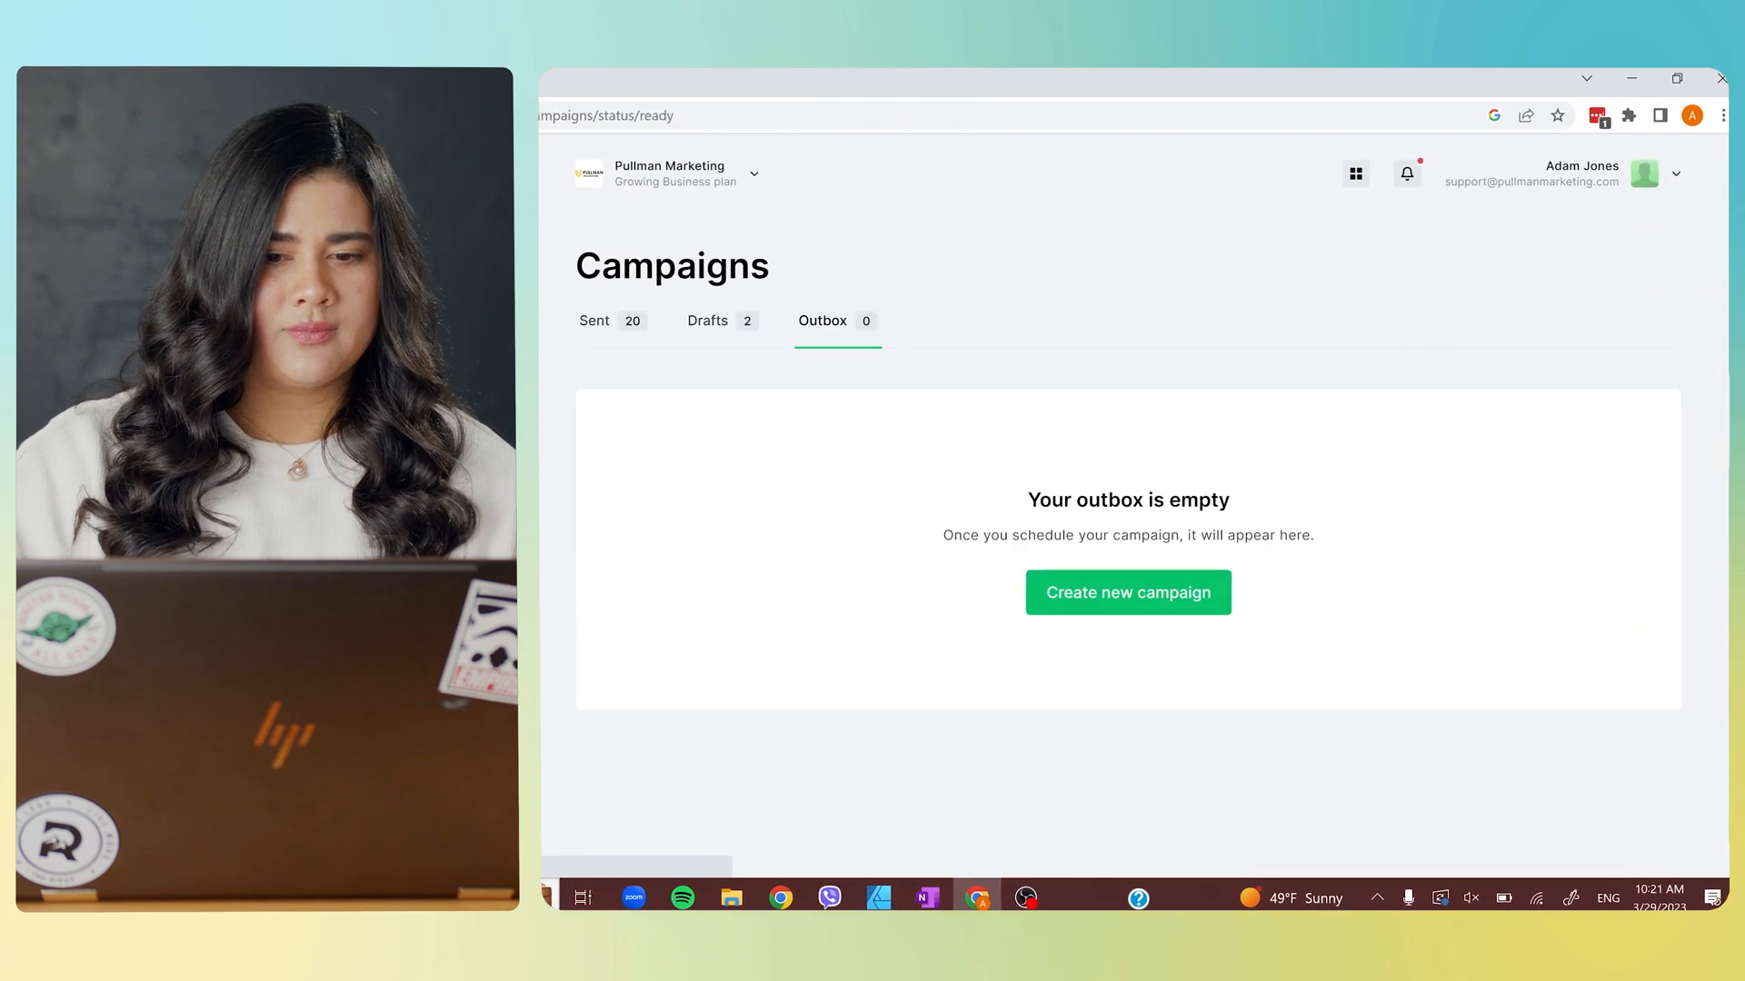
# View the list of sent campaigns and start creating a new campaign.
pyautogui.click(595, 320)
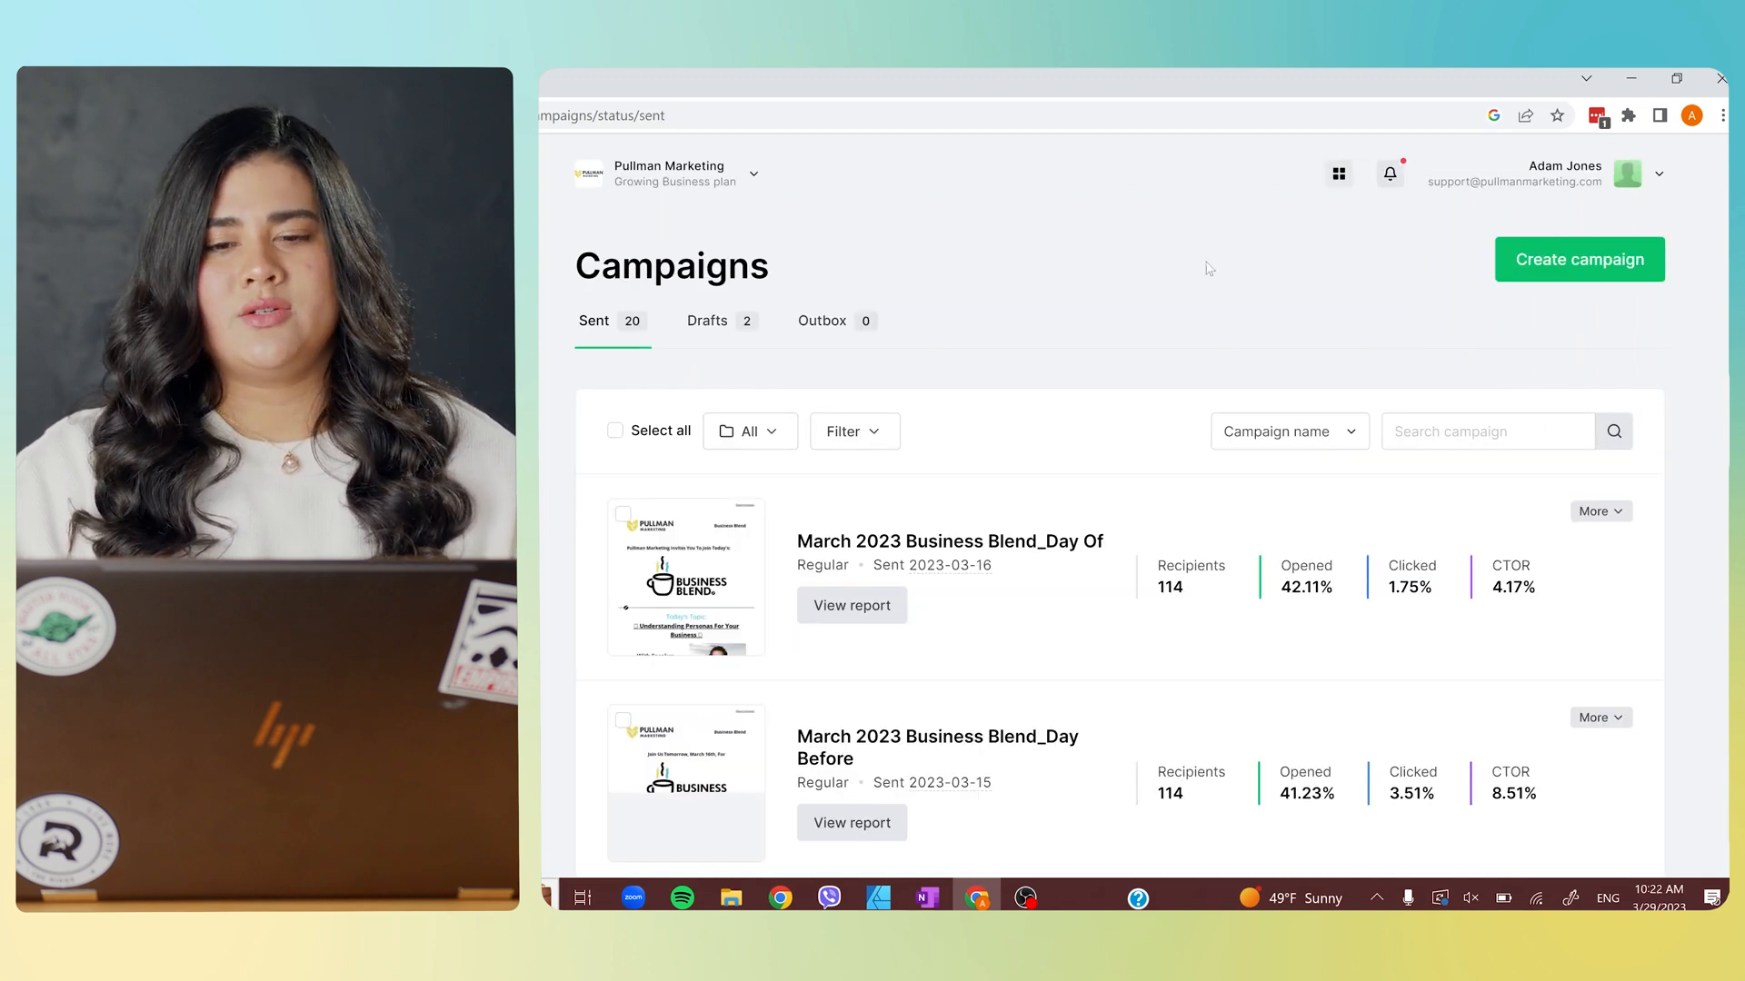
pyautogui.scroll(-1, 1192, 302)
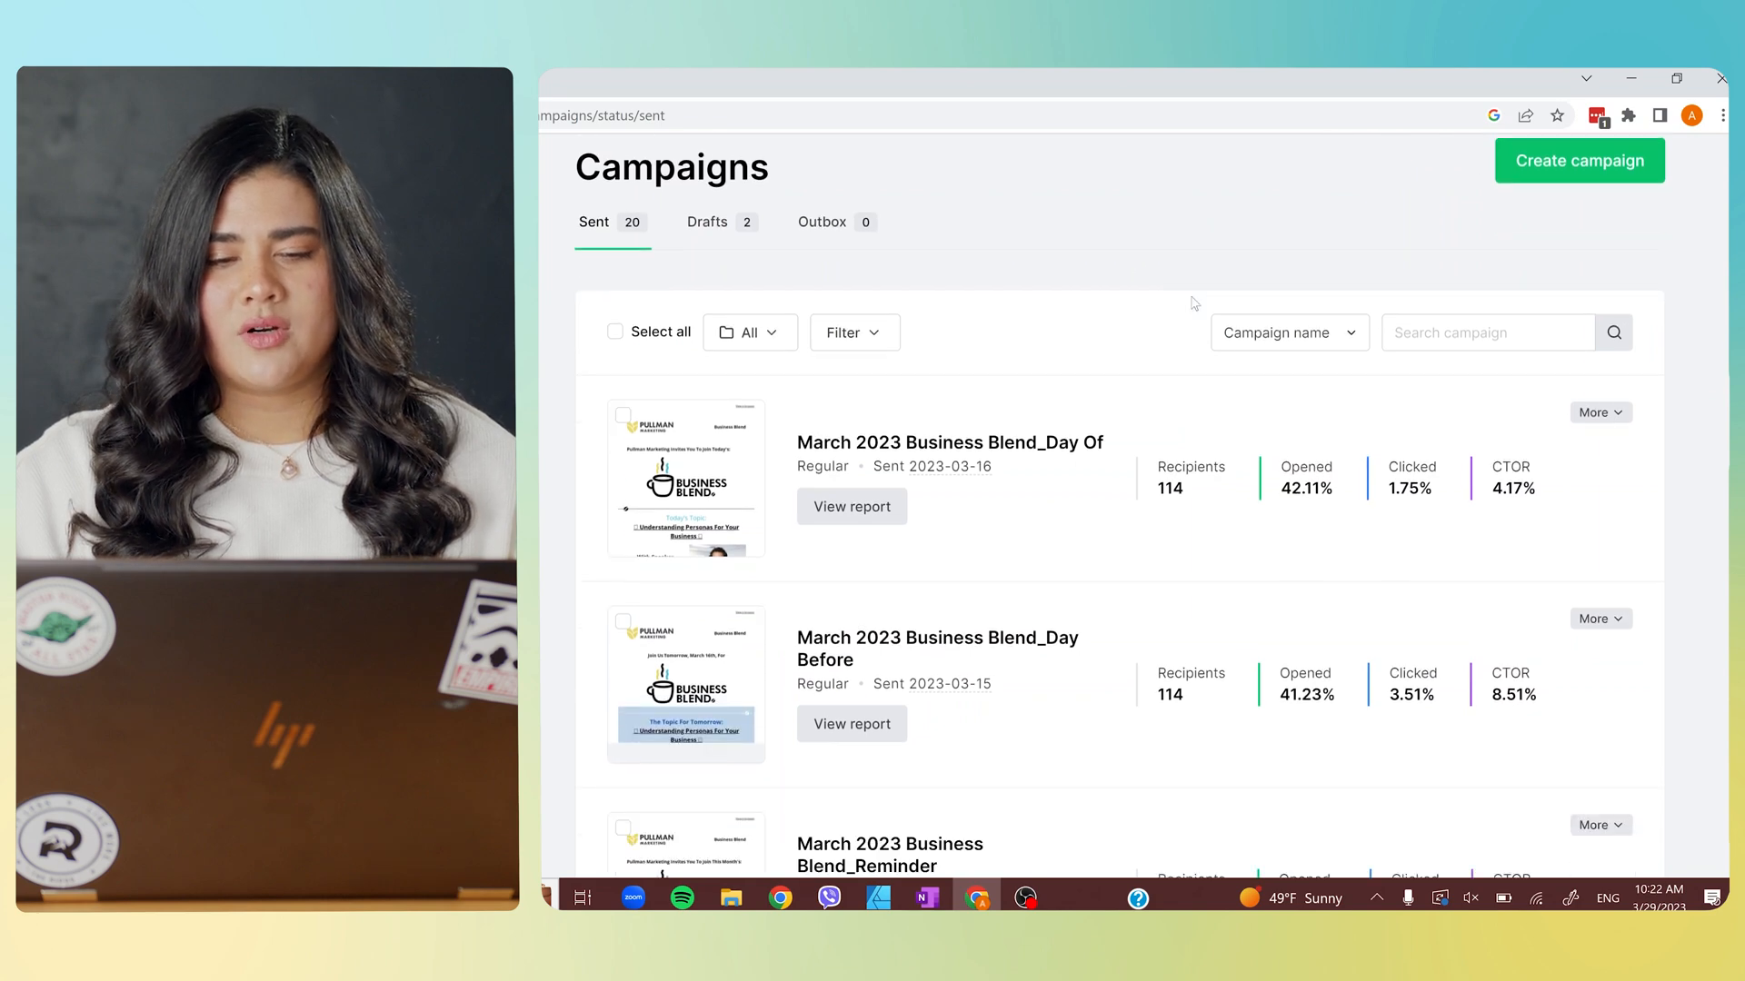
pyautogui.scroll(1, 1192, 302)
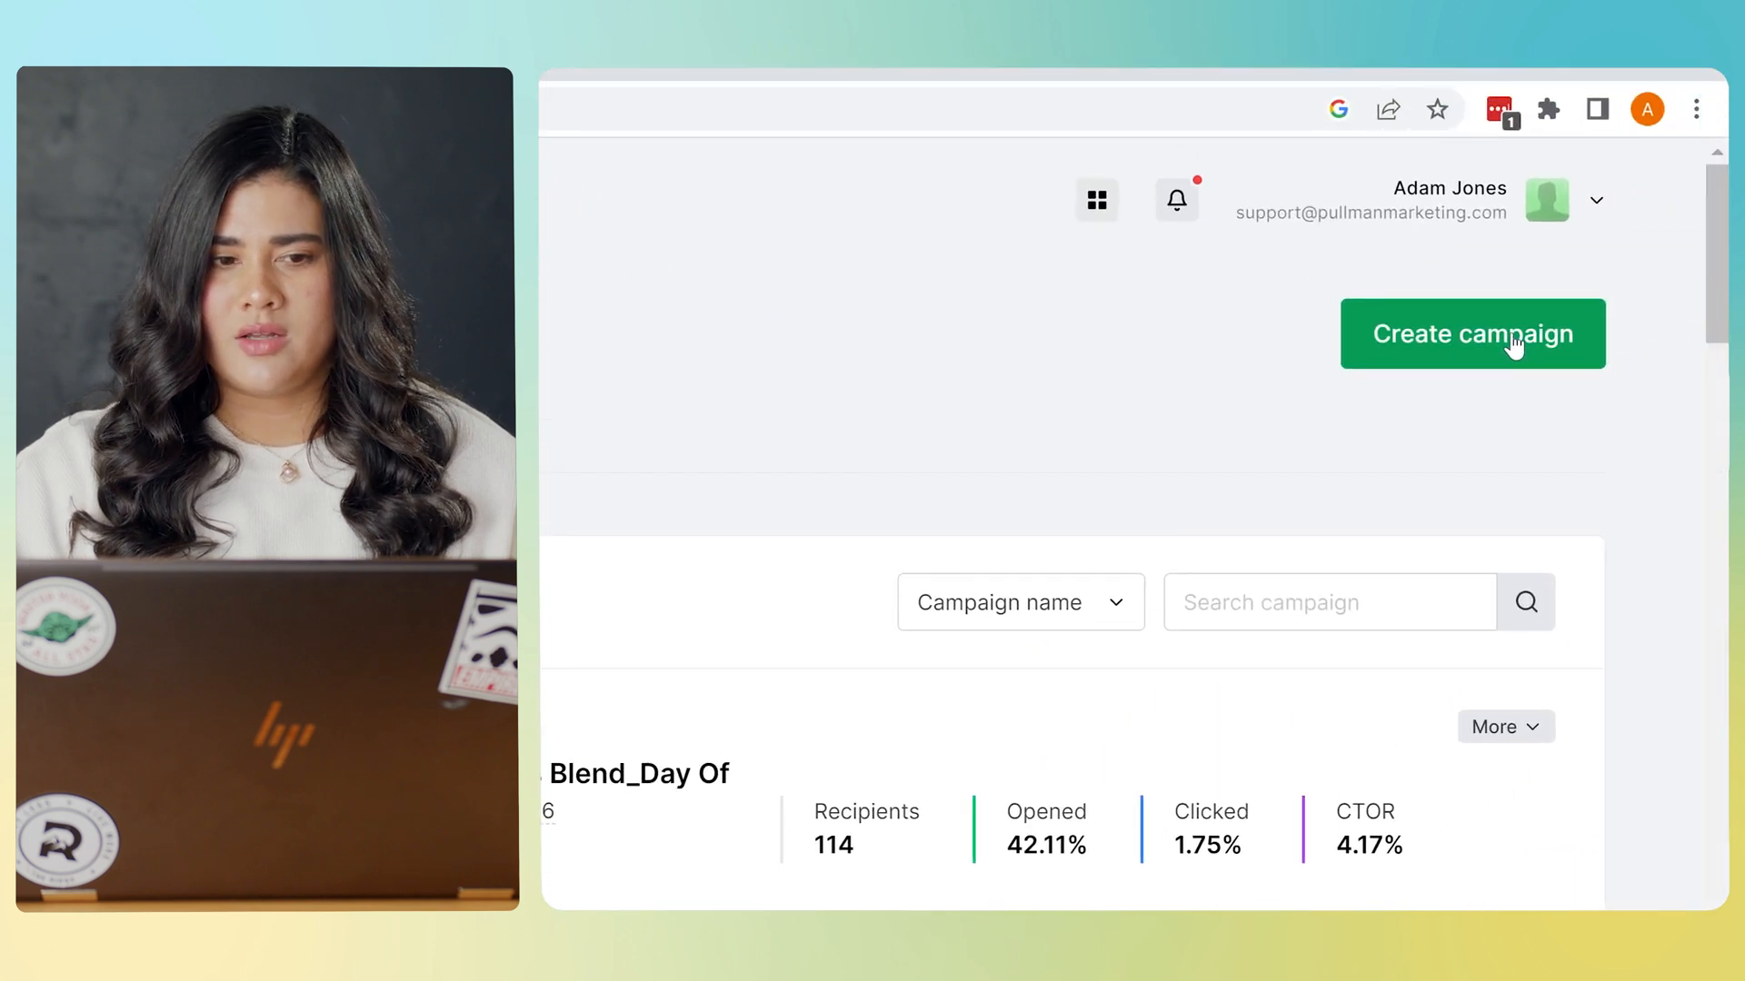
pyautogui.click(1513, 346)
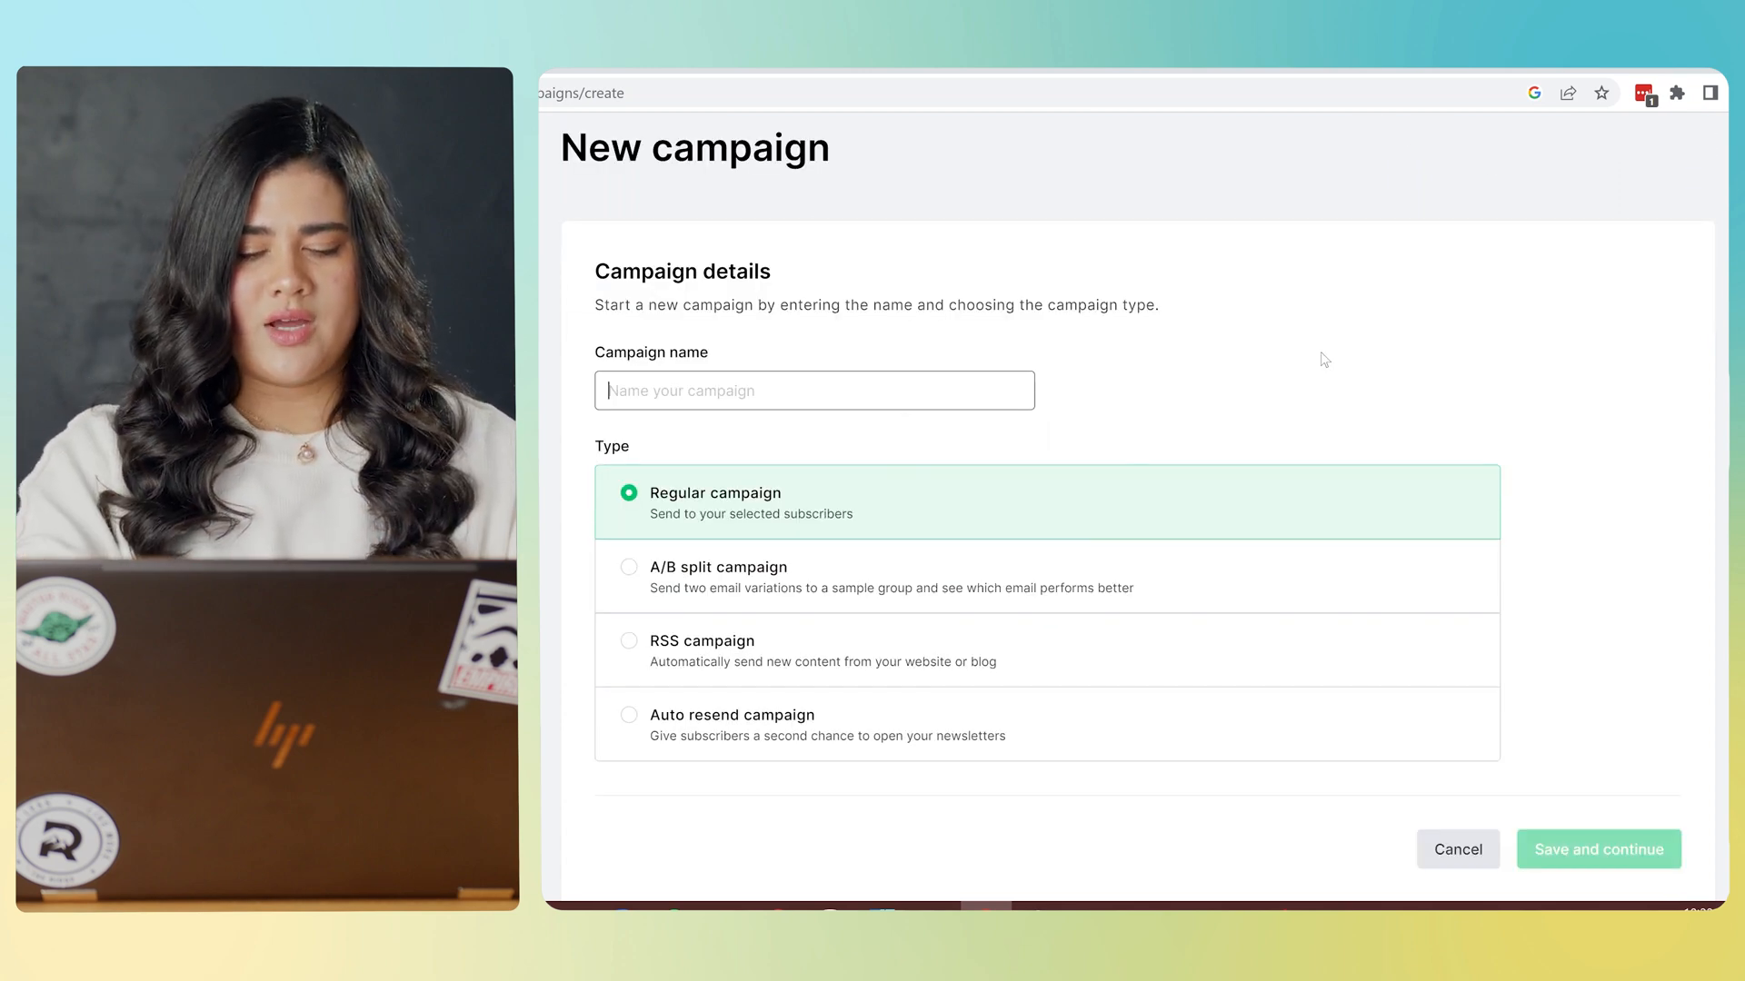
# Name the regular campaign "2023March/April_Monthly Newsletter" and continue to its details.
pyautogui.write('2023')
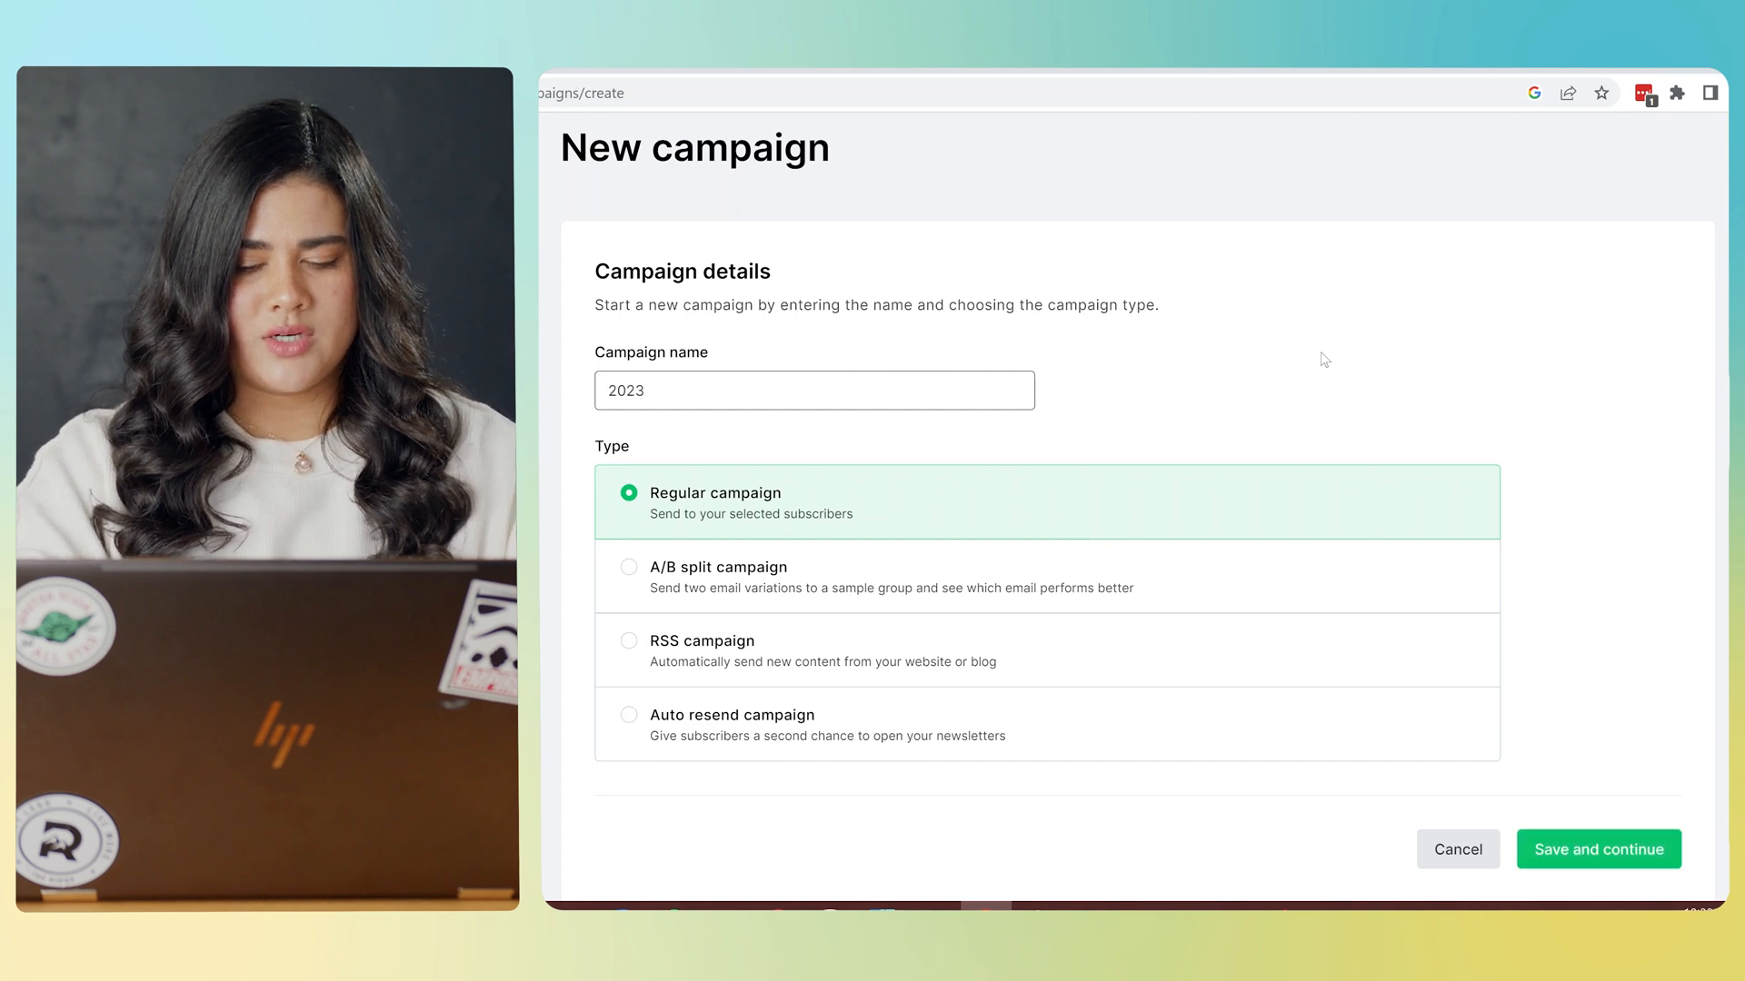
pyautogui.write('April_')
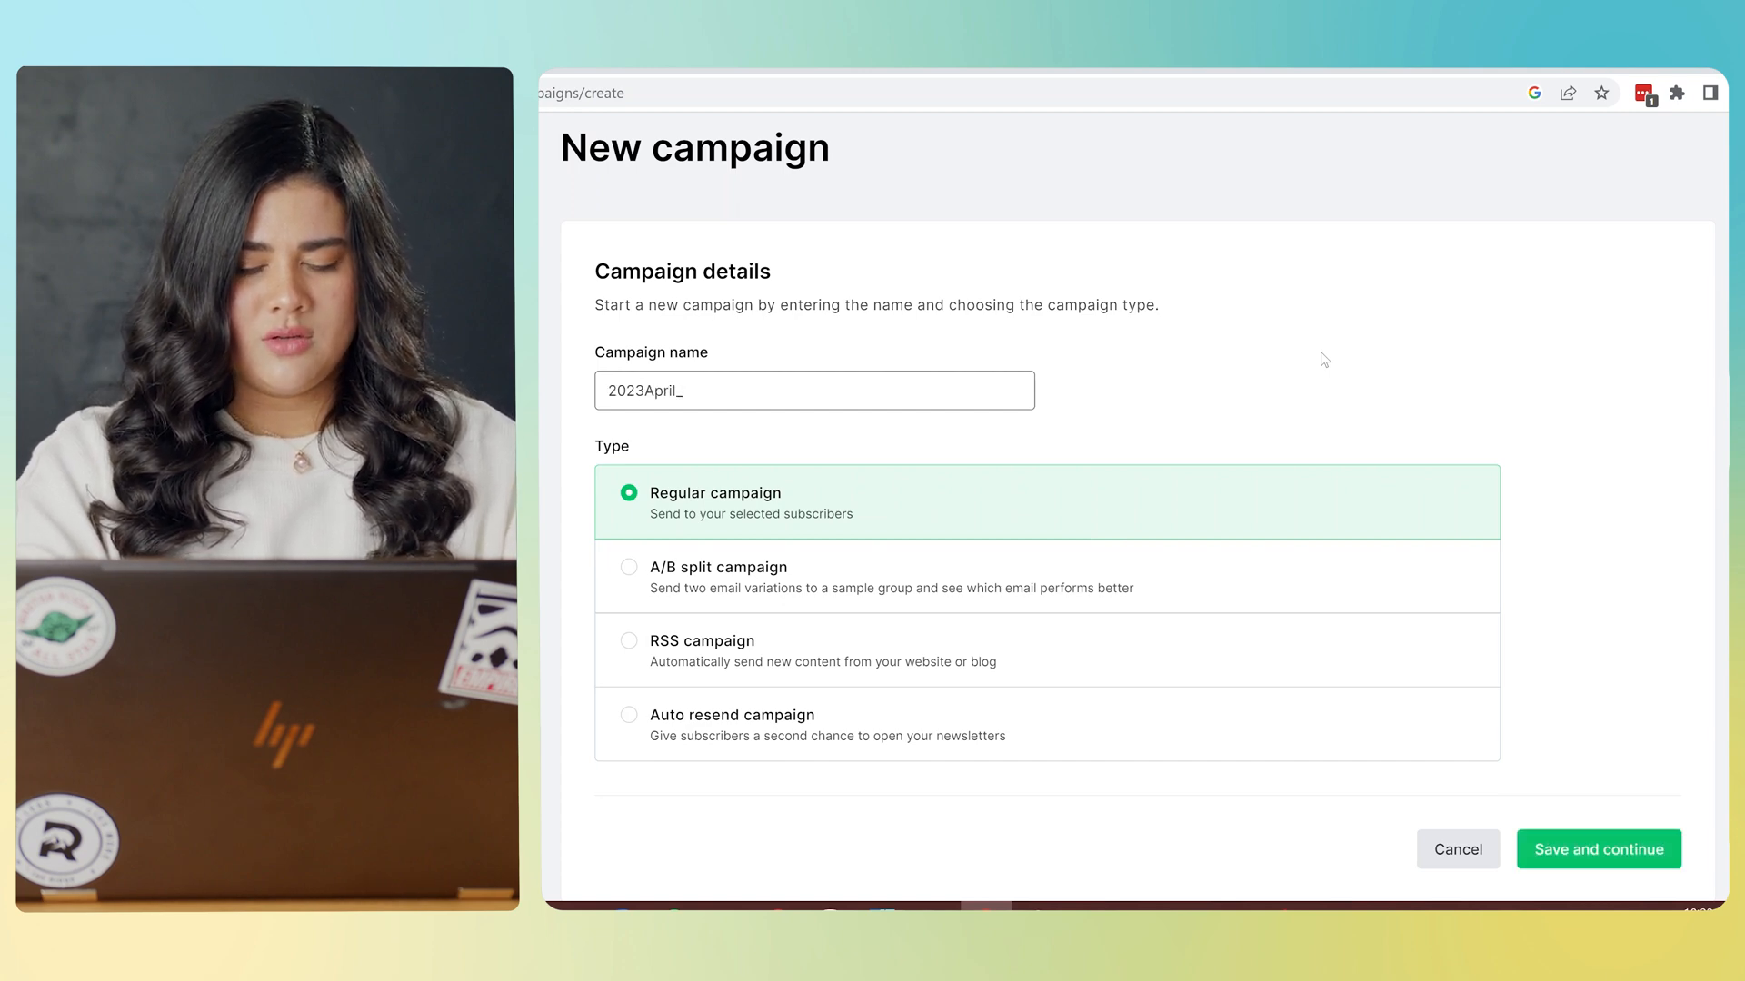
pyautogui.write('New')
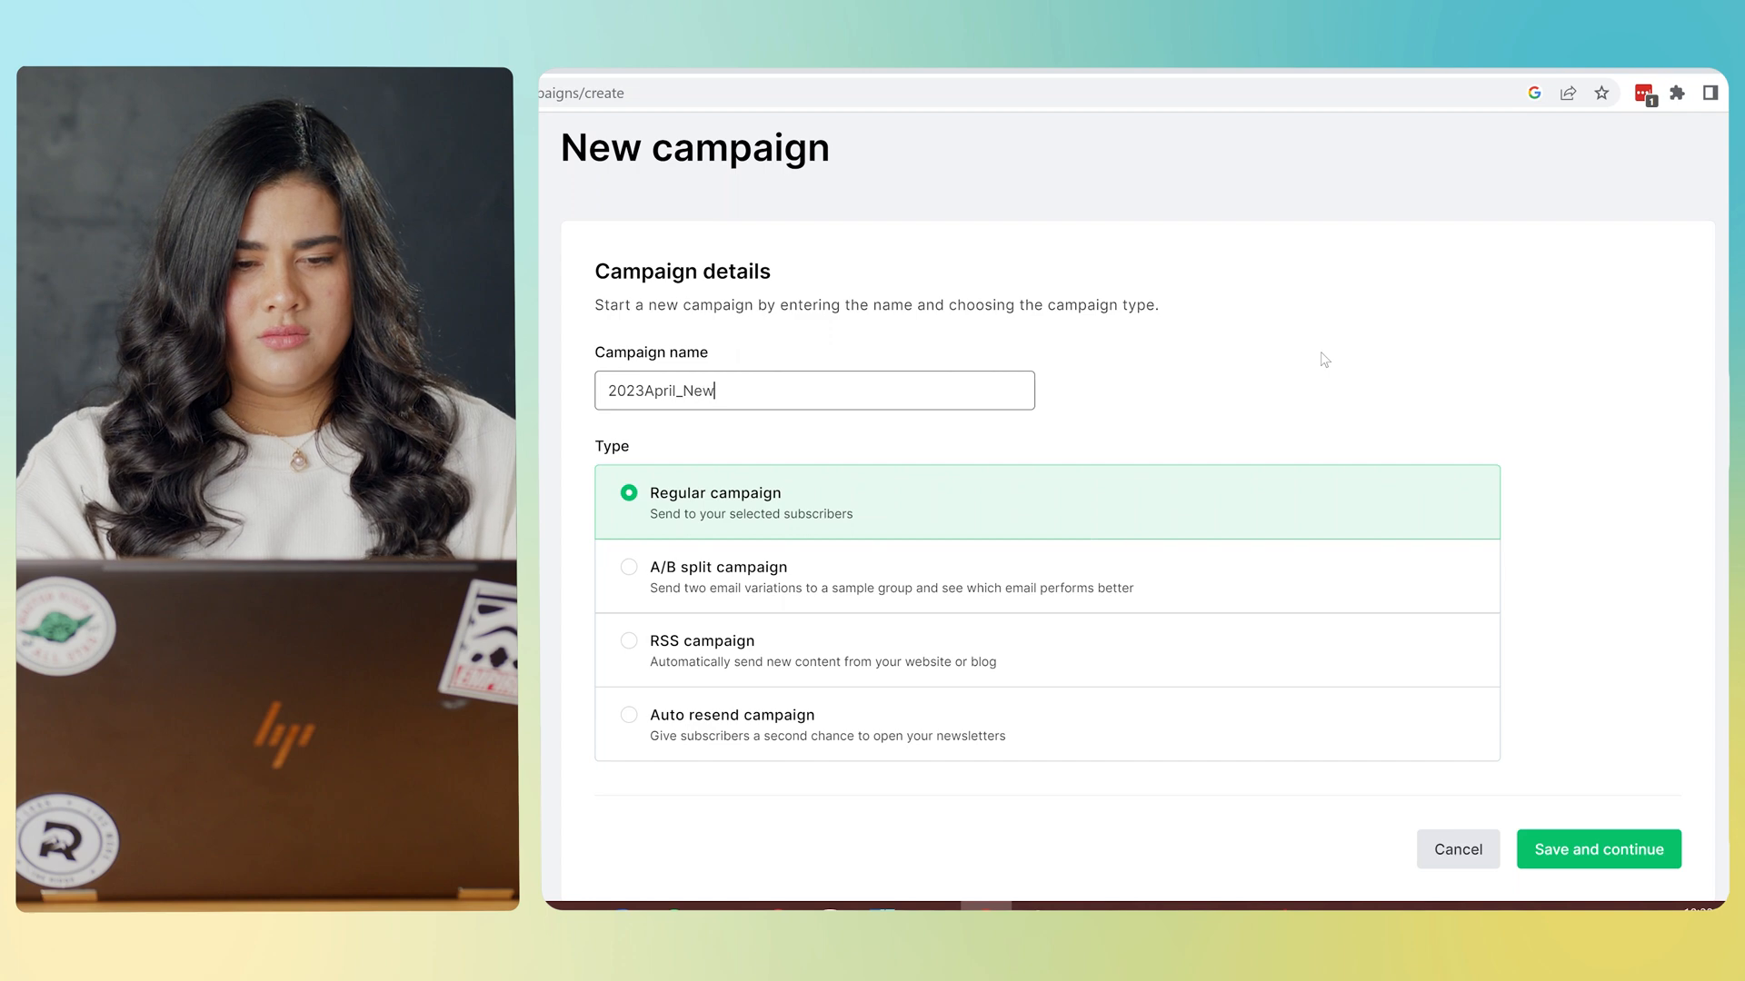
pyautogui.press('BackSpace')
pyautogui.press('BackSpace')
pyautogui.press('BackSpace')
pyautogui.write('Monthly Newsletter')
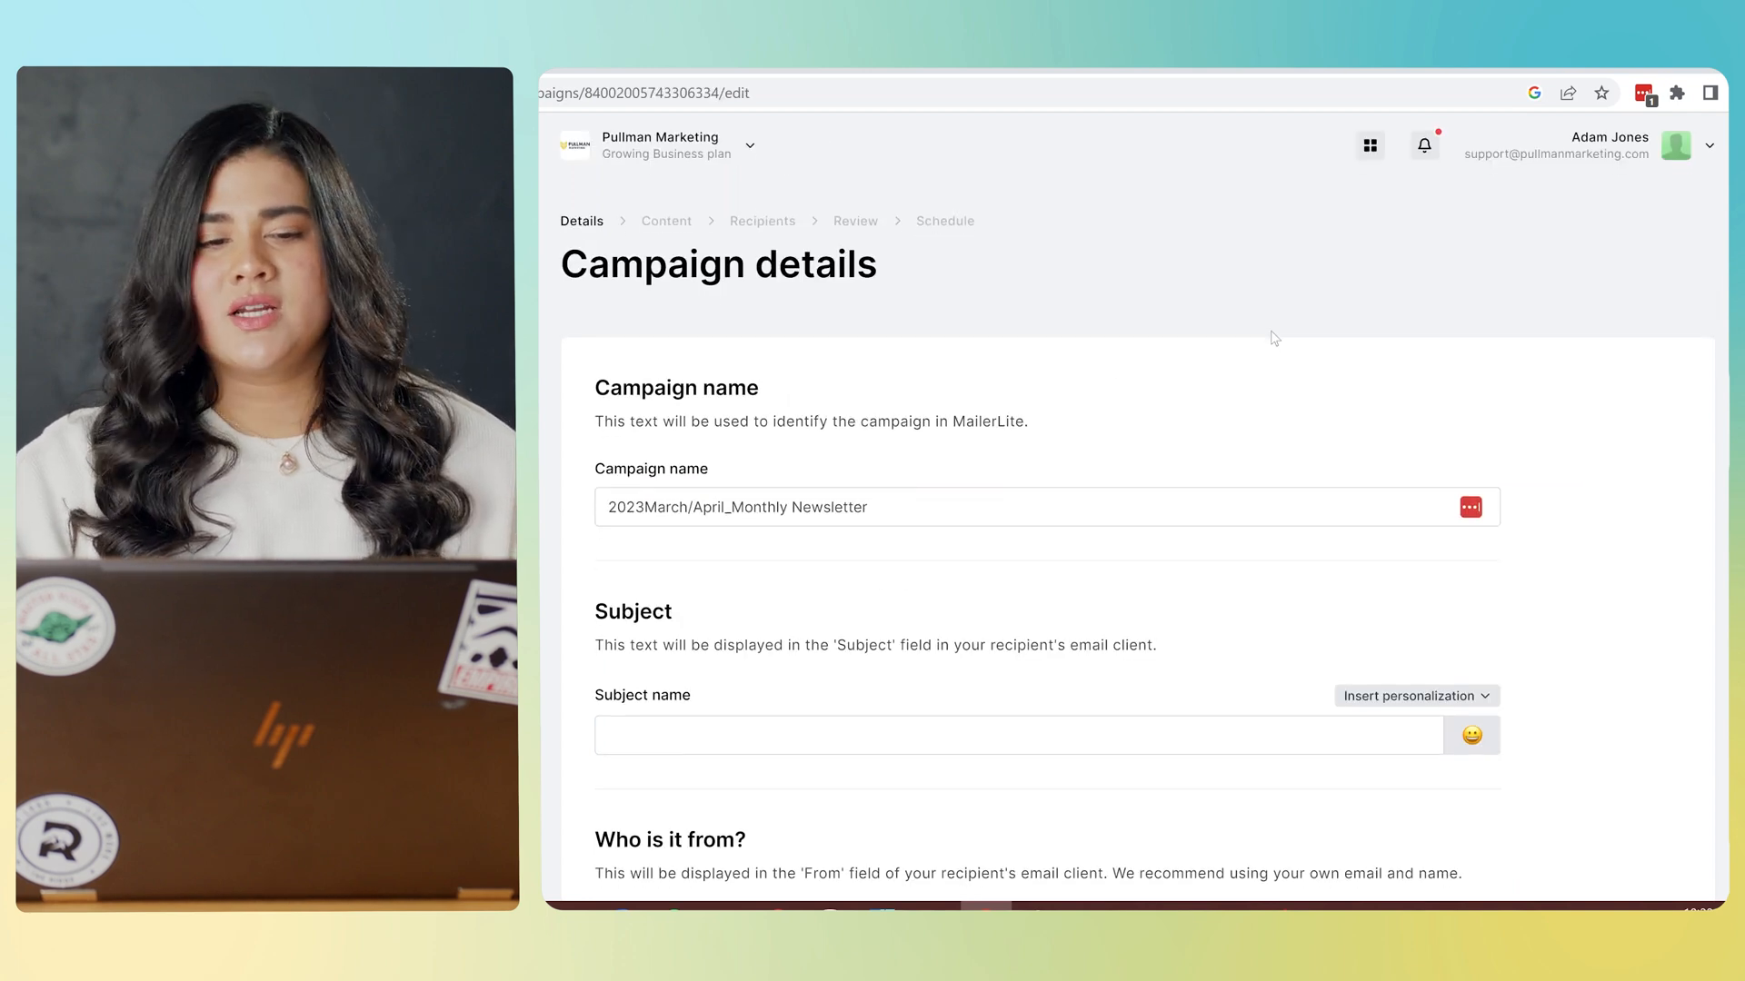
# Enter "Check Out What's New This April At Pullman Marketing!" as the campaign's subject.
pyautogui.scroll(-3, 1272, 338)
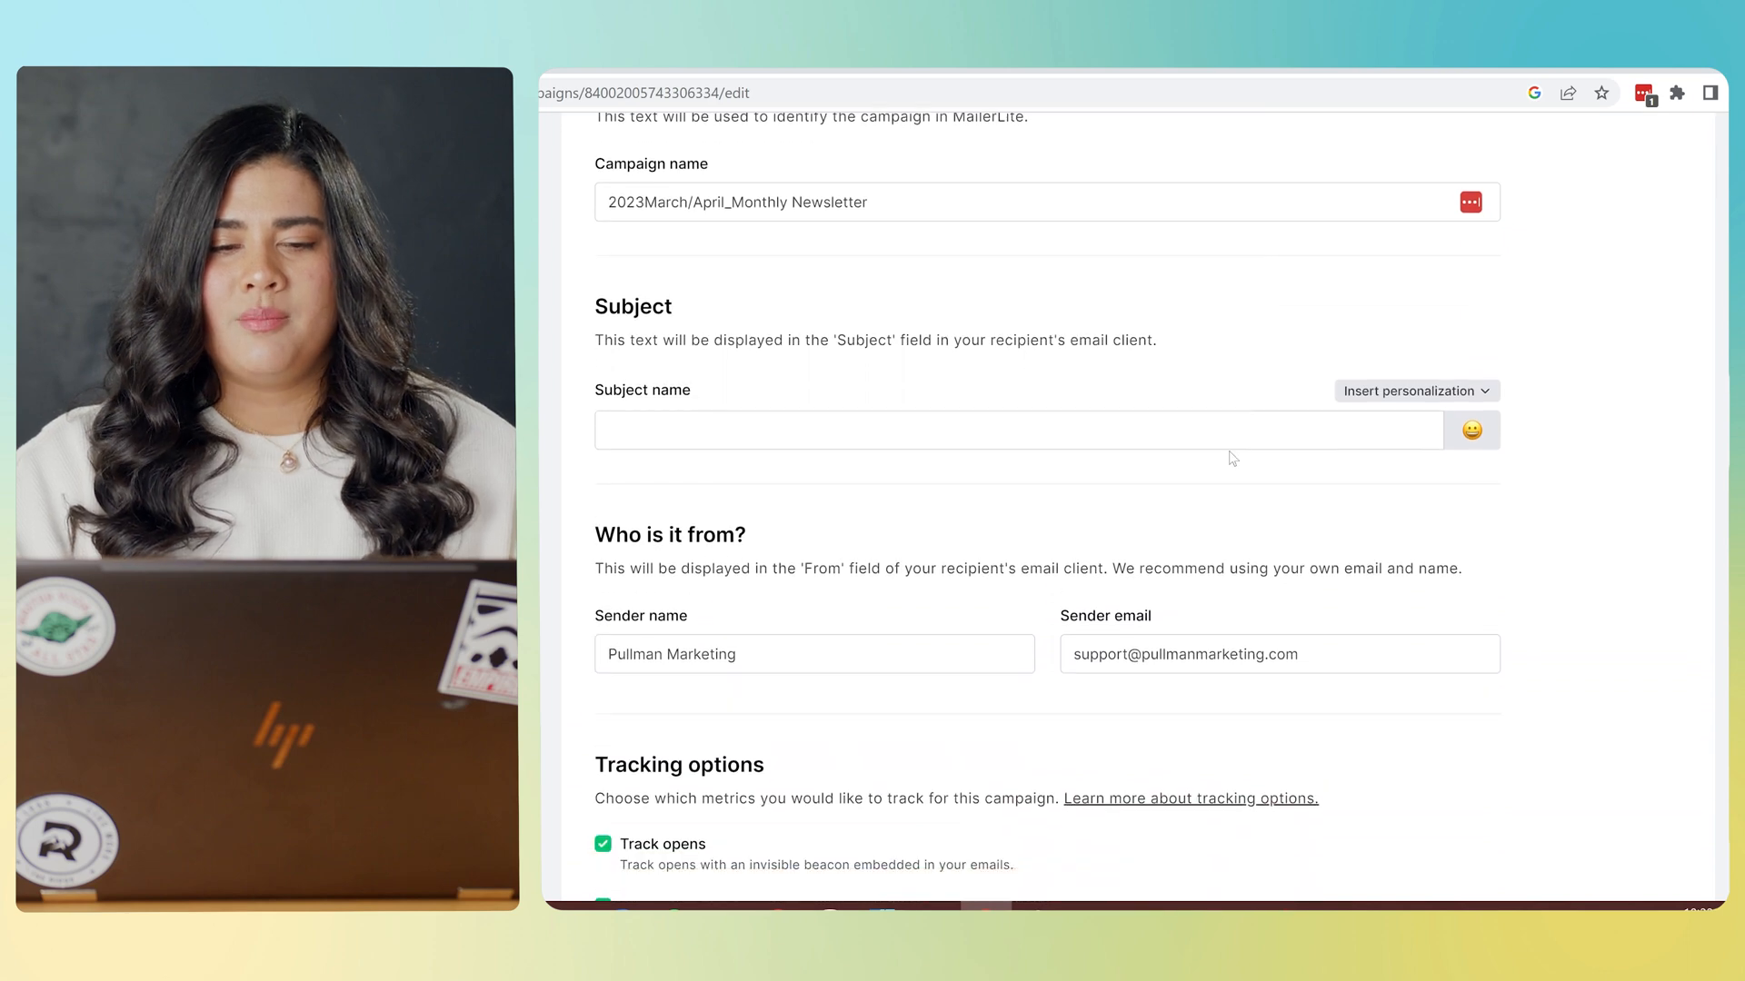
pyautogui.click(1198, 426)
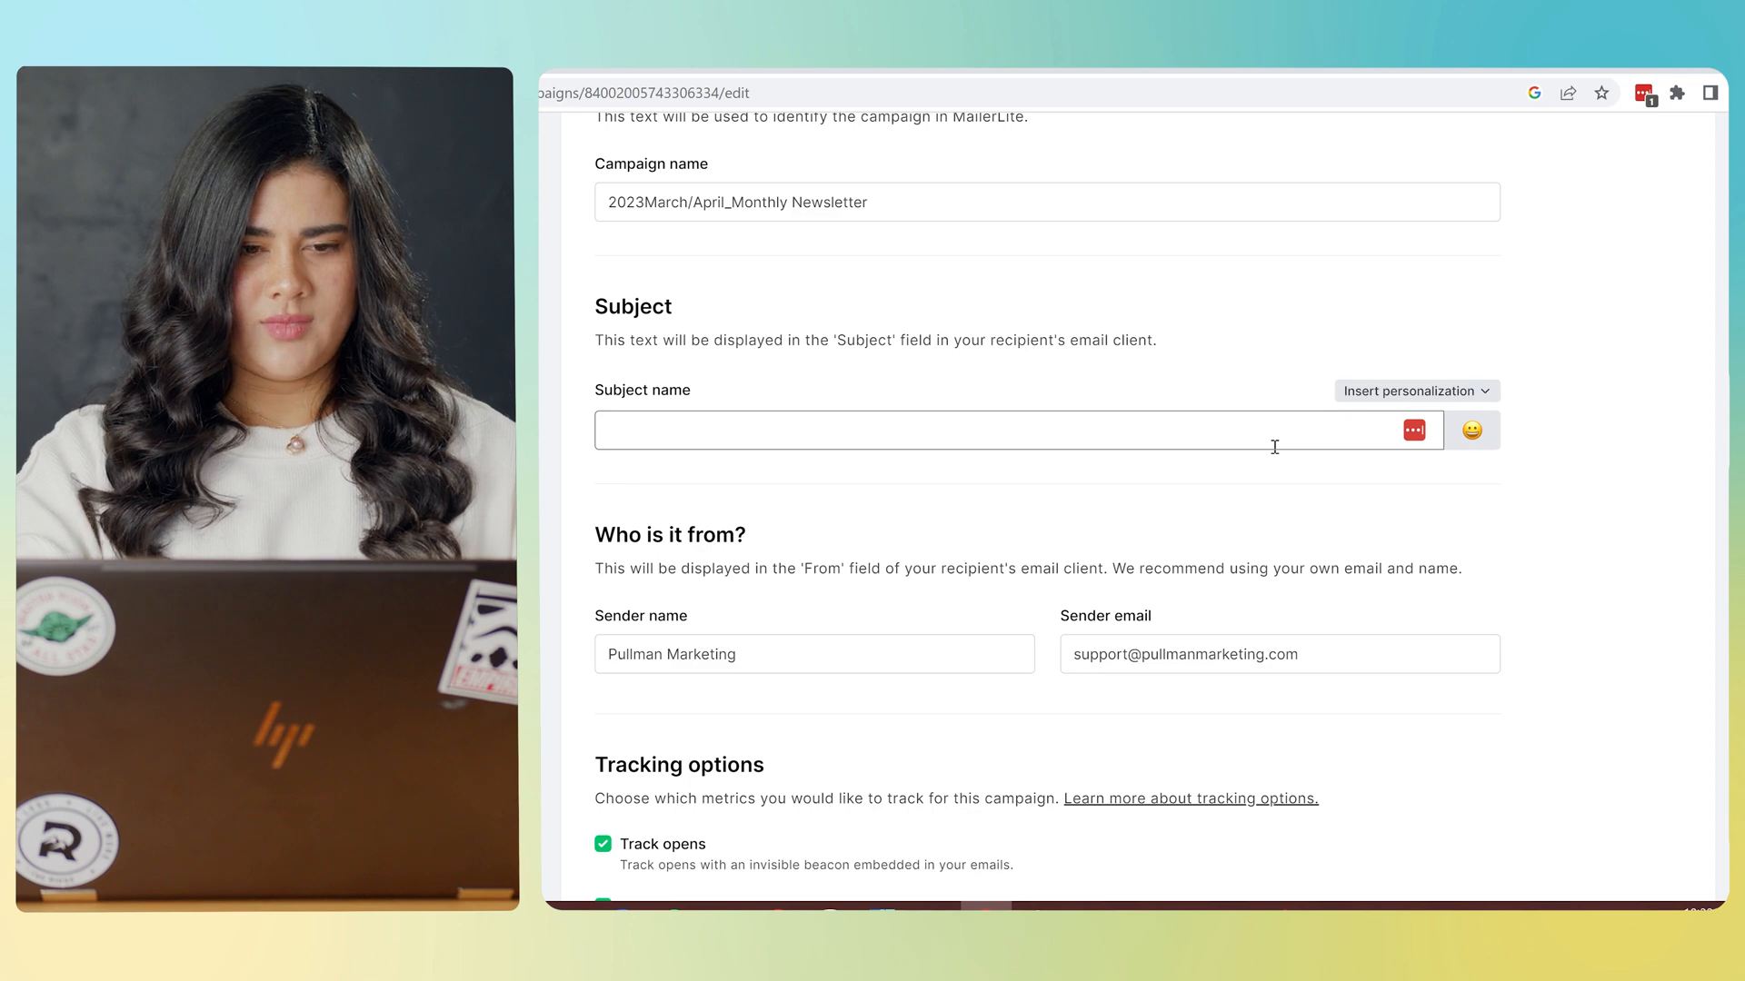
pyautogui.write('Check Out Whats New')
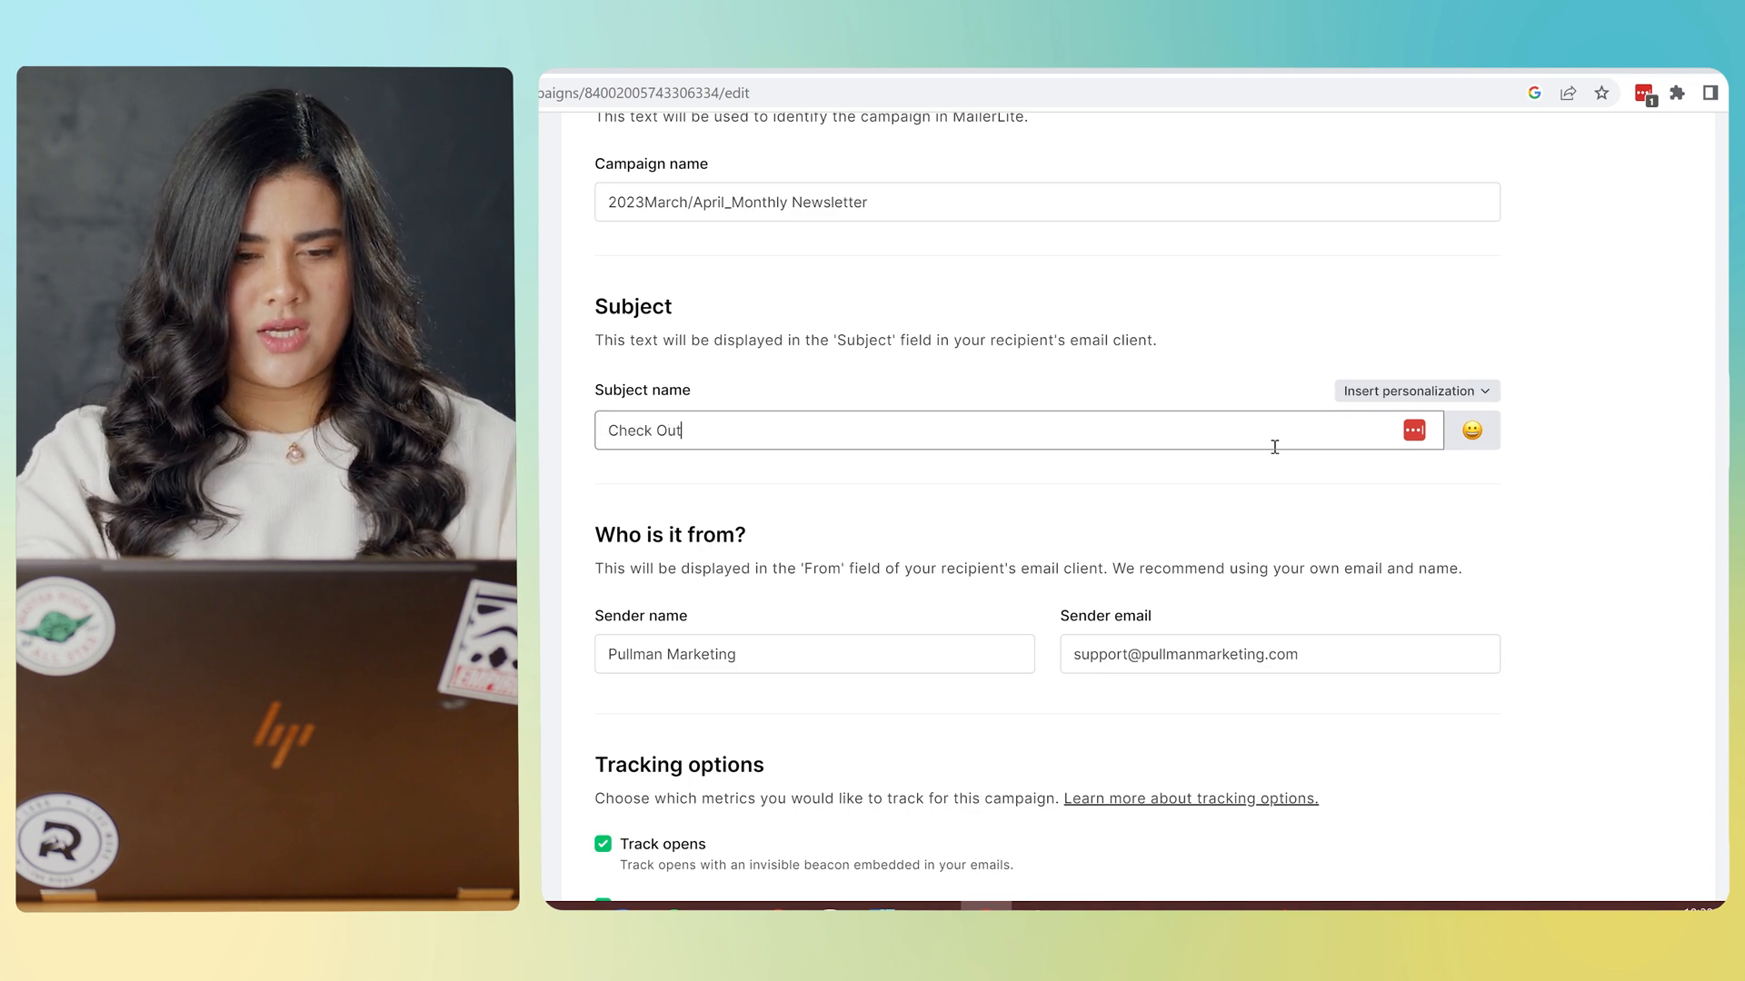
pyautogui.write(' This APr')
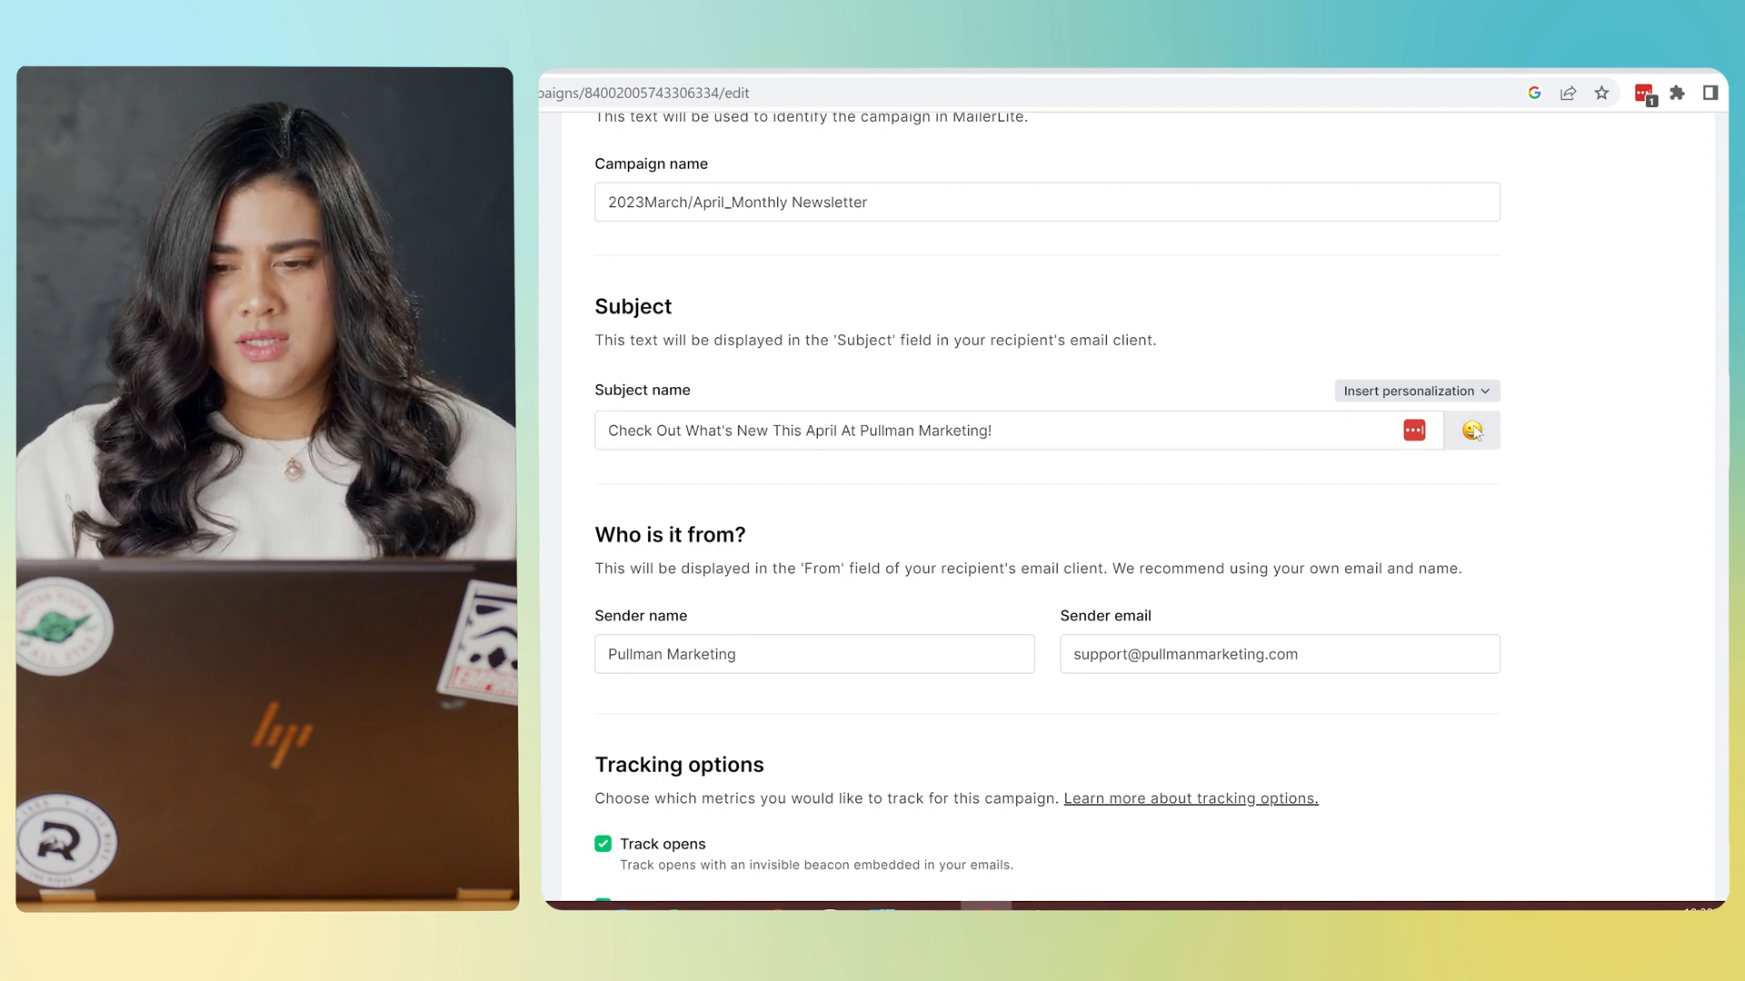
# Add the sparkles emoji from the activities category to the end of the subject line.
pyautogui.click(1488, 433)
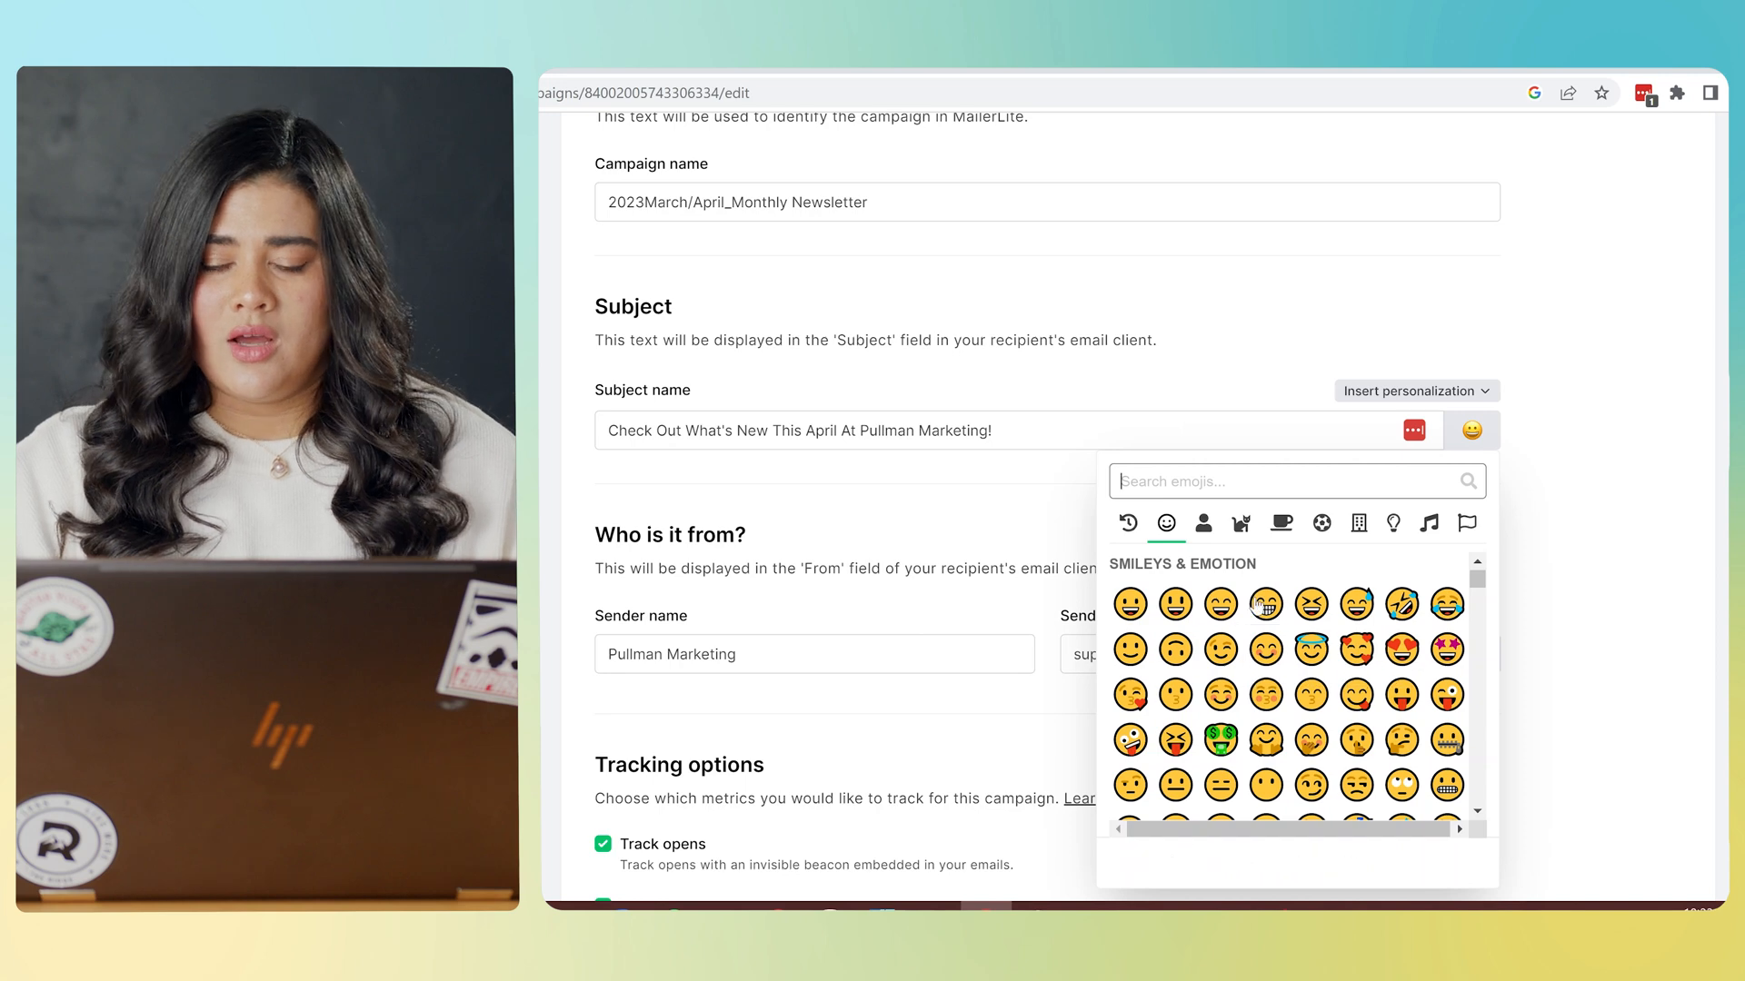
pyautogui.scroll(-2, 1227, 645)
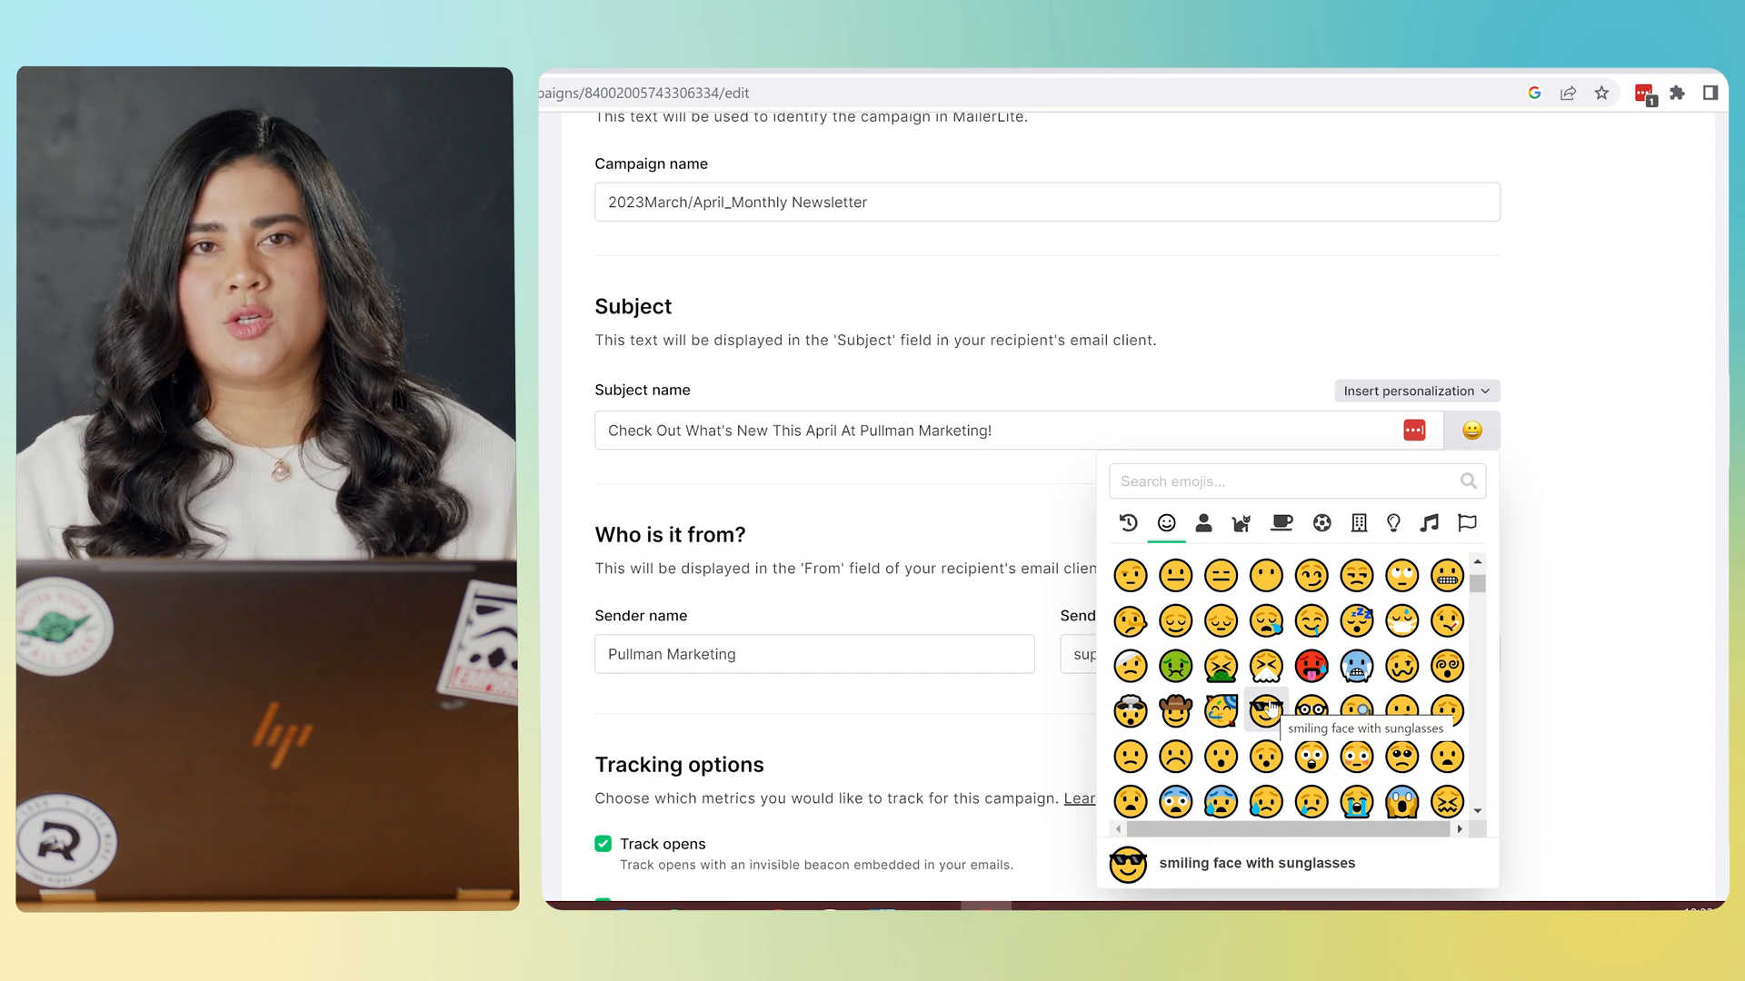
pyautogui.scroll(-1, 1258, 663)
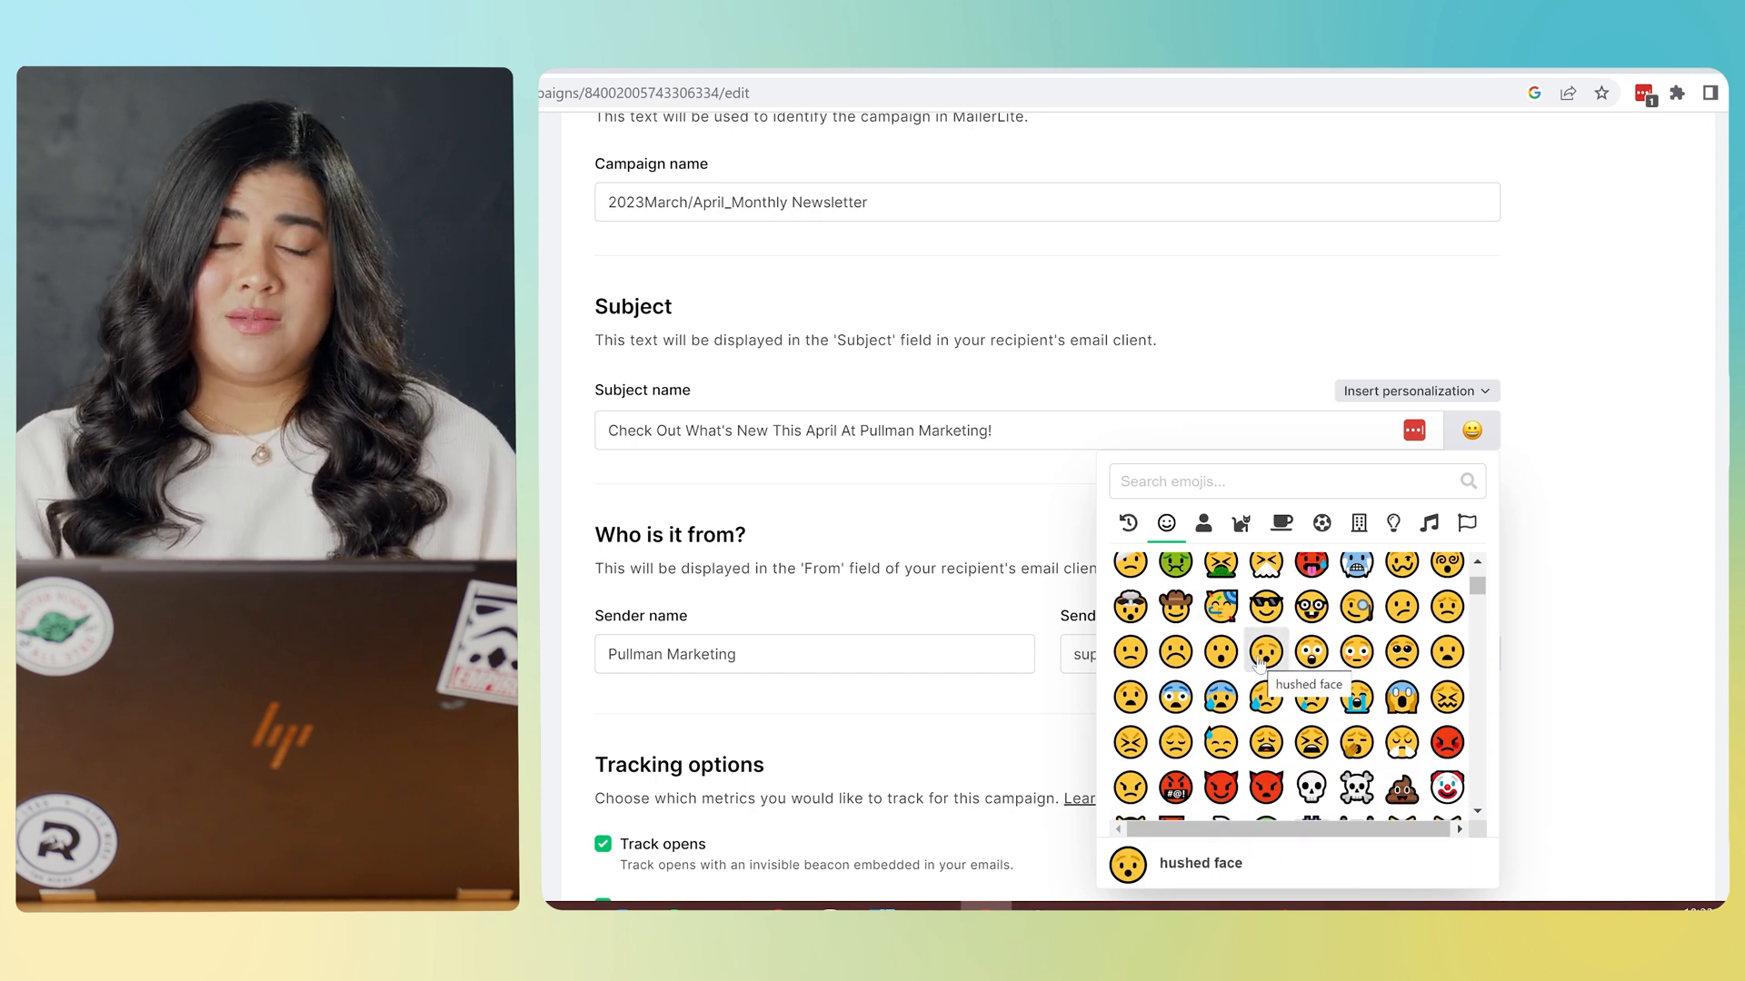
pyautogui.scroll(-2, 1258, 663)
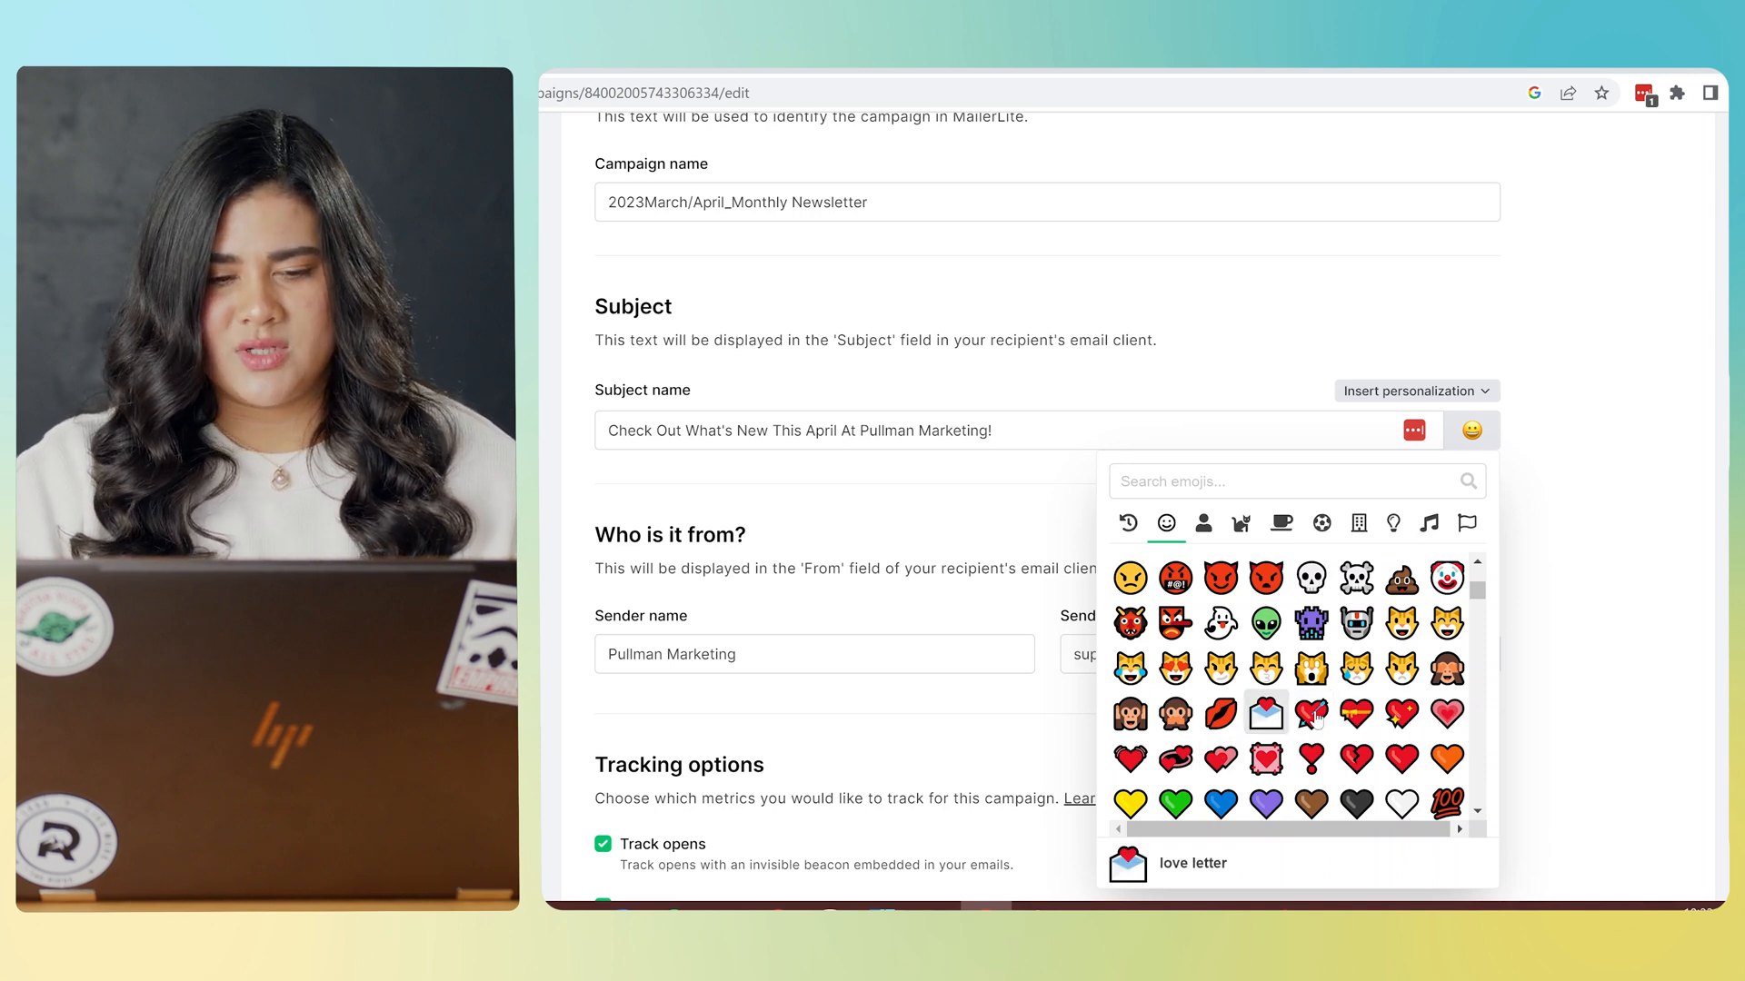
pyautogui.scroll(-10, 1229, 697)
pyautogui.scroll(1, 1227, 697)
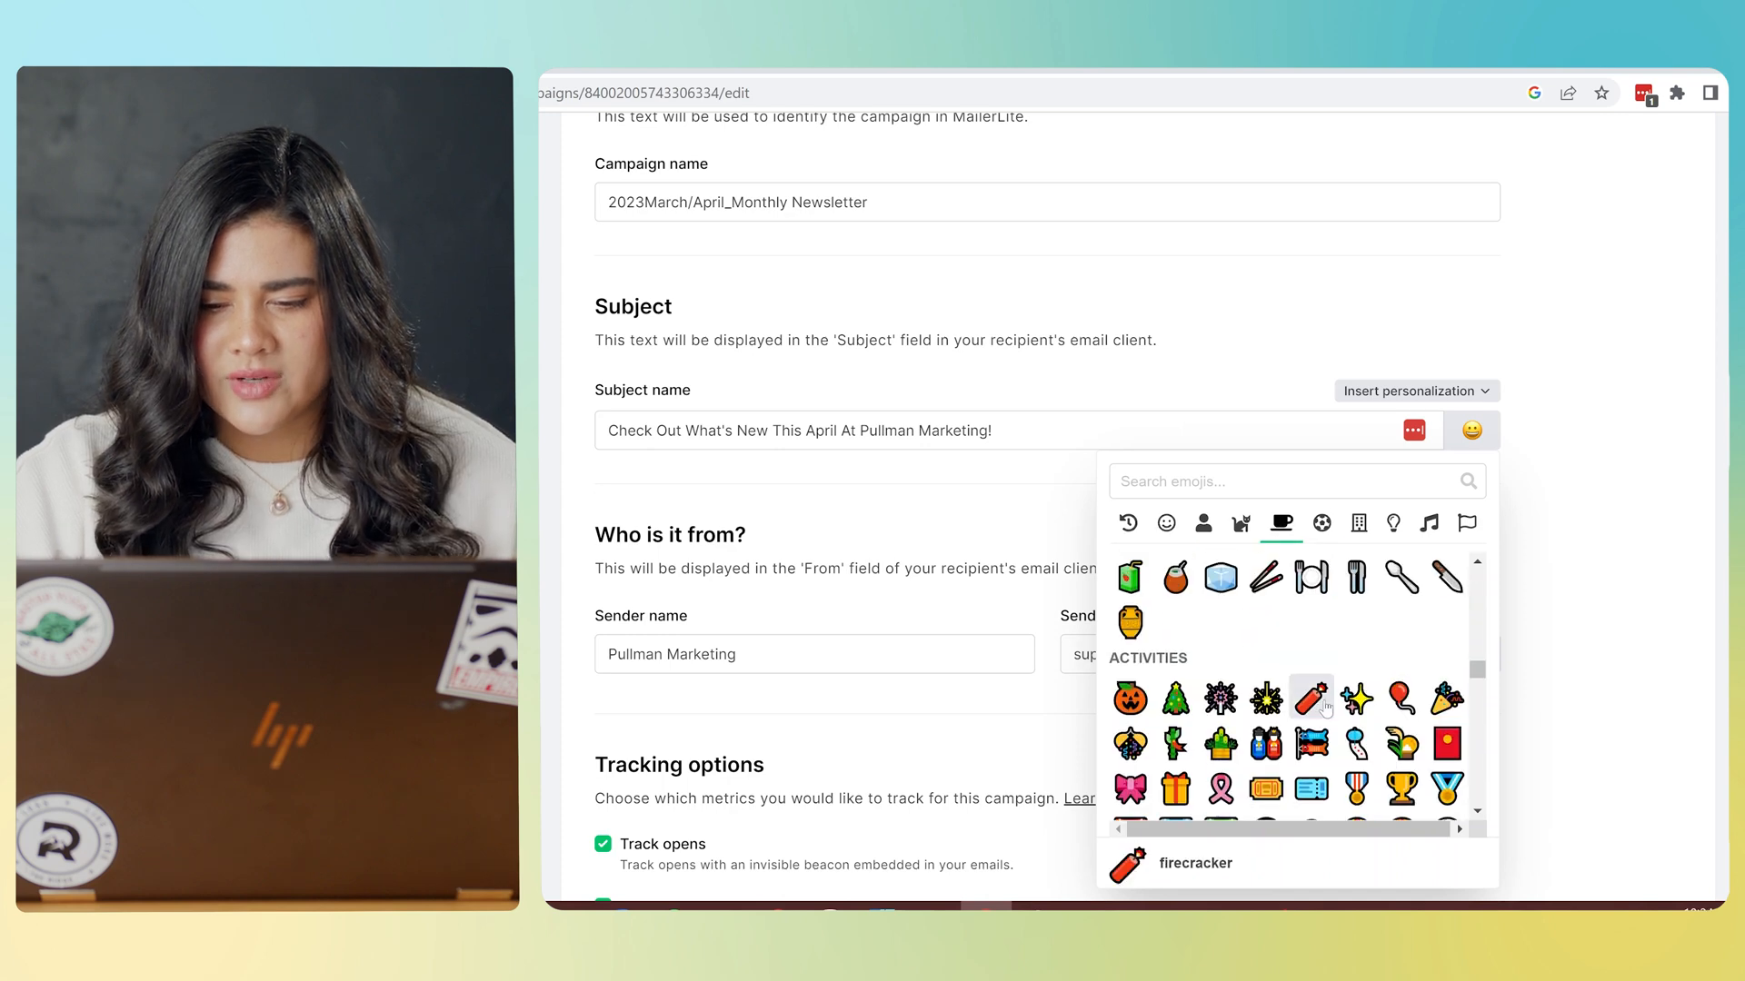
pyautogui.click(1357, 695)
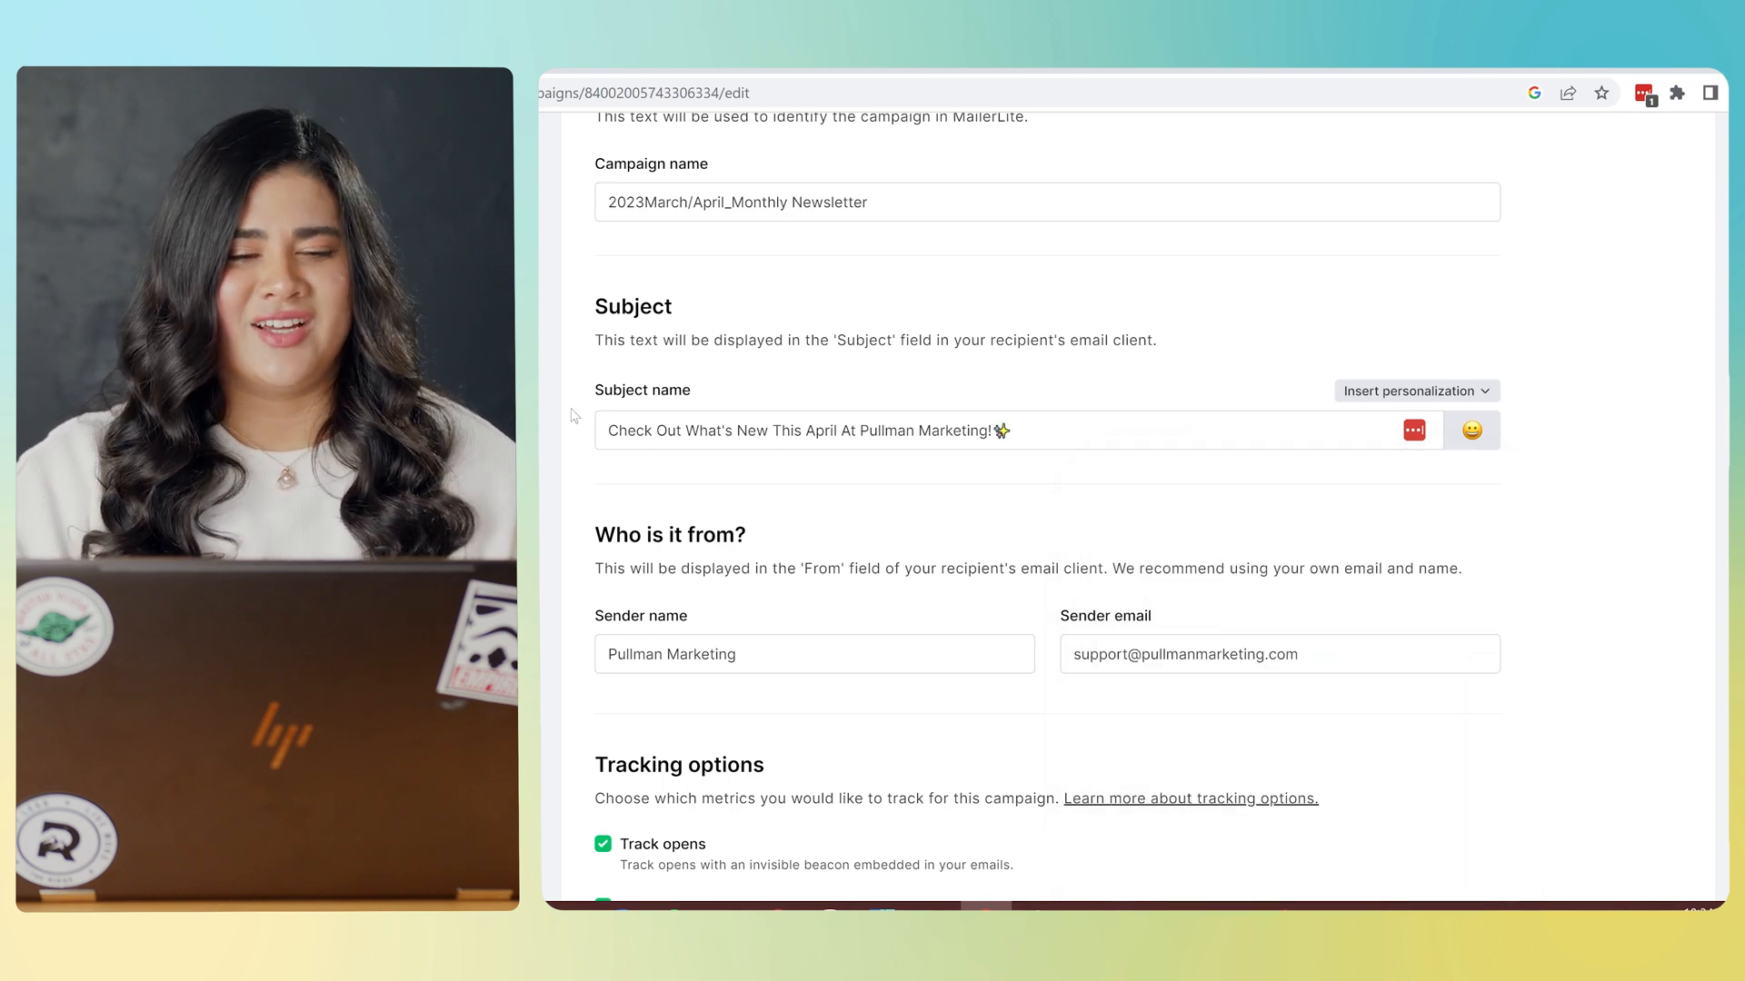
# Check the sender, tracking and language settings and continue to the campaign's content stage.
pyautogui.scroll(-1, 1461, 645)
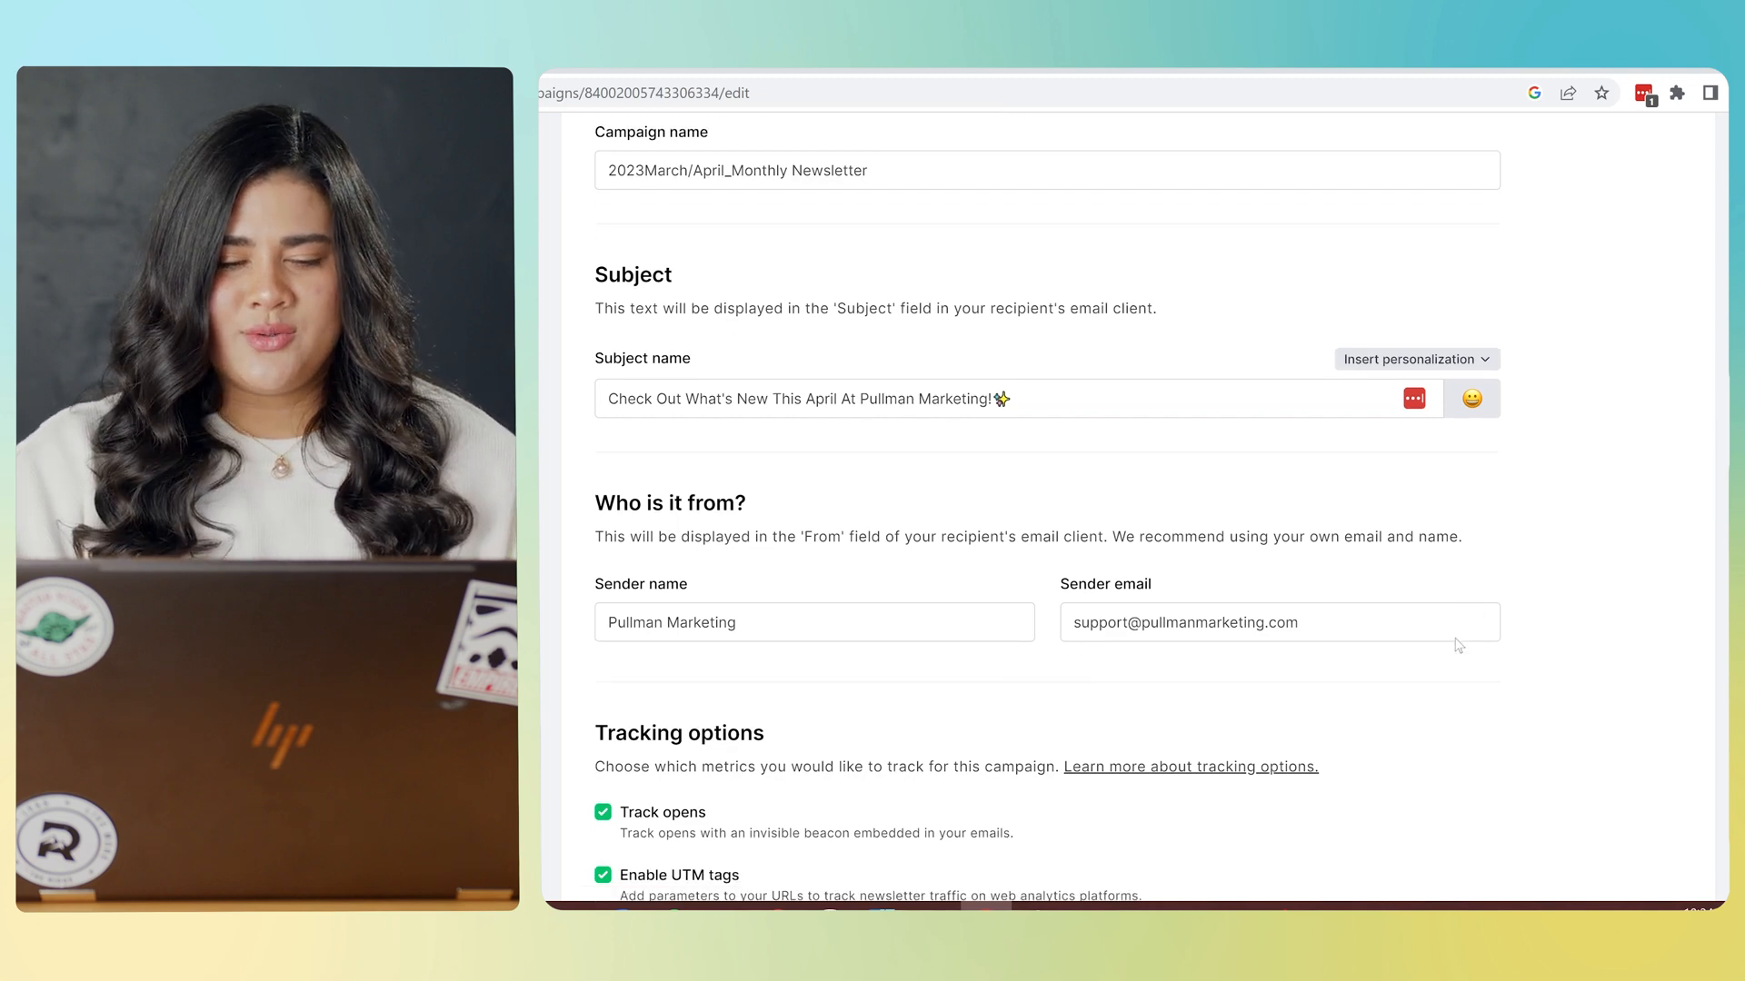
pyautogui.scroll(-5, 1458, 645)
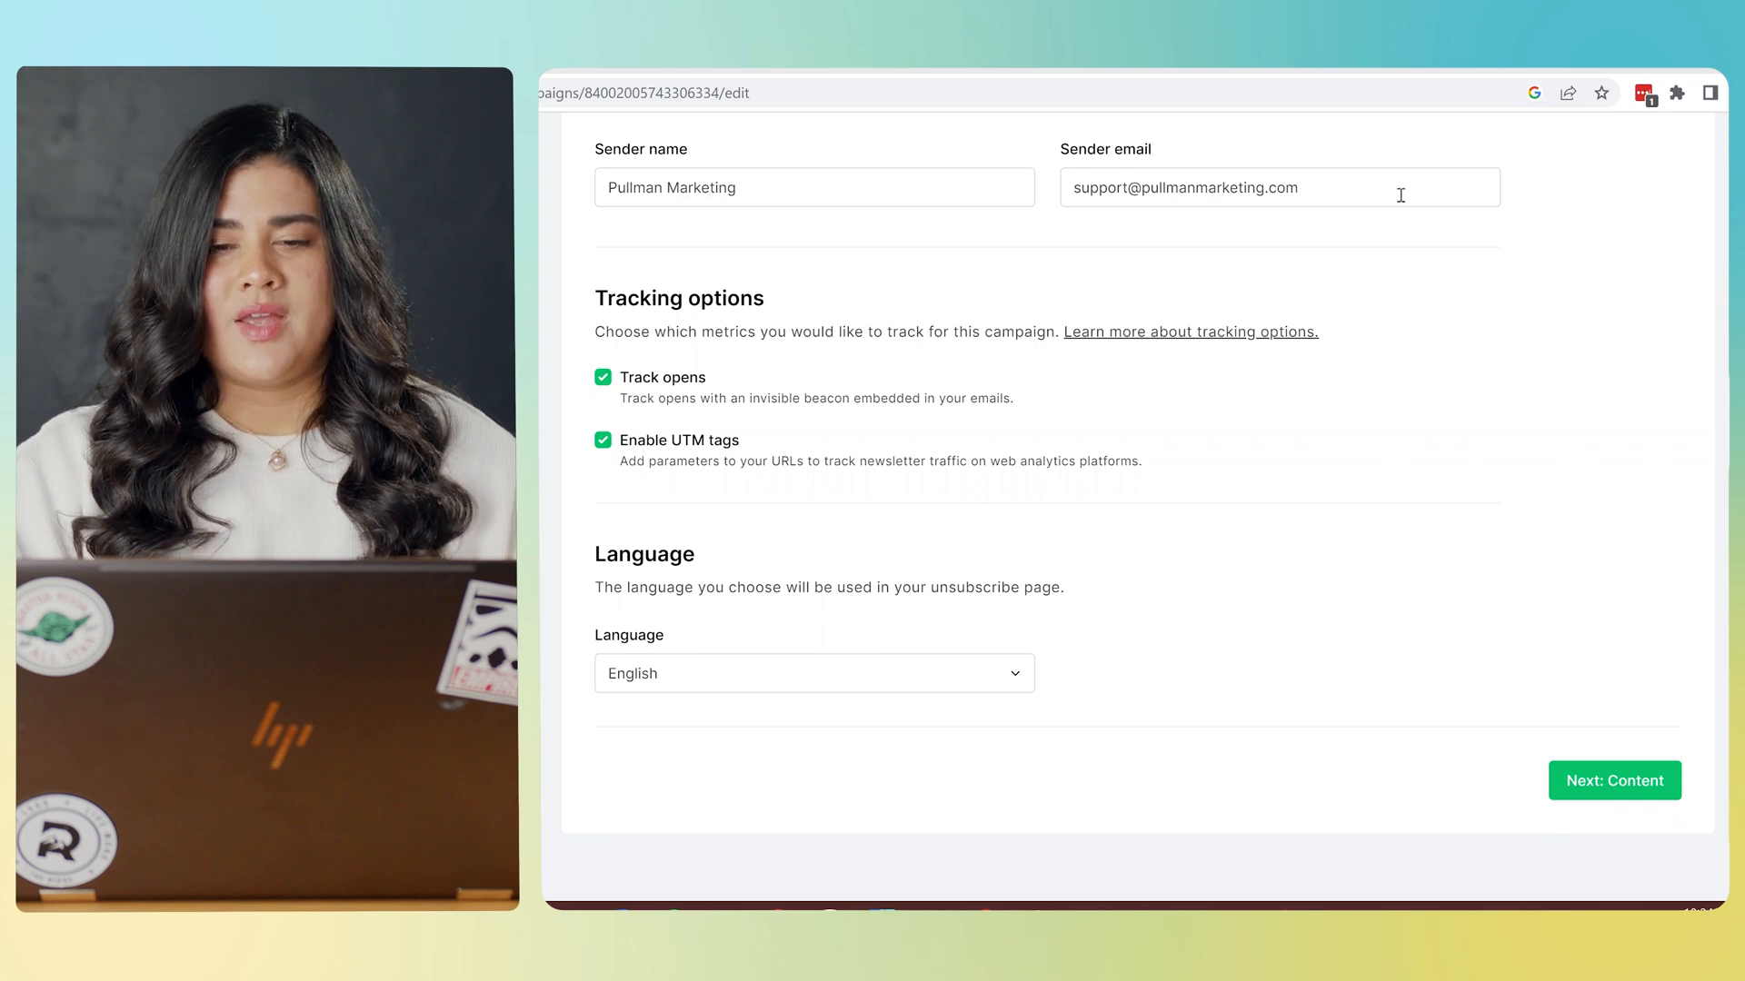
pyautogui.click(1646, 777)
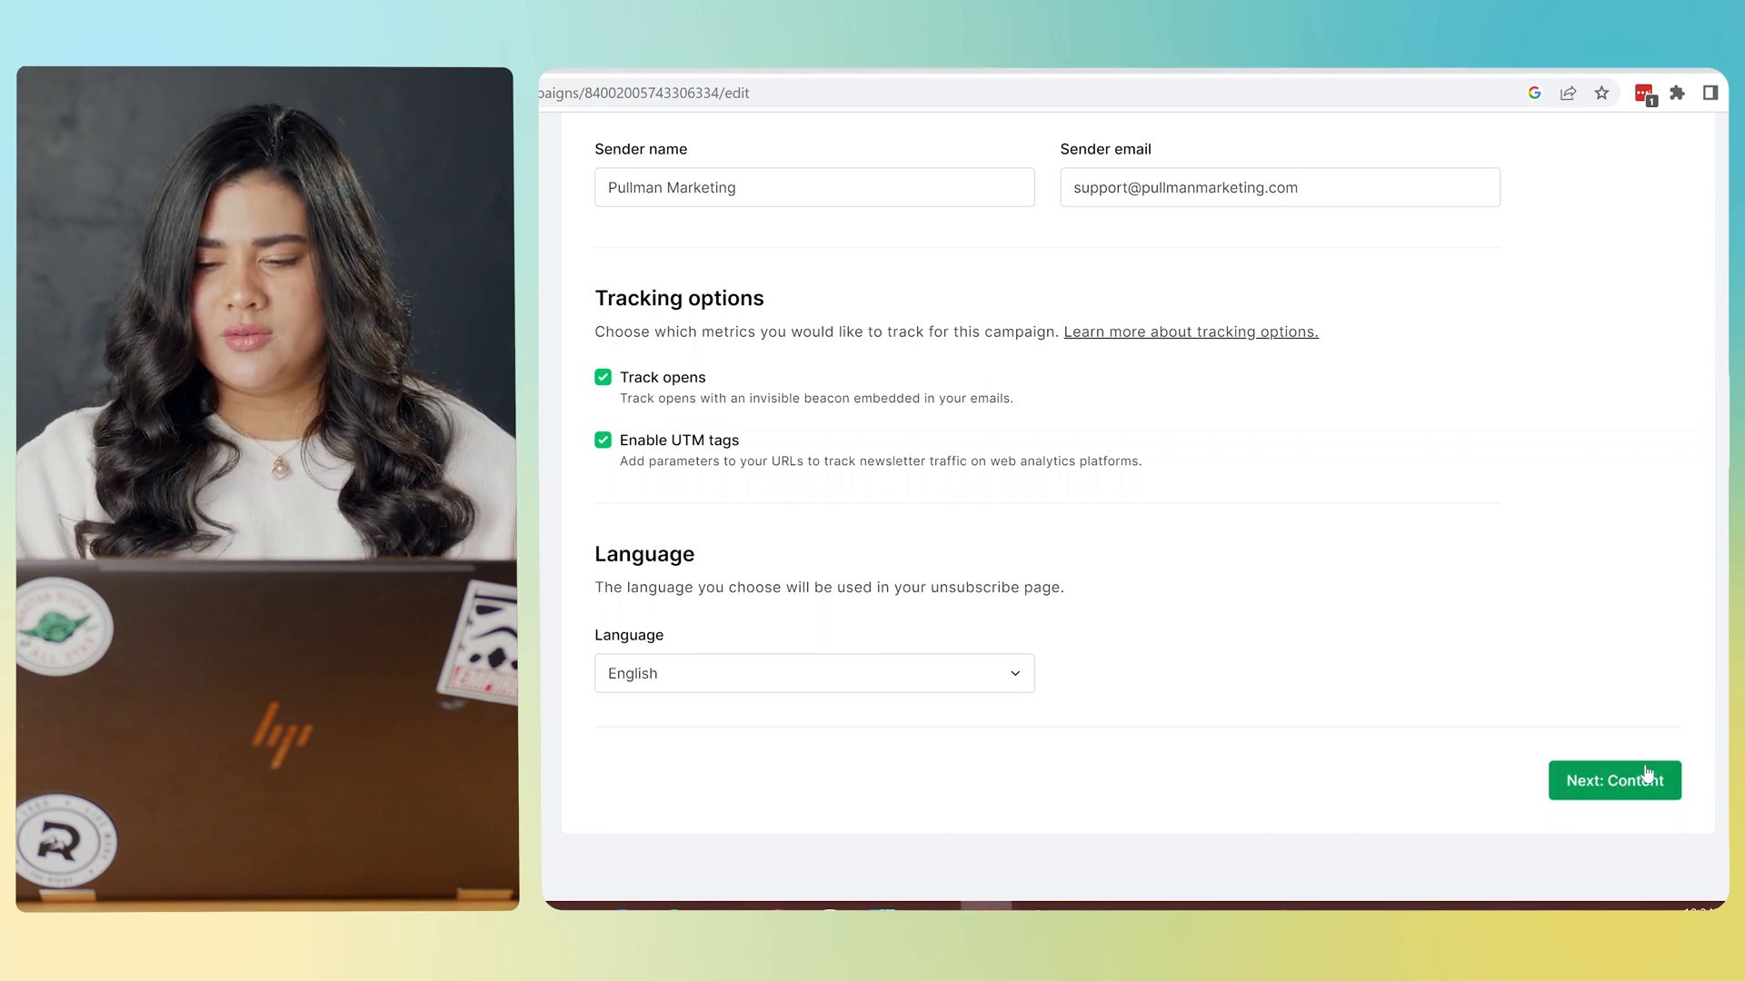
# Choose the saved Monthly Newsletter template as the campaign's email design.
pyautogui.scroll(-2, 1386, 284)
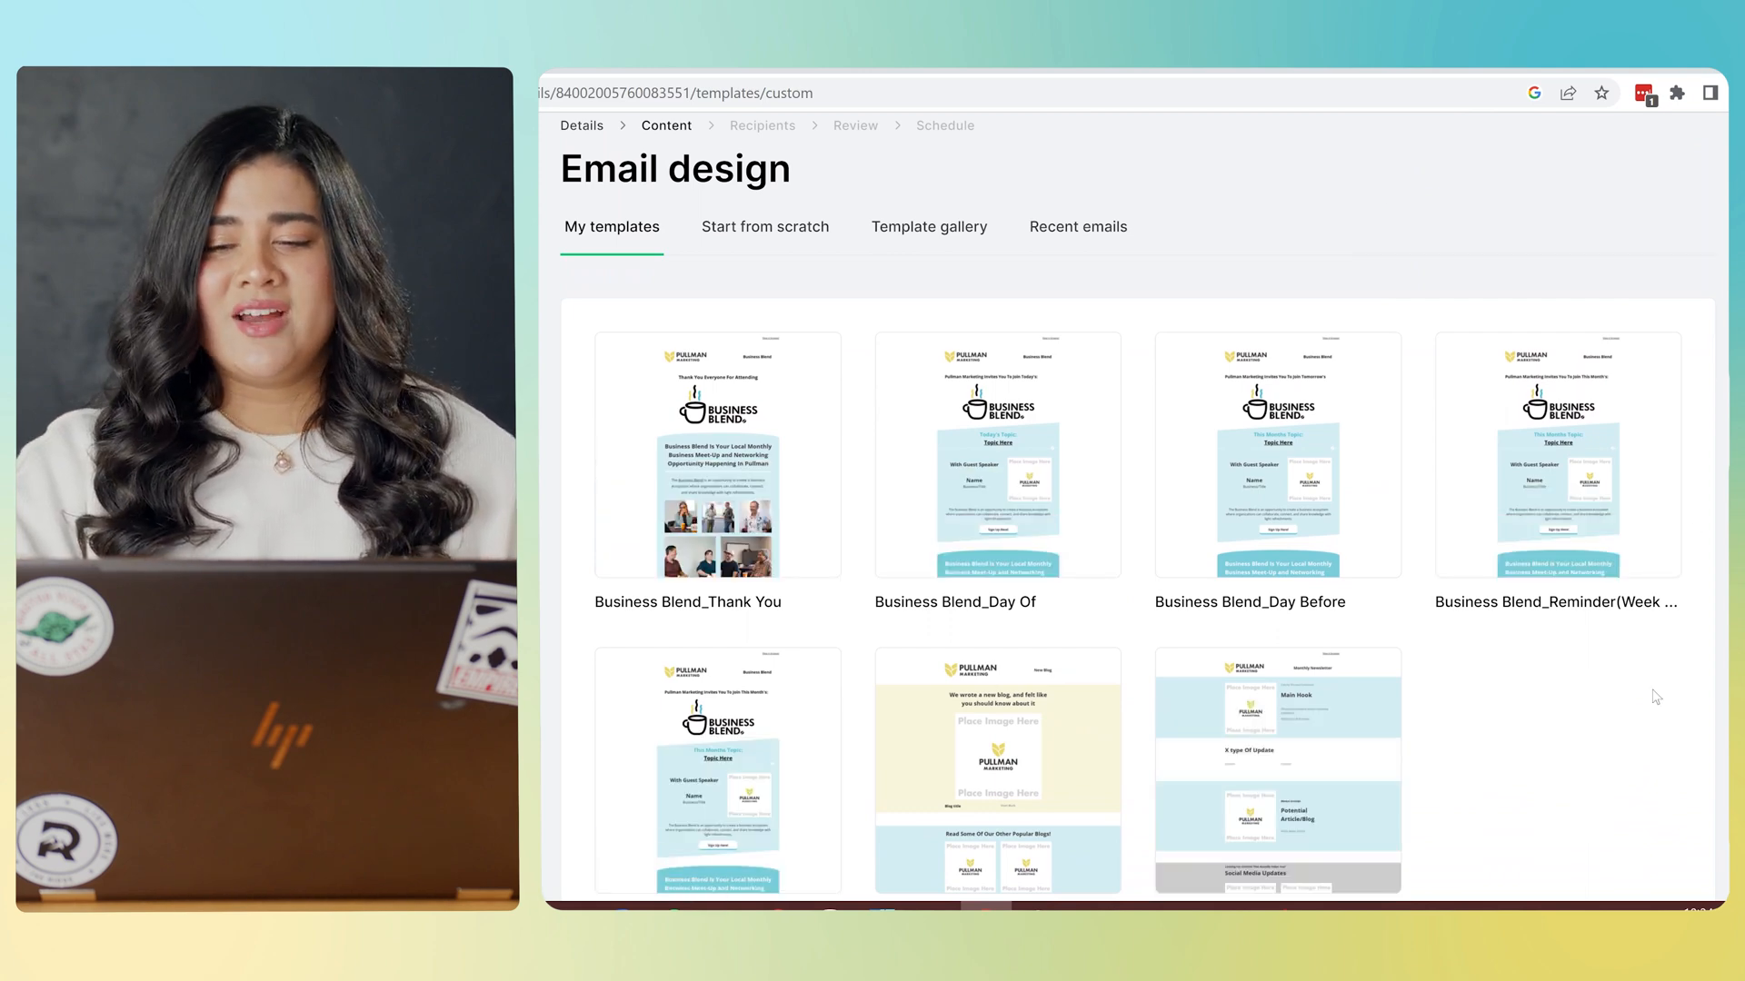
pyautogui.scroll(-2, 1588, 754)
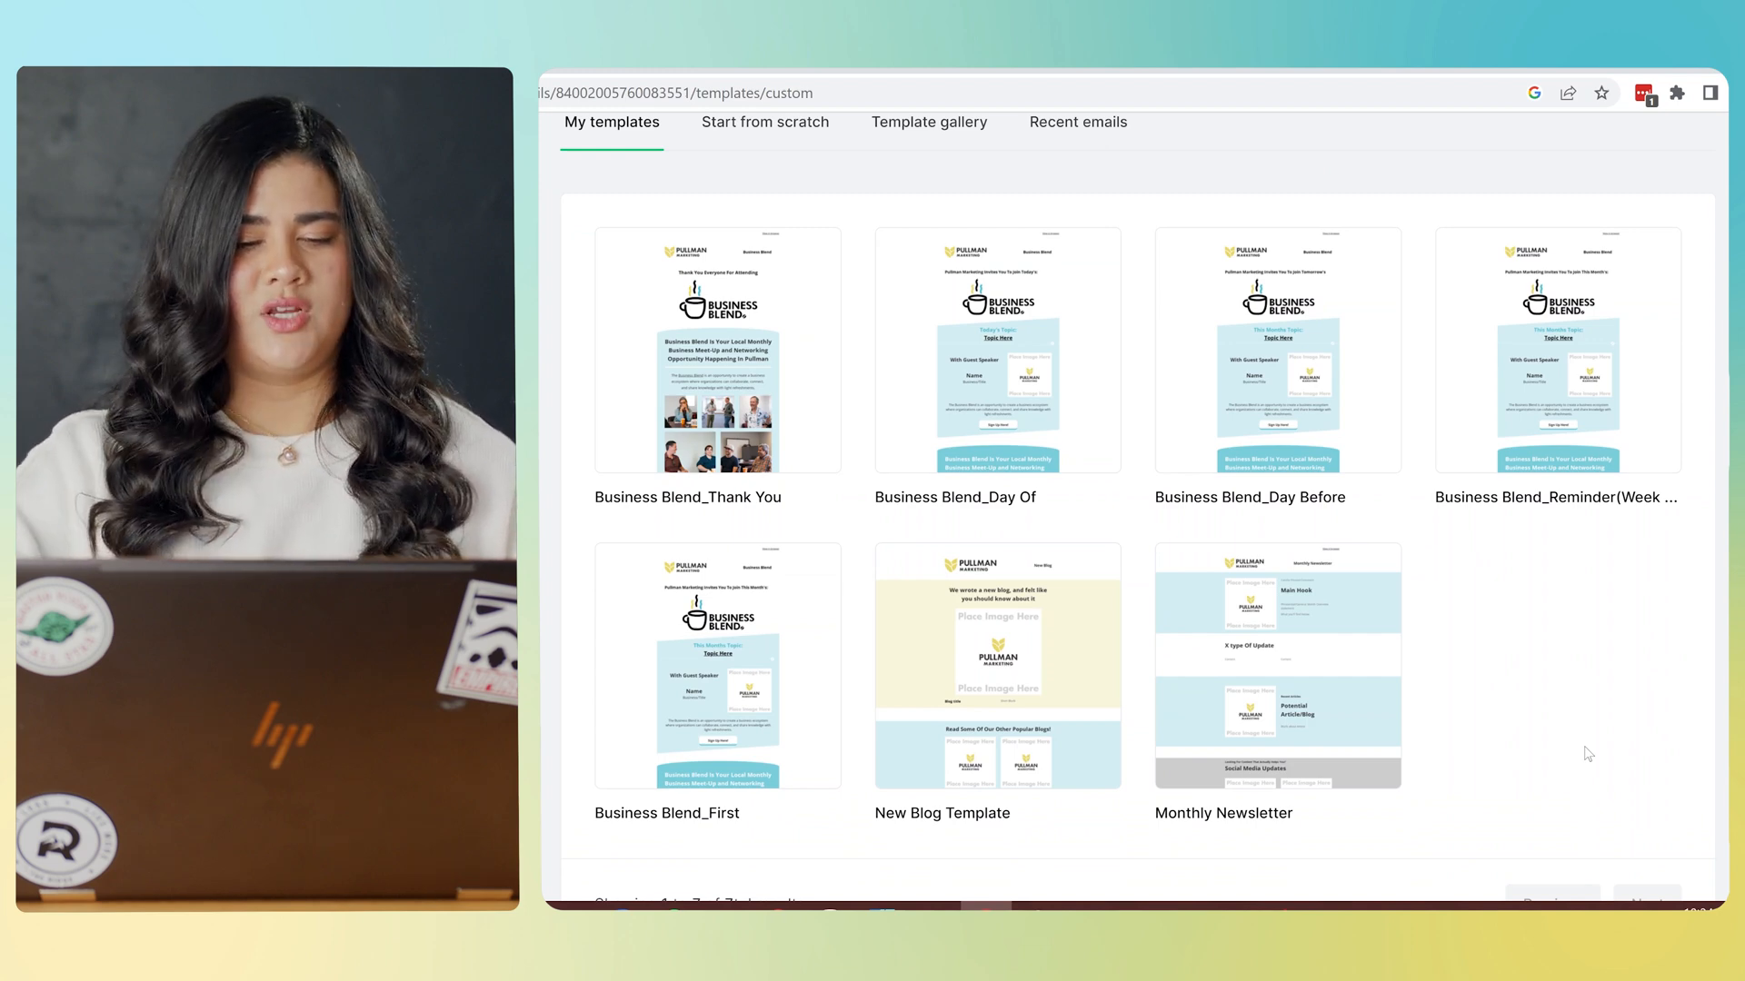
pyautogui.moveTo(627, 662)
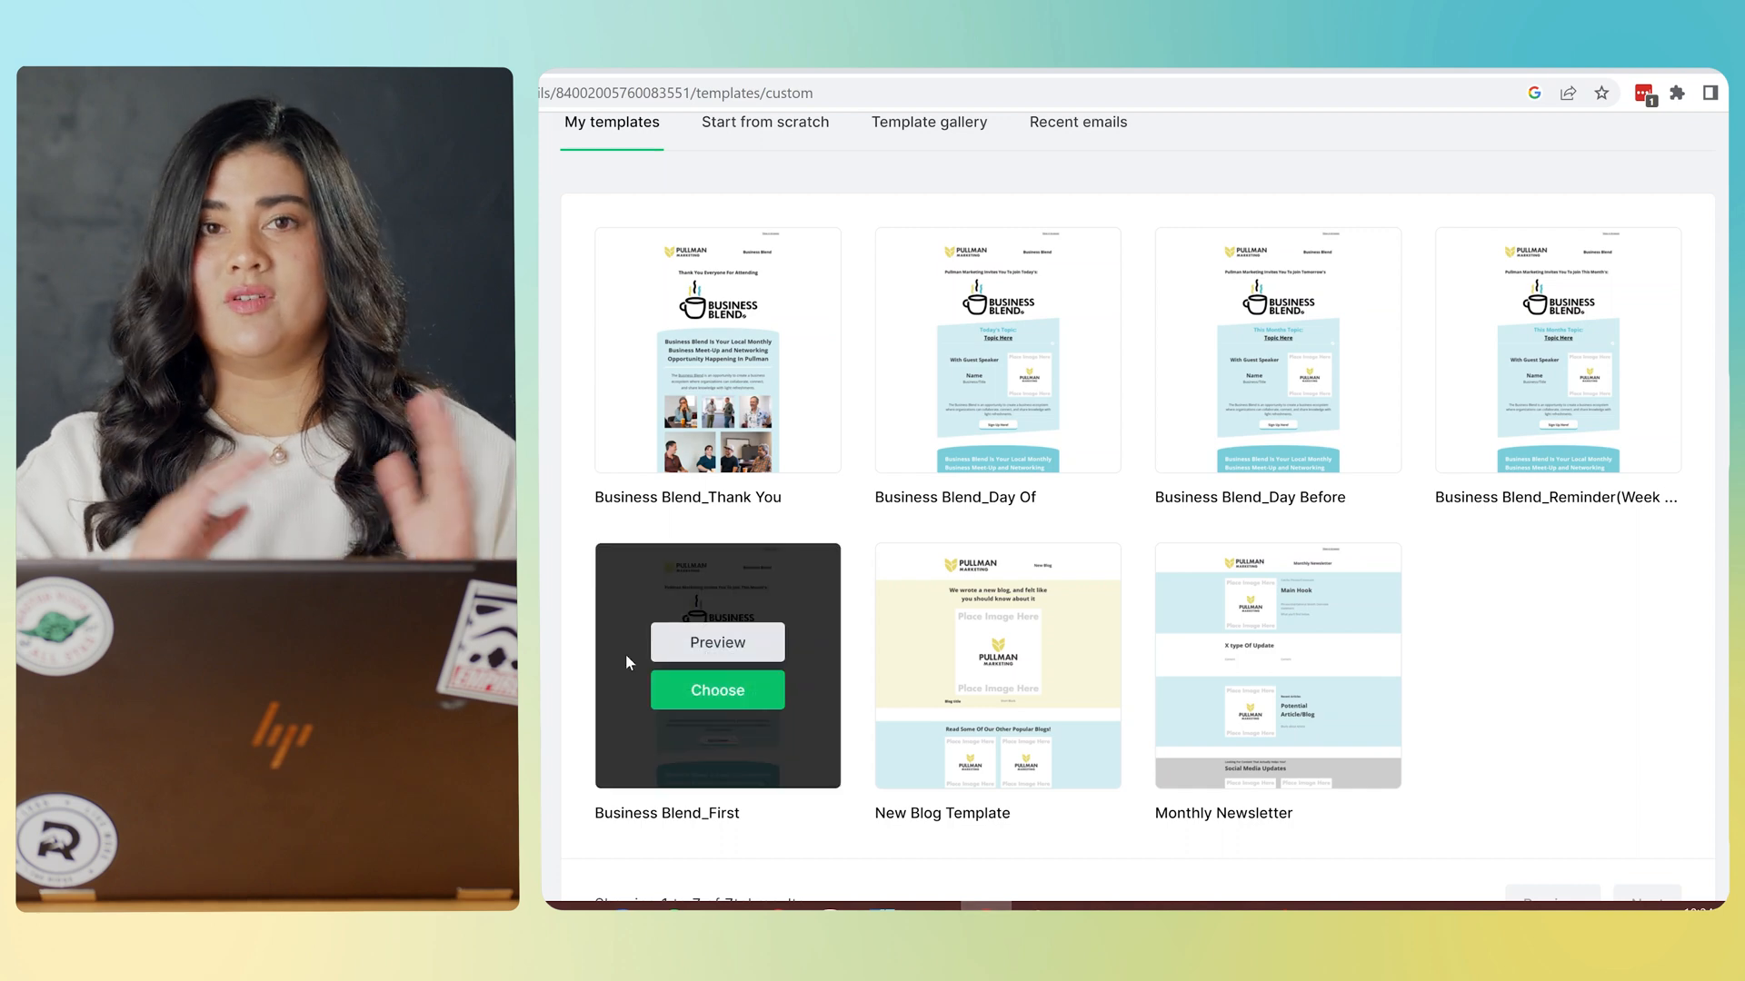
pyautogui.moveTo(729, 400)
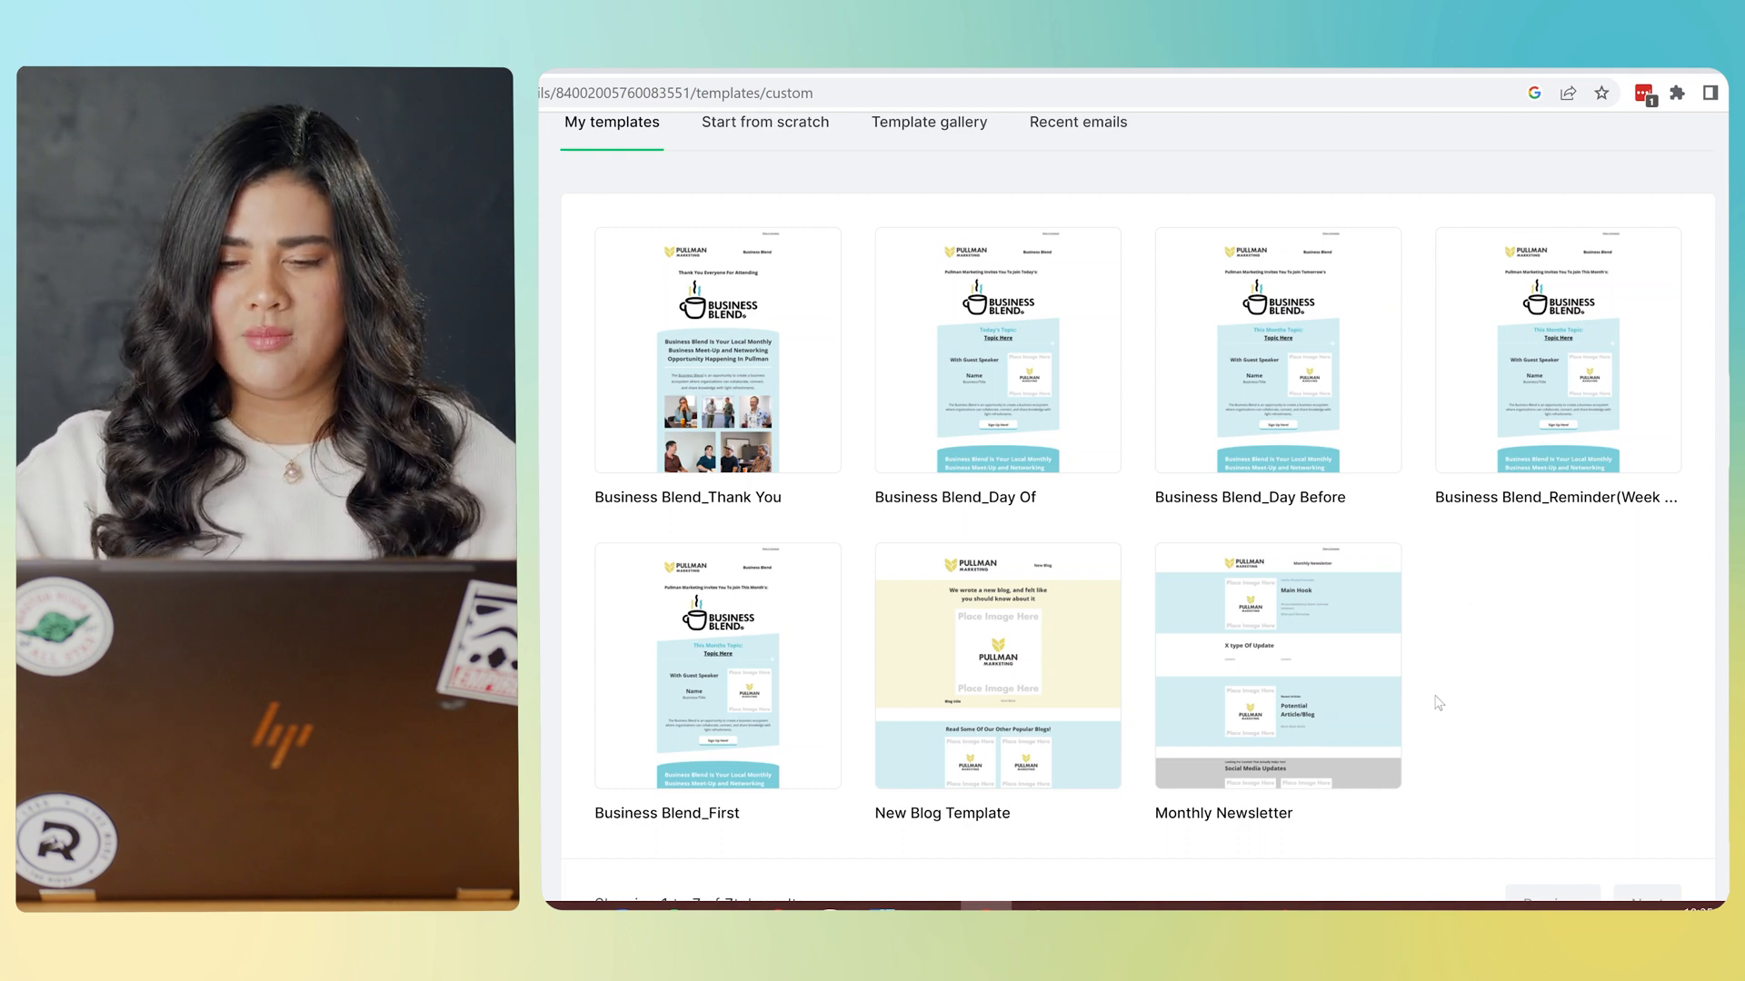
pyautogui.moveTo(1355, 678)
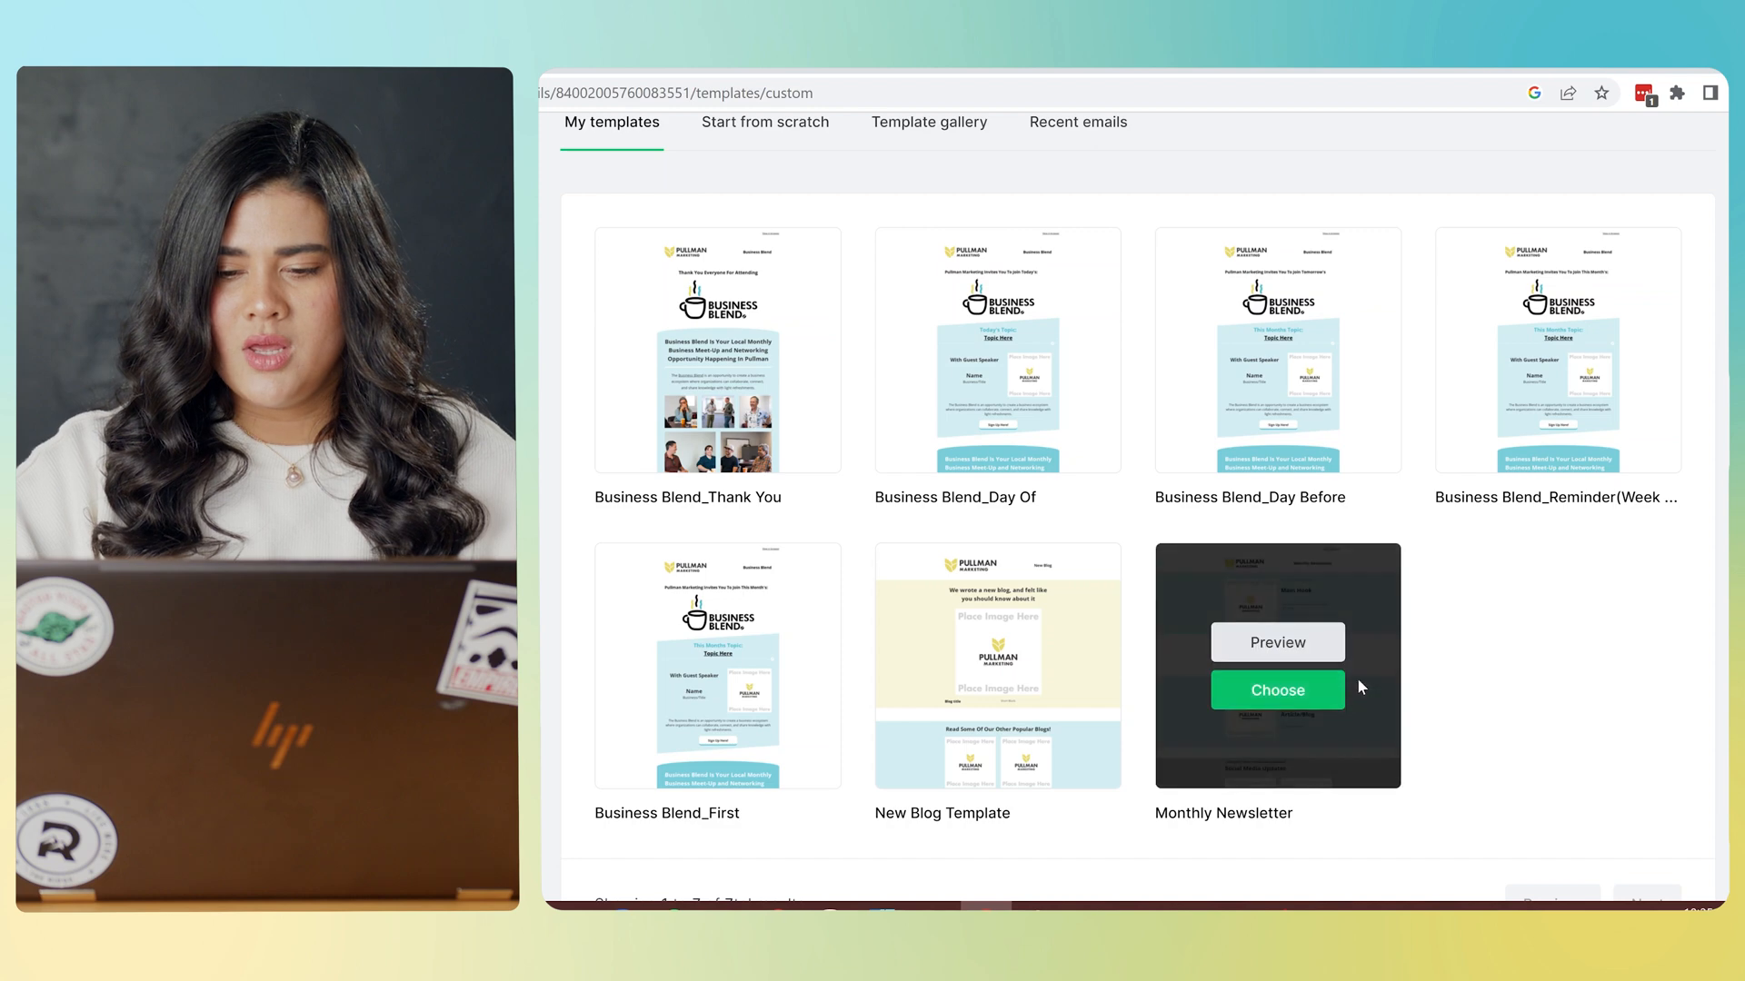
pyautogui.click(1315, 696)
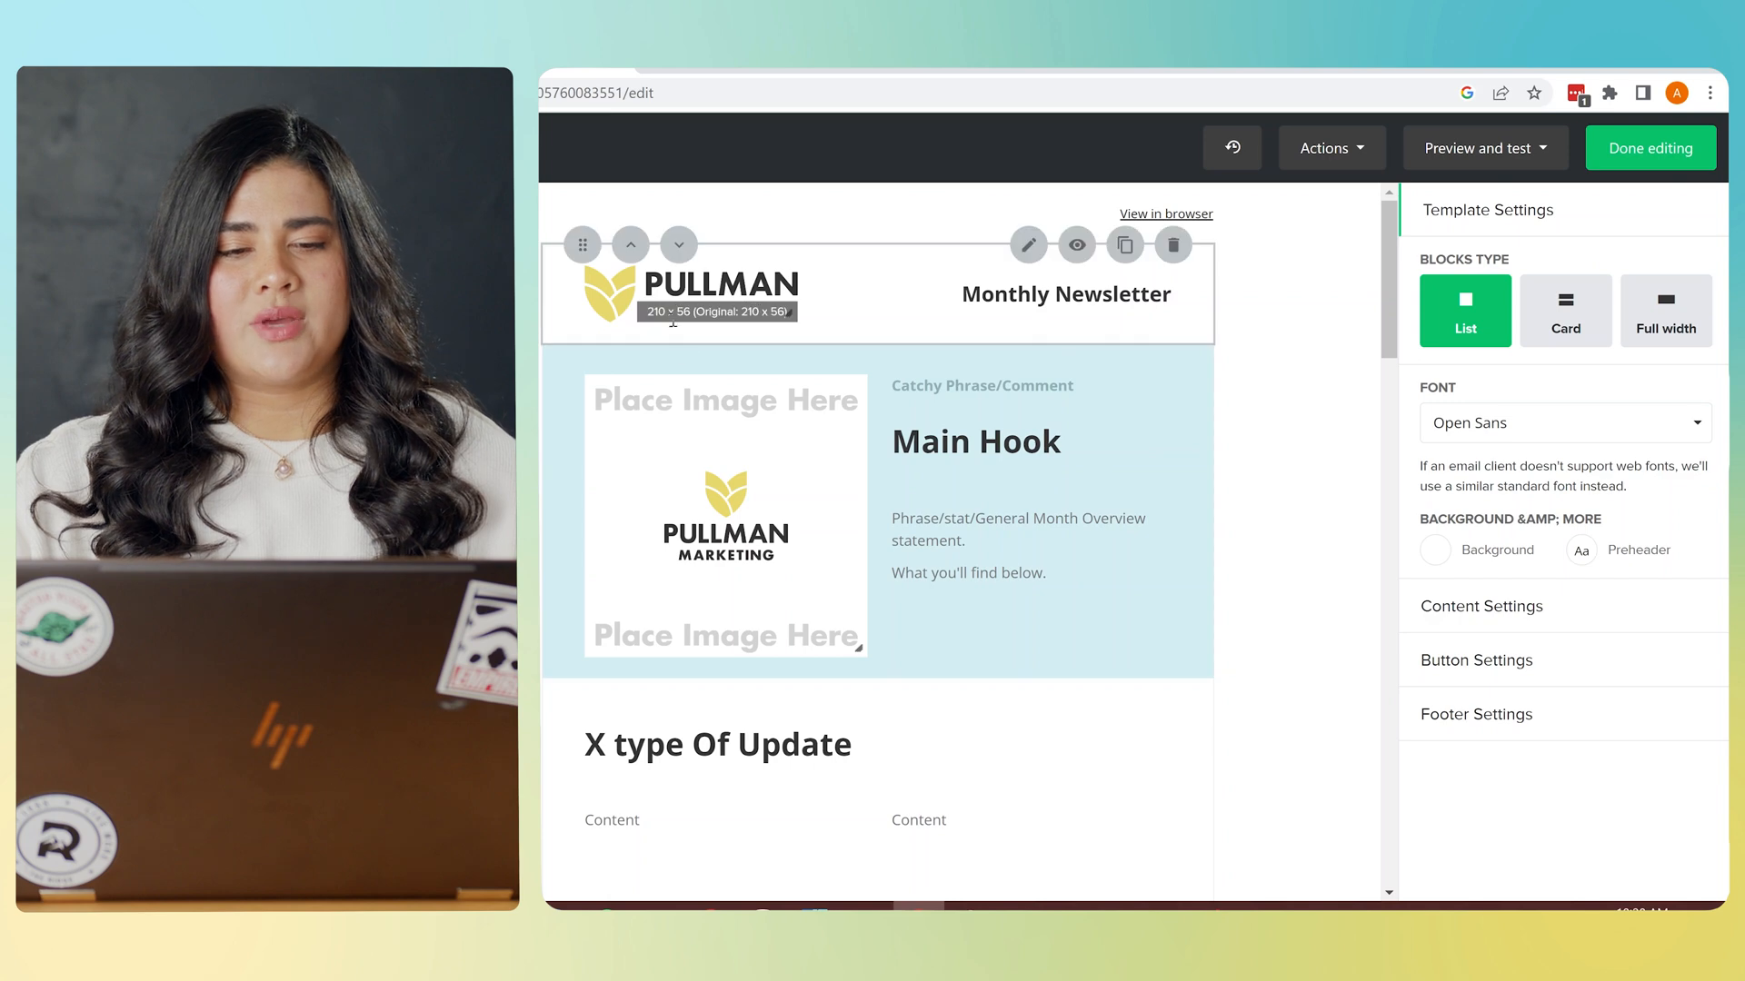
# Look at the content settings of the Monthly Newsletter header block and close them without changes.
pyautogui.click(1012, 305)
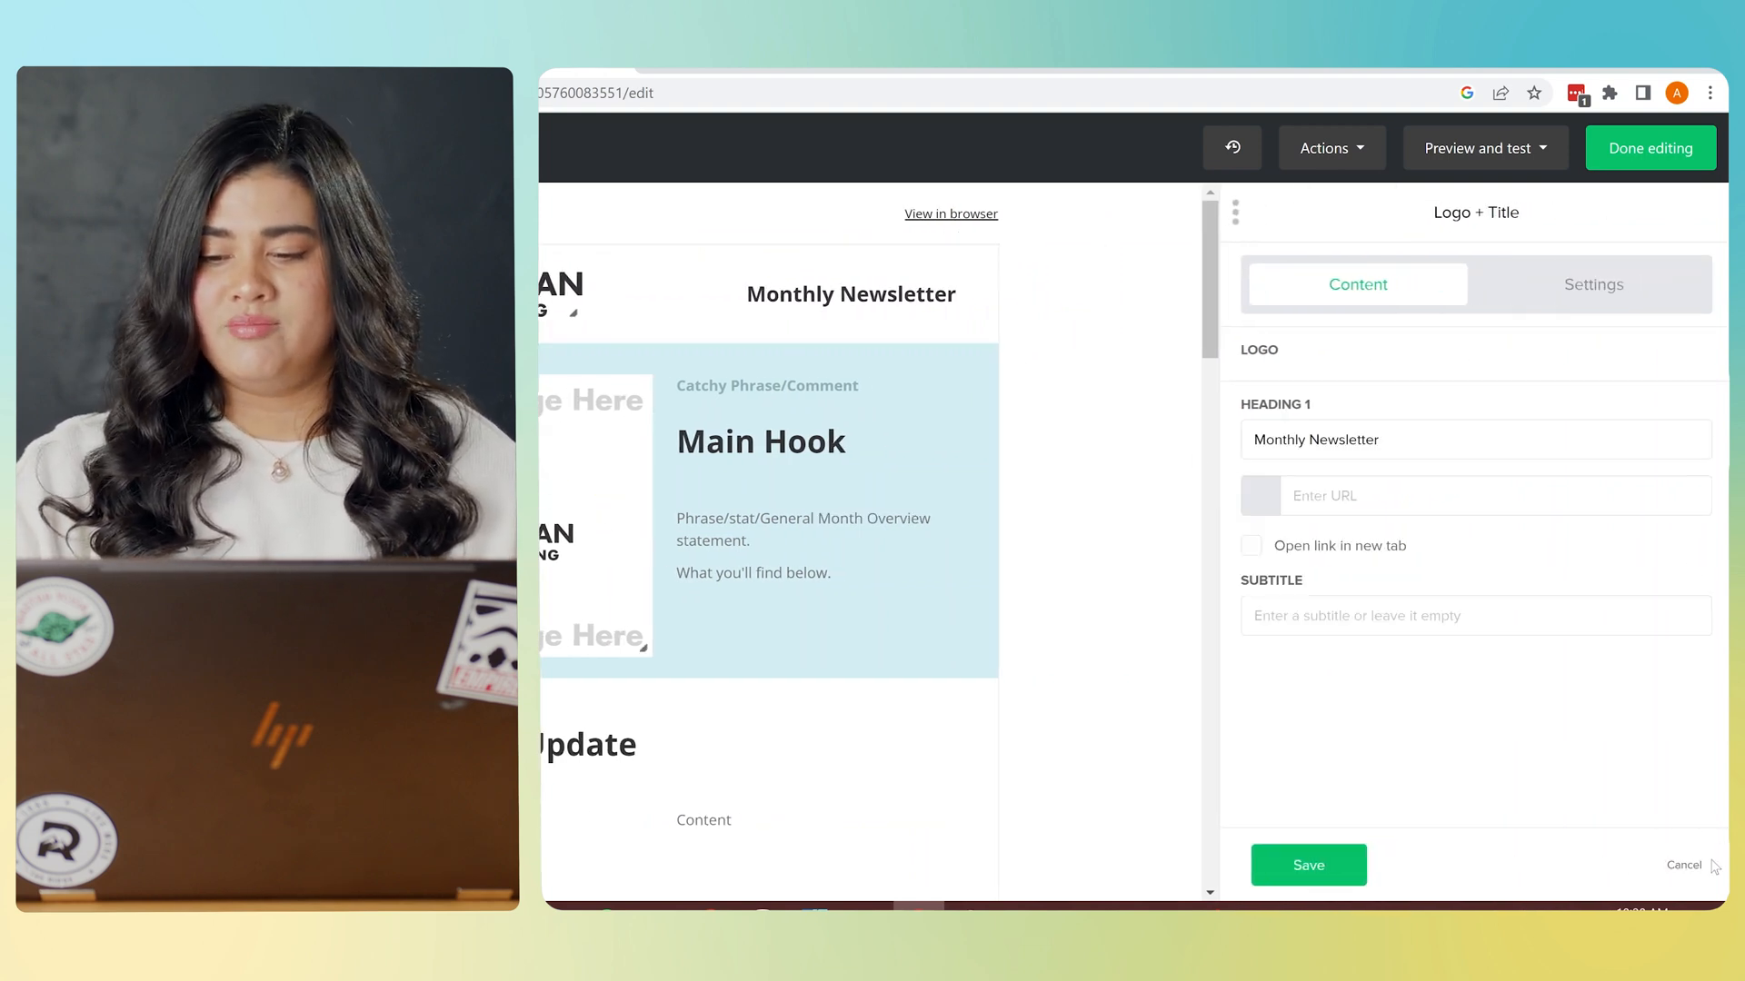
pyautogui.click(1683, 865)
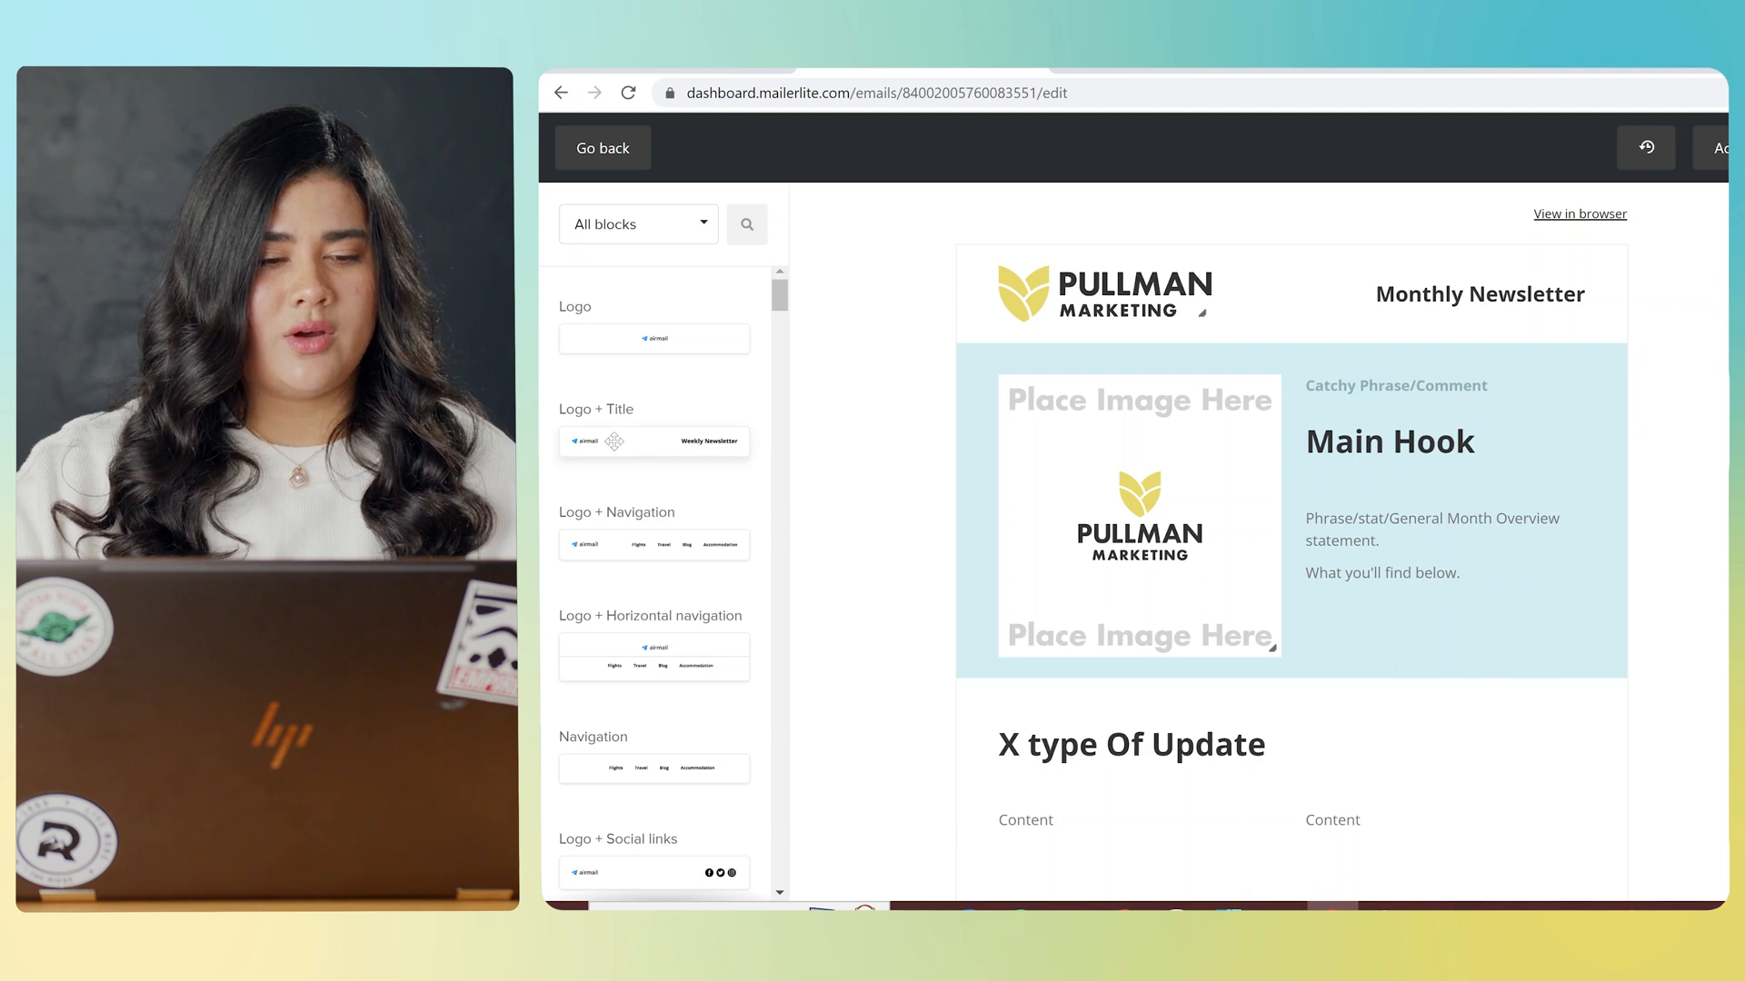
# Try adding a Logo + Title block above the existing header and clearing its airmail logo.
pyautogui.moveTo(614, 441); pyautogui.dragTo(1192, 289)
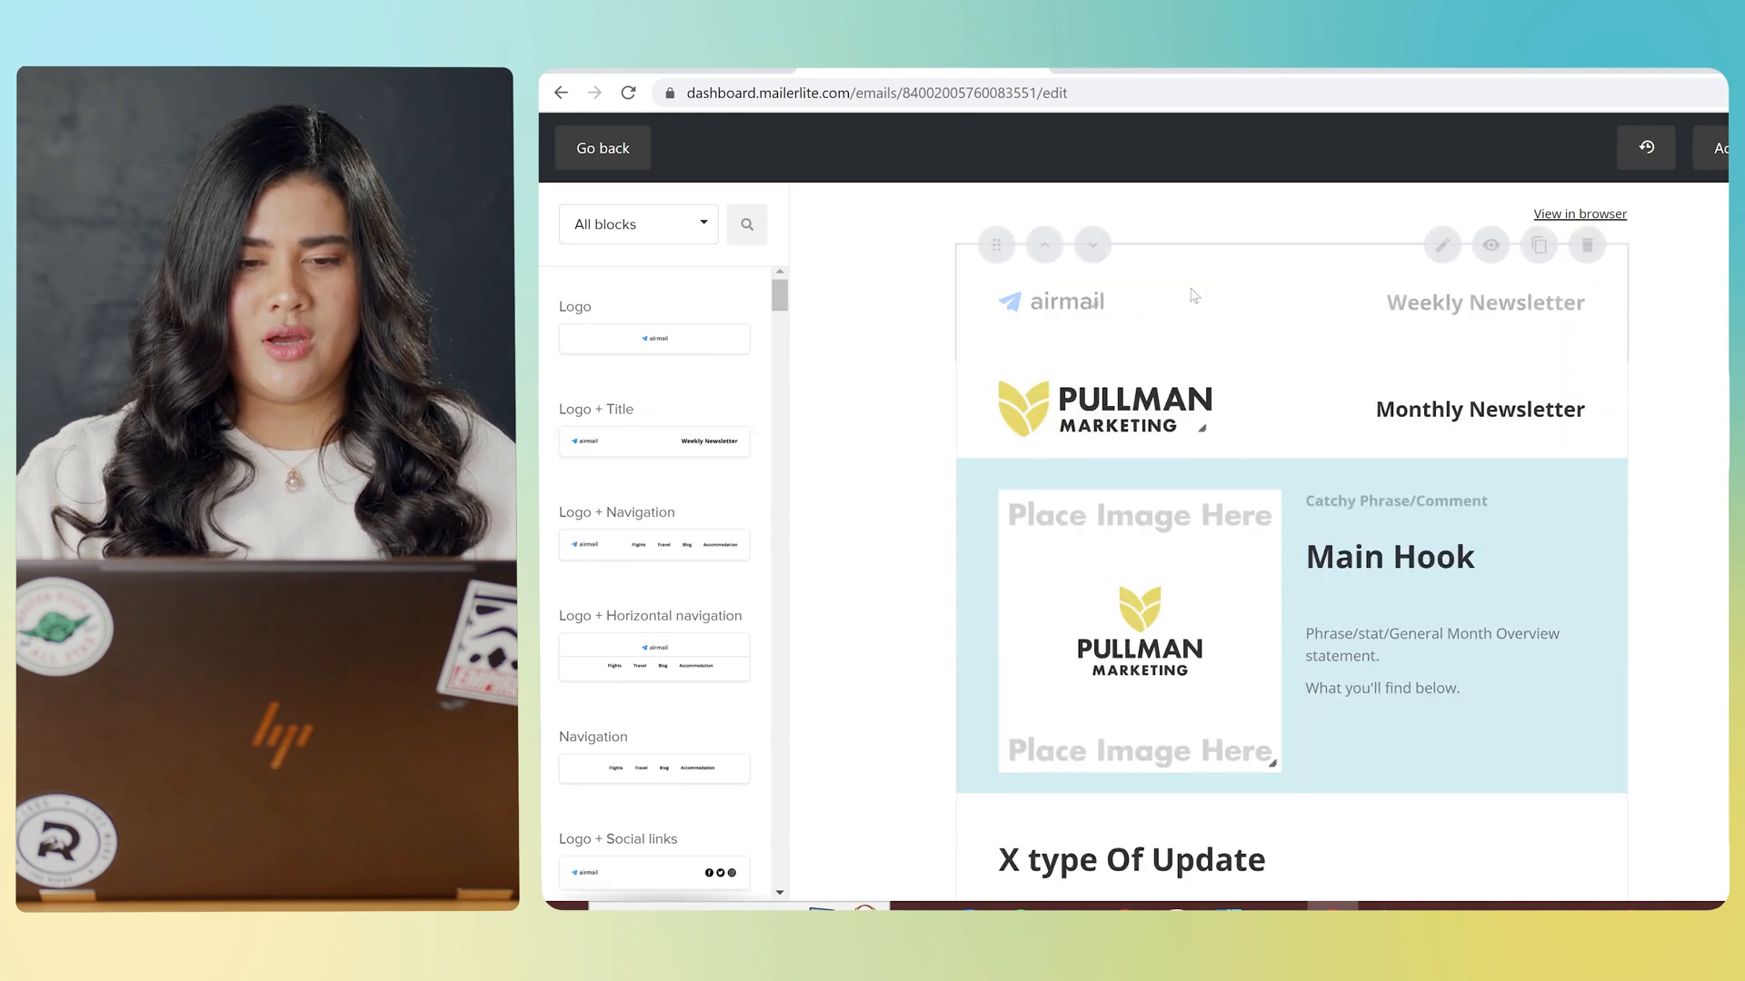
pyautogui.click(1071, 291)
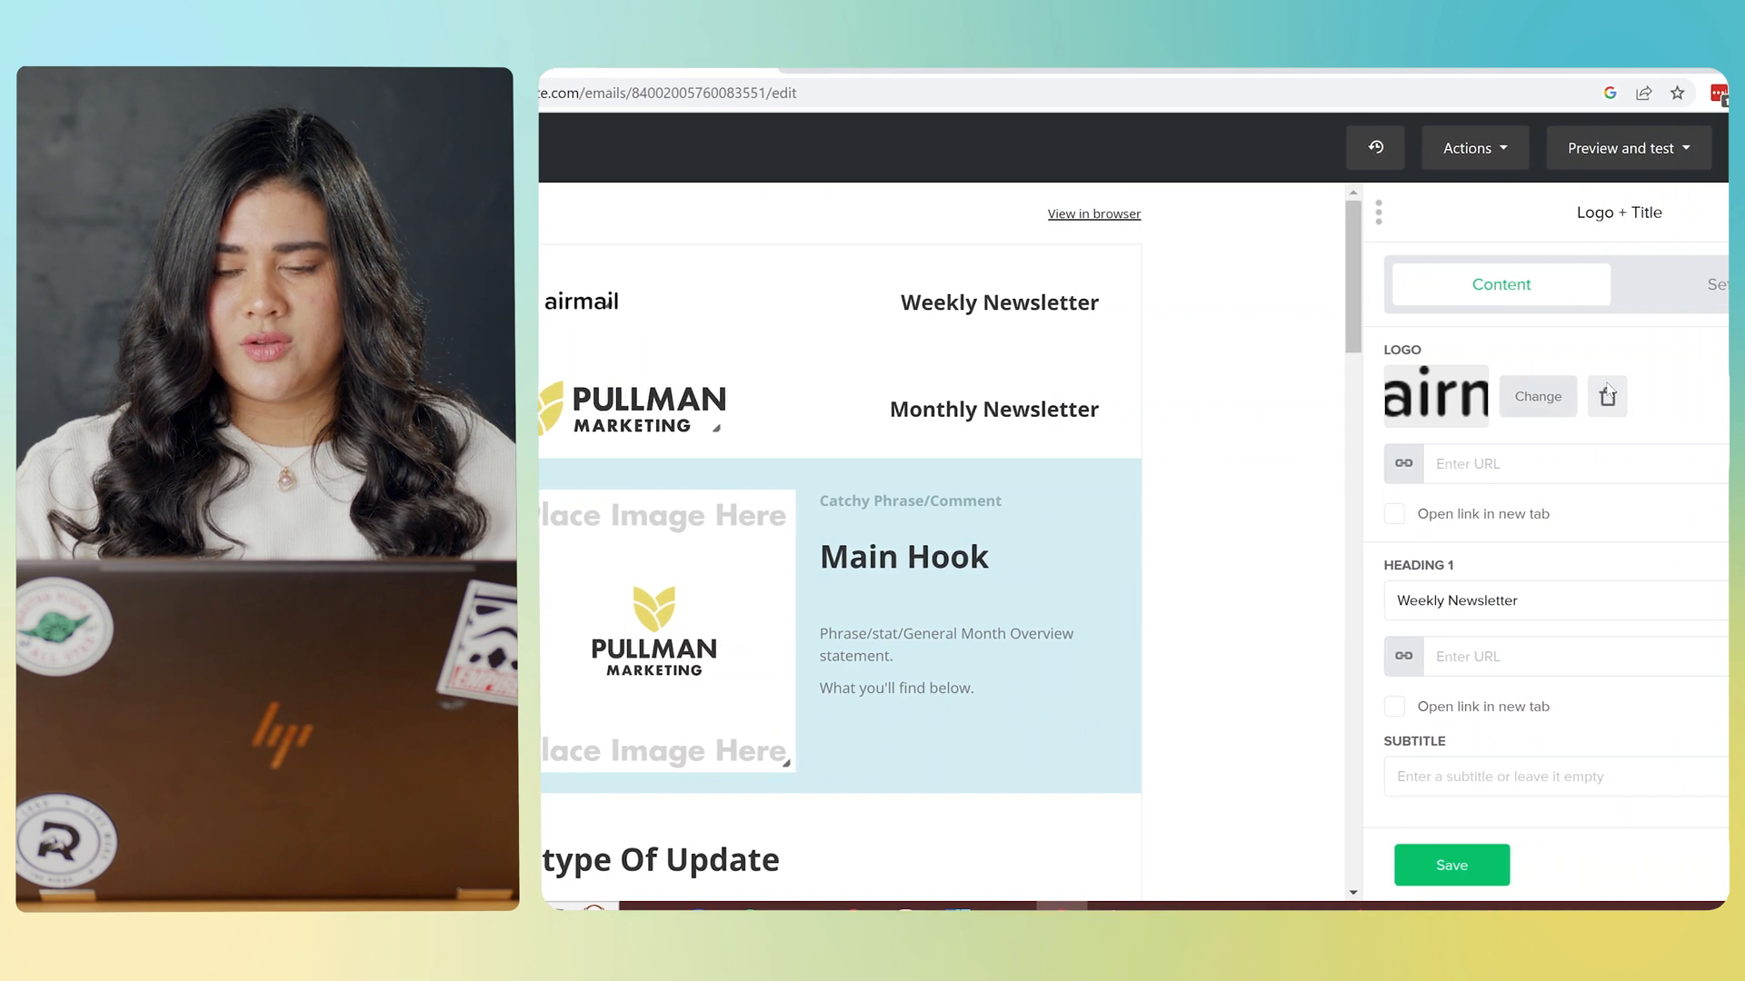
pyautogui.click(1463, 397)
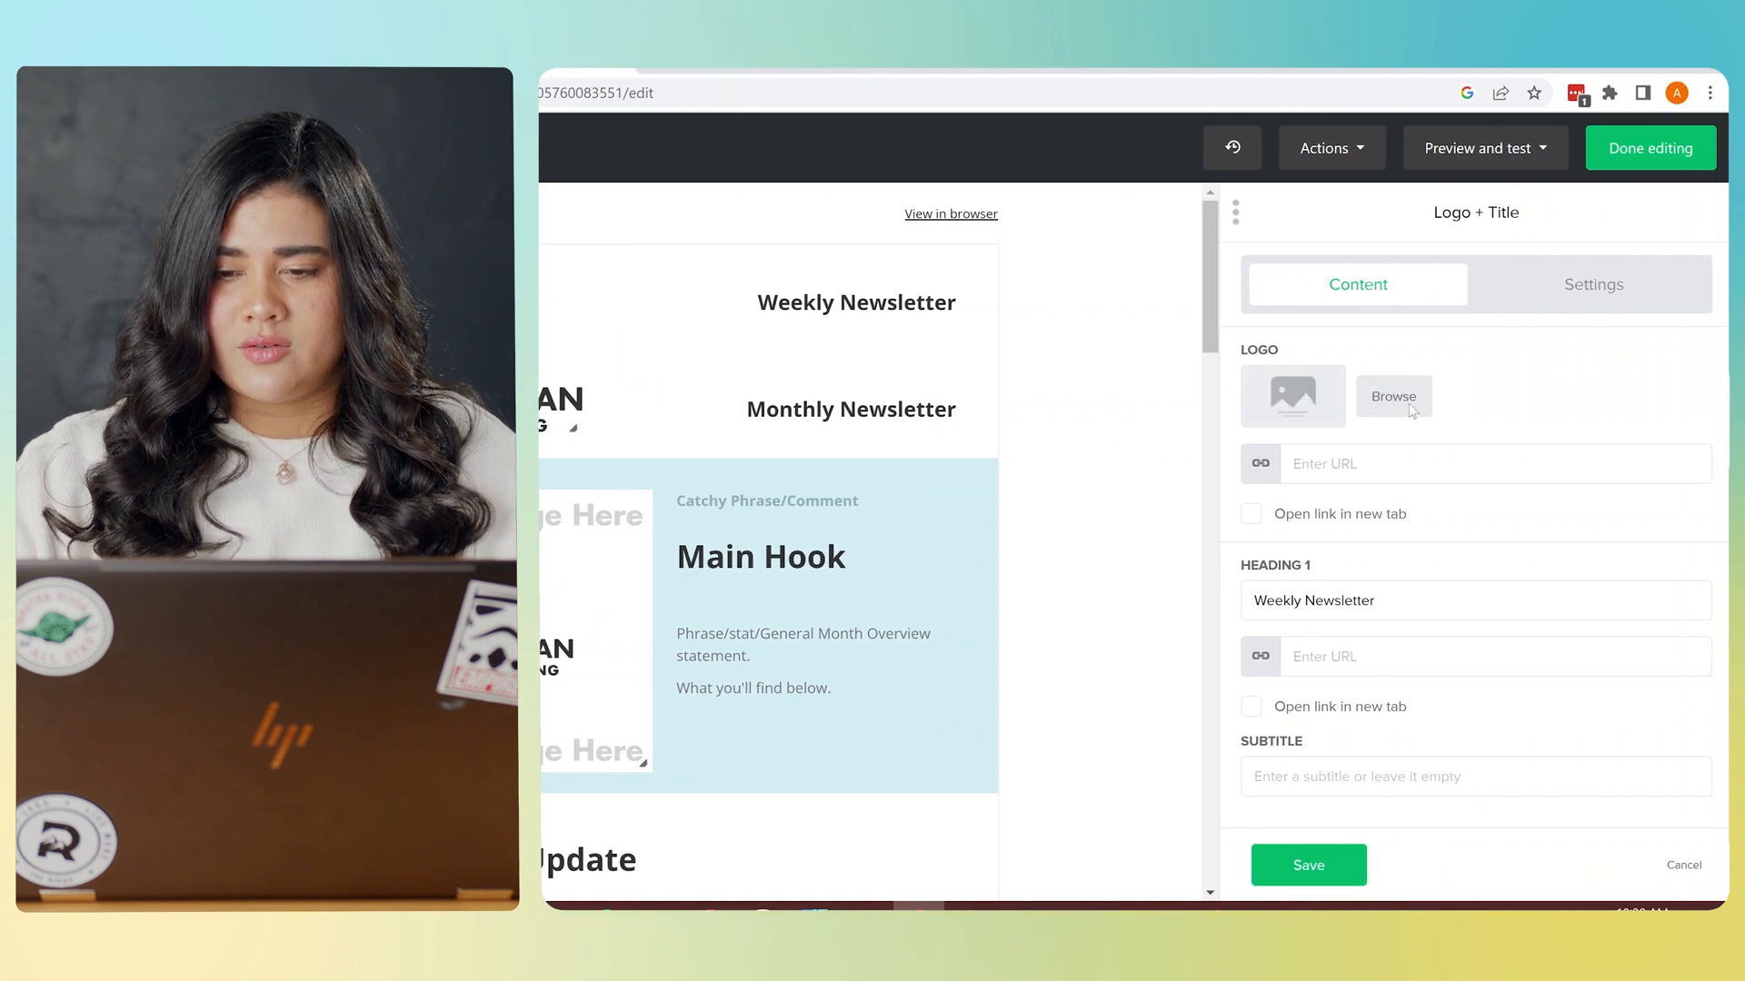
pyautogui.click(1405, 409)
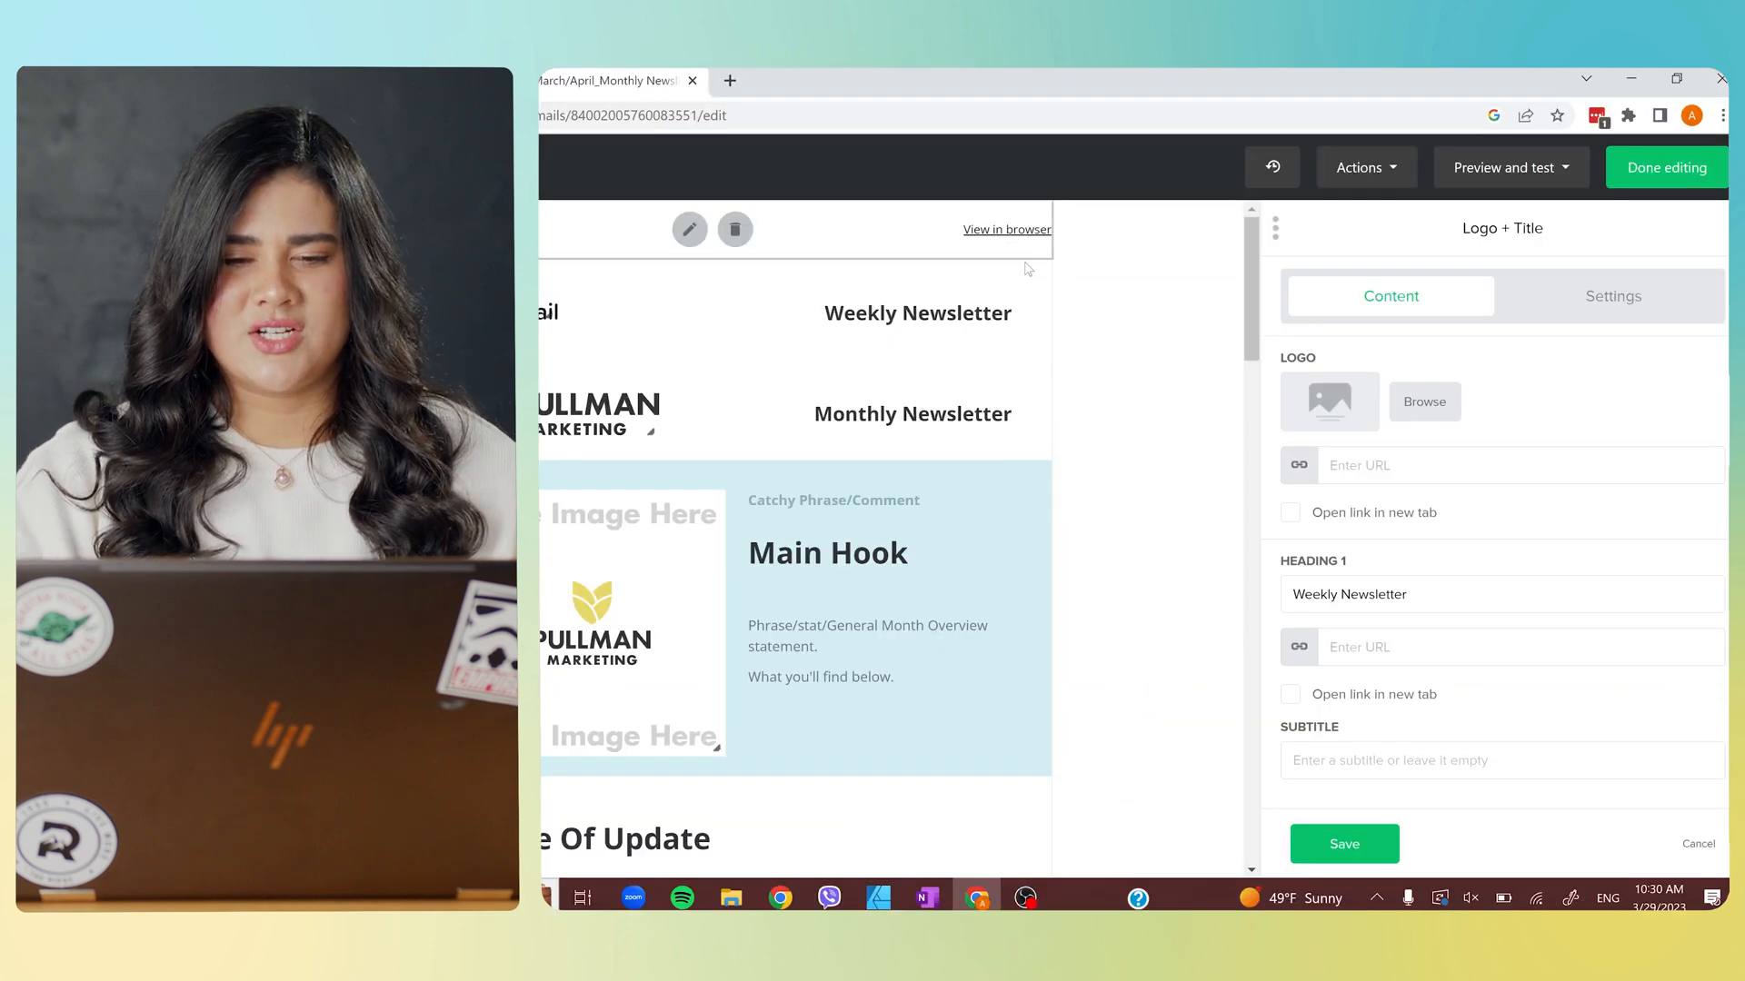
pyautogui.click(1013, 260)
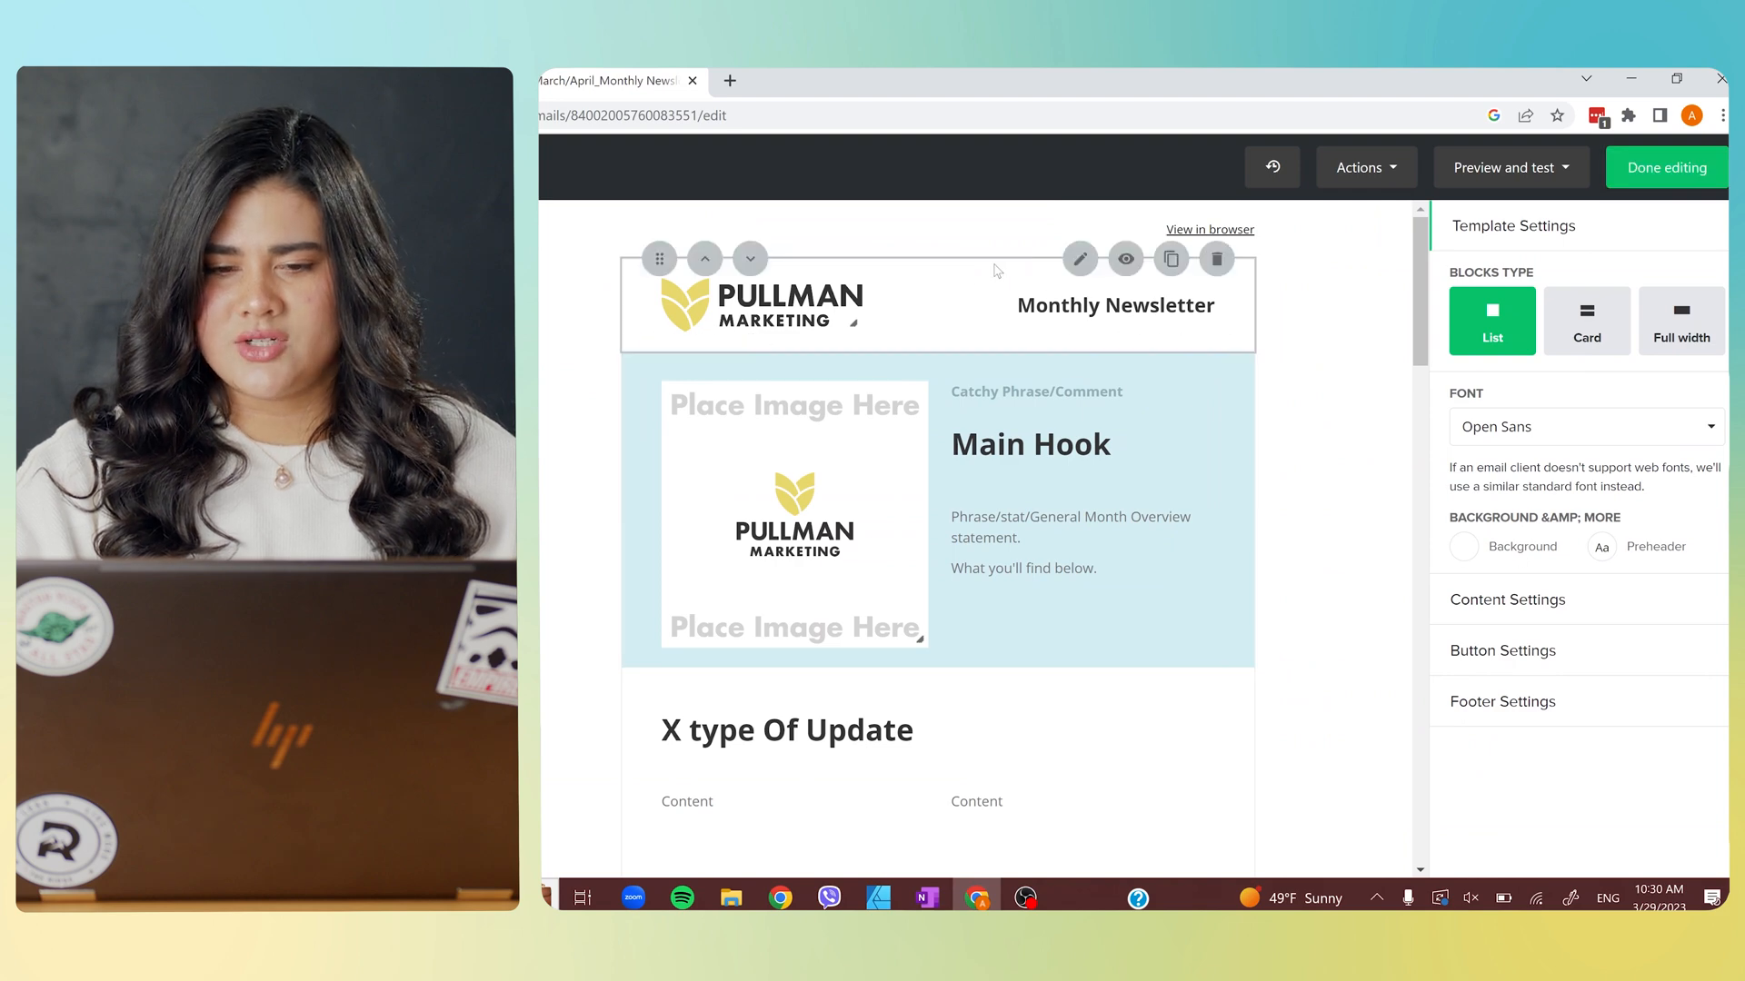
# Re-enter the header block's heading as "Monthly Newsletter" and save the block.
pyautogui.click(989, 332)
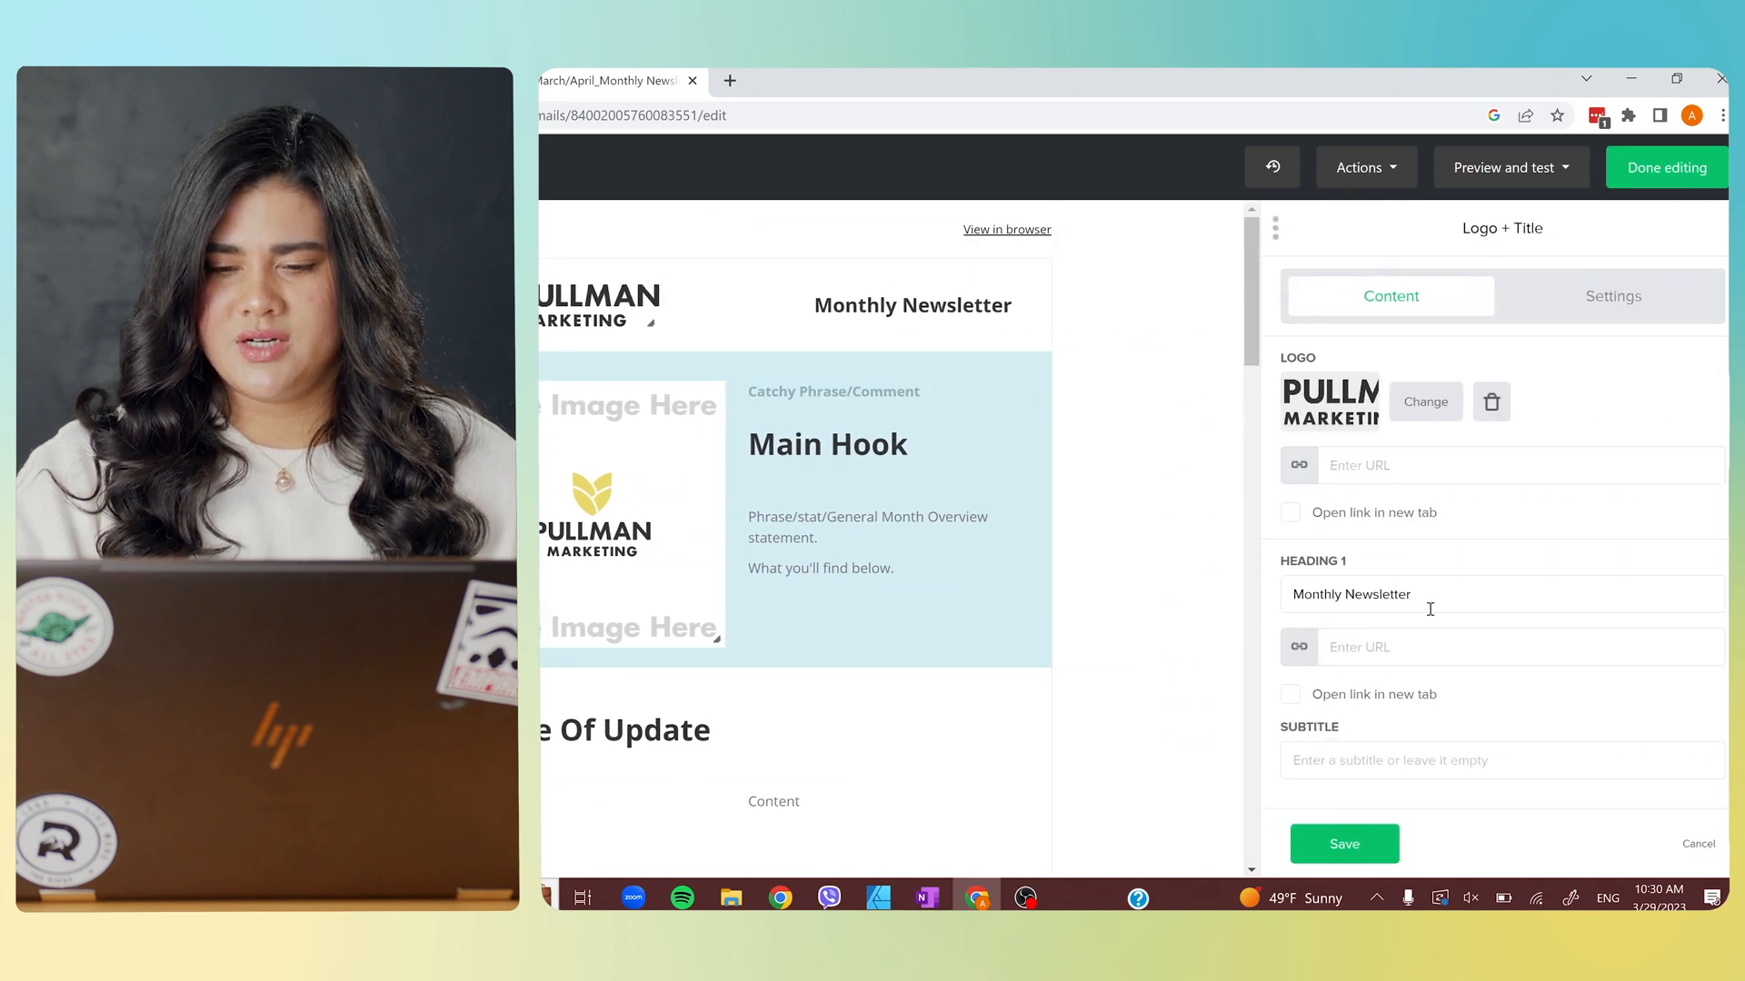
pyautogui.moveTo(1430, 609); pyautogui.dragTo(1274, 564)
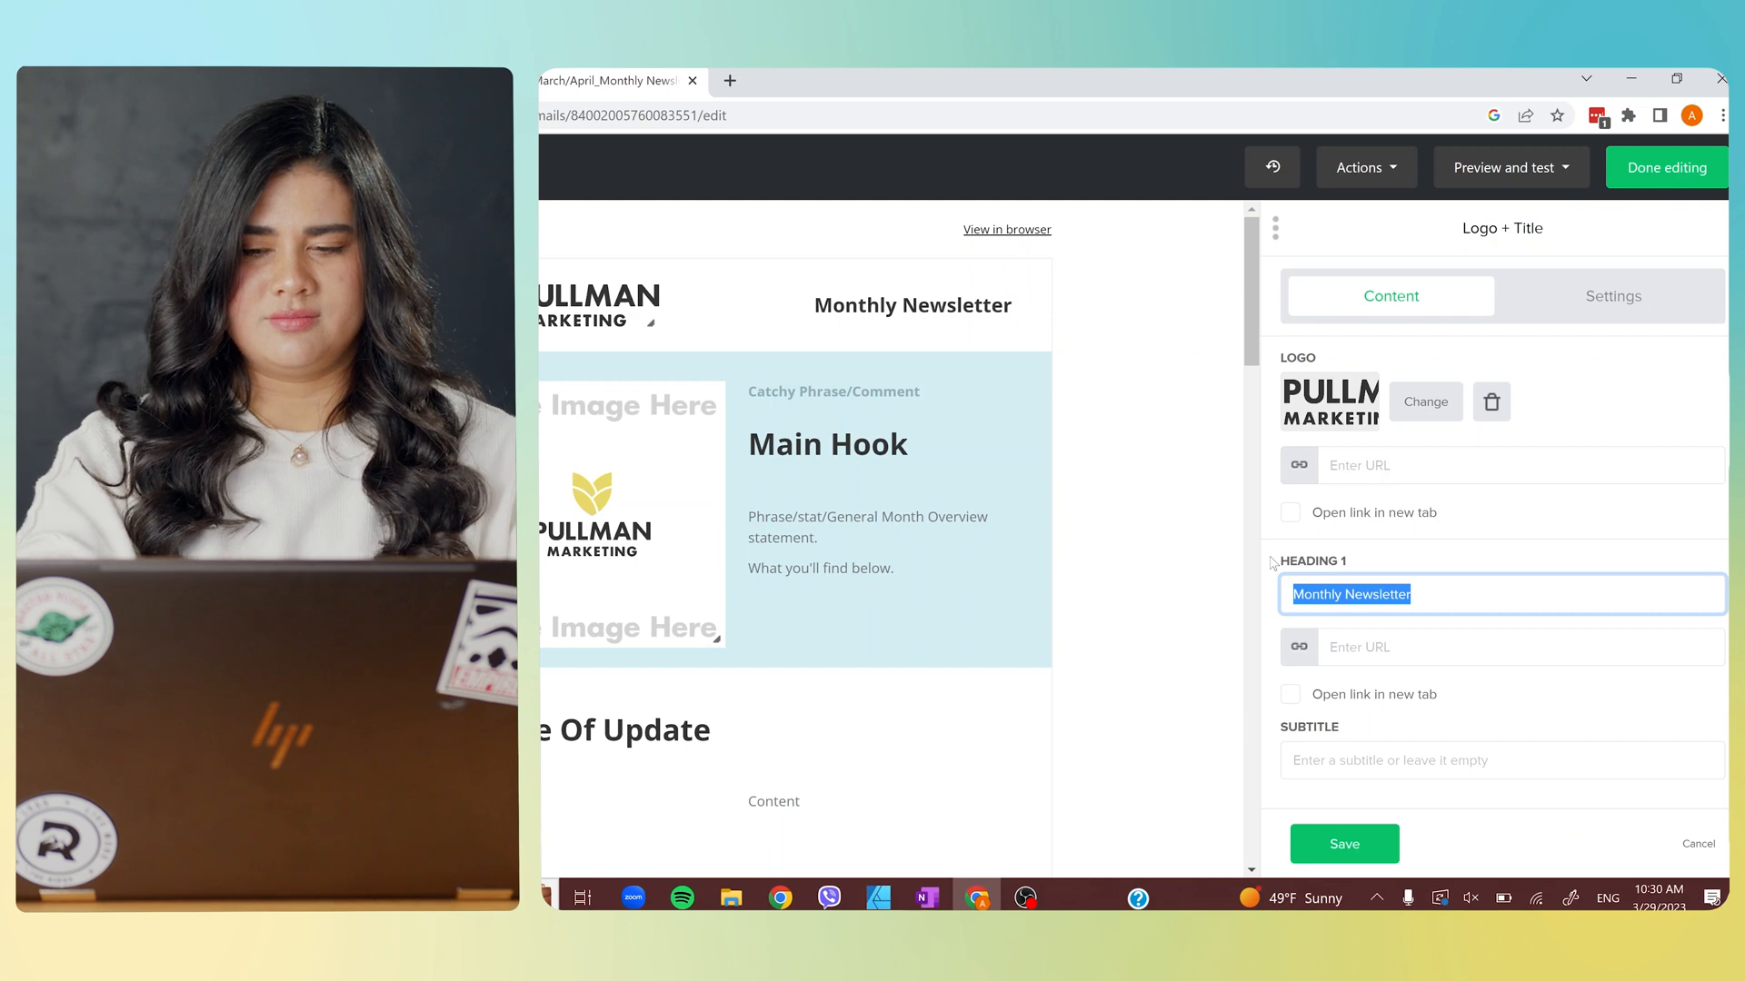
pyautogui.write('Monthly')
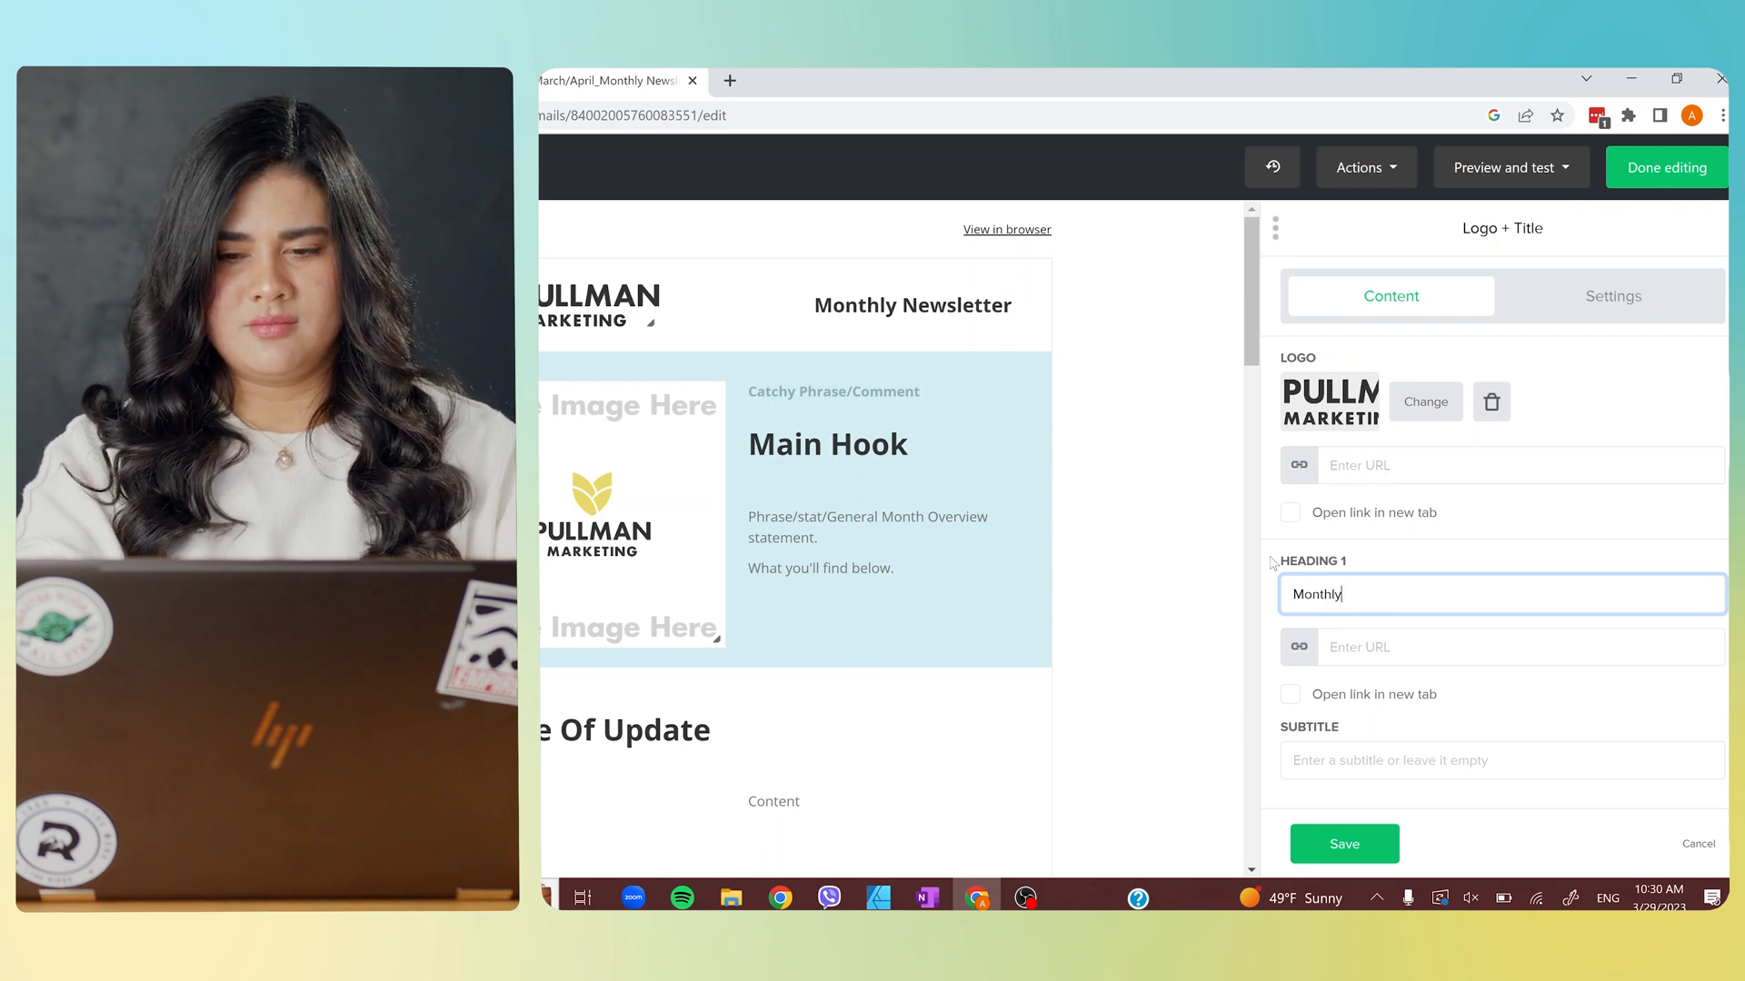
pyautogui.write(' Newsletter')
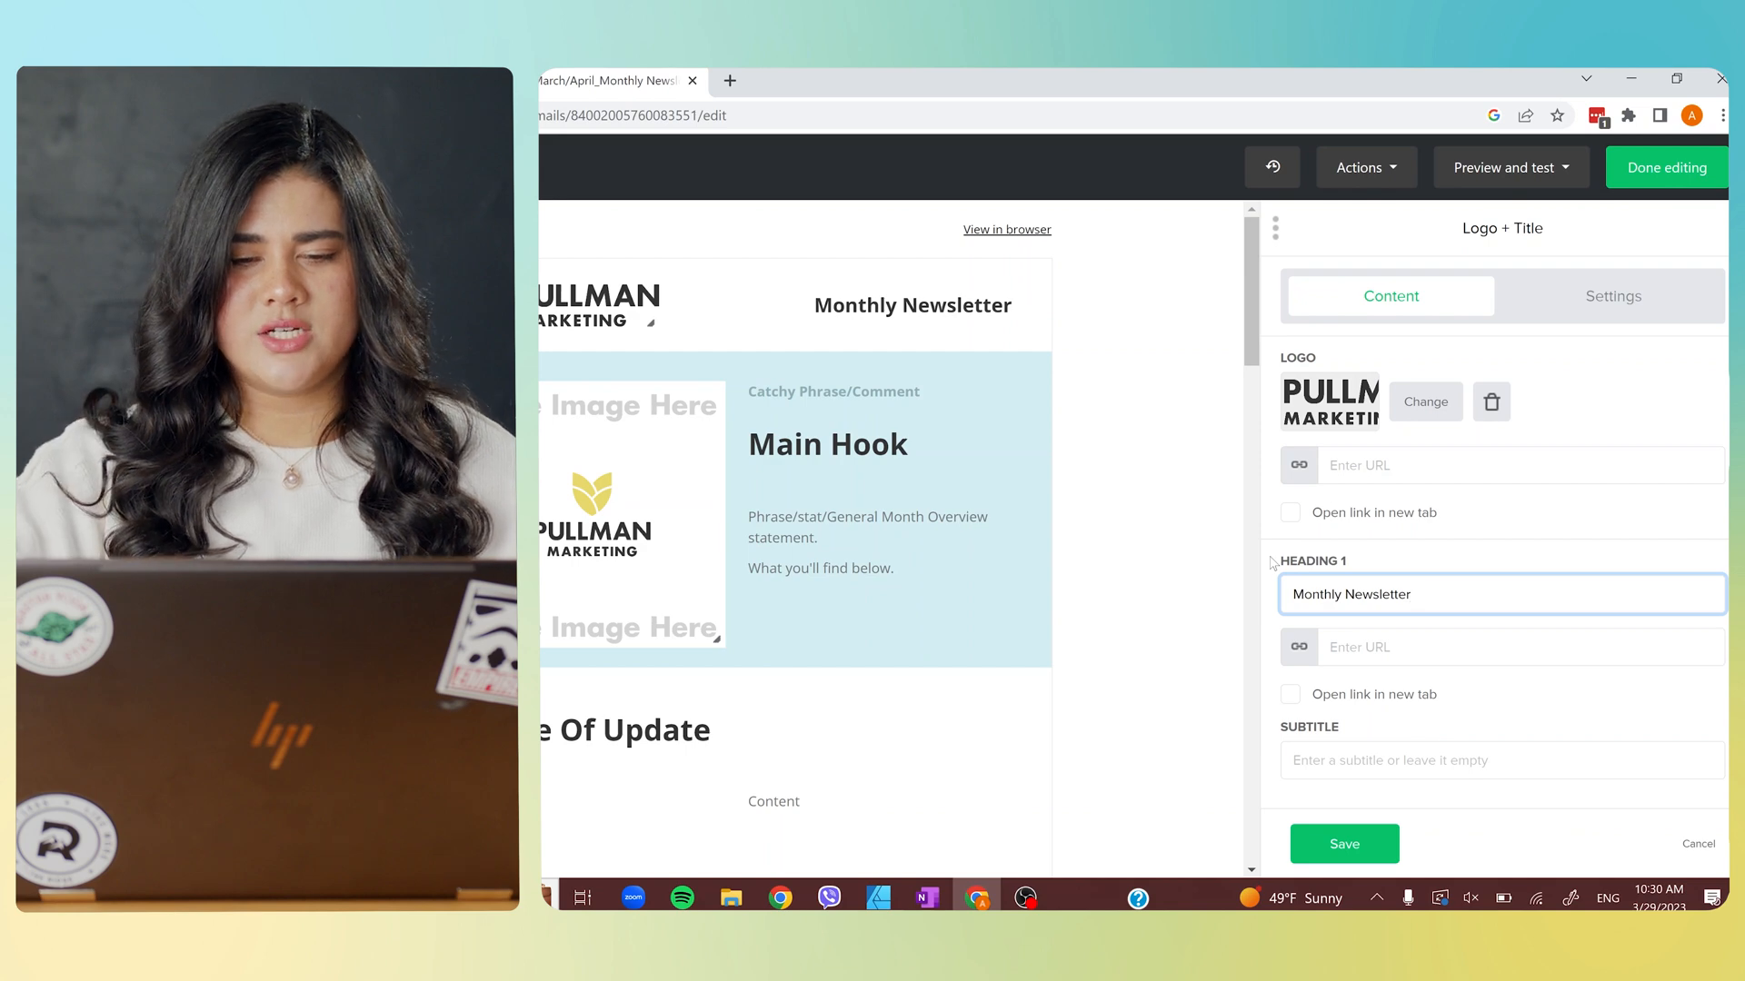
pyautogui.click(1344, 844)
# Replace the "Main Hook" title of the featured block with "Catch Up On Our March Content!", consulting the earlier sent newsletter for reference.
pyautogui.click(850, 522)
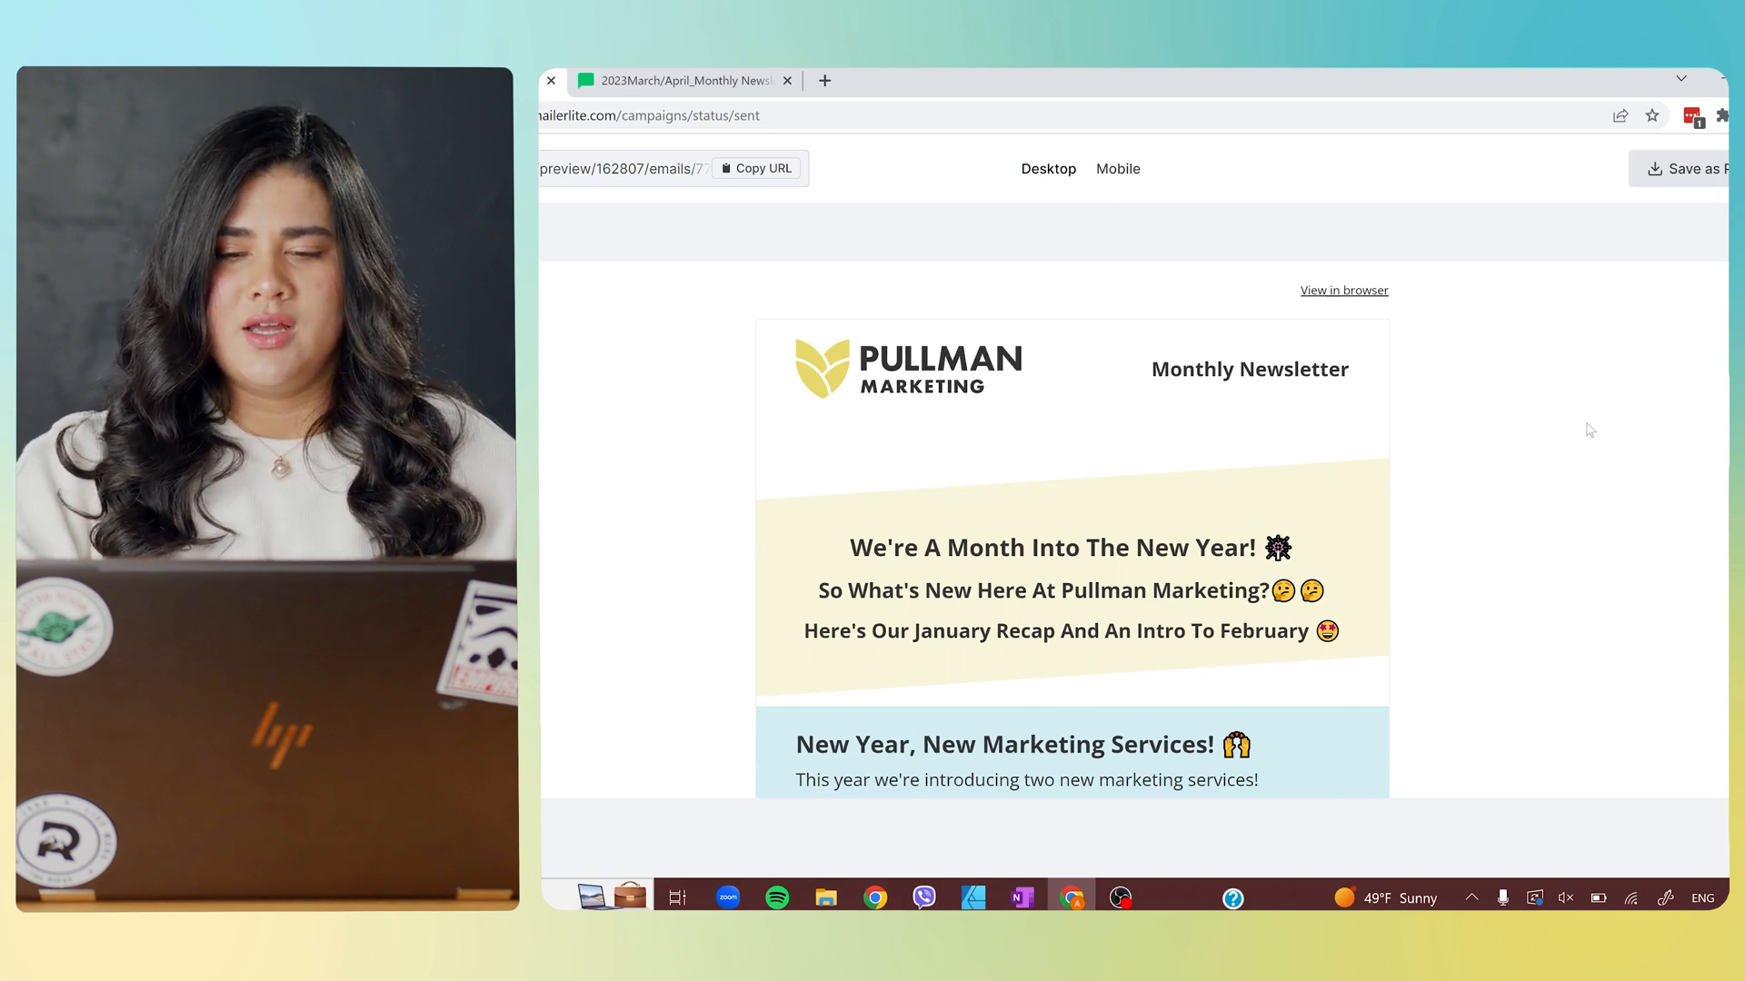
pyautogui.scroll(-2, 1572, 463)
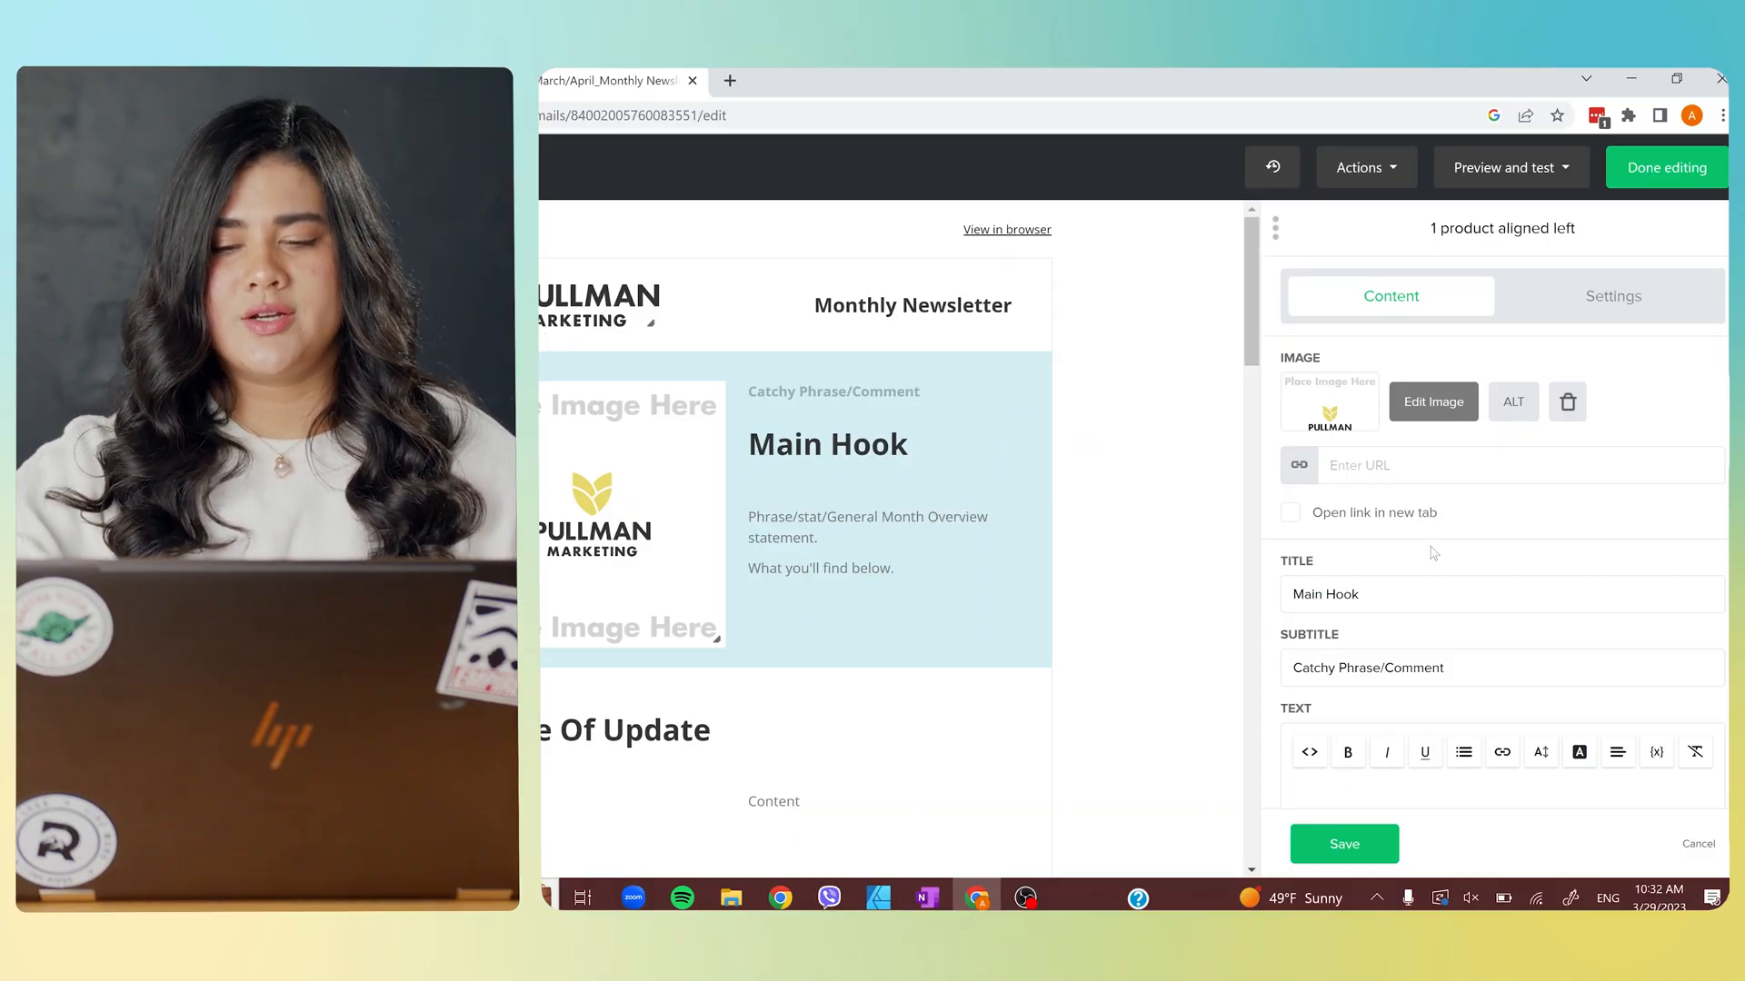
pyautogui.click(1415, 586)
pyautogui.moveTo(1360, 595); pyautogui.dragTo(1294, 597)
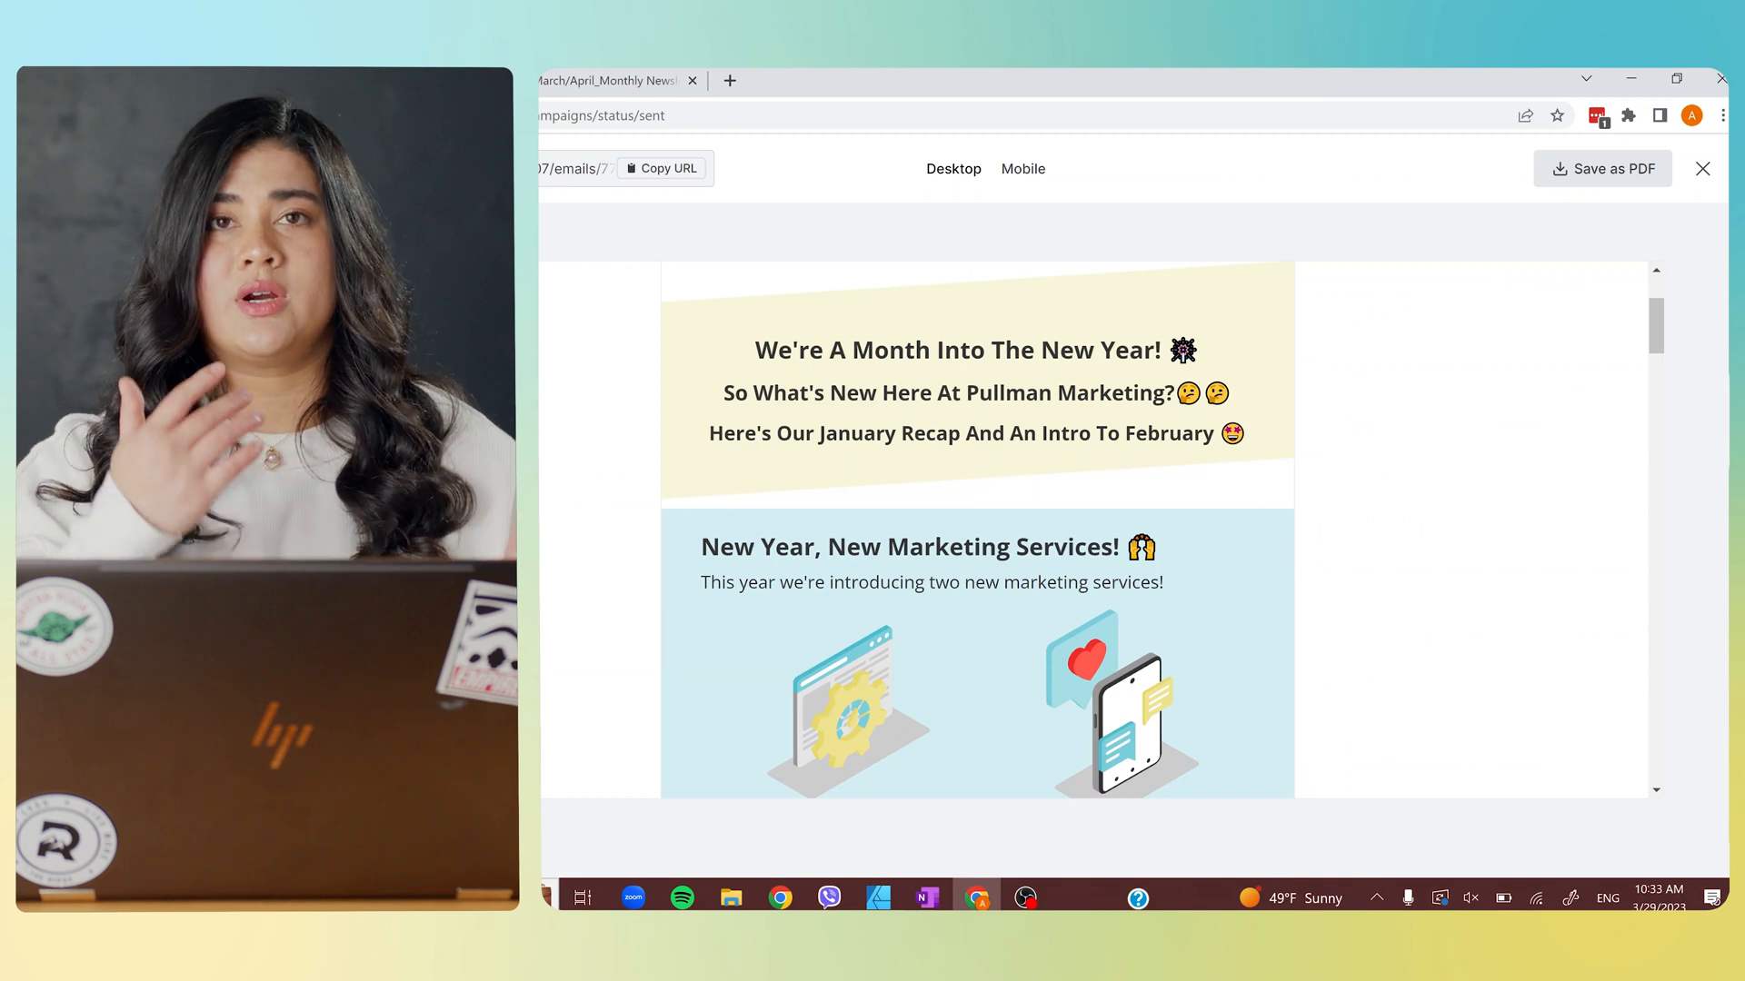
pyautogui.scroll(-1, 673, 445)
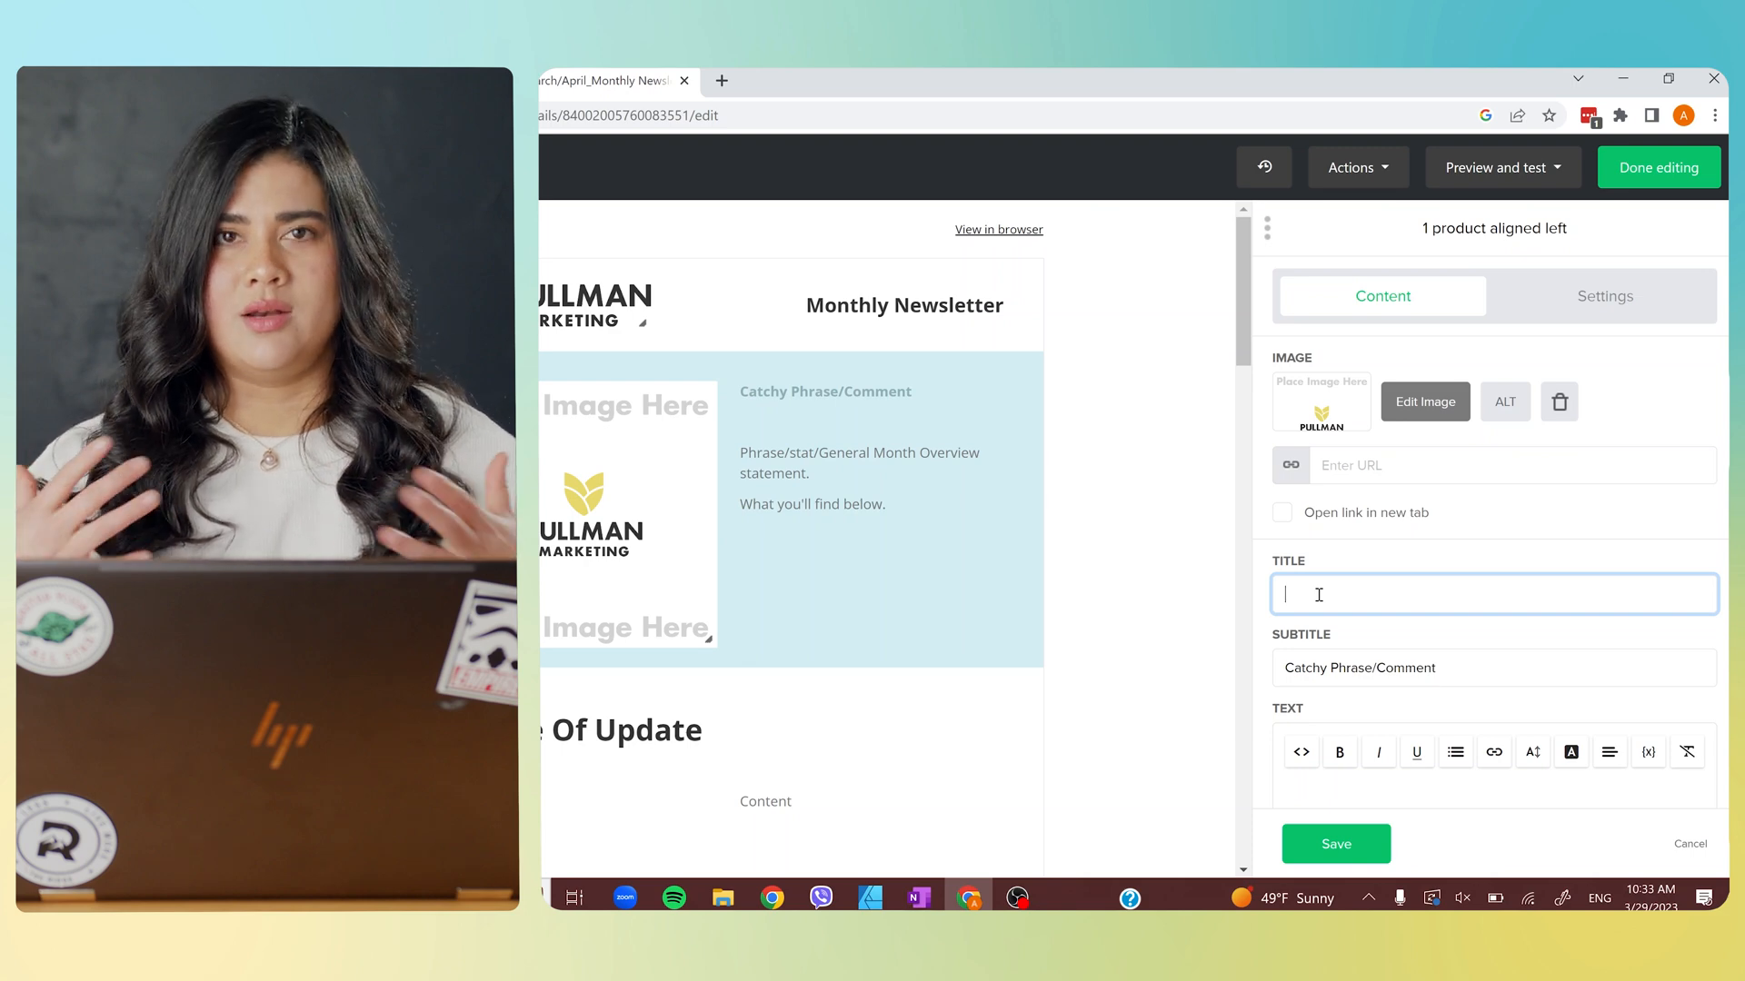
pyautogui.write('Catch U')
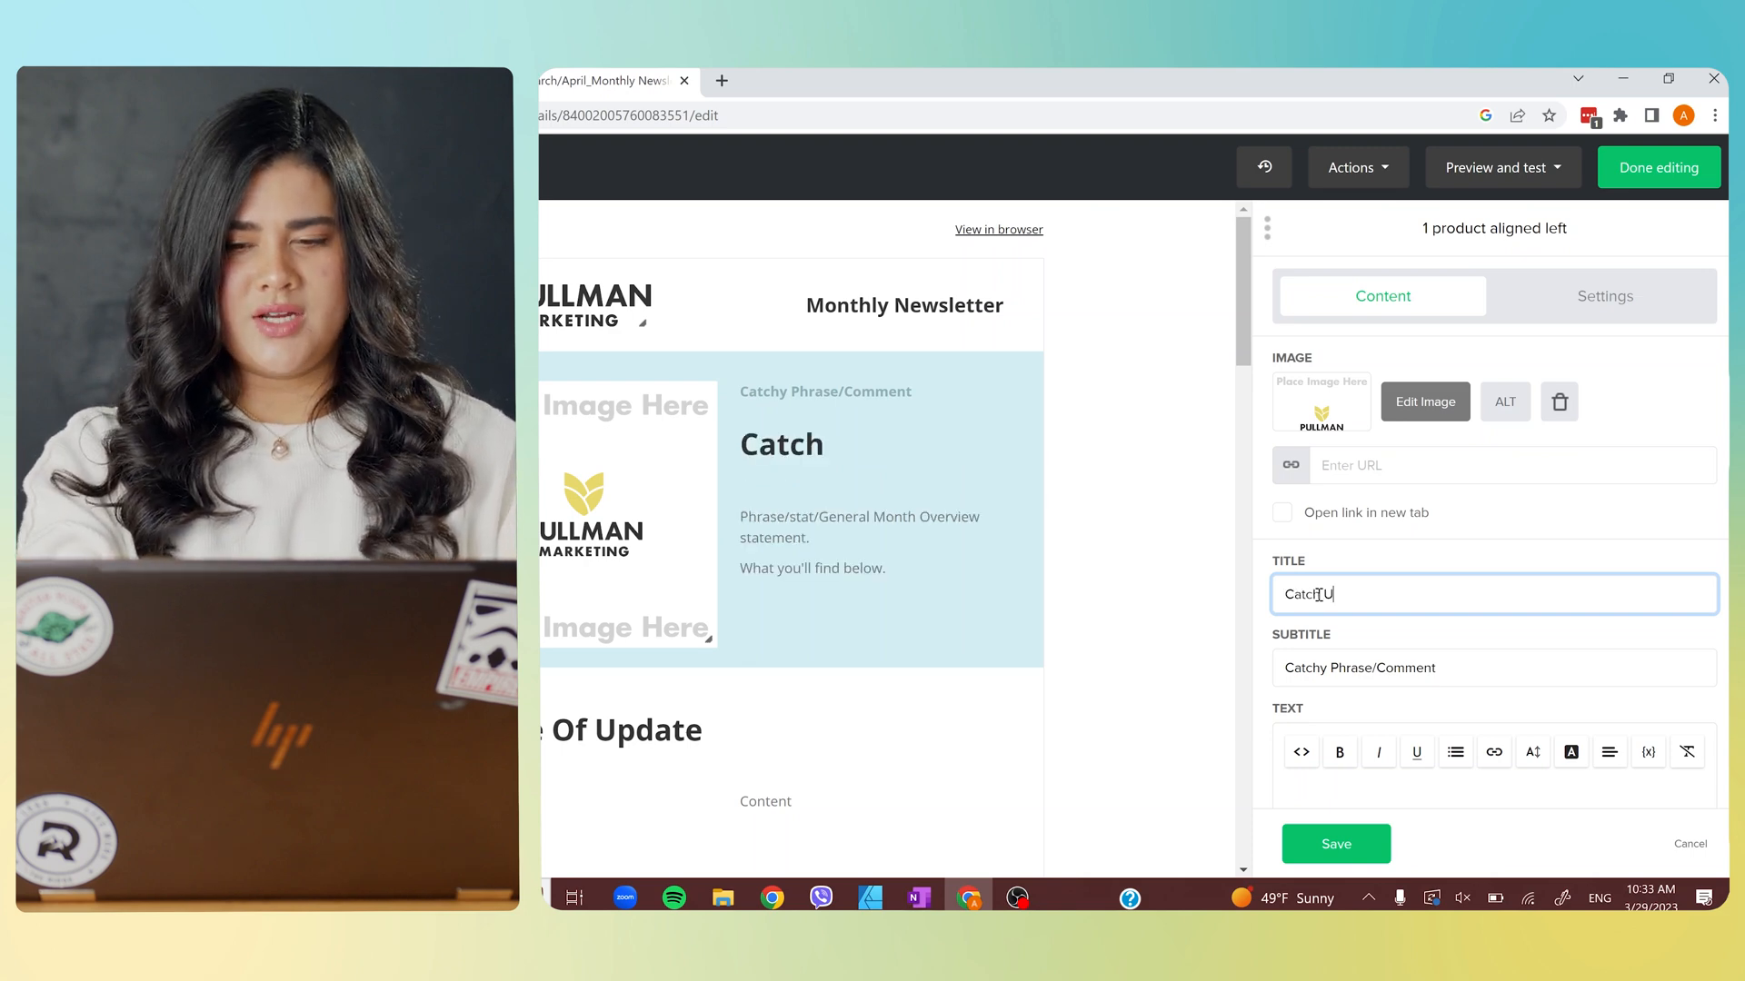
pyautogui.write('p On Ou')
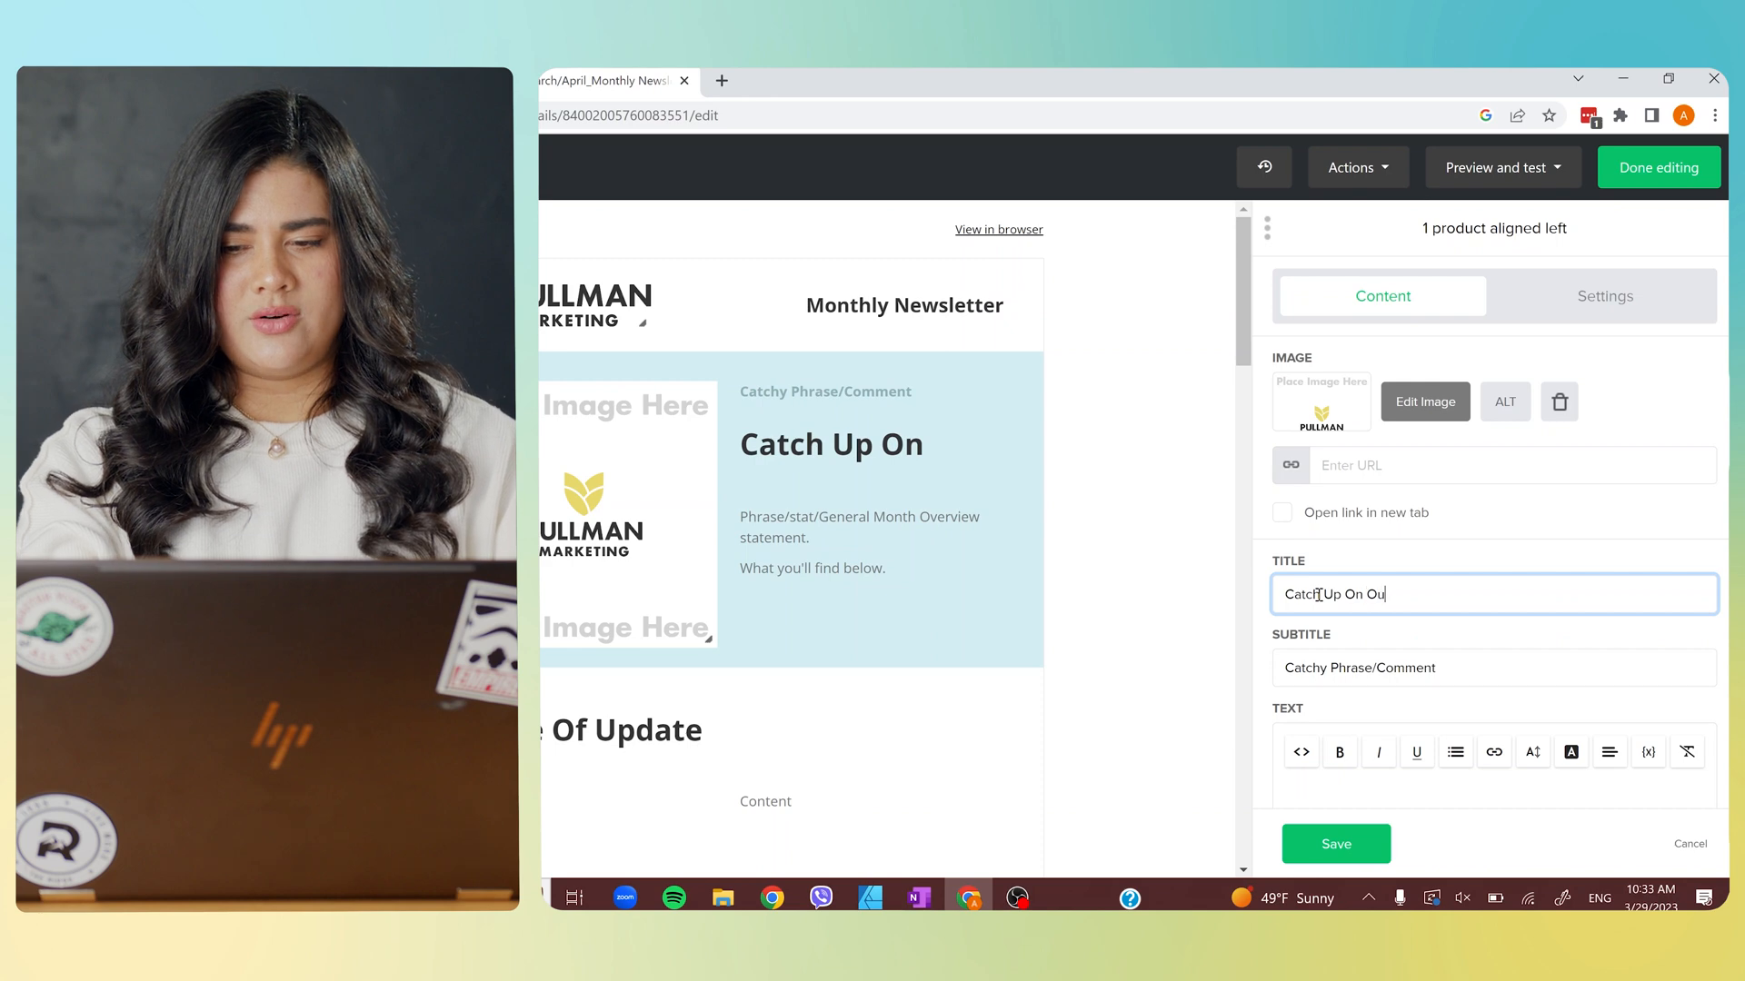
pyautogui.write('r M')
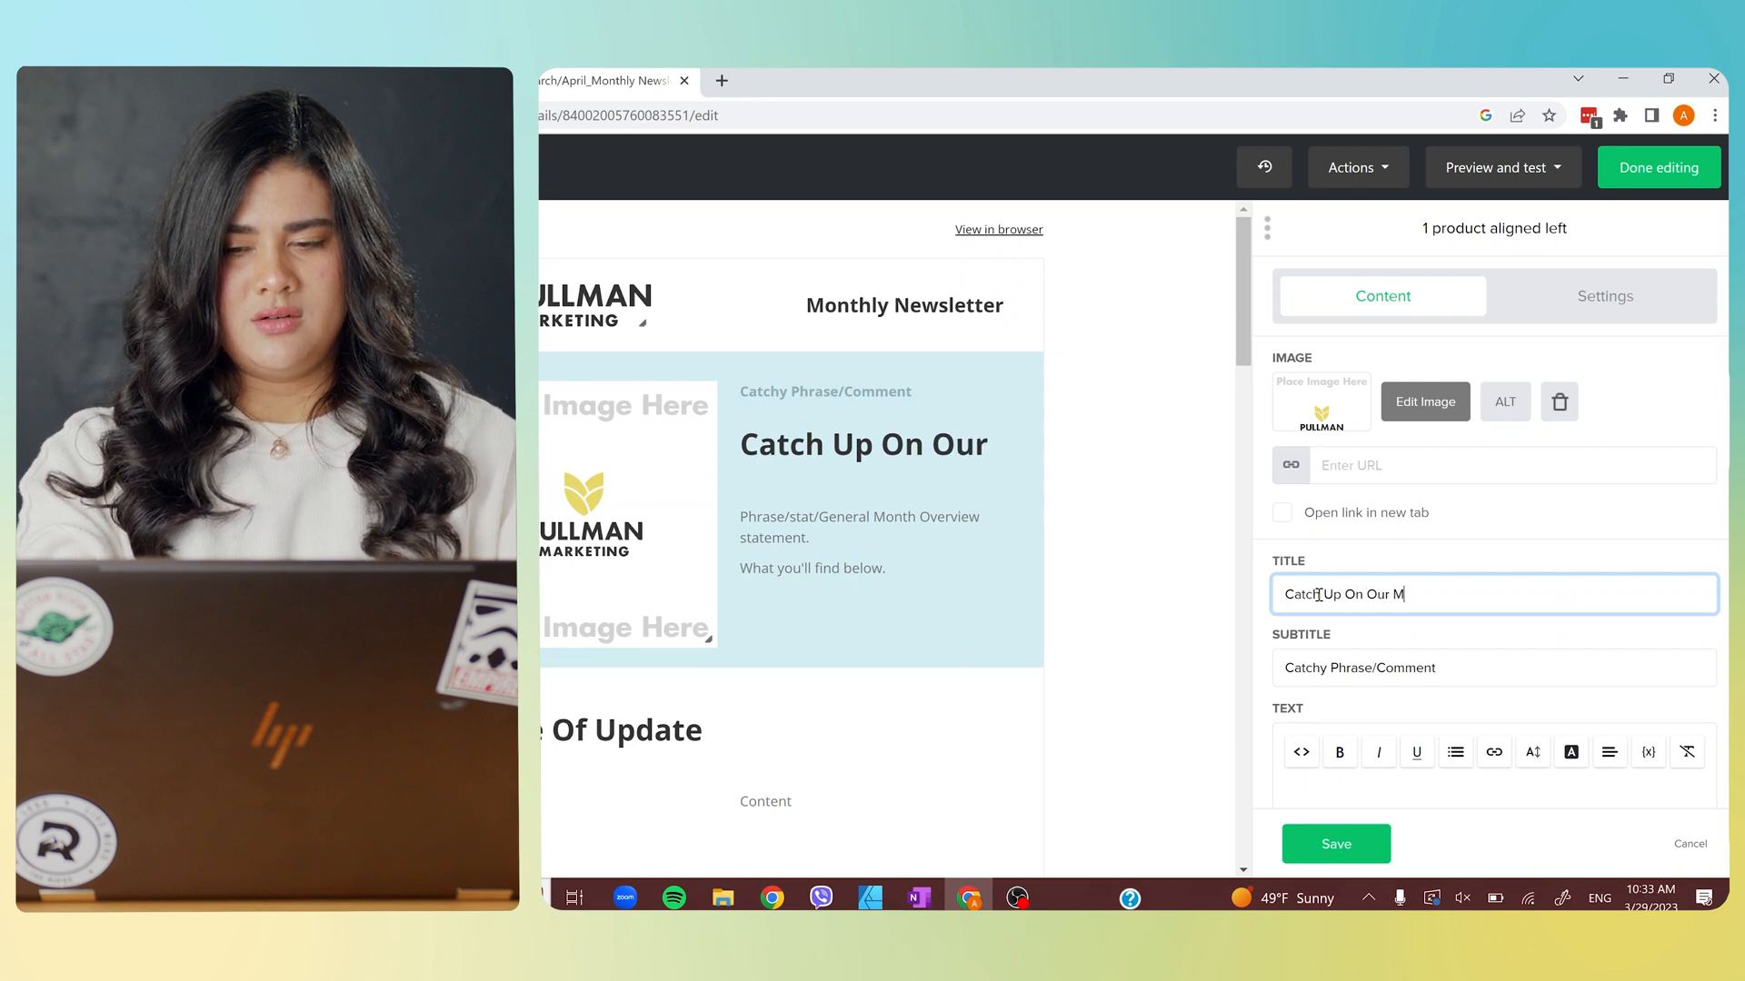
pyautogui.write('arch Content!')
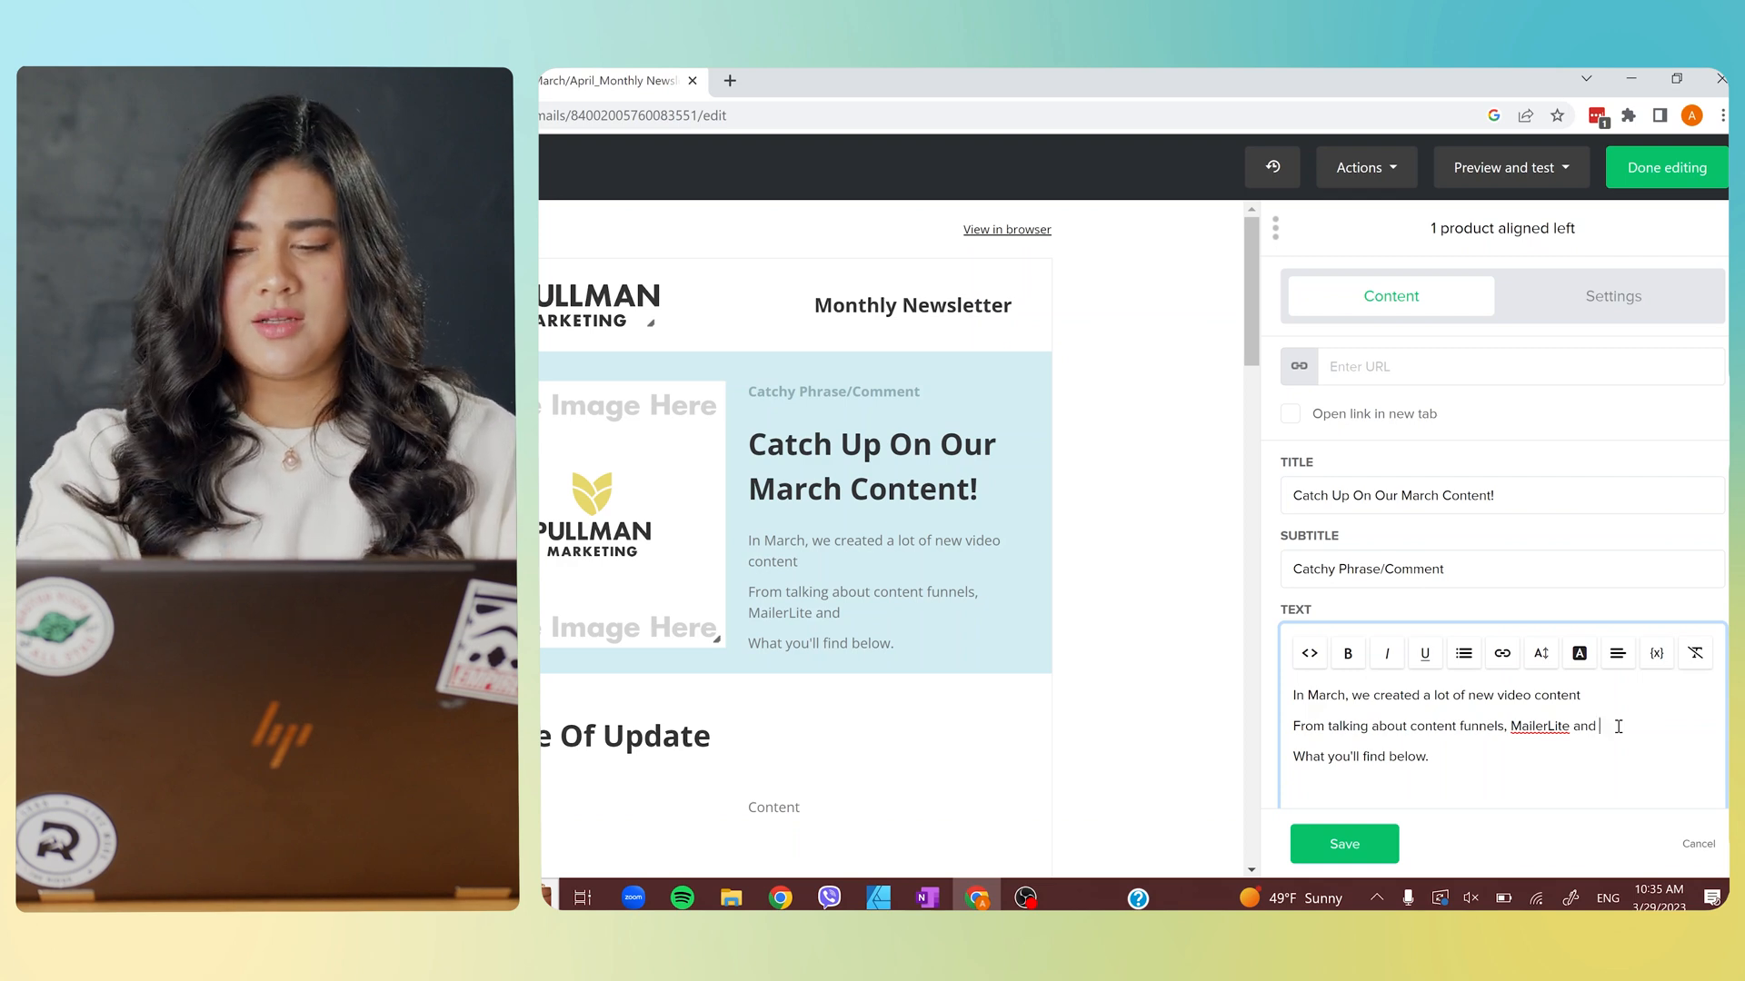
# Complete the block's second text line with "going over personas!" and delete the line "What you'll find below.".
pyautogui.write('going over')
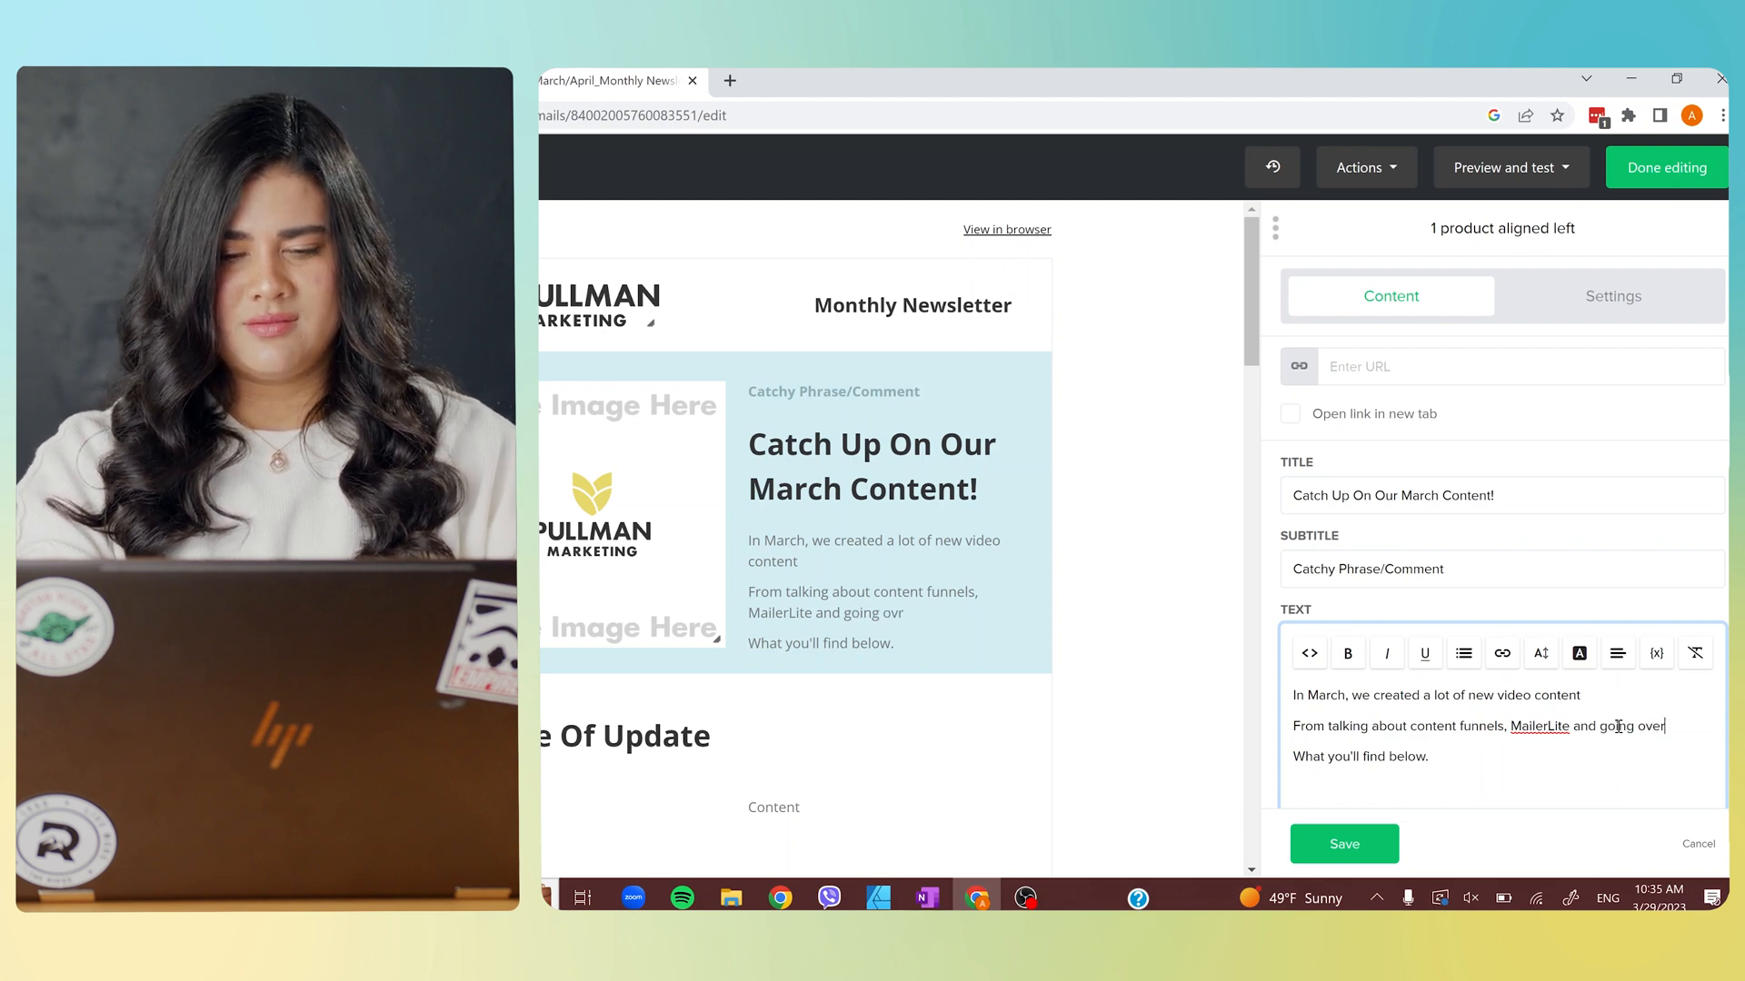
pyautogui.write(' personas!')
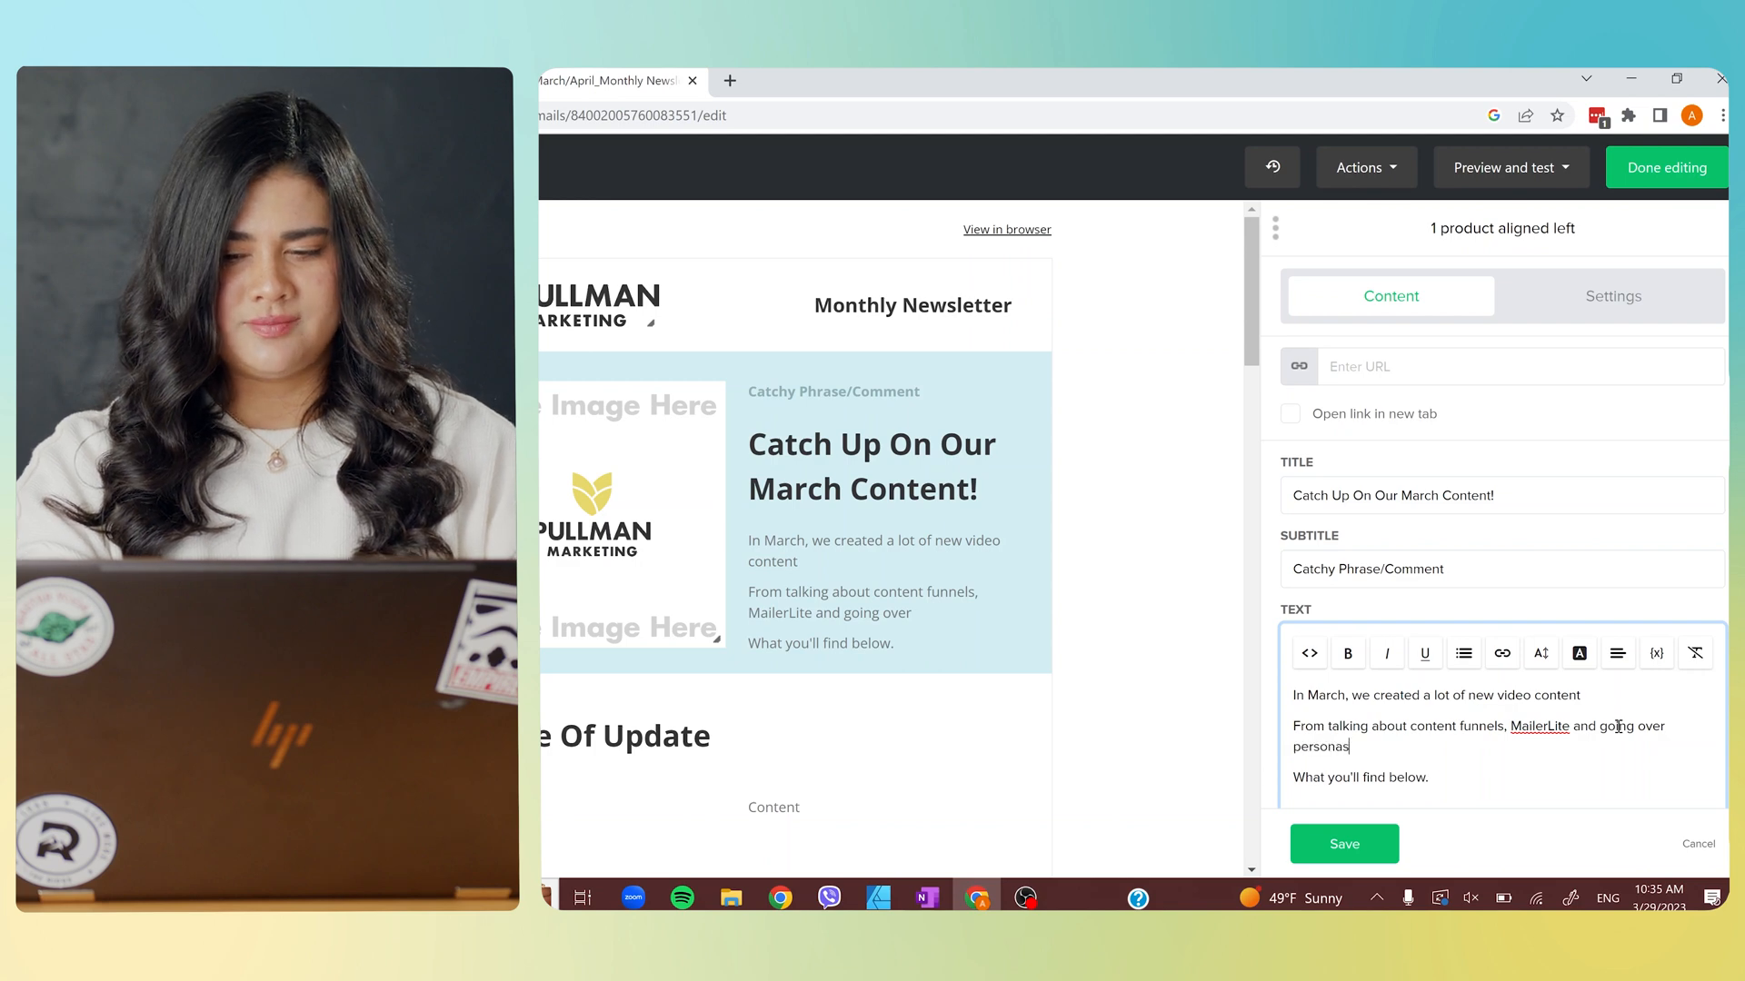
pyautogui.moveTo(1293, 778); pyautogui.dragTo(1431, 778)
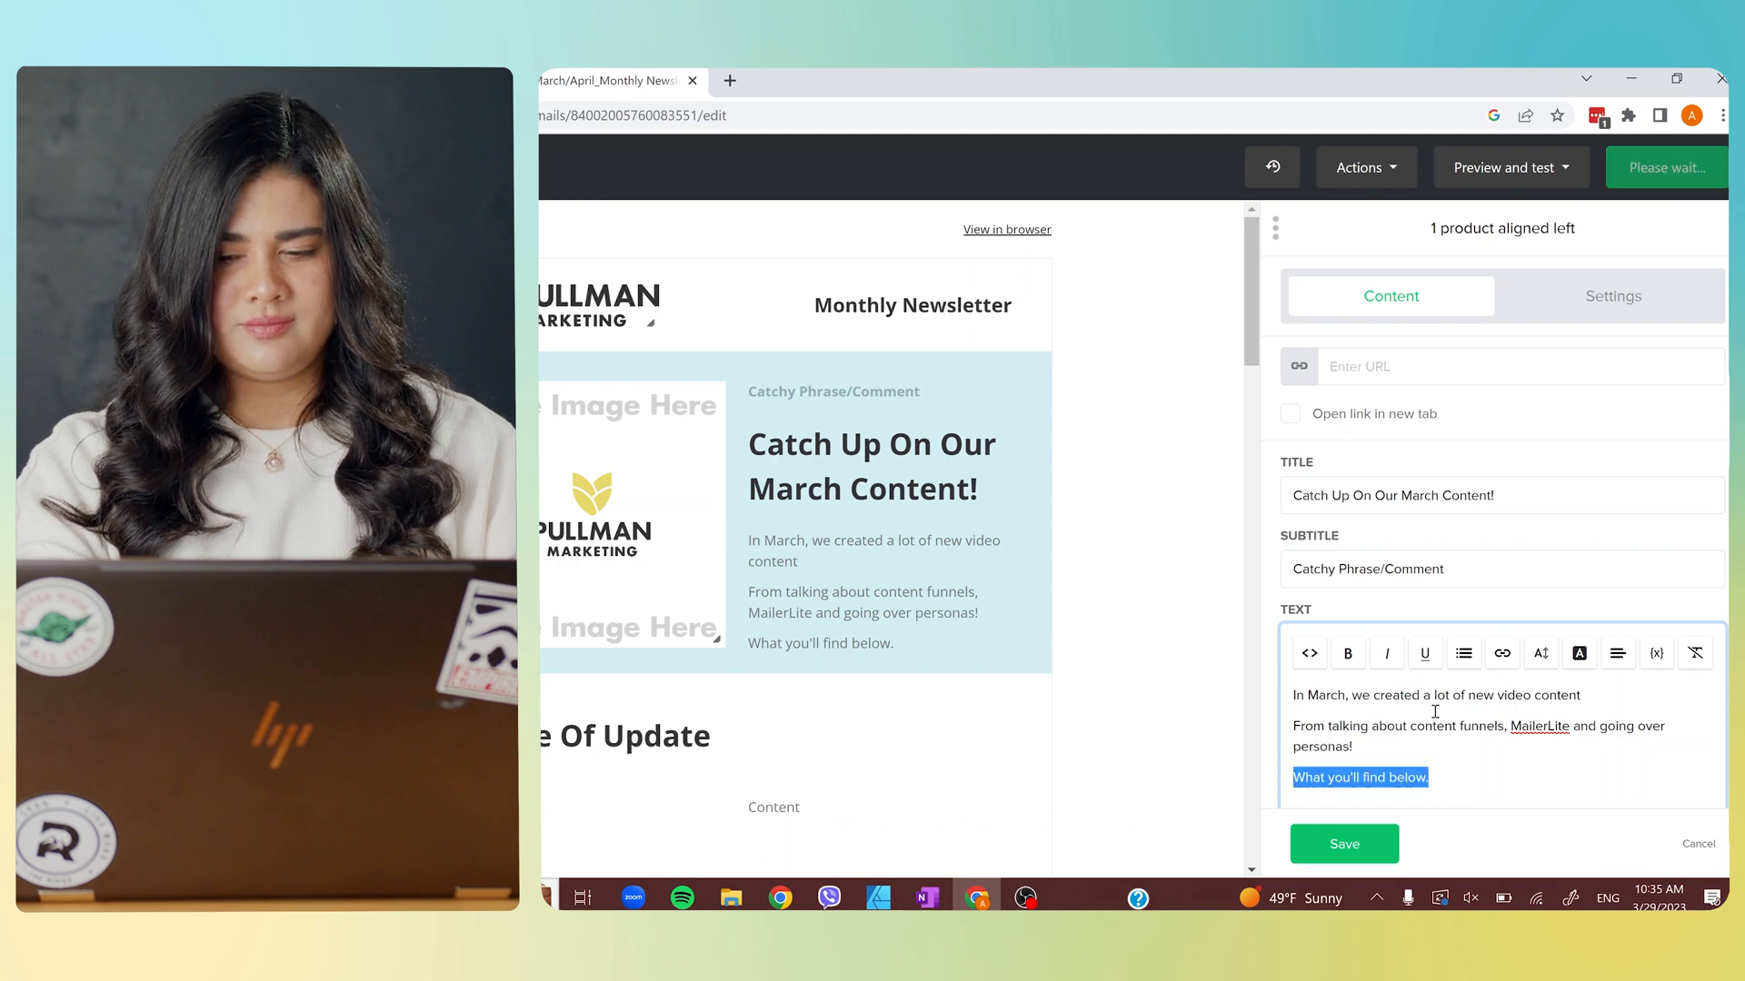
pyautogui.press('BackSpace')
pyautogui.press('BackSpace')
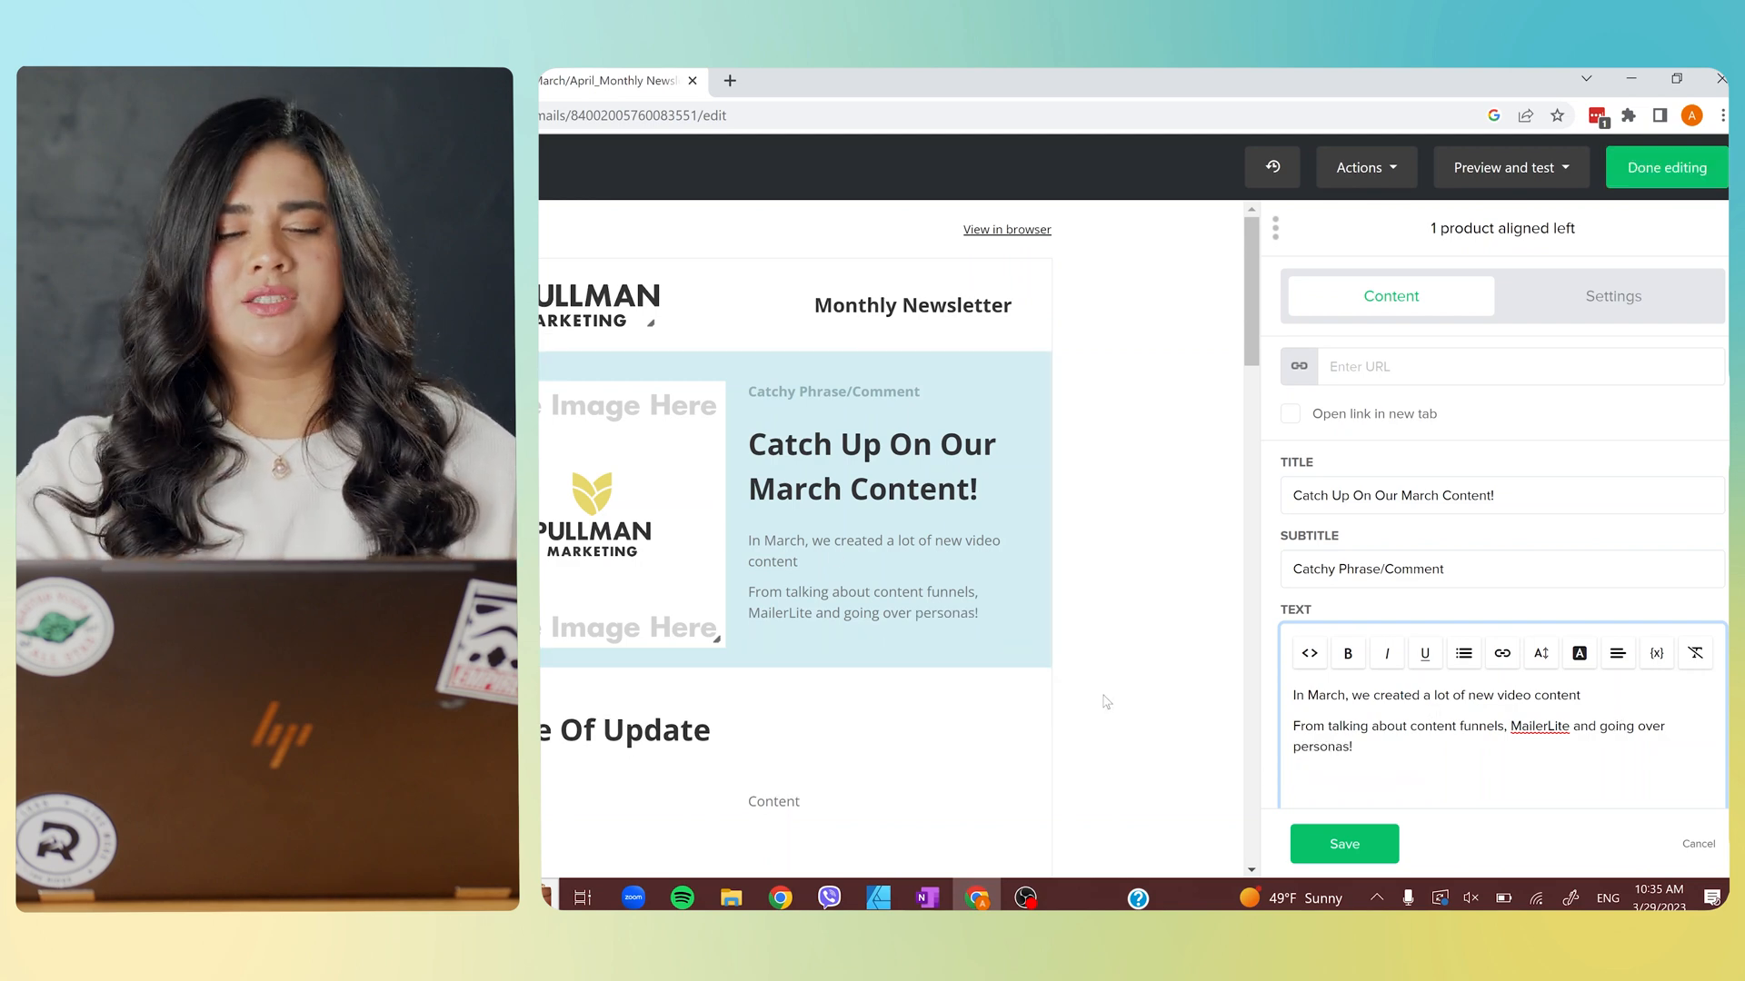
# Set the featured block's product title to font size 28 with underline and save the text style.
pyautogui.scroll(-1, 918, 673)
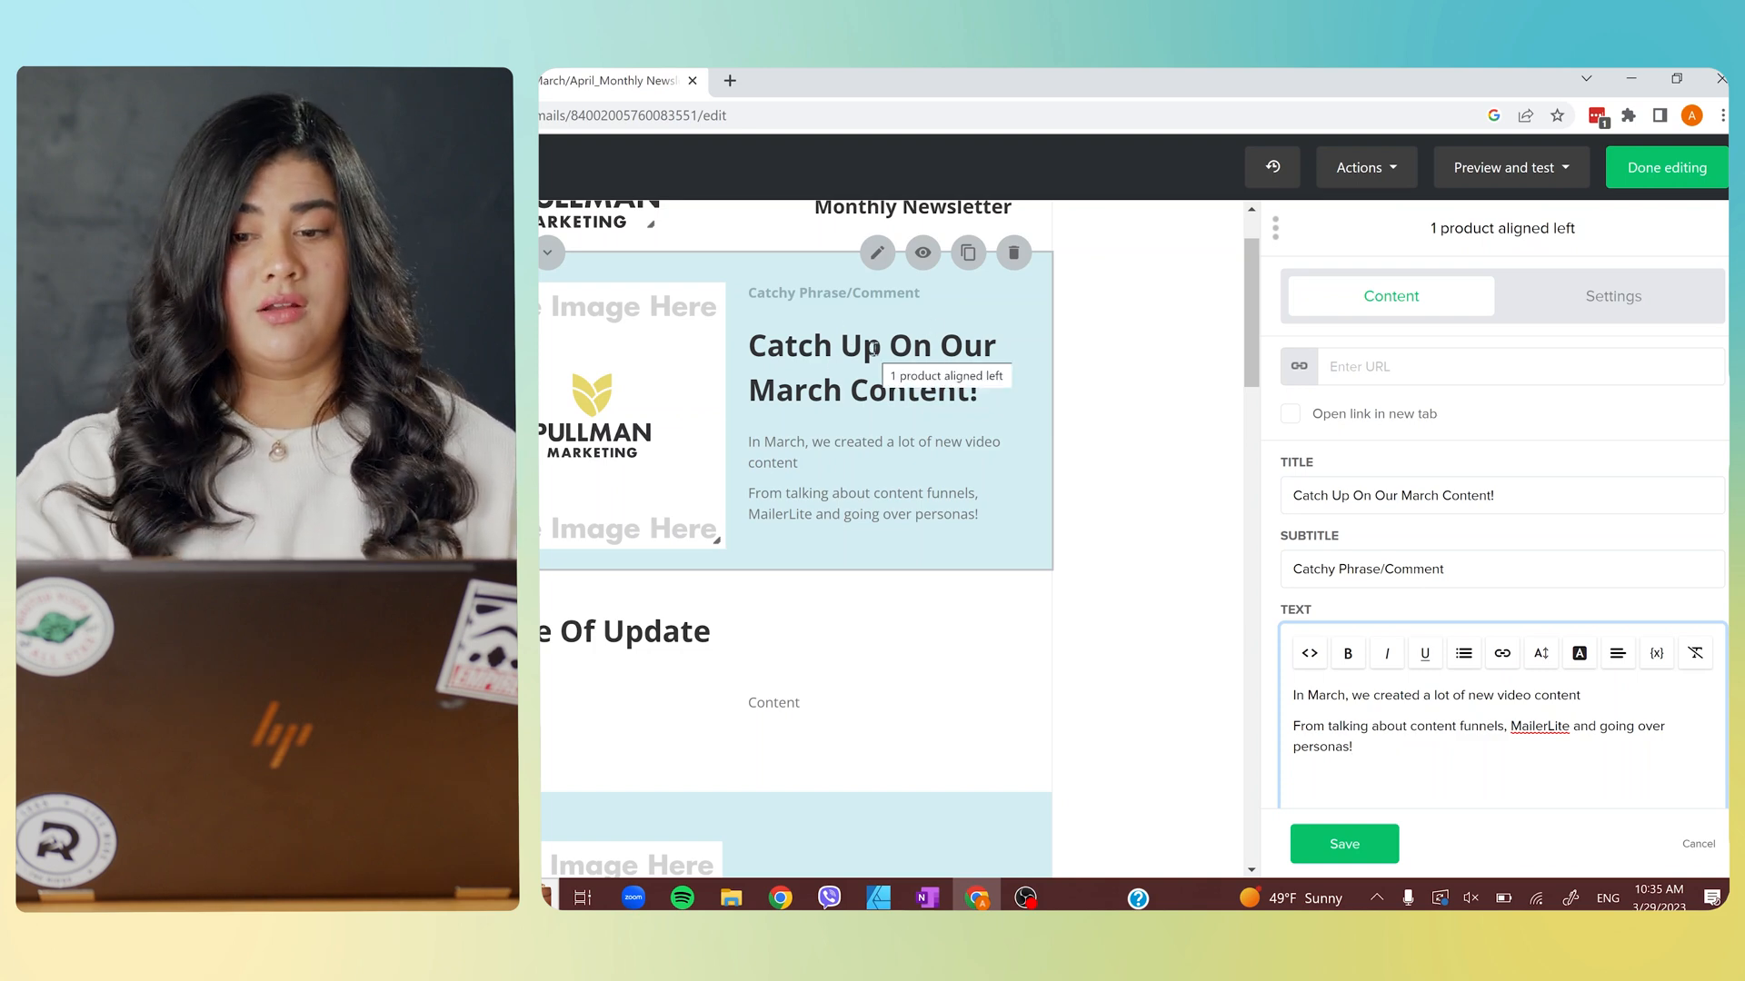
pyautogui.click(1613, 296)
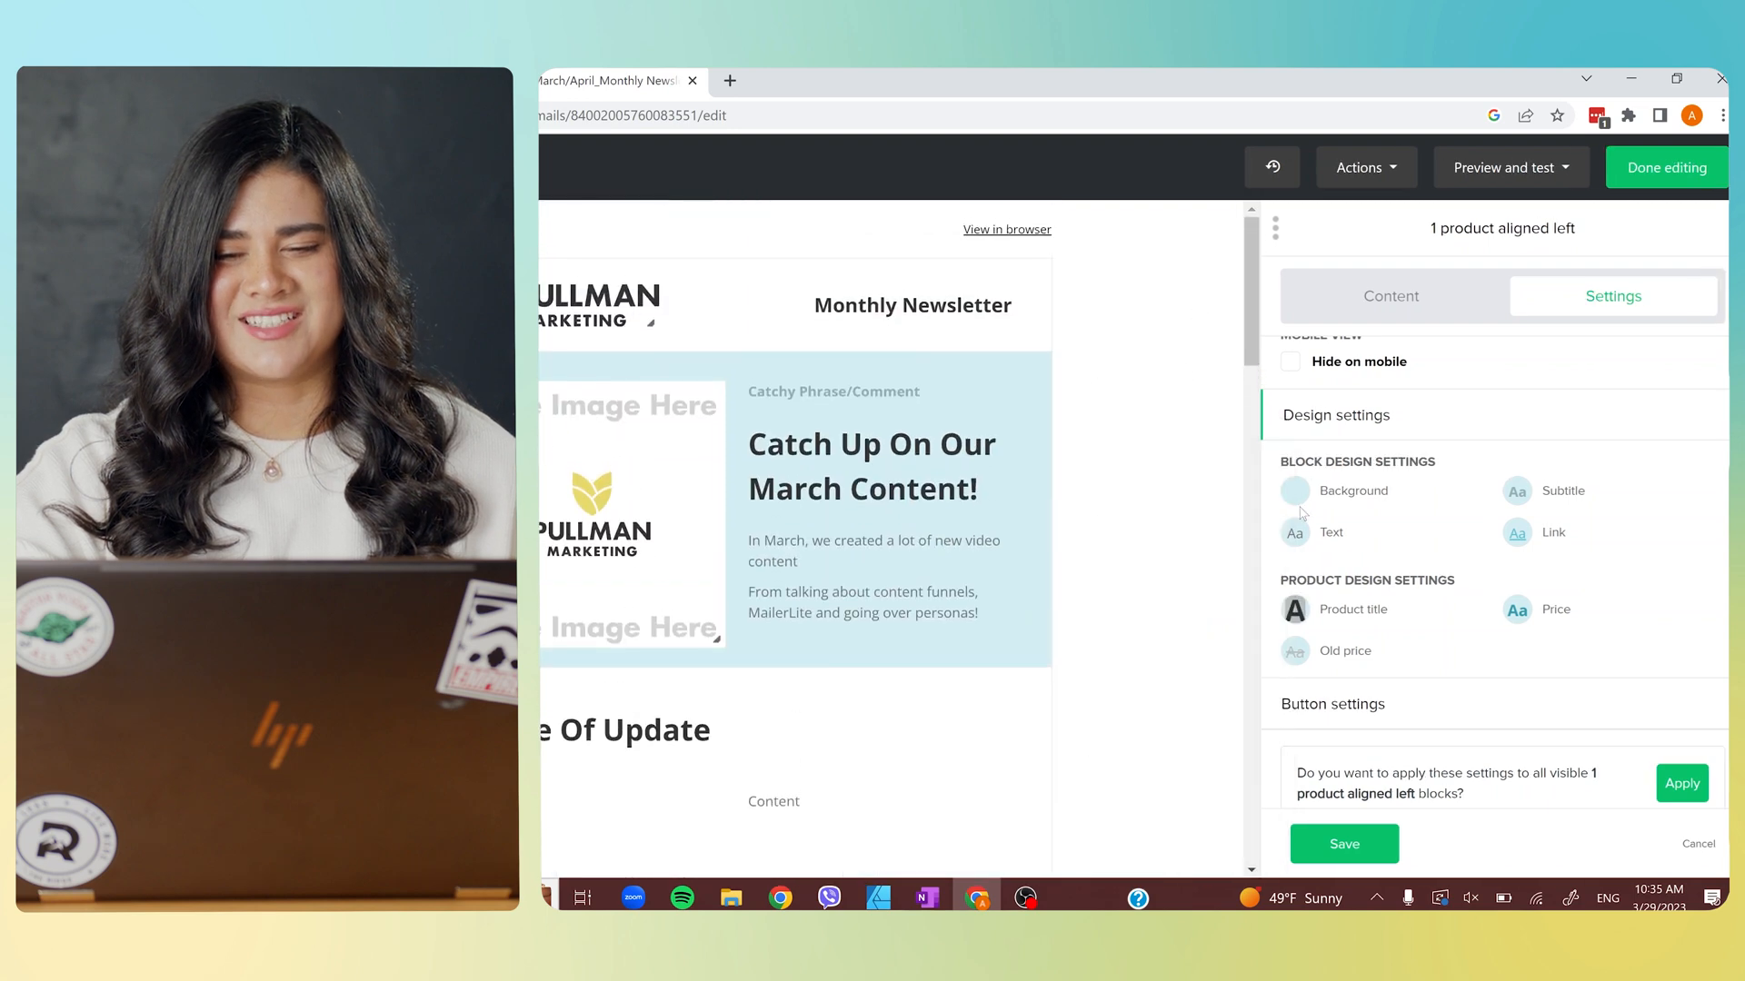
pyautogui.click(1315, 615)
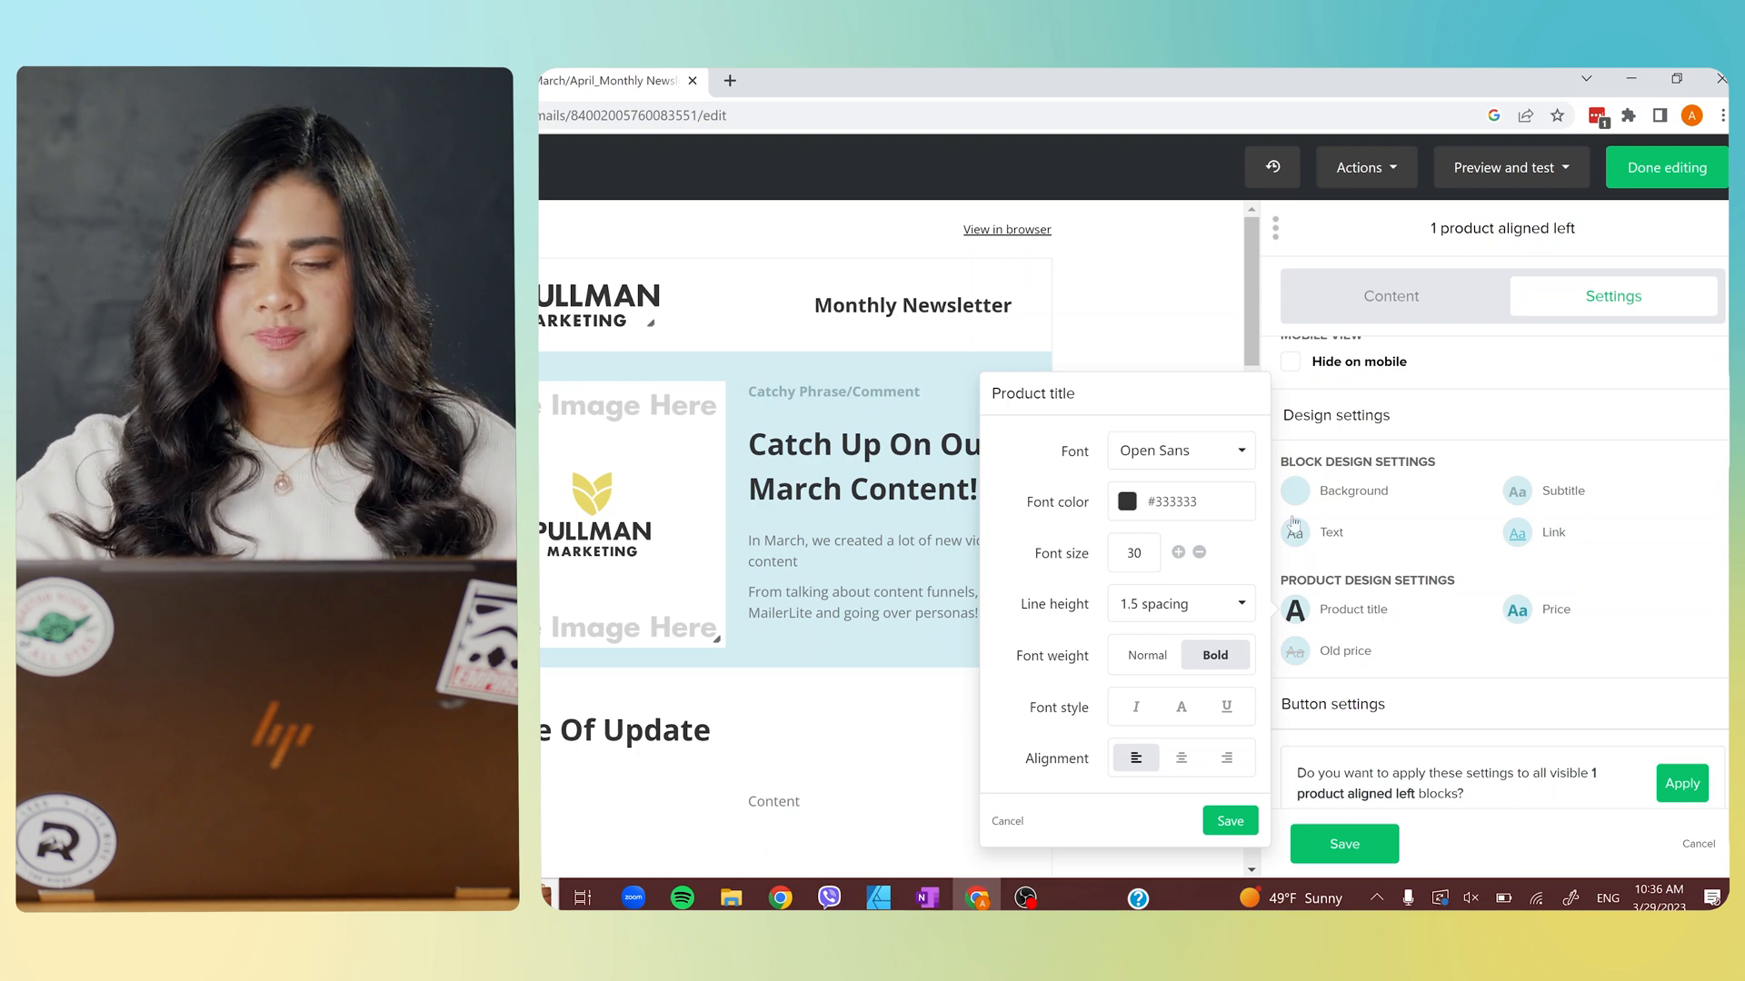
pyautogui.click(1199, 552)
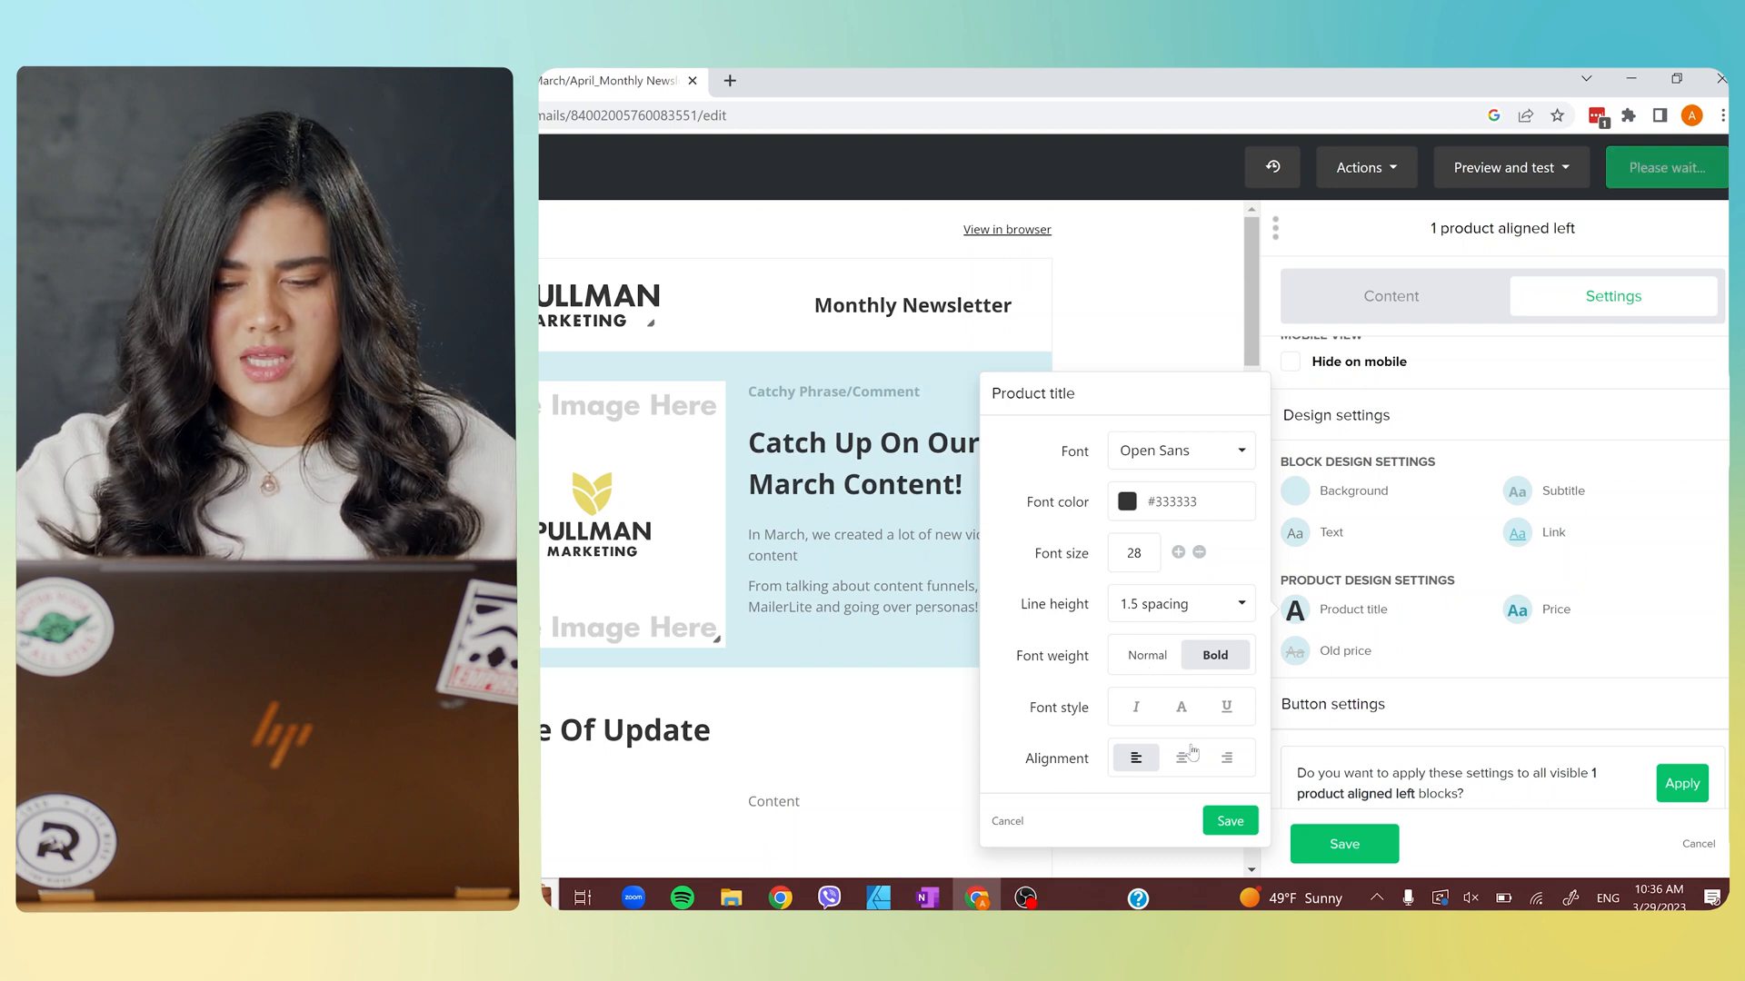
pyautogui.click(1222, 707)
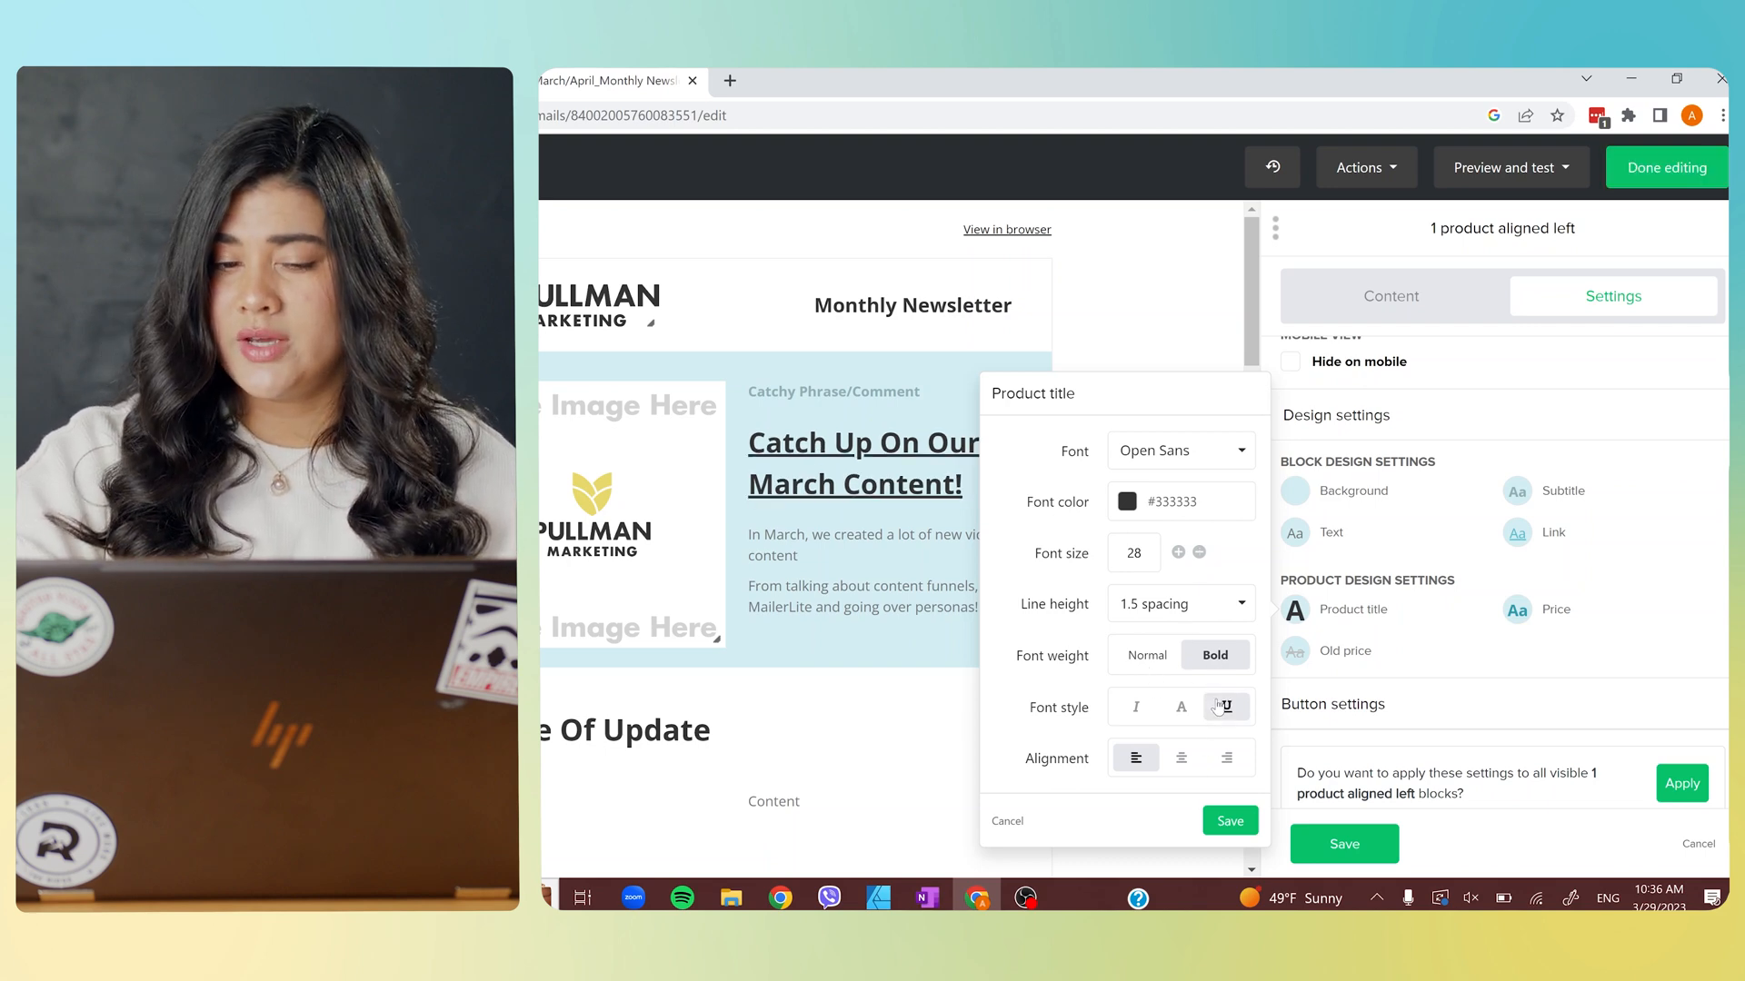
pyautogui.click(1227, 820)
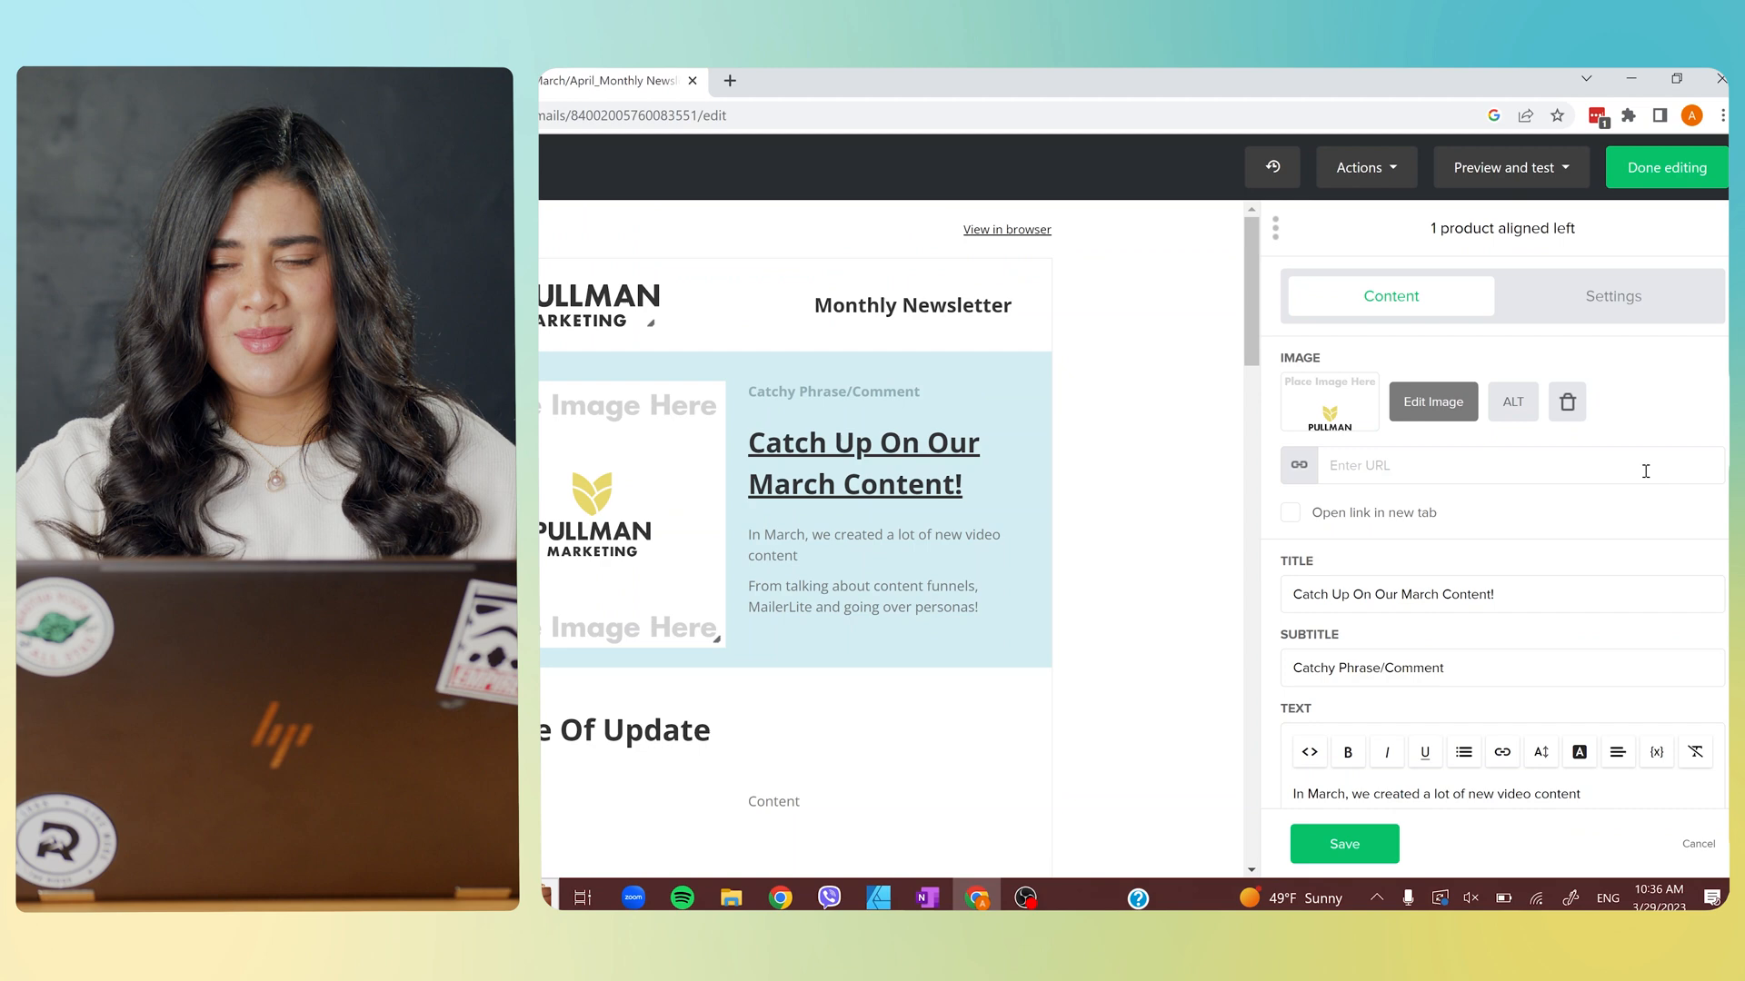
# Replace the featured block's image with the Talking Funnels thumbnail and open the "X type Of Update" title block for editing.
pyautogui.moveTo(790, 799)
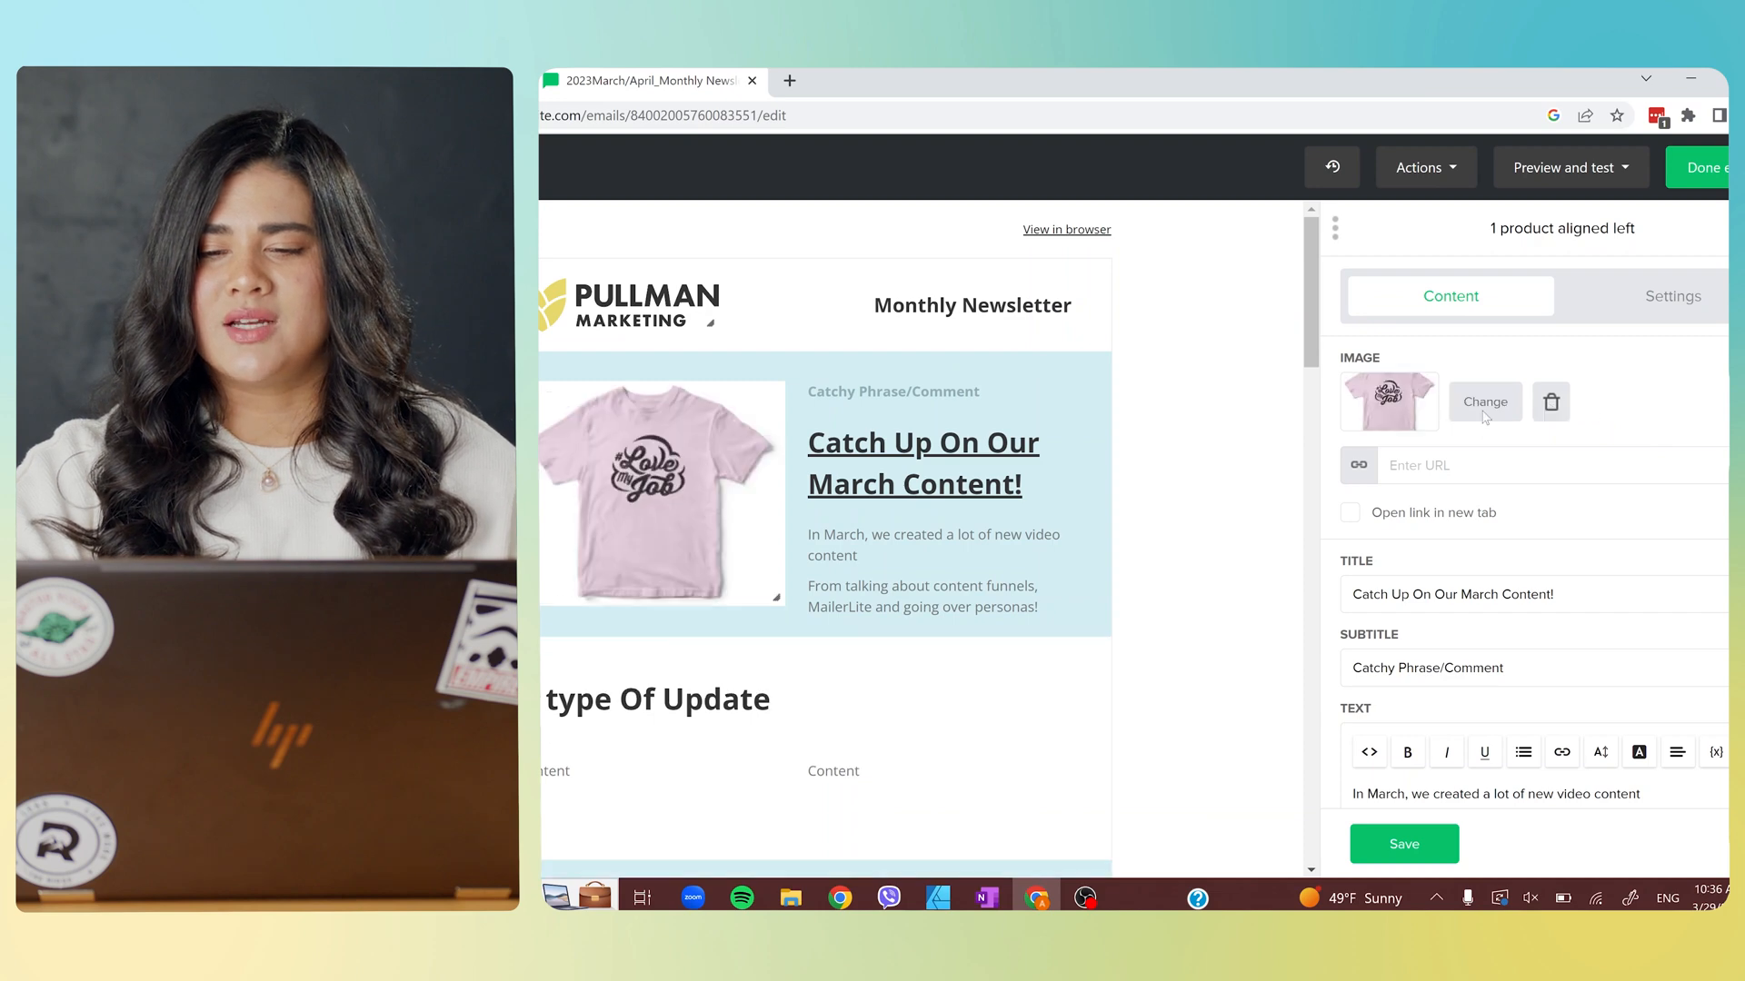
pyautogui.click(1485, 401)
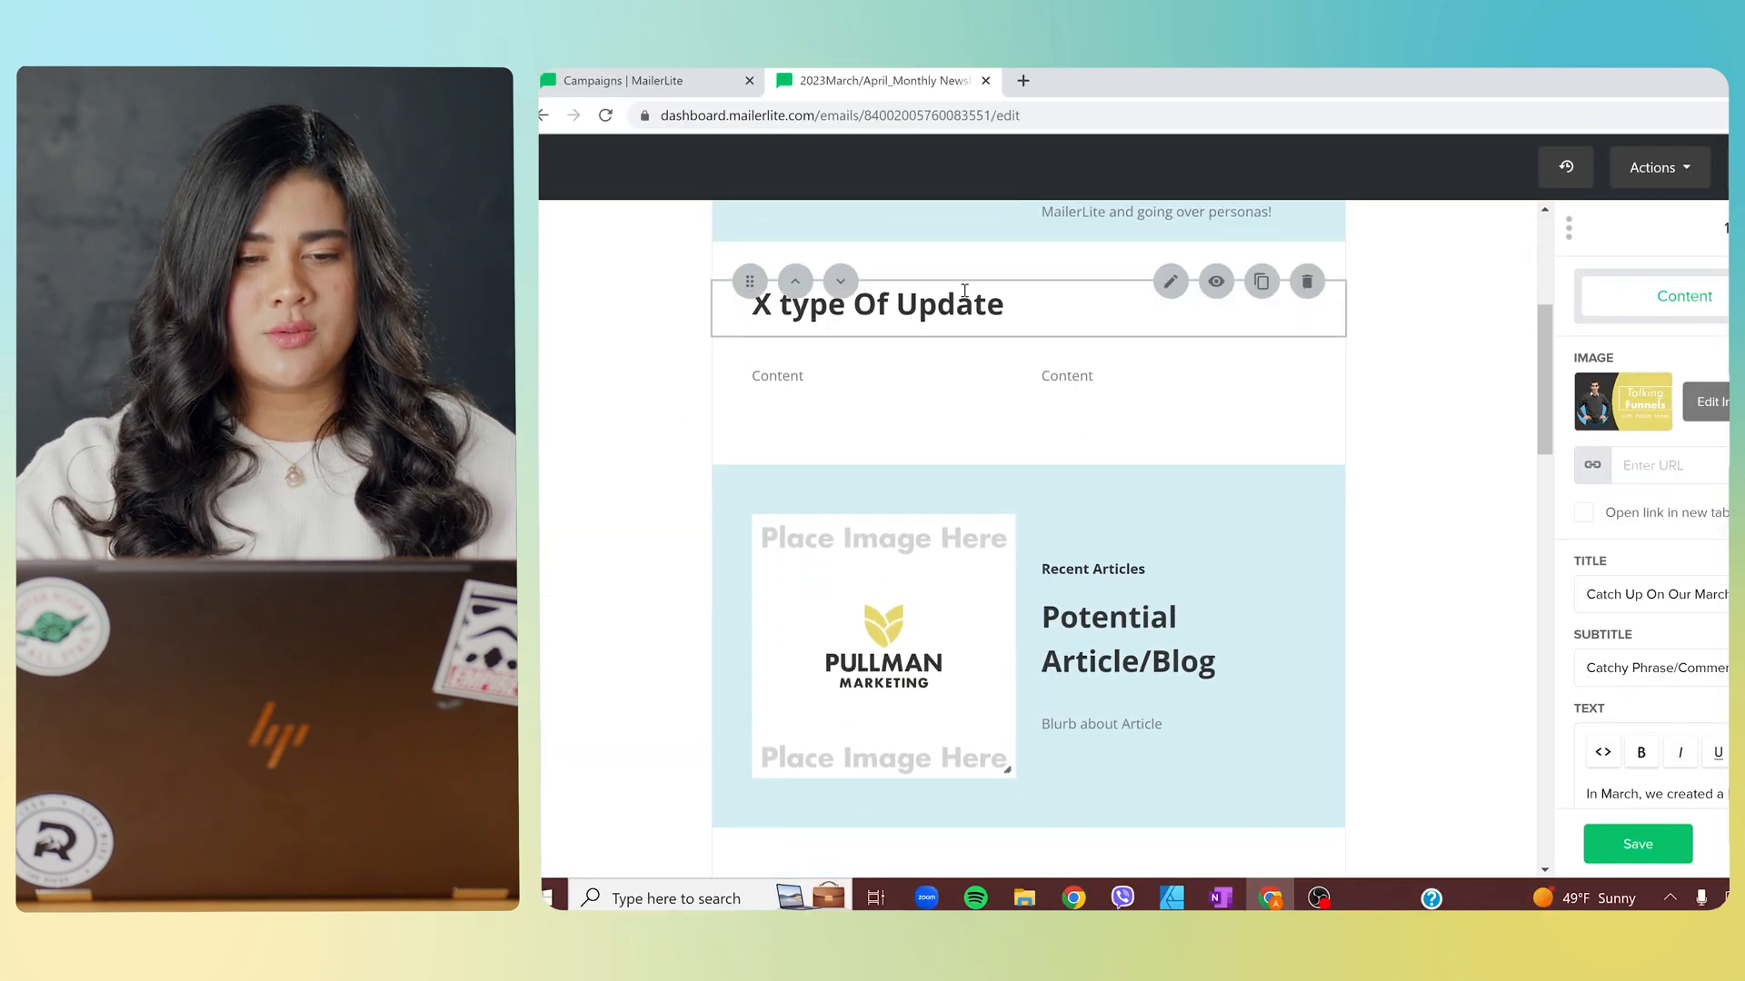
pyautogui.click(964, 291)
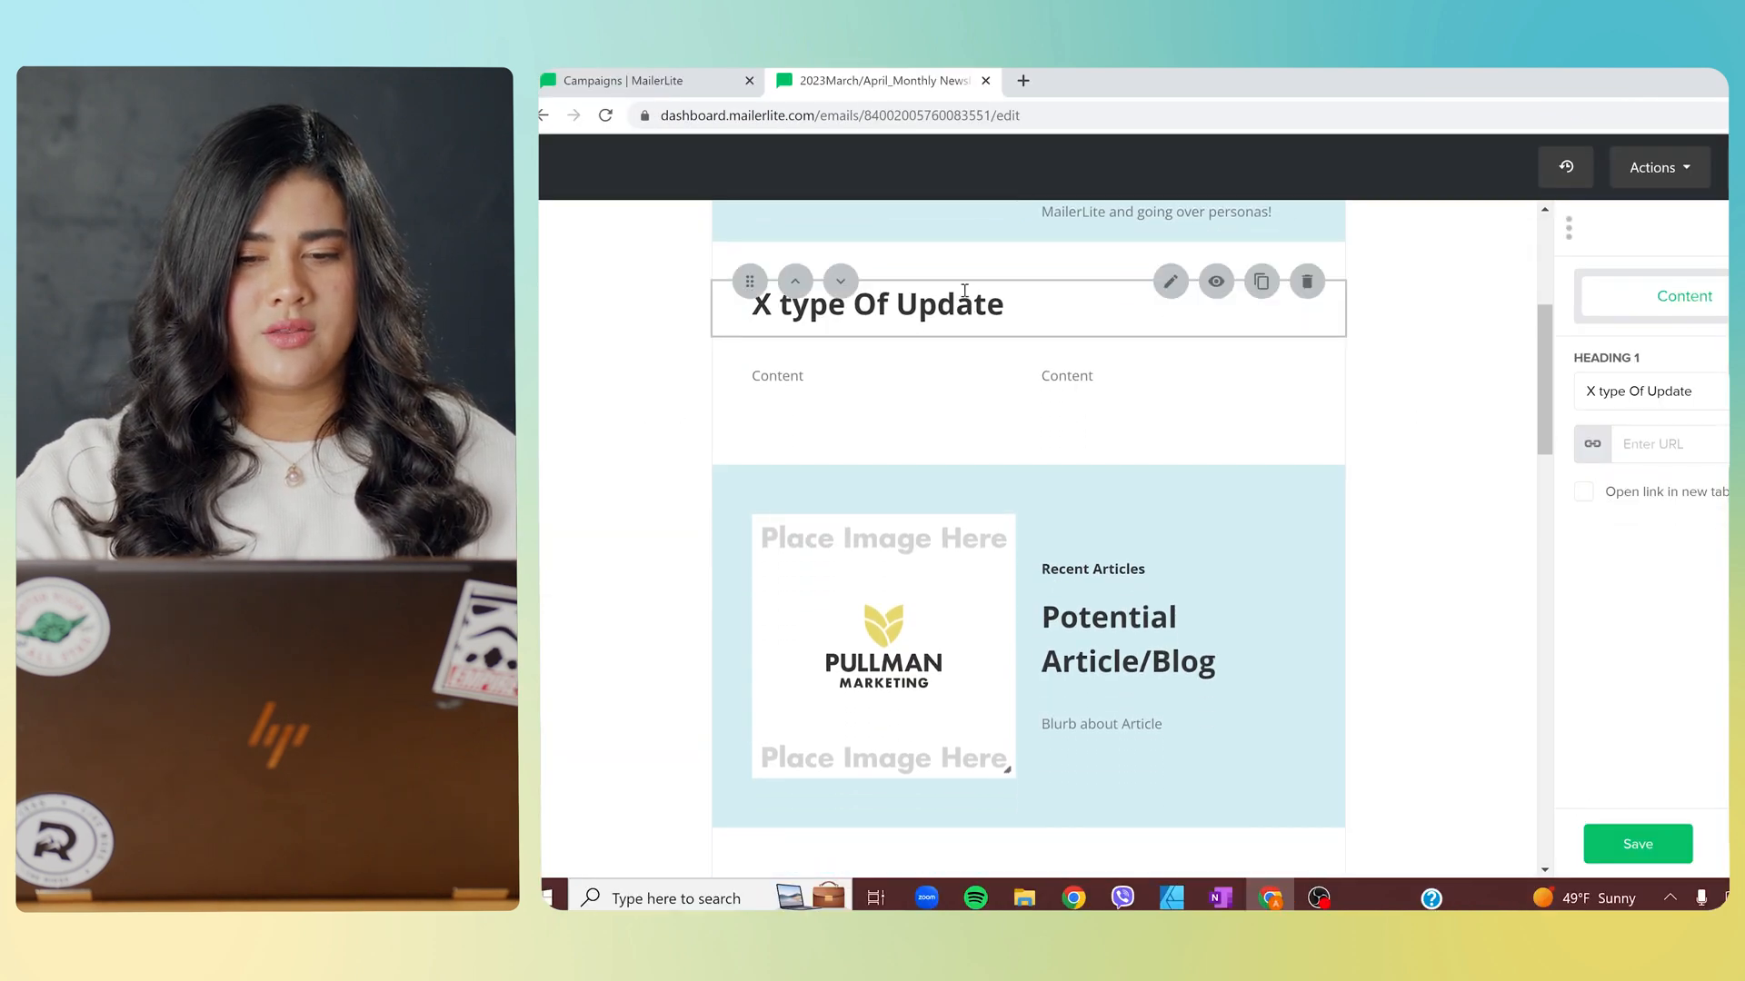
pyautogui.scroll(-1, 964, 291)
pyautogui.scroll(1, 964, 291)
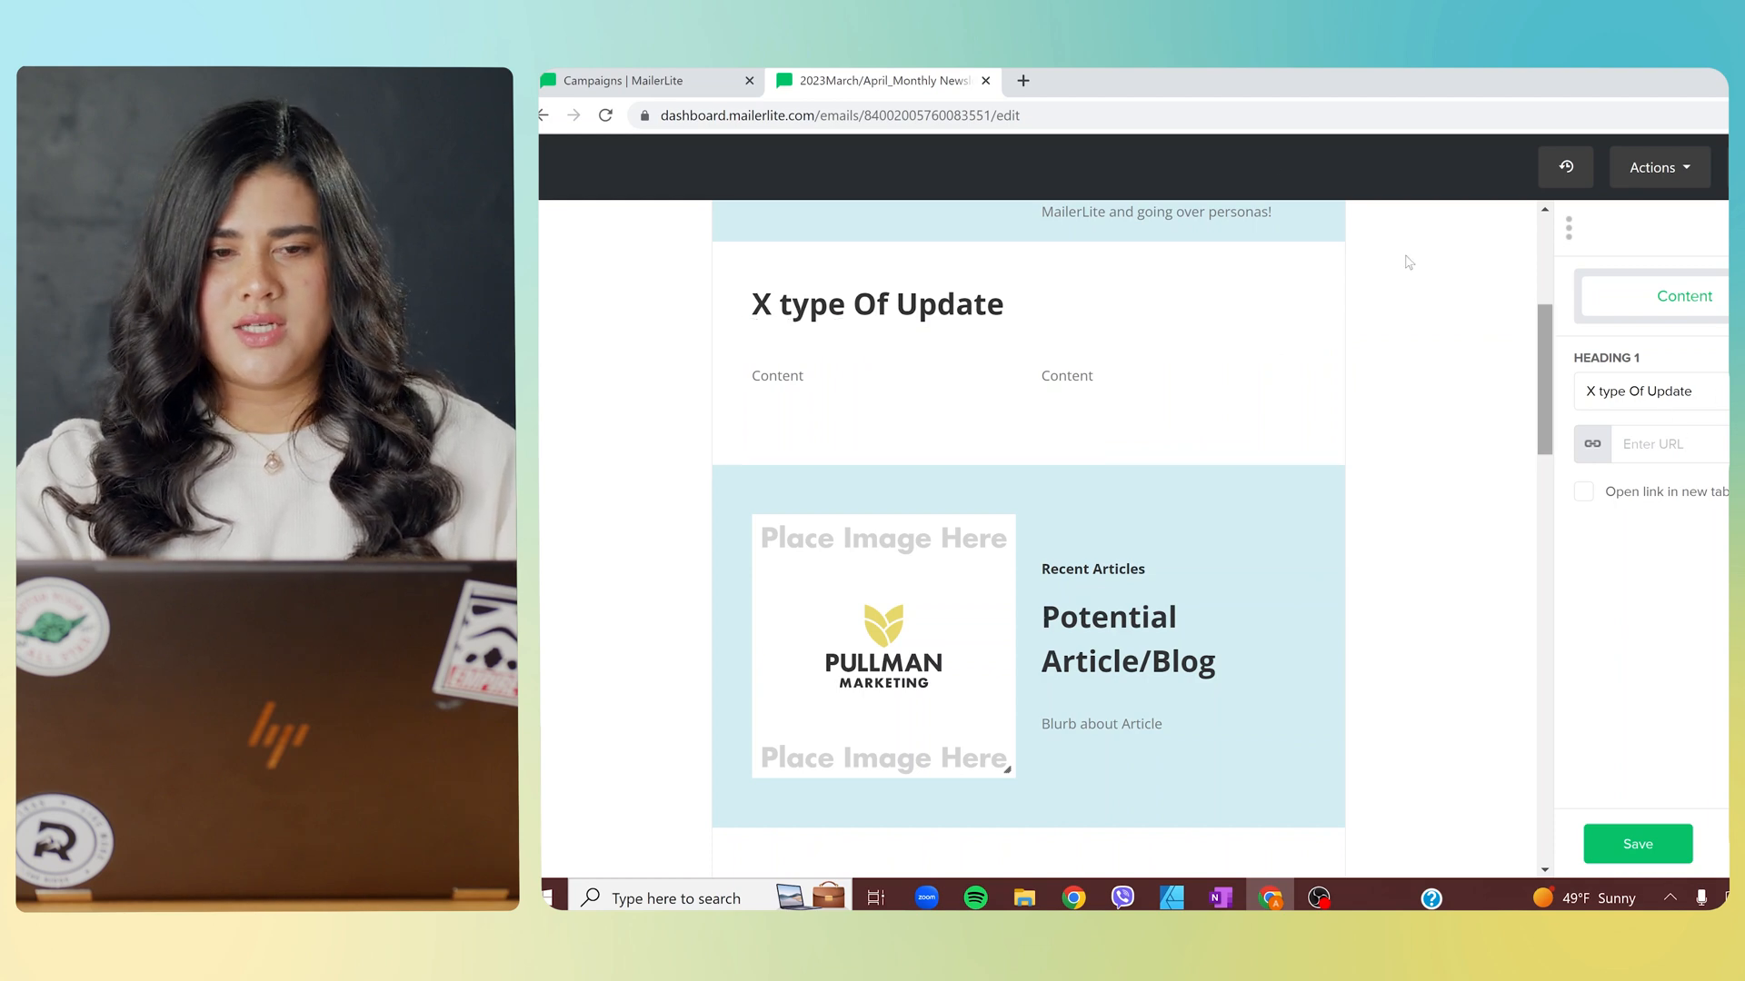
# Copy the URL of "What Every Small Business Needs To Know About Customer Funnels" from Pullman Marketing's YouTube channel and return to the newsletter editor.
pyautogui.click(1023, 80)
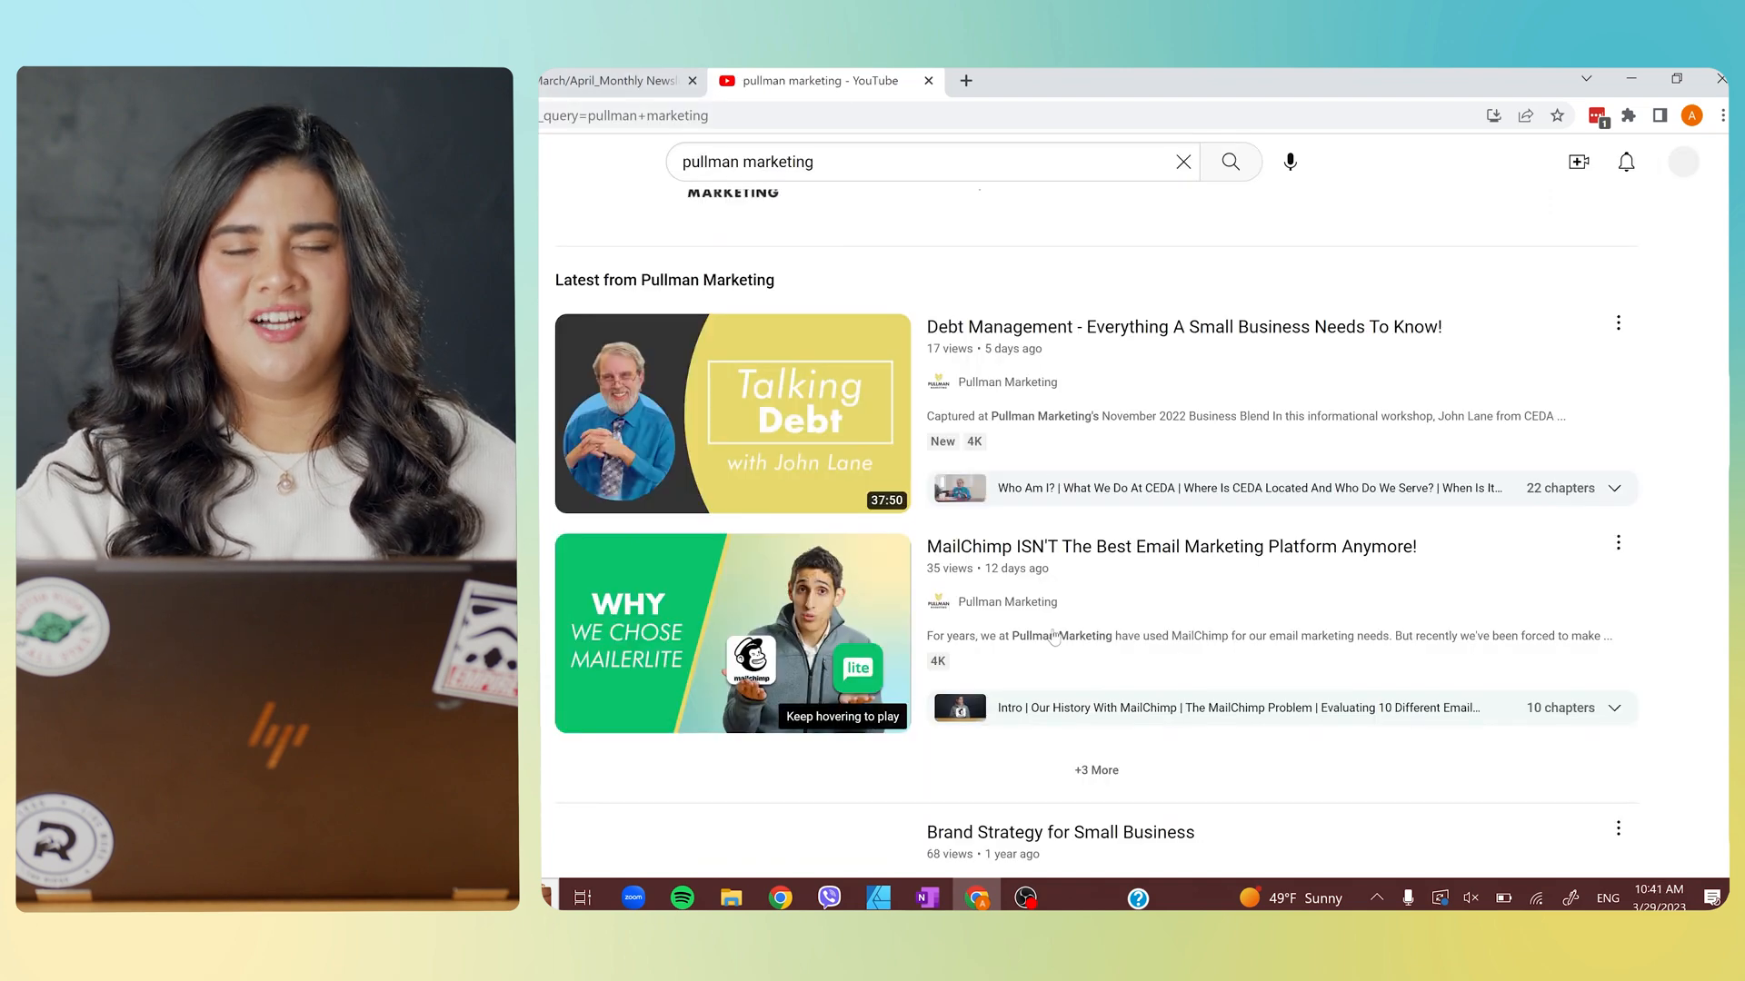
pyautogui.scroll(3, 929, 627)
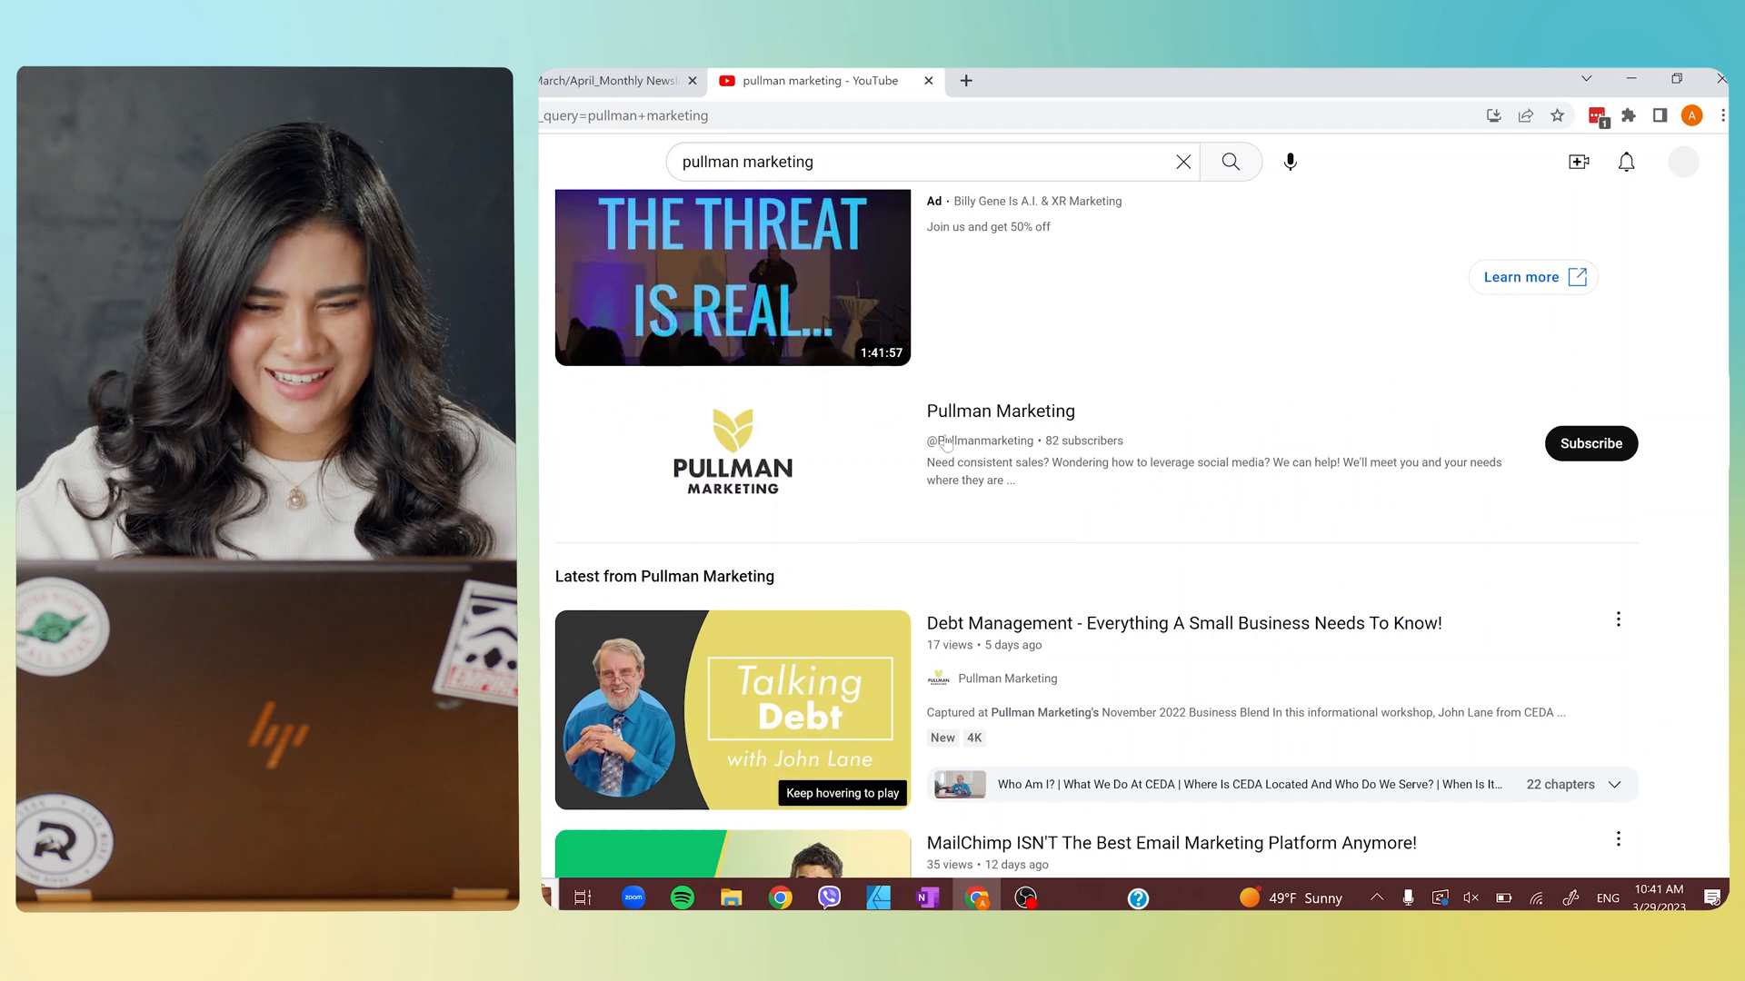
pyautogui.click(993, 418)
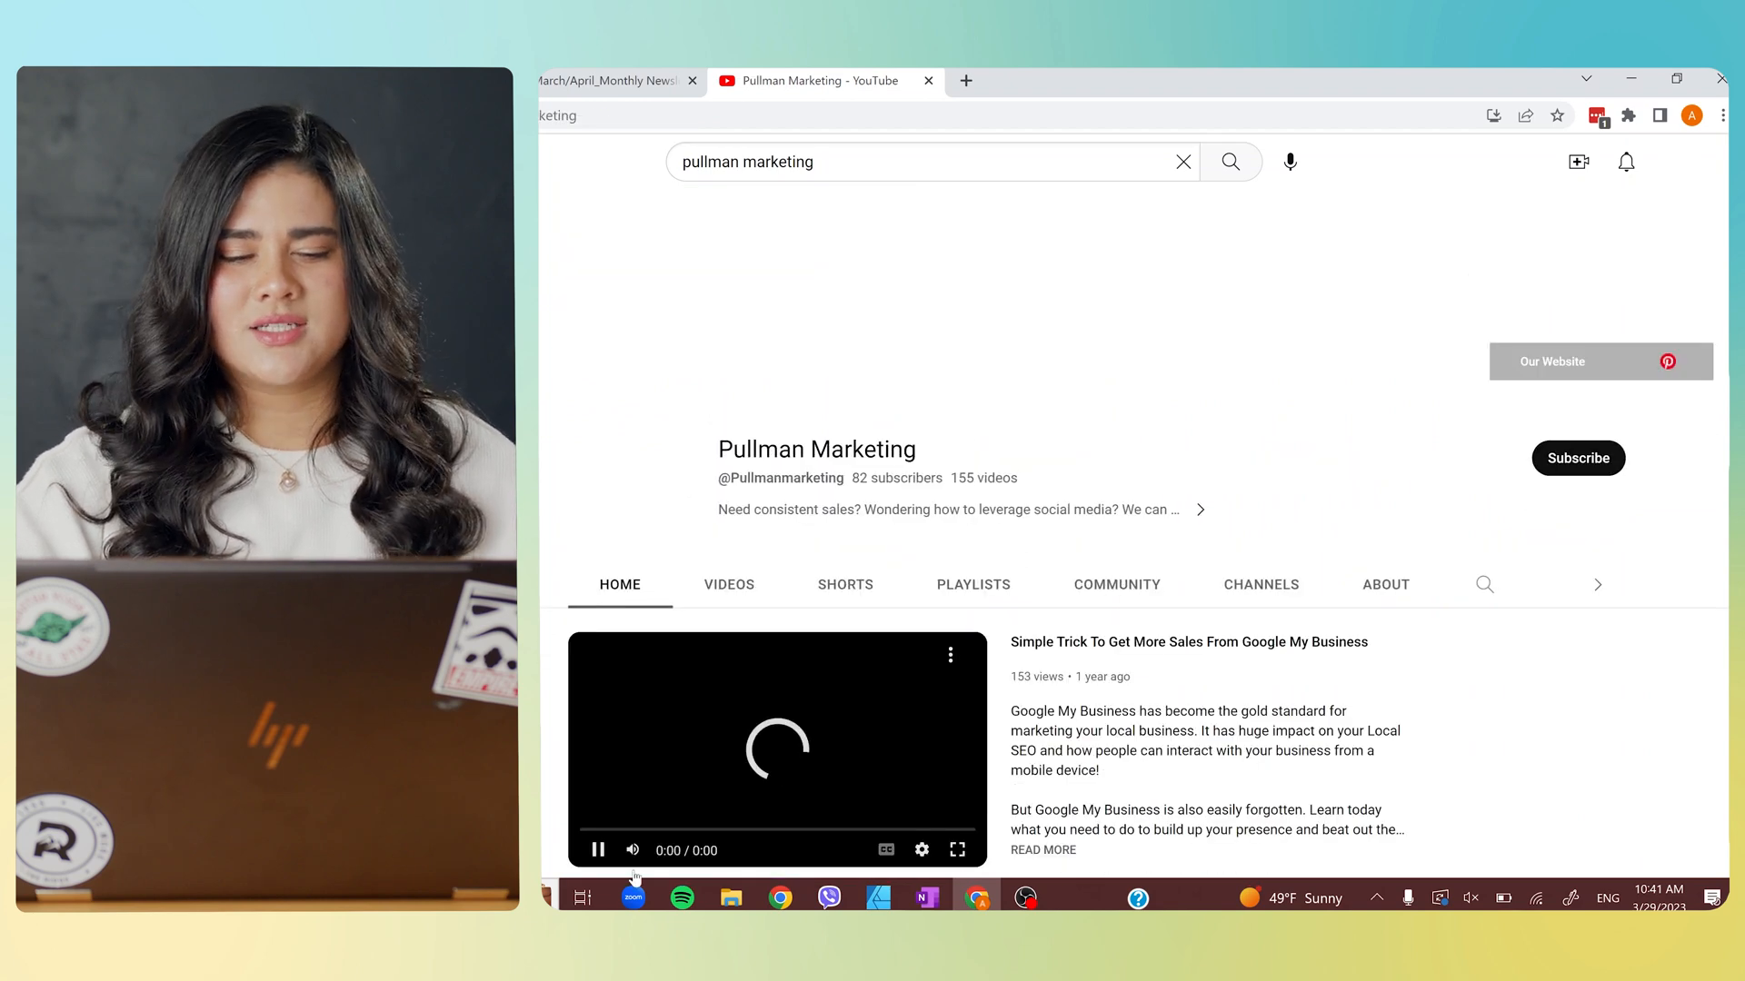
pyautogui.scroll(-5, 1033, 627)
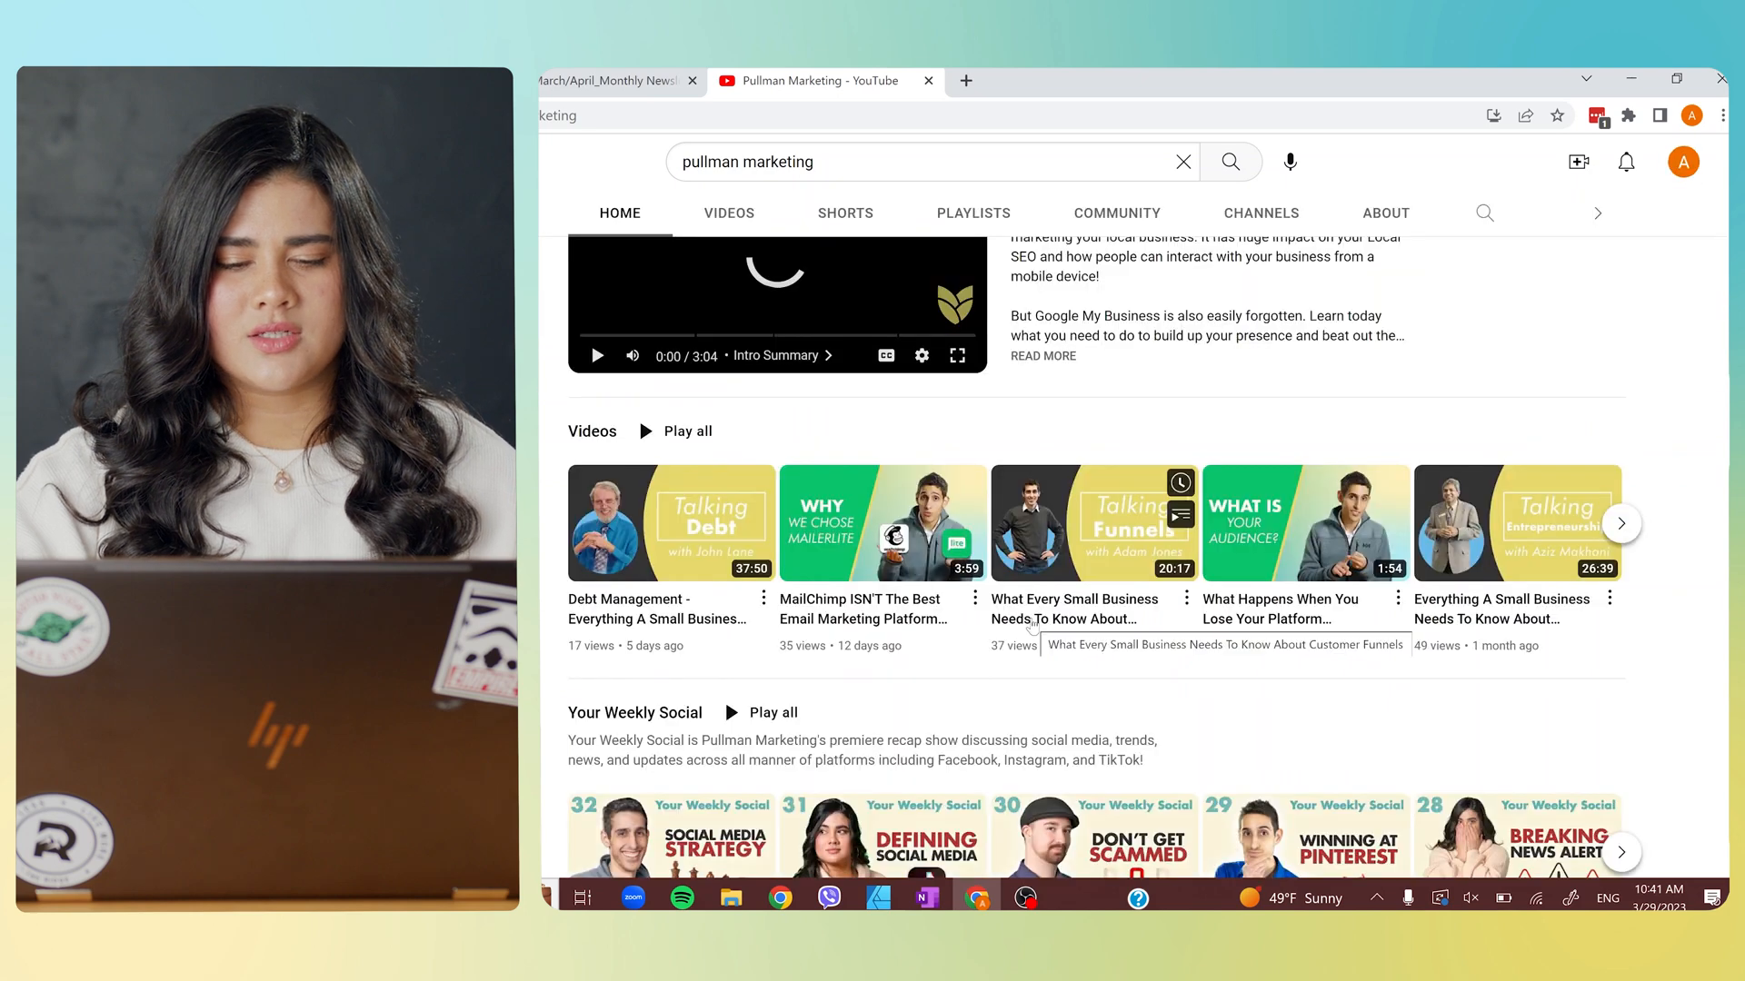
pyautogui.click(1033, 623)
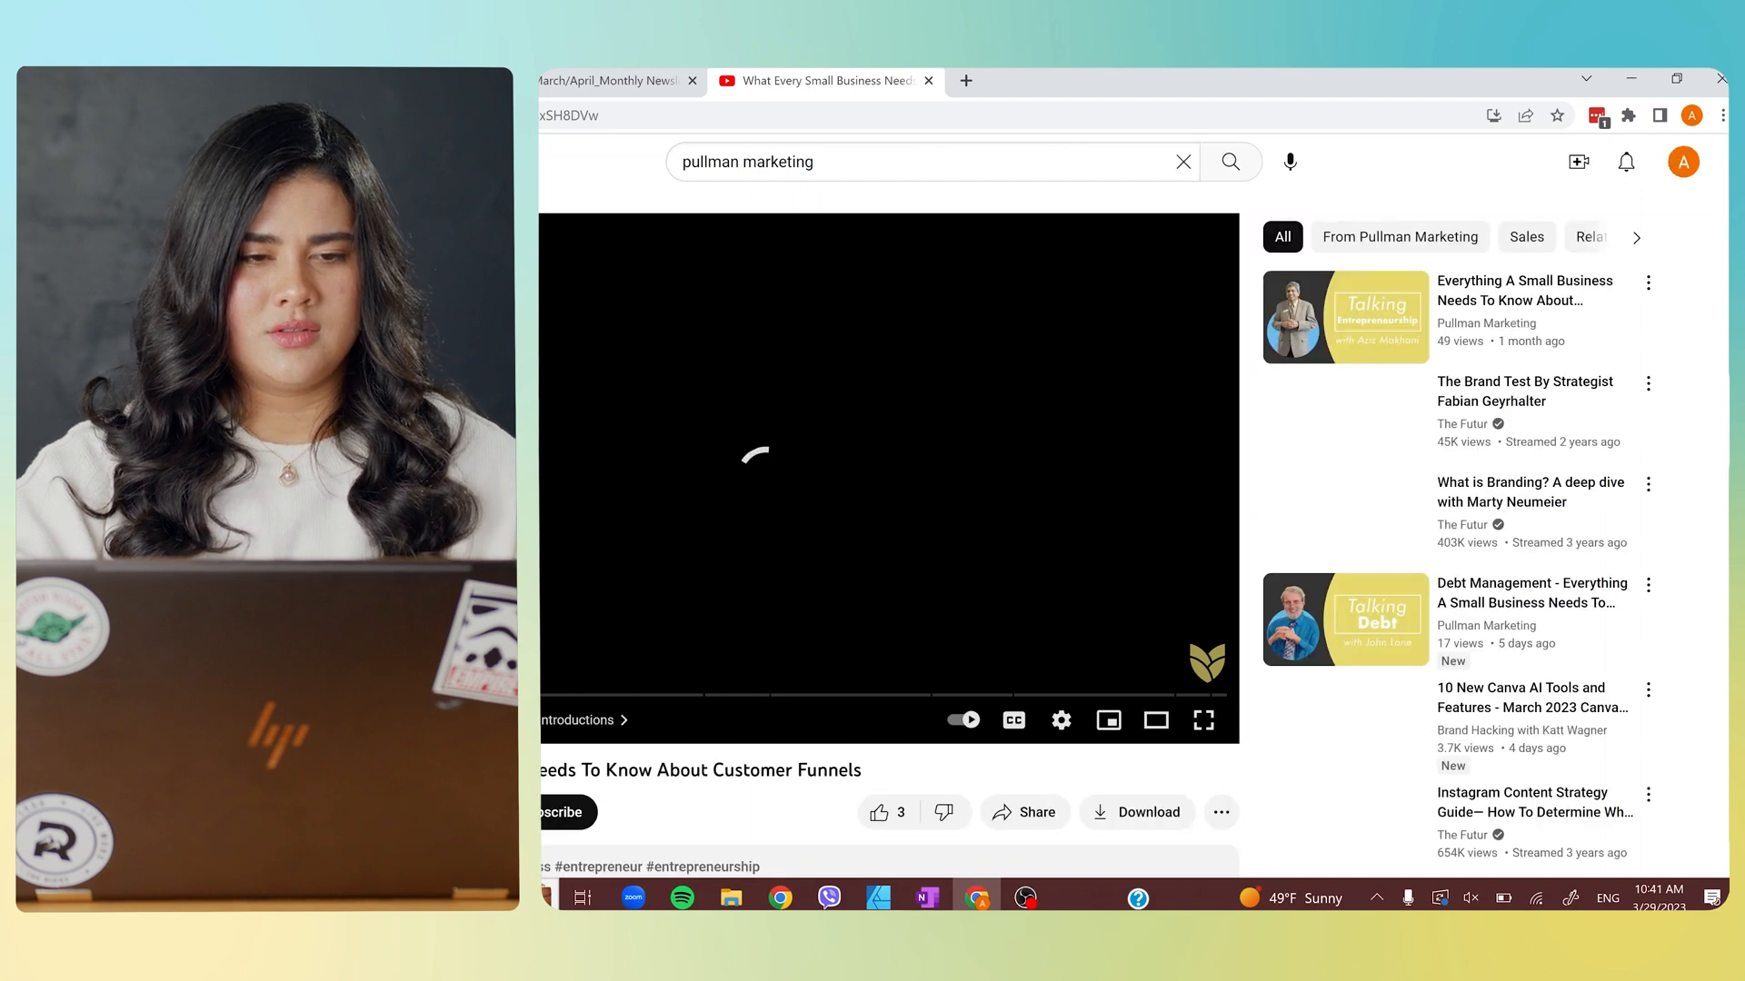
pyautogui.click(766, 116)
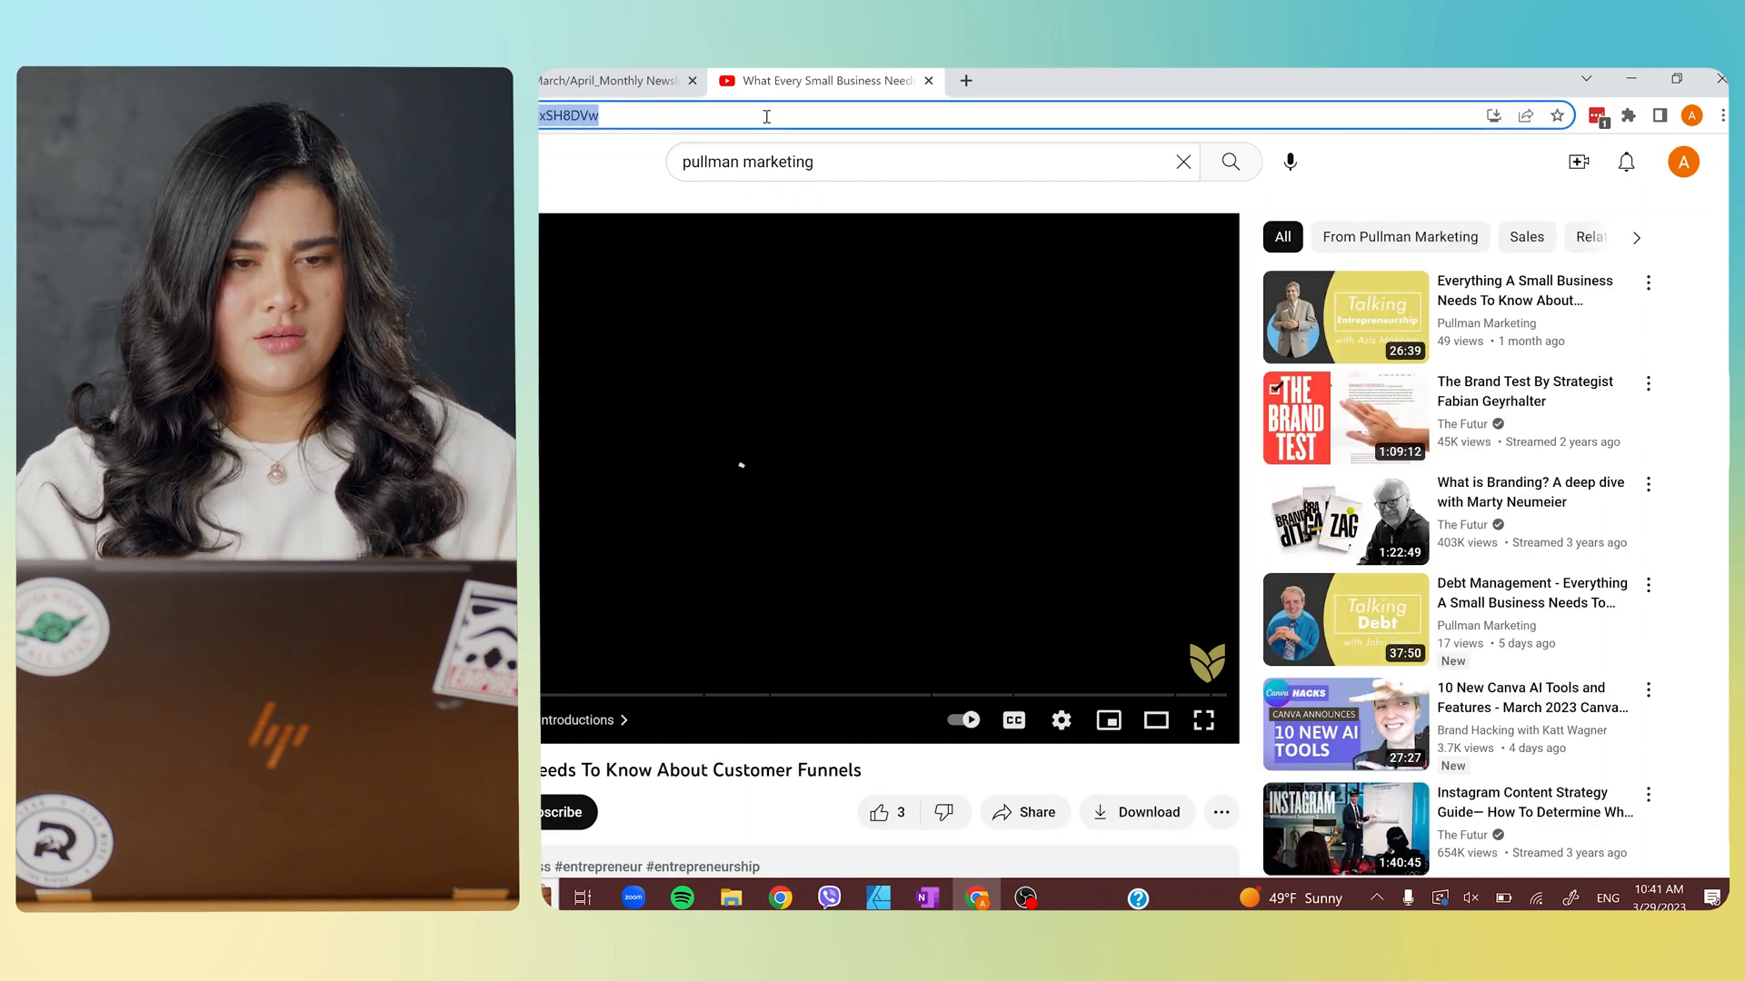
pyautogui.click(582, 91)
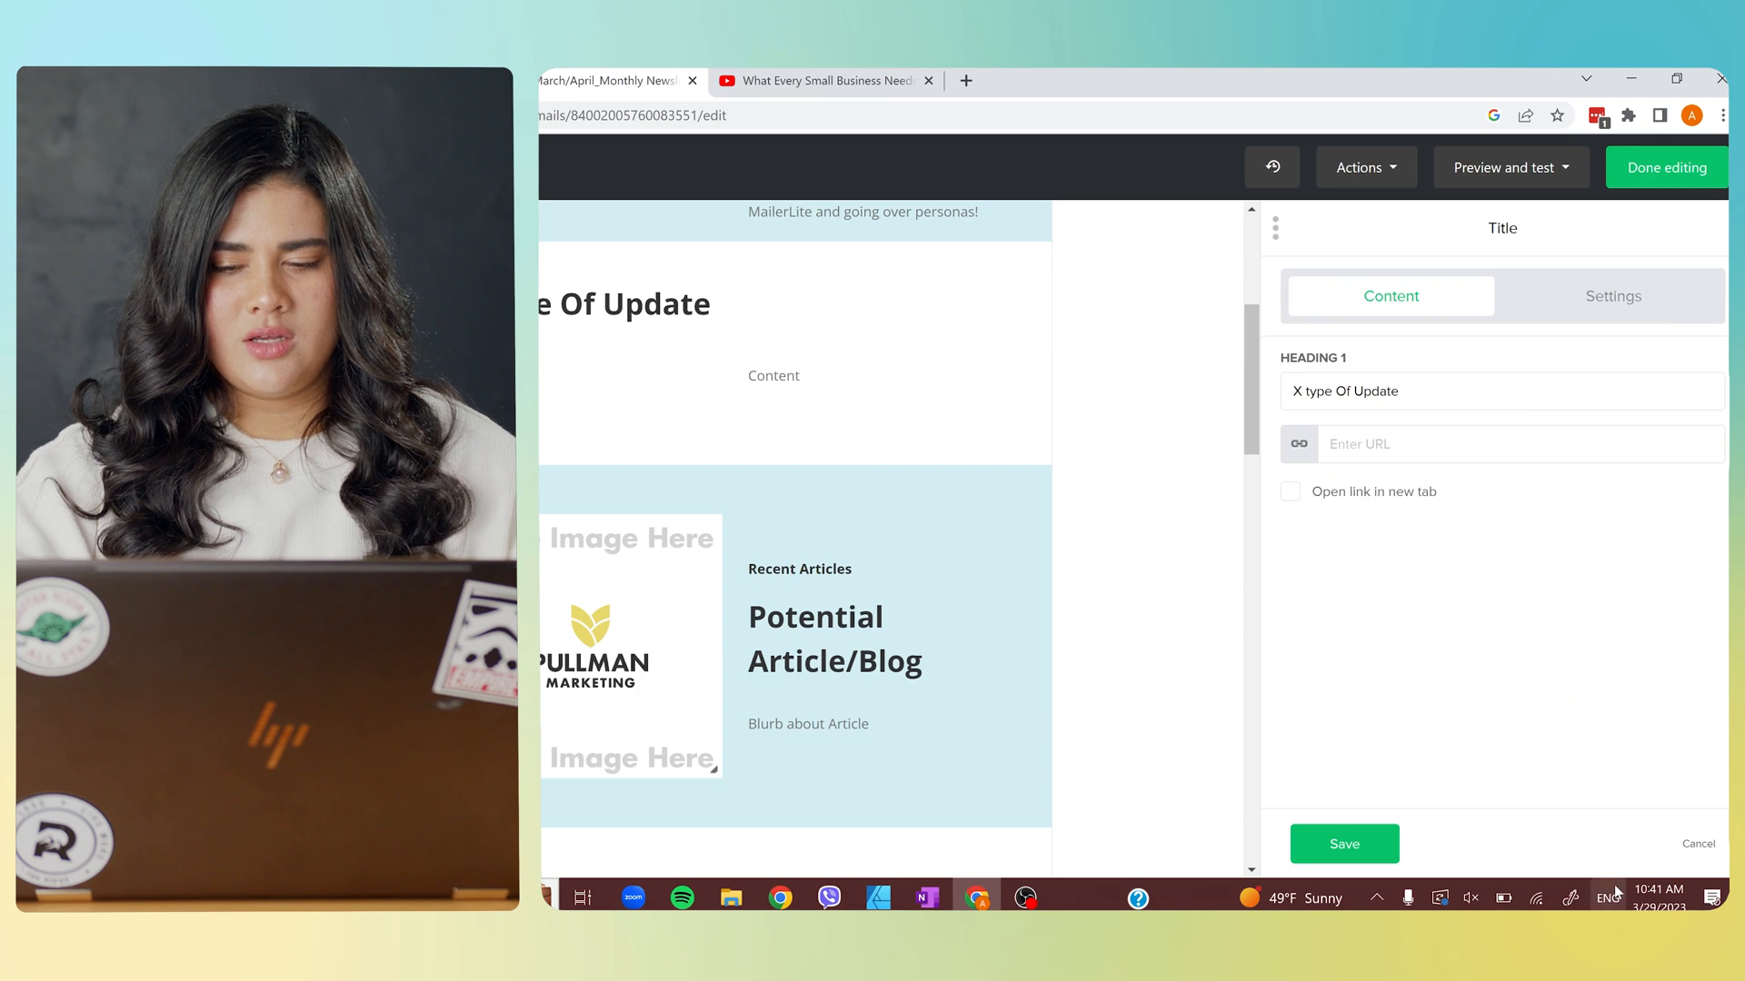
# Save the title block and insert a Video block directly below the "X type Of Update" title.
pyautogui.click(1343, 839)
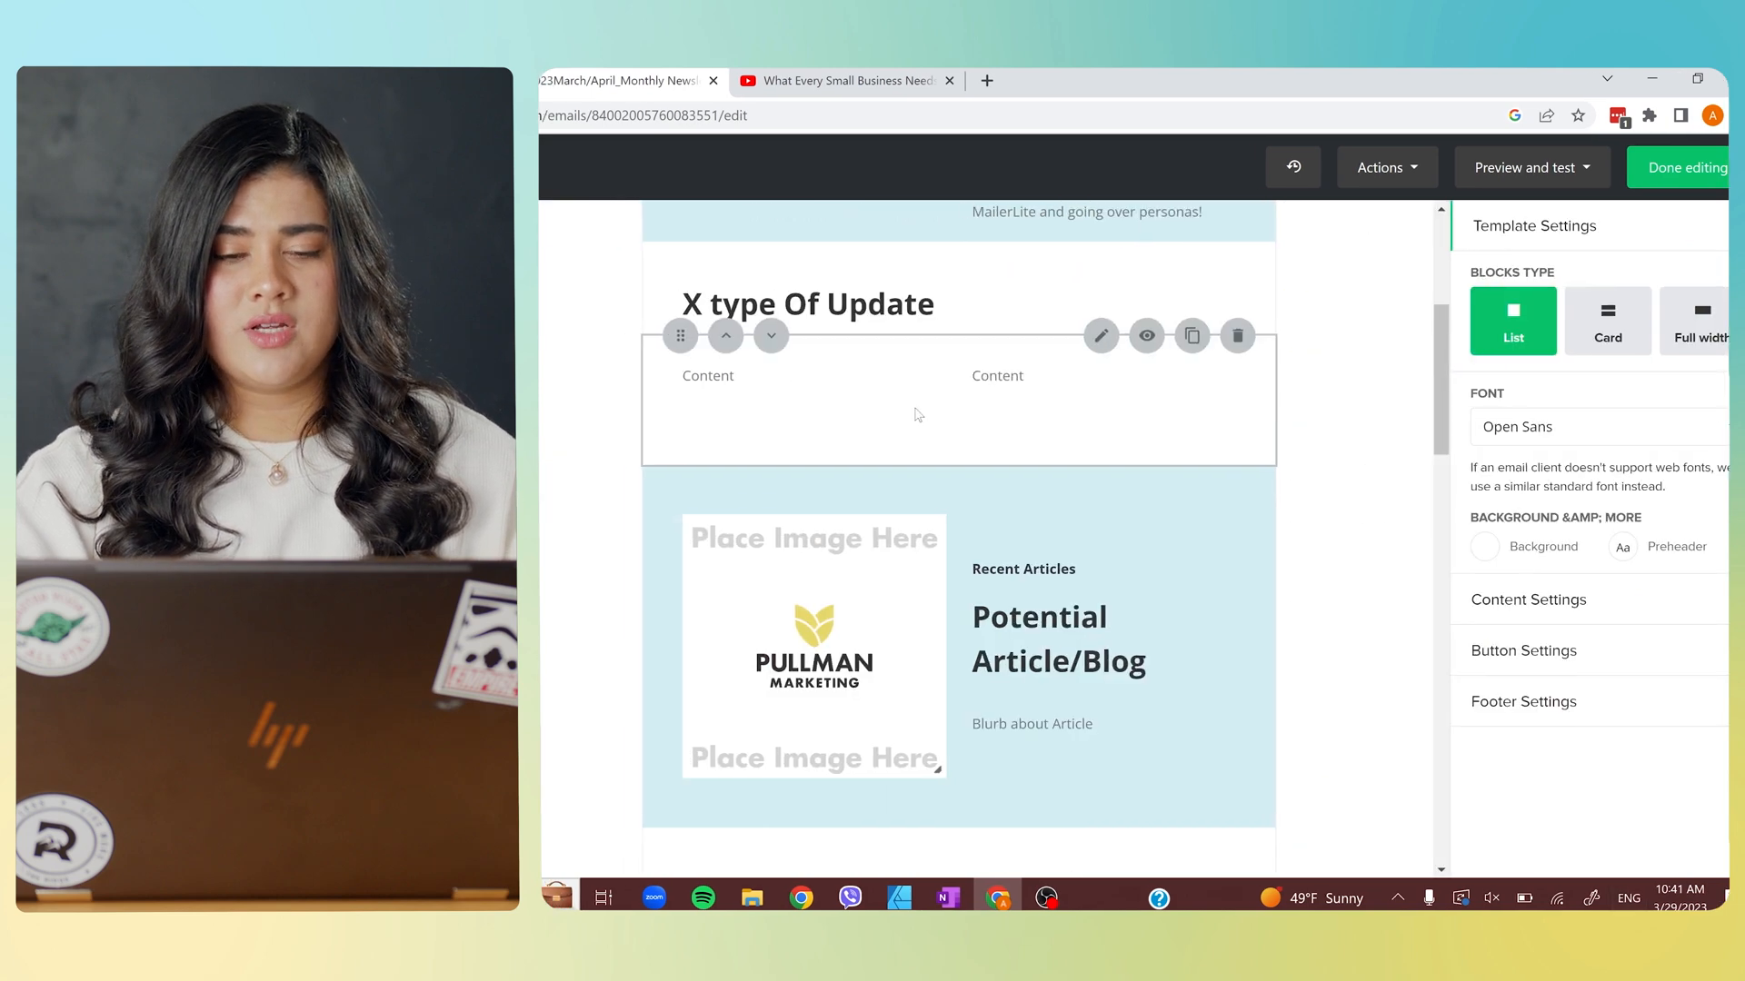
pyautogui.scroll(-10, 562, 645)
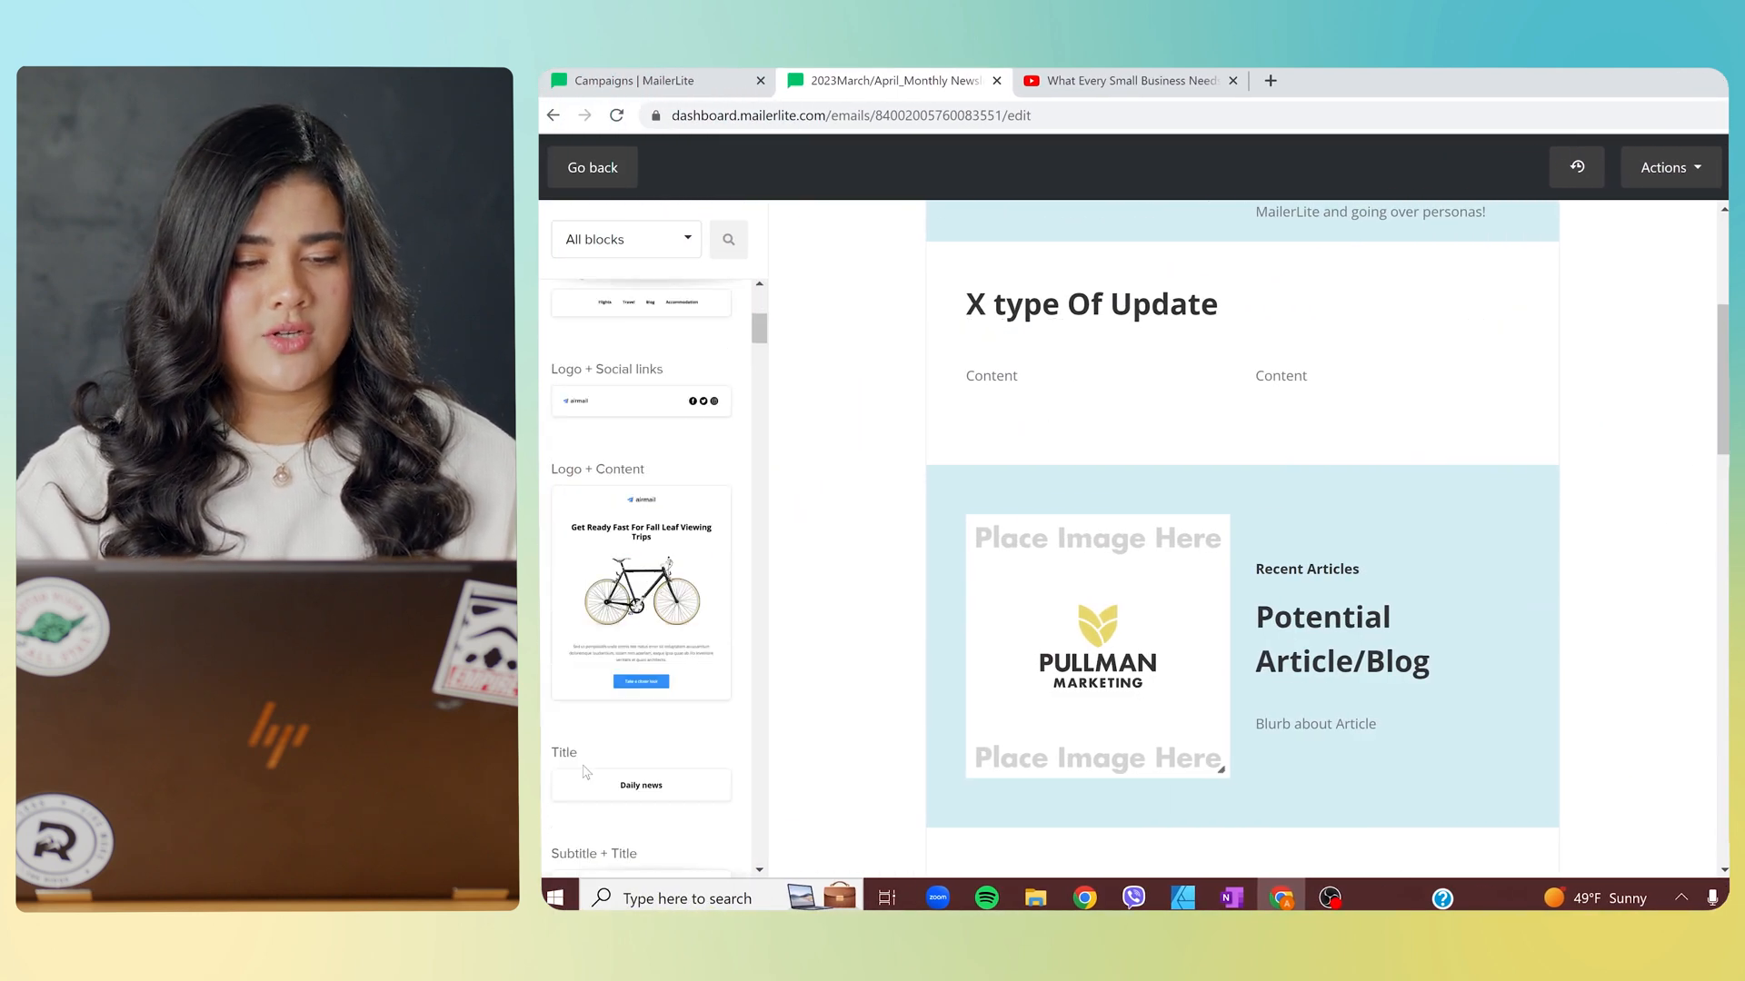
pyautogui.scroll(-8, 617, 727)
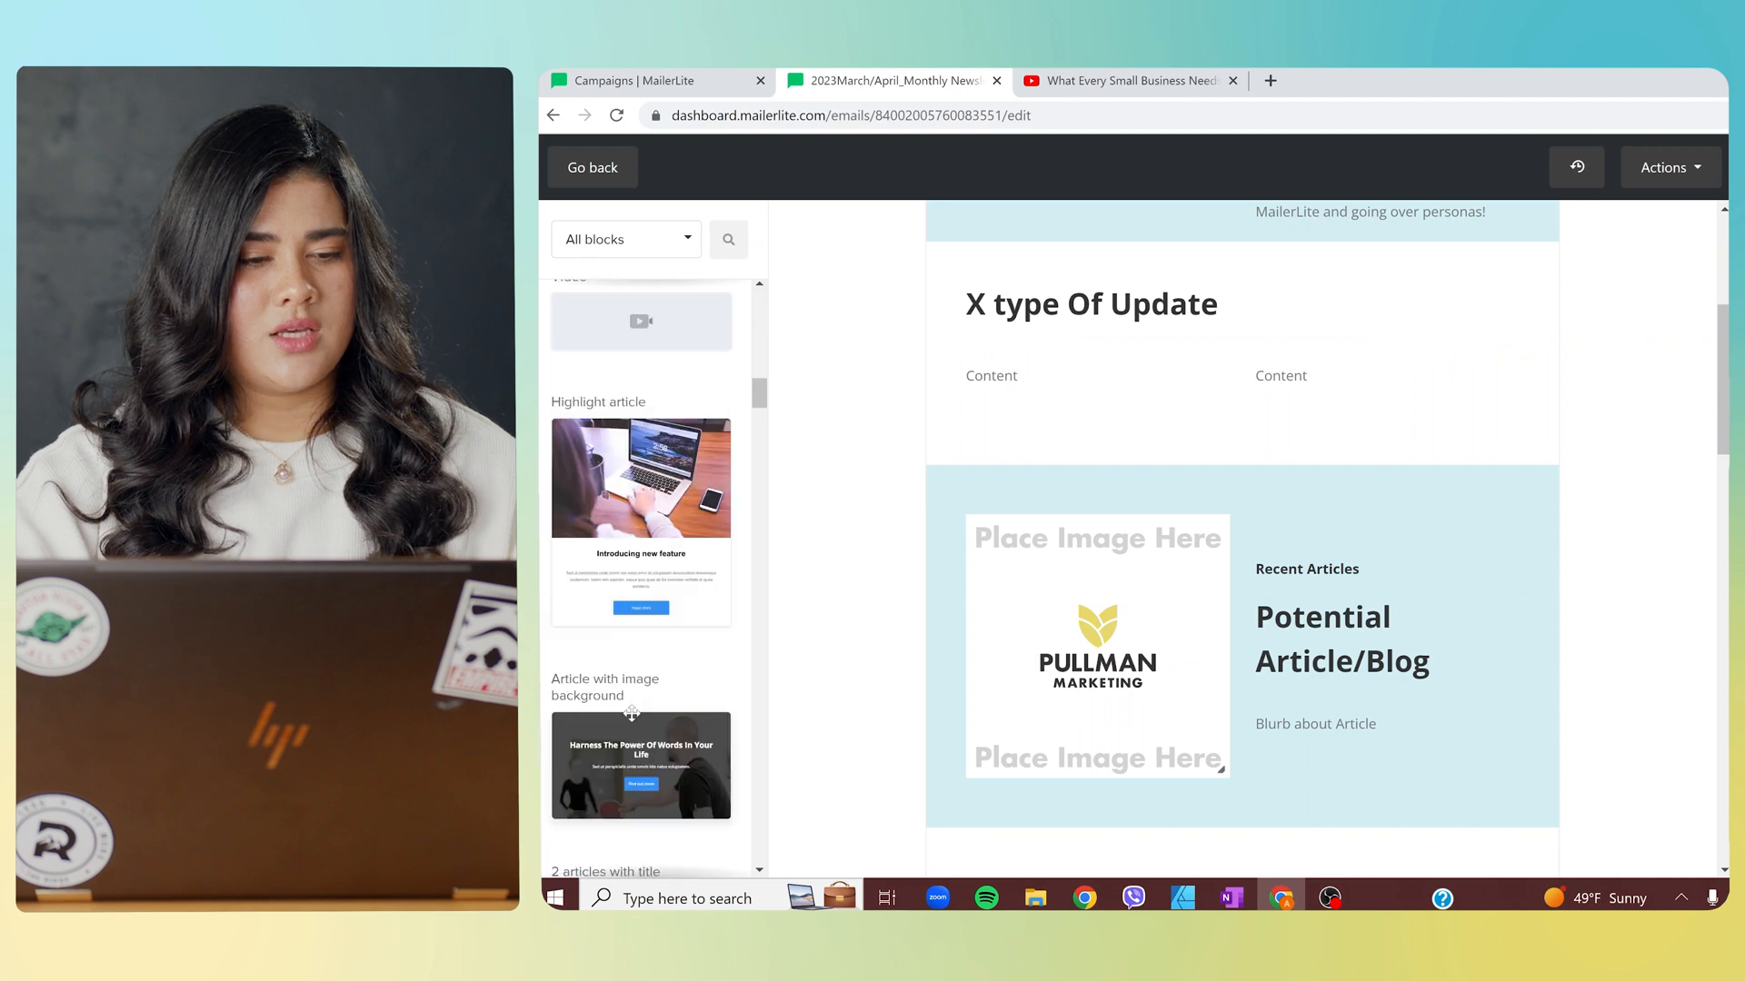
pyautogui.scroll(3, 631, 499)
pyautogui.moveTo(632, 499); pyautogui.dragTo(1172, 359)
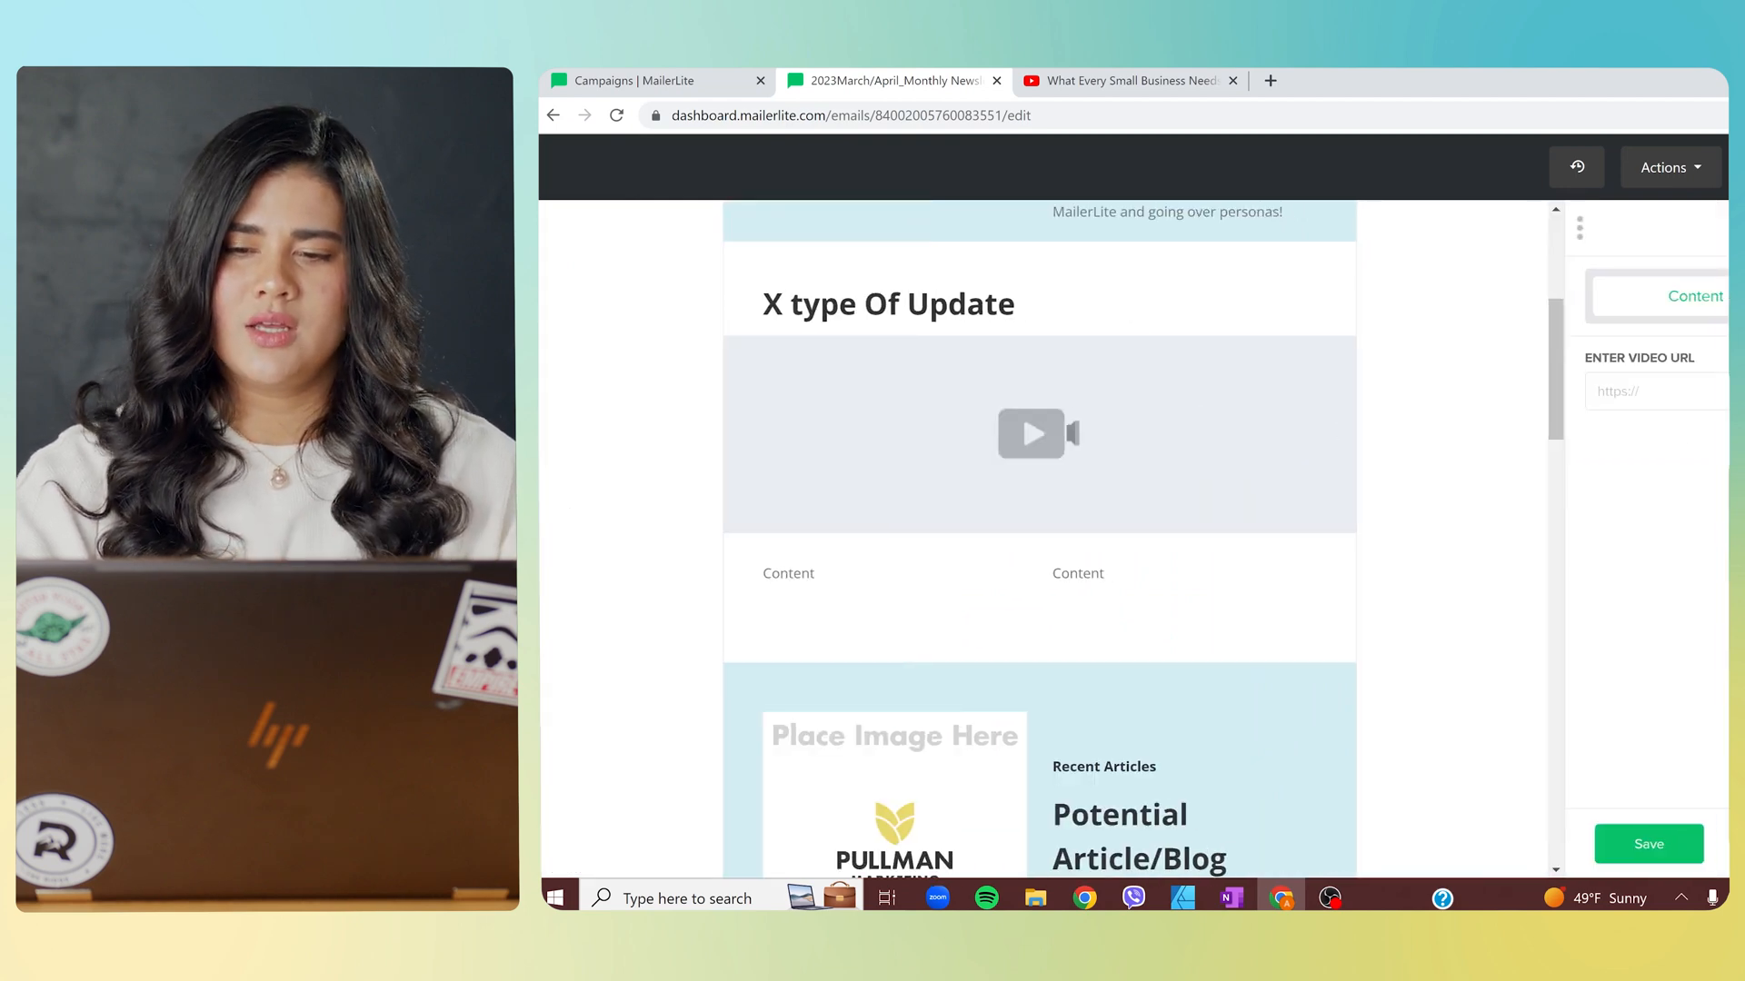
pyautogui.click(1654, 391)
pyautogui.write('https://www.youtube.com/watch?v=dtg4xSH8DVw')
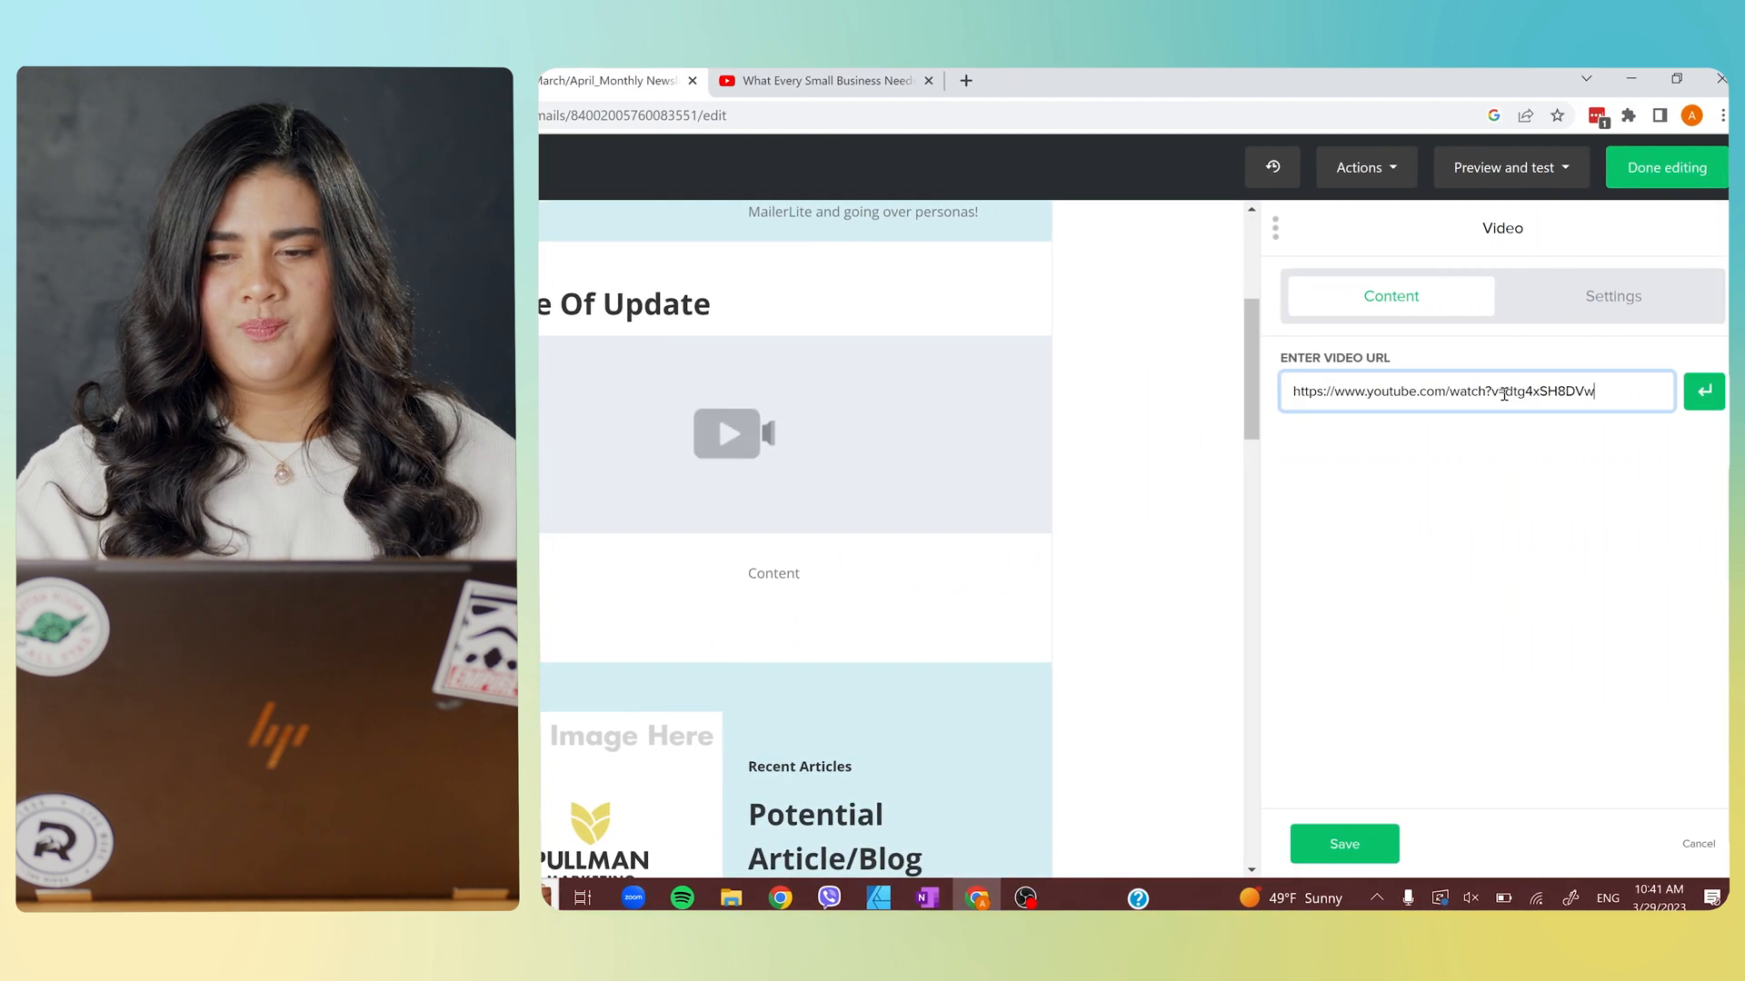
pyautogui.click(1688, 403)
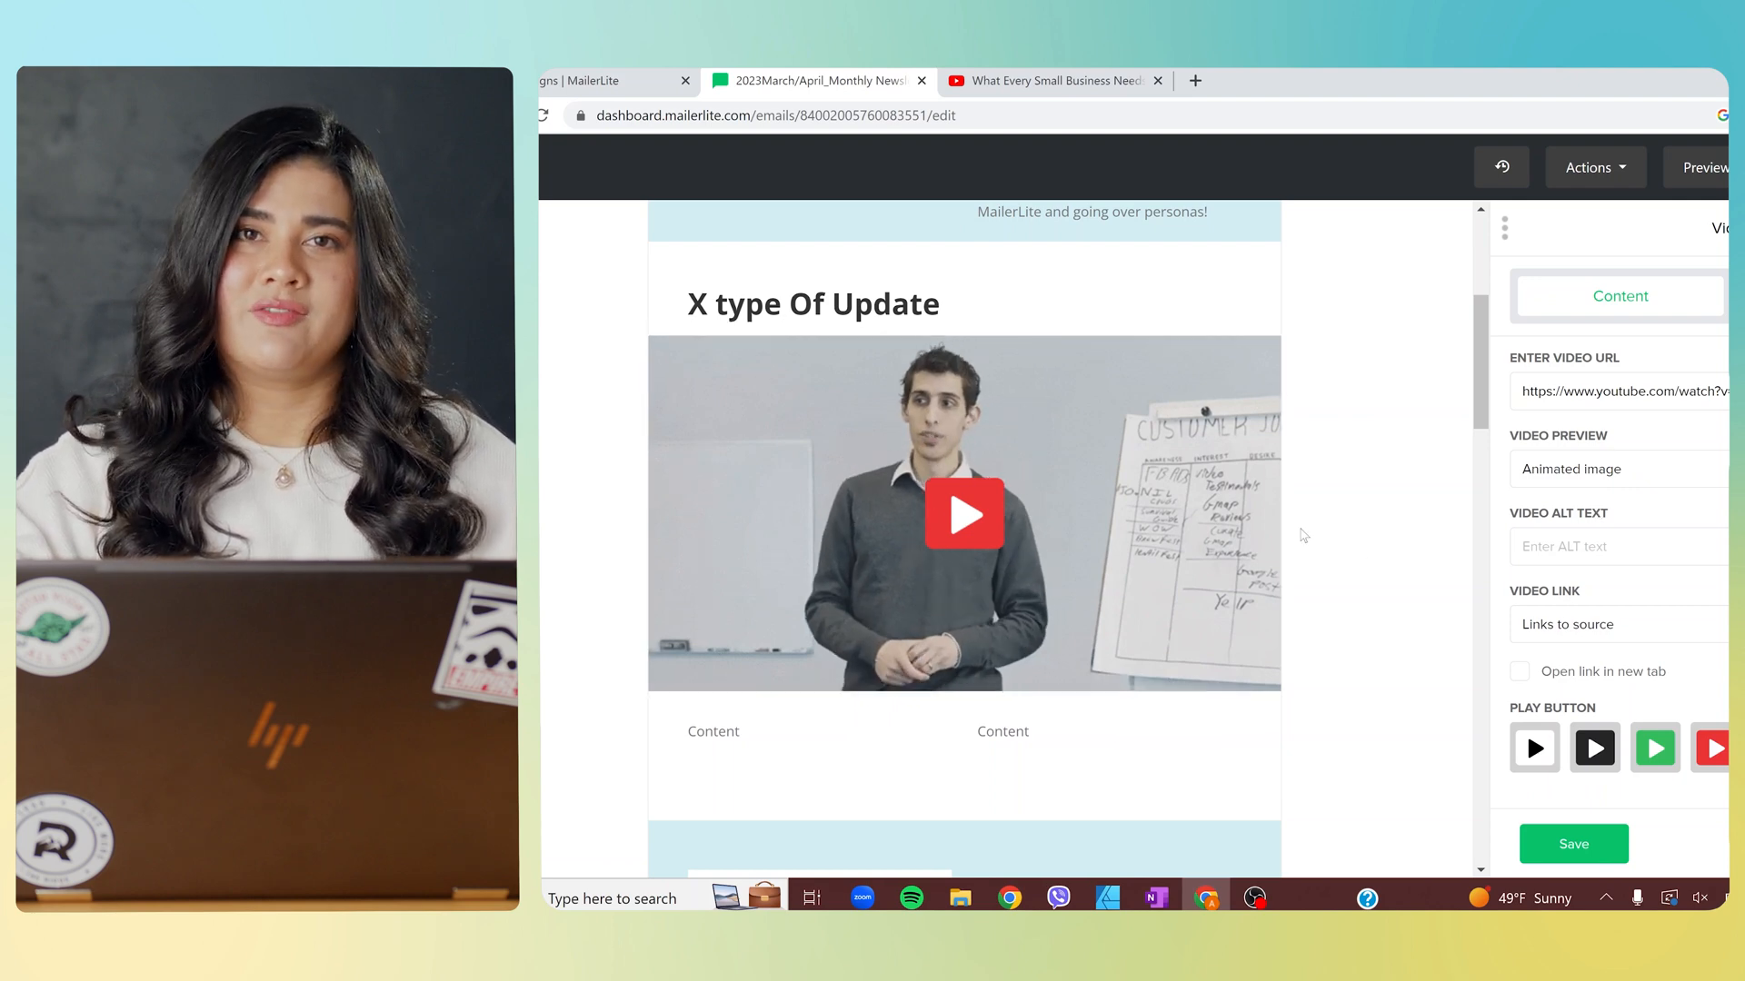
# Set the video preview to Static image and replace it with the Talking Funnels Business Blend YT thumbnail.
pyautogui.click(1572, 468)
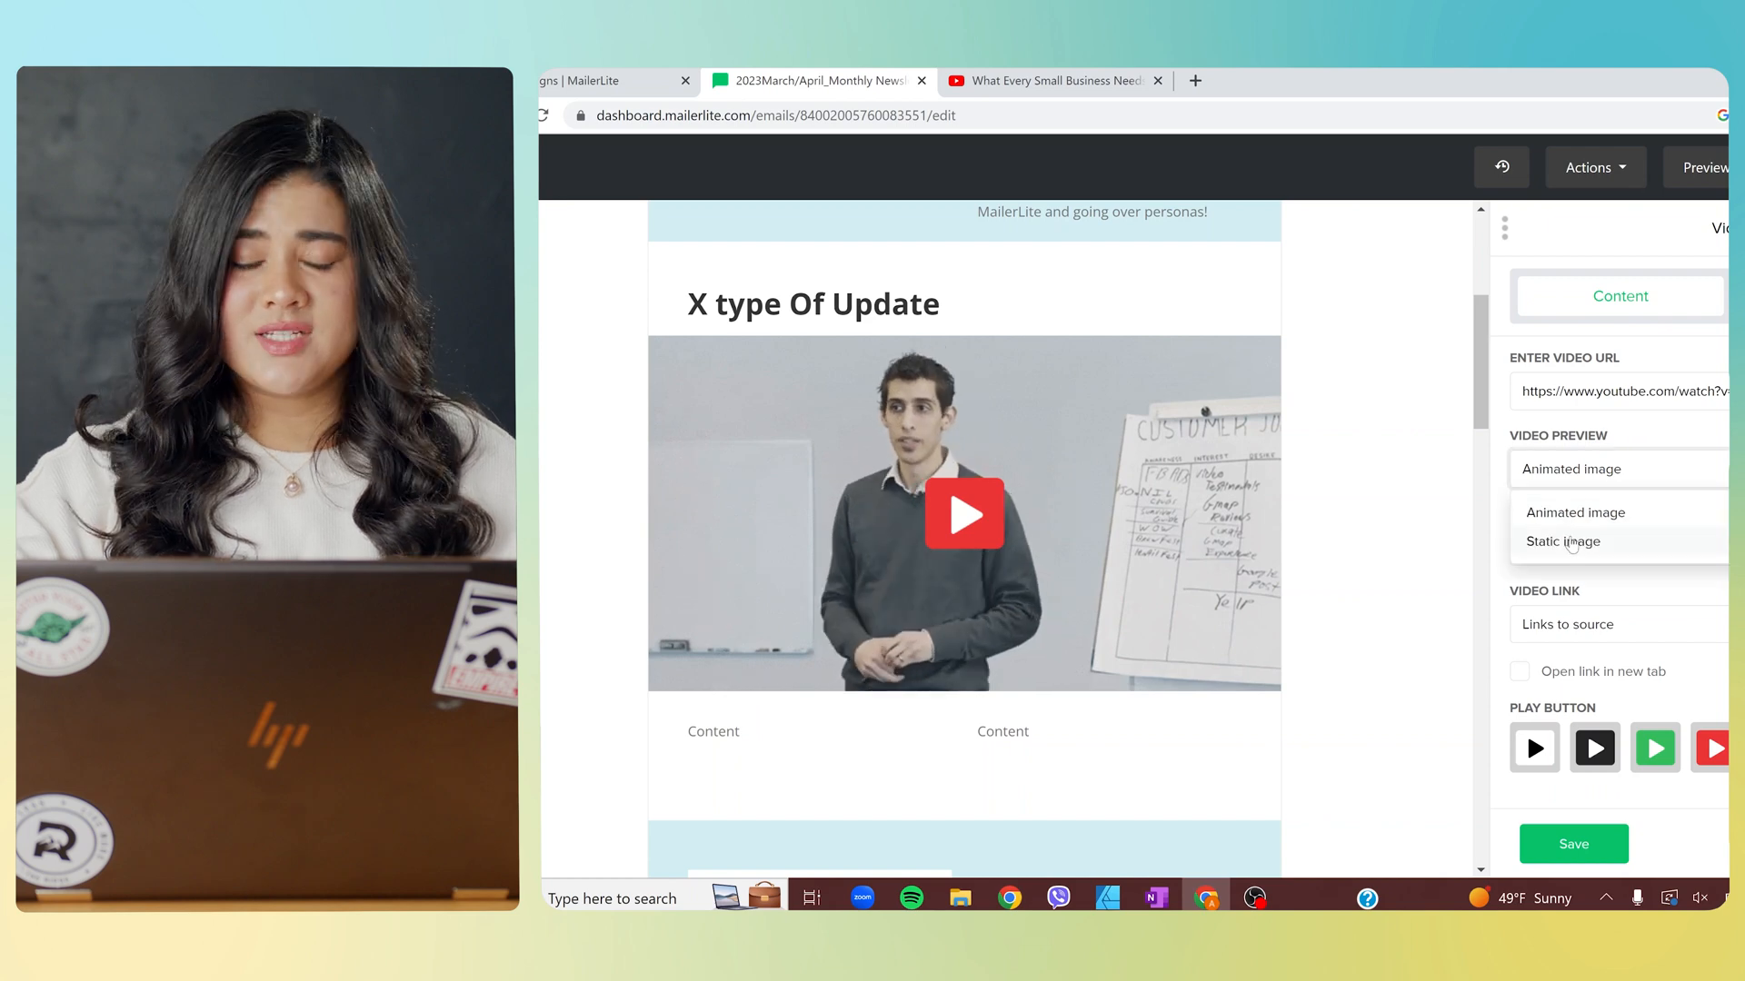
pyautogui.click(1574, 536)
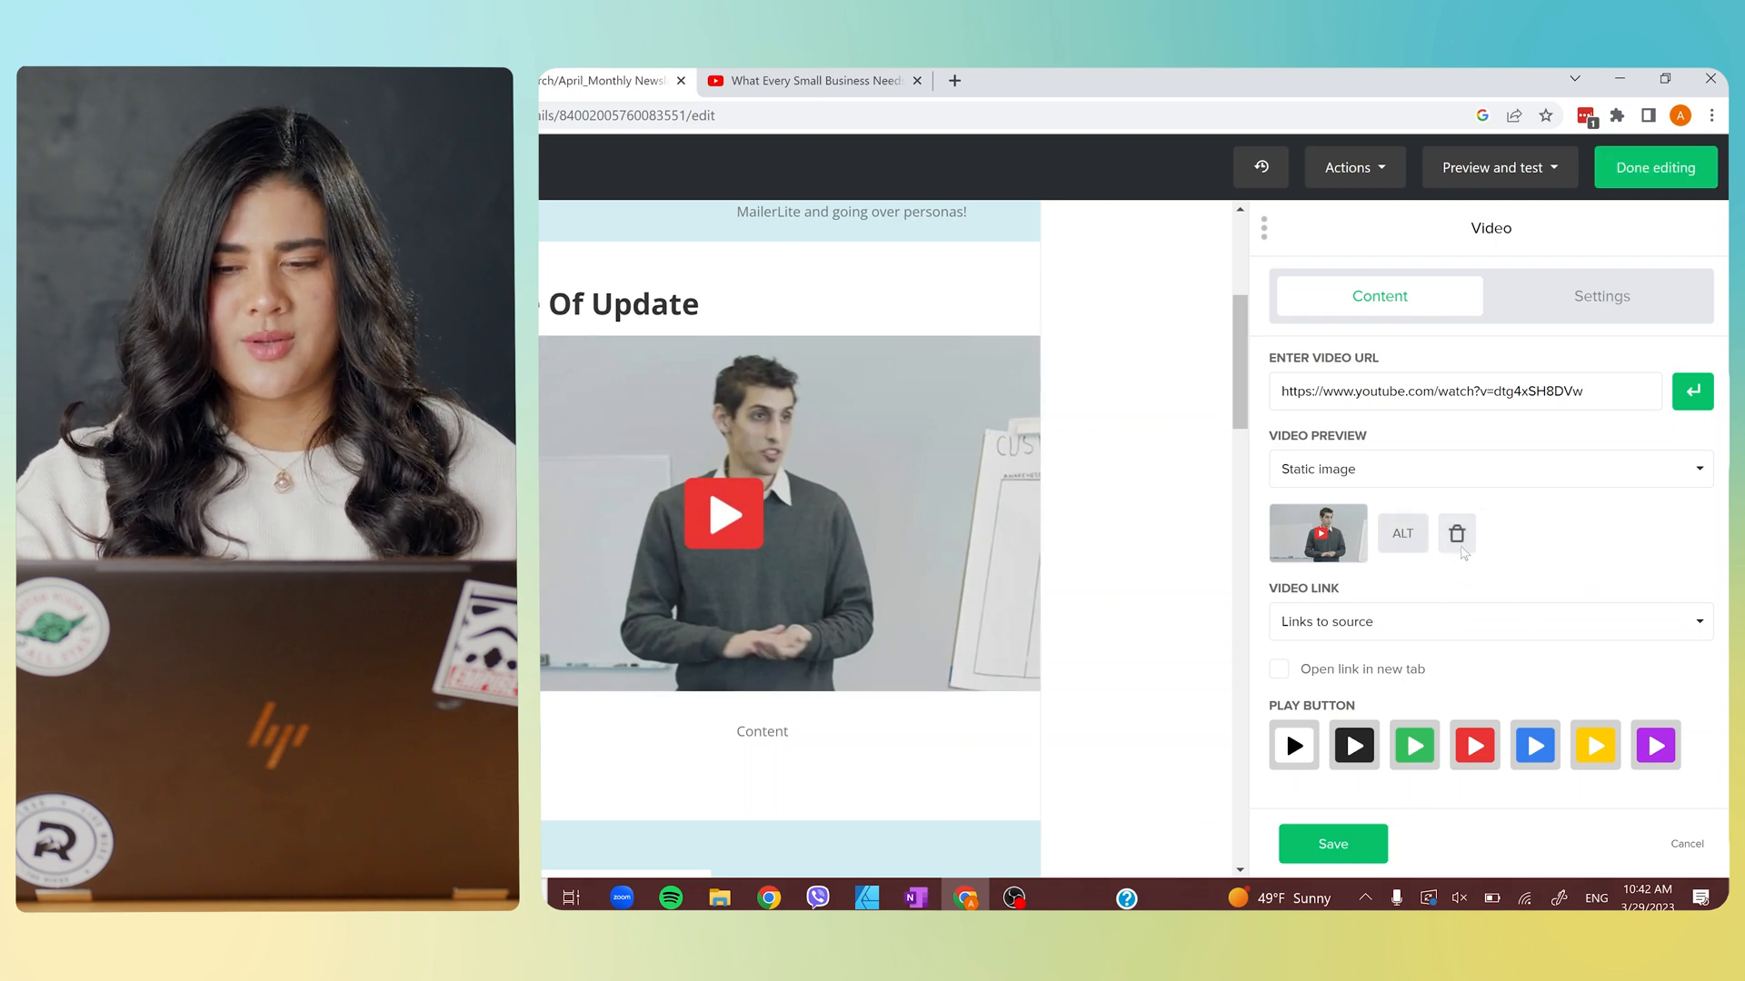
pyautogui.click(1453, 488)
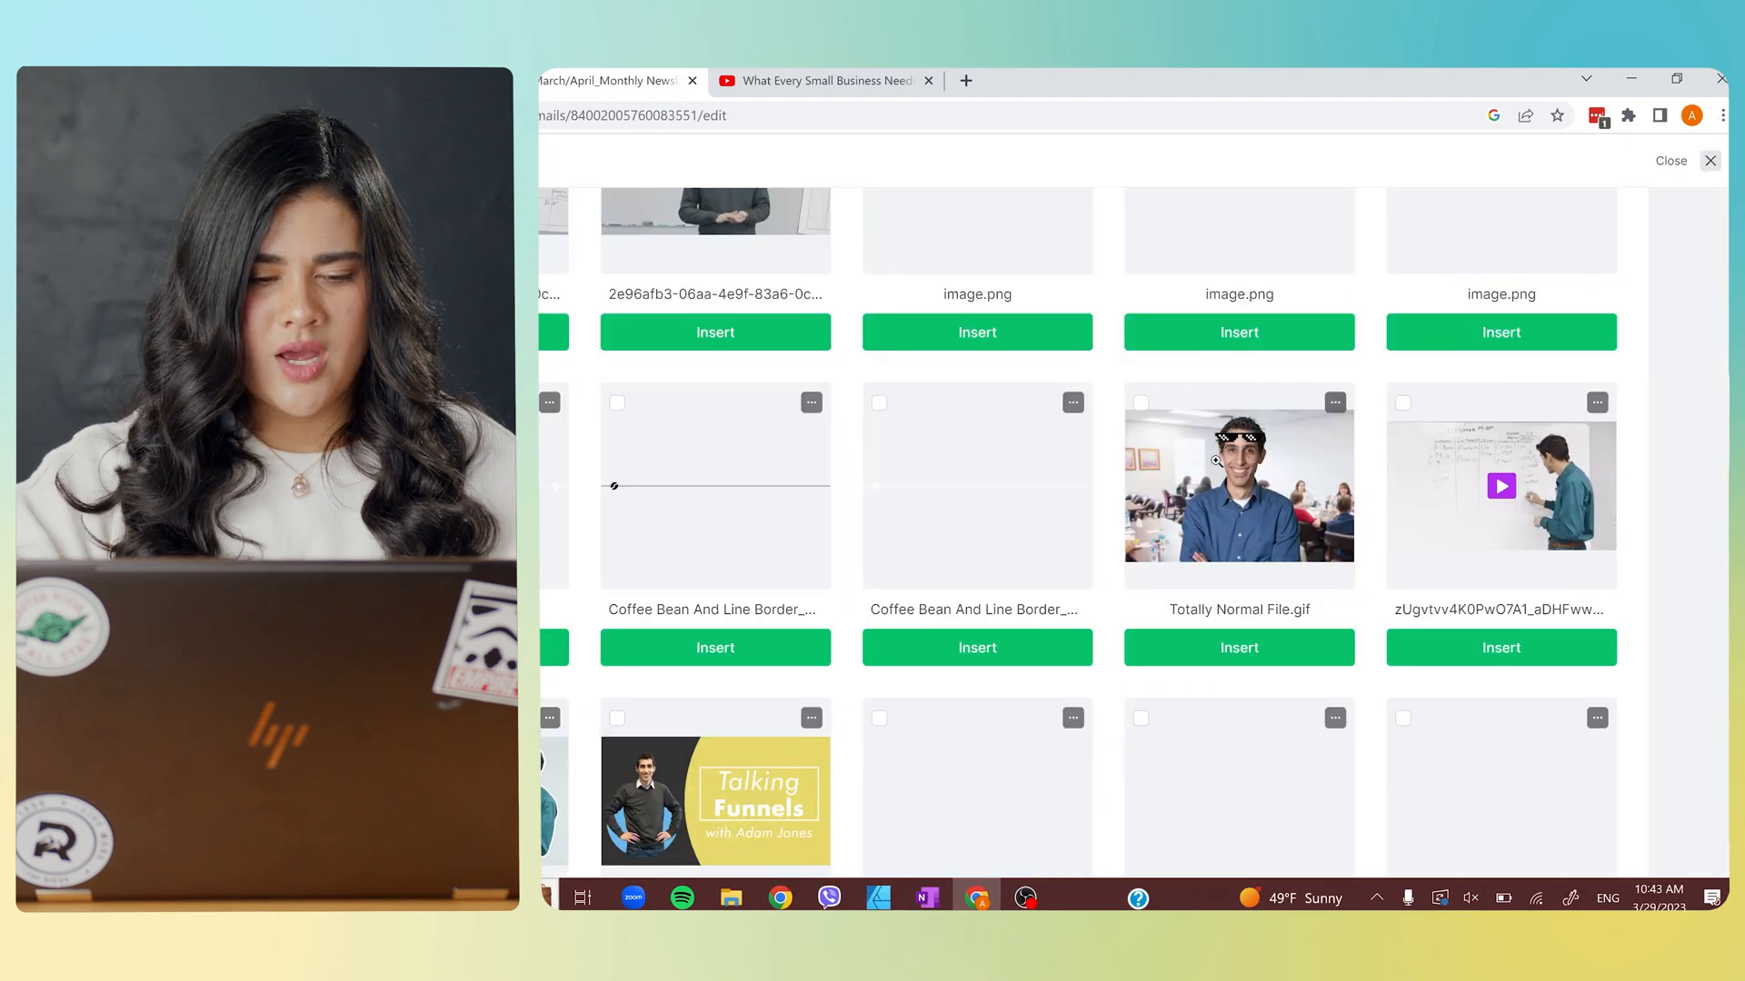
pyautogui.scroll(-1, 951, 543)
pyautogui.scroll(-2, 951, 543)
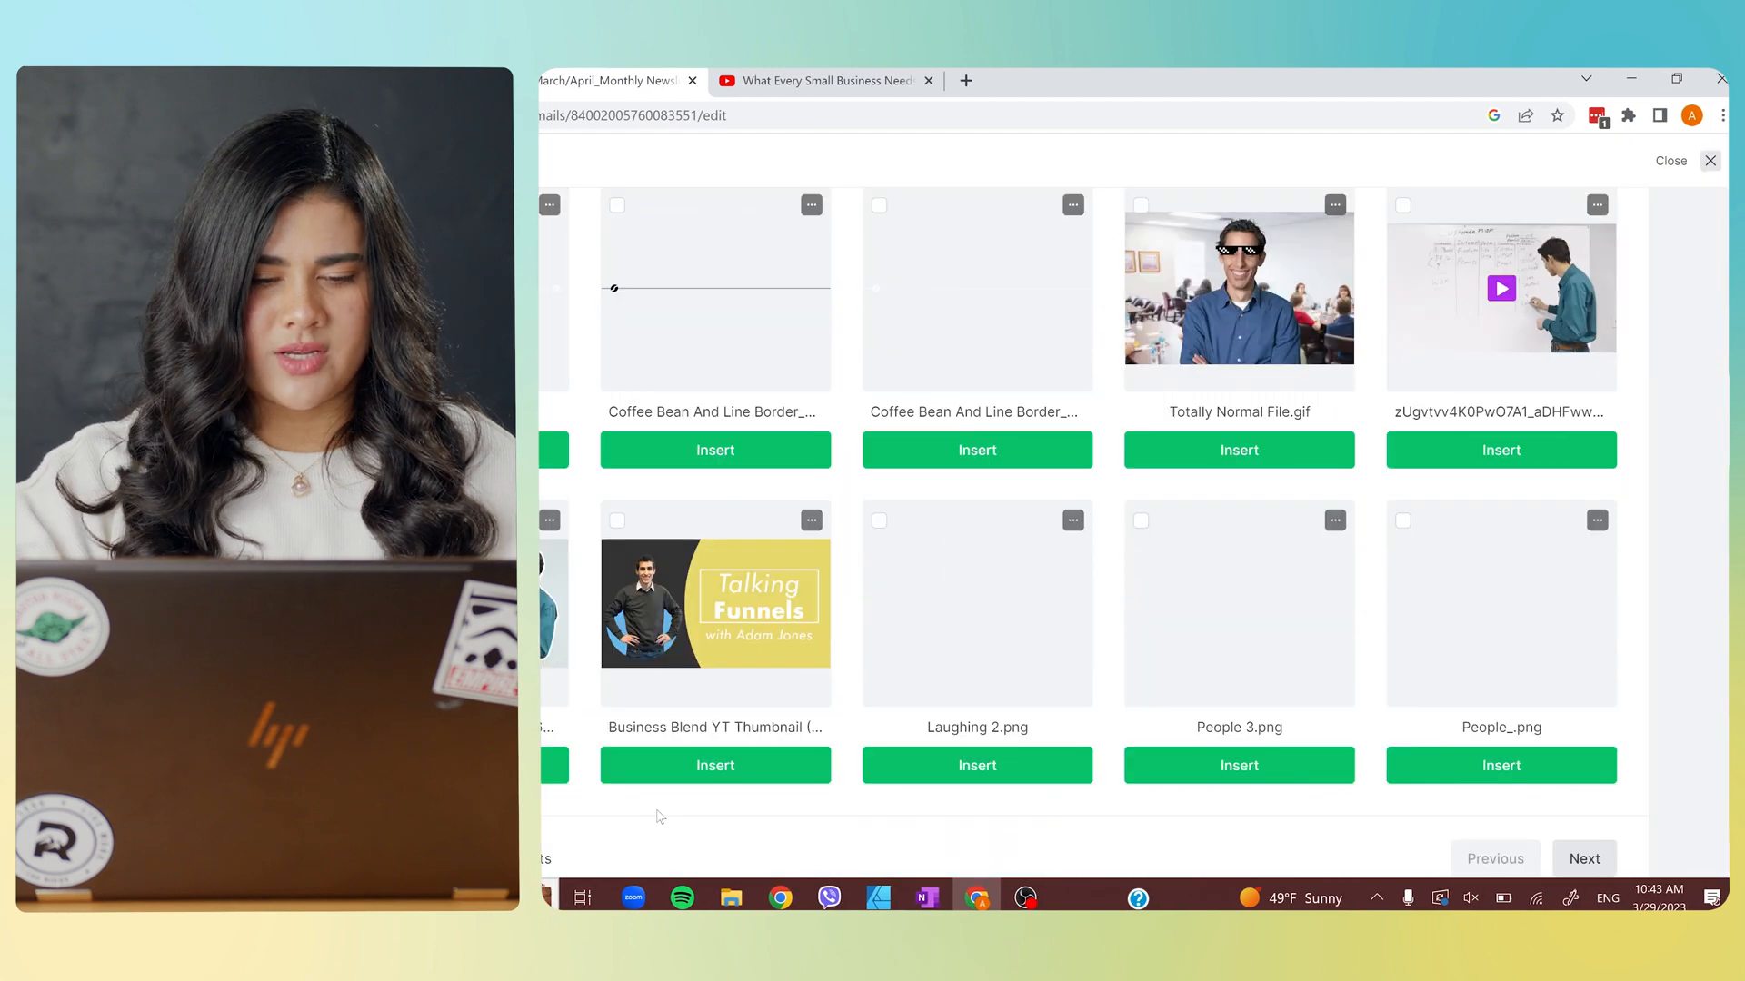
pyautogui.click(678, 770)
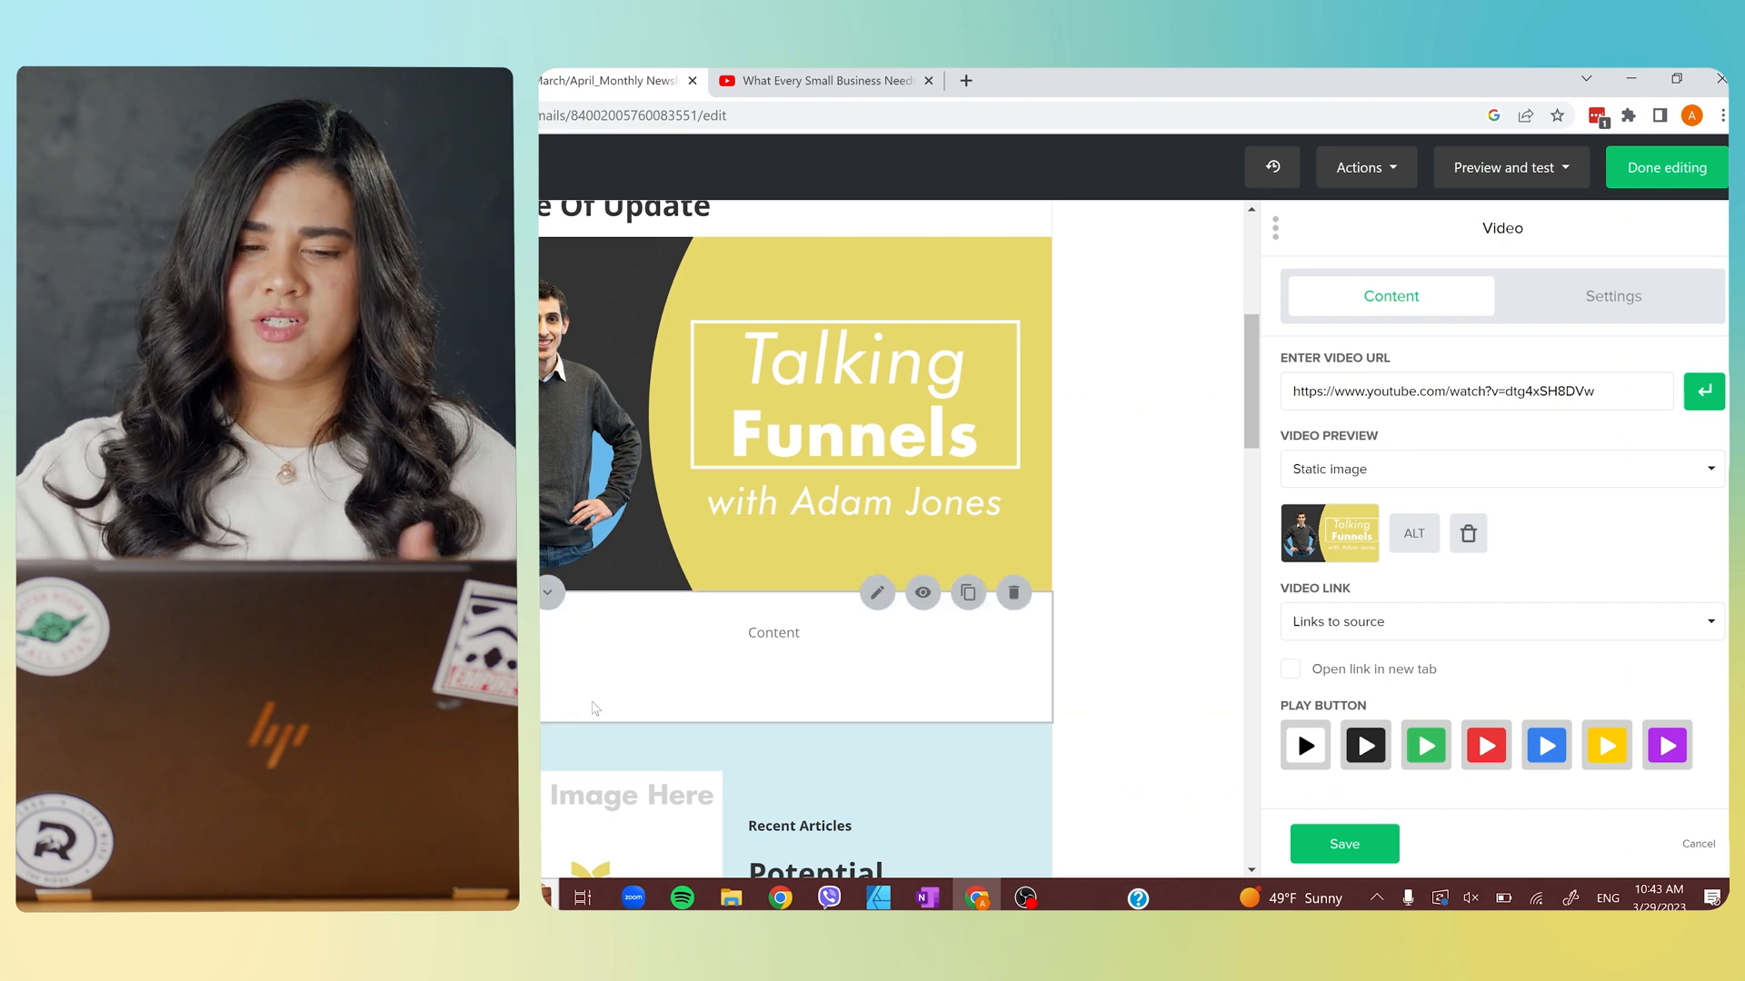
pyautogui.scroll(2, 1051, 488)
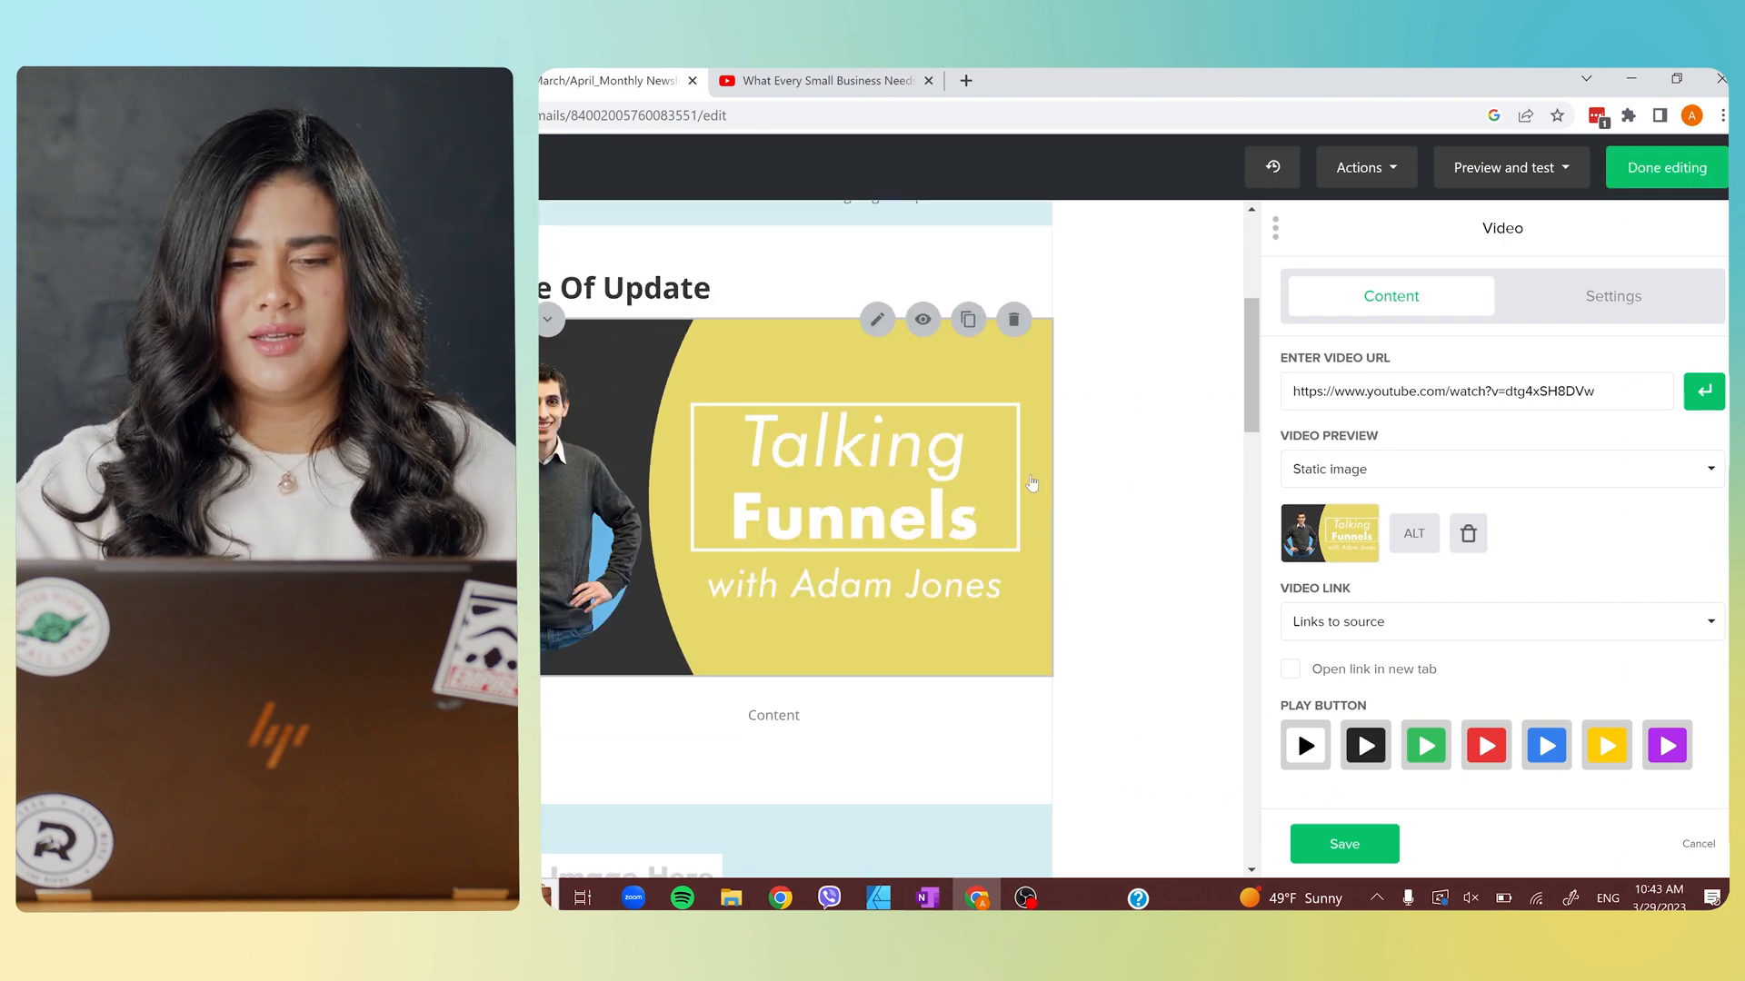
# Delete the two-column Content block below the video, add slight top and bottom padding to the Video block and save it.
pyautogui.click(1613, 295)
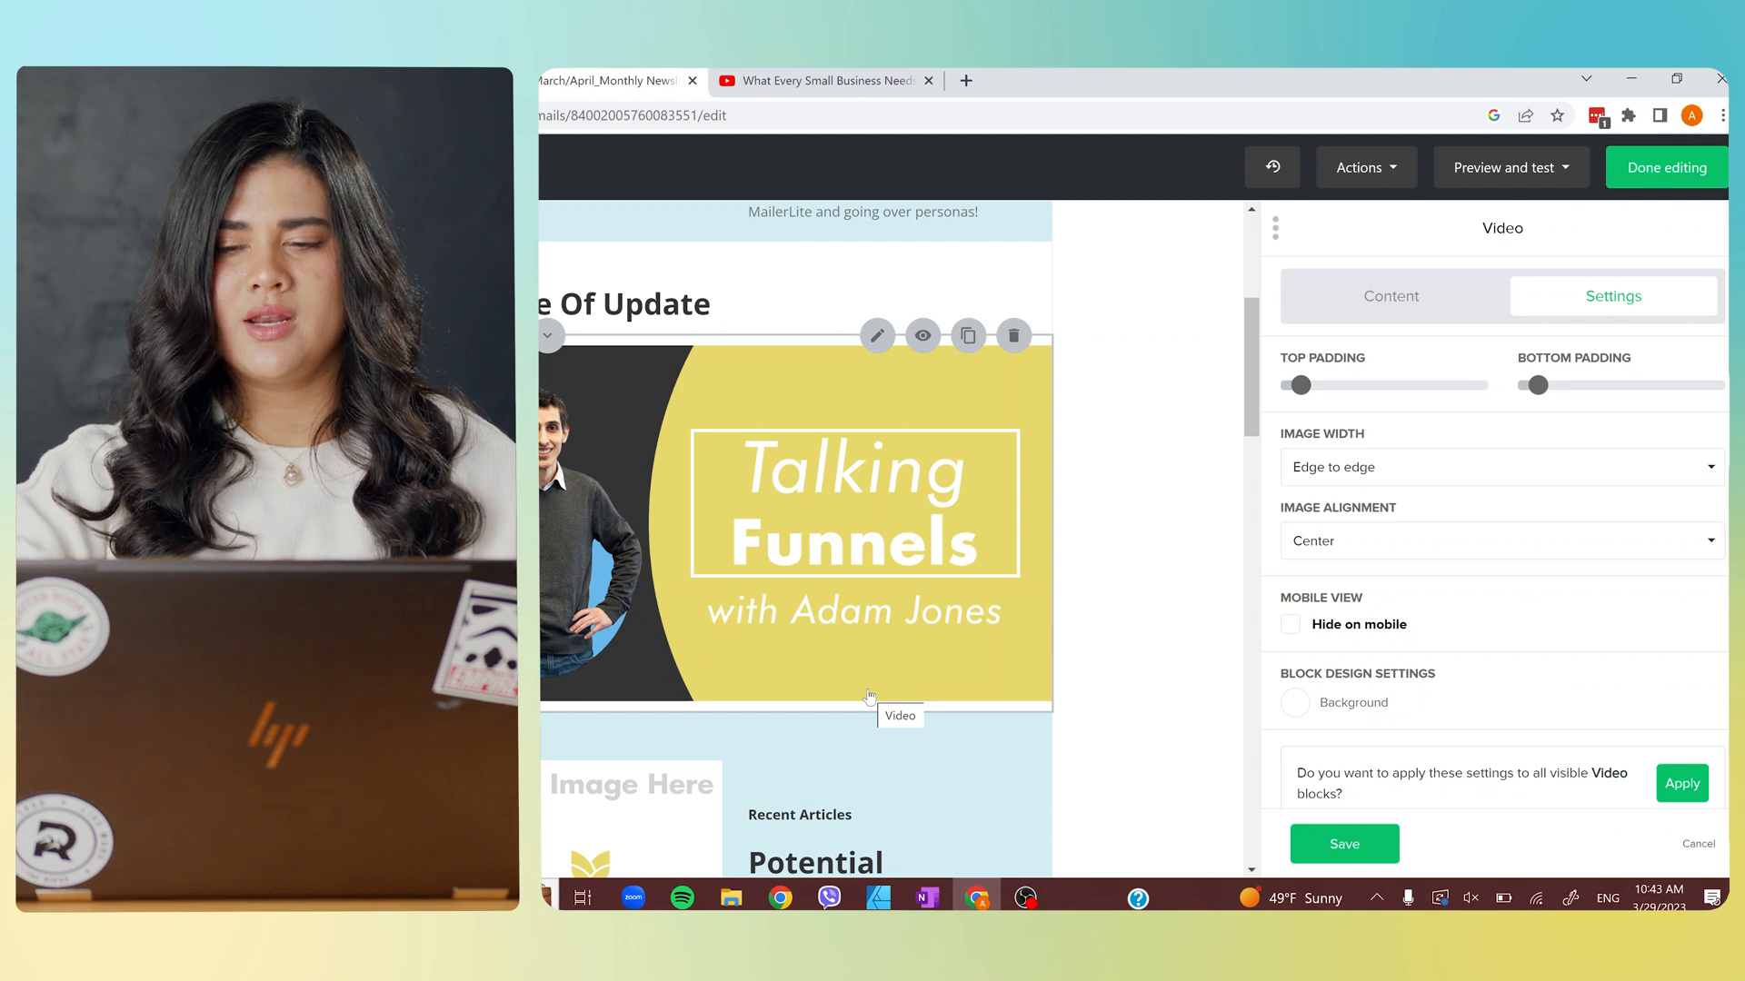
pyautogui.scroll(-1, 1358, 709)
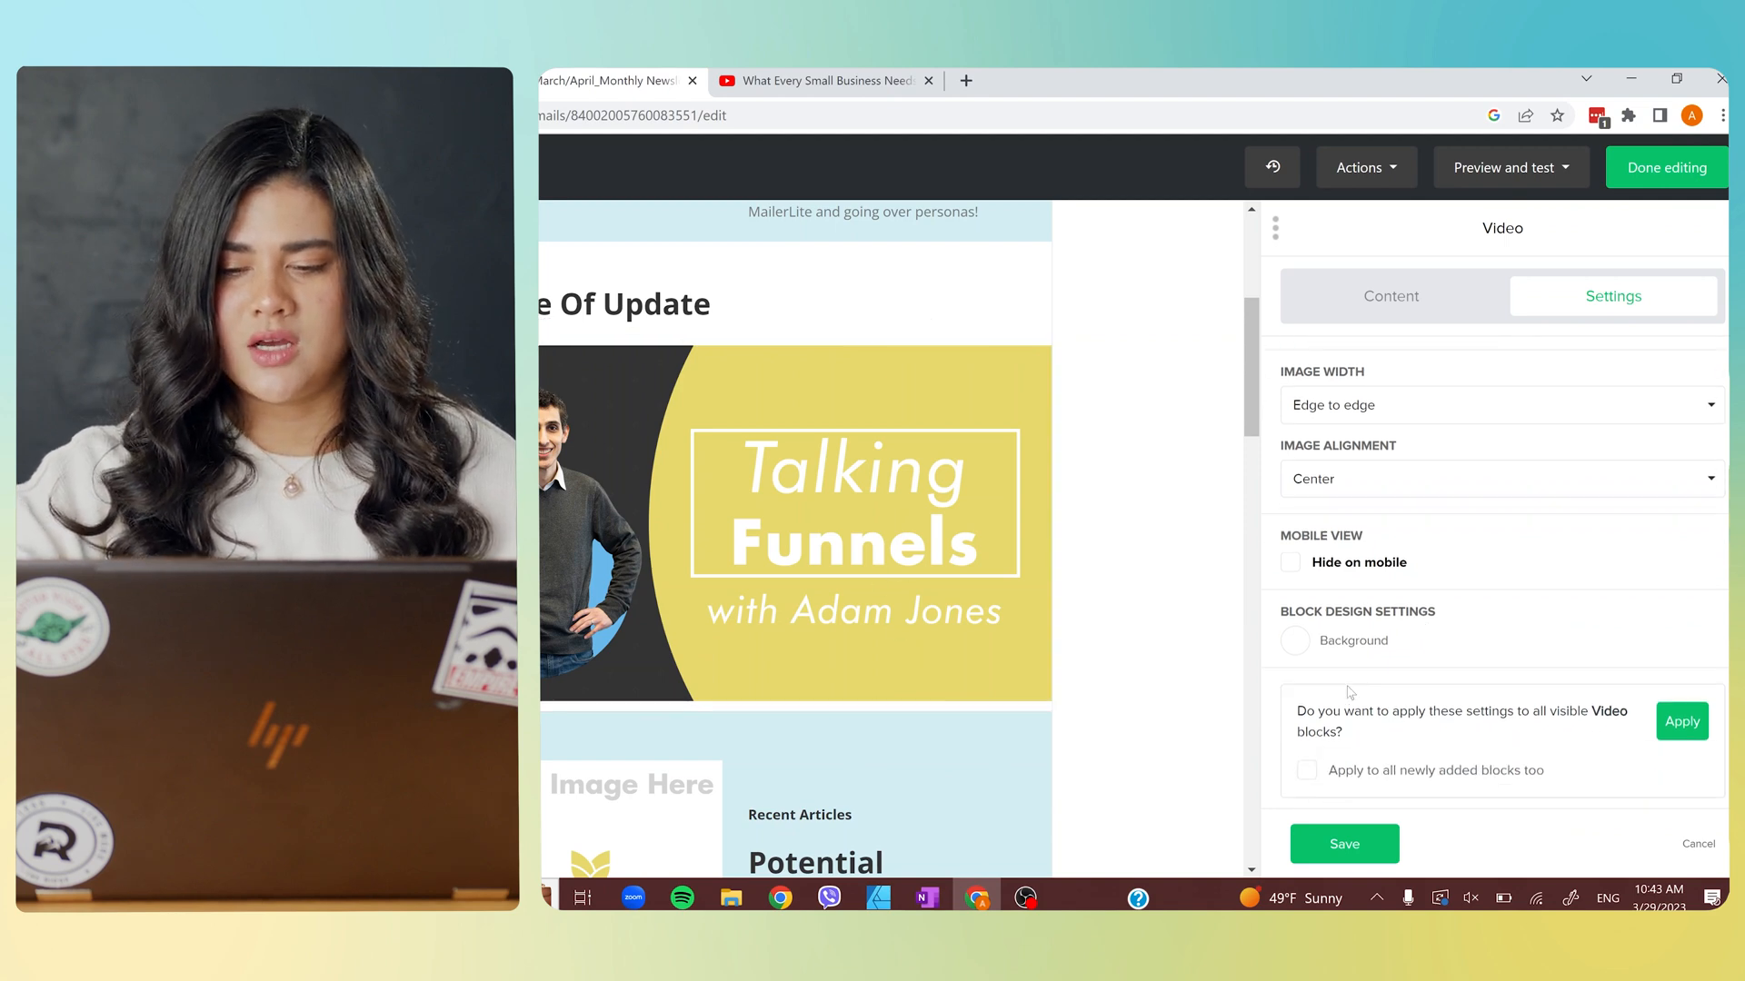
pyautogui.click(1360, 845)
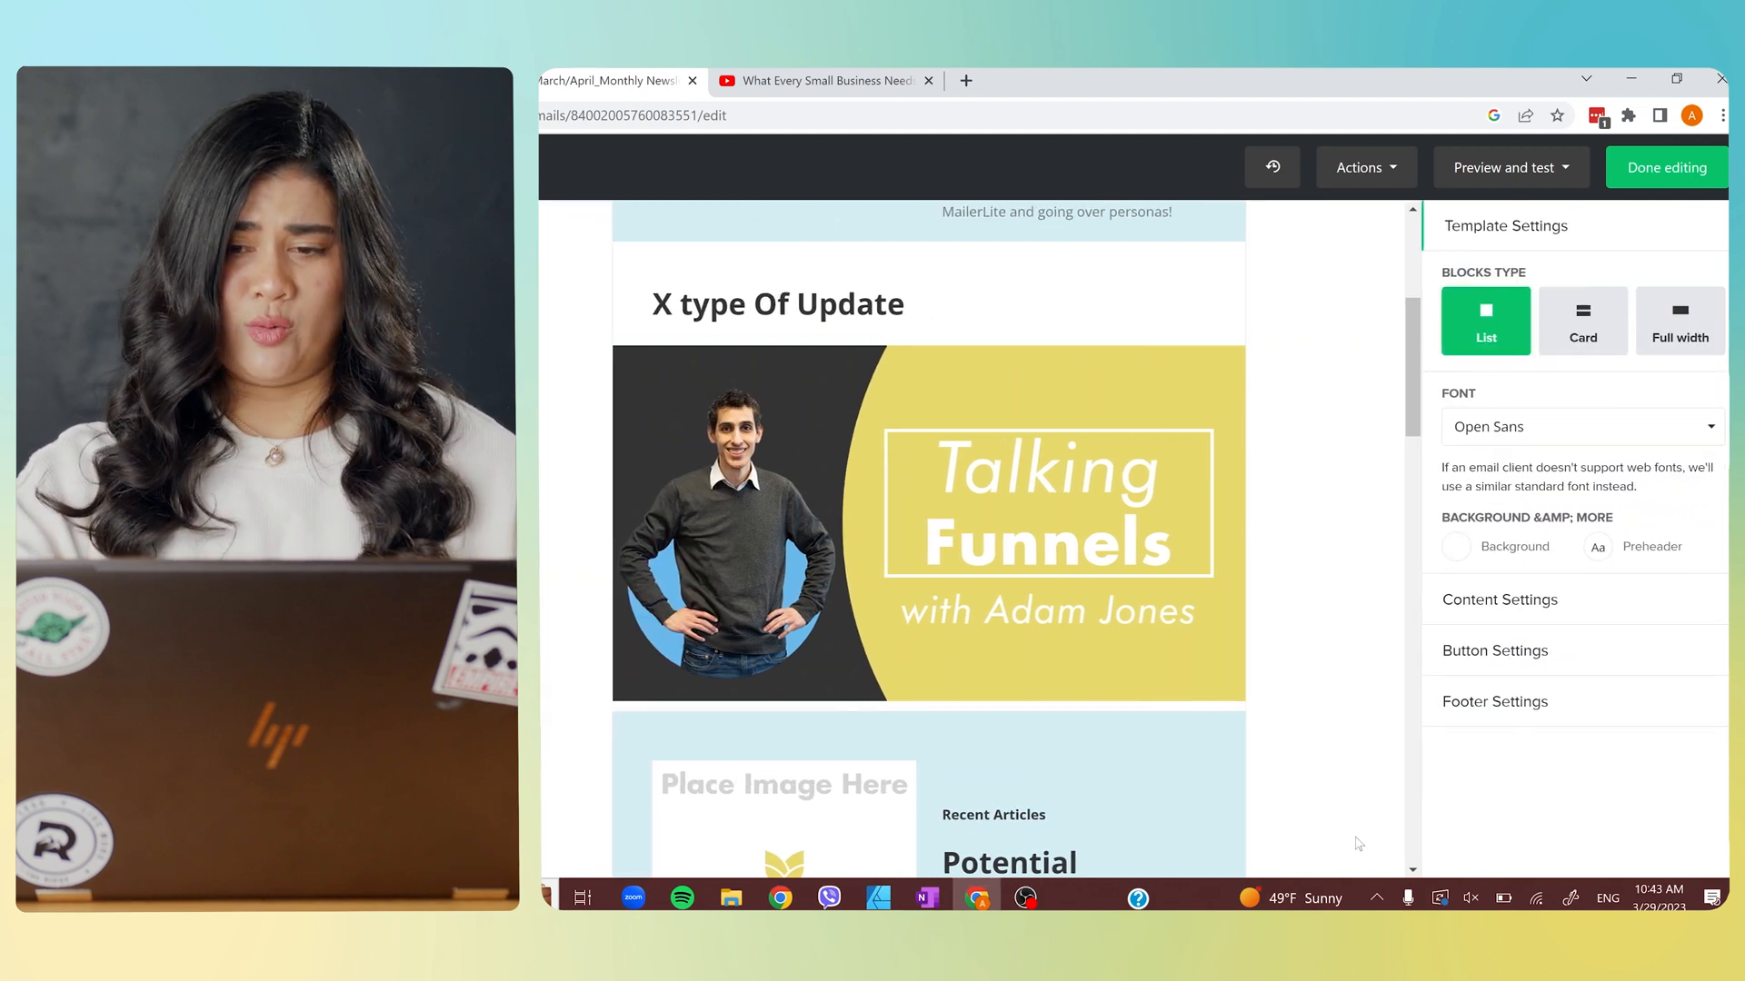
pyautogui.moveTo(1164, 516)
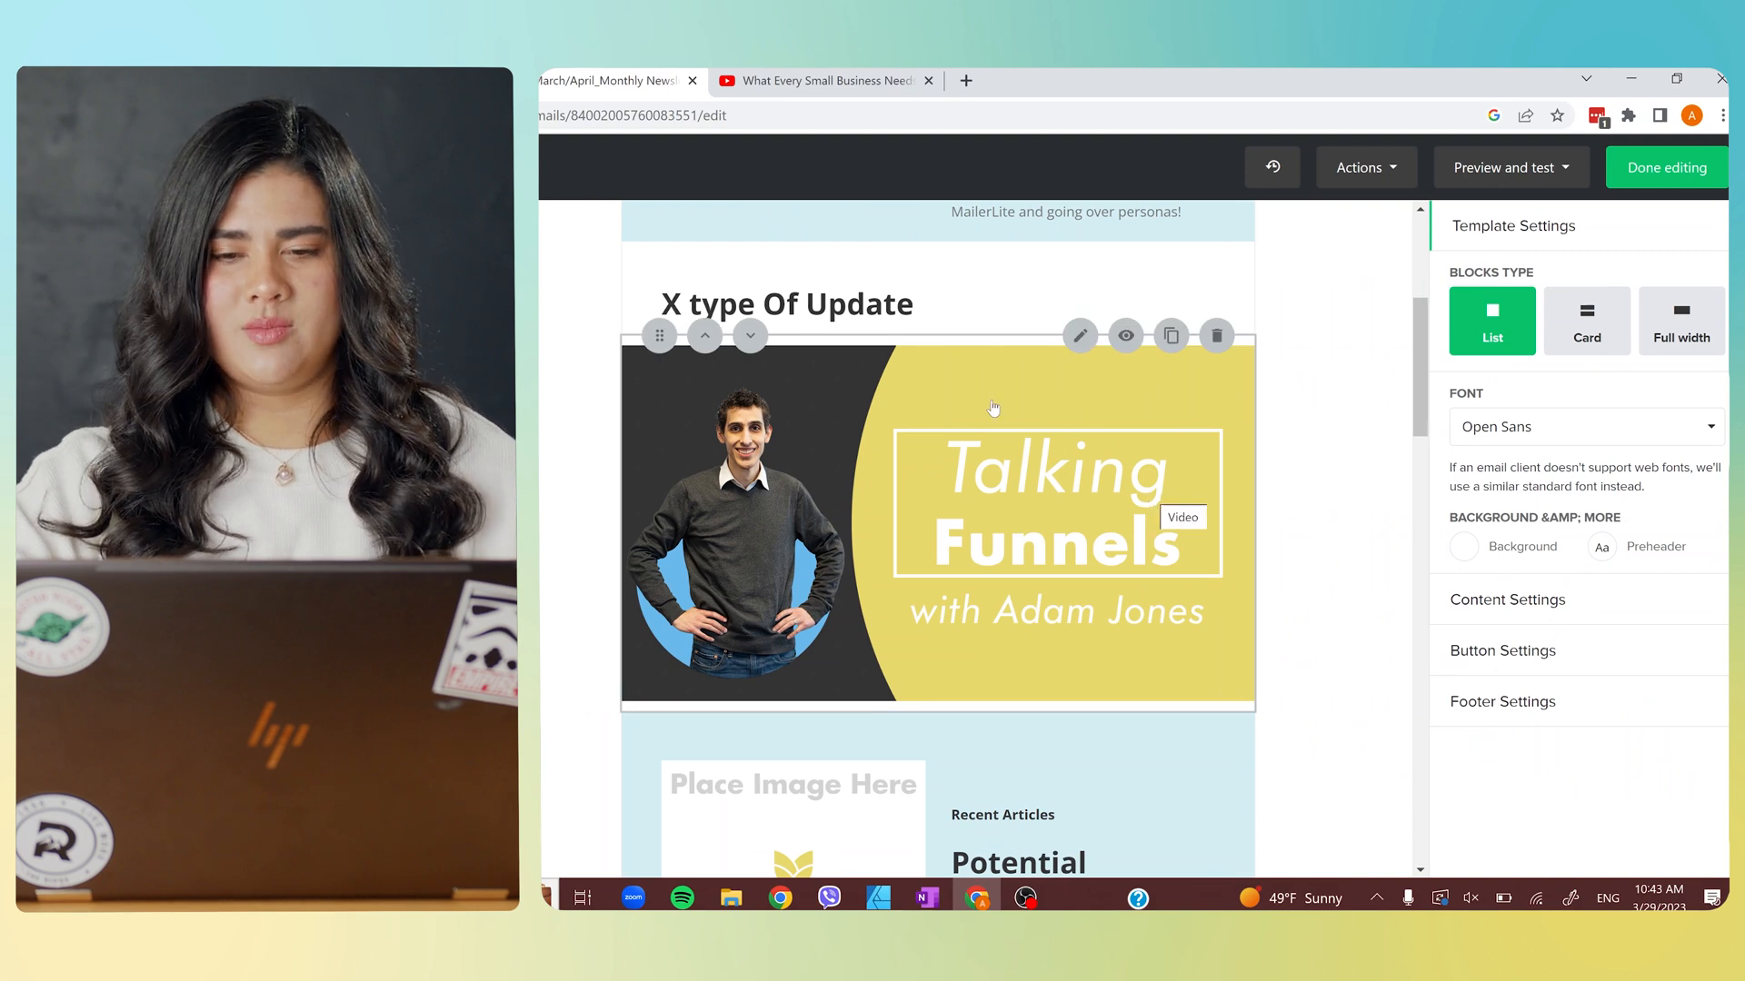
pyautogui.scroll(-1, 1315, 713)
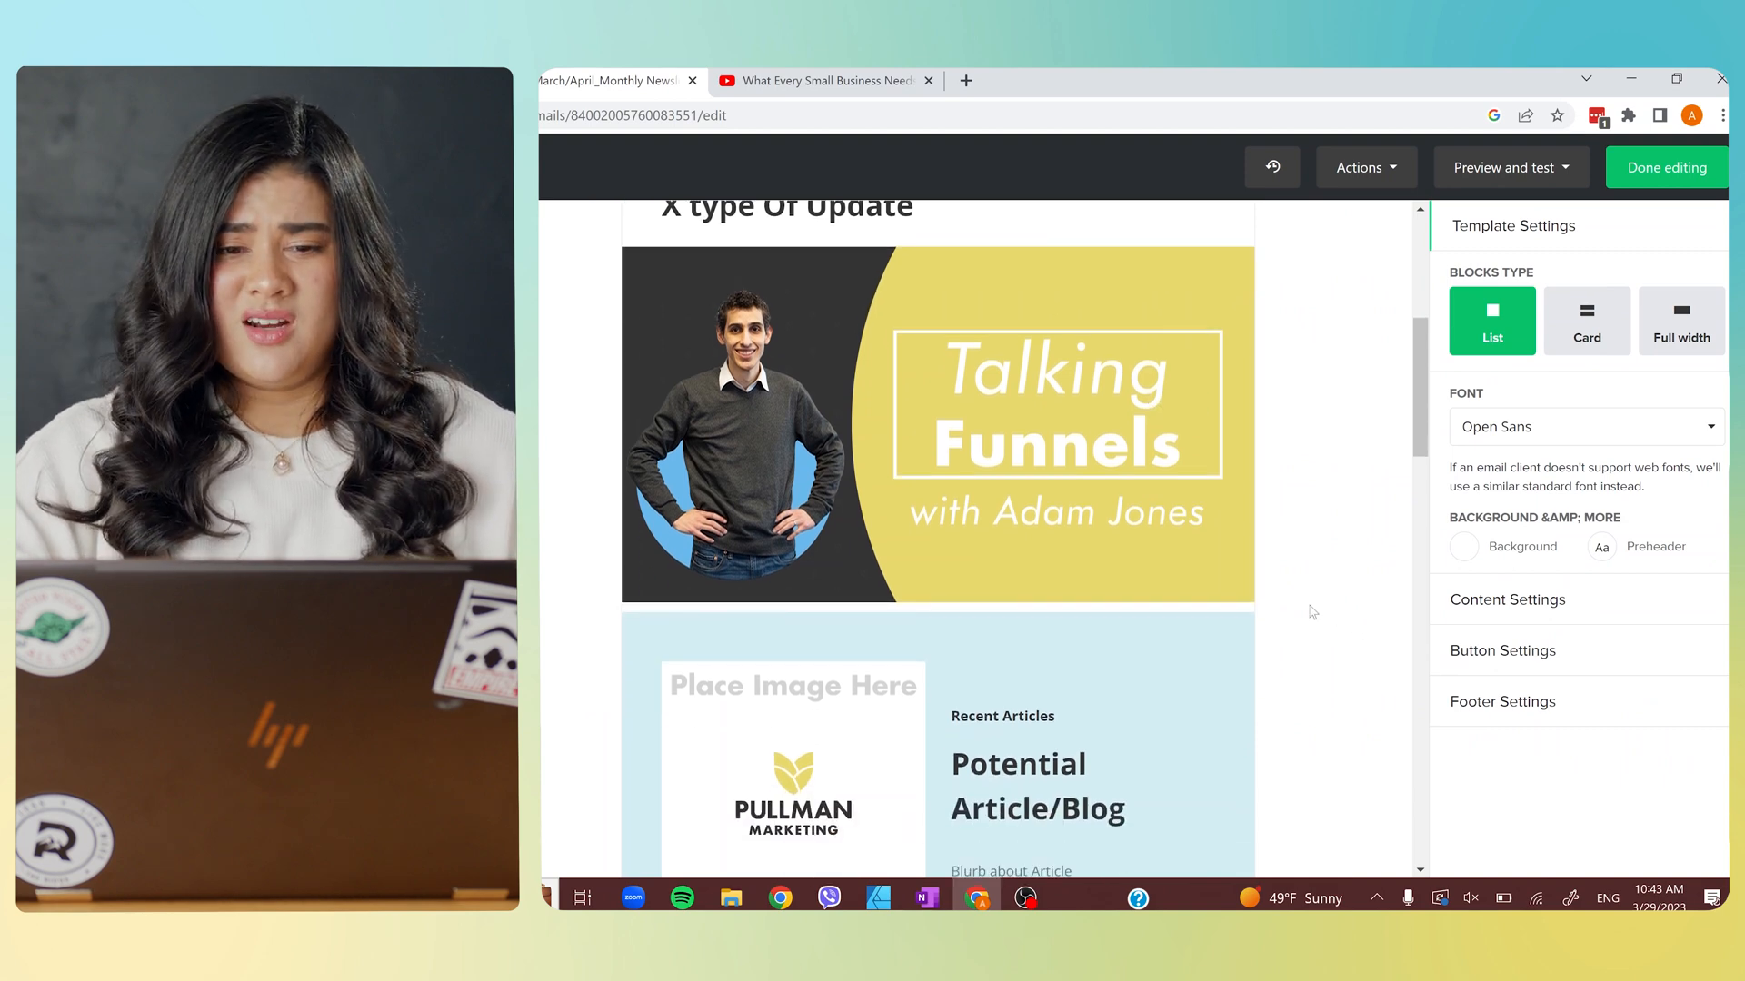
# Examine the sent January recap newsletter's preview, from the new marketing services section down to the catch-up video section.
pyautogui.moveTo(1203, 453)
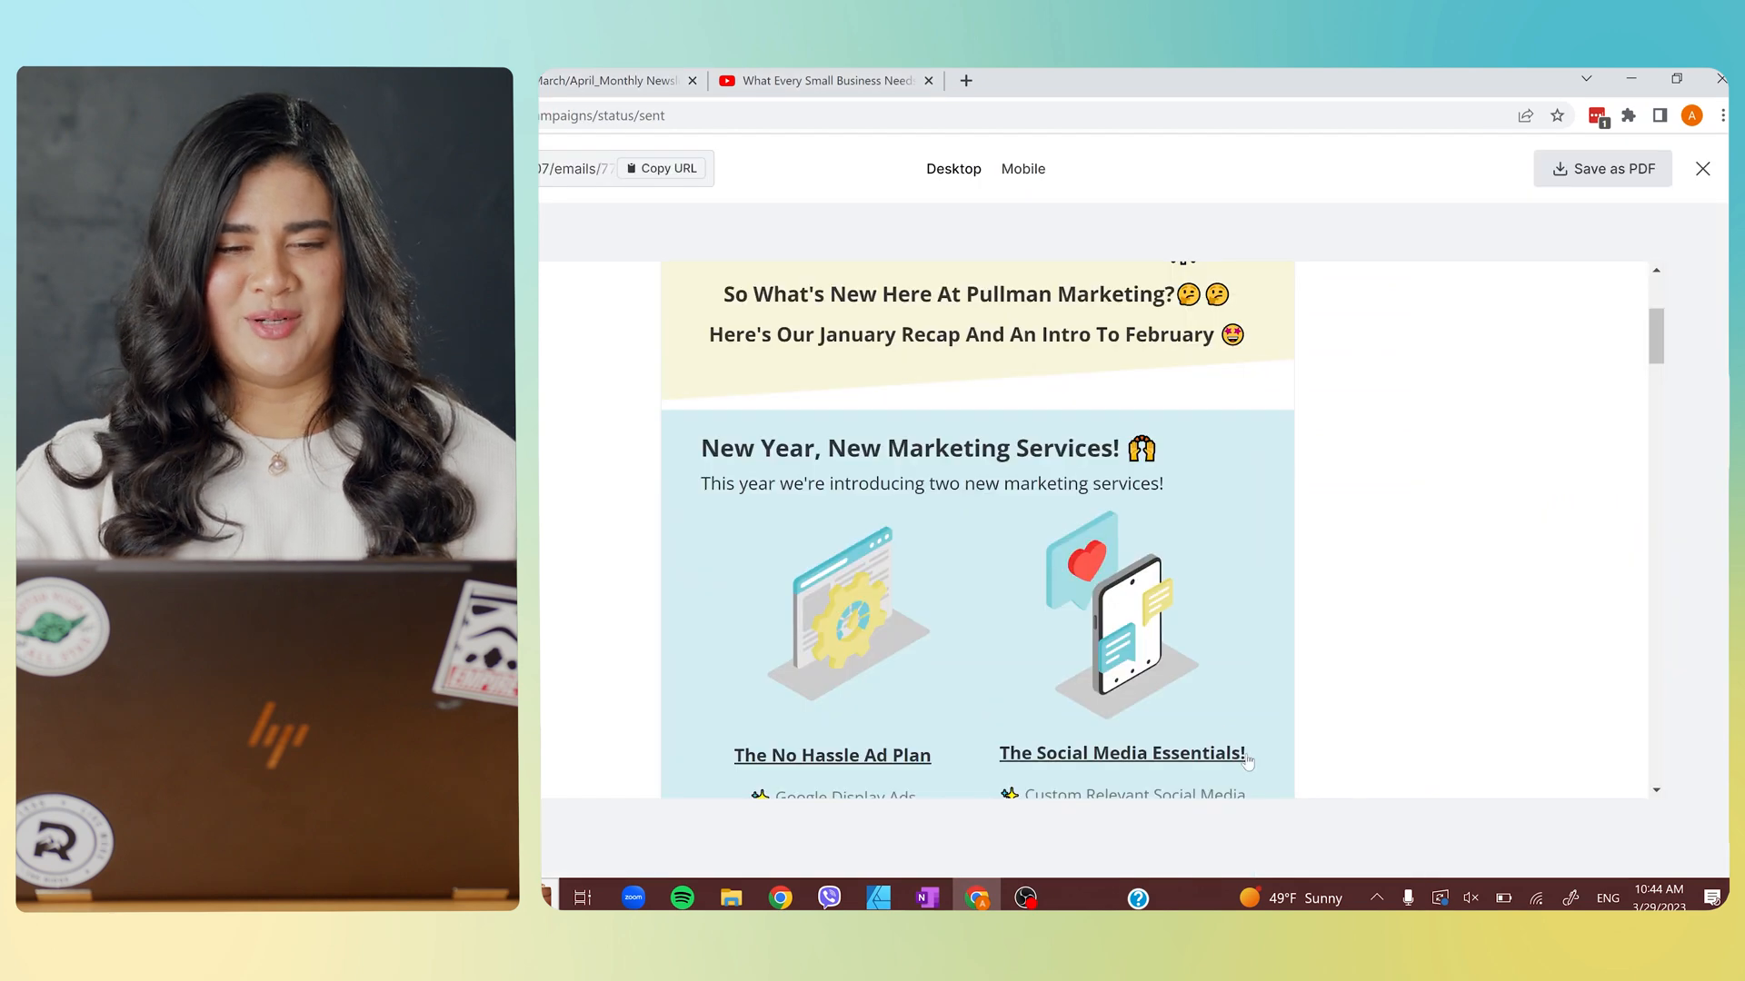
pyautogui.scroll(-1, 1247, 763)
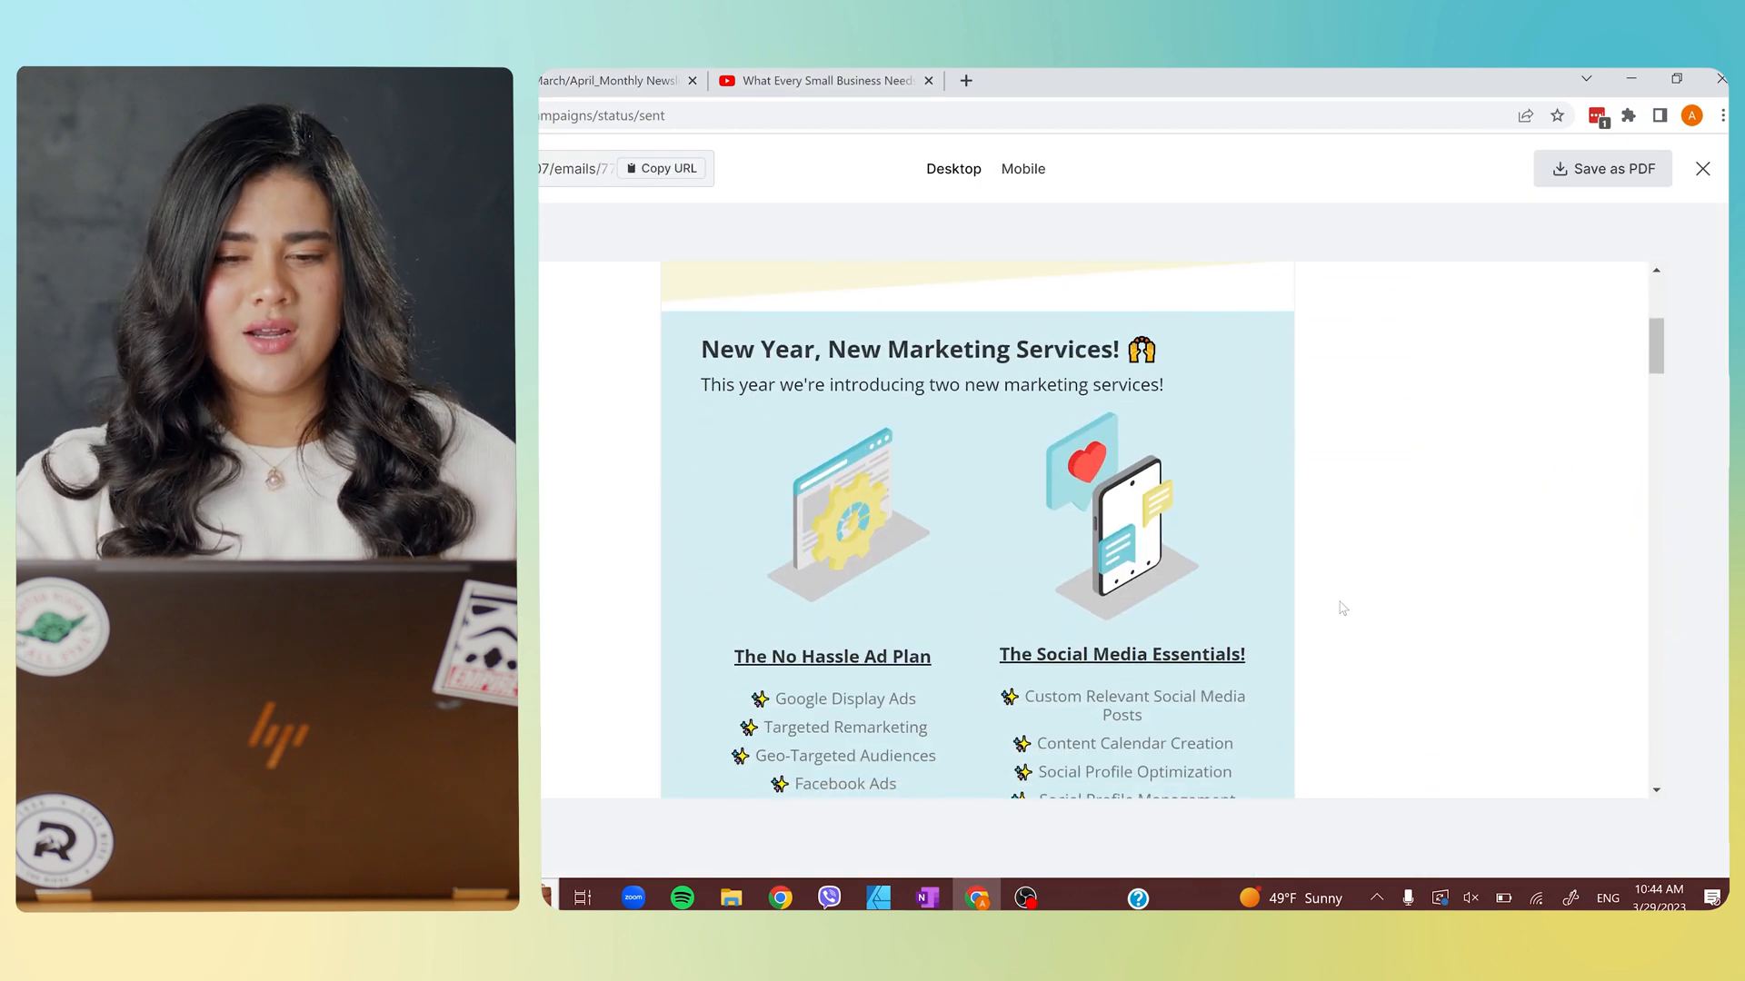
pyautogui.scroll(-1, 1345, 605)
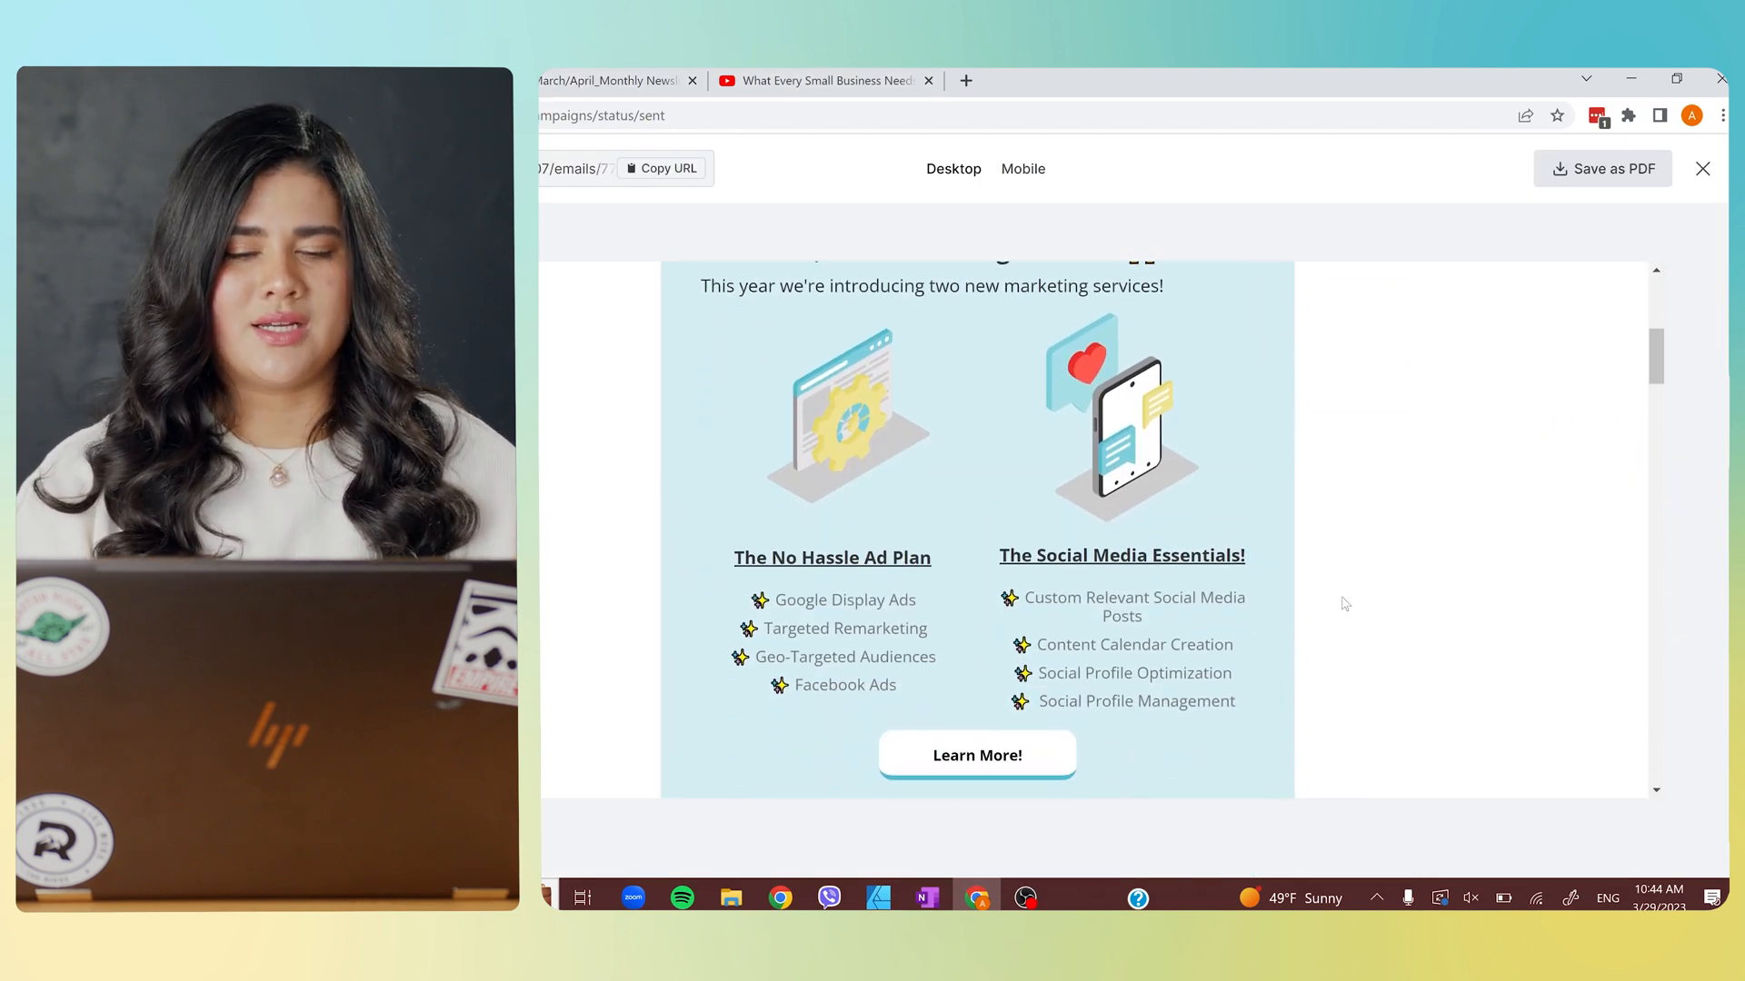
pyautogui.scroll(-3, 1344, 604)
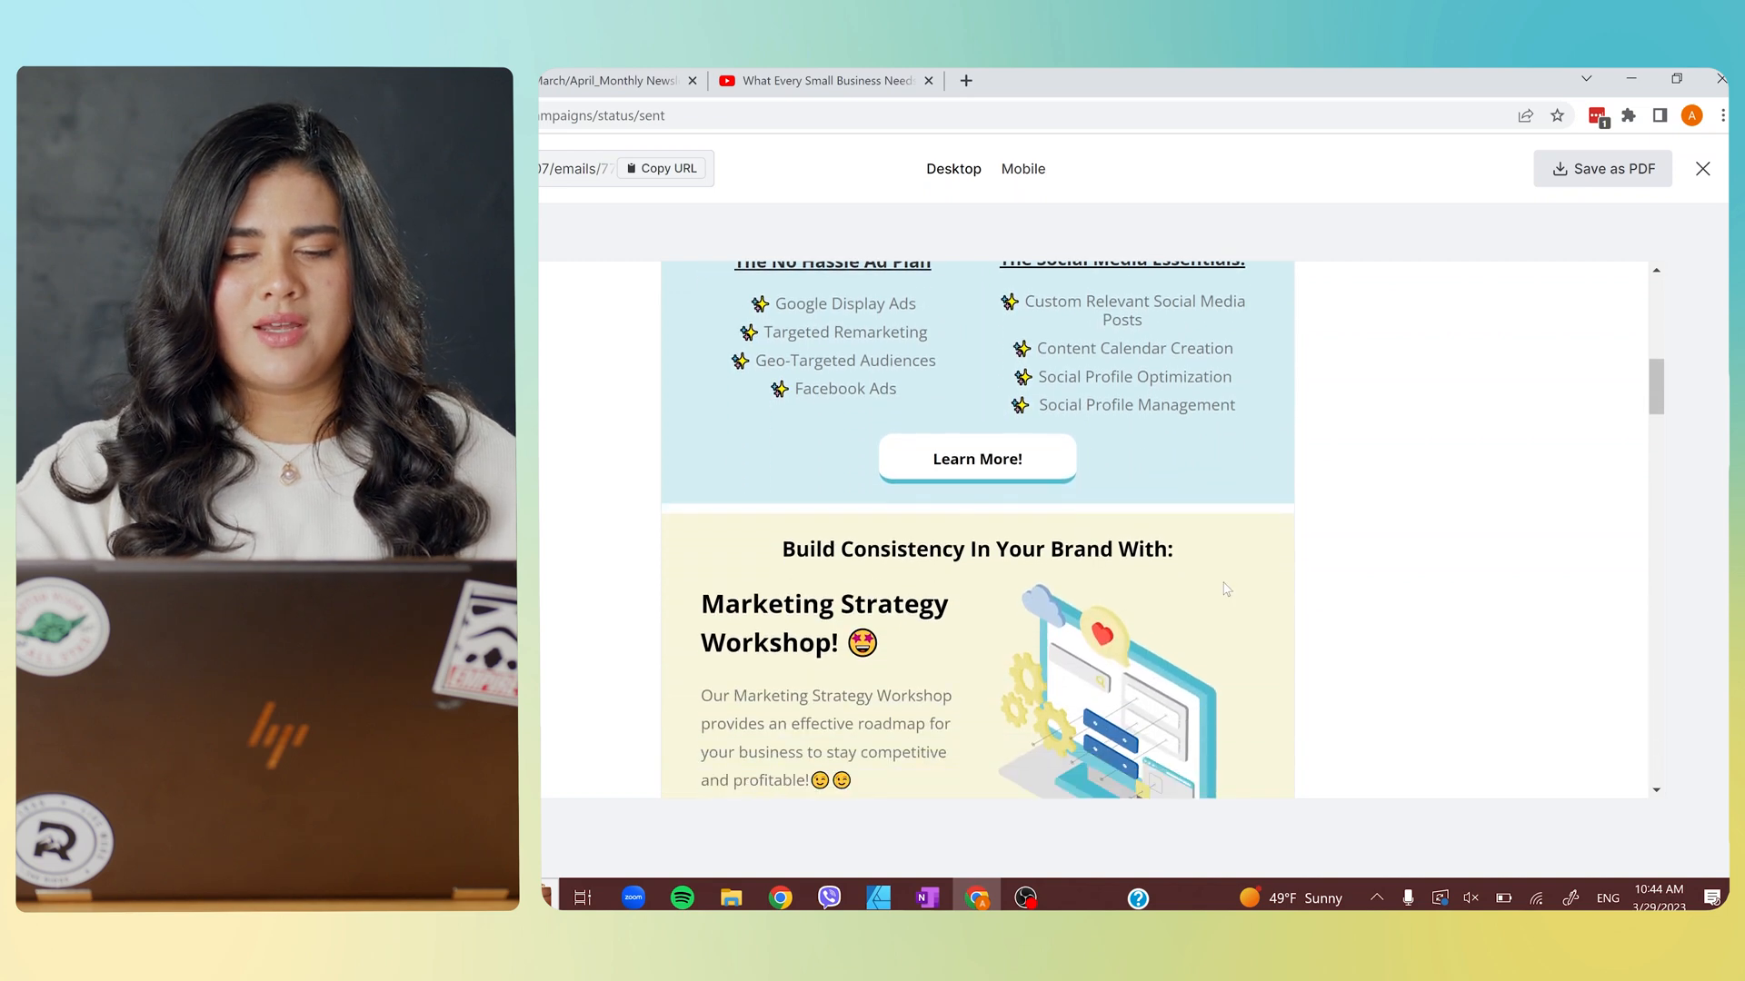
pyautogui.scroll(-1, 1245, 534)
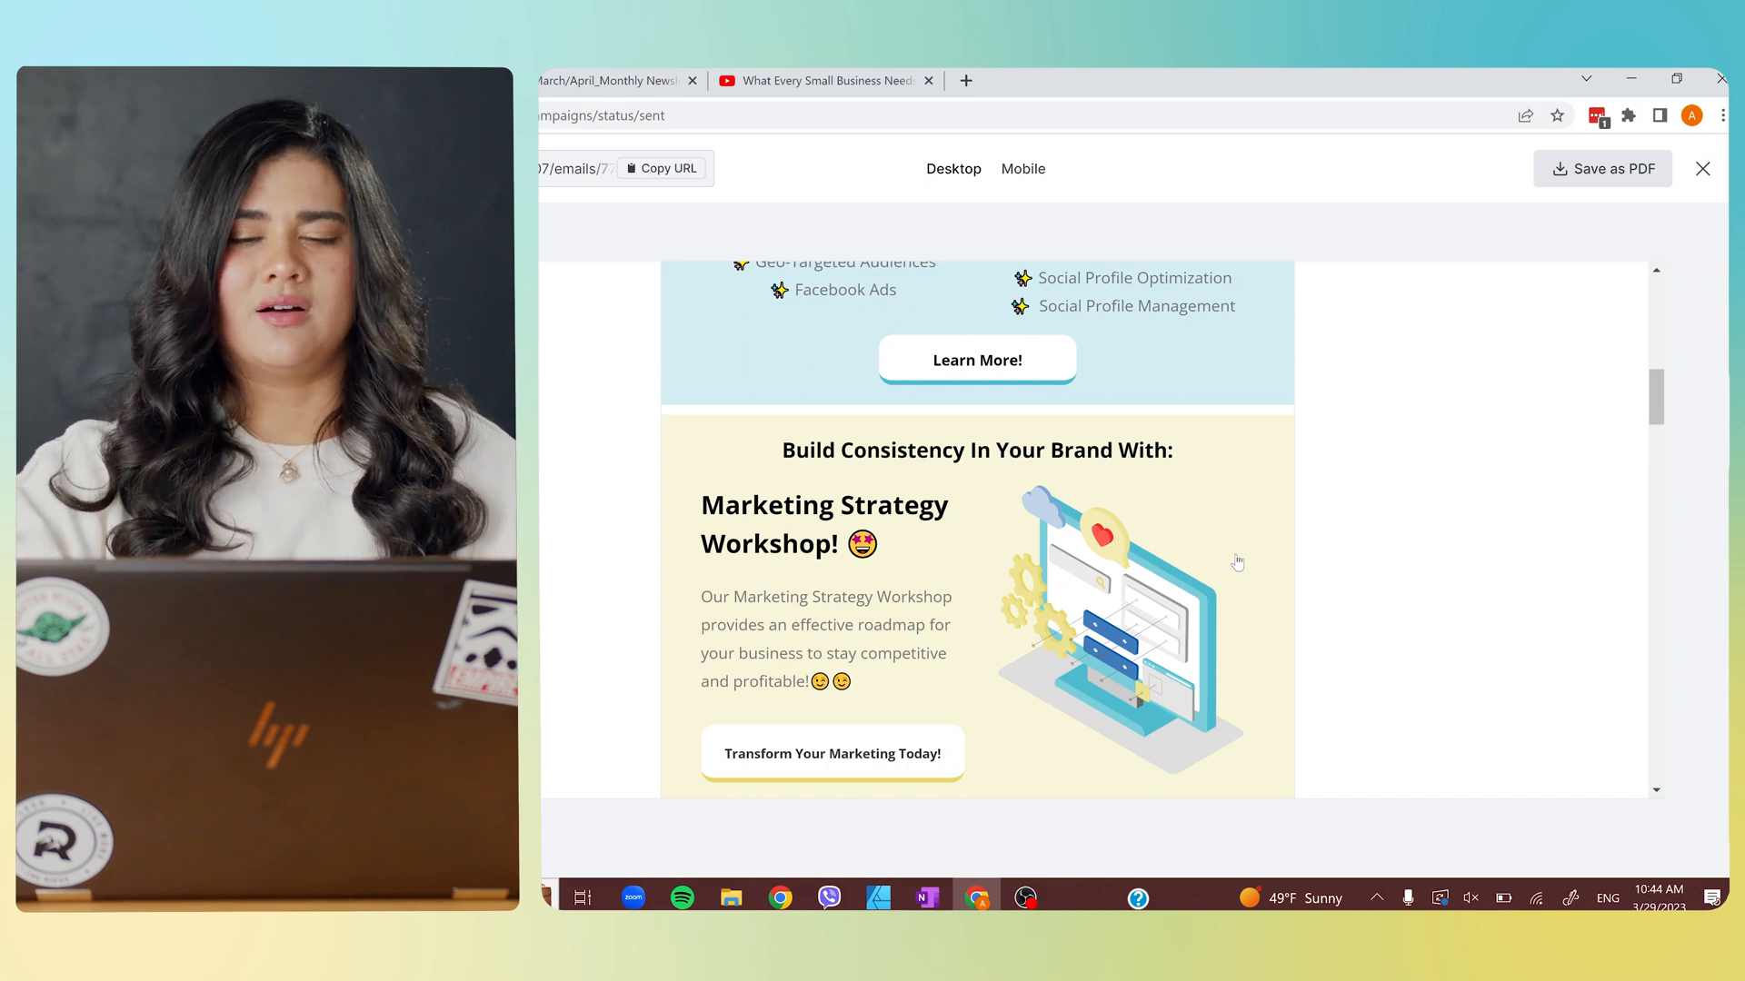
pyautogui.scroll(-2, 1457, 500)
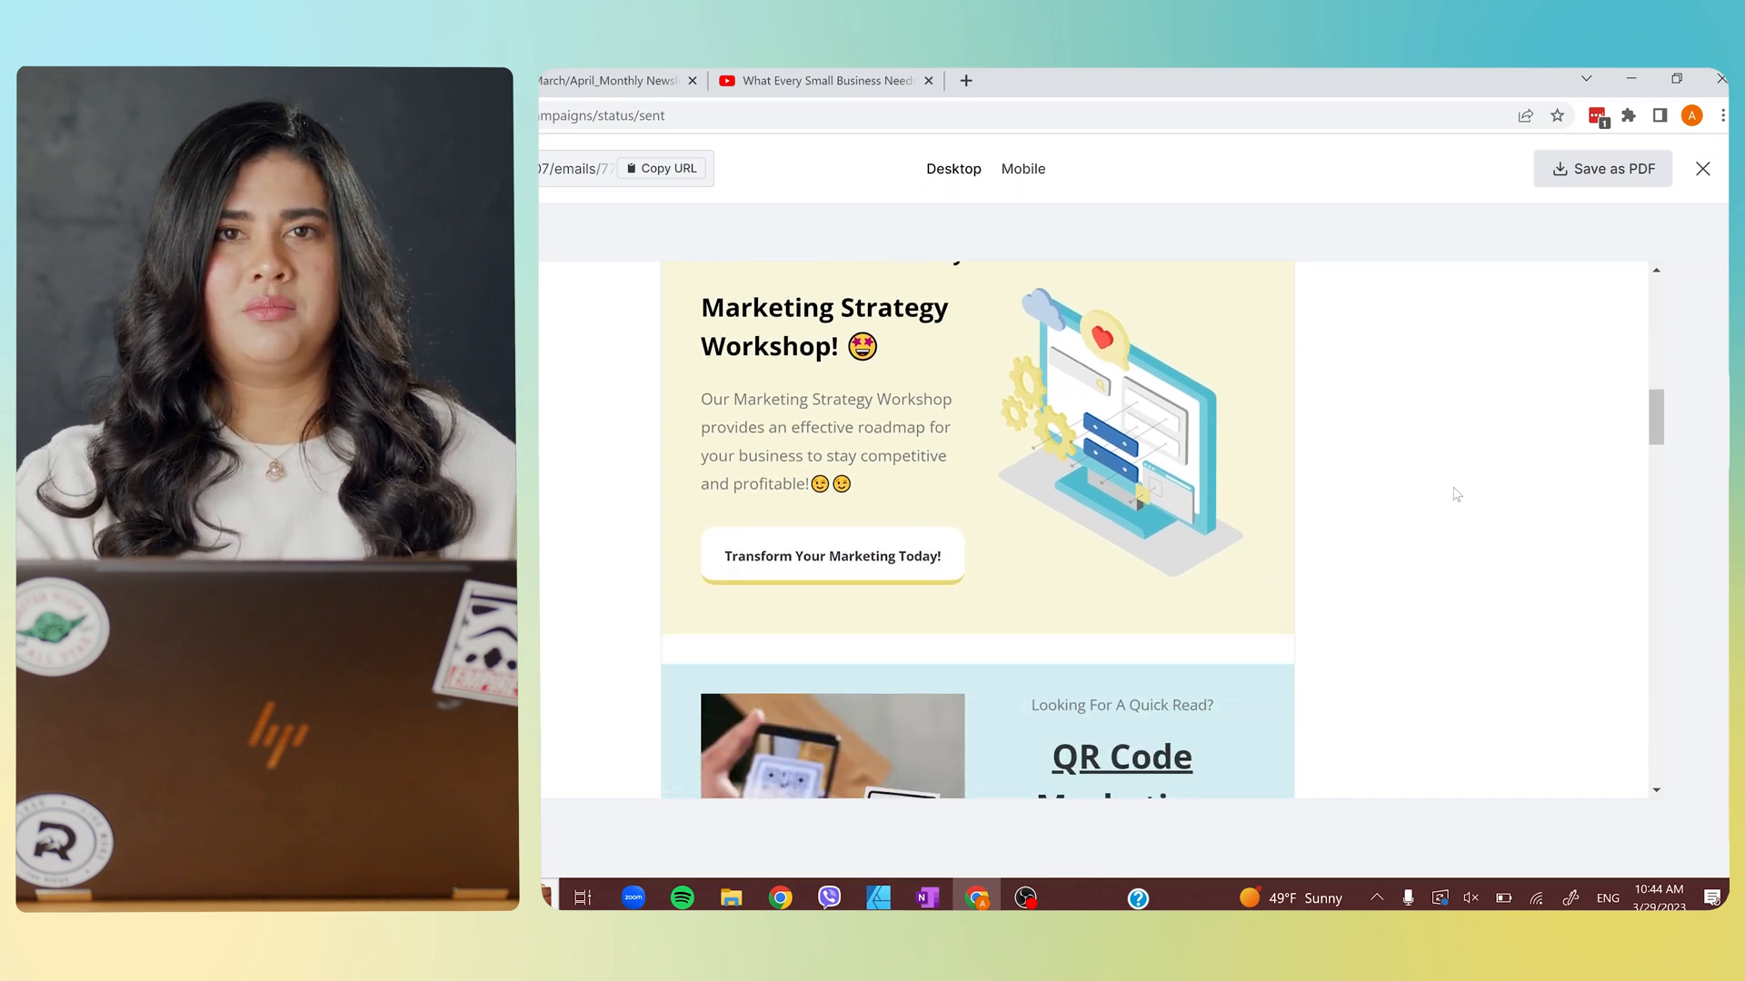
pyautogui.scroll(-1, 1467, 505)
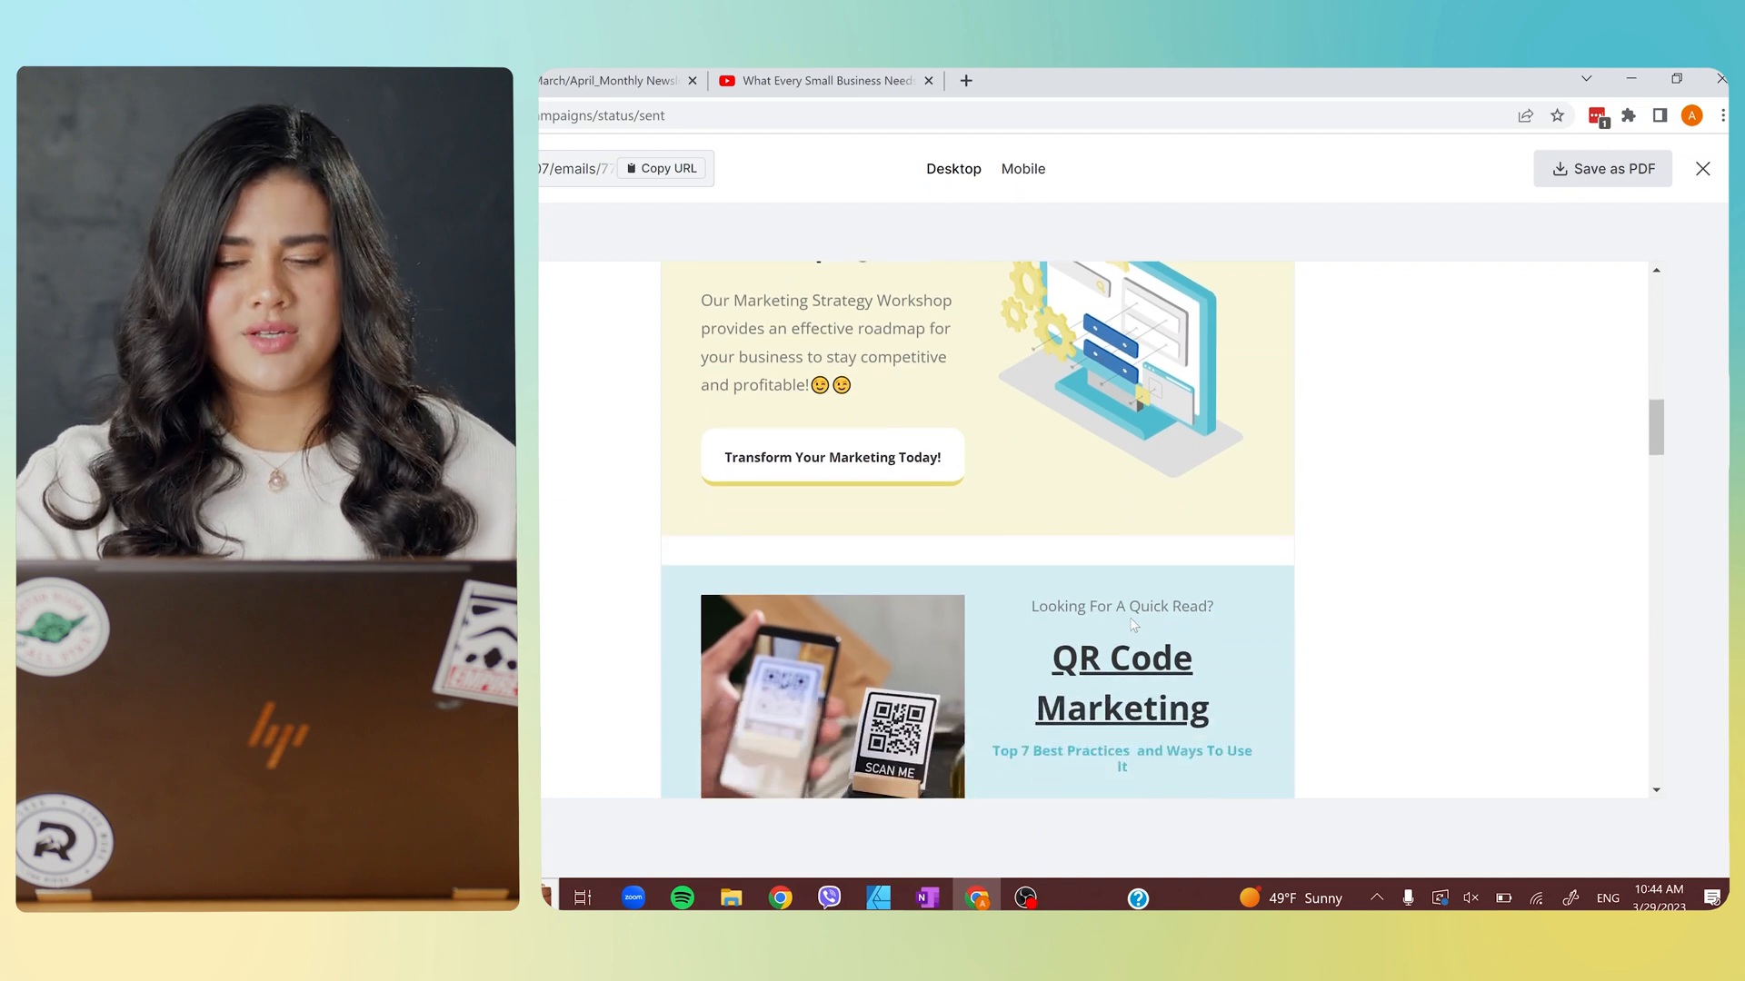
pyautogui.scroll(-3, 1082, 645)
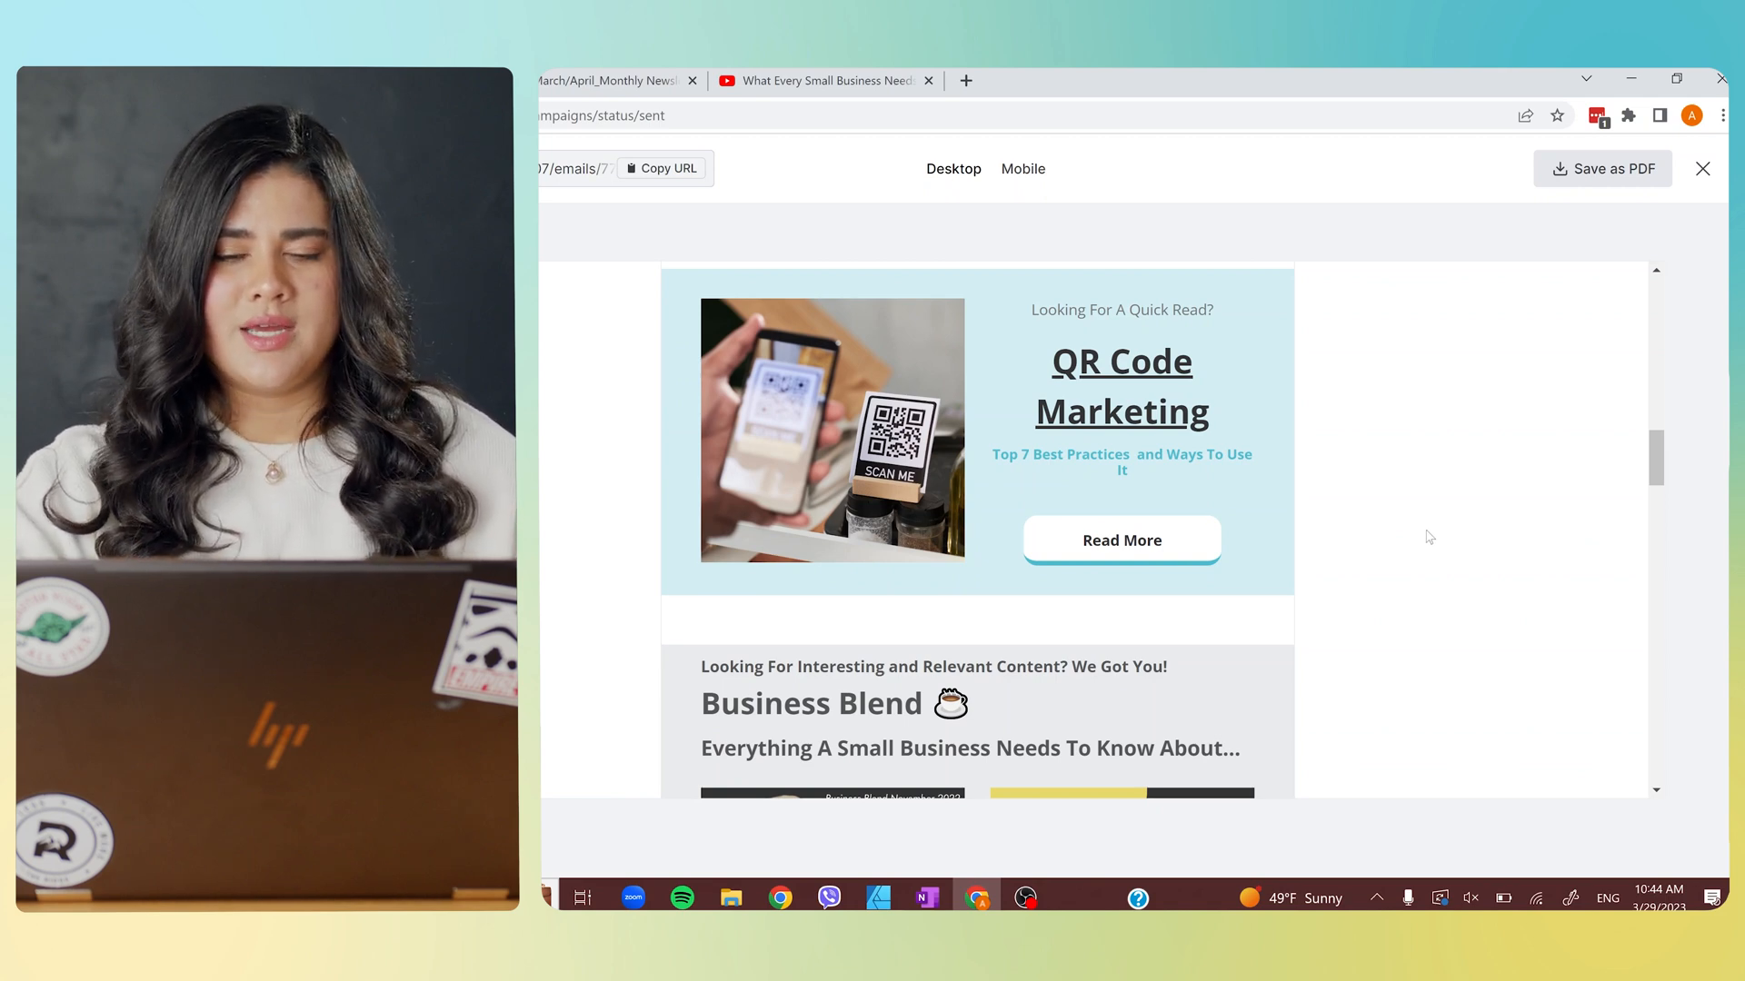
pyautogui.scroll(-3, 1402, 536)
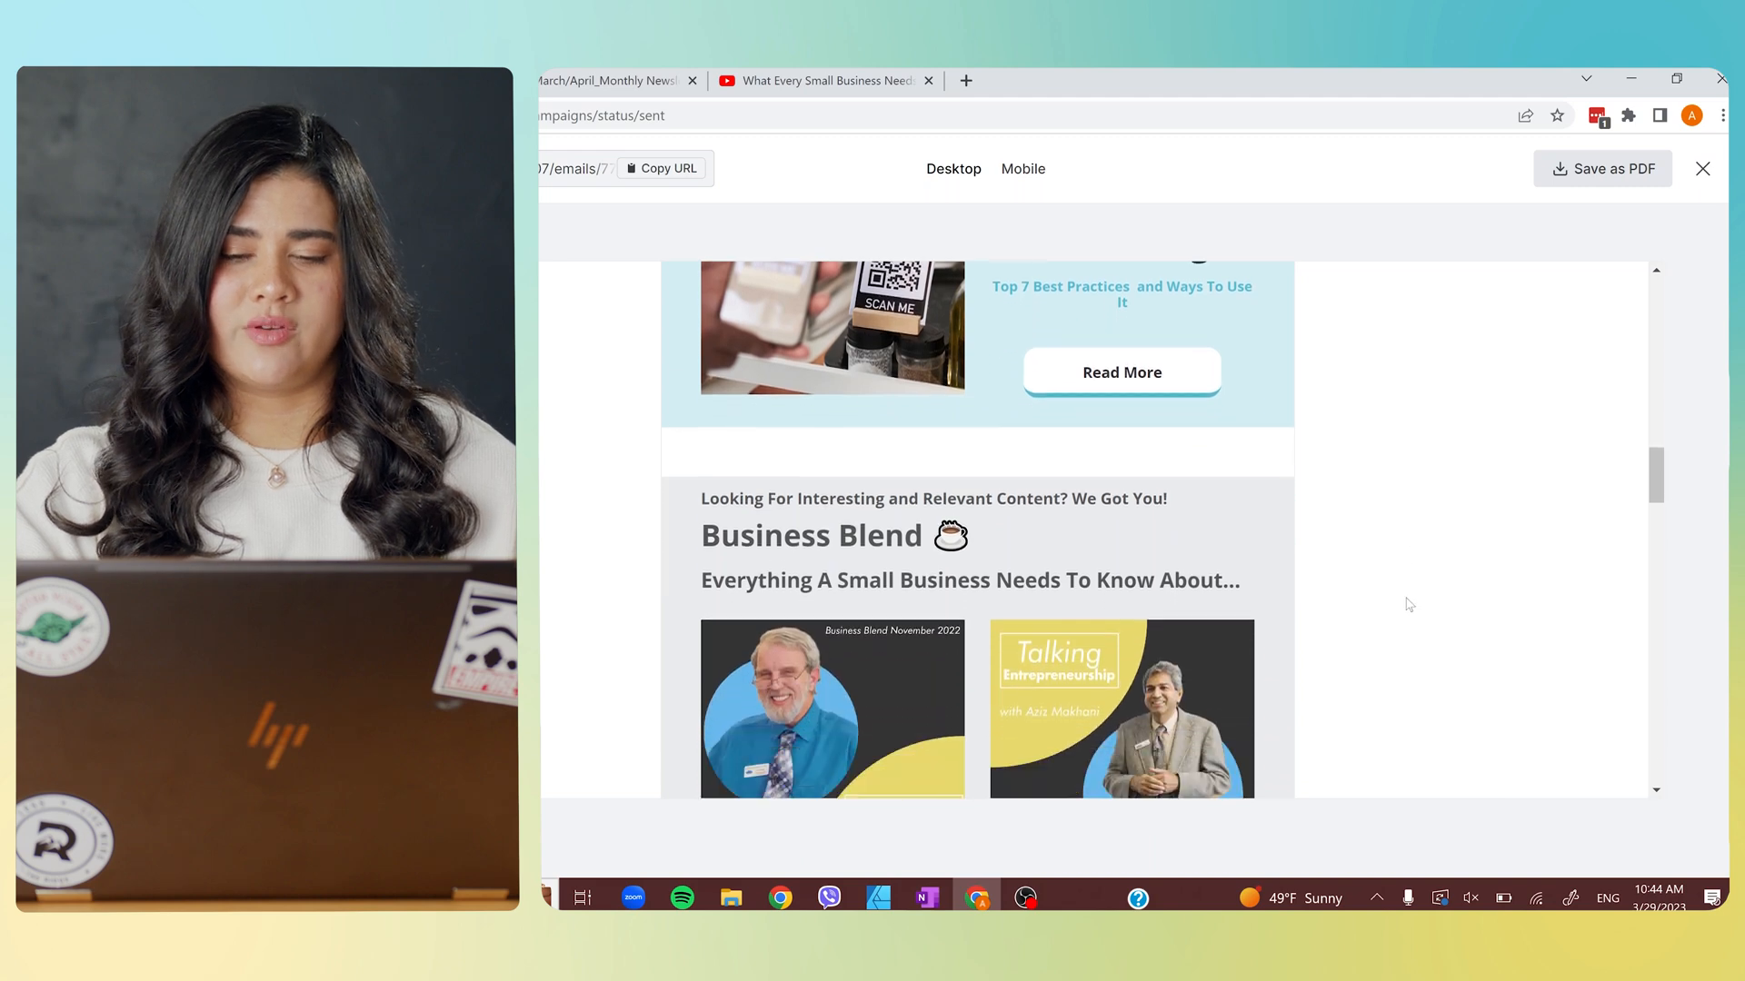
pyautogui.scroll(-1, 1403, 572)
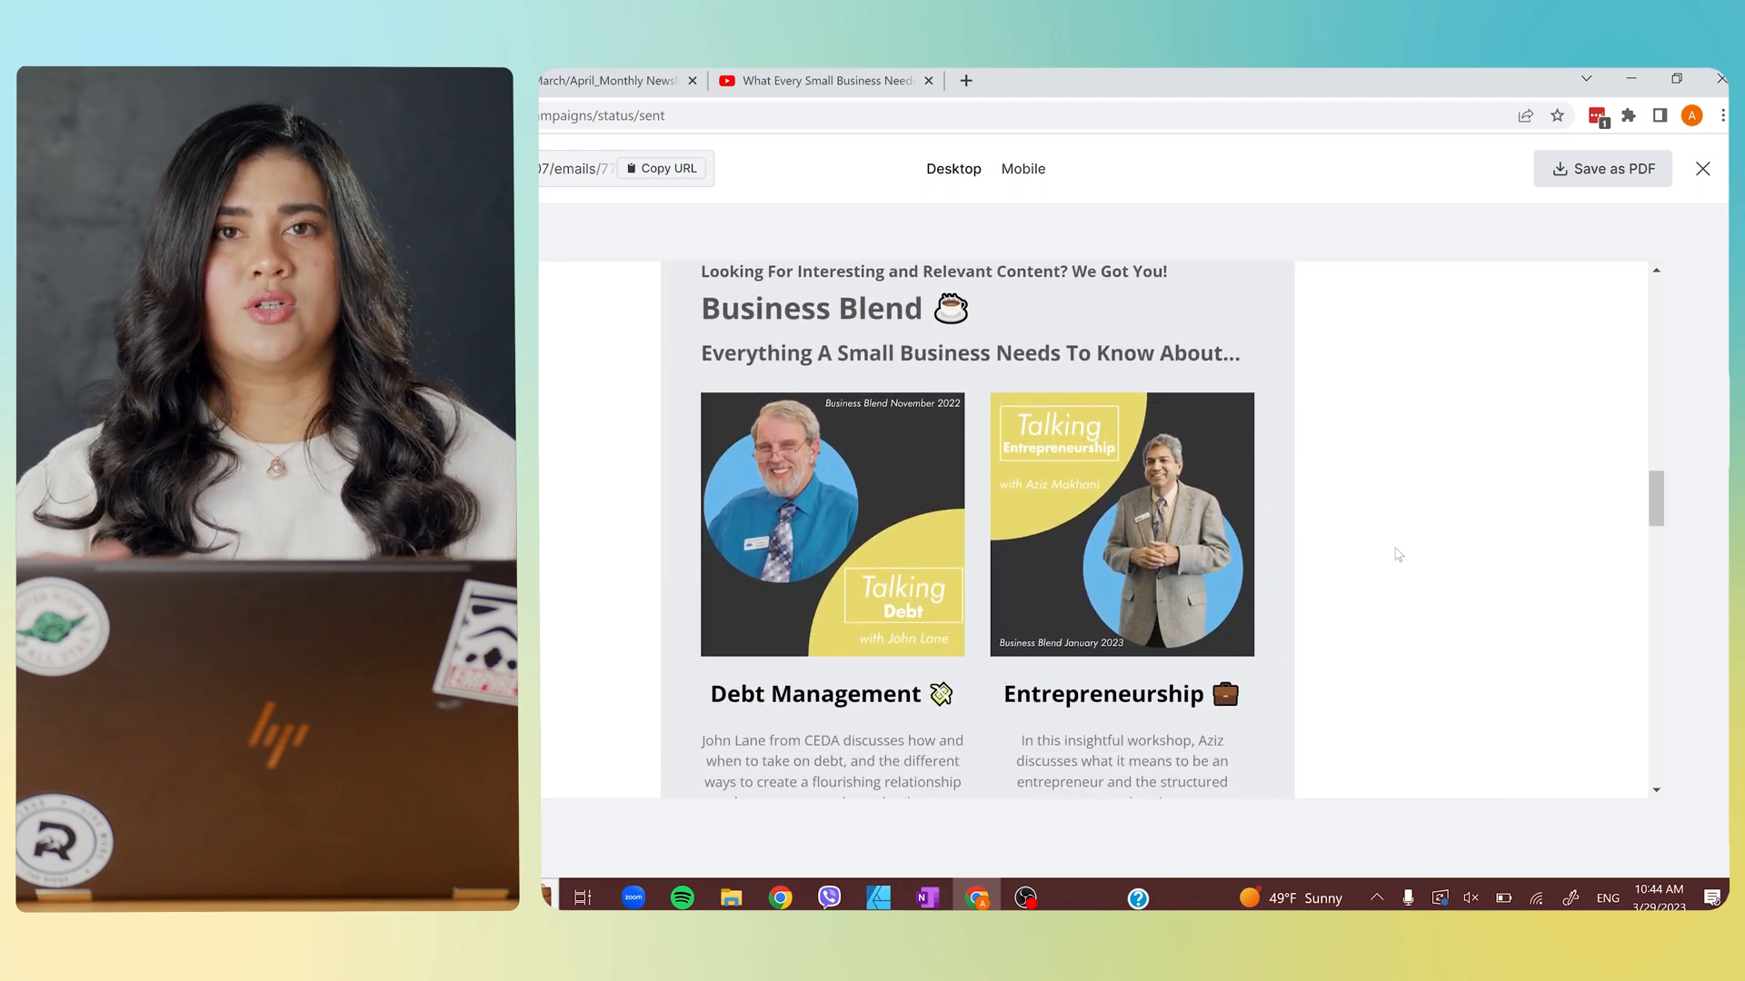
pyautogui.scroll(-2, 1397, 555)
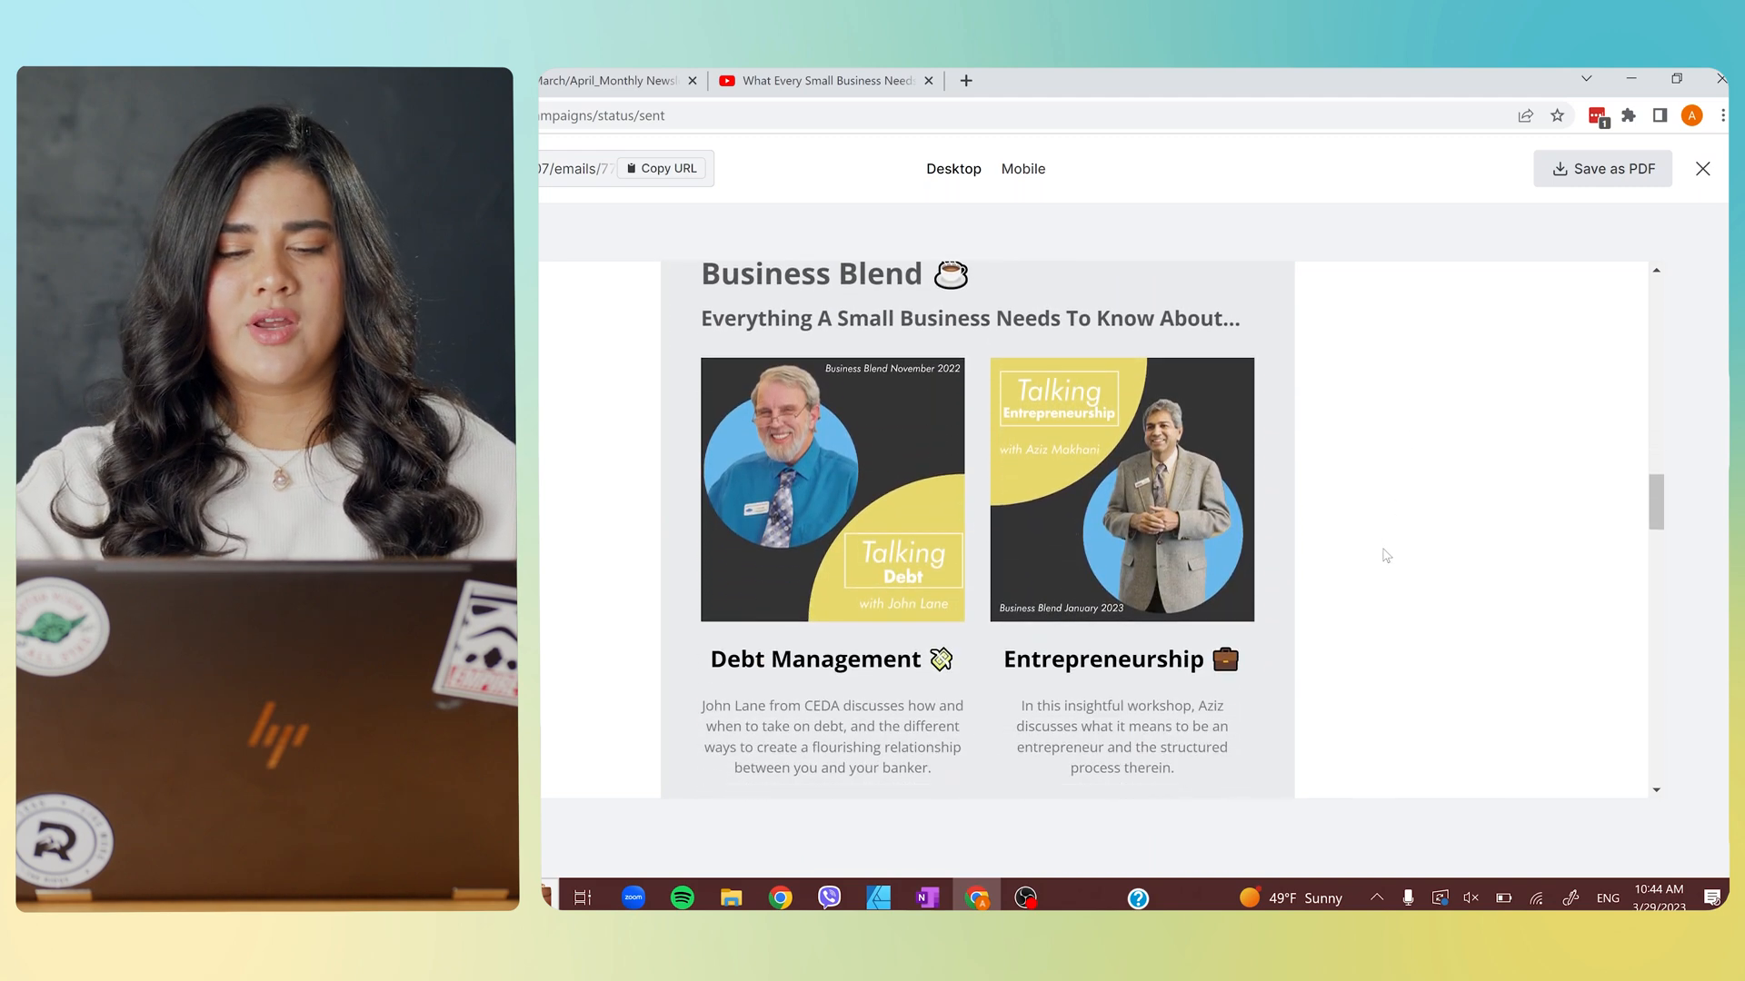
pyautogui.scroll(-1, 1387, 555)
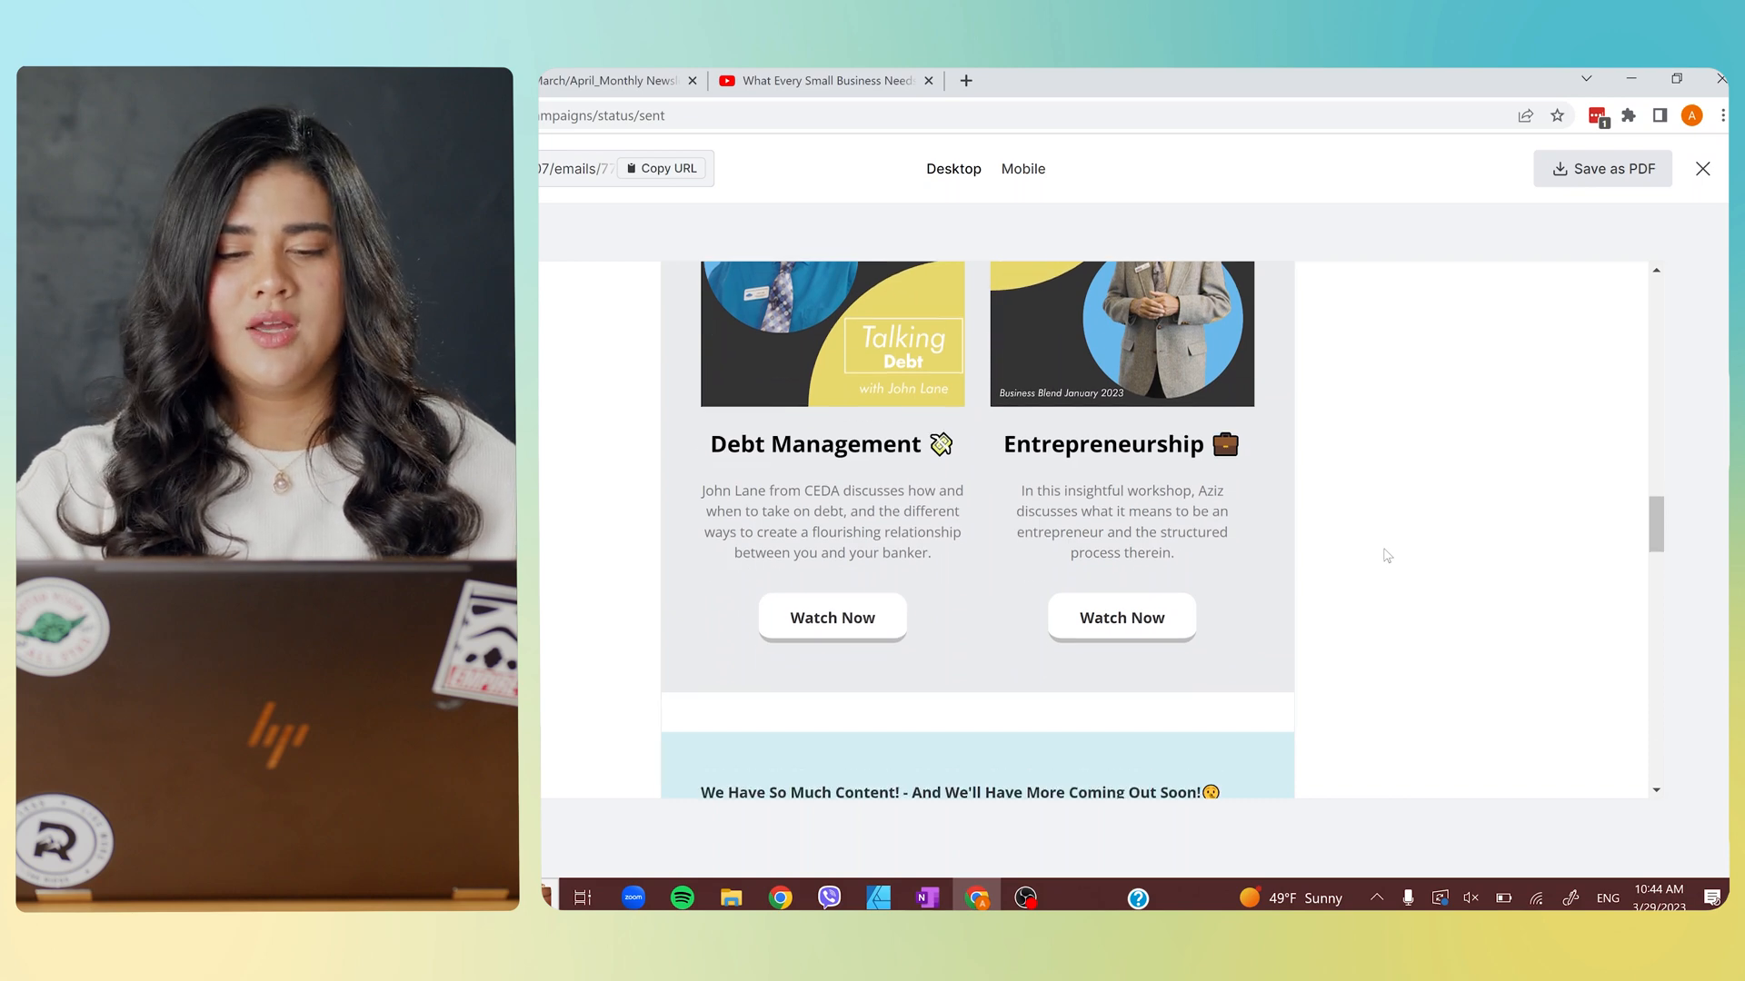
pyautogui.scroll(-3, 1241, 562)
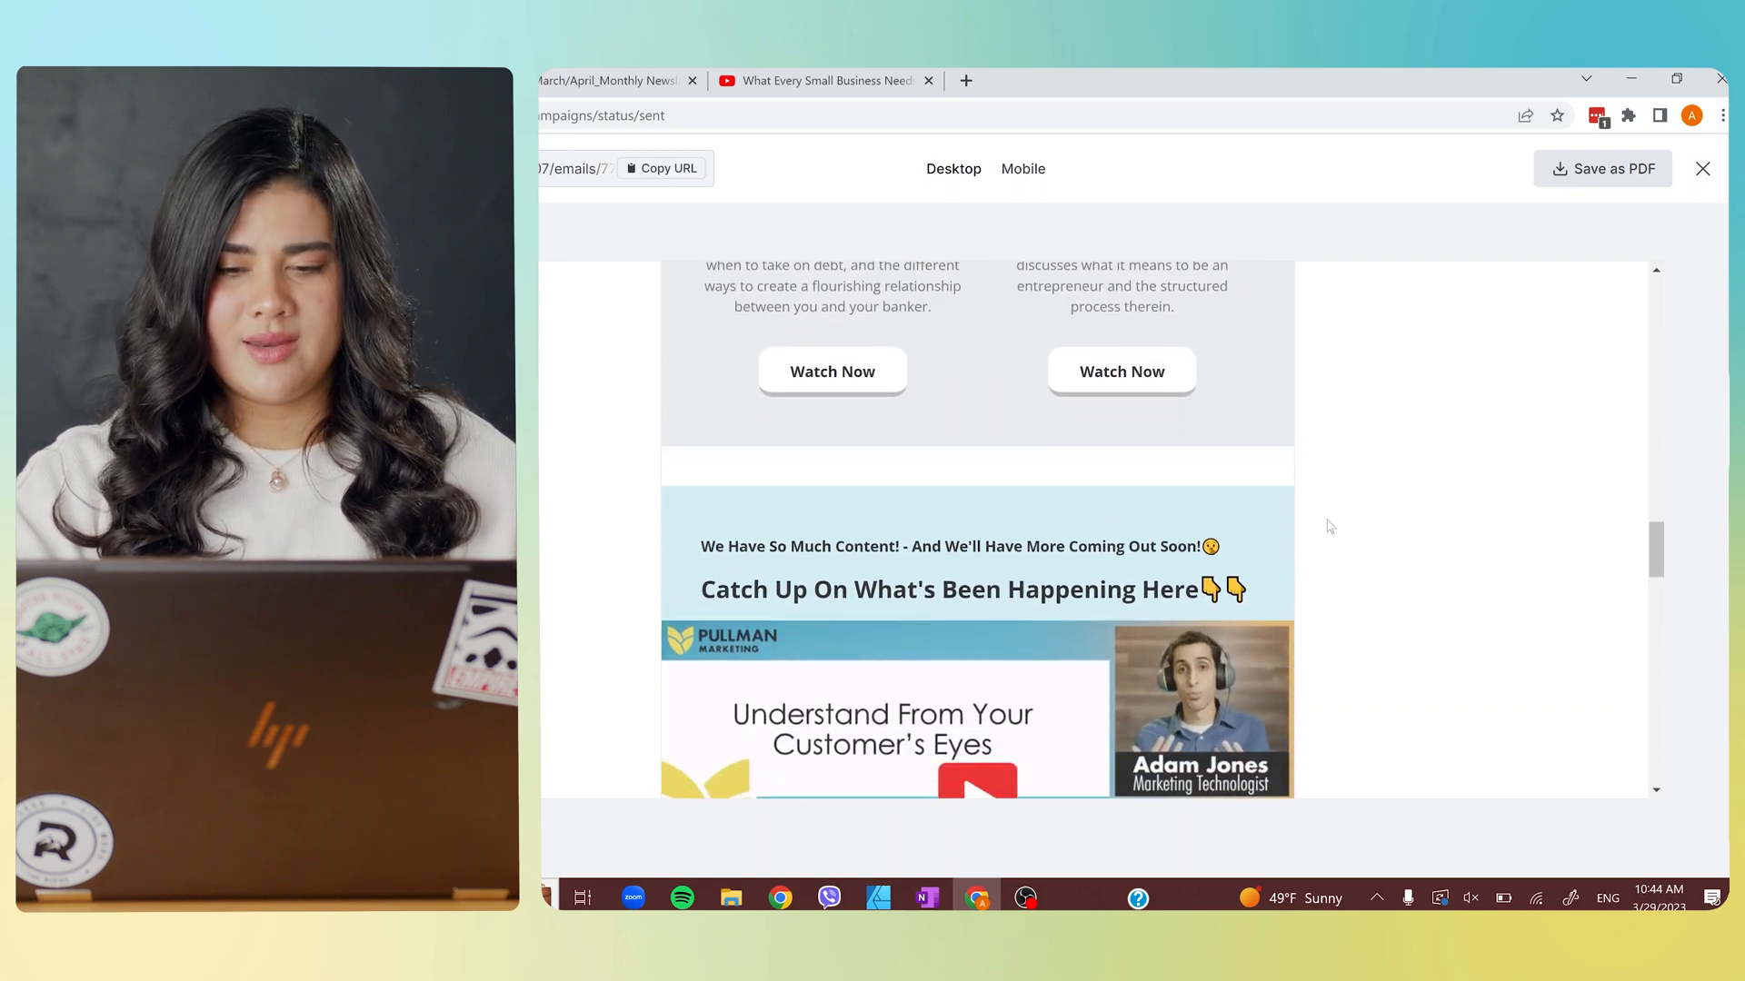
pyautogui.scroll(-5, 1324, 518)
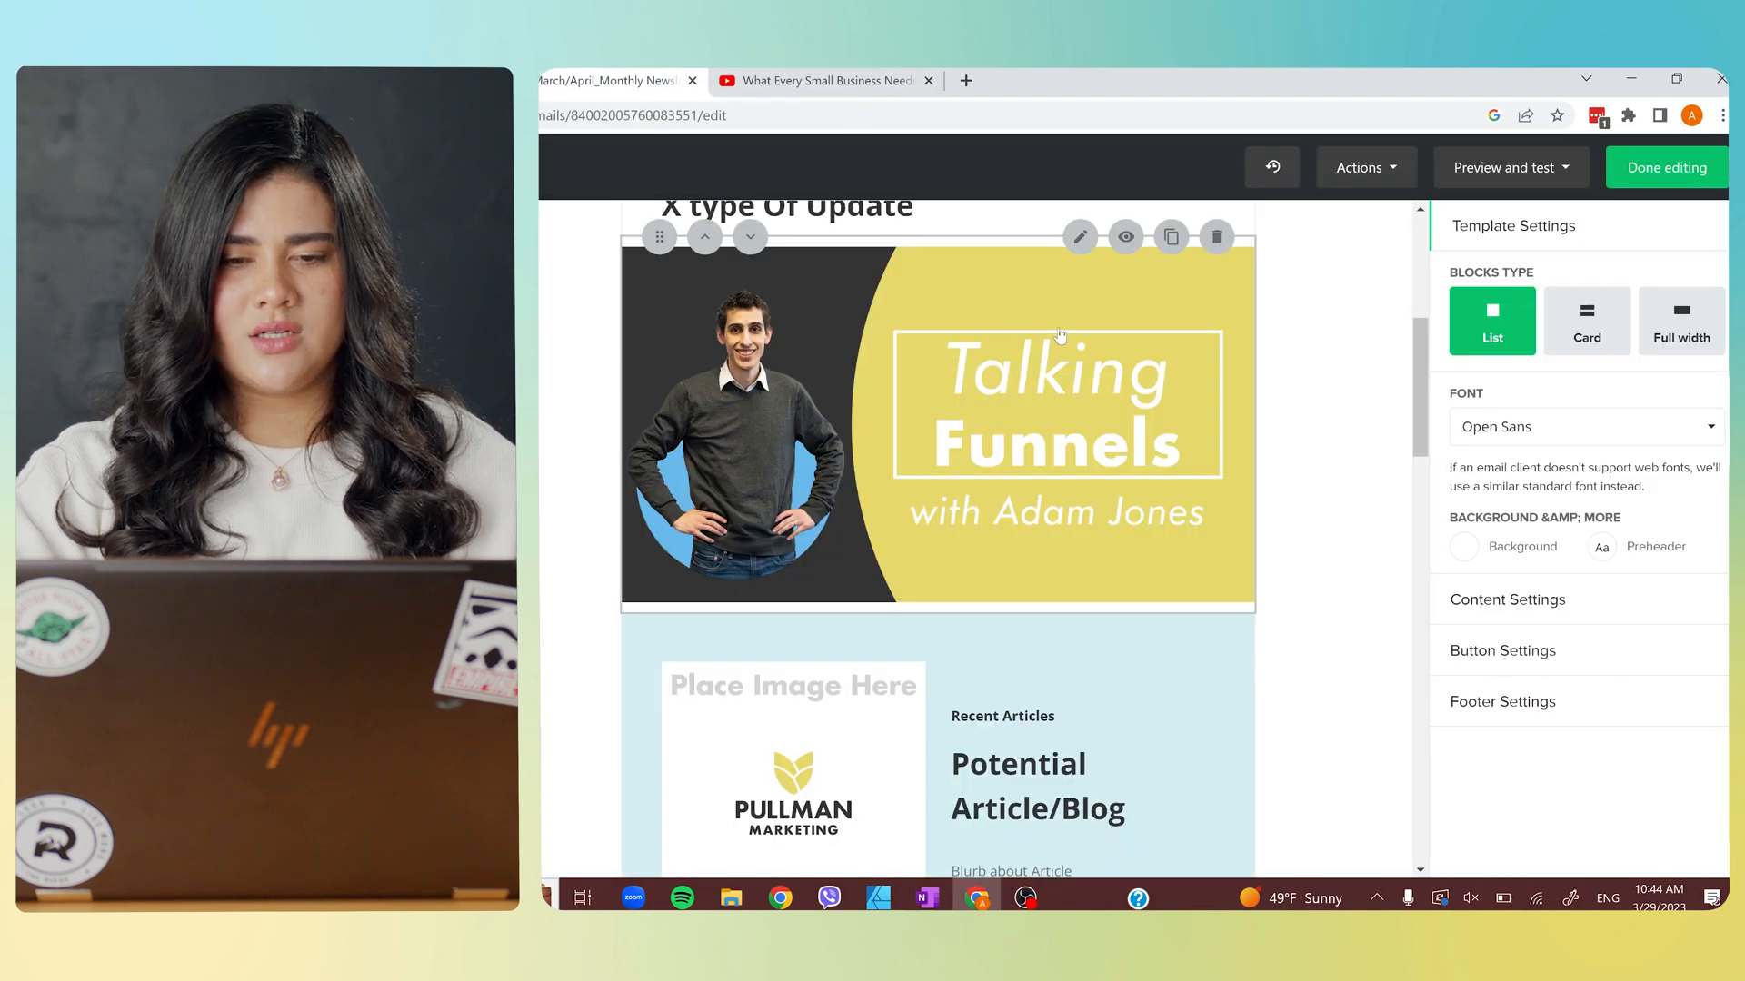
# Move the "X type Of Update" title block below the Talking Funnels video block.
pyautogui.scroll(1, 897, 420)
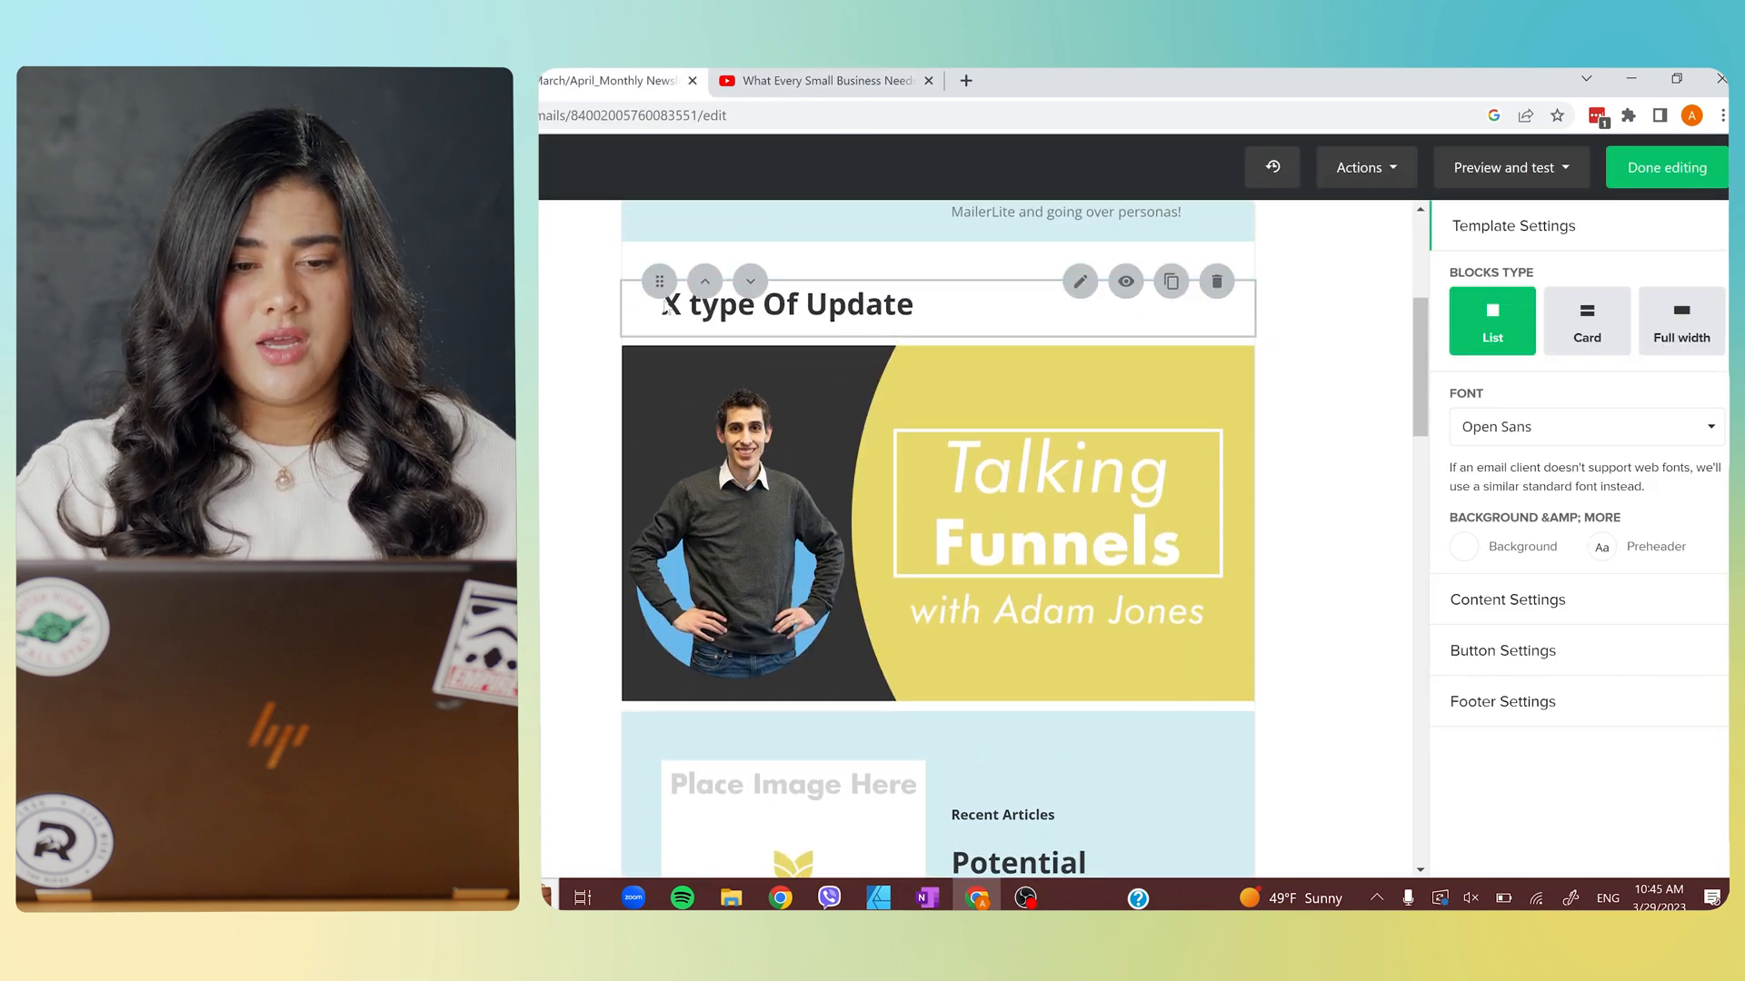
pyautogui.moveTo(660, 243); pyautogui.dragTo(660, 509)
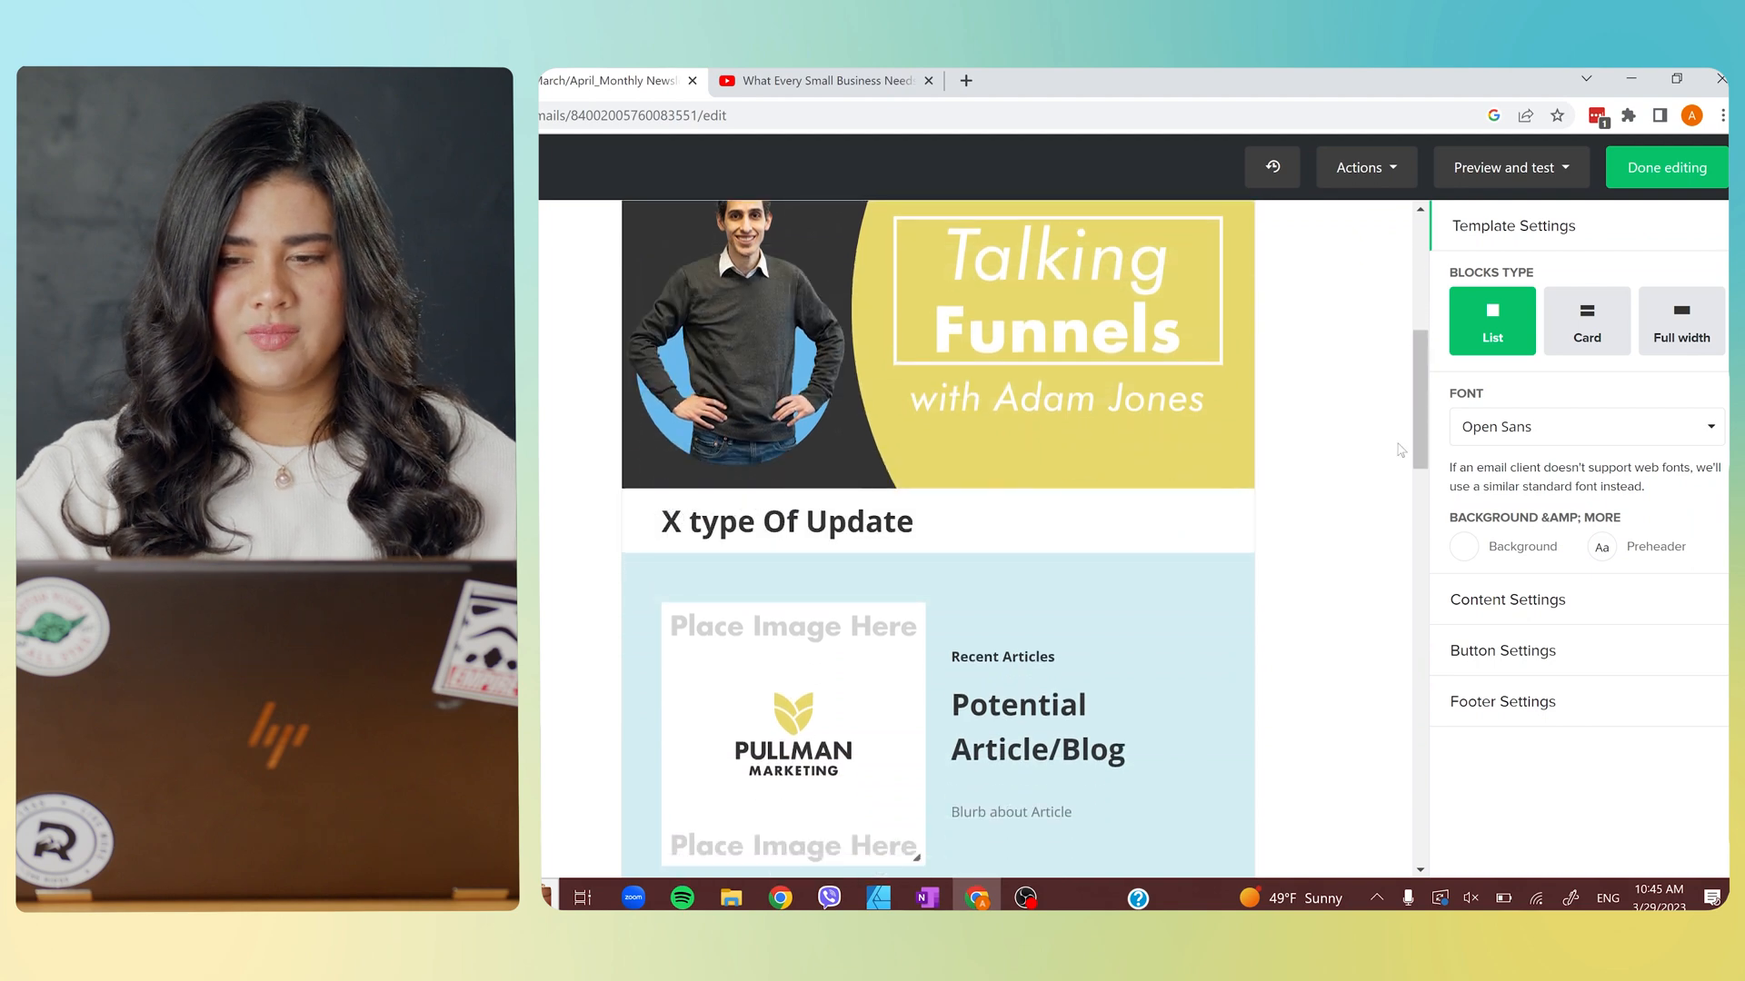
pyautogui.scroll(2, 828, 750)
# Change the "X type Of Update" heading to "Learn About Content Funnels With" followed by the video host's first name and an exclamation mark.
pyautogui.click(828, 749)
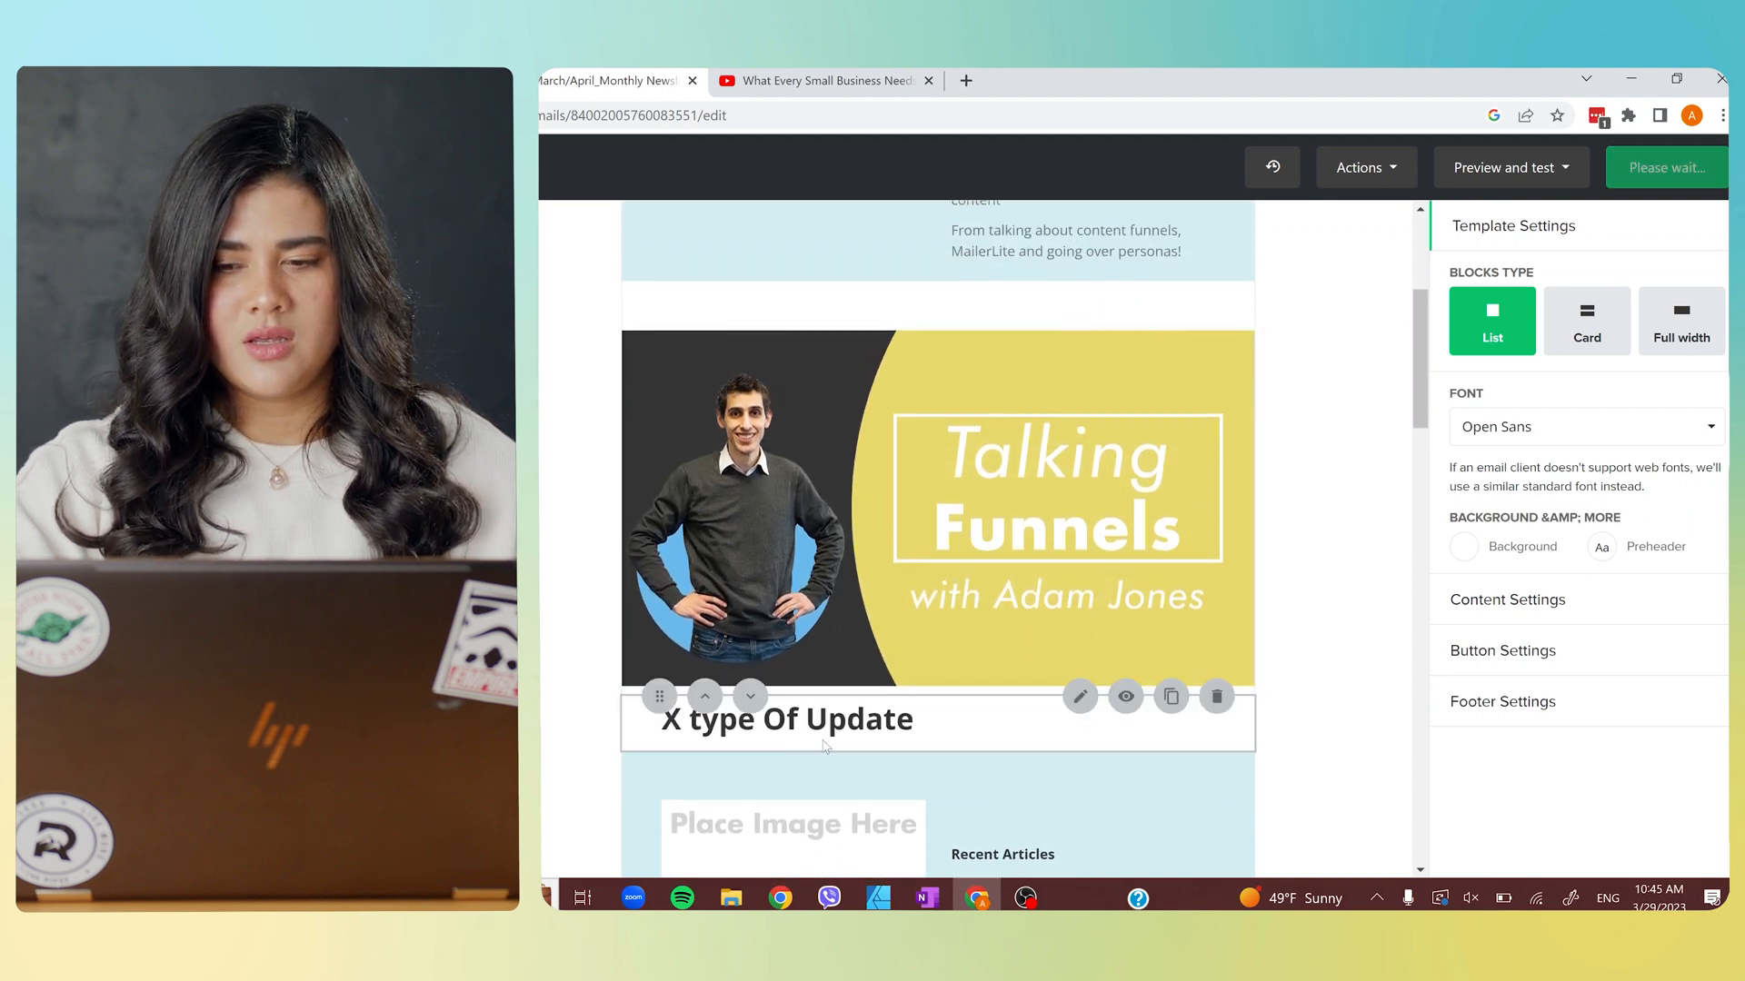
pyautogui.moveTo(1408, 401); pyautogui.dragTo(1278, 392)
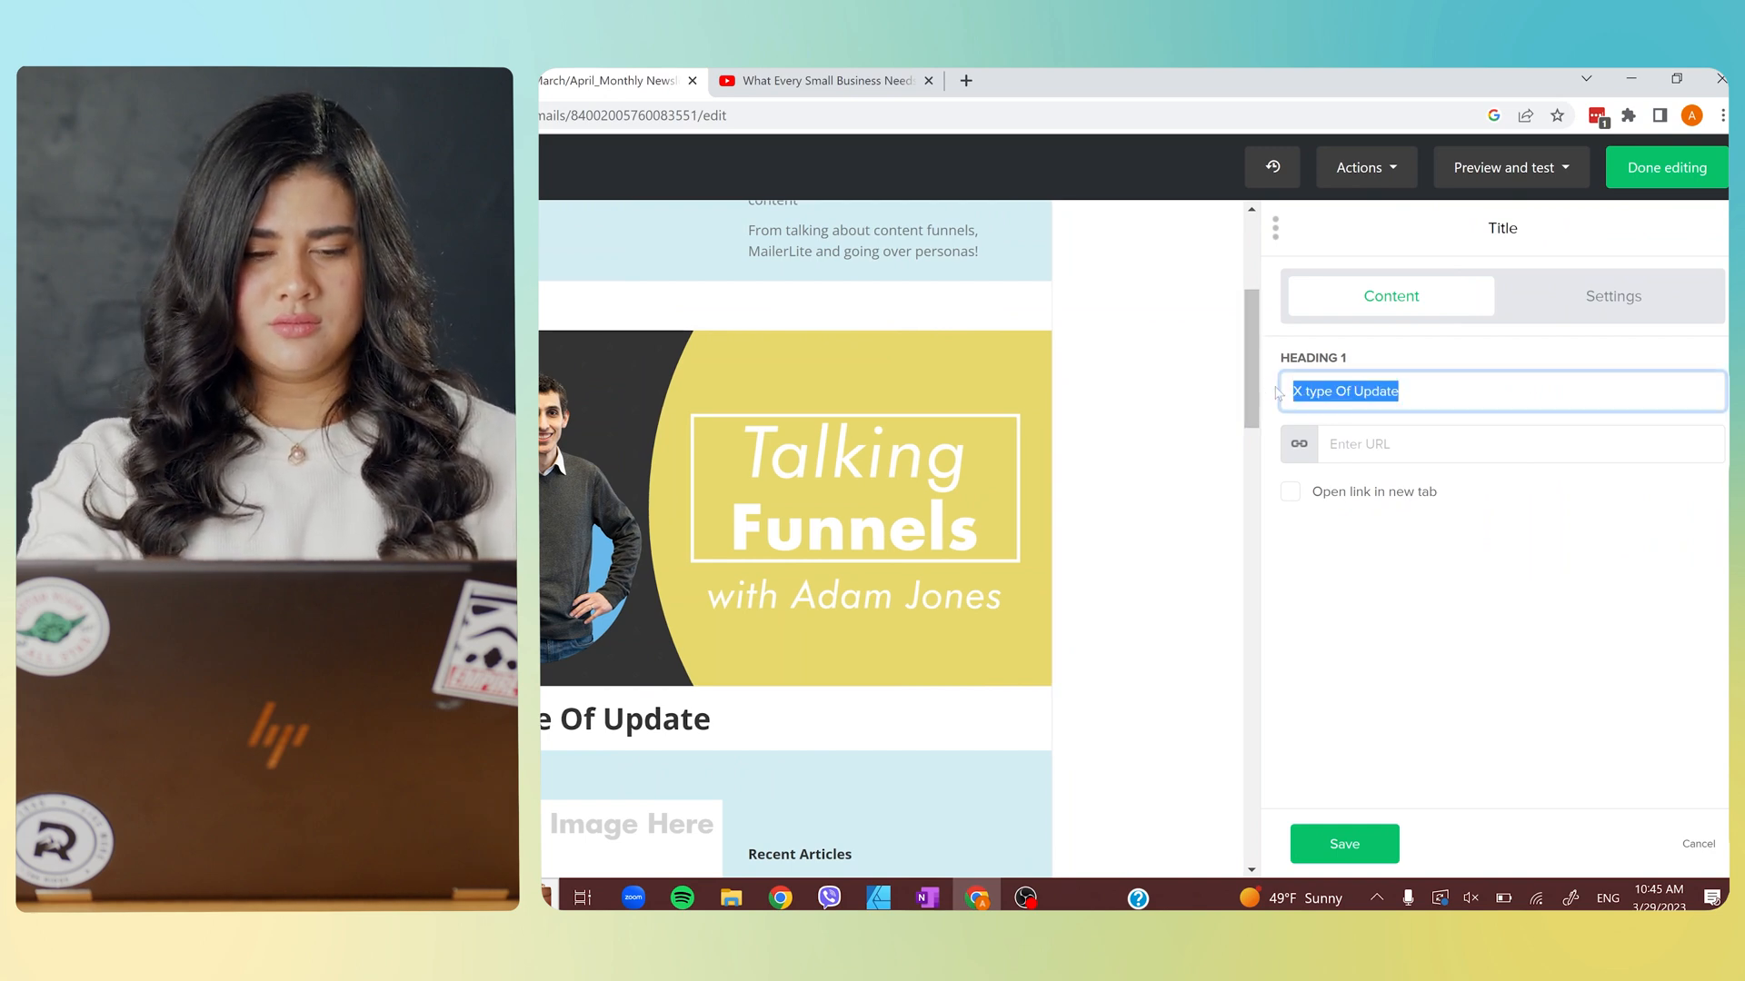
pyautogui.write('Learn Ab')
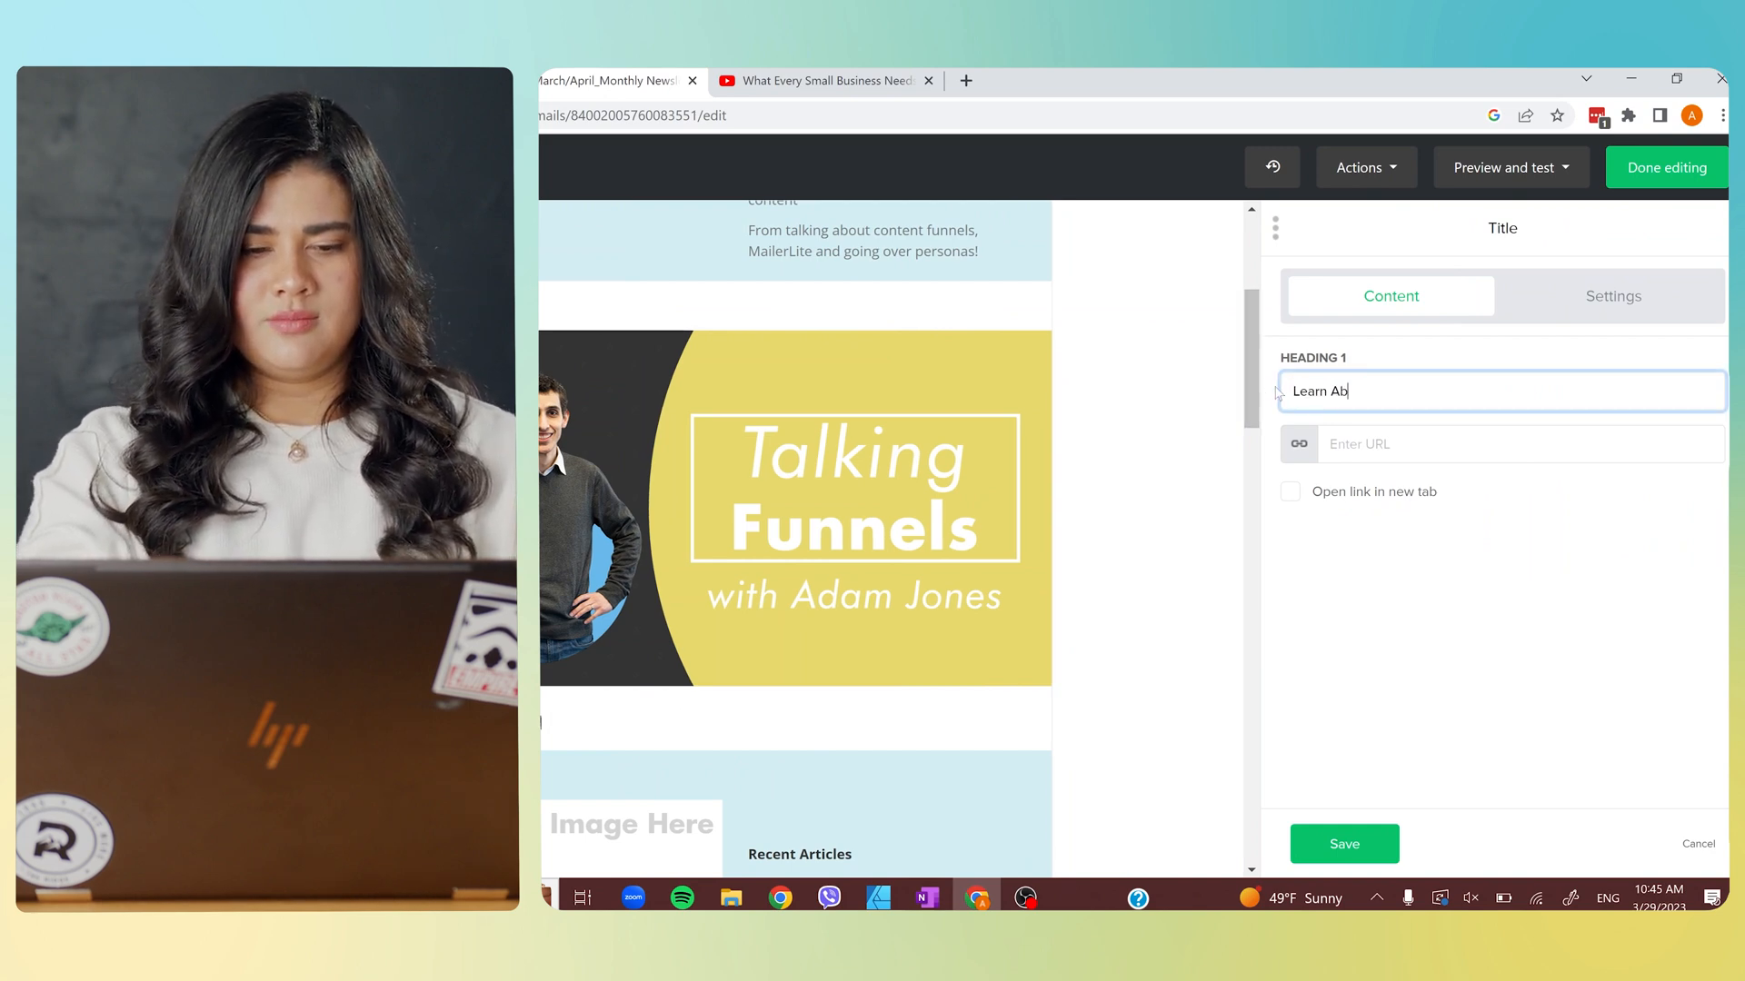
pyautogui.write('oyt')
pyautogui.press('BackSpace')
pyautogui.press('BackSpace')
pyautogui.press('BackSpace')
pyautogui.press('BackSpace')
pyautogui.press('BackSpace')
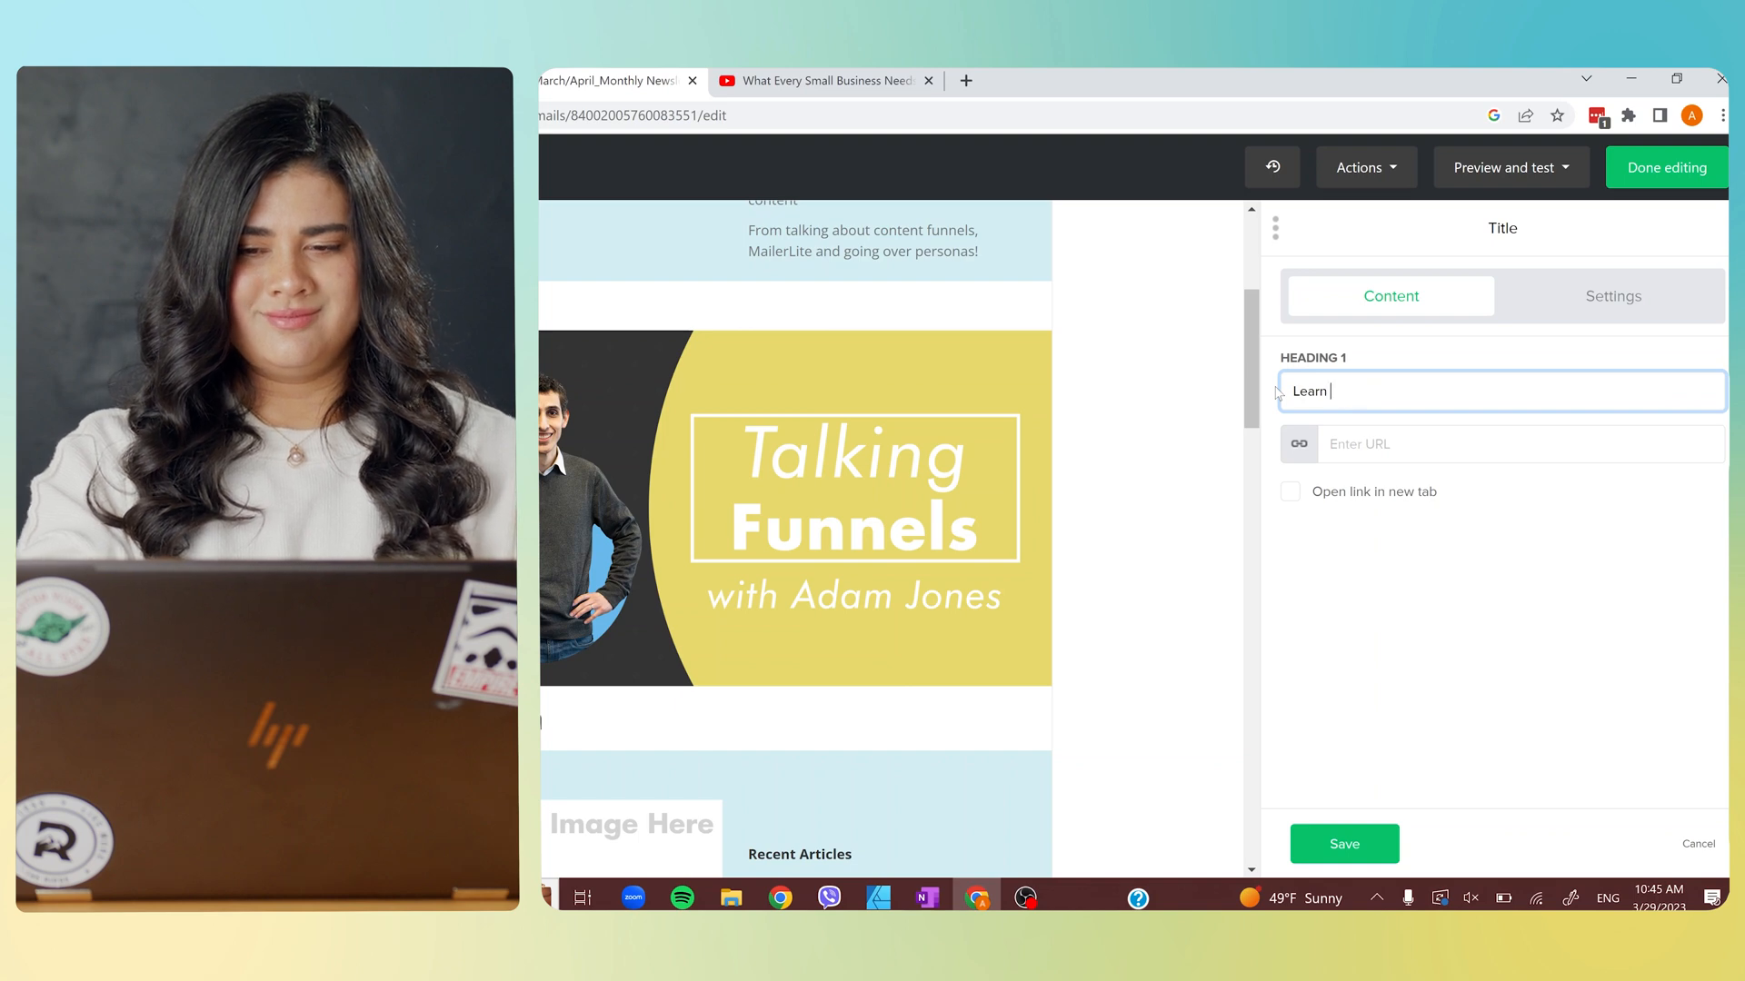
pyautogui.write('Abou')
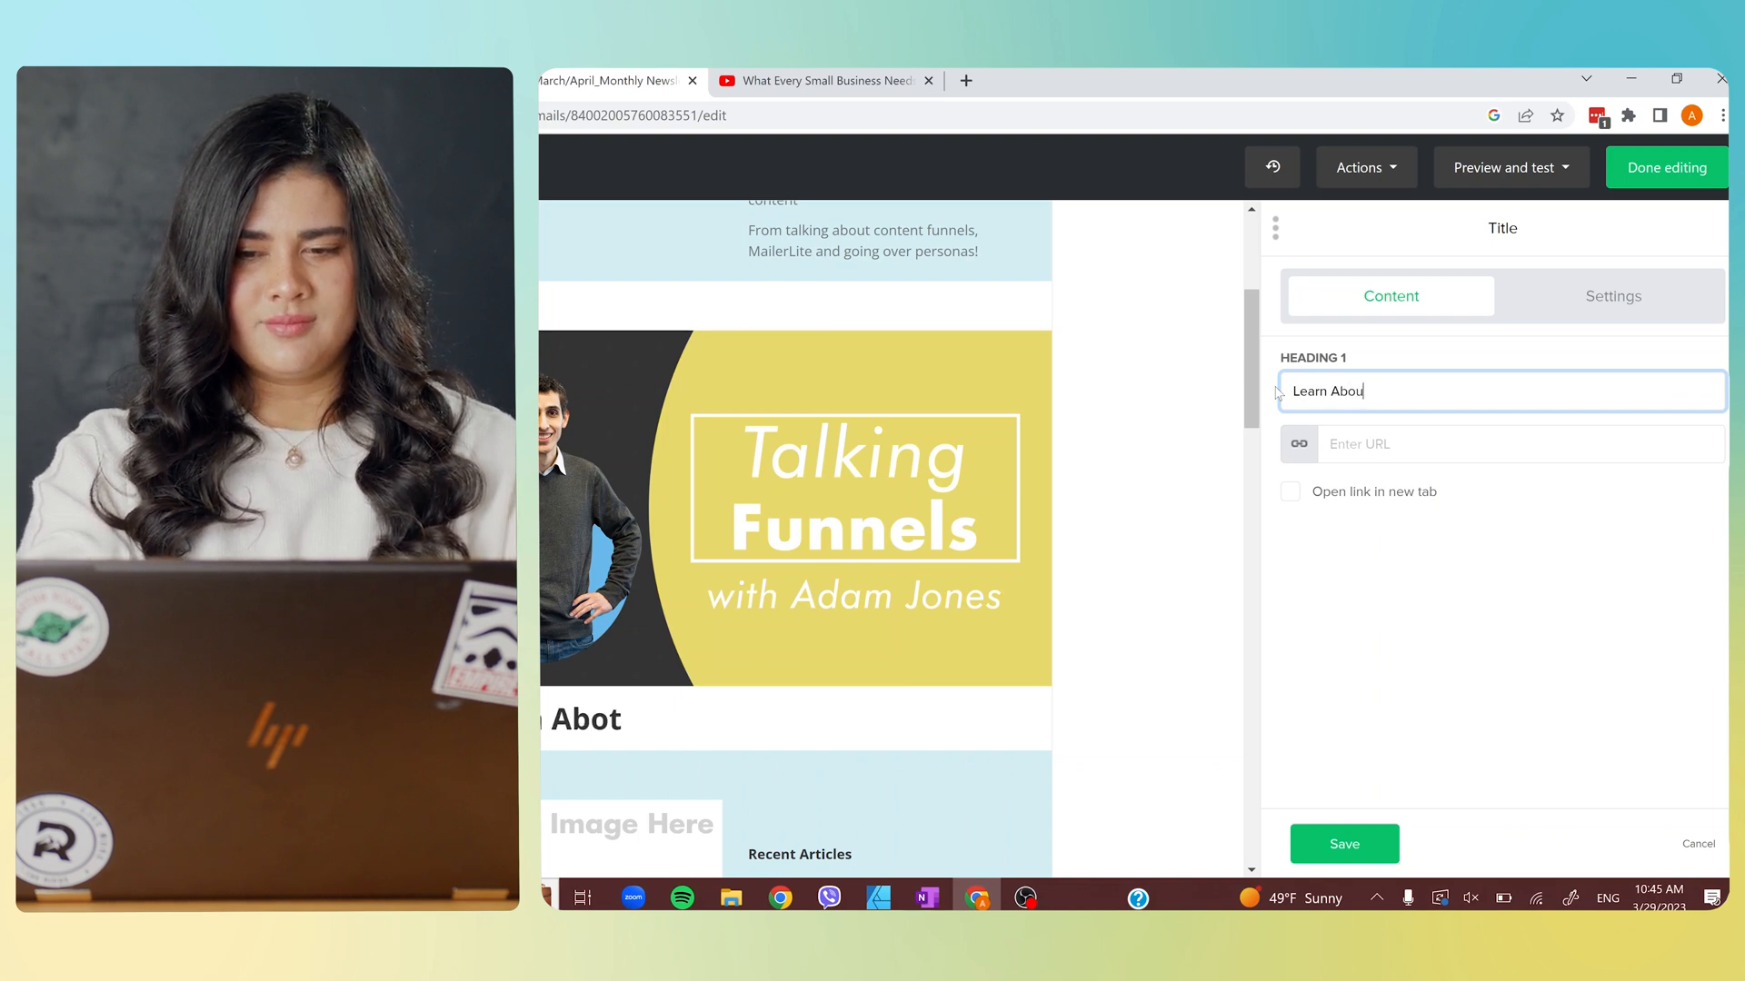
pyautogui.write('t Content')
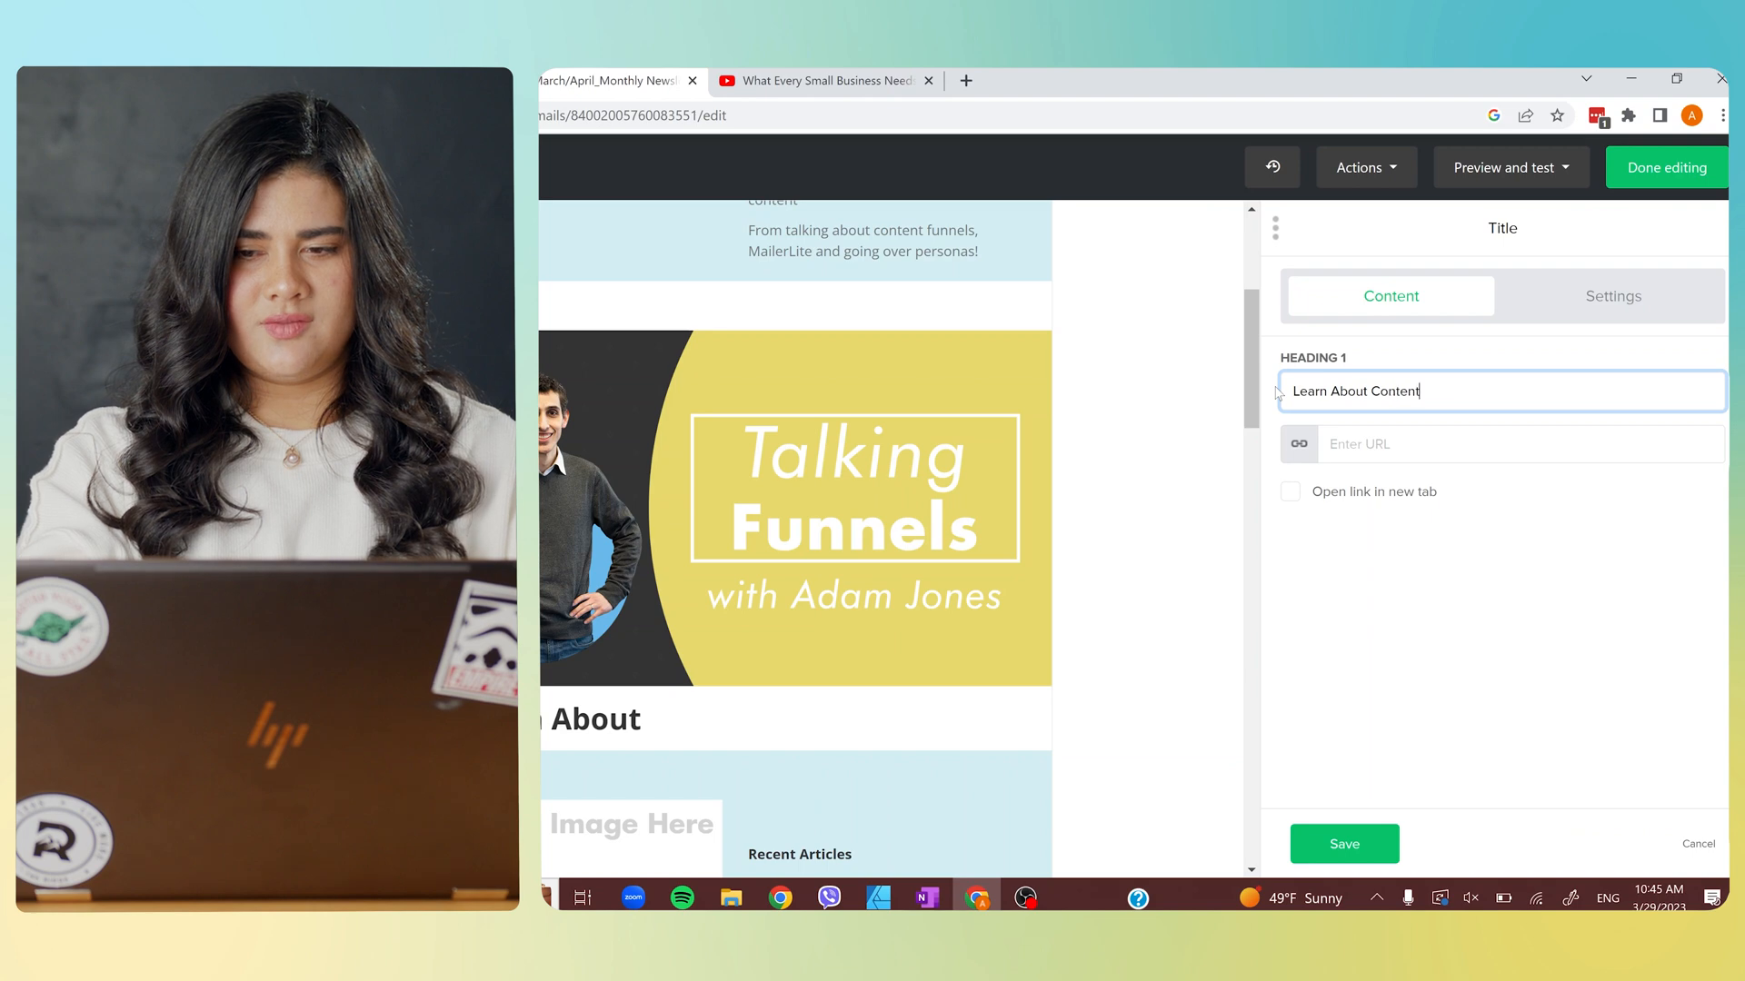
pyautogui.write(' Funnels Wi')
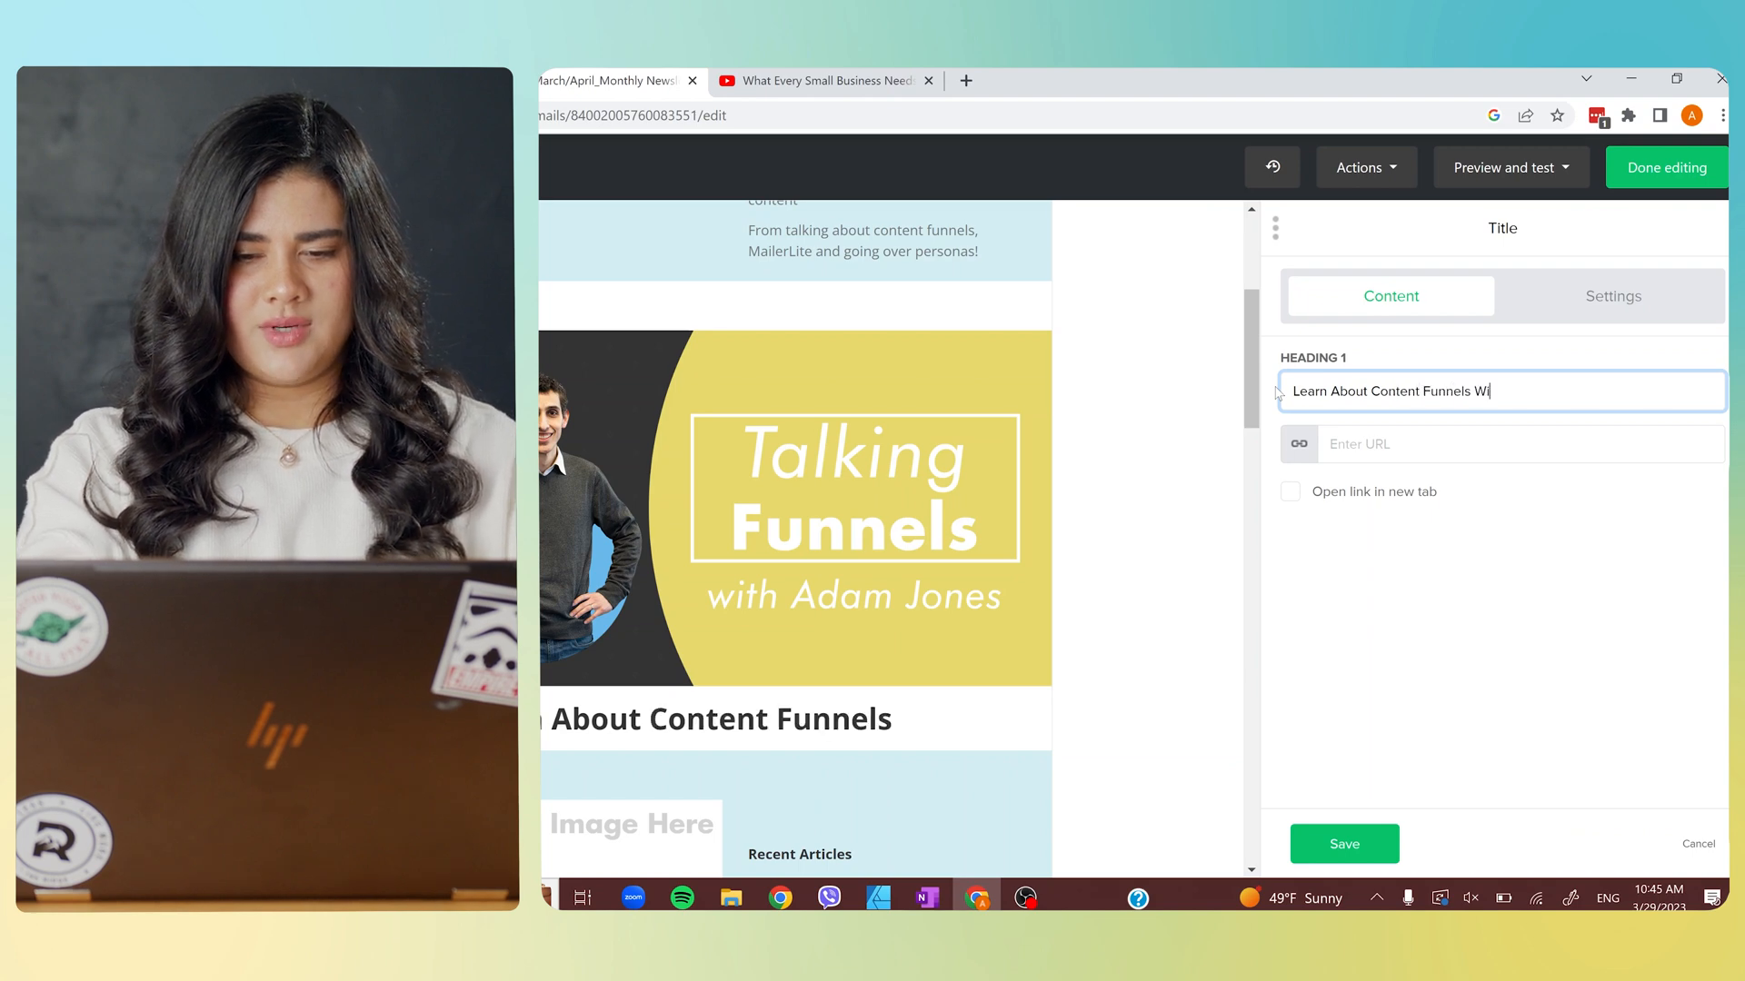
pyautogui.write('th Adam!')
# Center the heading below the Talking Funnels video and reduce its font size until it fits on one line.
pyautogui.click(1613, 295)
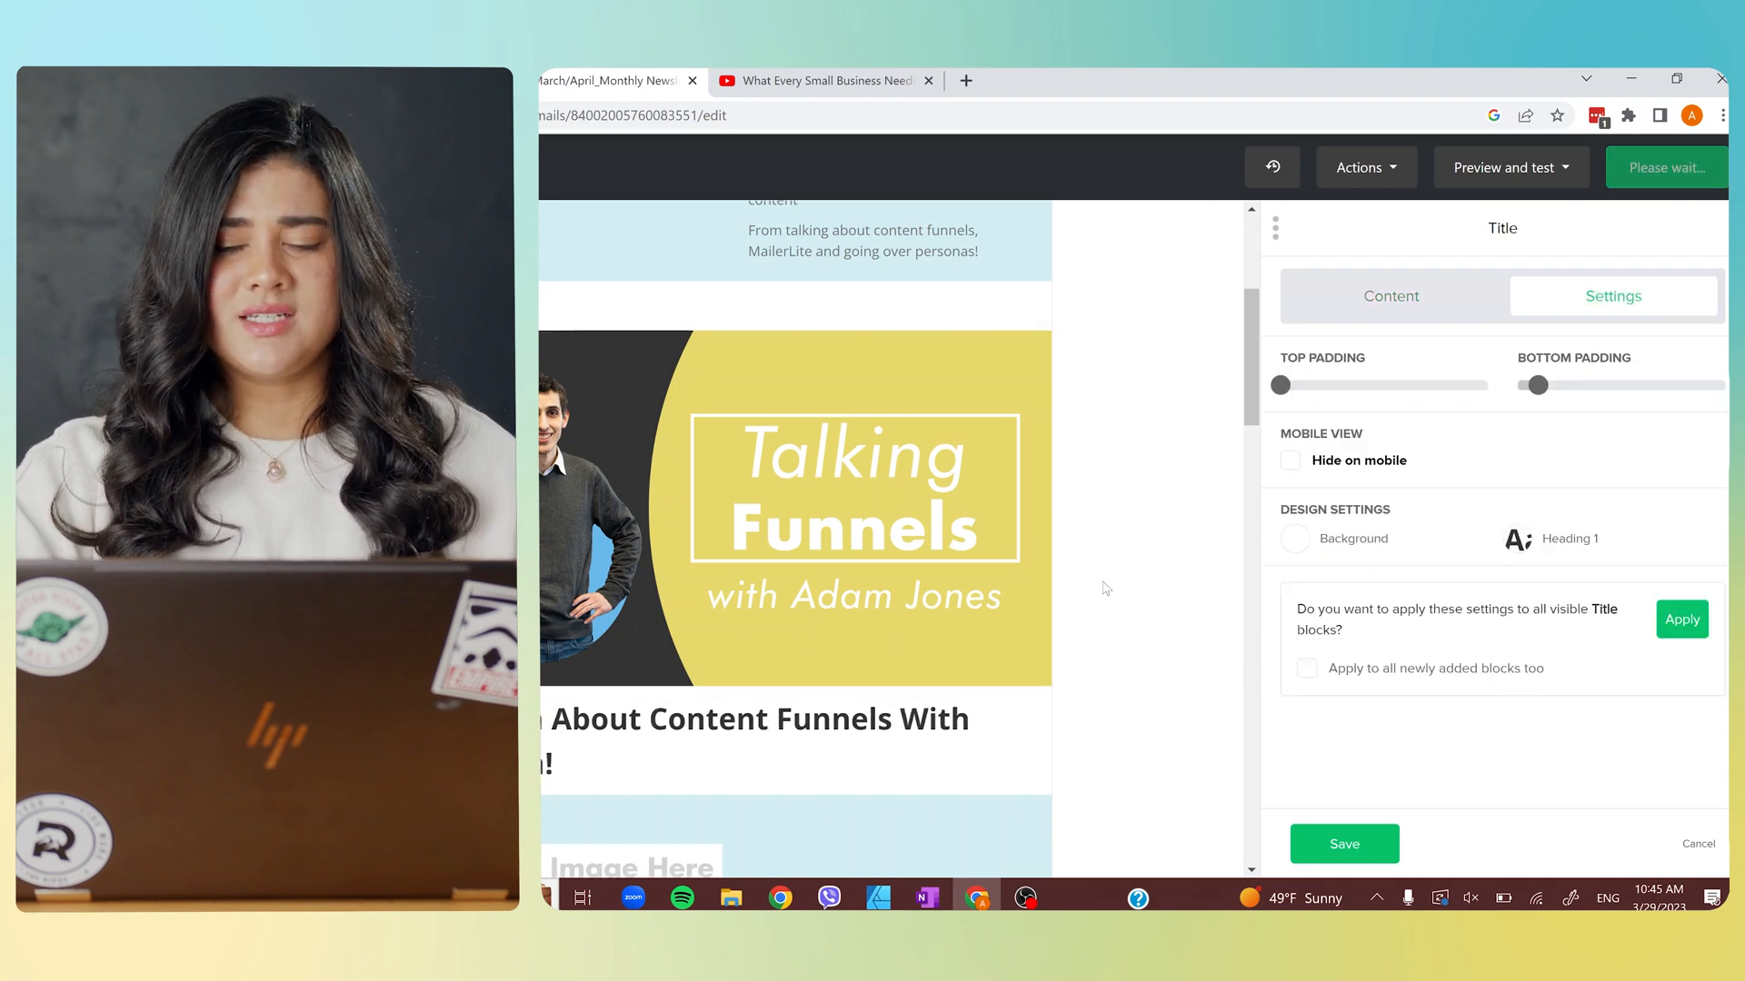
pyautogui.doubleClick(1517, 540)
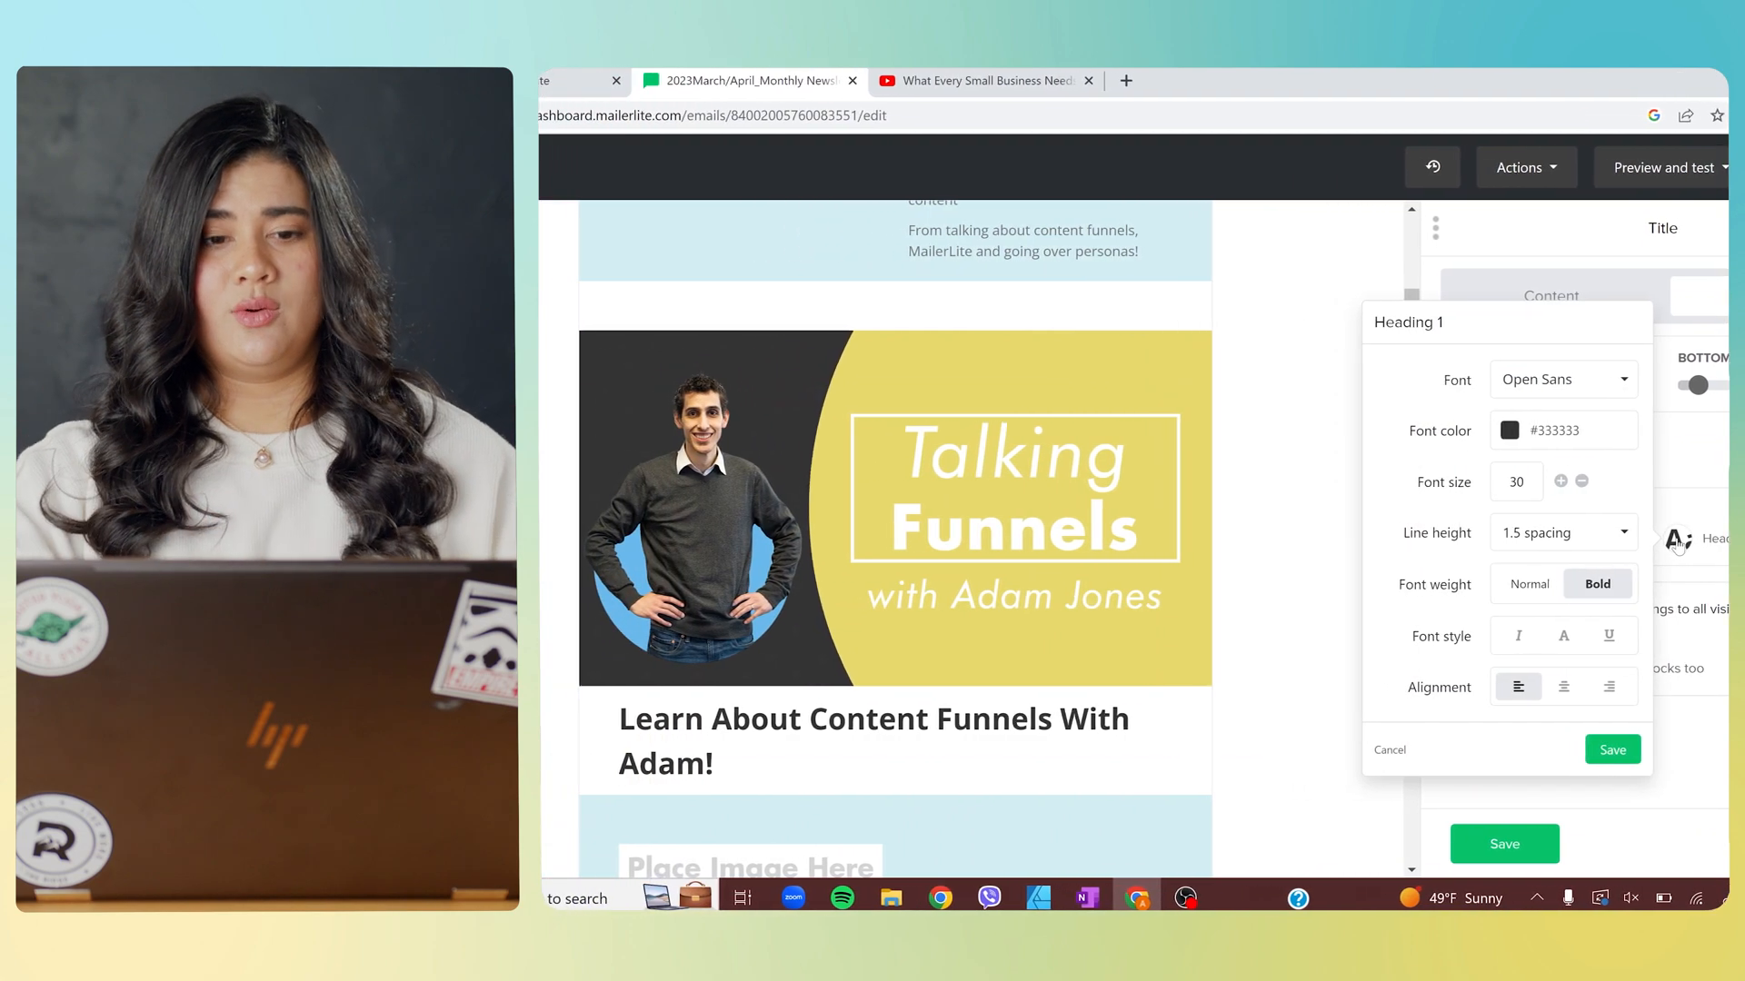
pyautogui.click(1569, 687)
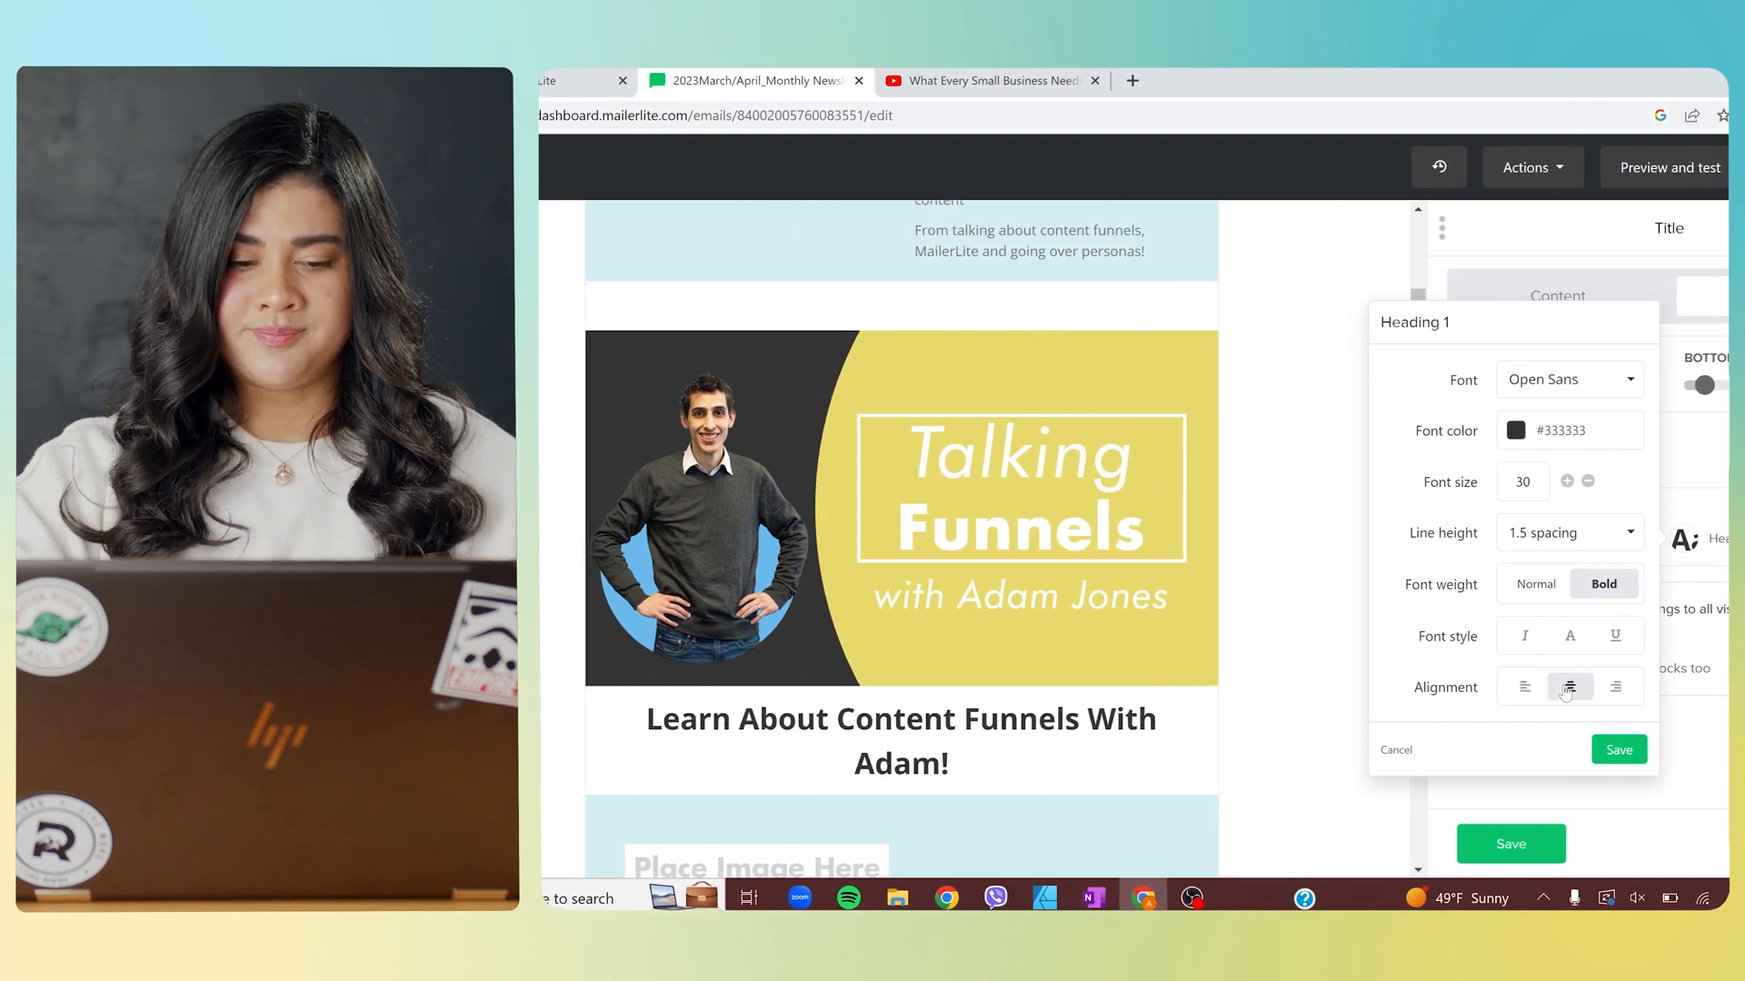
pyautogui.click(1587, 481)
pyautogui.click(1587, 481)
pyautogui.click(1587, 480)
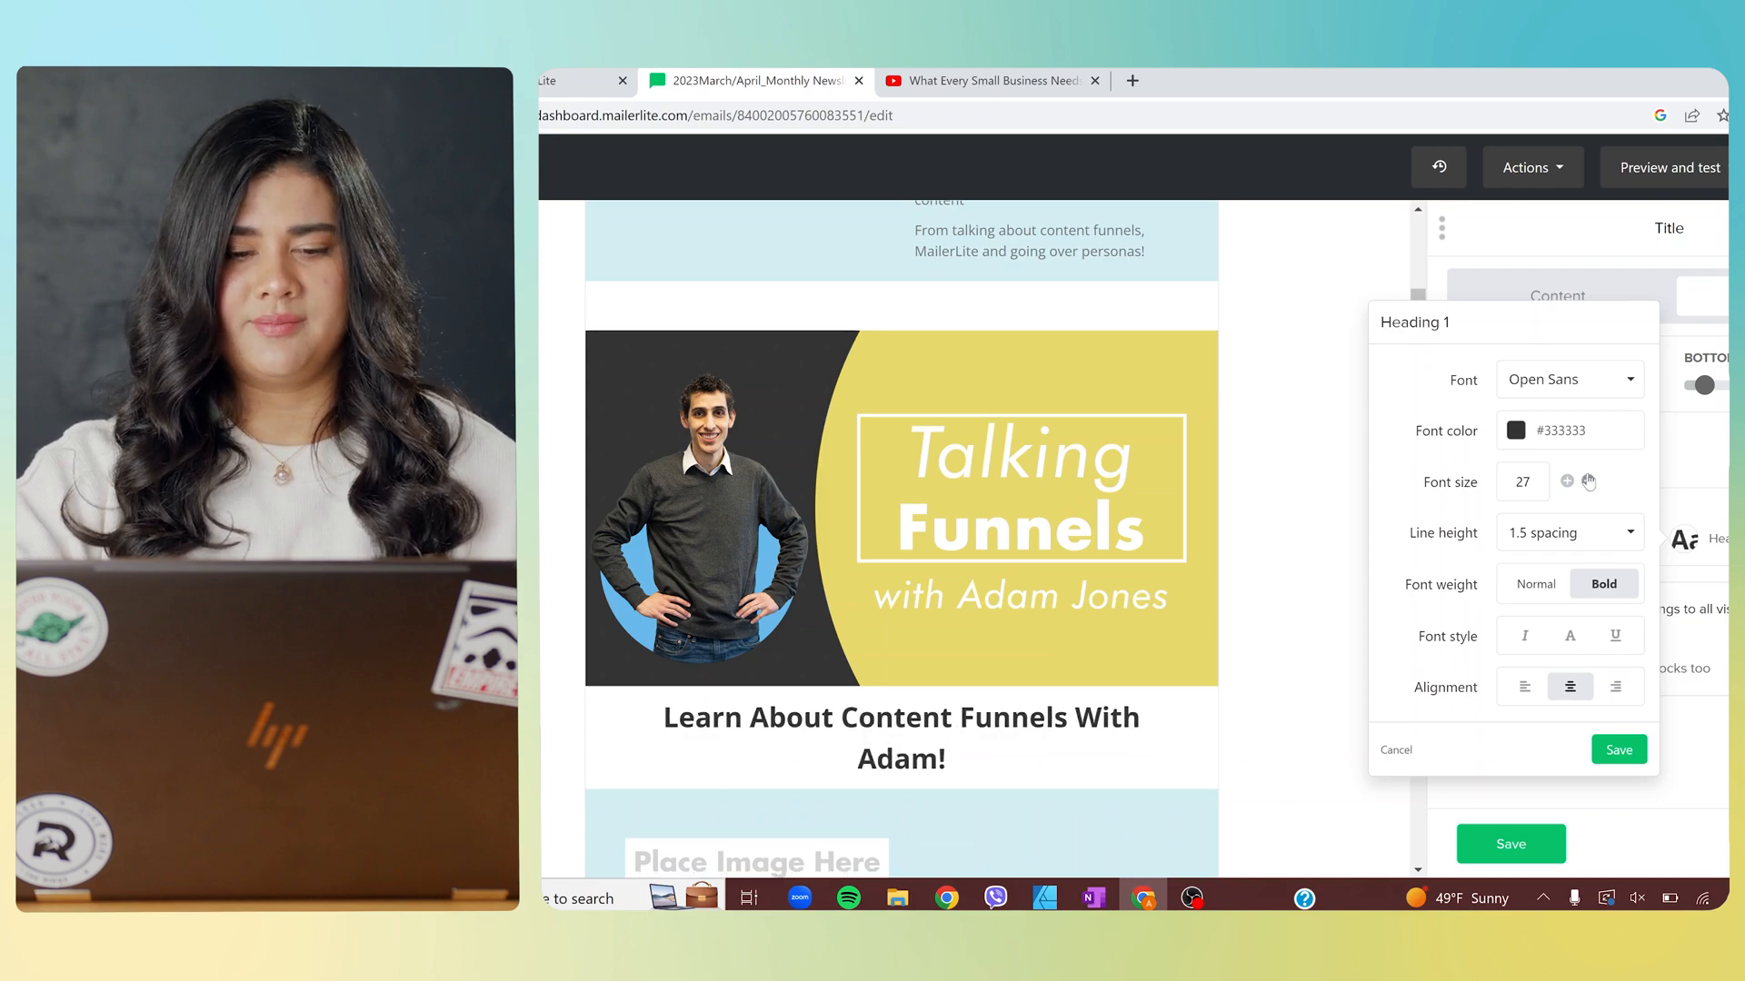
pyautogui.click(1588, 481)
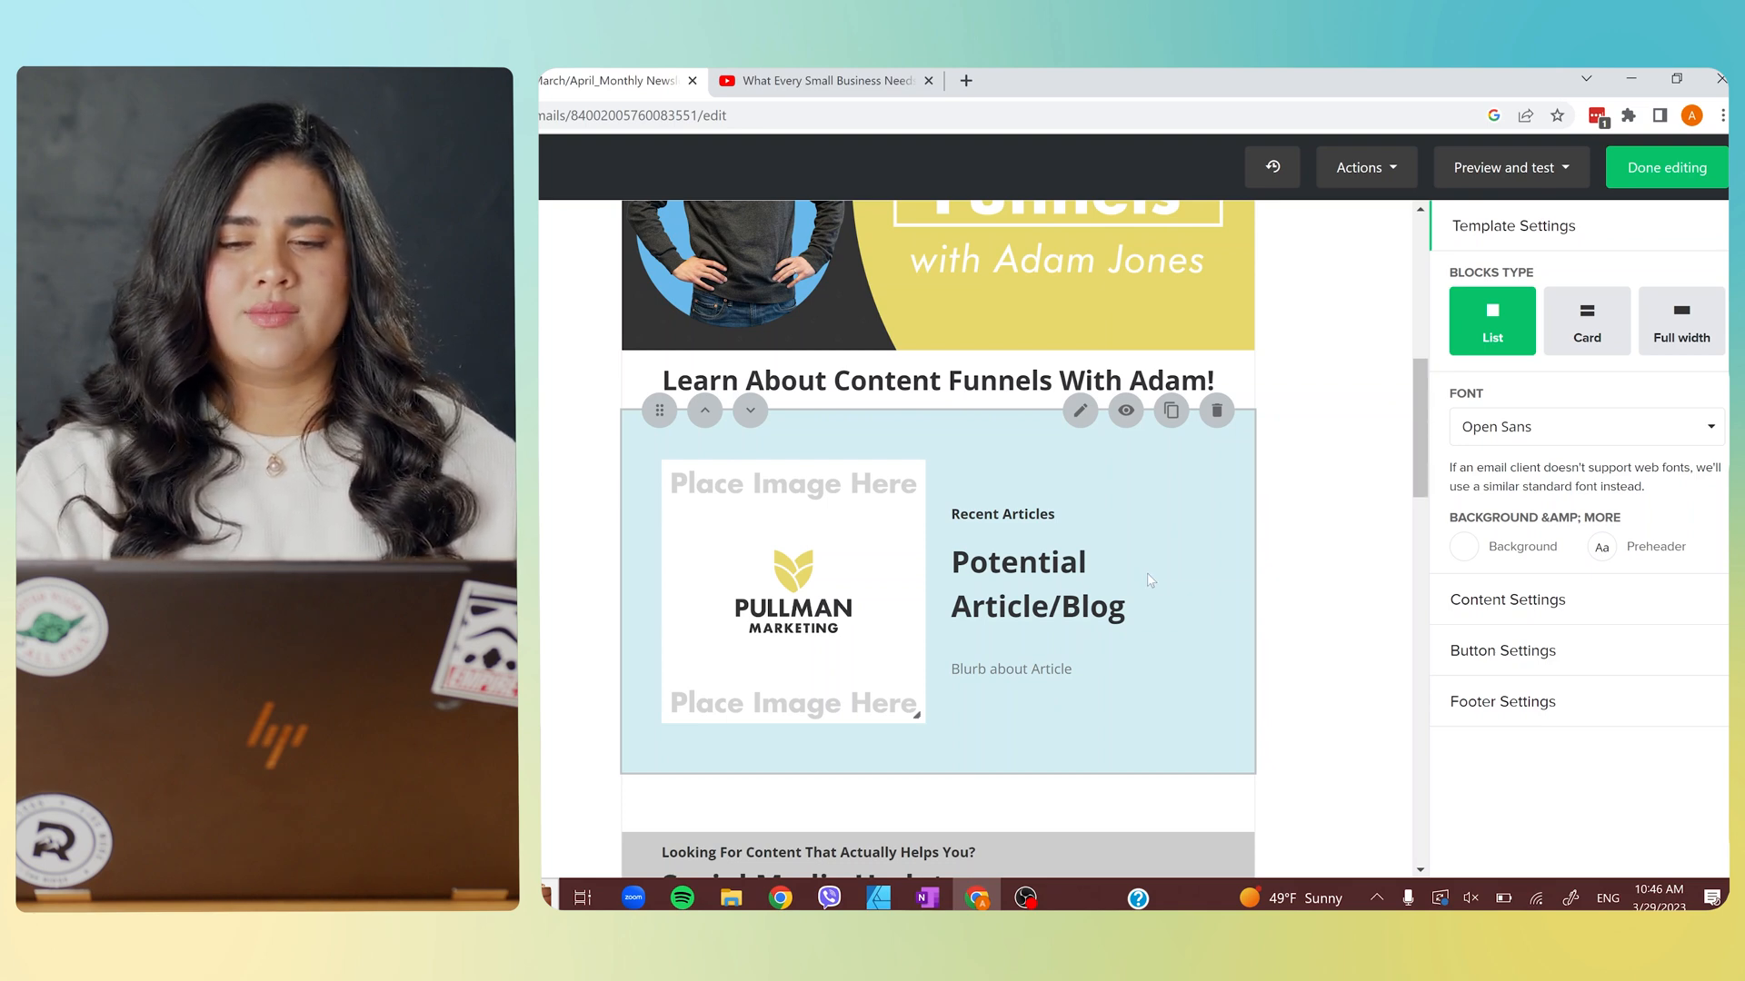
# Examine the newsletter's blocks from the March content intro through the article, social media, testimonial and meeting sections to the footer.
pyautogui.scroll(-3, 1146, 636)
pyautogui.scroll(-3, 1130, 631)
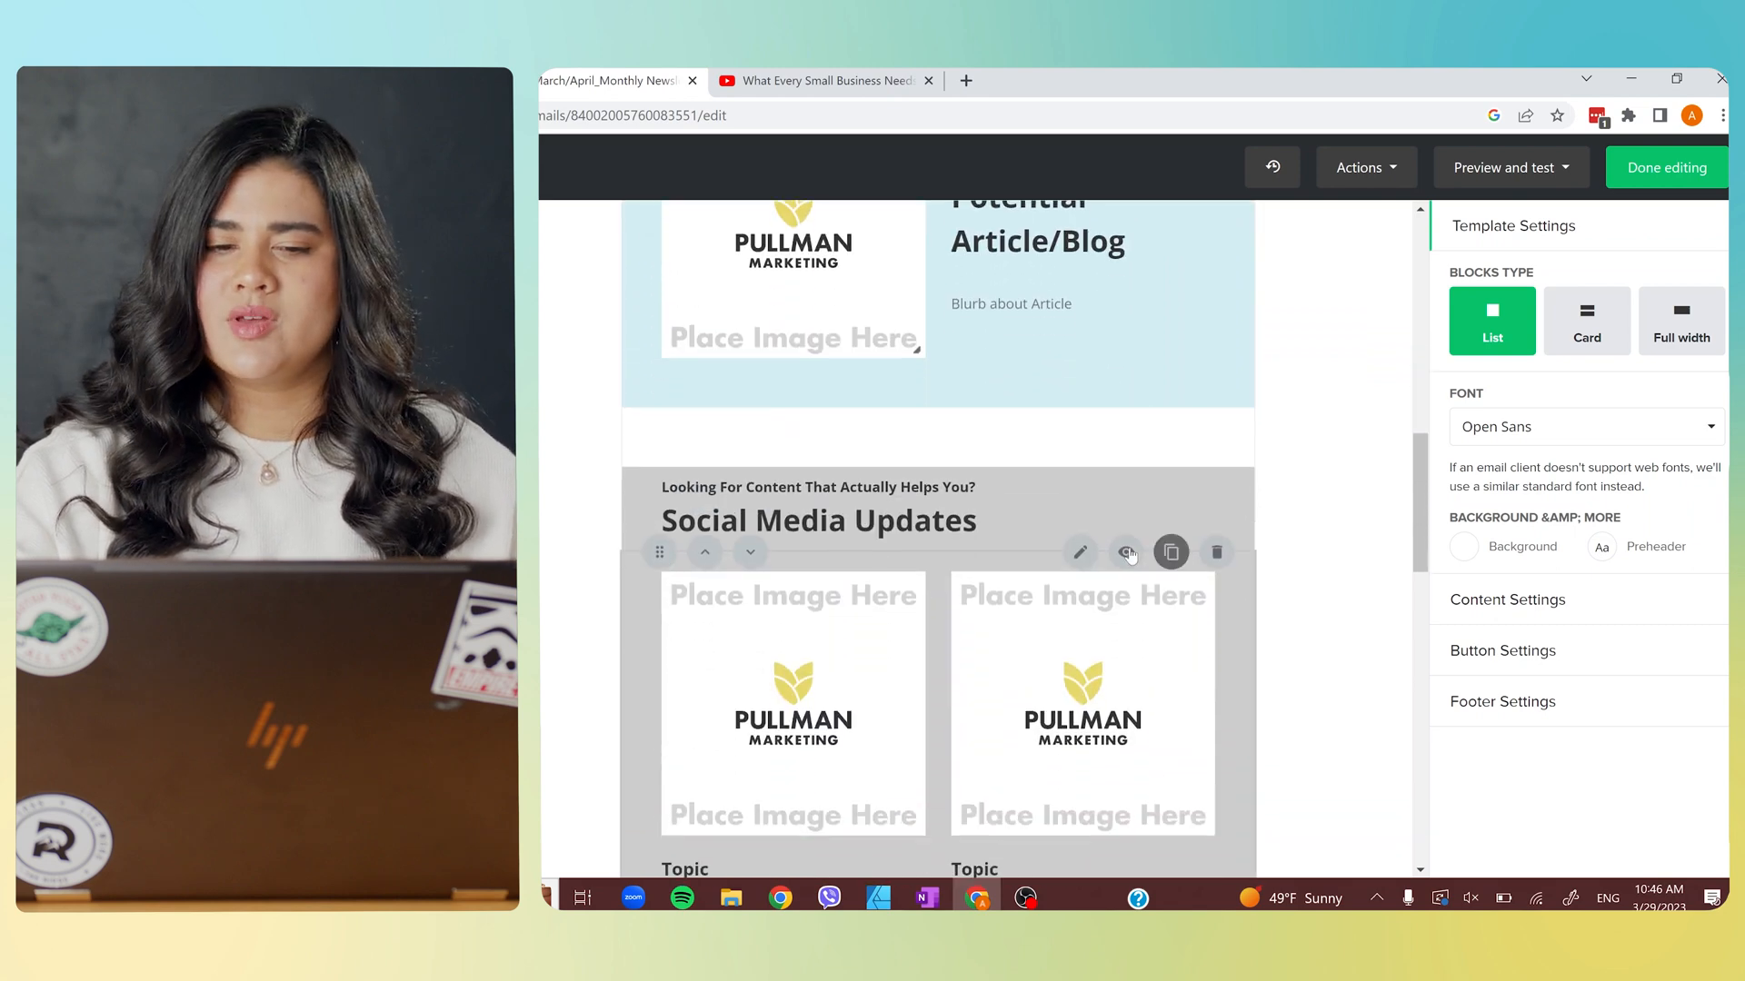
pyautogui.scroll(-1, 1125, 550)
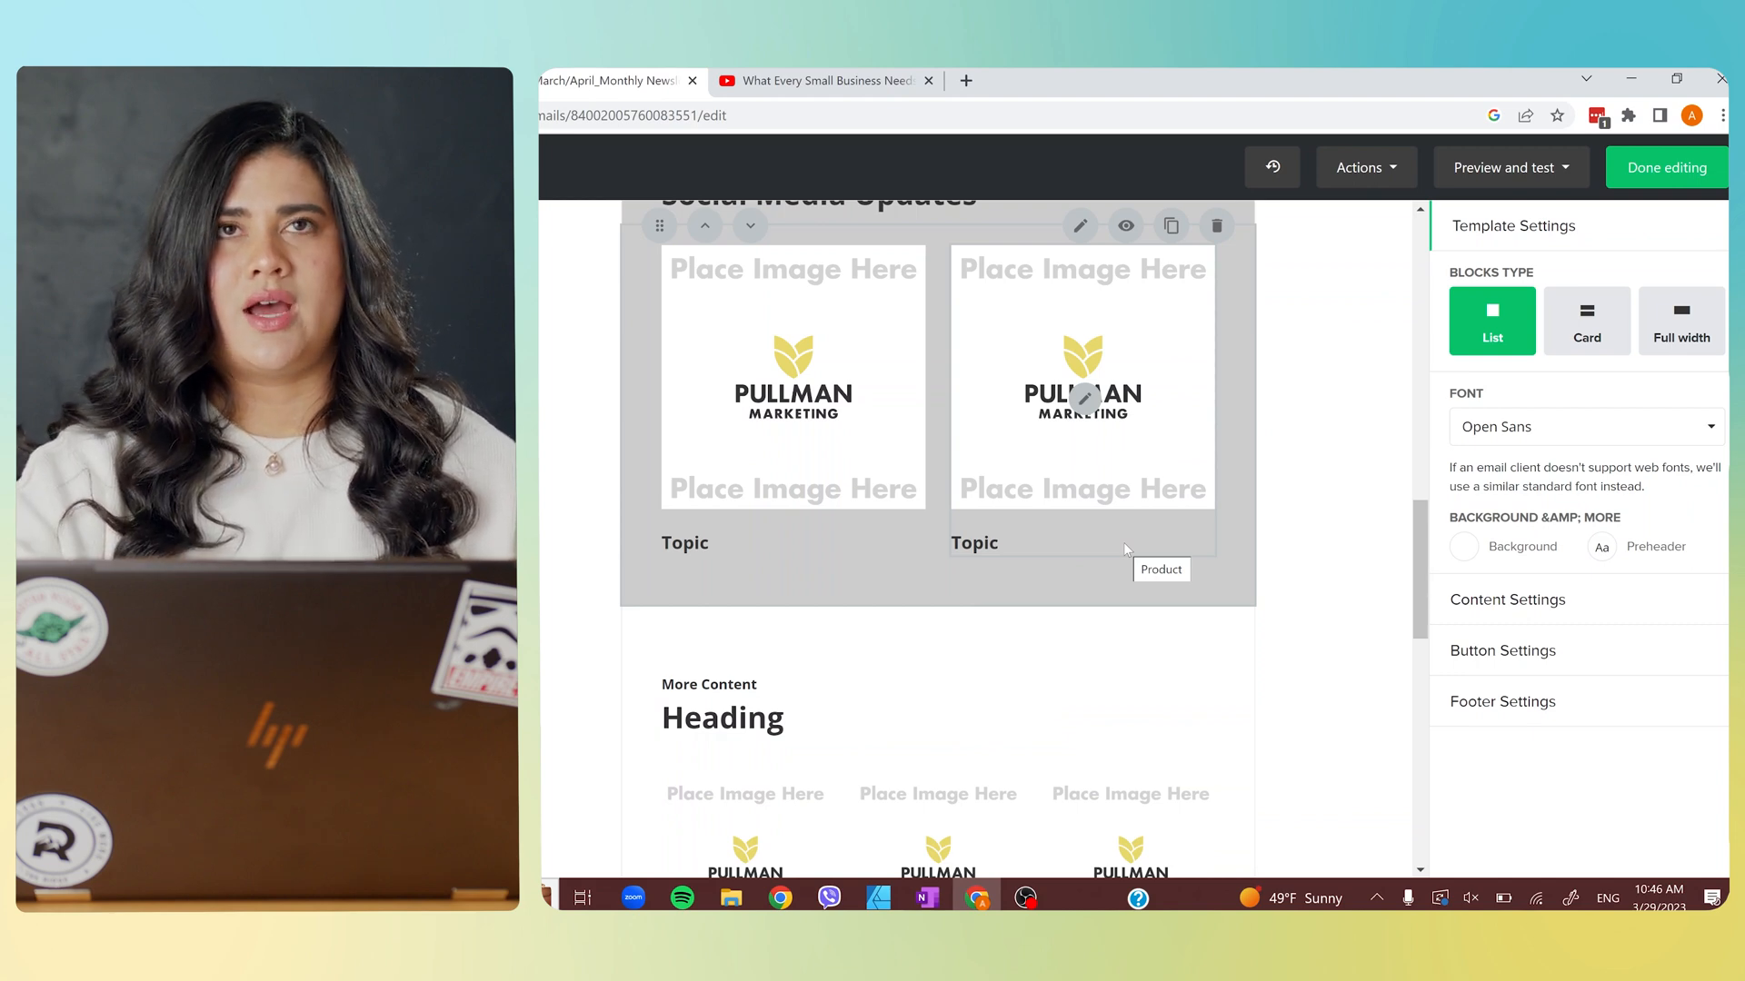
pyautogui.scroll(5, 1124, 545)
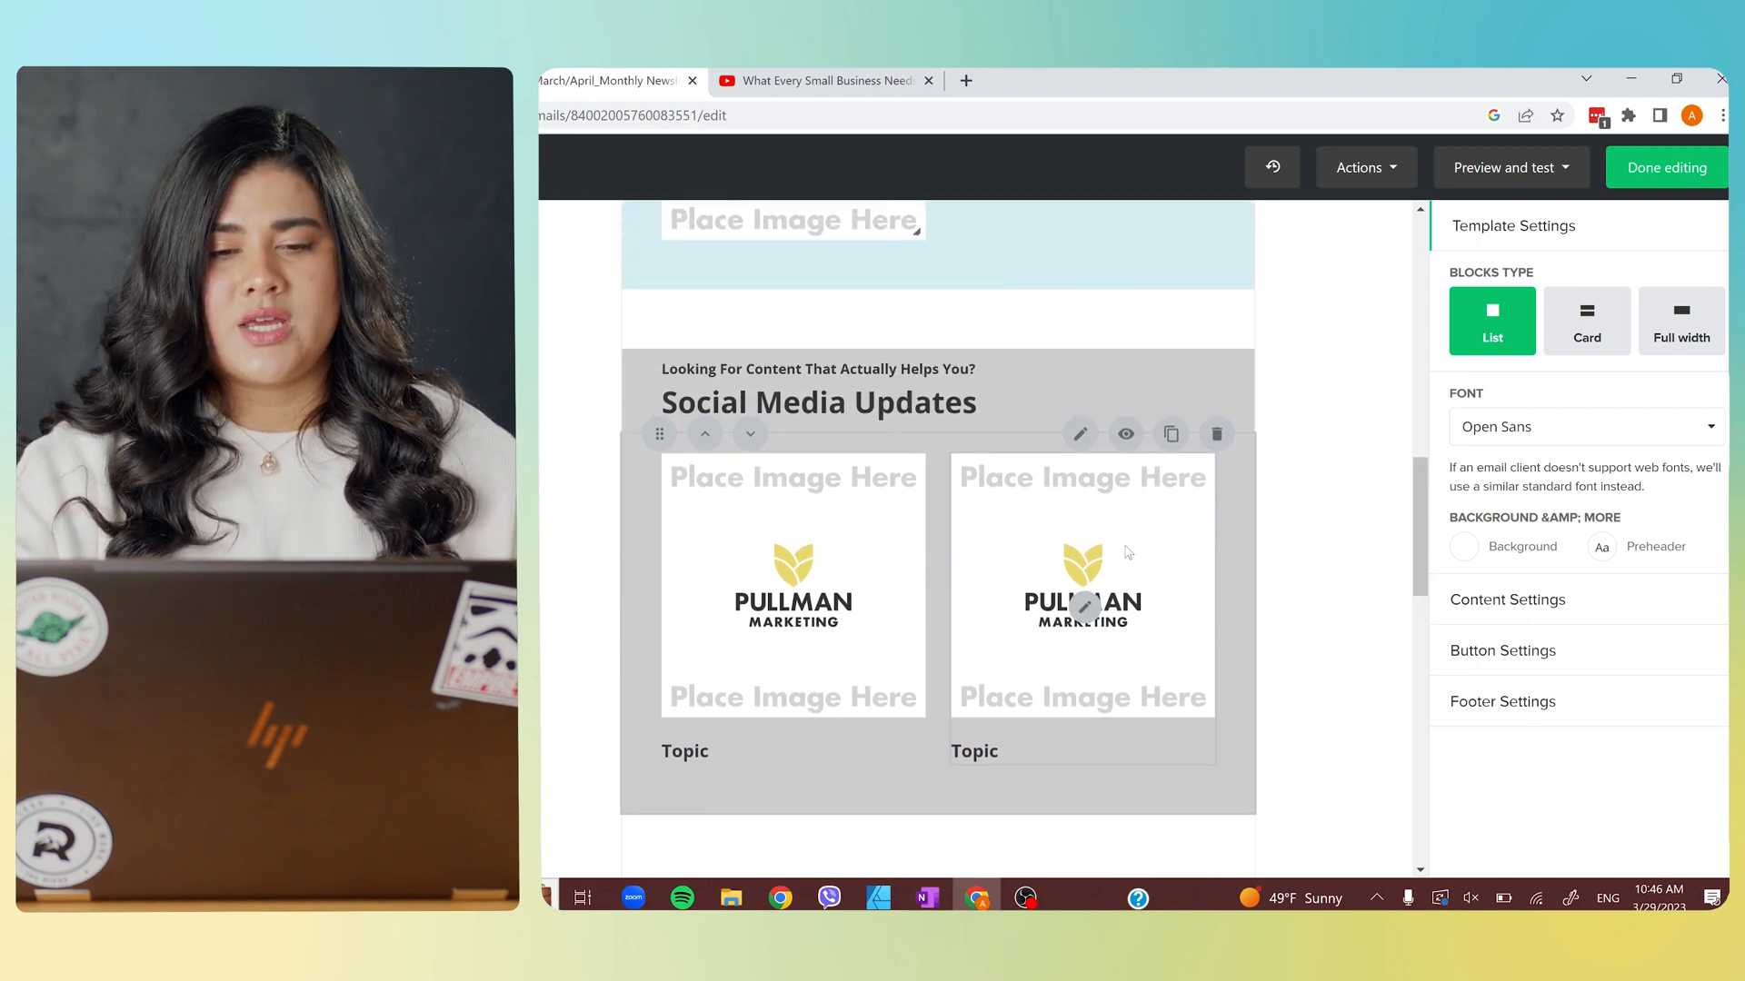
pyautogui.scroll(8, 1126, 554)
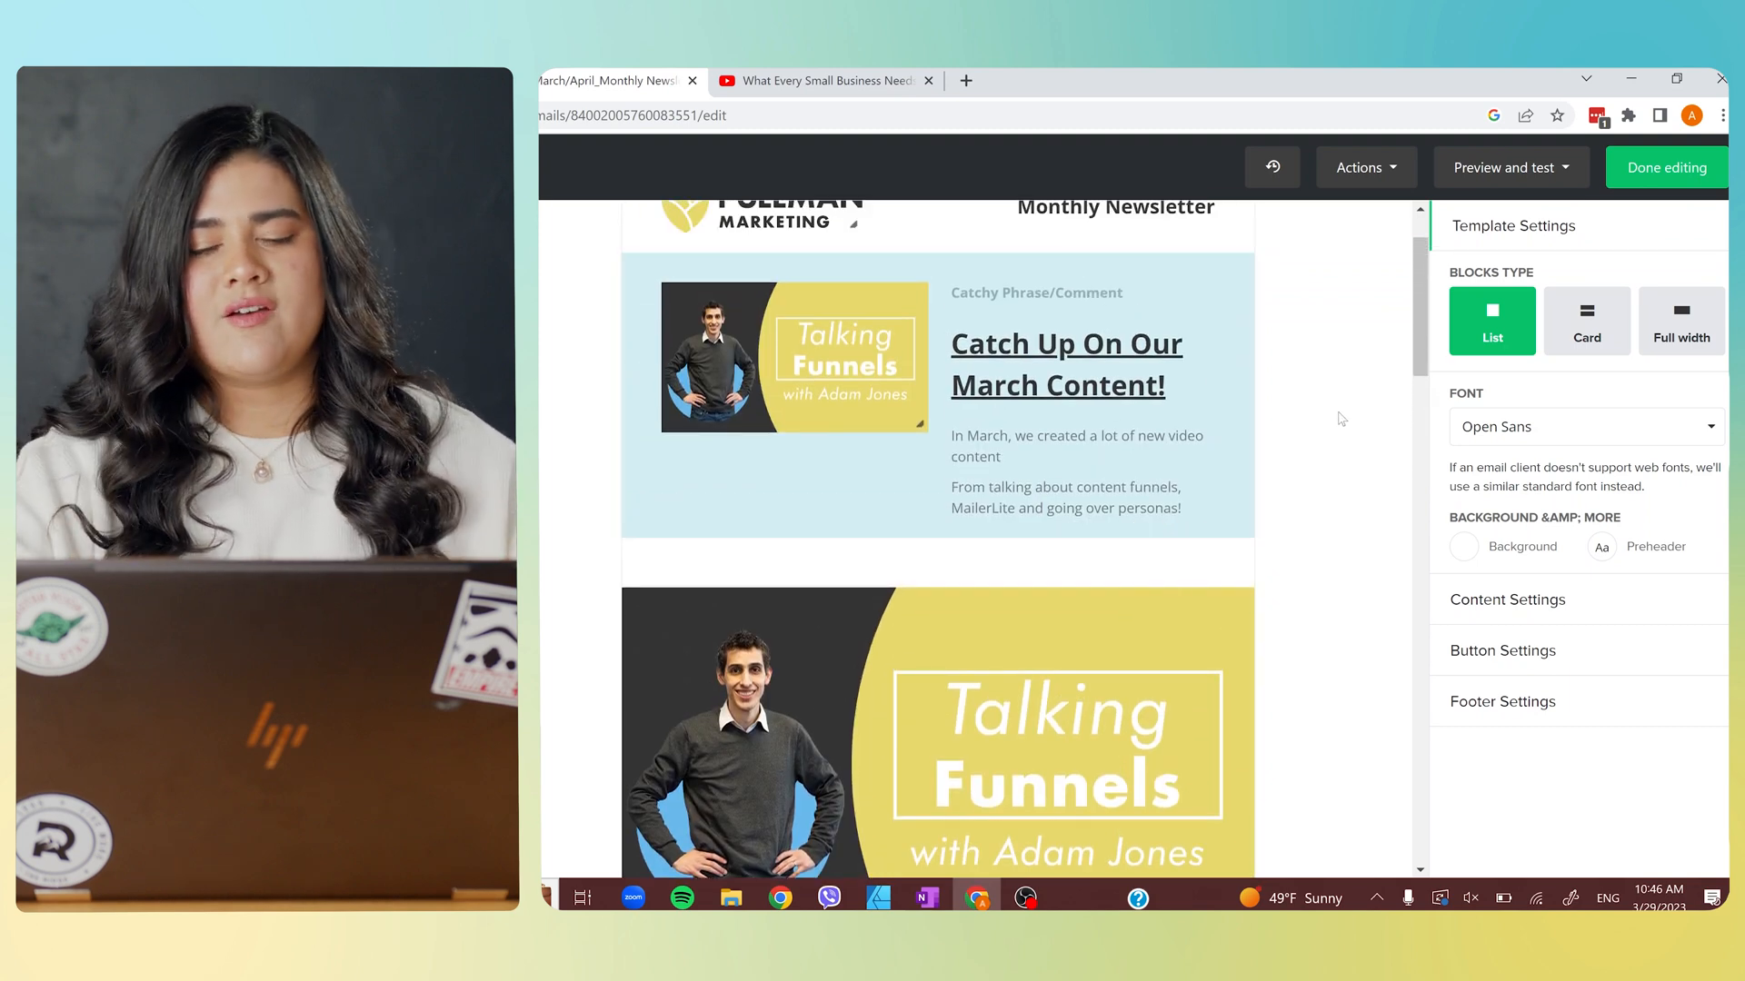
pyautogui.scroll(-3, 1342, 455)
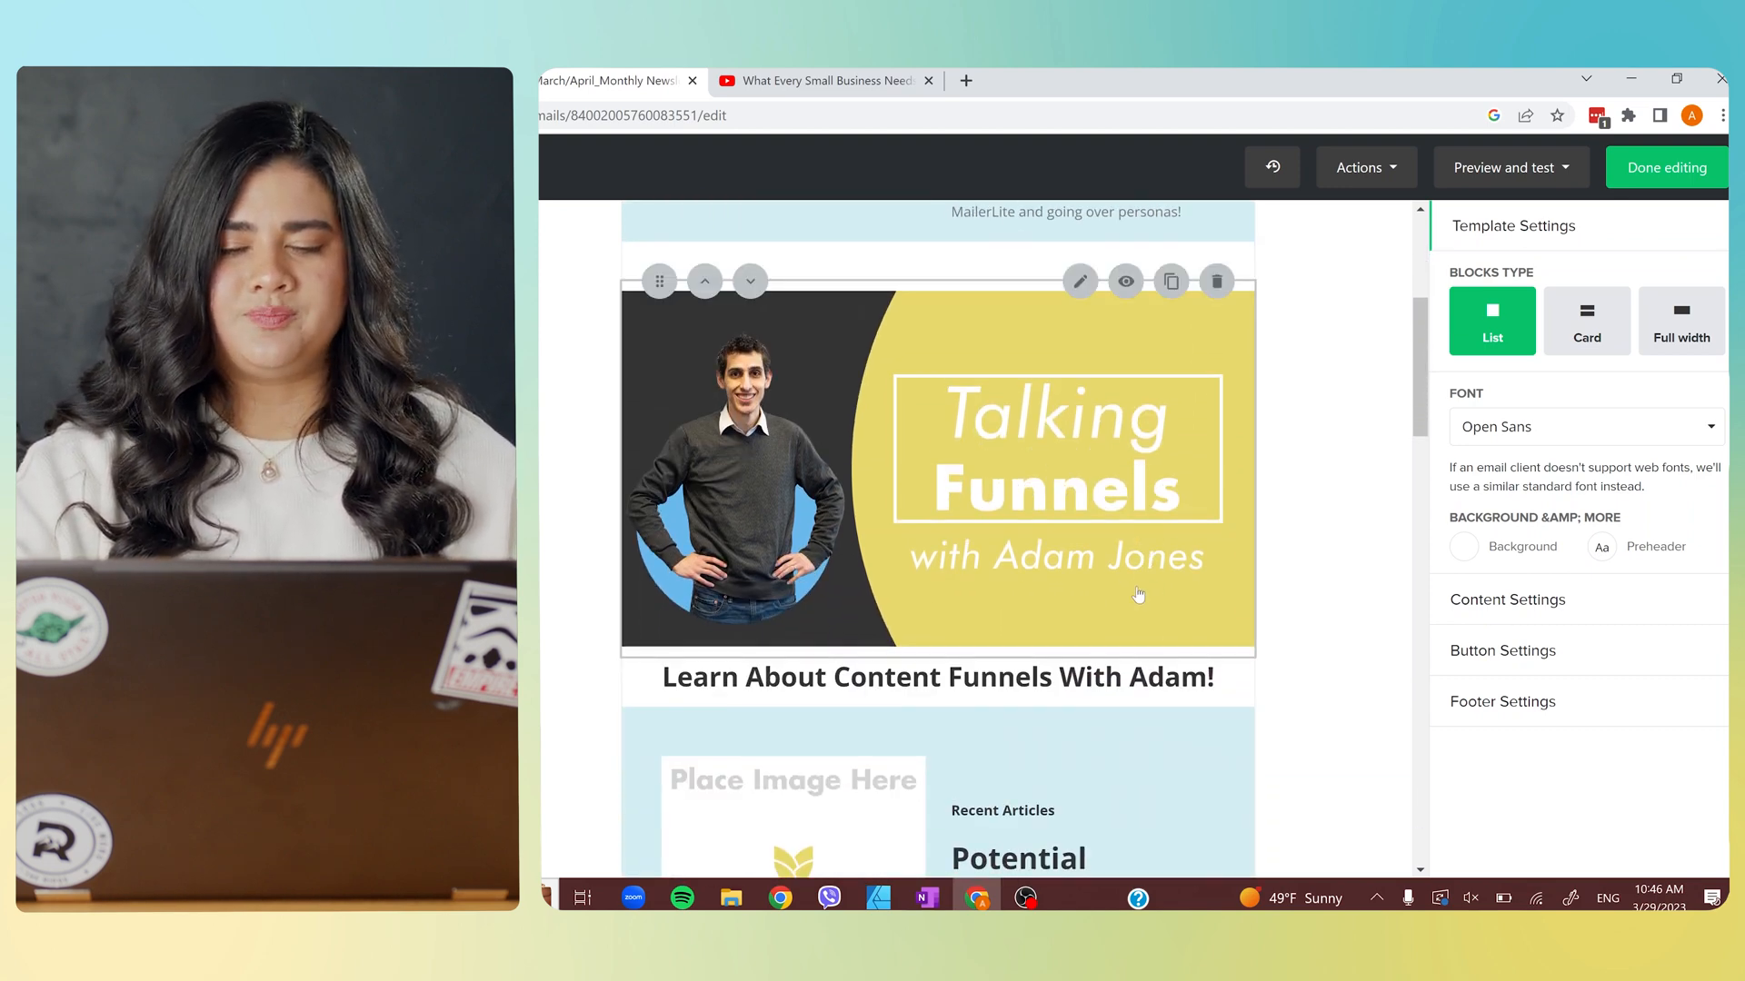
pyautogui.scroll(-1, 1137, 590)
pyautogui.scroll(-4, 1137, 586)
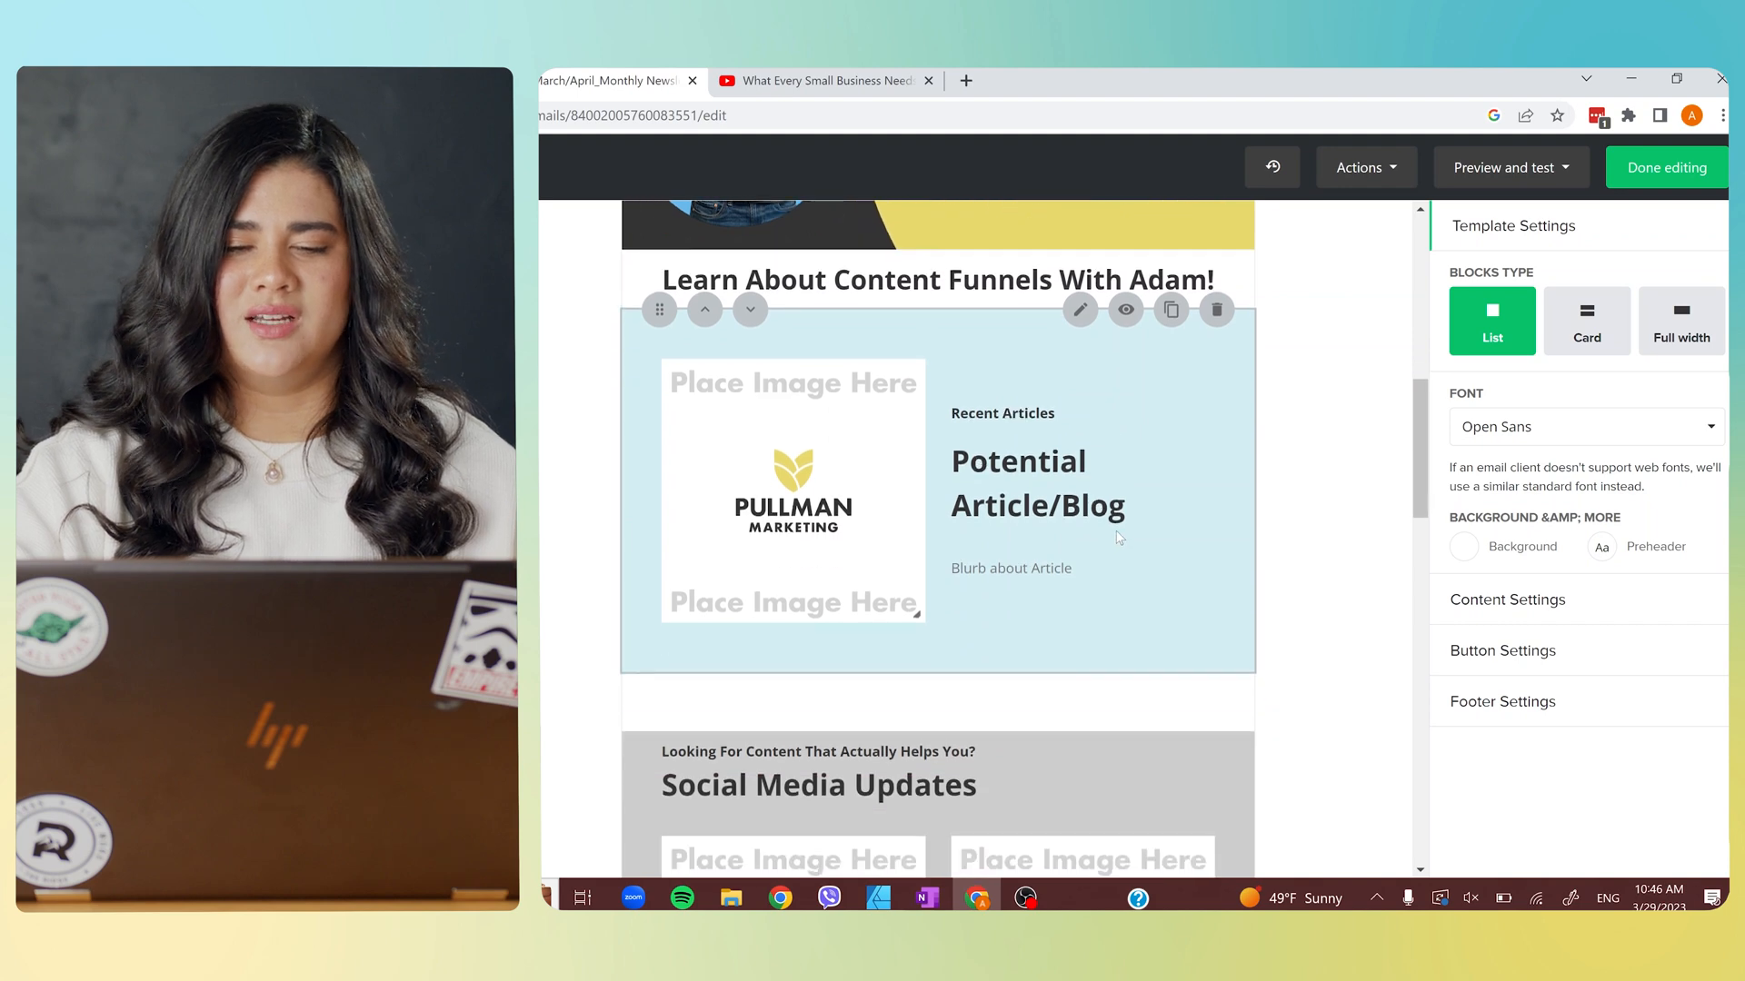
pyautogui.scroll(-3, 995, 473)
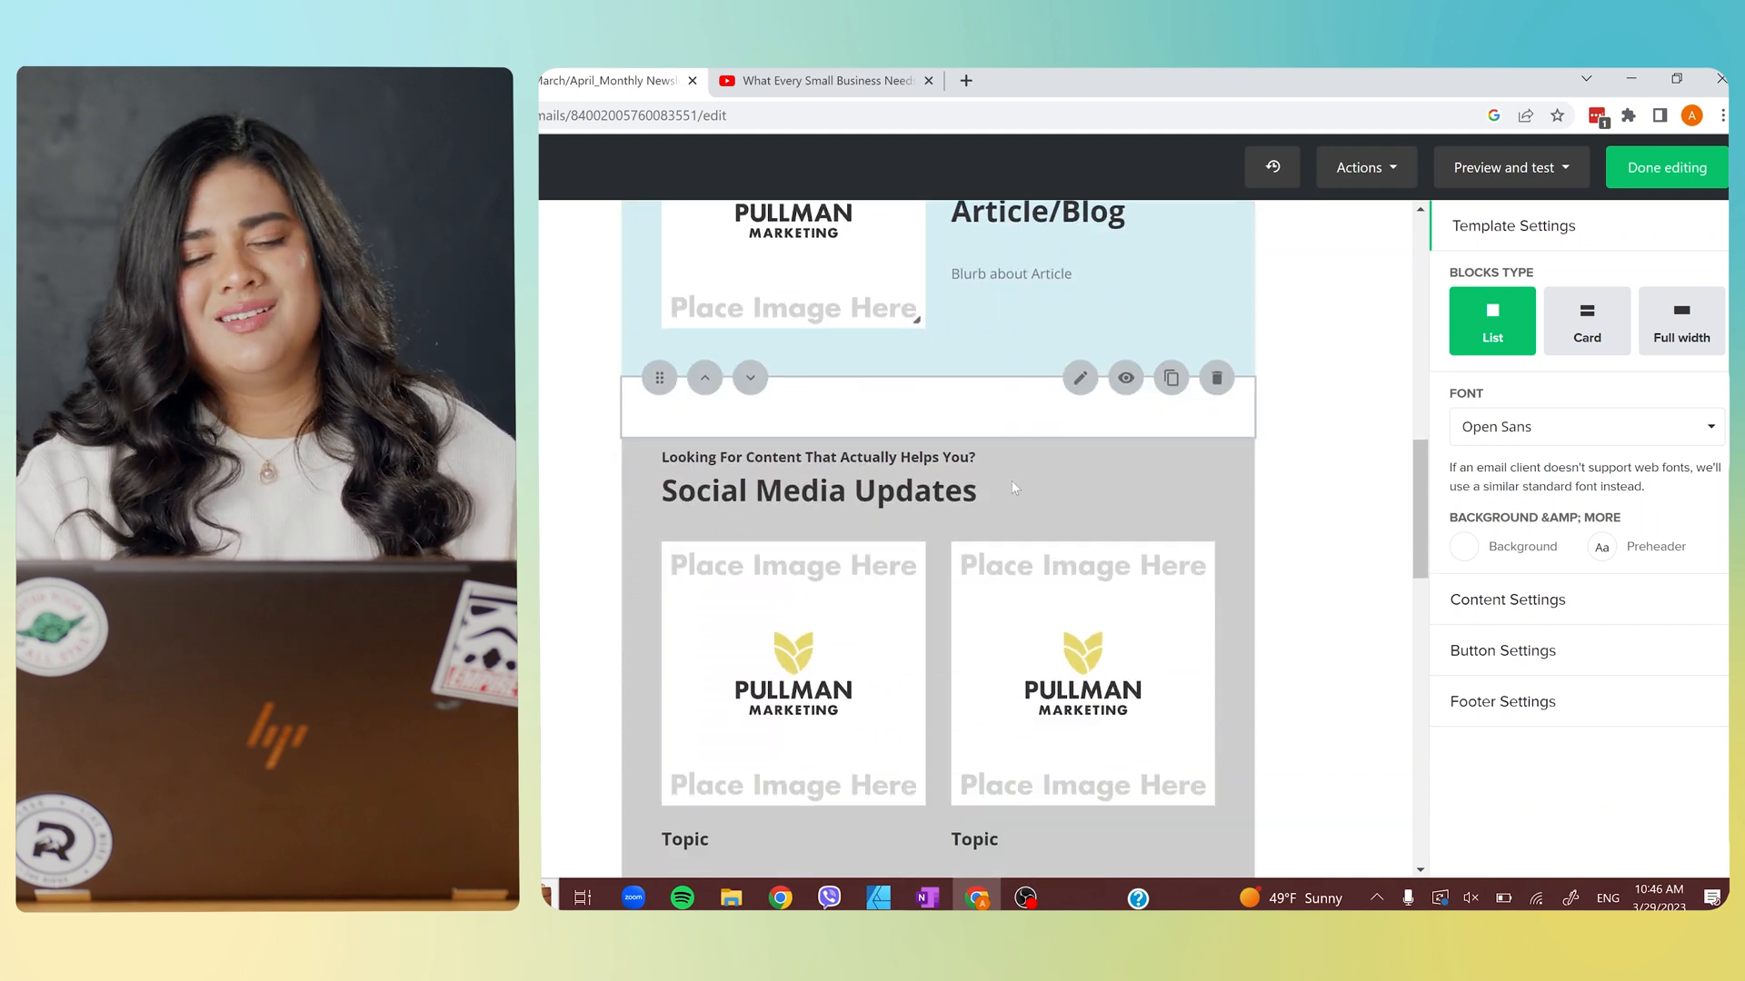
pyautogui.scroll(-3, 999, 489)
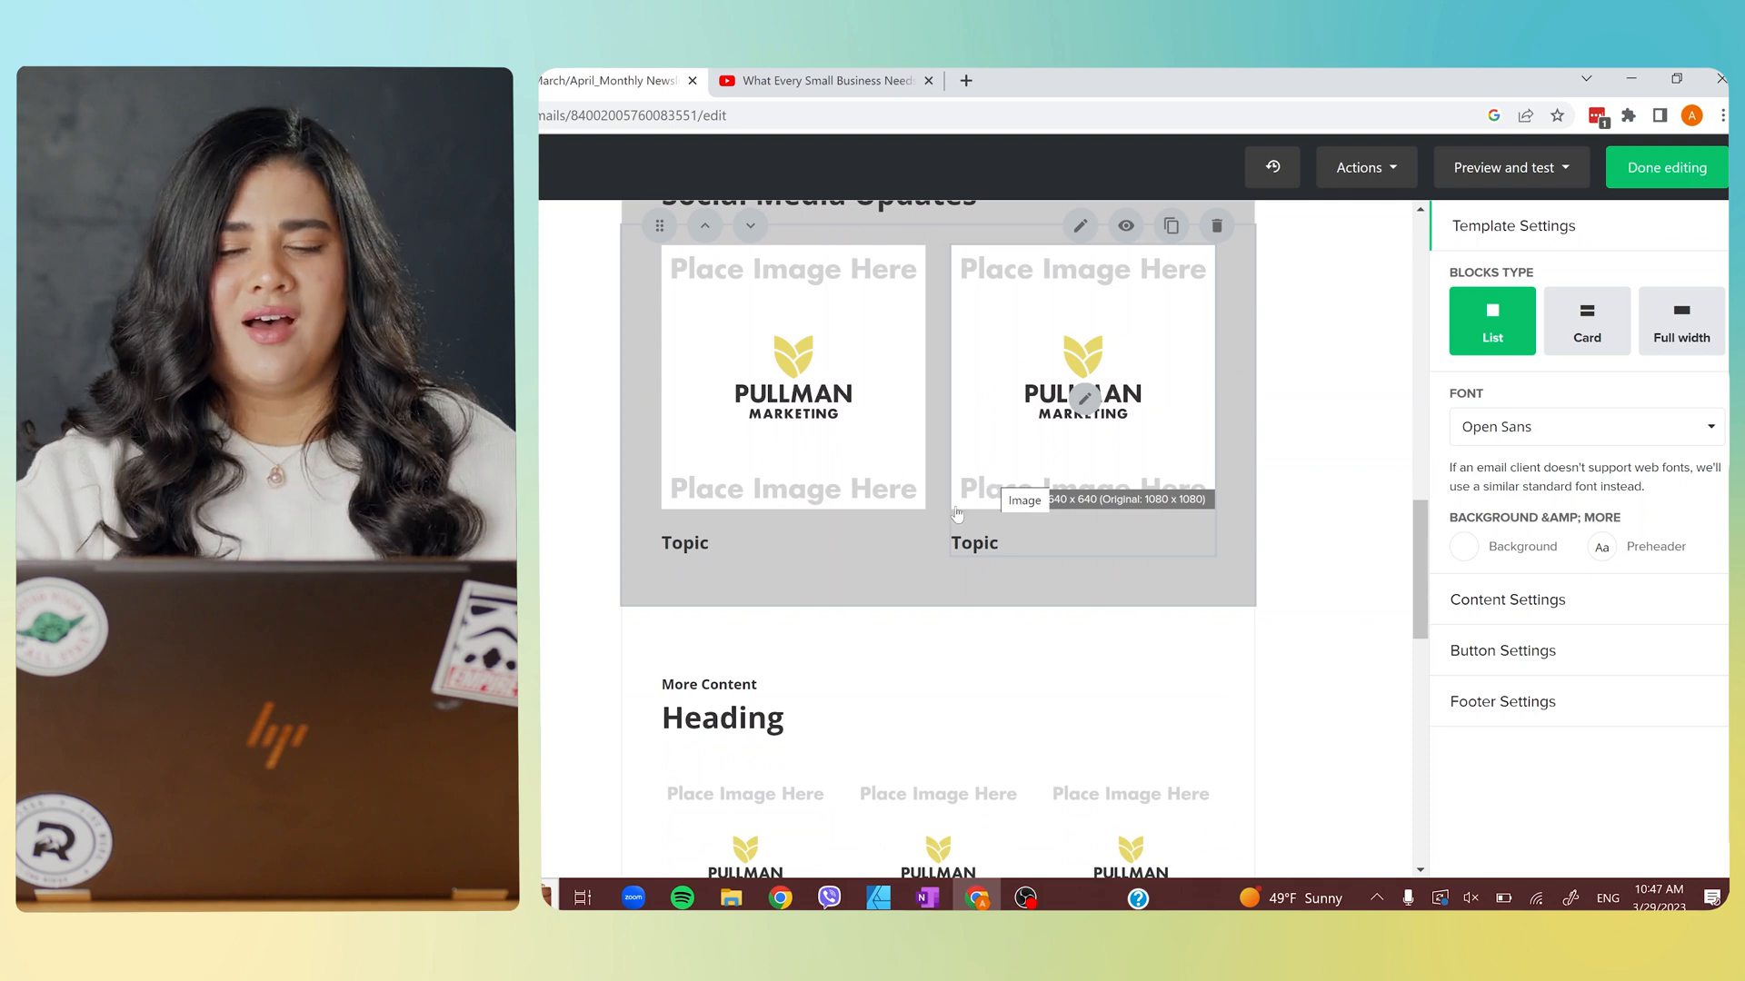
pyautogui.scroll(-1, 1227, 636)
pyautogui.scroll(-6, 1227, 635)
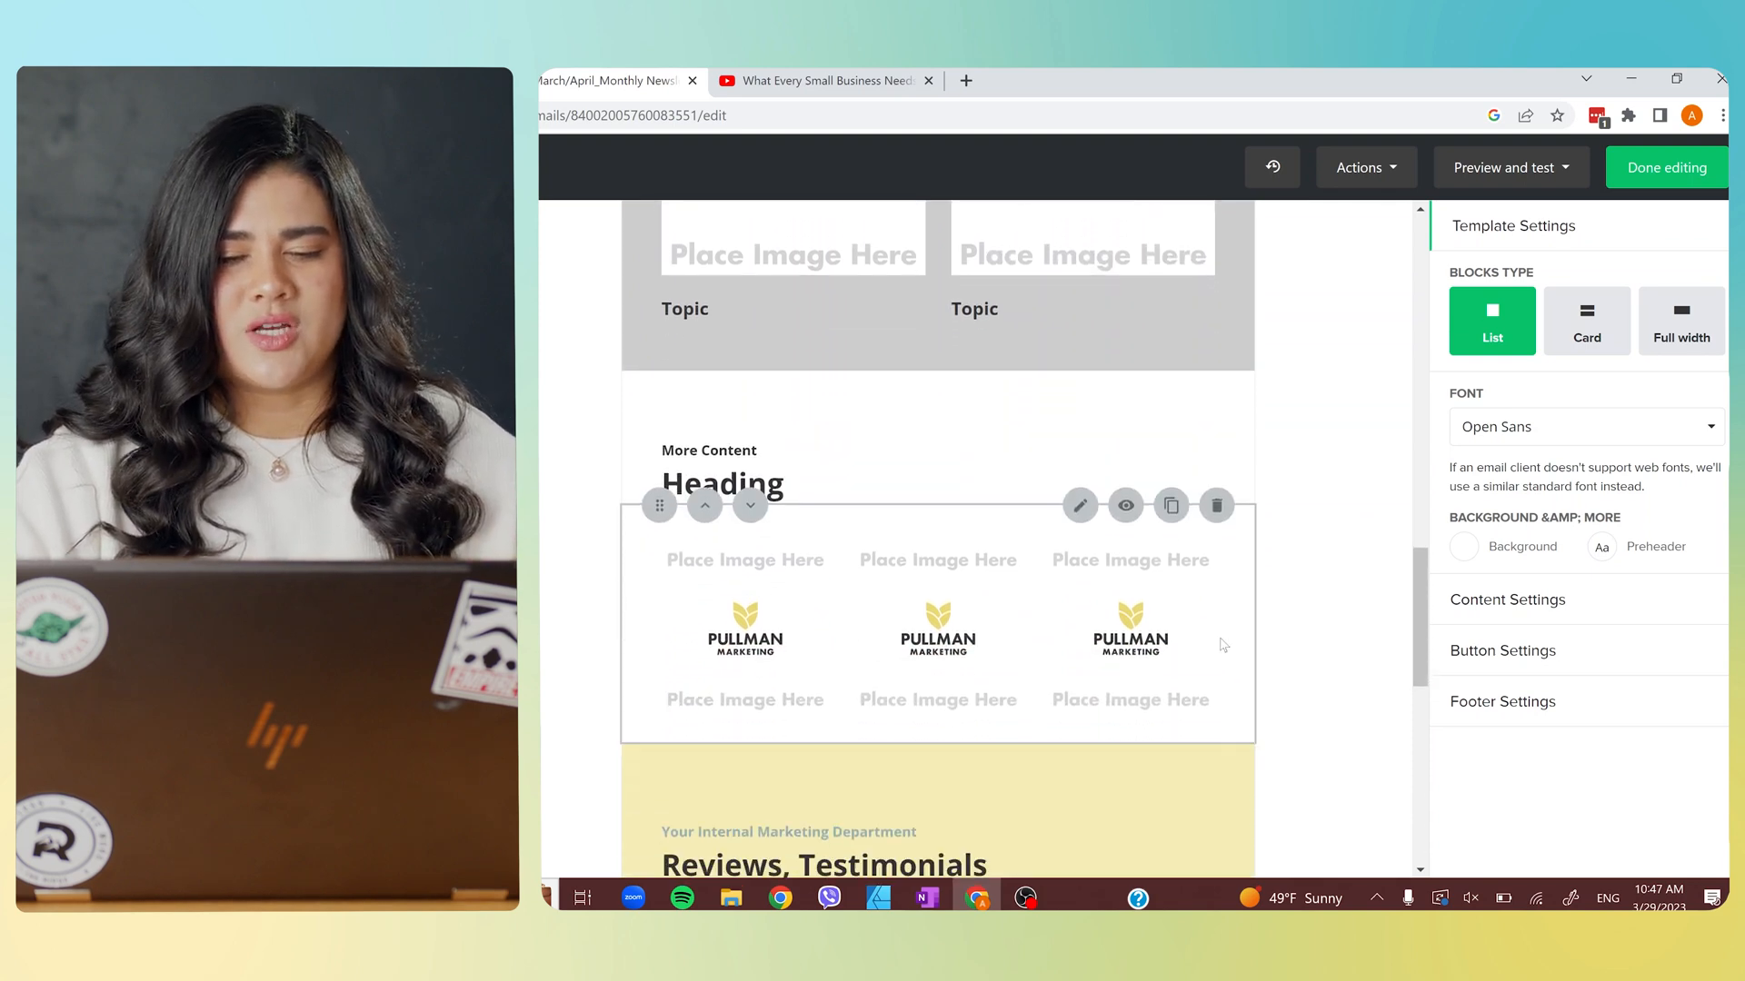
pyautogui.scroll(-6, 1228, 651)
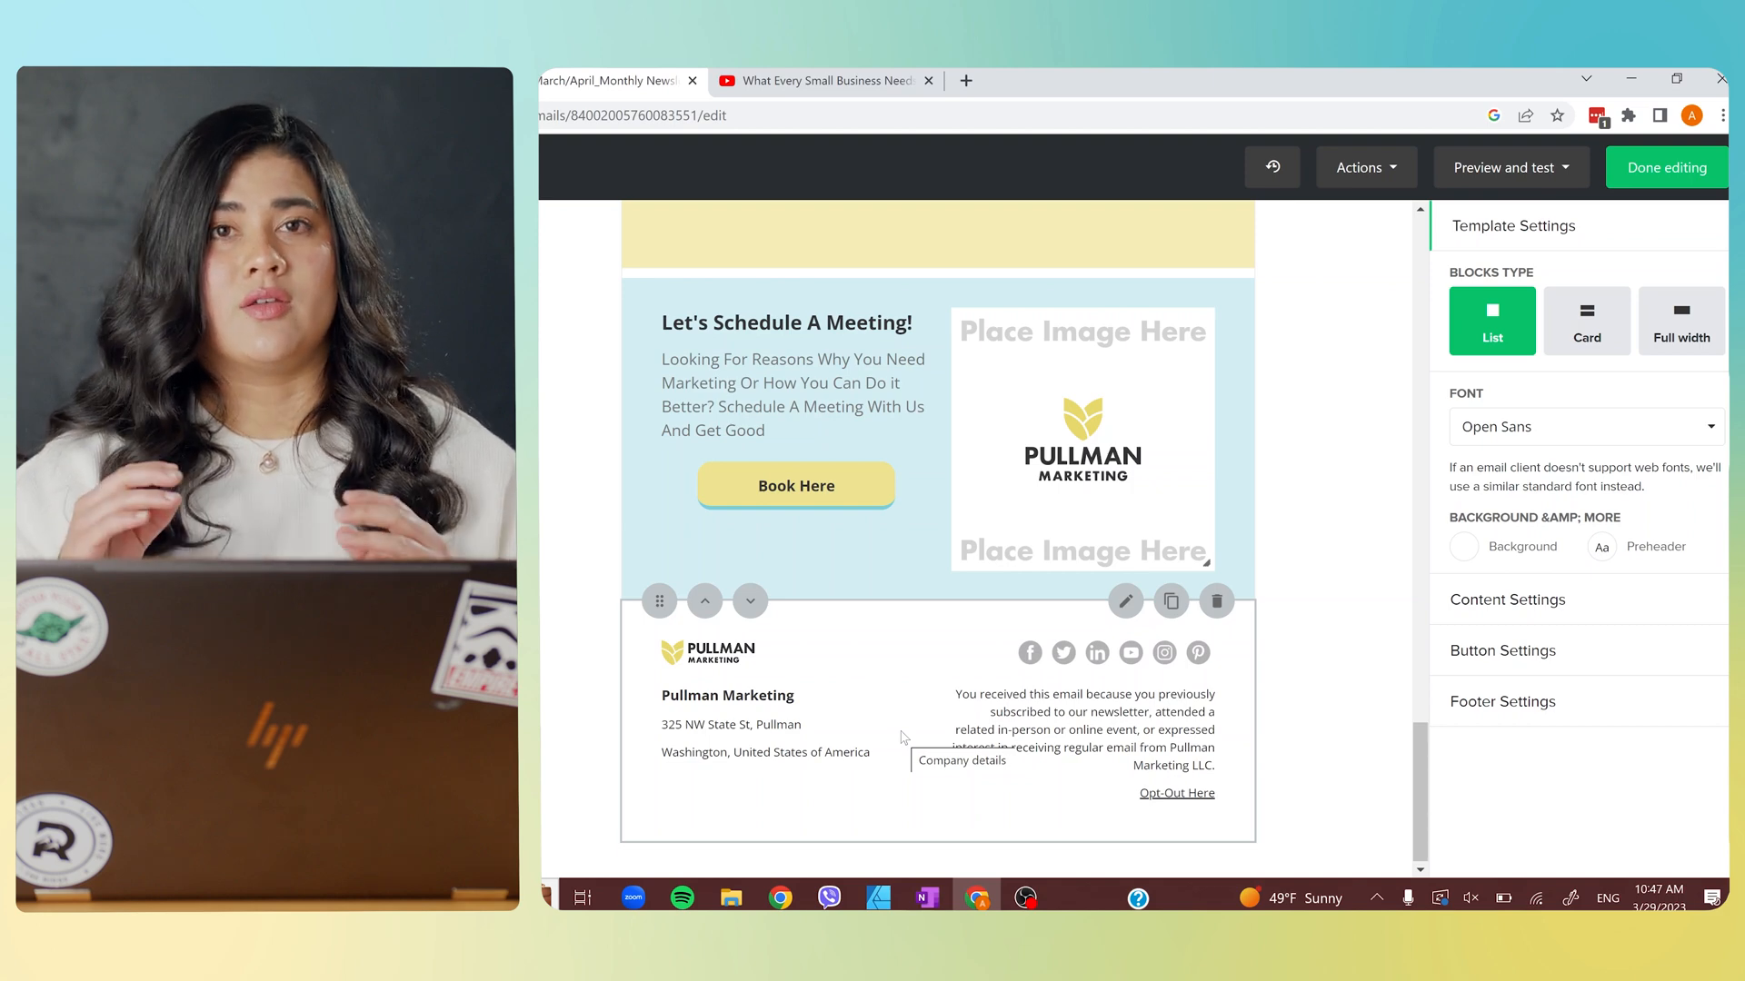
pyautogui.scroll(7, 903, 738)
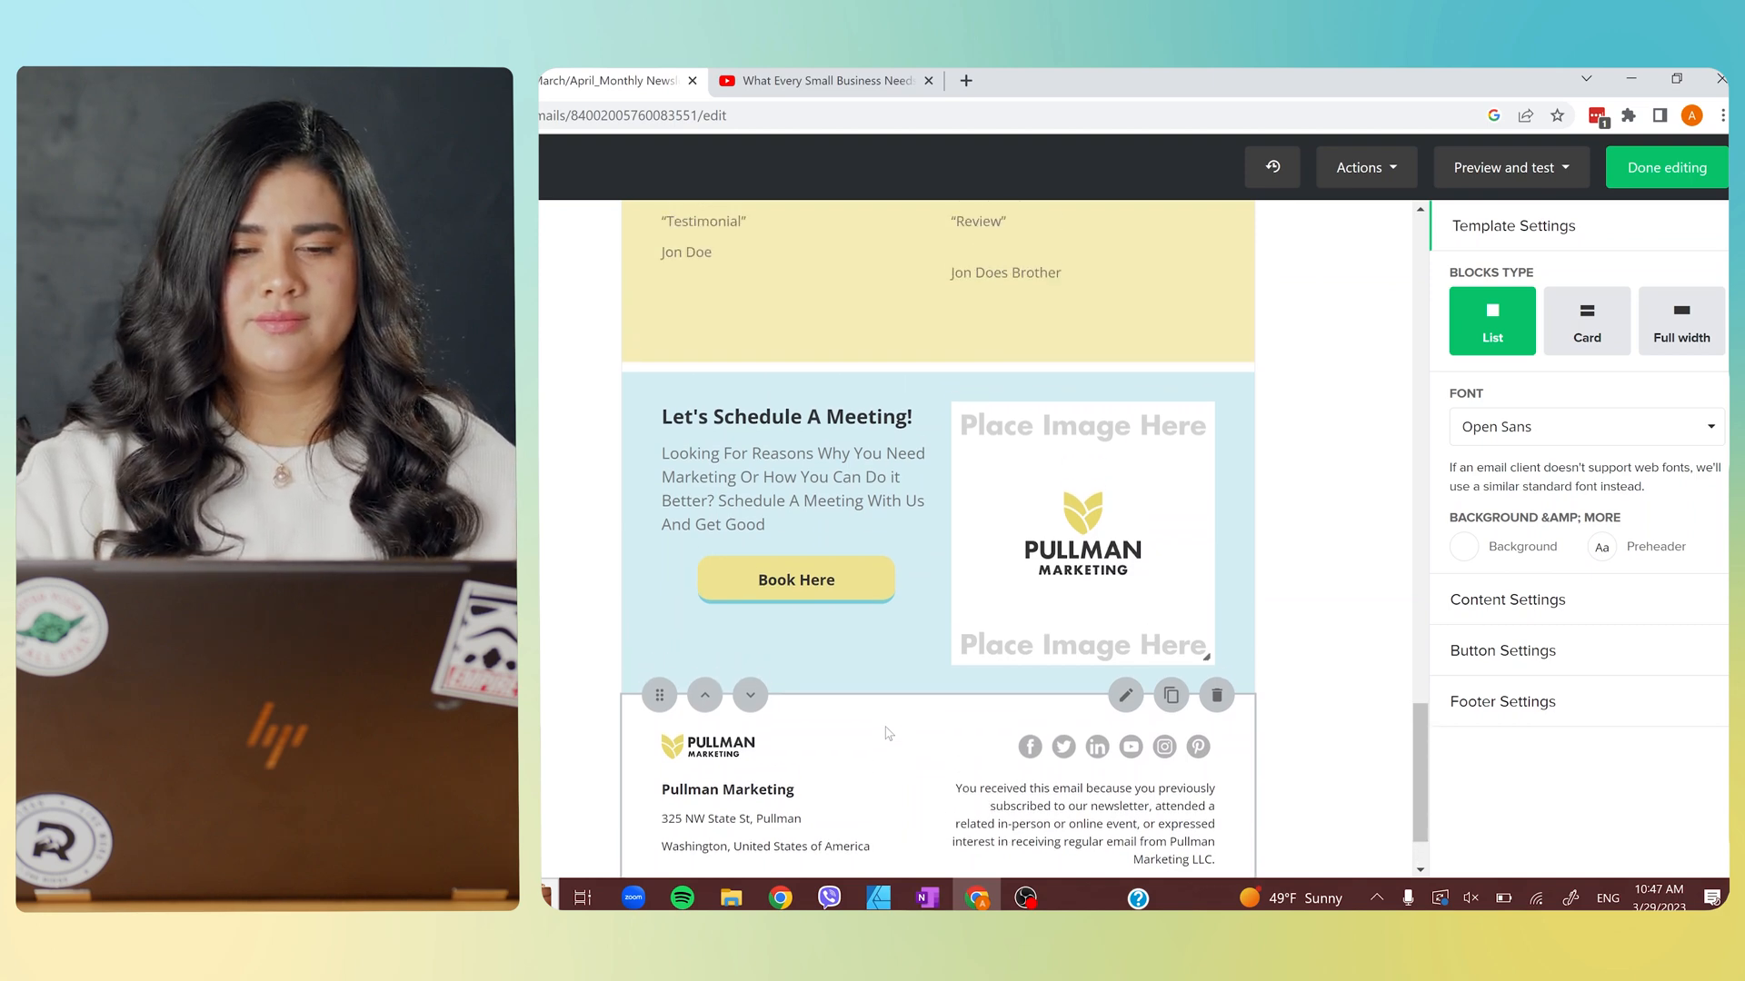
pyautogui.scroll(12, 881, 737)
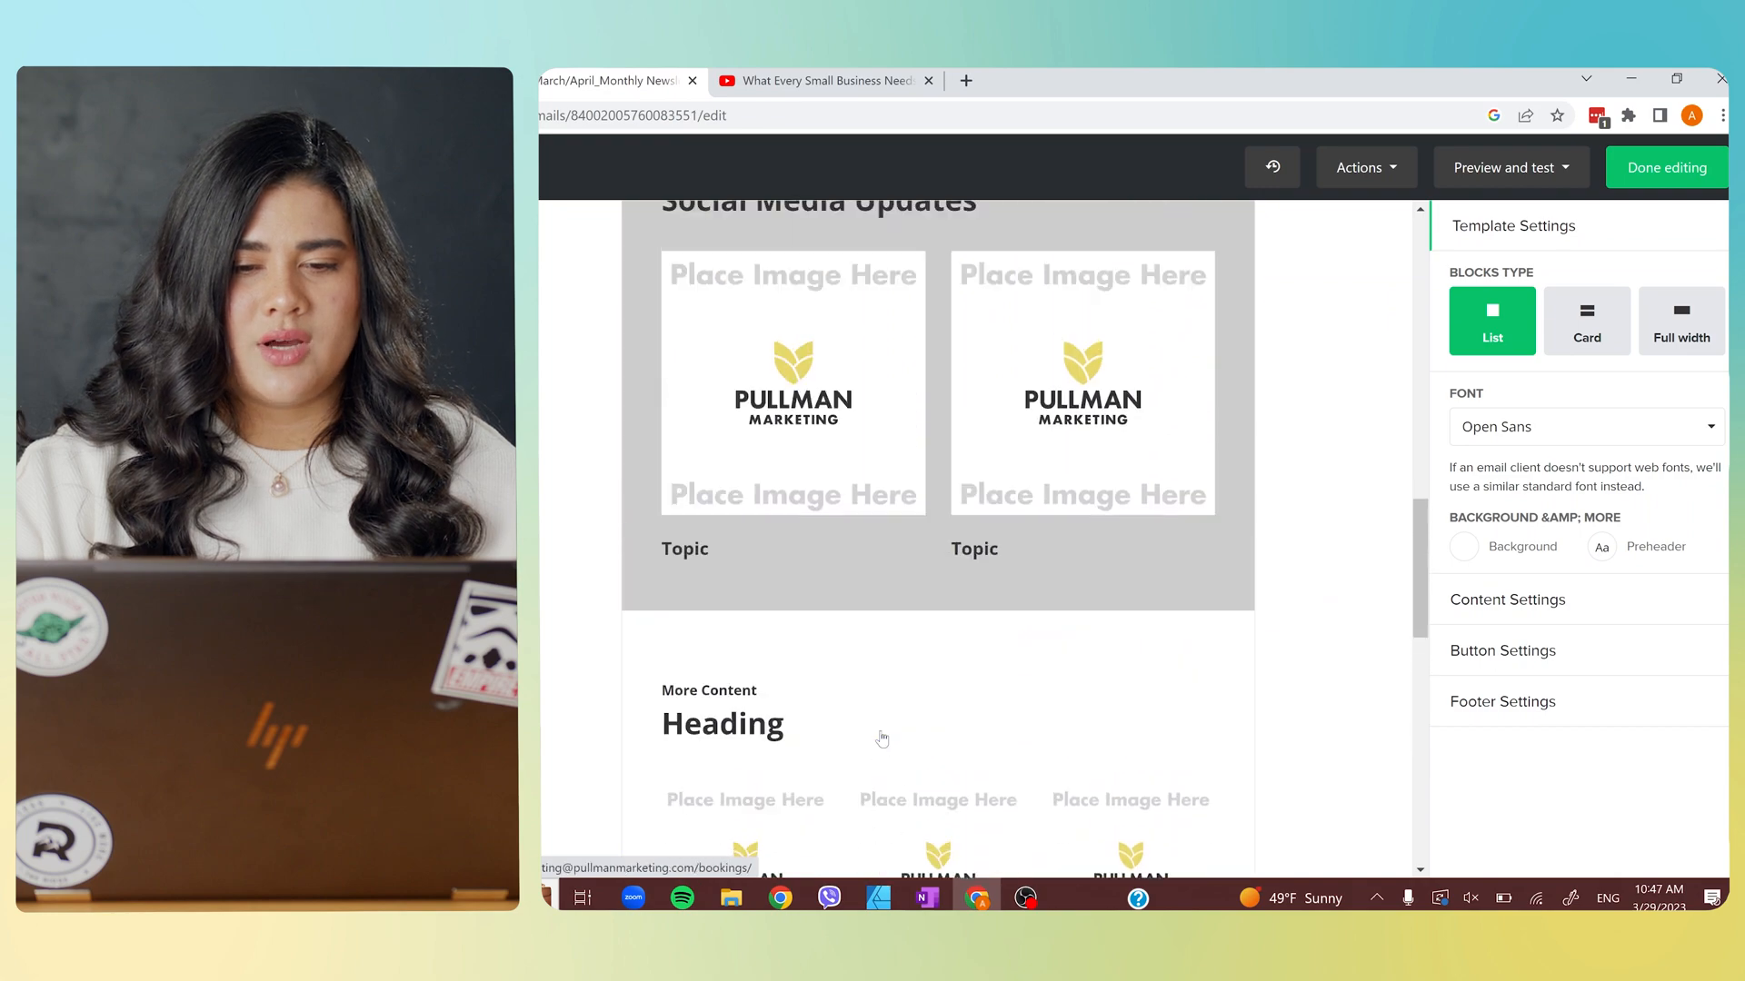
pyautogui.scroll(-3, 882, 737)
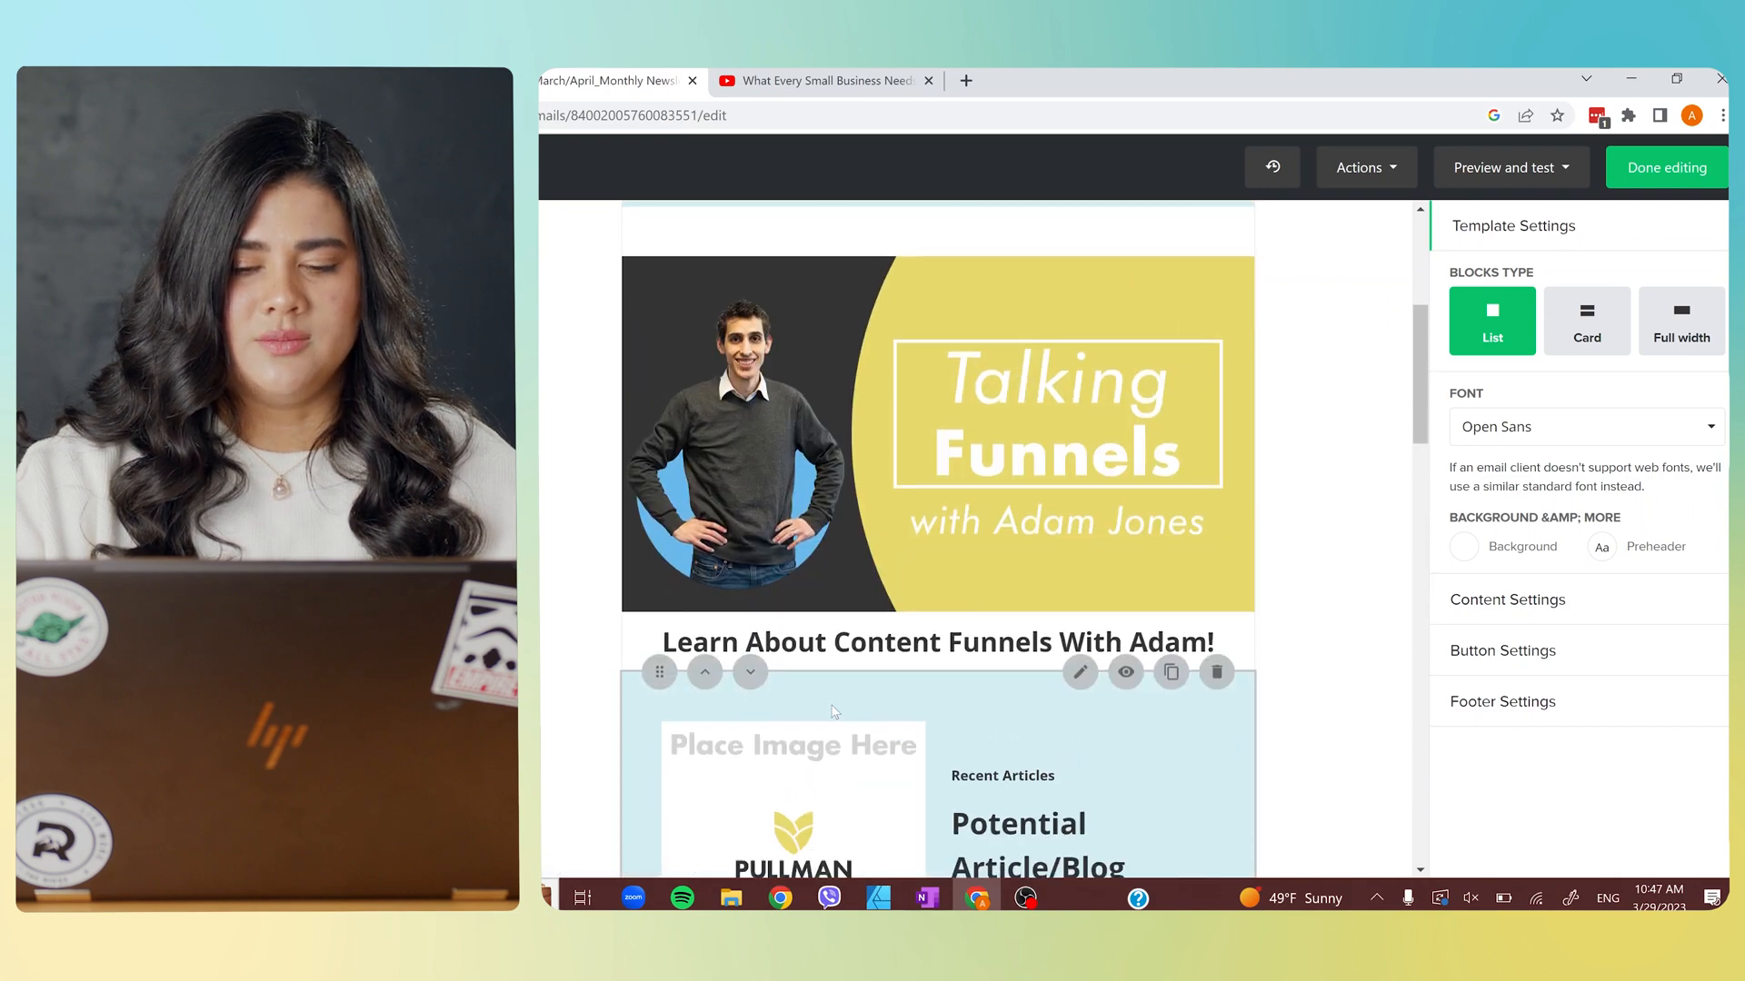
# Insert a Text block directly below the content funnels heading and open it for editing.
pyautogui.scroll(-5, 617, 586)
pyautogui.scroll(-5, 617, 590)
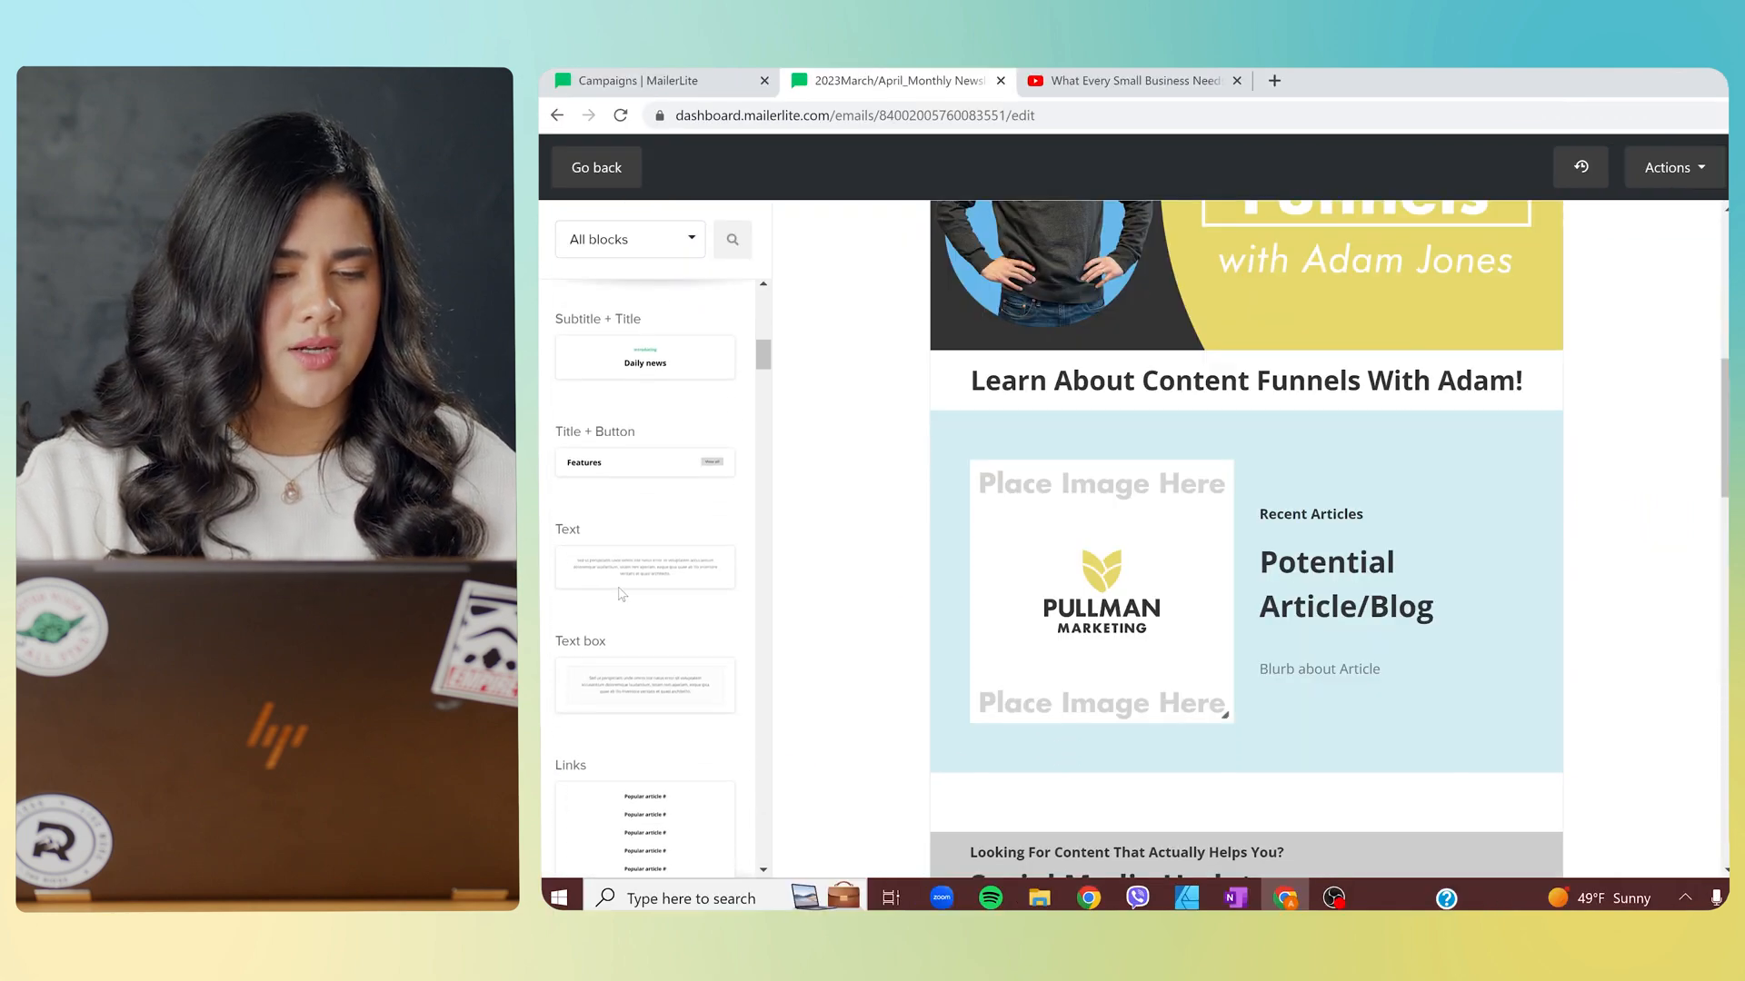
pyautogui.moveTo(602, 368); pyautogui.dragTo(1224, 436)
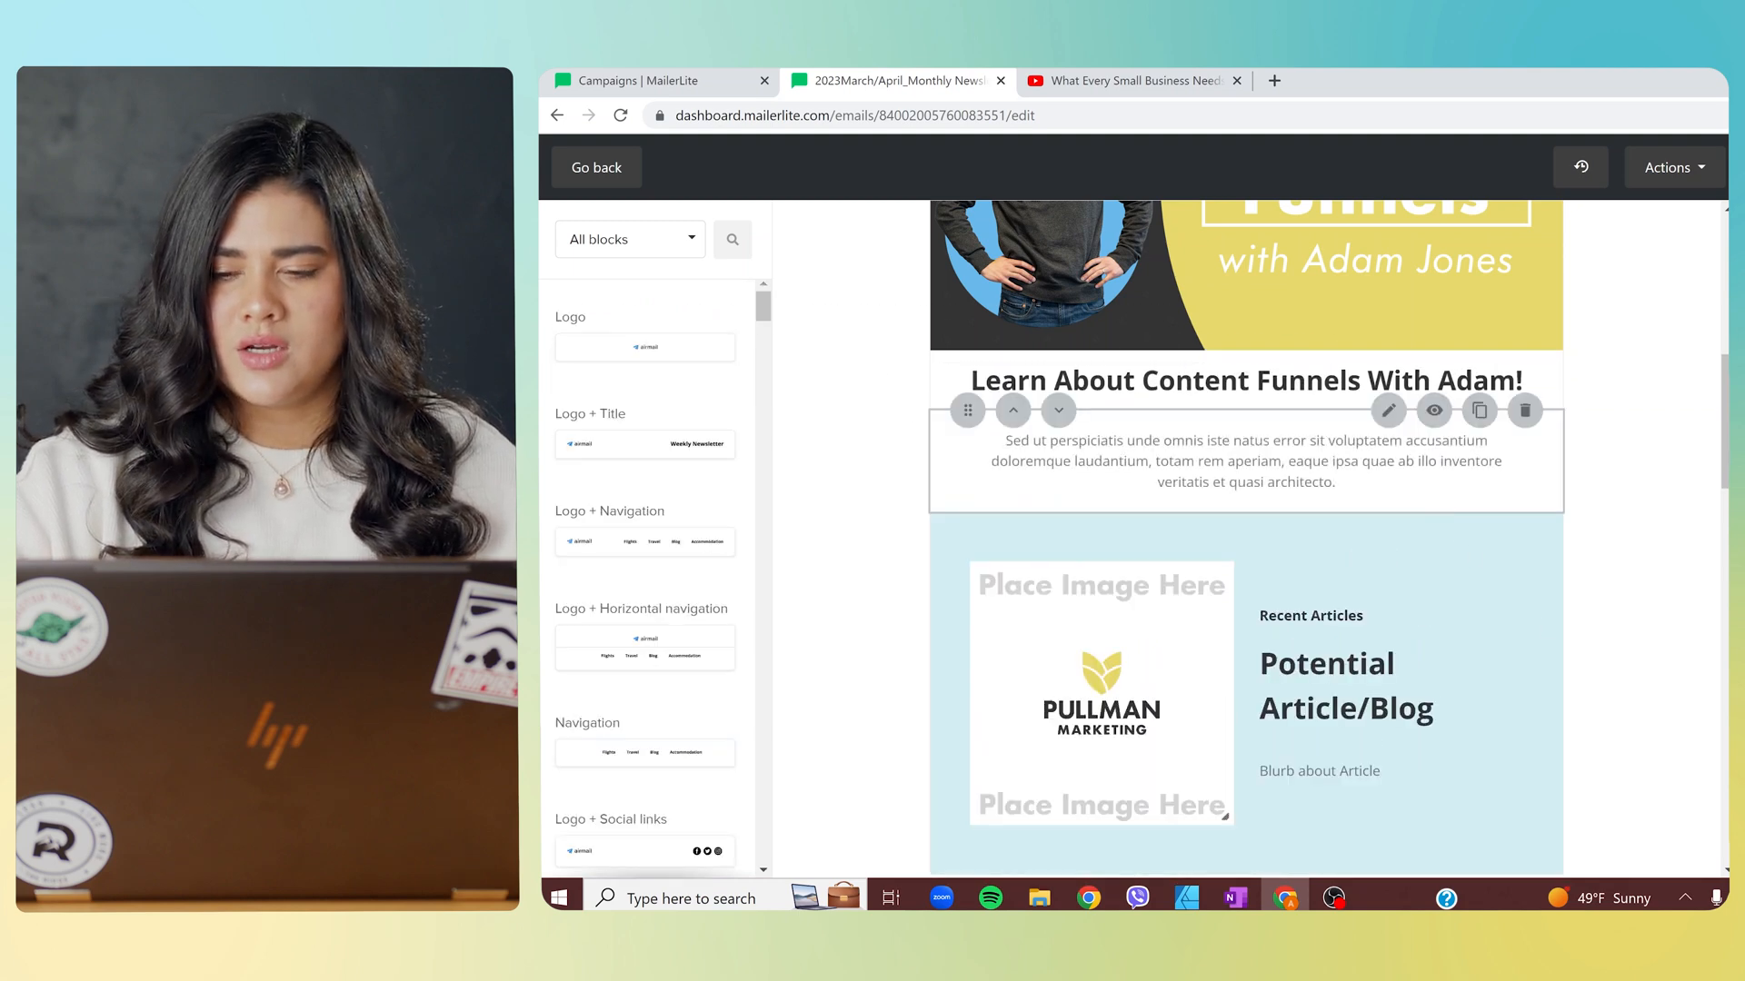
pyautogui.click(1227, 447)
# Switch to the YouTube video page, expand its description and copy the sentence beginning "In this workshop".
pyautogui.click(1087, 104)
pyautogui.click(1089, 82)
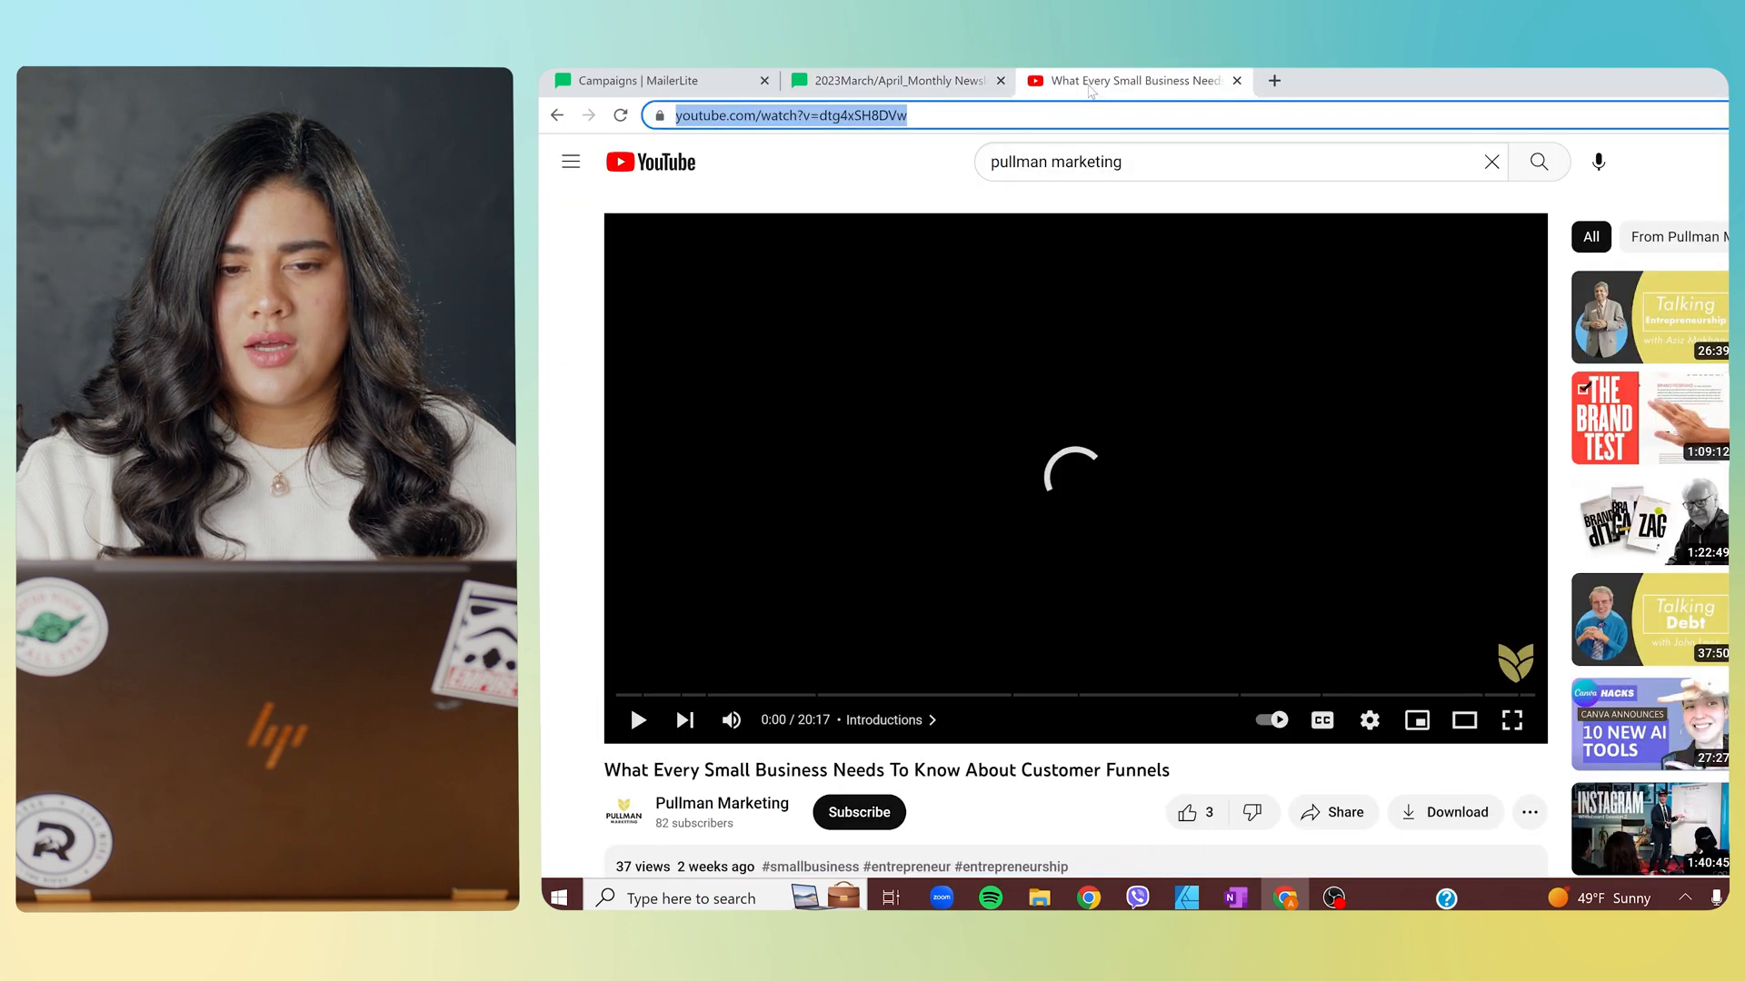
pyautogui.scroll(-5, 860, 766)
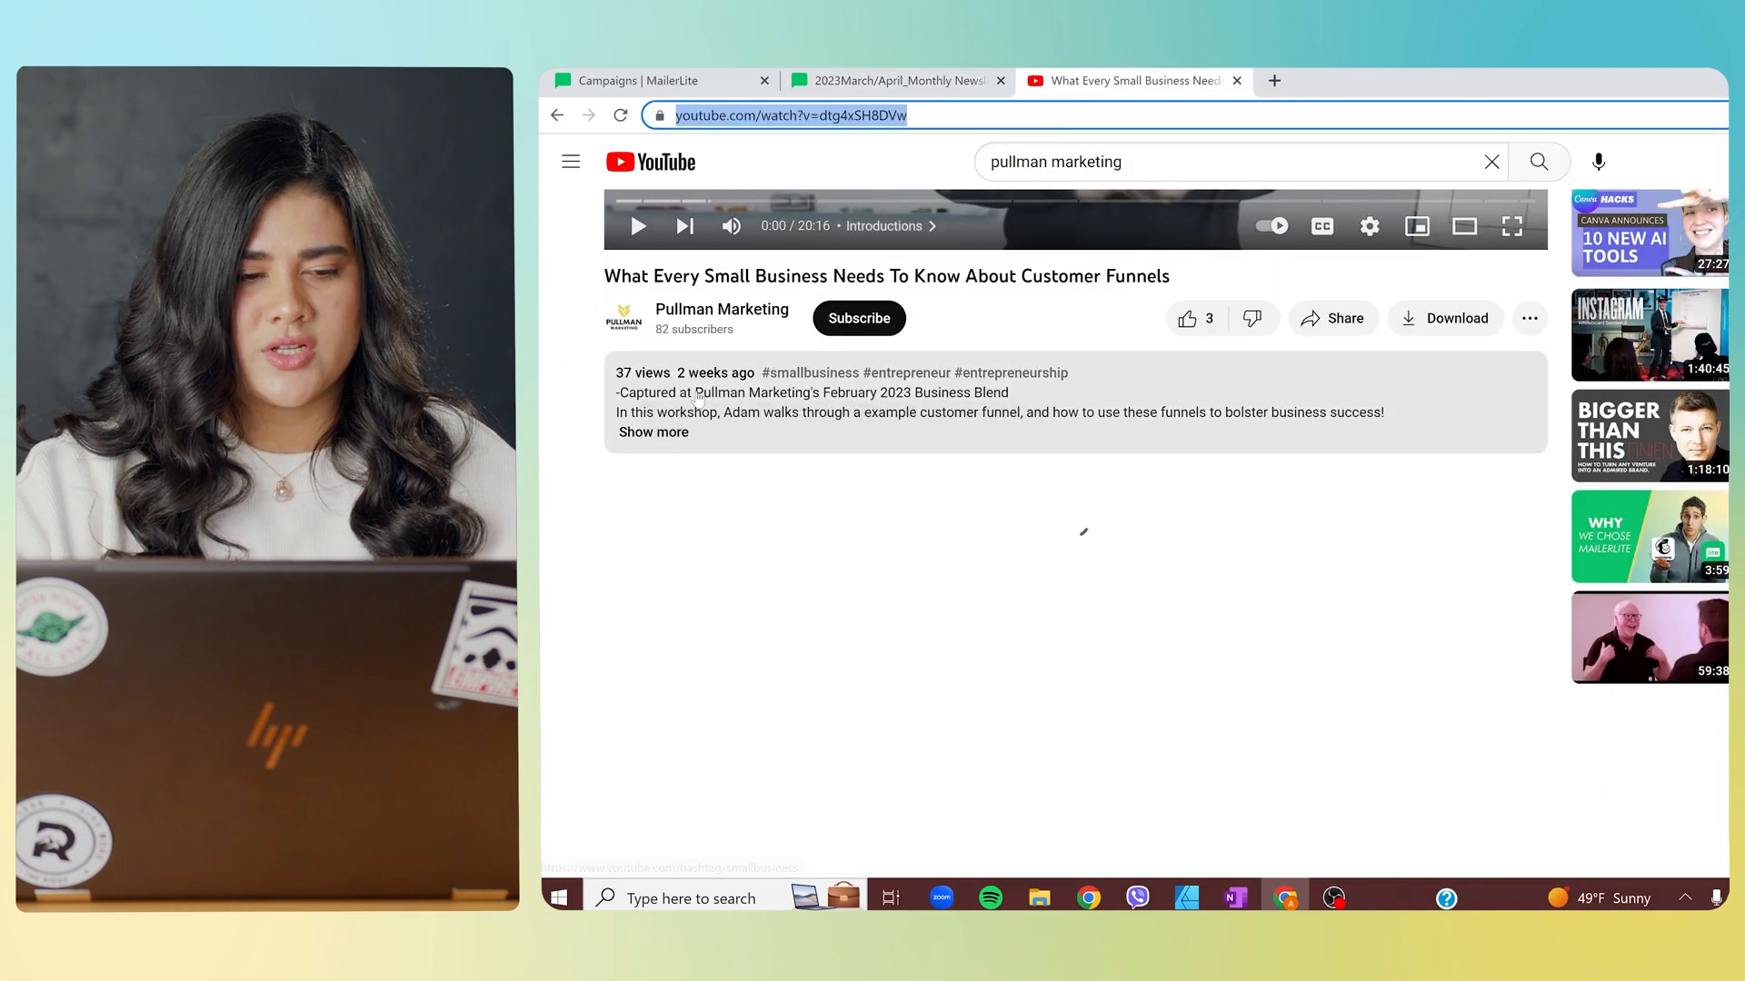
pyautogui.click(627, 434)
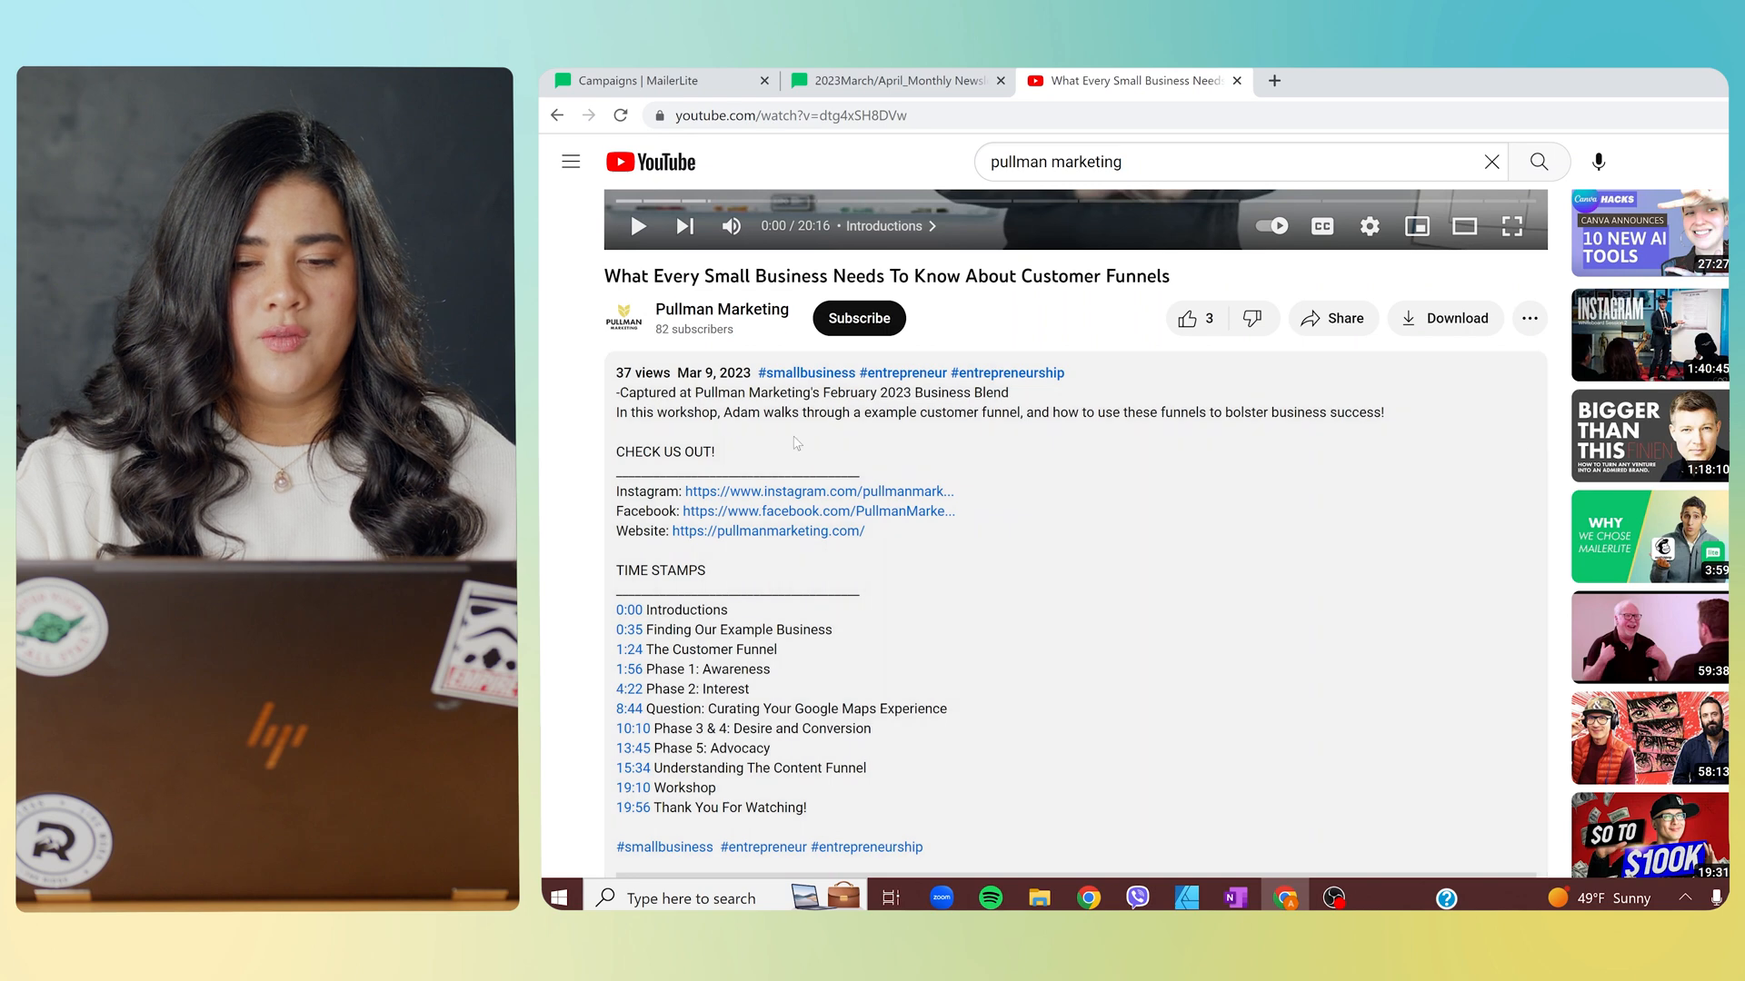
pyautogui.moveTo(1383, 409); pyautogui.dragTo(591, 414)
pyautogui.hotkey('ctrl', 'c')
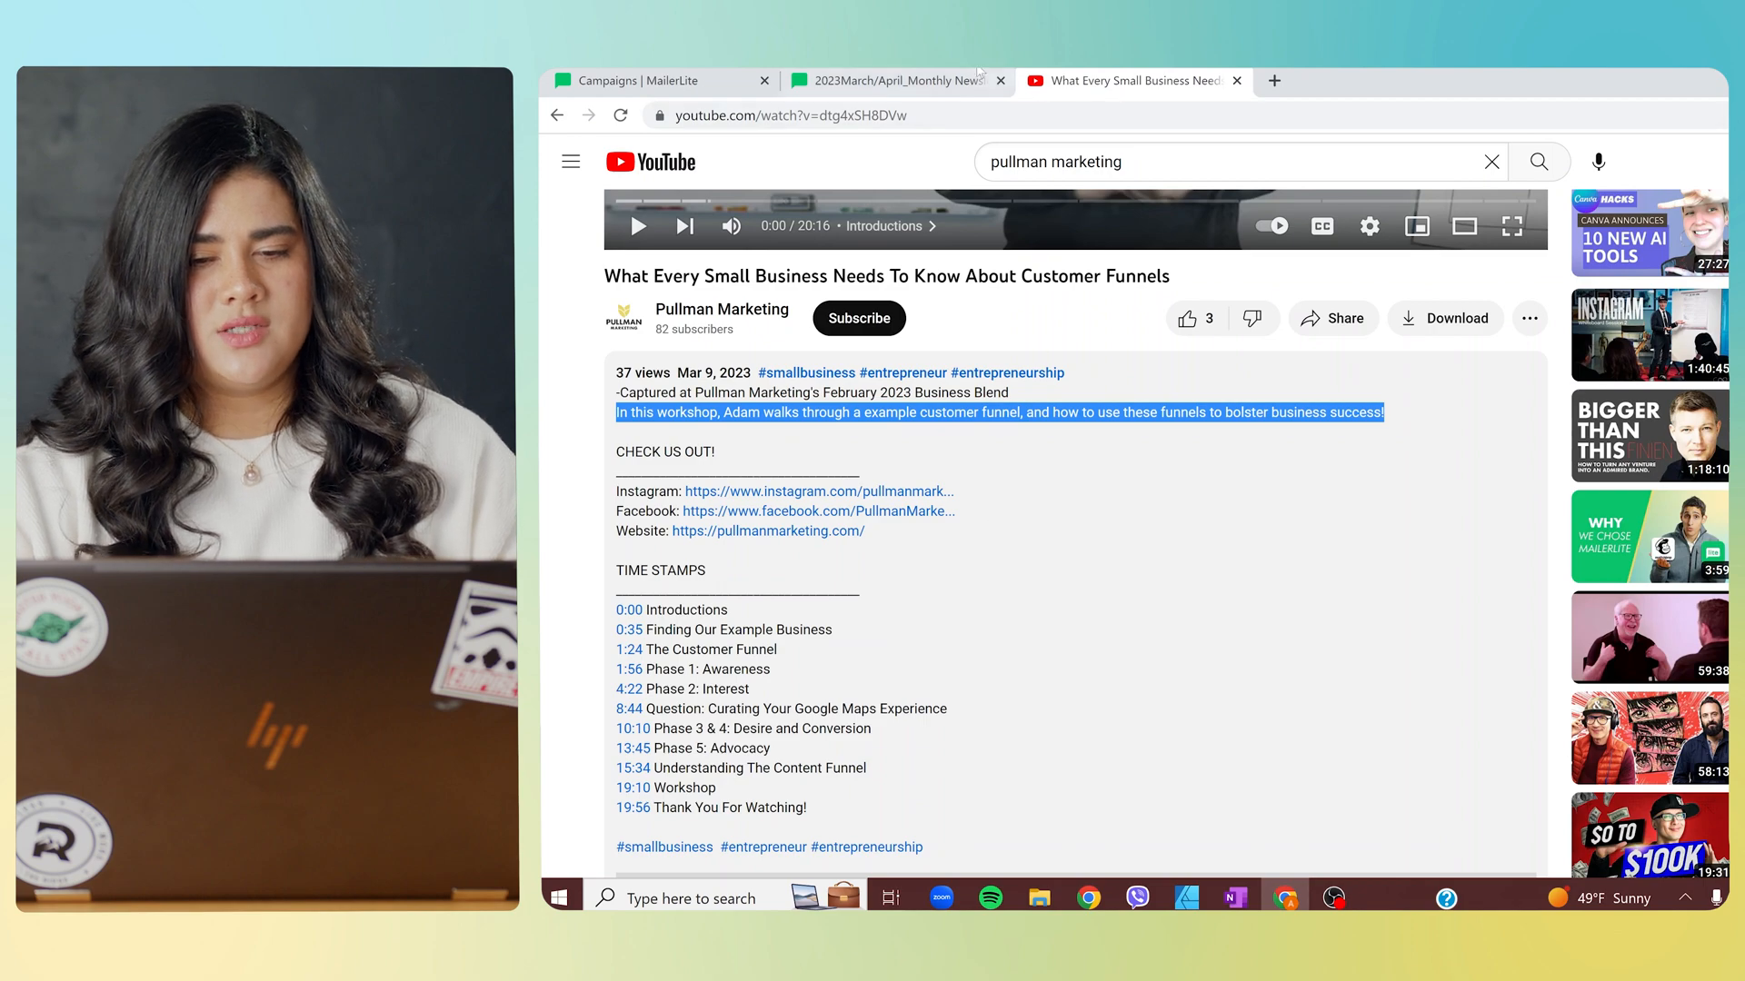
# Replace the newsletter text block's placeholder with the copied description, reworded to begin "Watch this video to see" and end "help bolster your businesses success!".
pyautogui.click(864, 84)
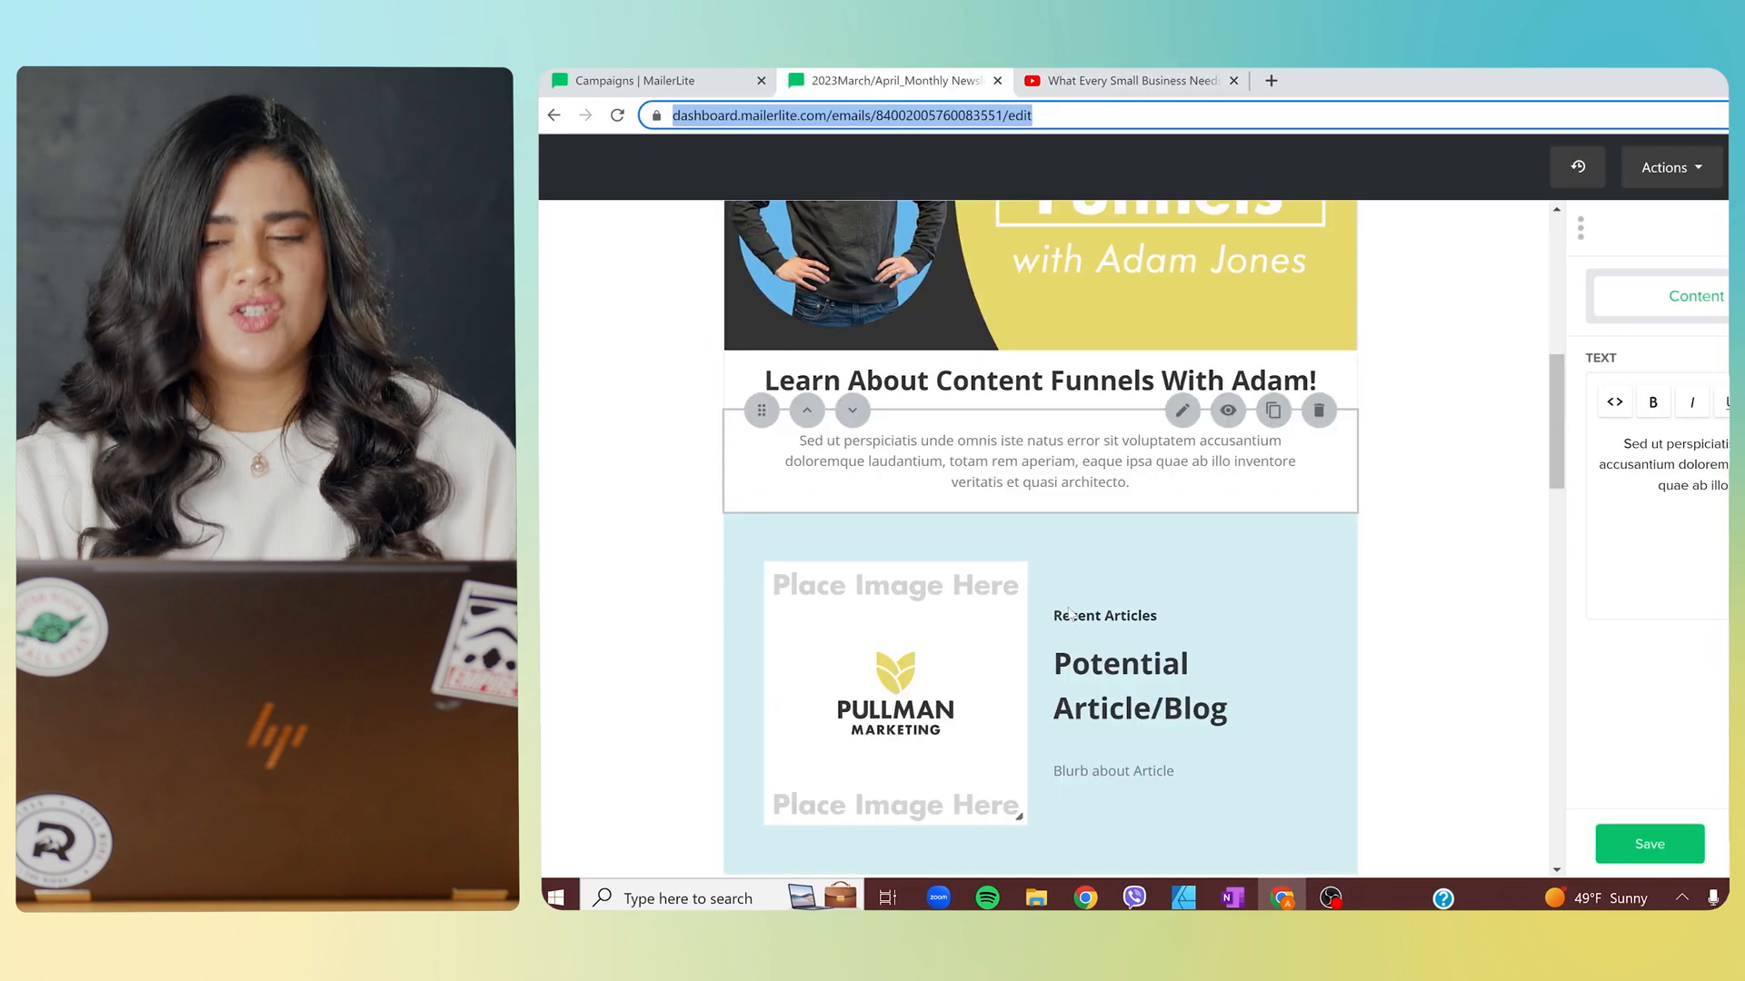
pyautogui.moveTo(1695, 503); pyautogui.dragTo(1220, 368)
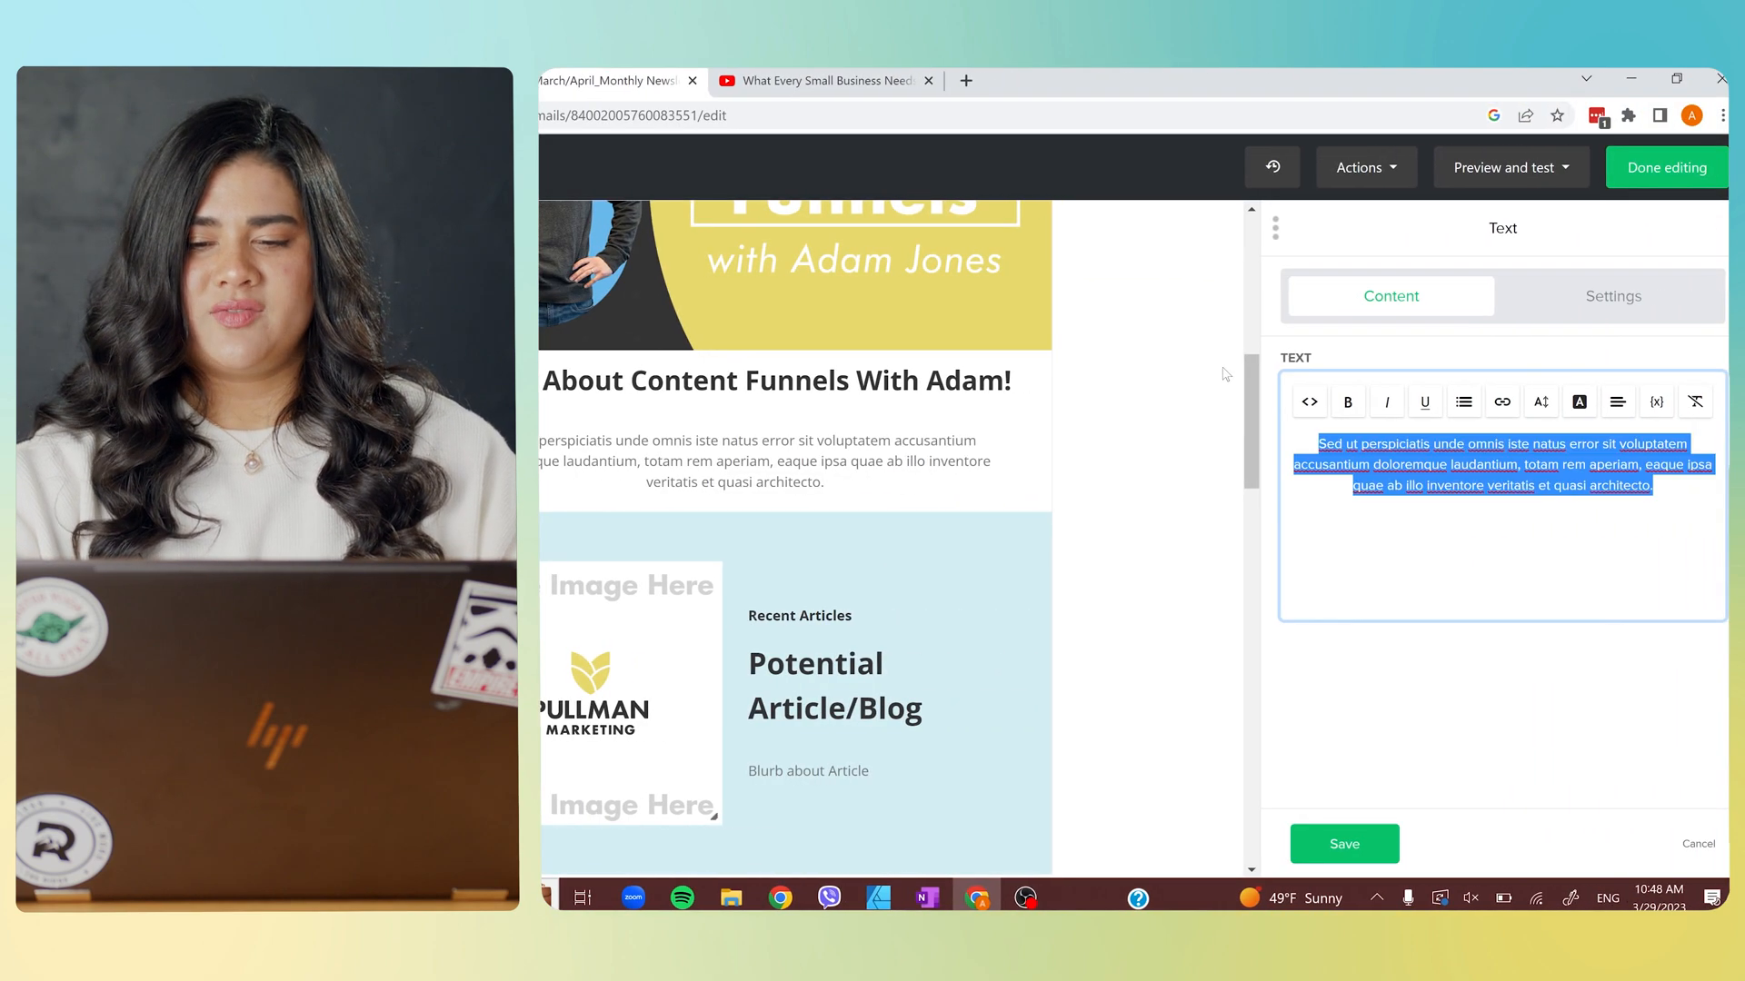
pyautogui.hotkey('ctrl', 'v')
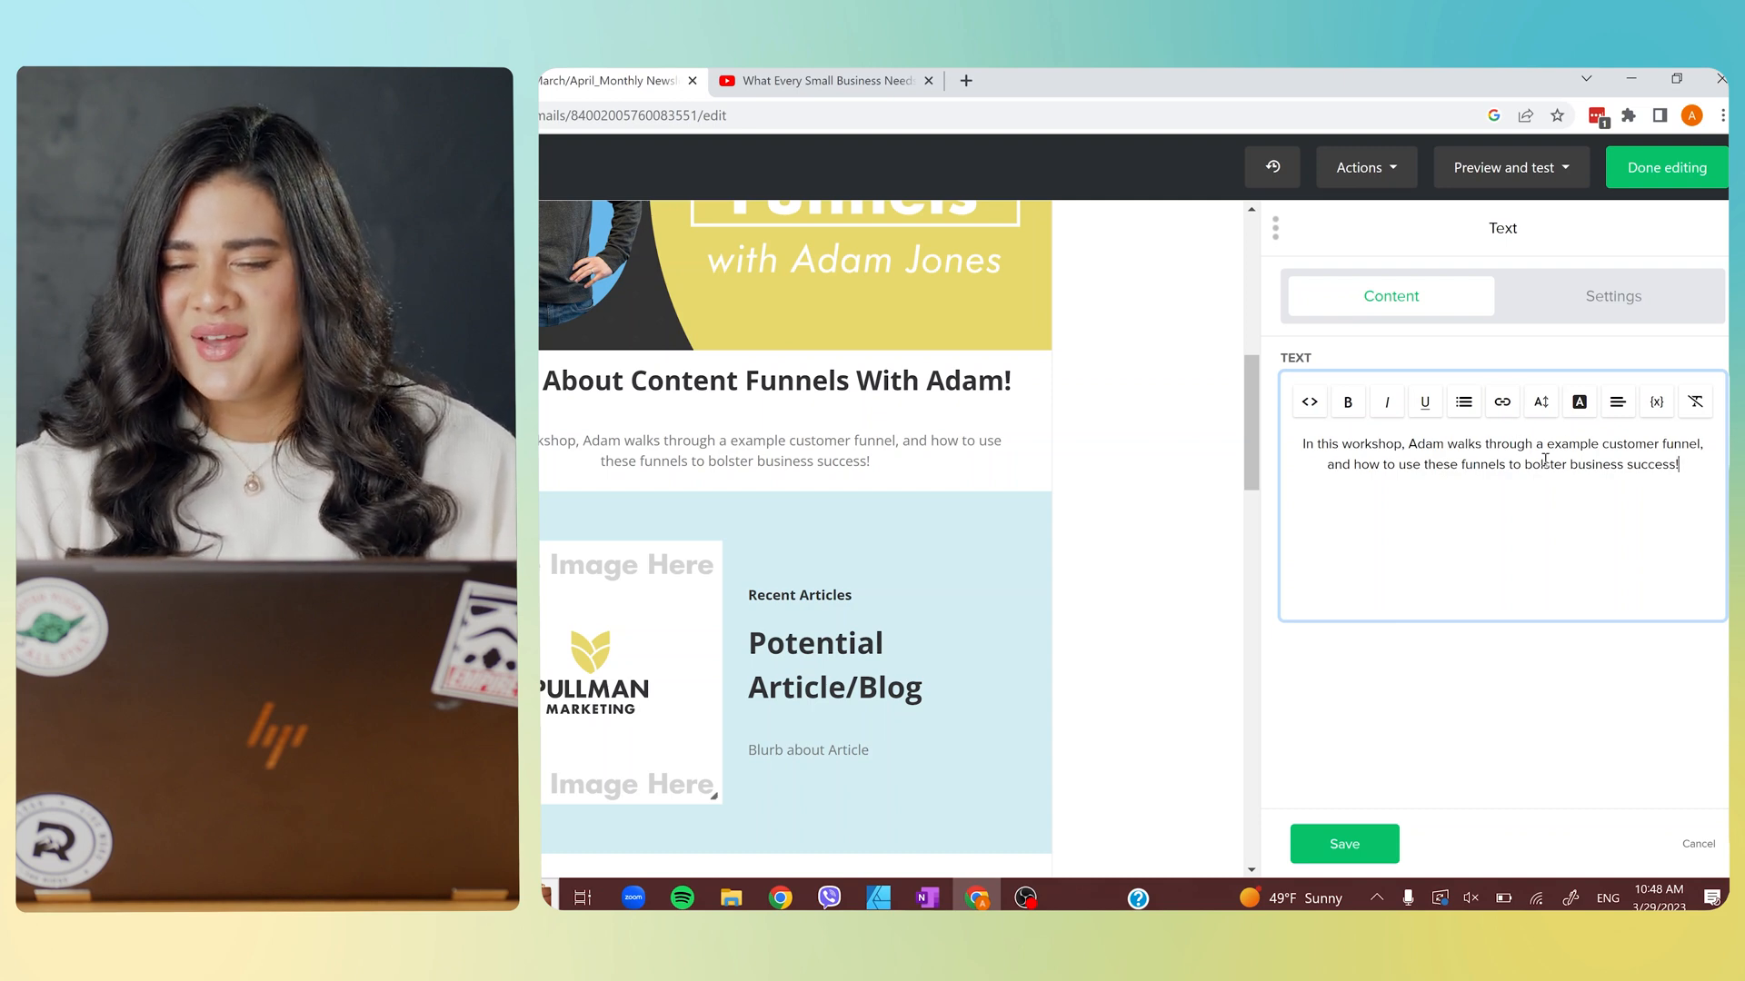
pyautogui.hotkey('ctrl', 'v')
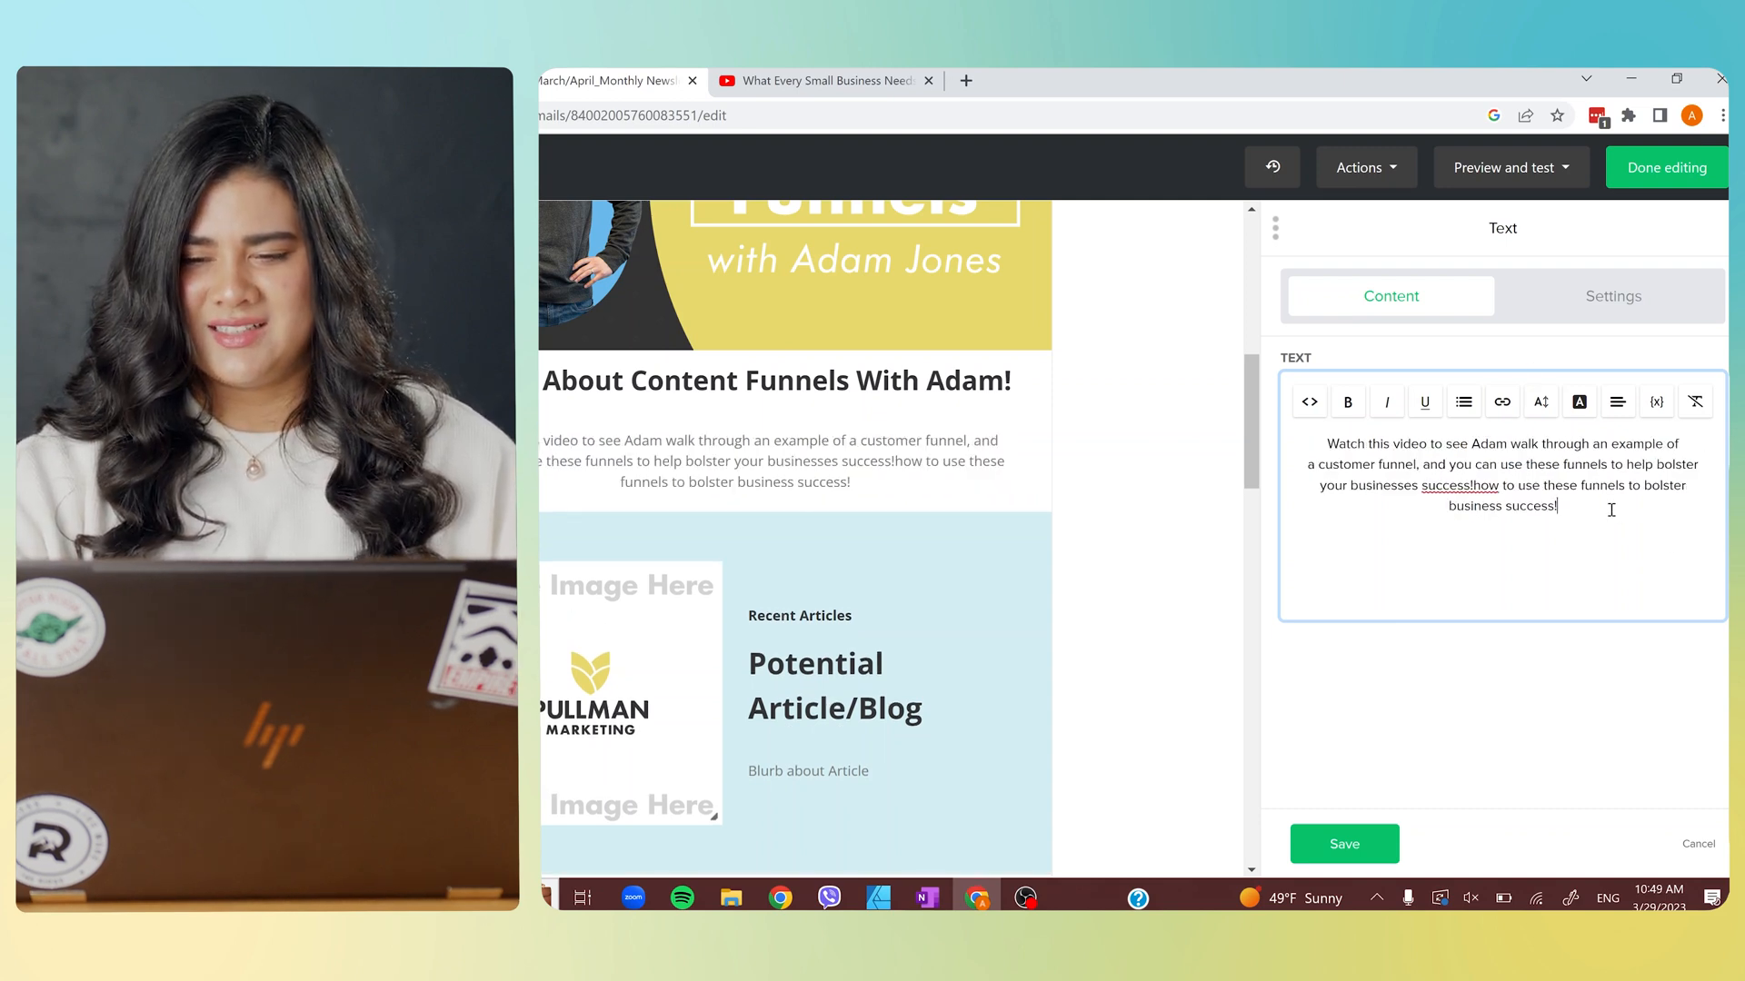
pyautogui.moveTo(1557, 506); pyautogui.dragTo(1473, 485)
pyautogui.press('BackSpace')
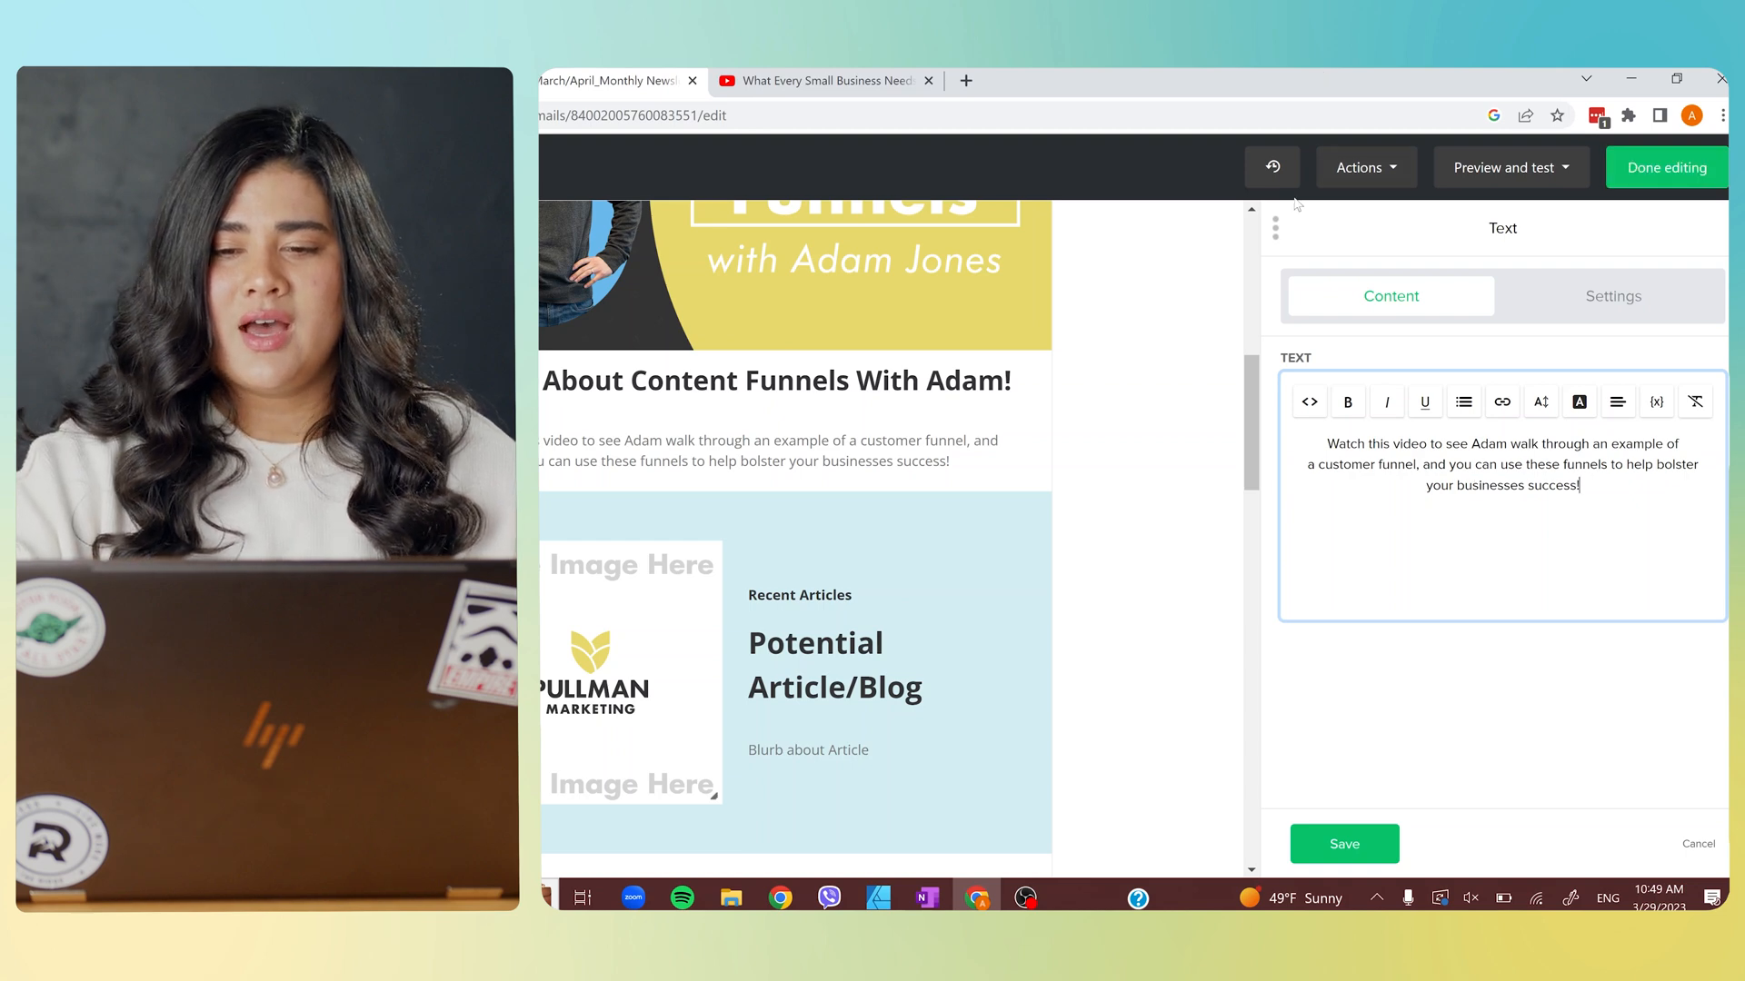
# Review the newsletter's list of recent changes in the editing history.
pyautogui.click(1327, 176)
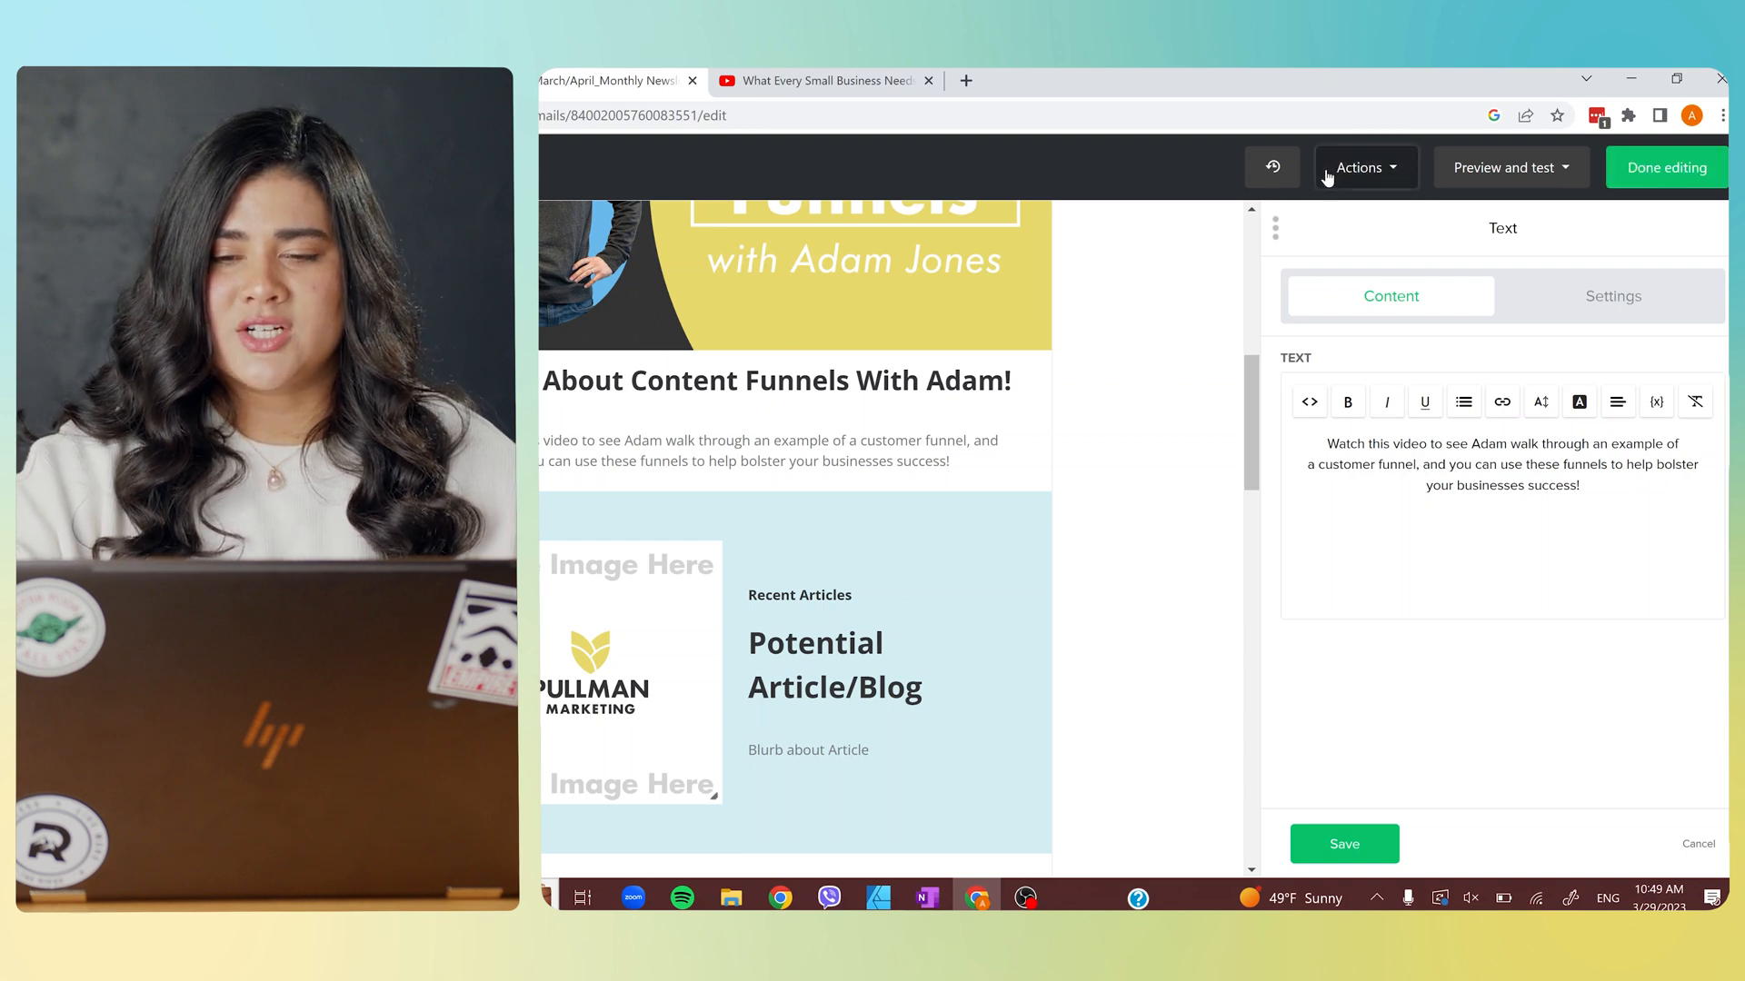
pyautogui.click(1275, 181)
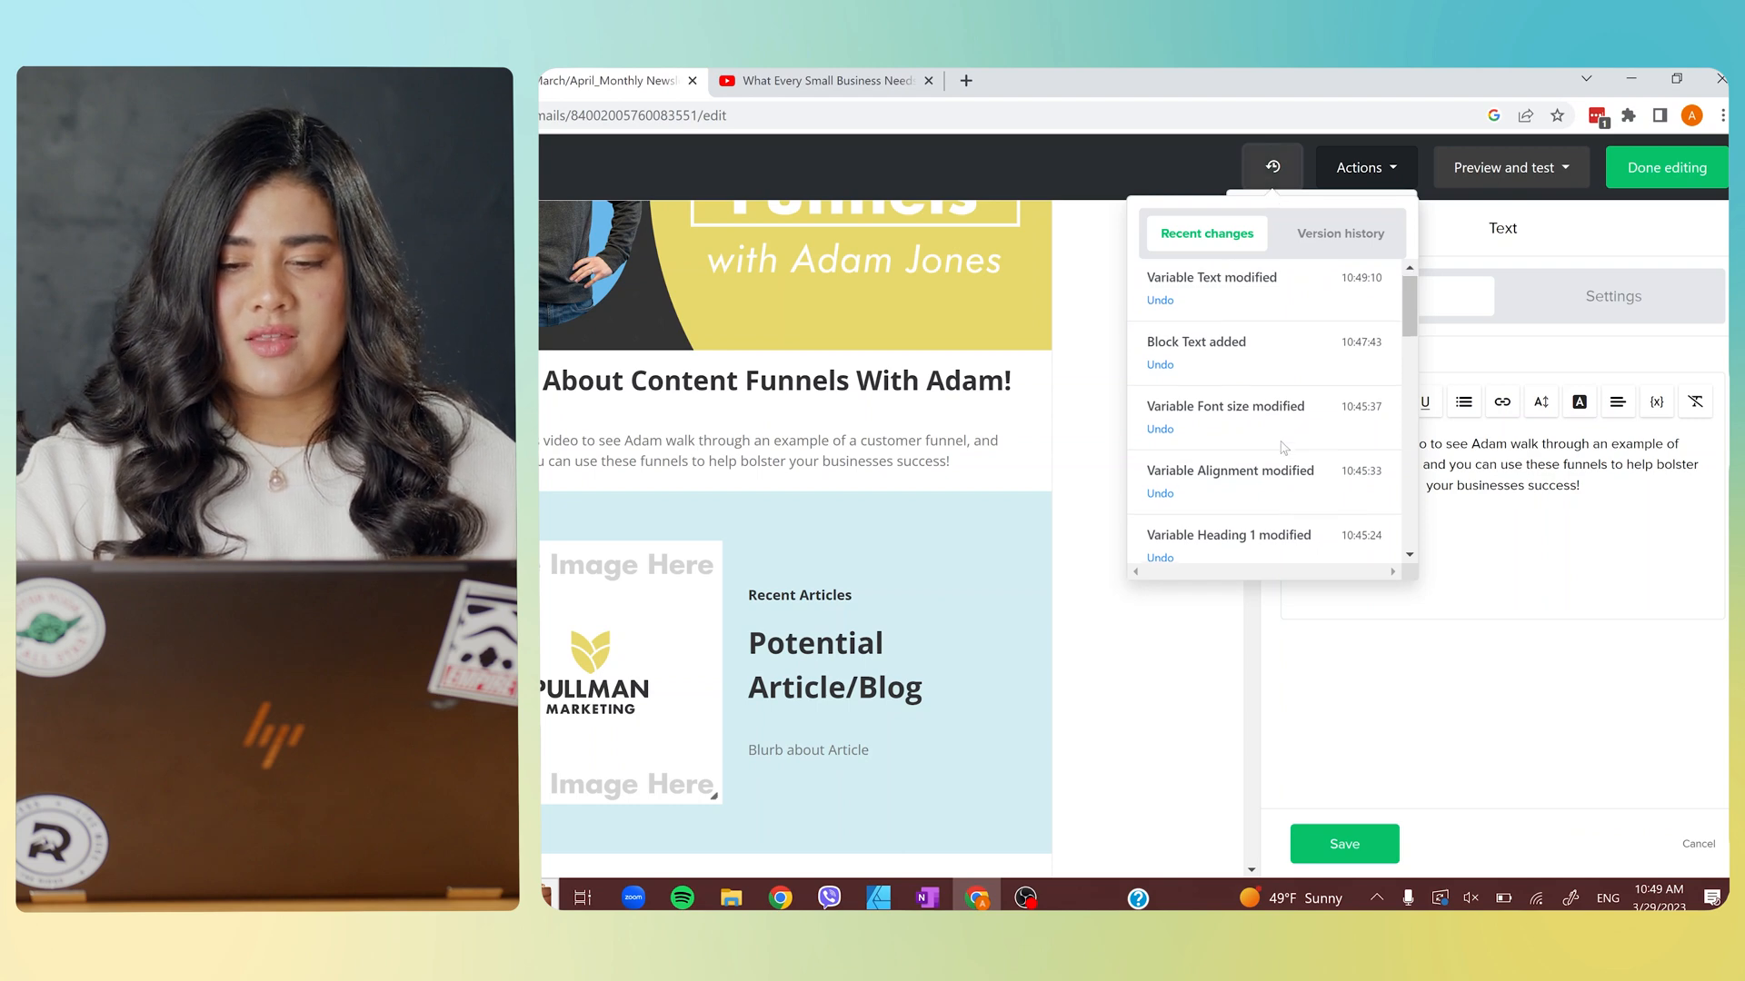
pyautogui.scroll(-2, 1291, 426)
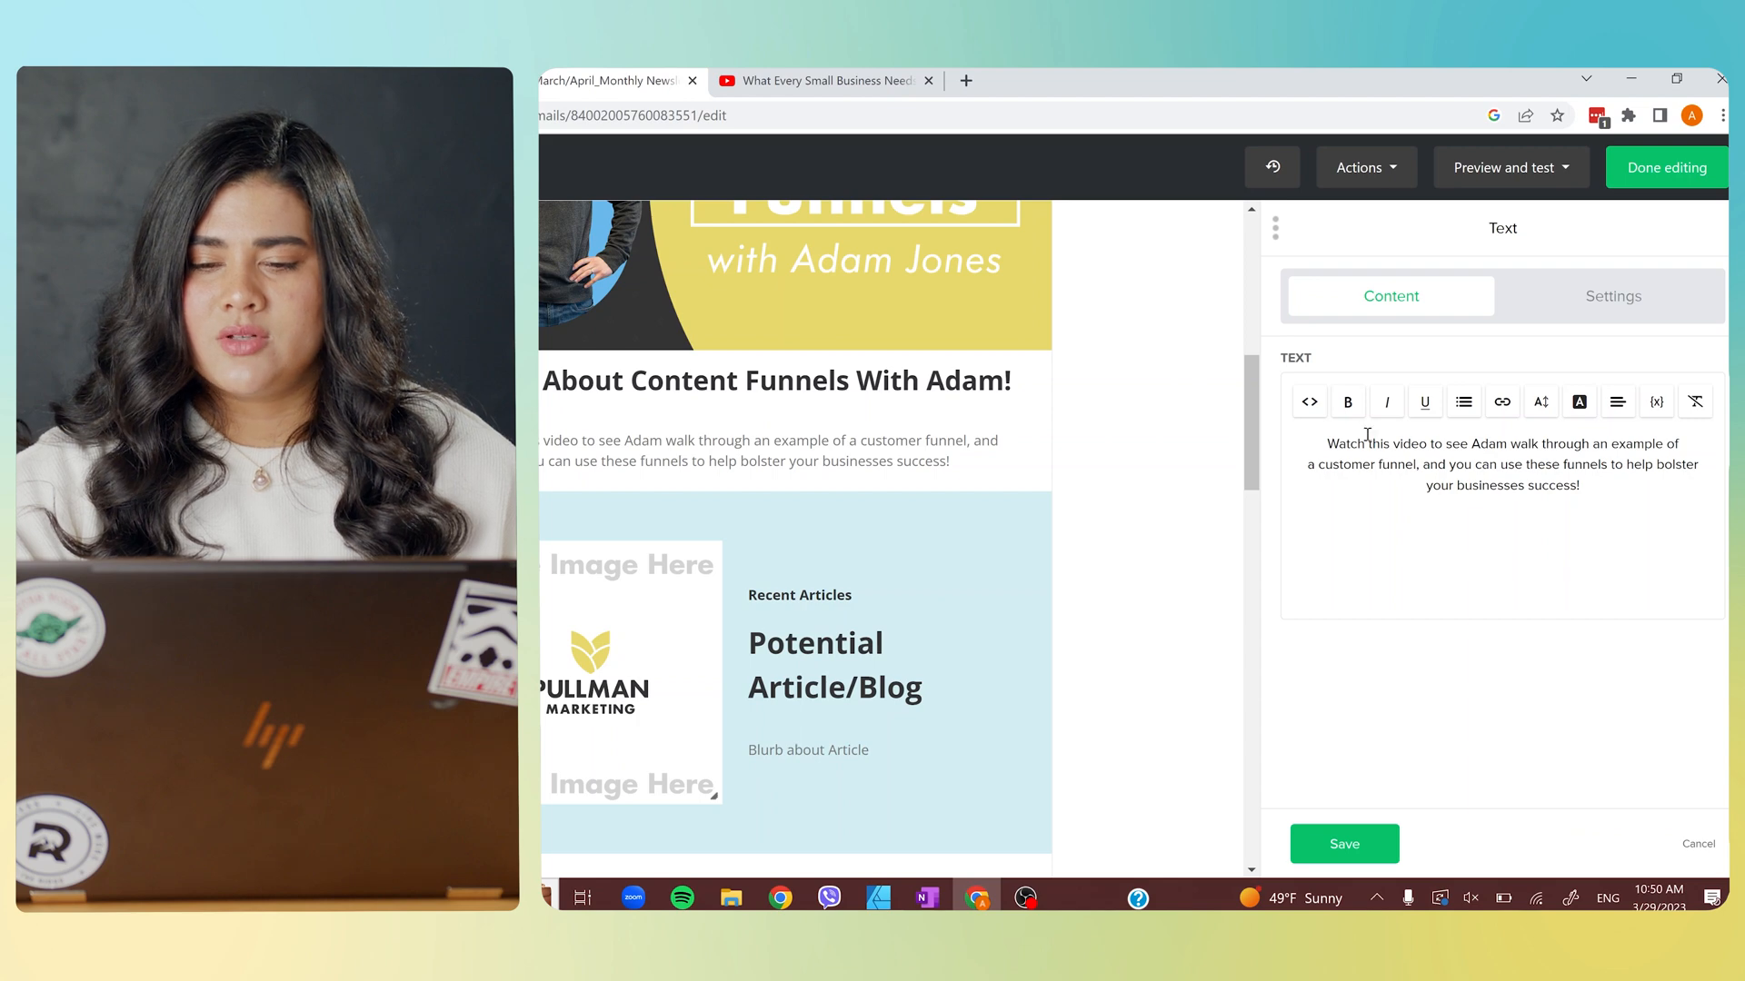
# Insert "how" before "you can use these funnels" in the description and reduce the text block's top padding to its minimum.
pyautogui.click(1455, 468)
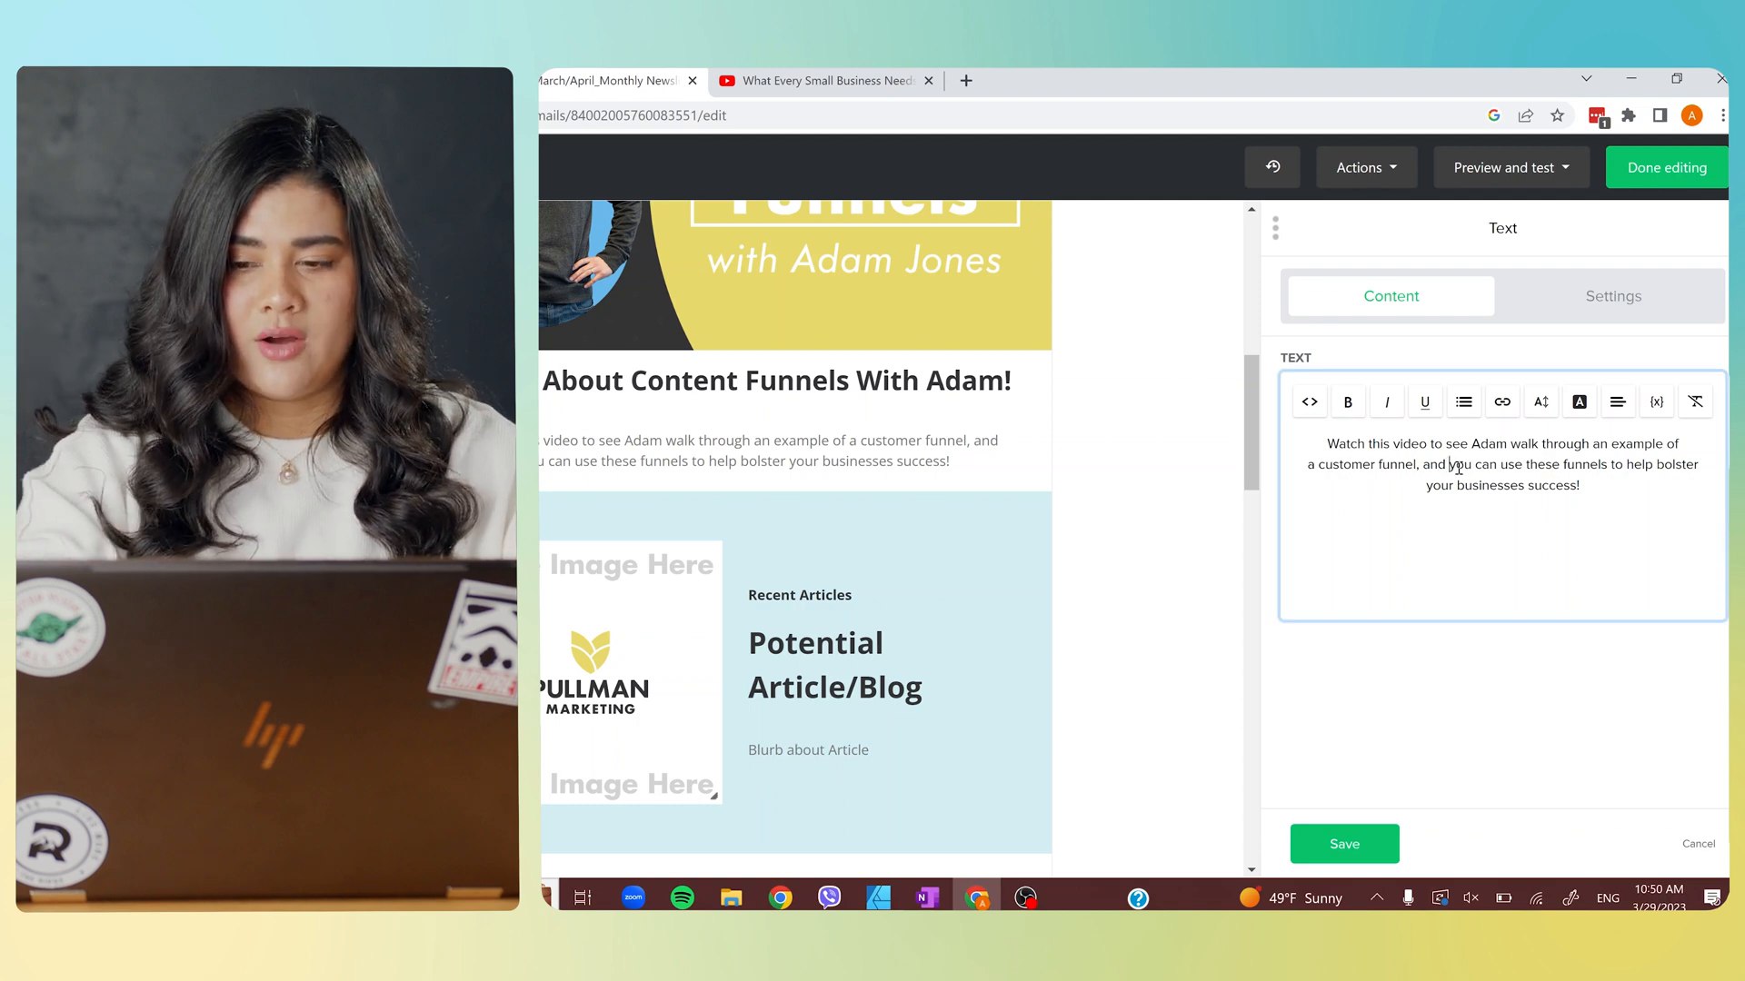
pyautogui.write('how')
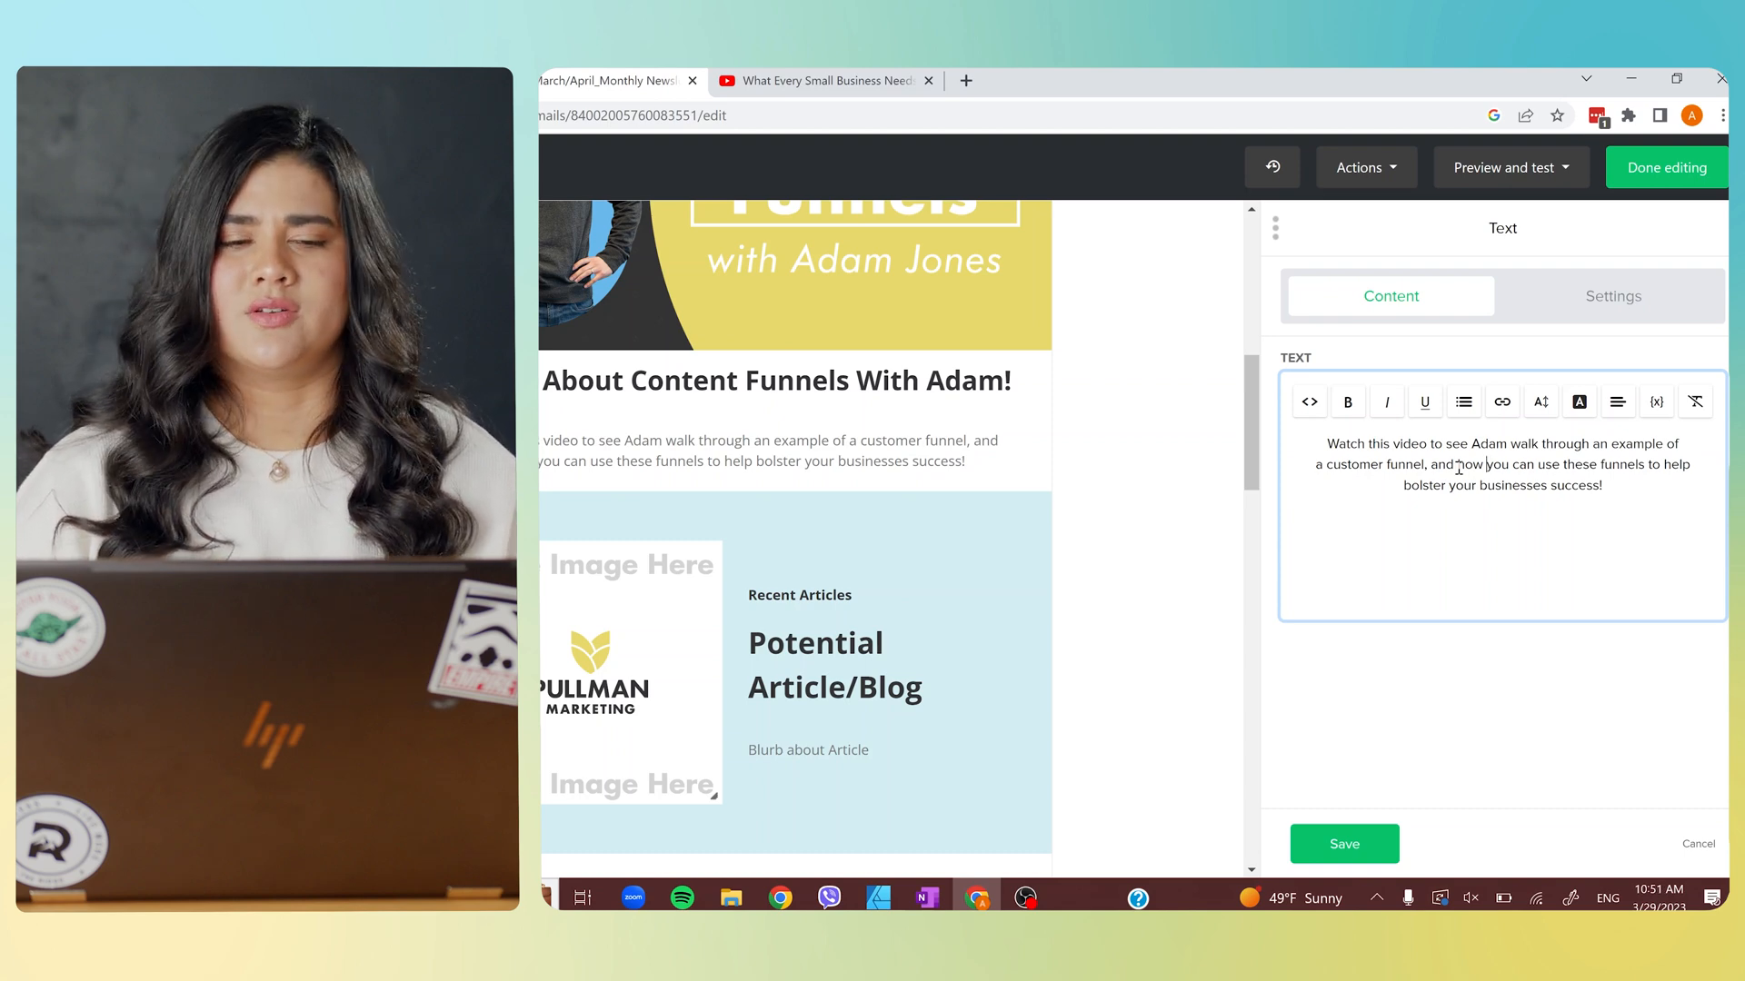
pyautogui.click(1613, 296)
pyautogui.click(1295, 393)
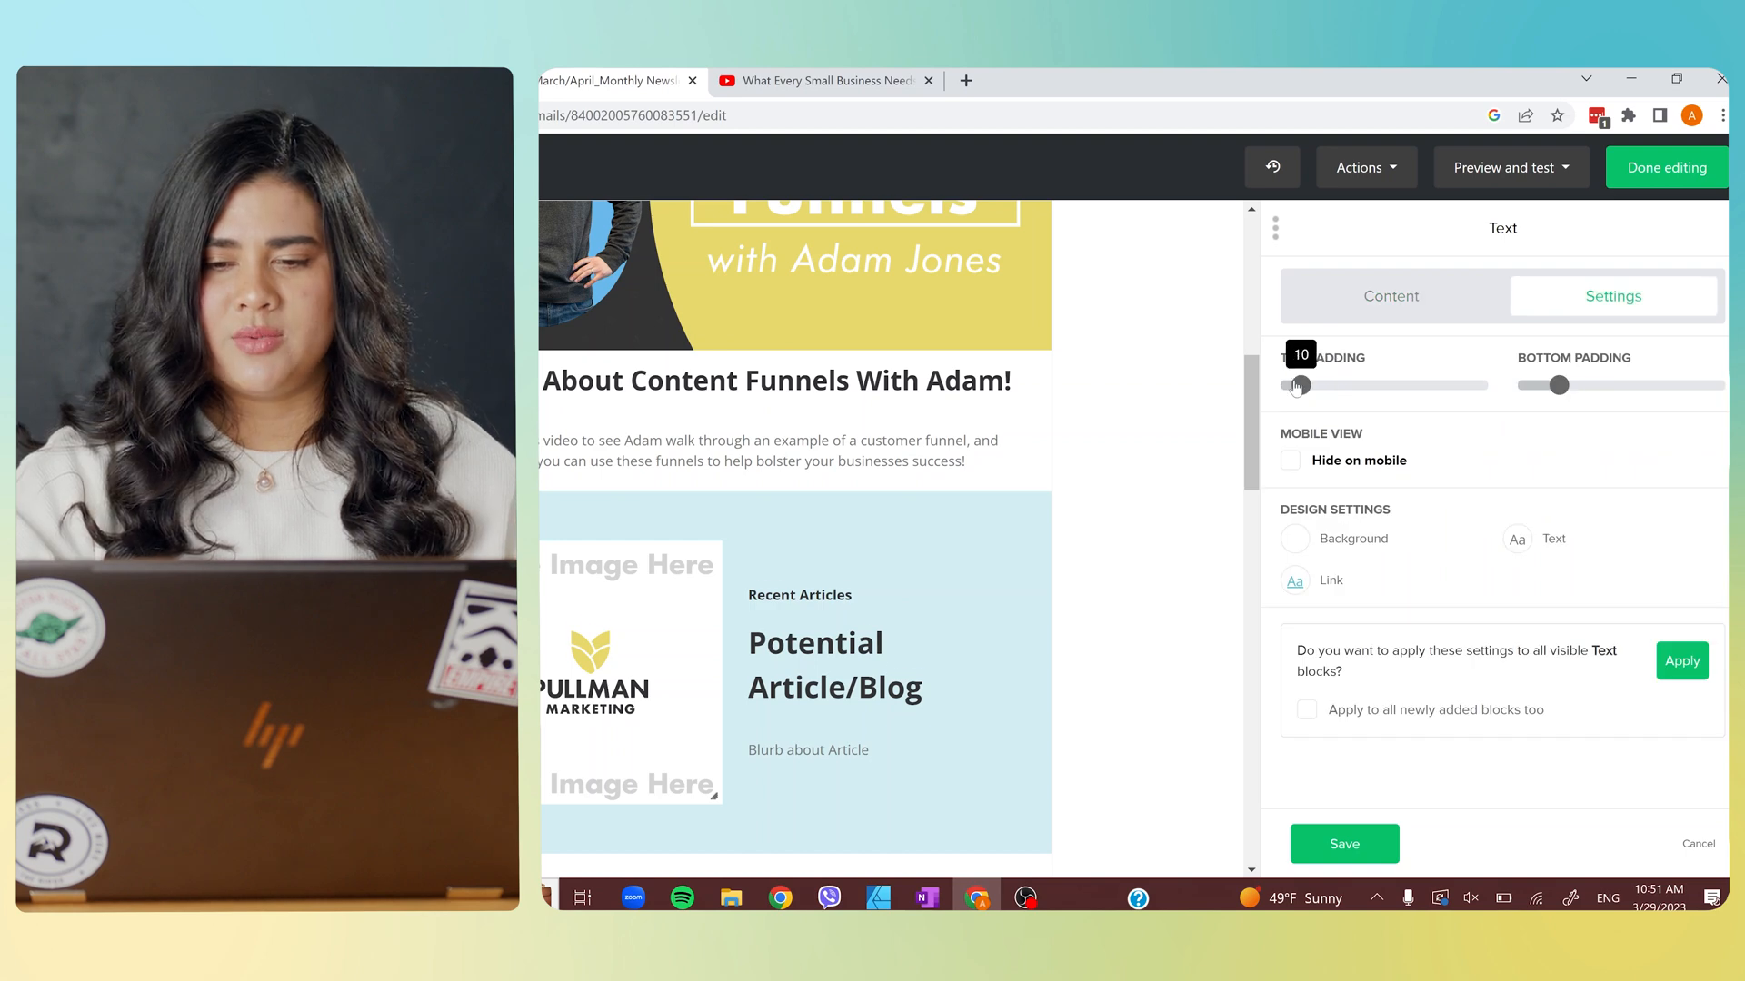
pyautogui.moveTo(1295, 400); pyautogui.dragTo(1280, 390)
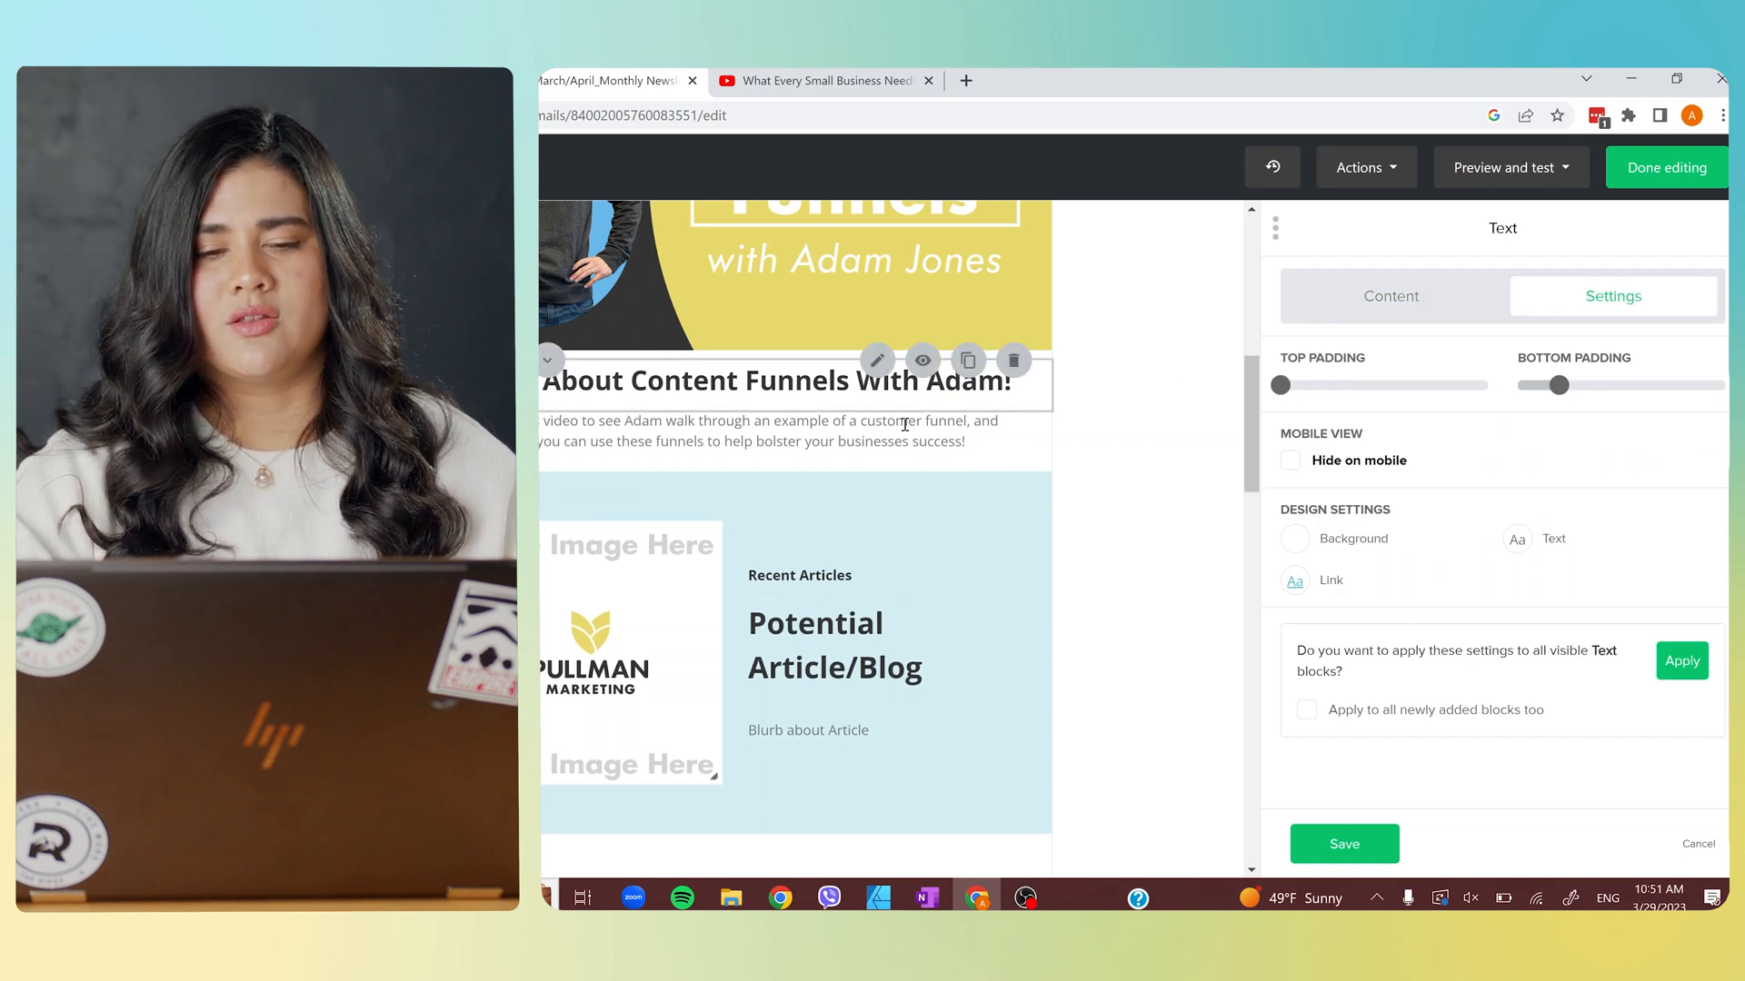
# Reduce the bottom padding of the content funnels heading block to its minimum.
pyautogui.click(785, 384)
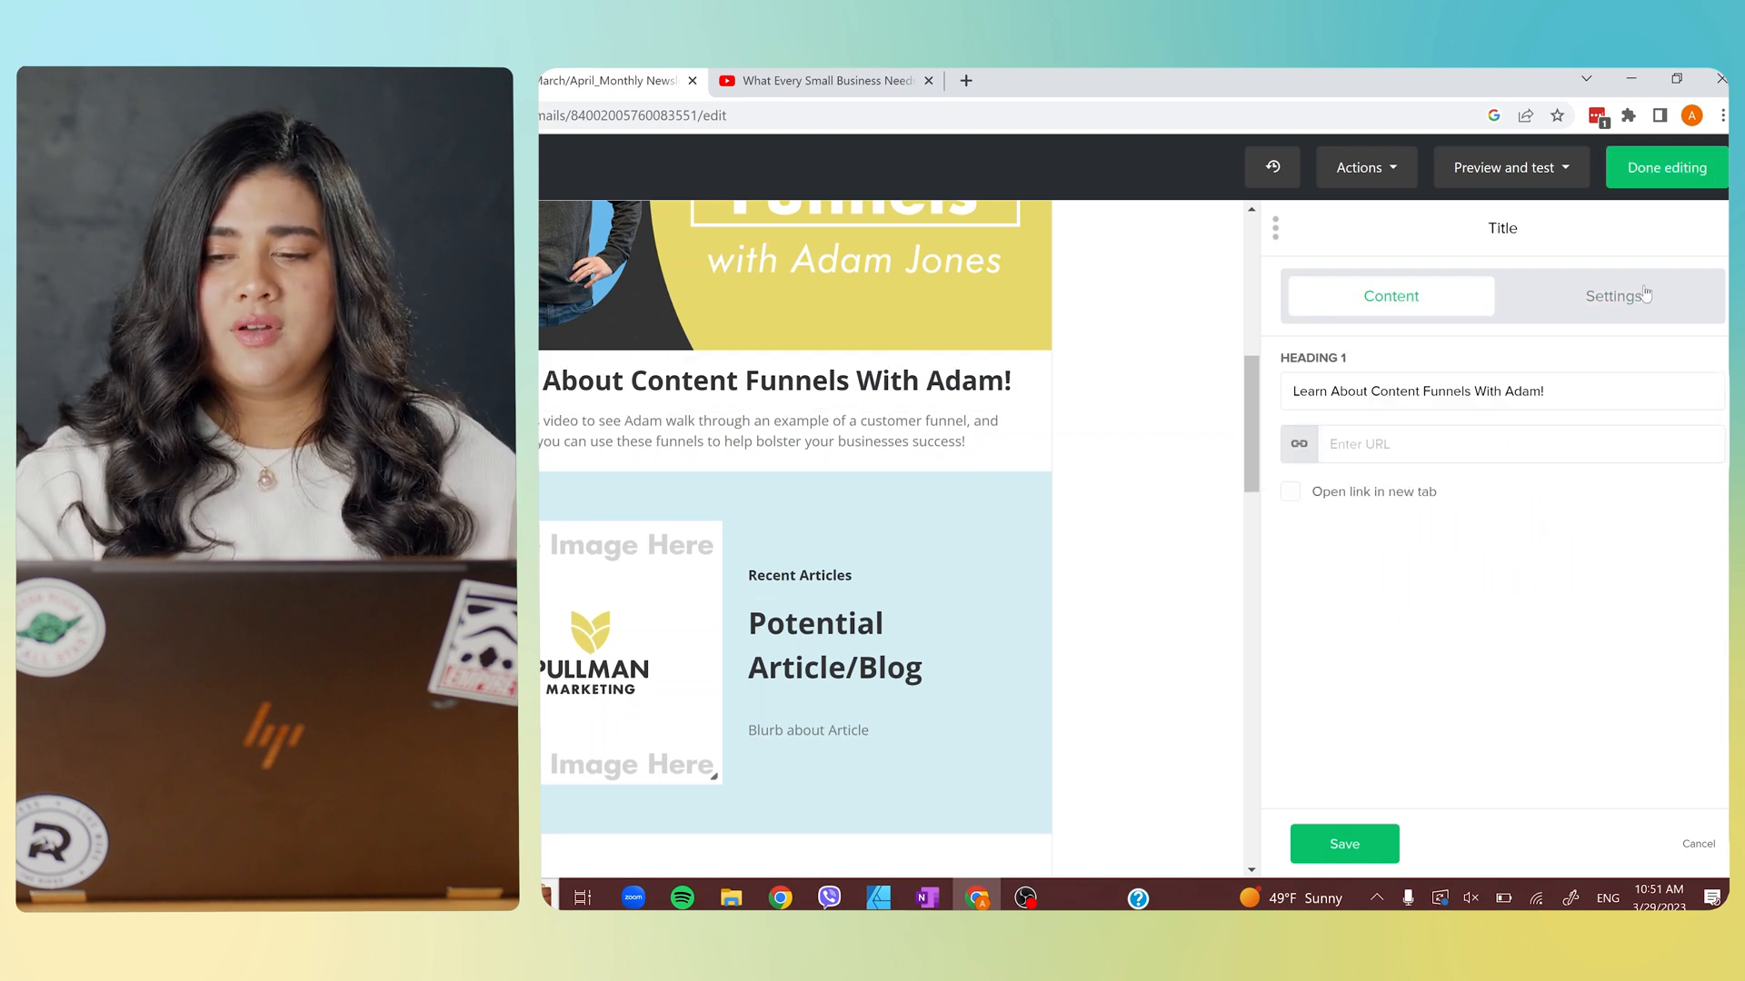
pyautogui.click(1646, 296)
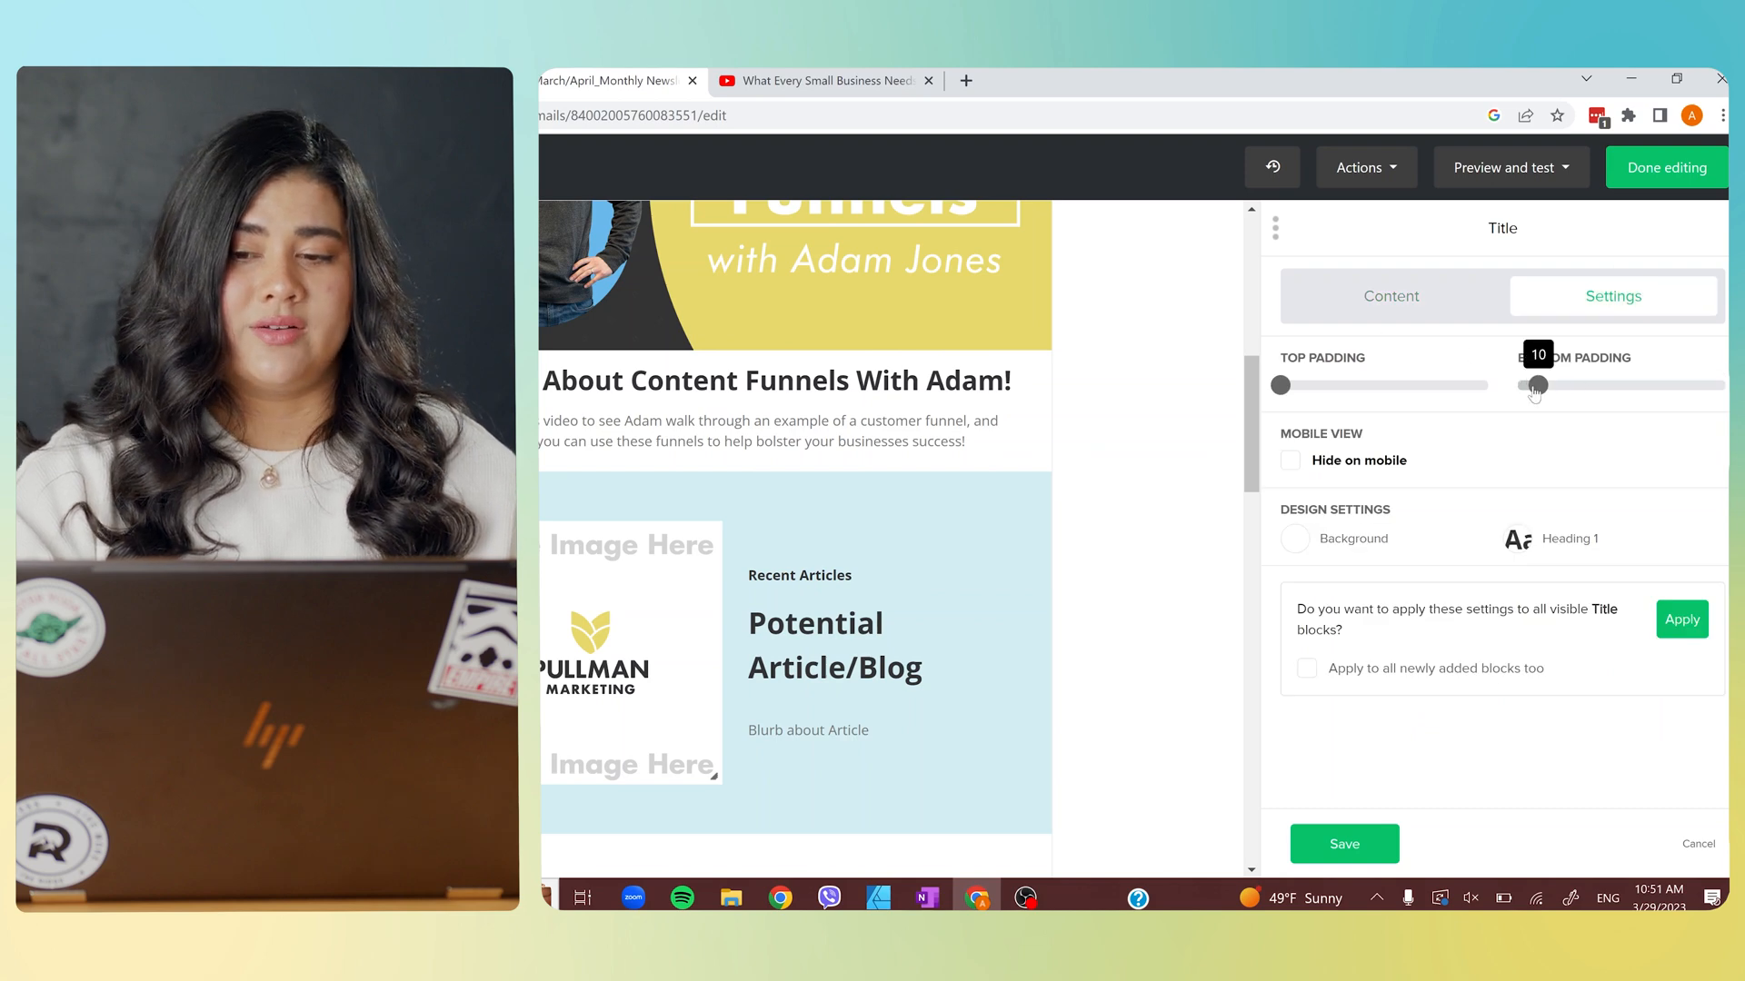
pyautogui.click(1516, 389)
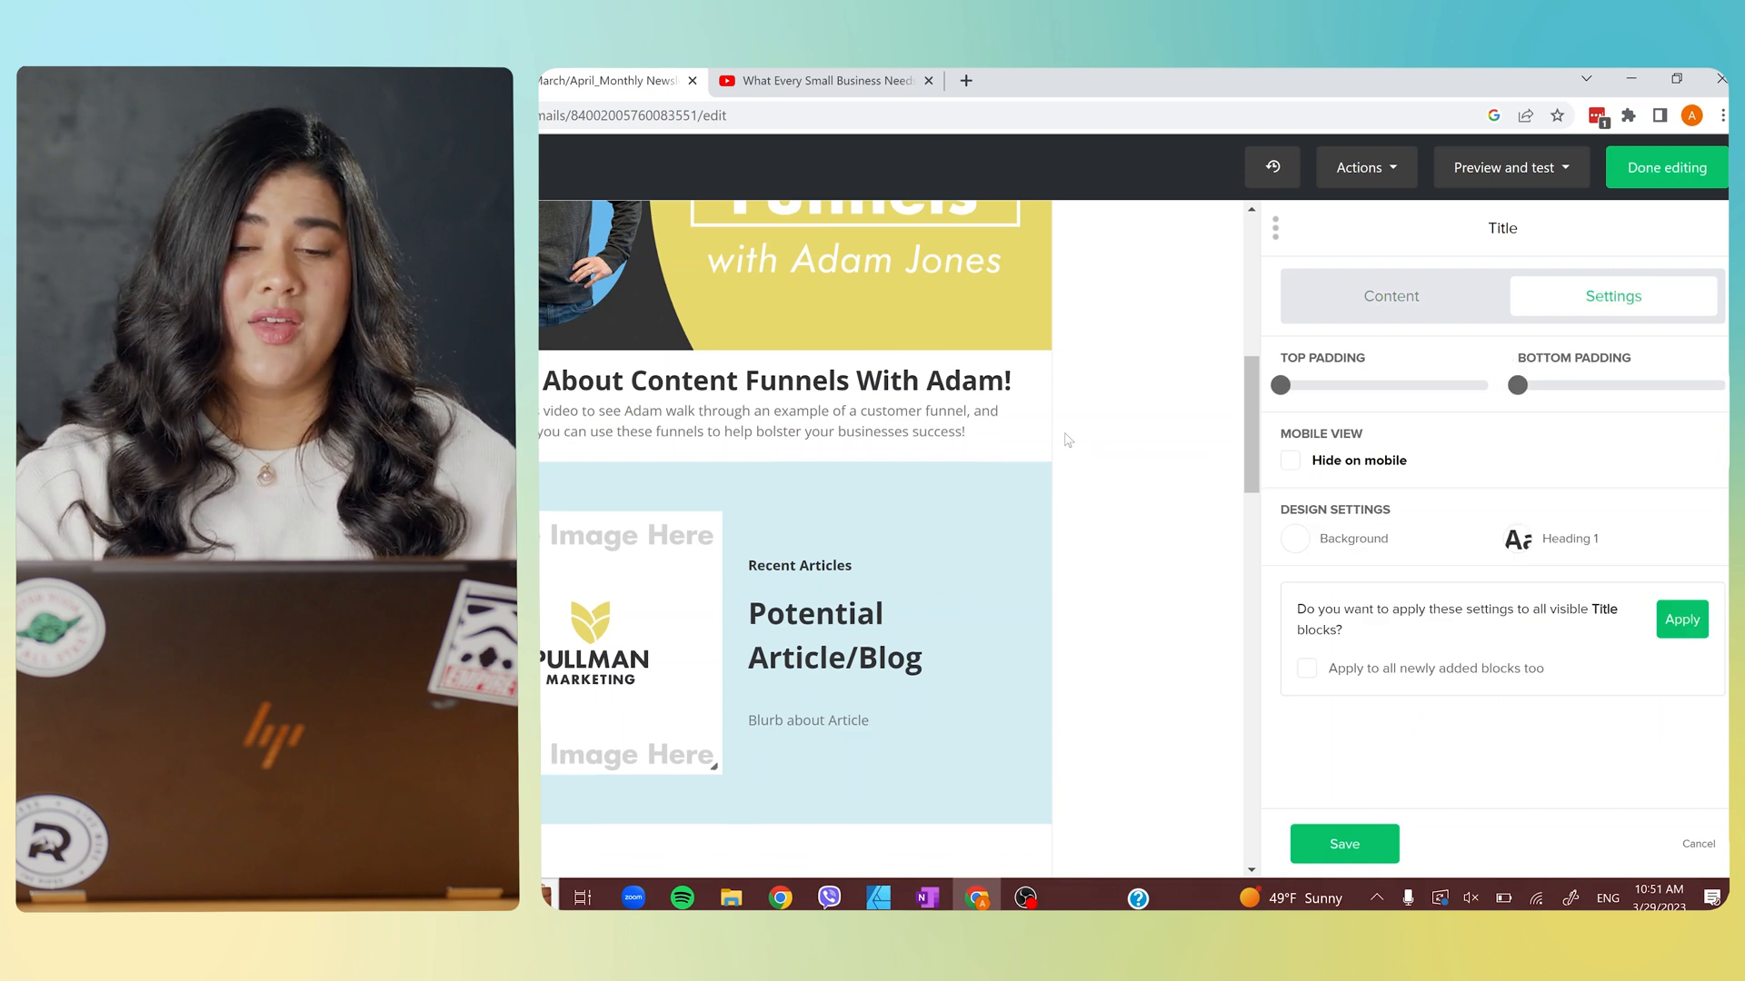
# Increase the bottom padding of the description text block below the content funnels heading slightly.
pyautogui.click(688, 420)
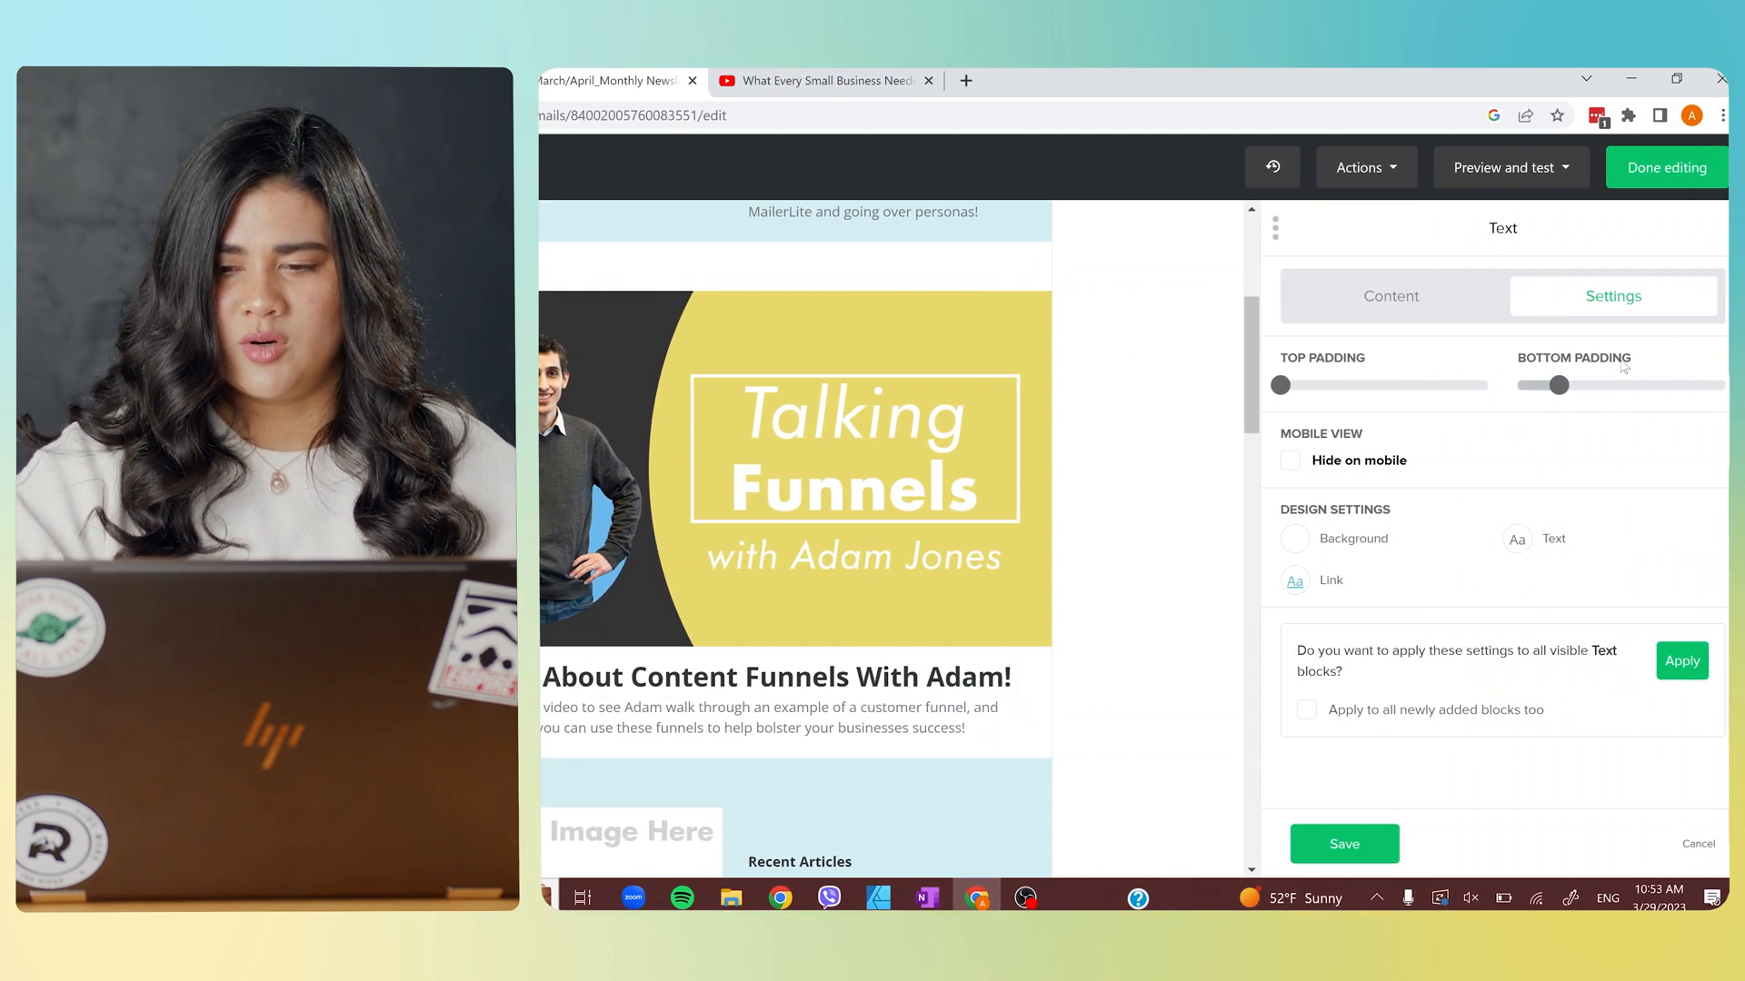
pyautogui.moveTo(1559, 385); pyautogui.dragTo(1581, 385)
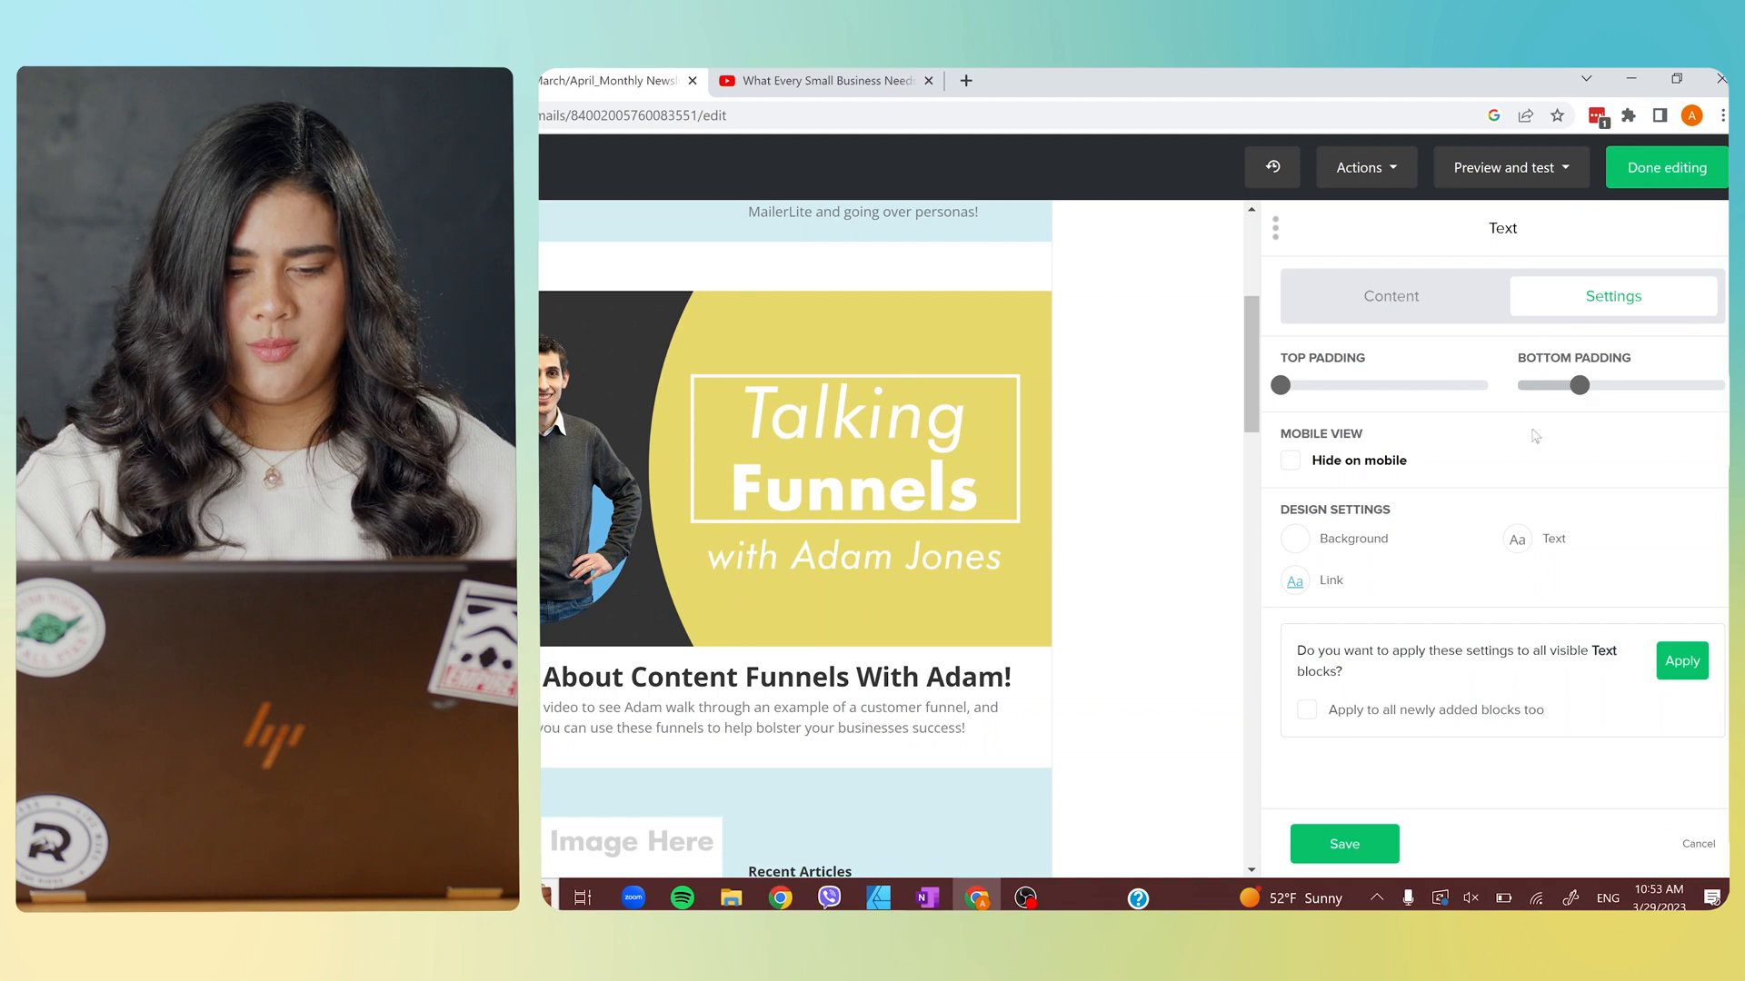
pyautogui.scroll(-2, 863, 727)
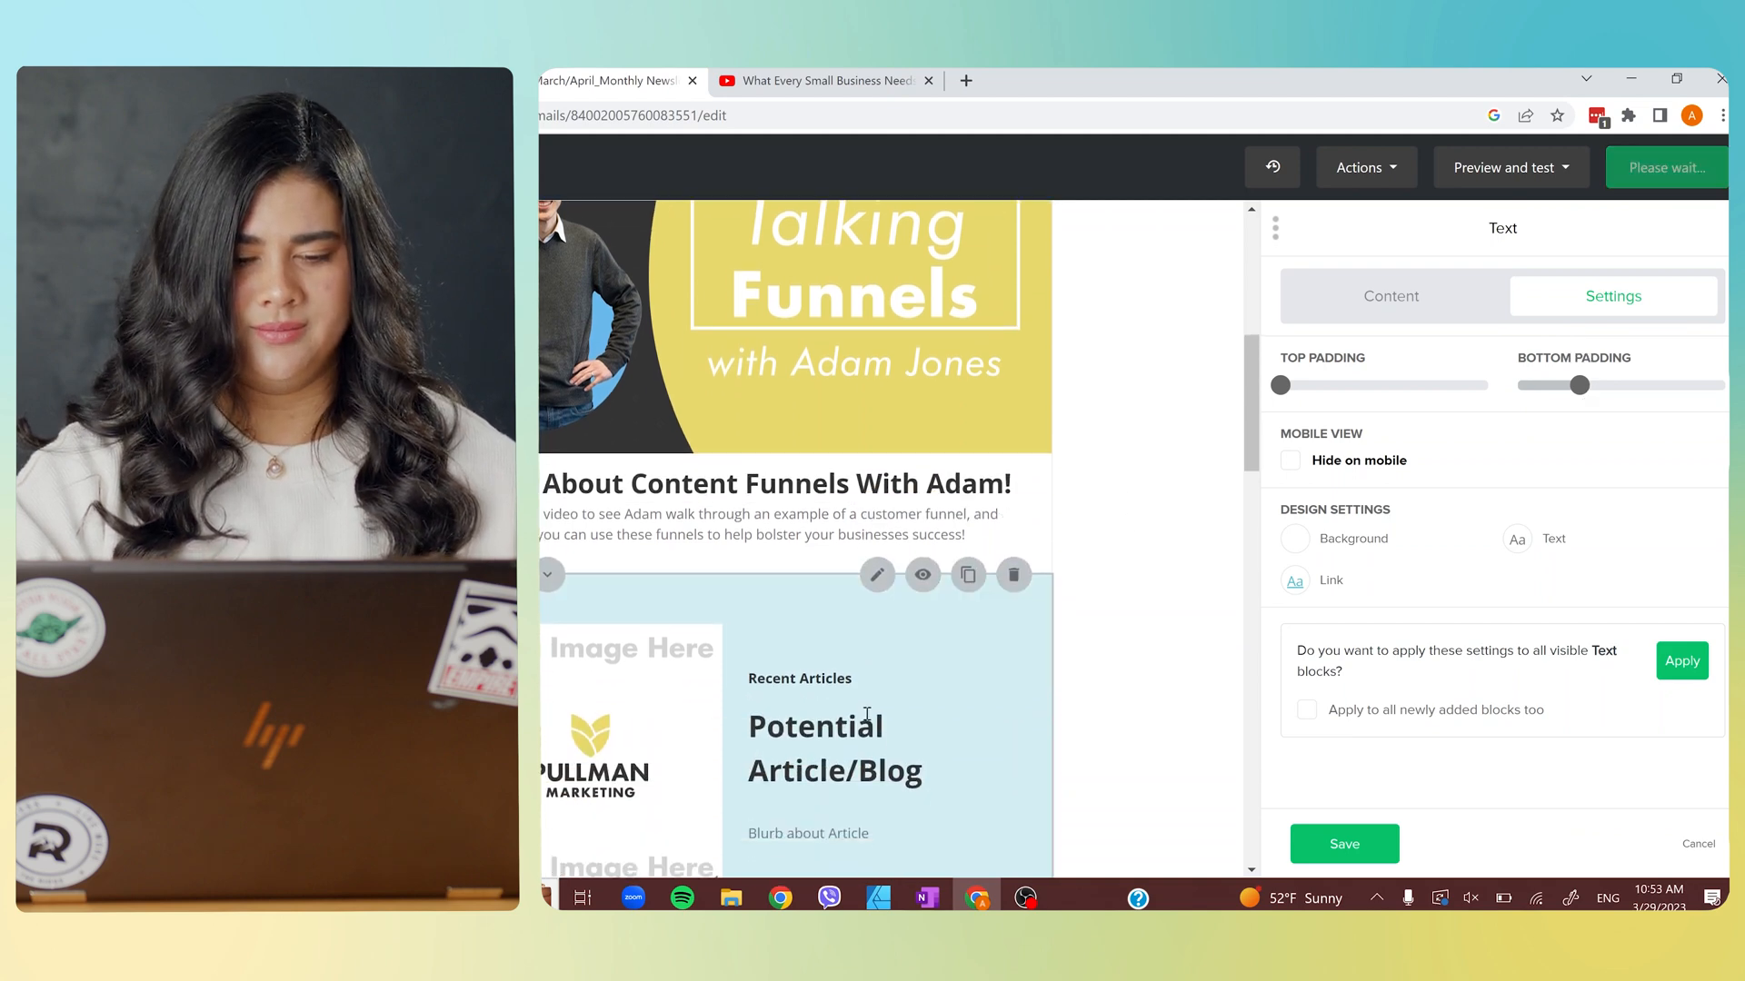
pyautogui.scroll(-3, 866, 714)
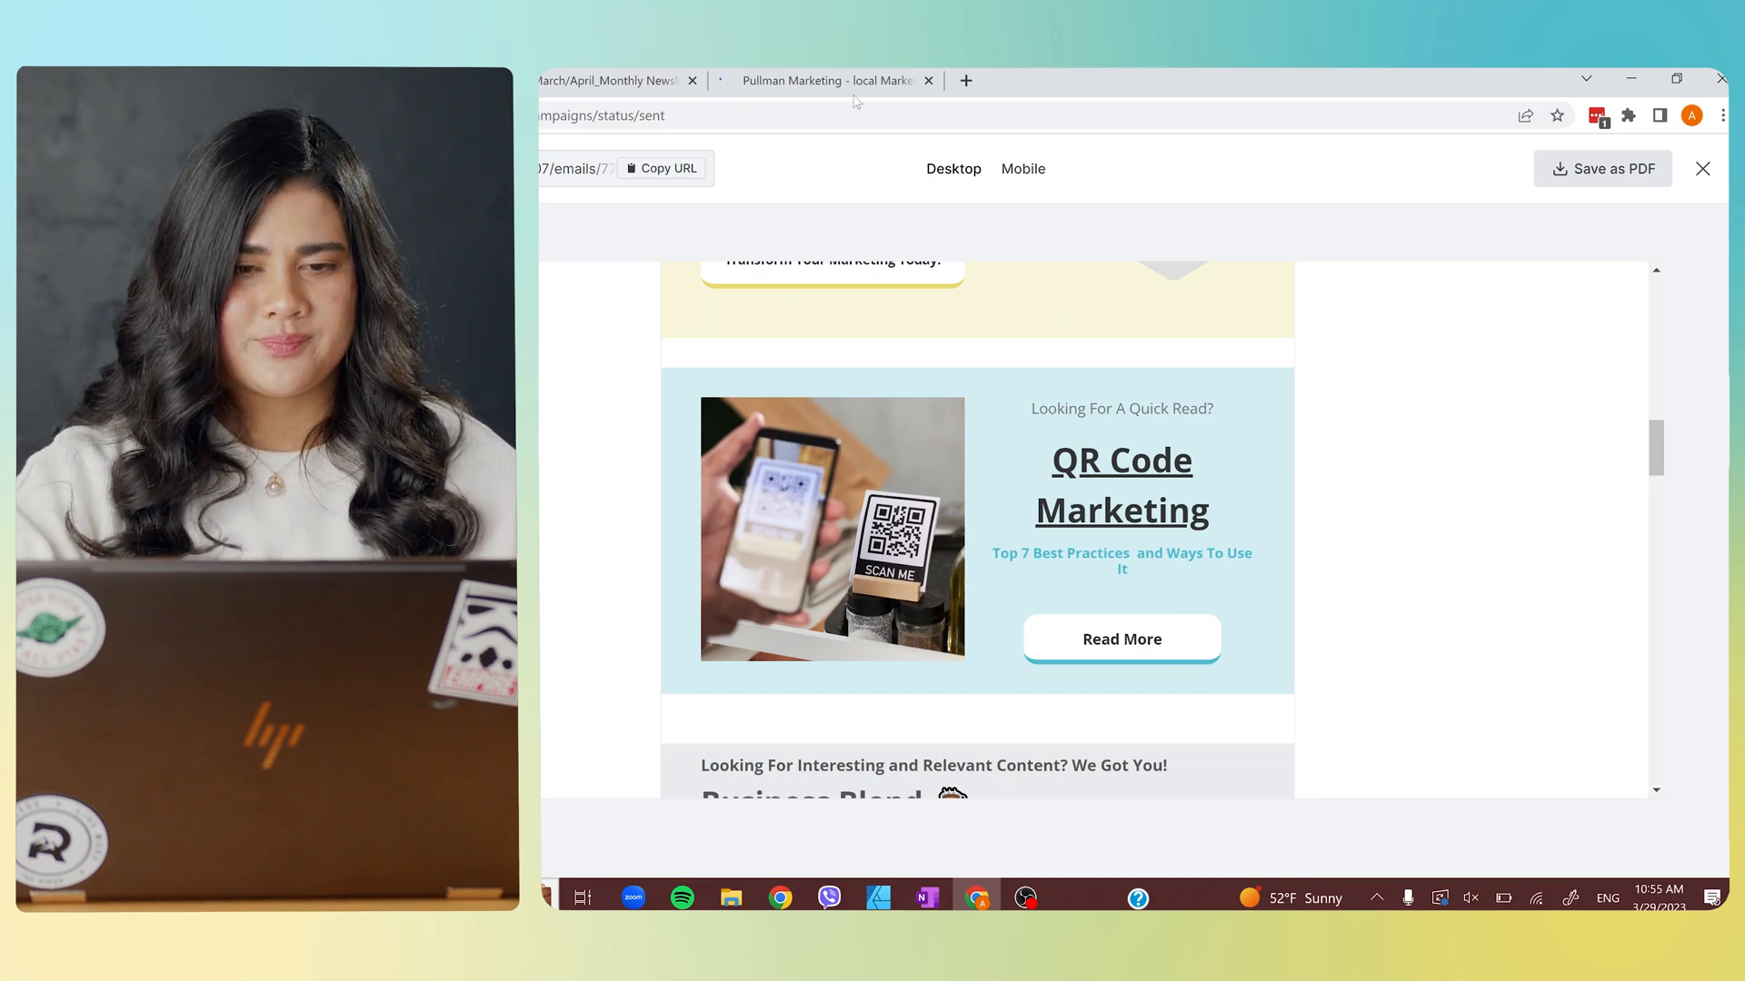
# Switch to the Pullman Marketing website and open its Blog page.
pyautogui.click(793, 82)
pyautogui.rightClick(793, 82)
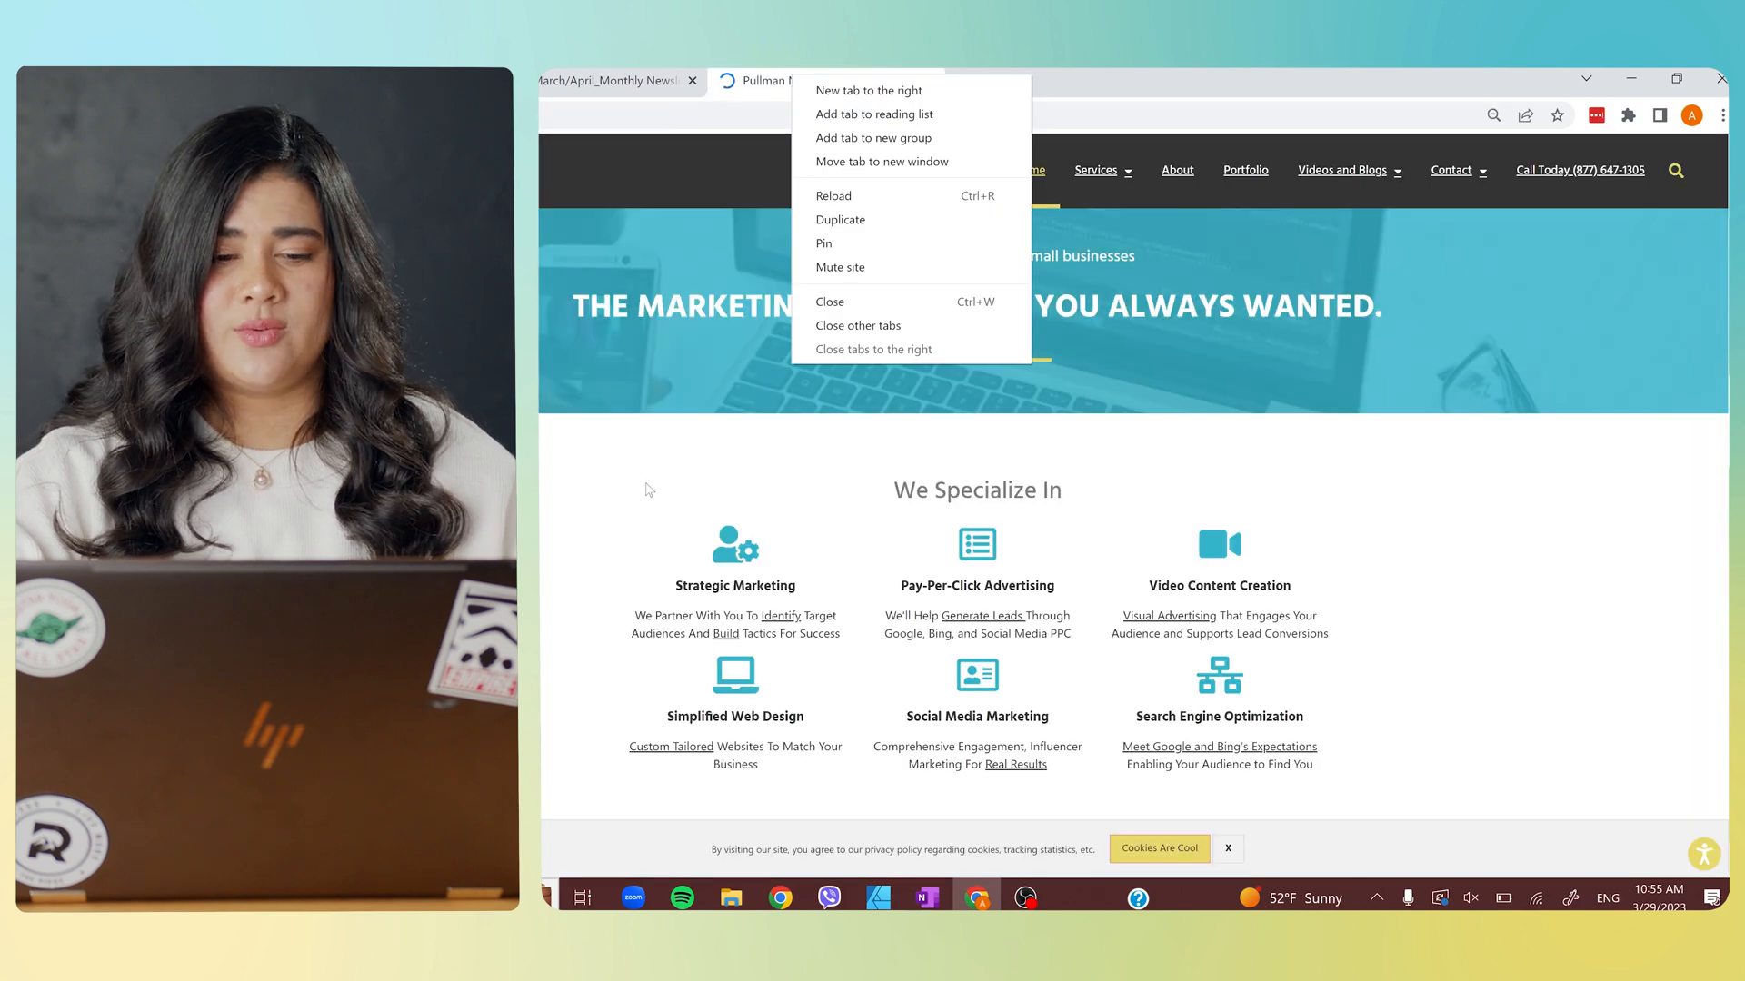
pyautogui.click(640, 492)
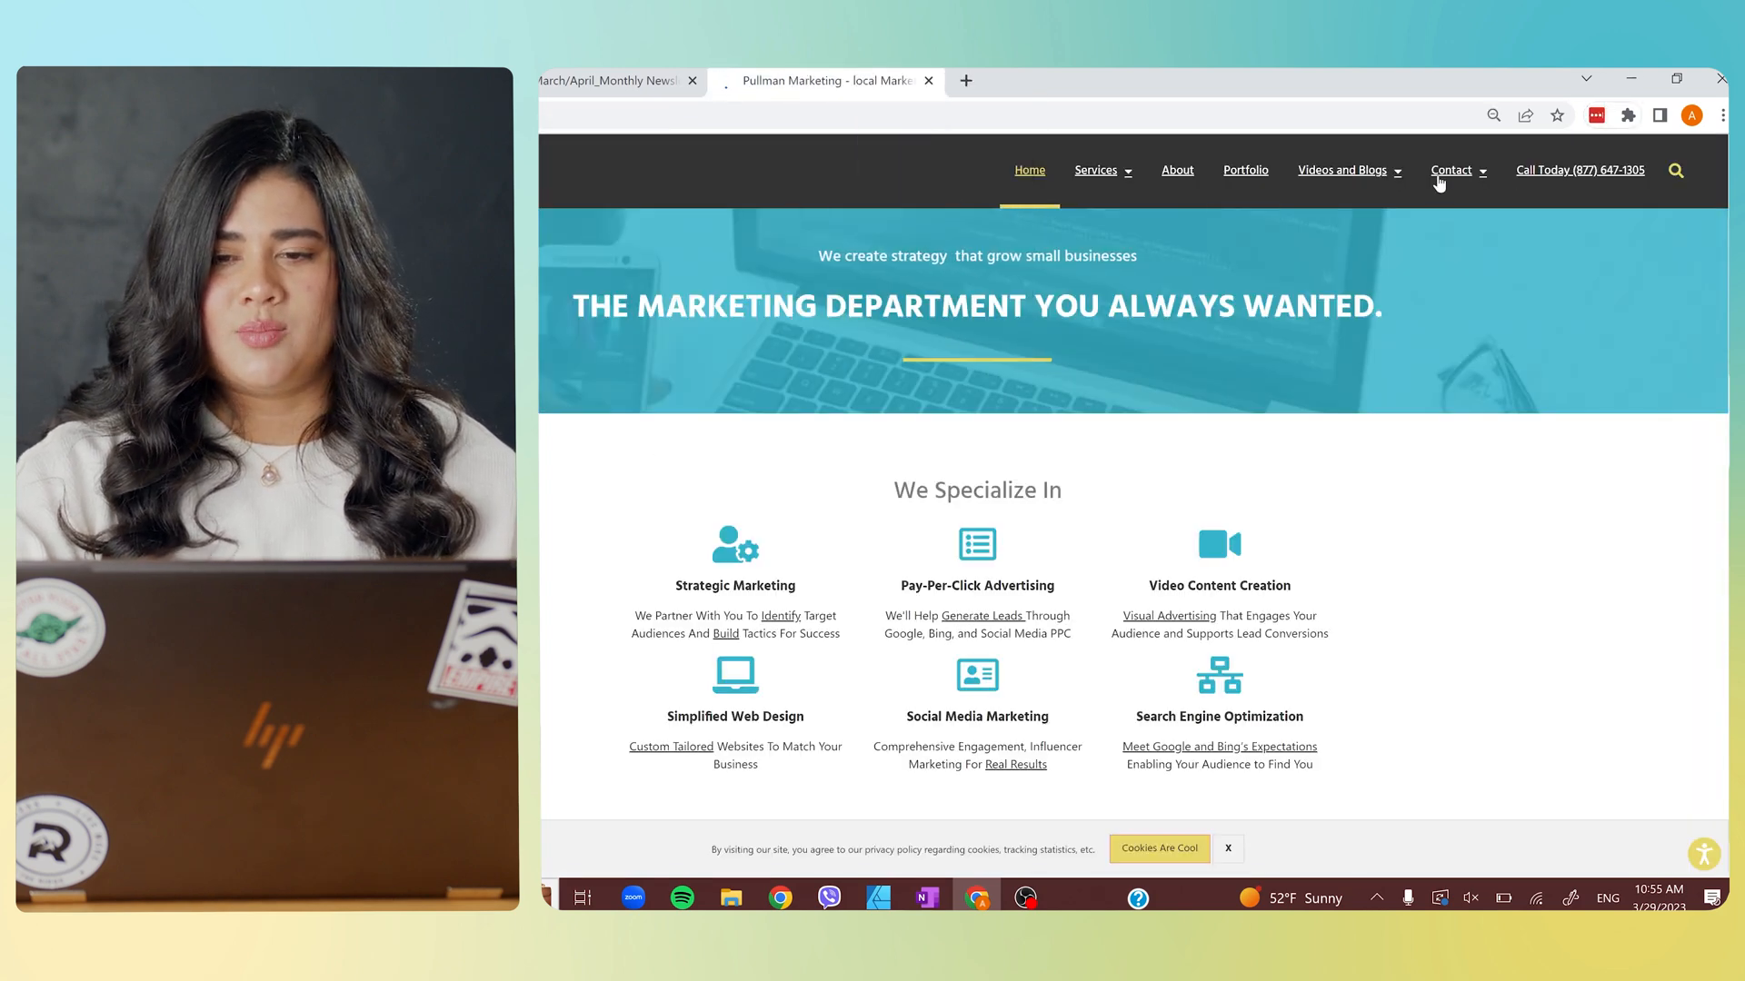
pyautogui.moveTo(1343, 186)
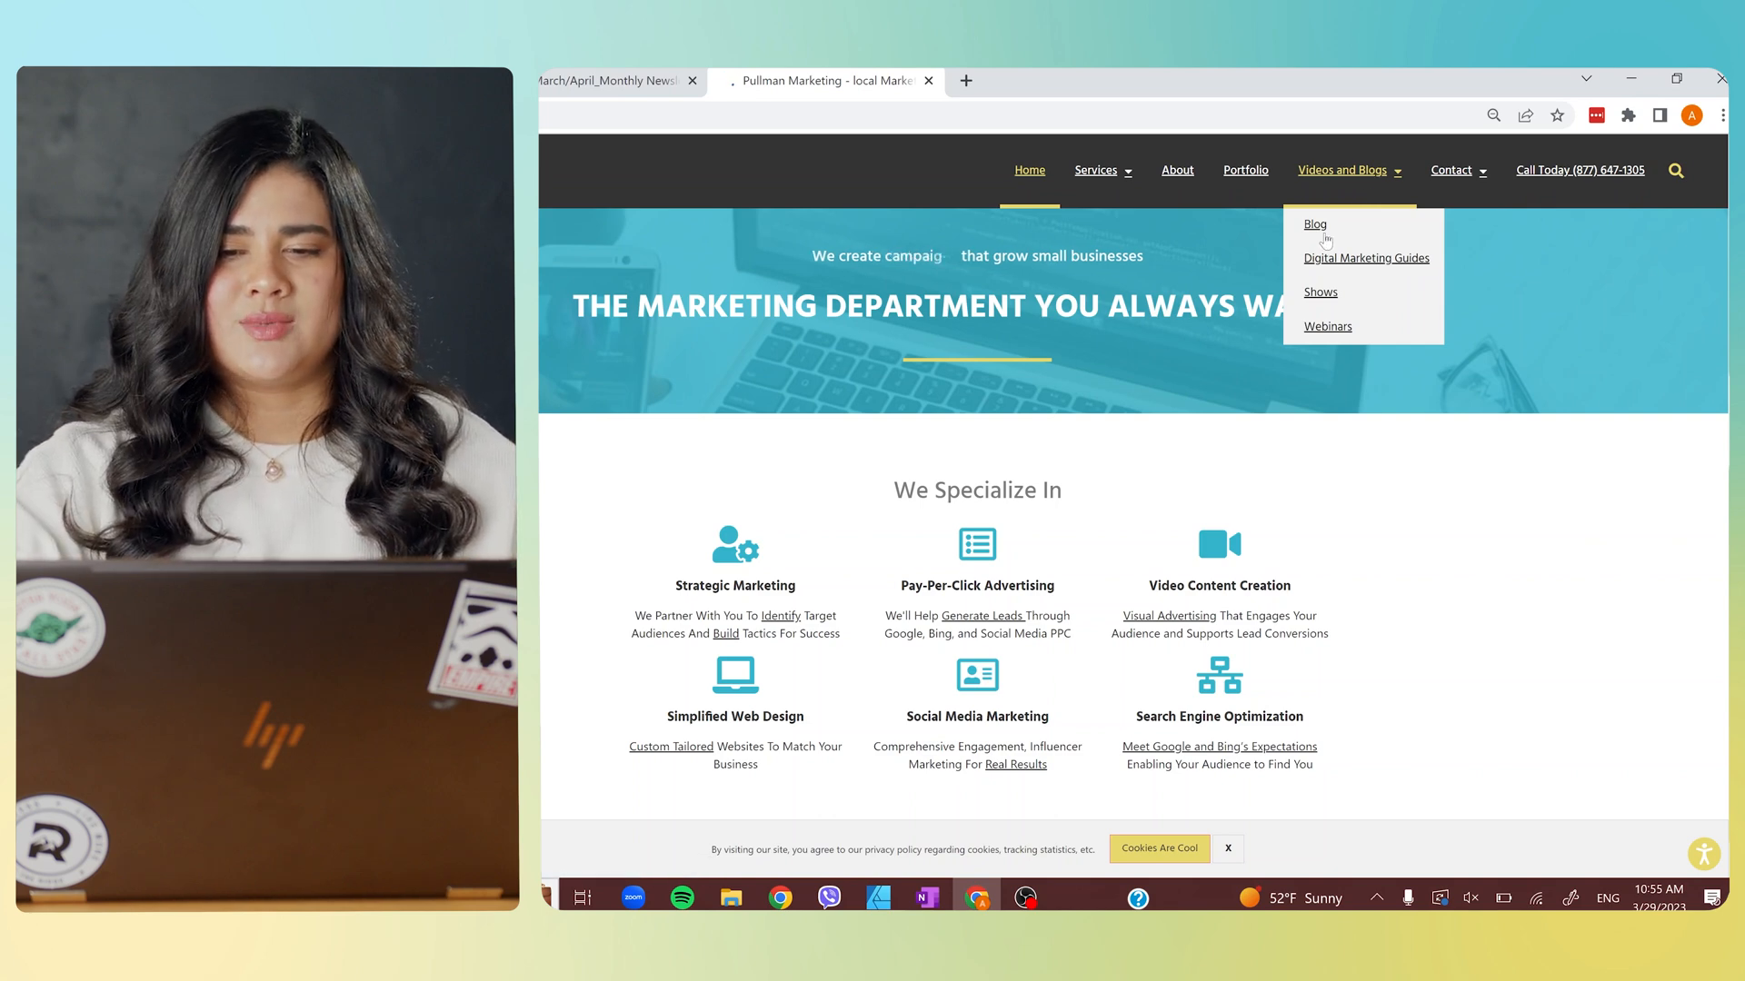
pyautogui.click(1323, 226)
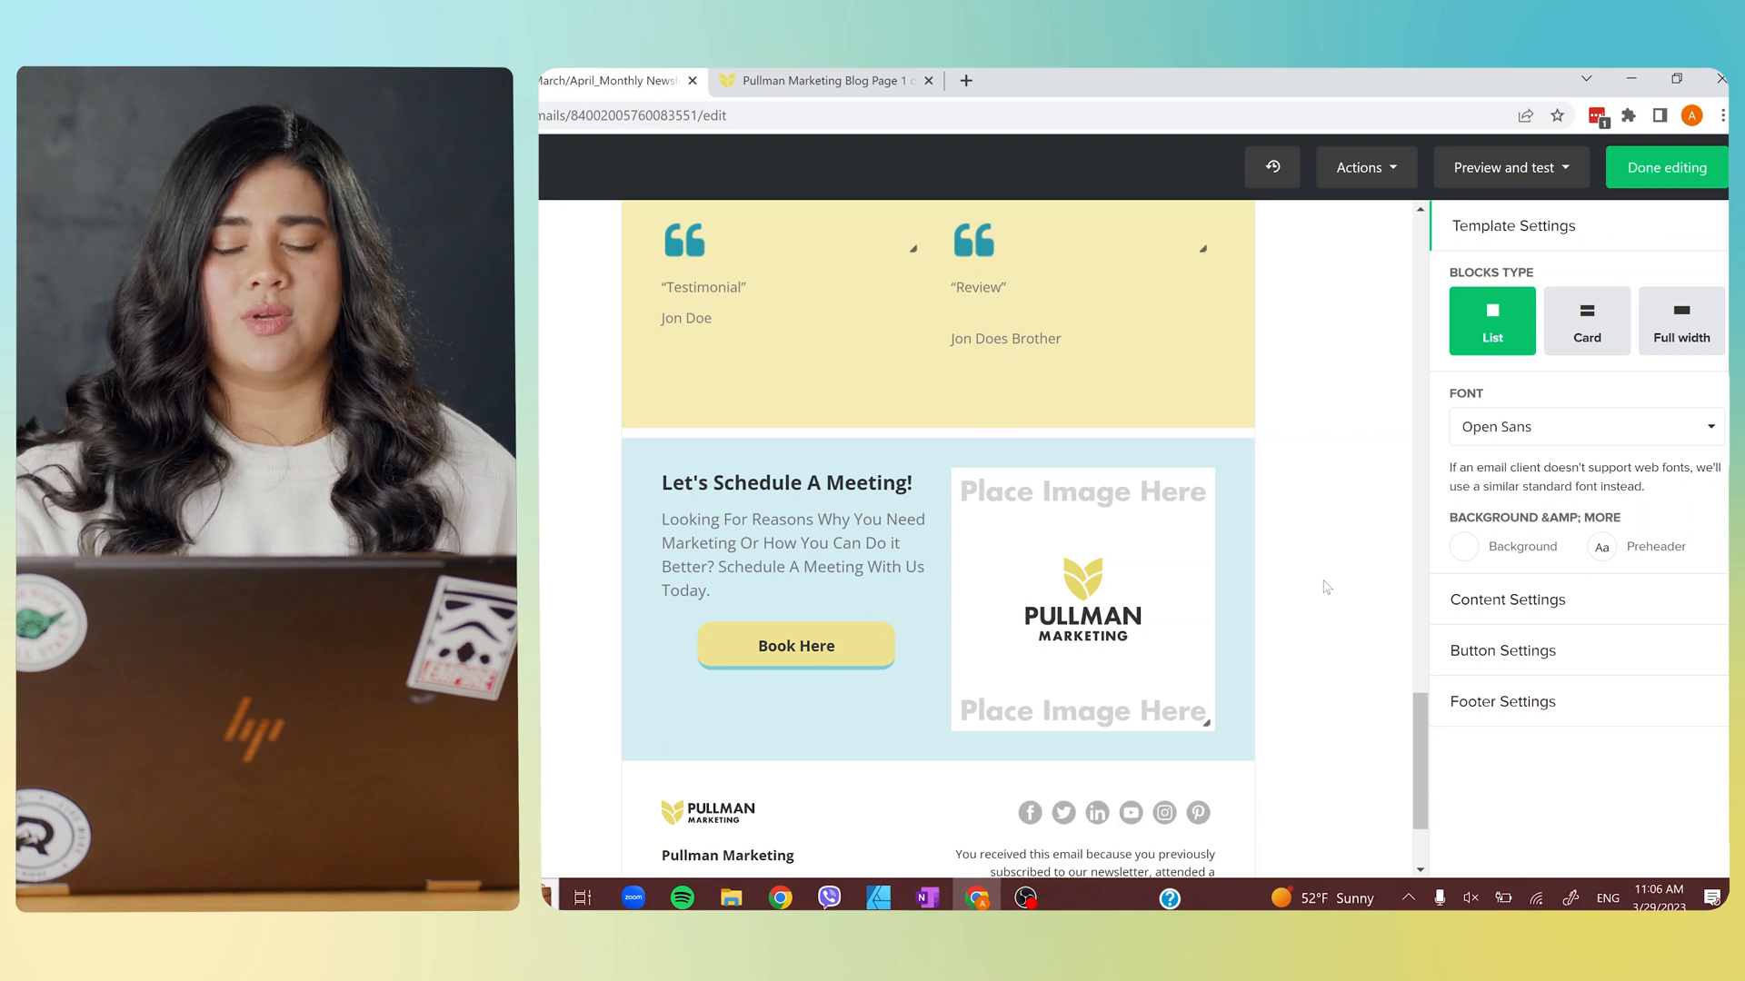
# Examine the previously sent newsletter from its January recap intro through the marketing services to the meeting section and footer.
pyautogui.scroll(-1, 1325, 587)
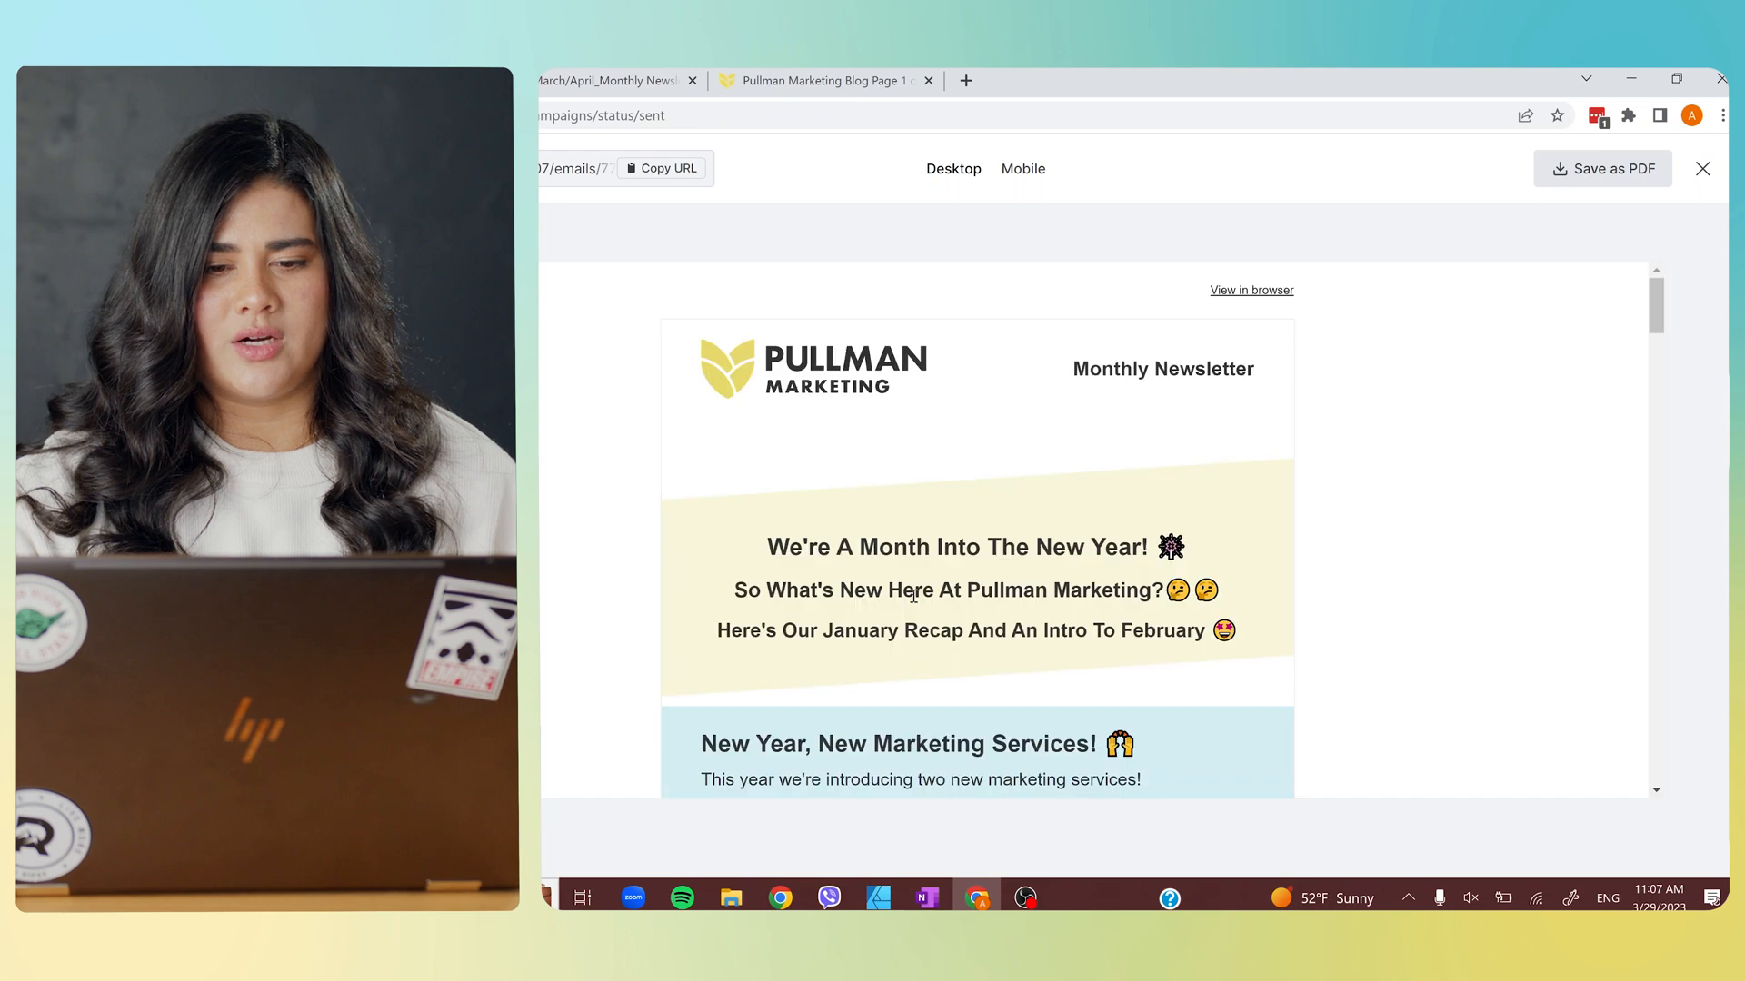
pyautogui.scroll(-3, 1328, 459)
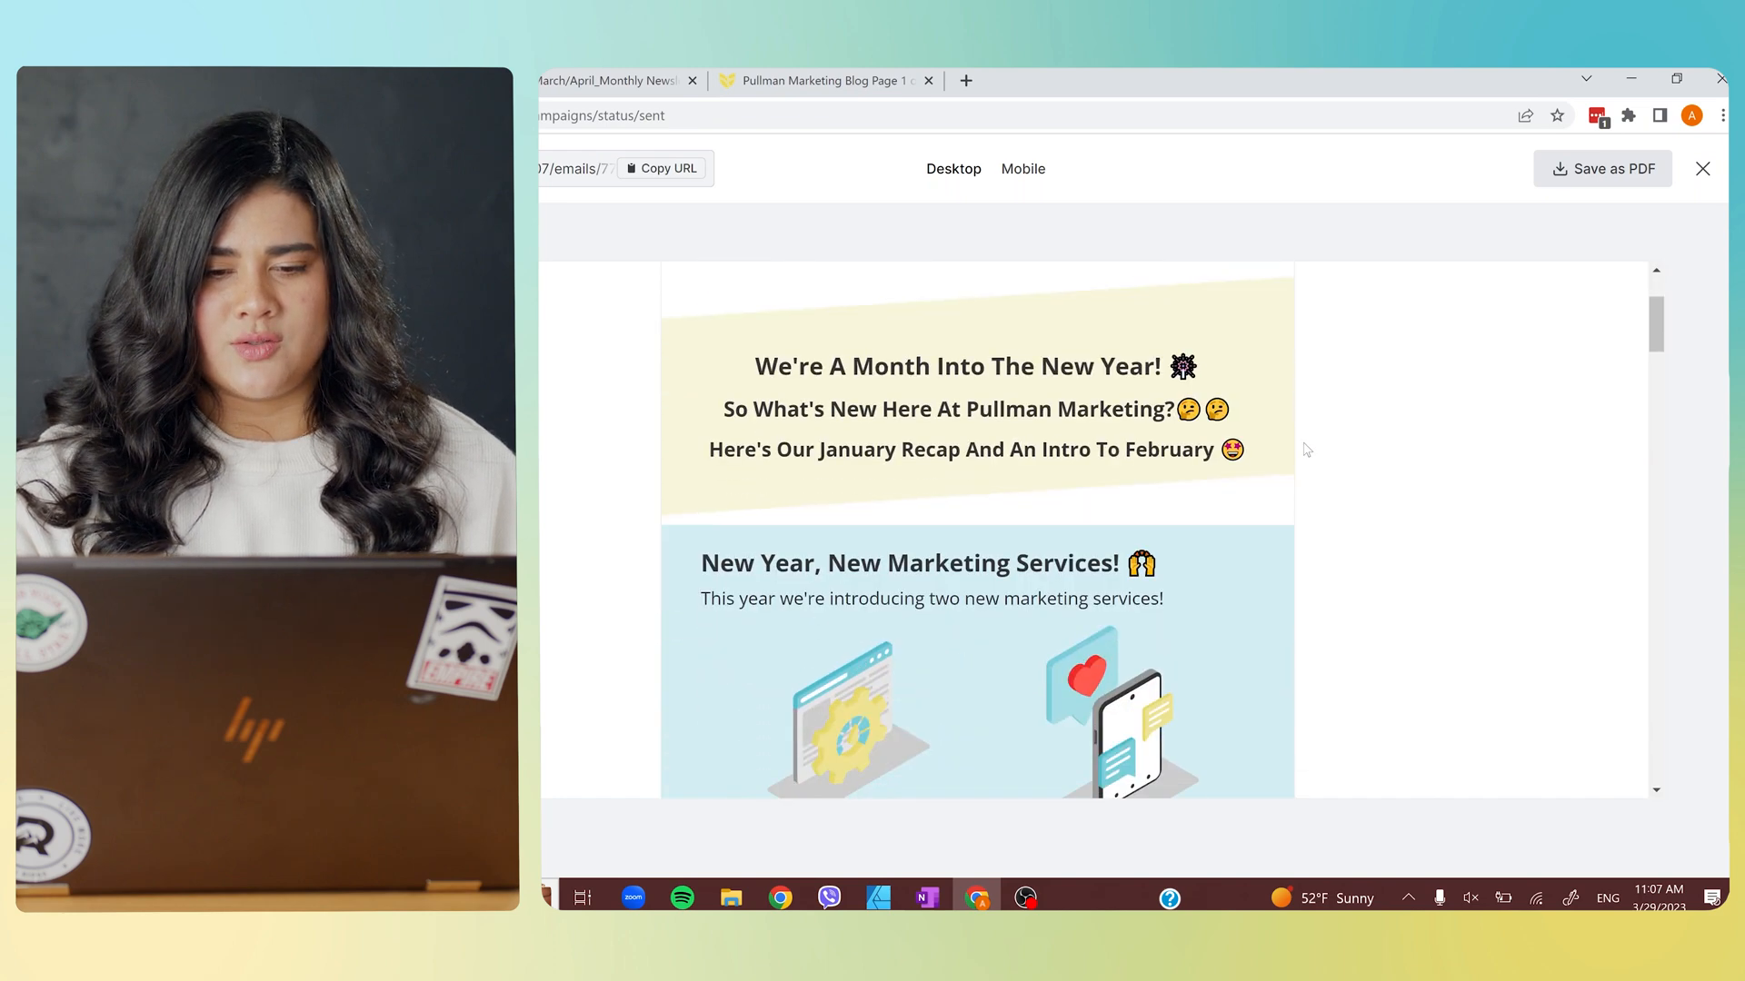
pyautogui.scroll(-1, 1299, 454)
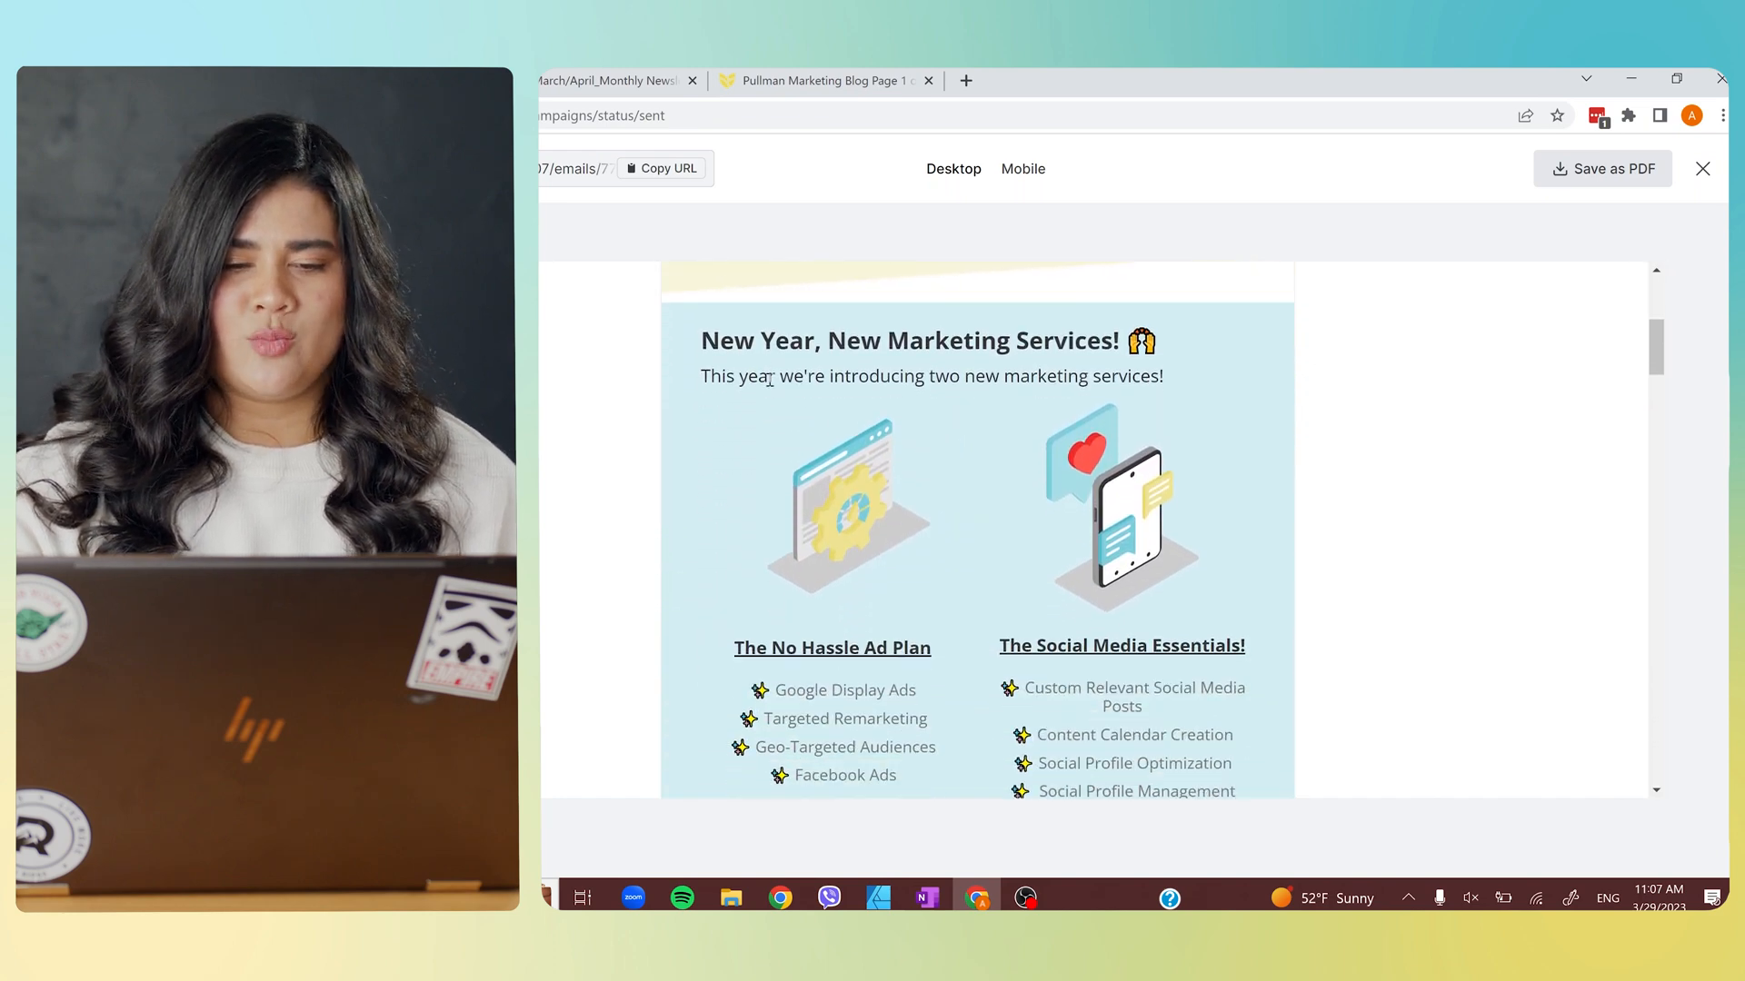
pyautogui.scroll(-2, 768, 414)
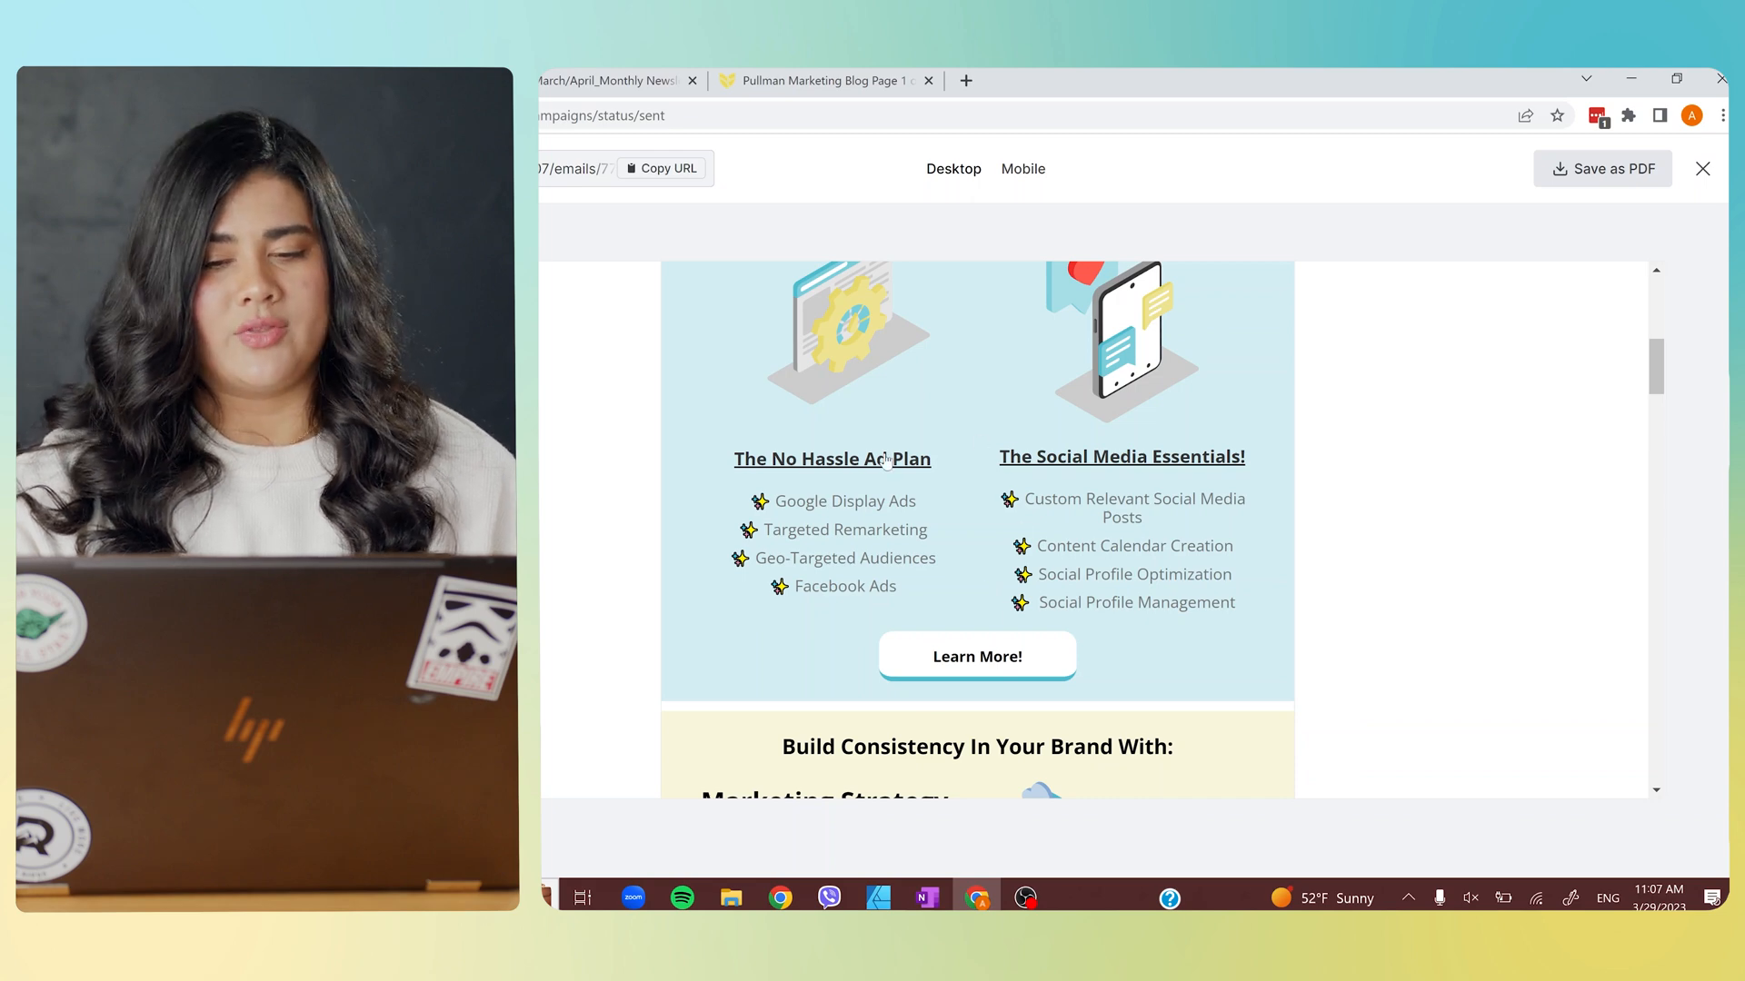
pyautogui.scroll(-3, 1134, 566)
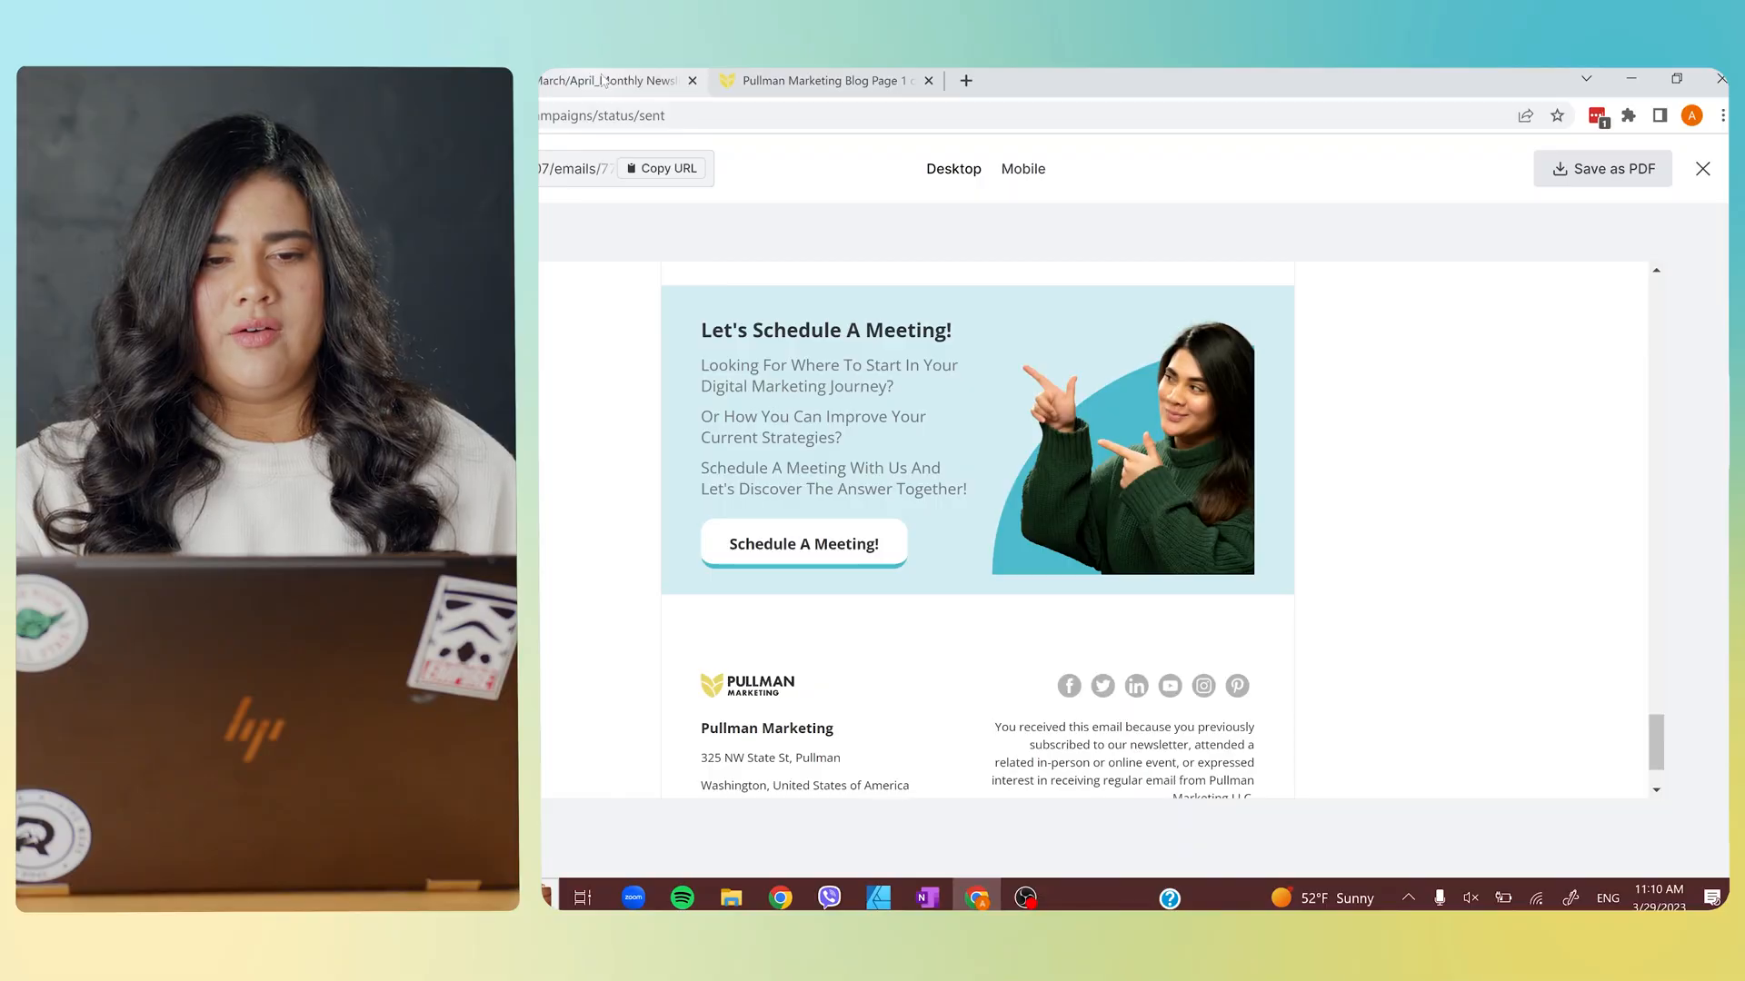
# Open the blog article "SEO: The Top 4 Underrated Tips You Need To Know", copy its web address and return to the newsletter editor.
pyautogui.click(606, 82)
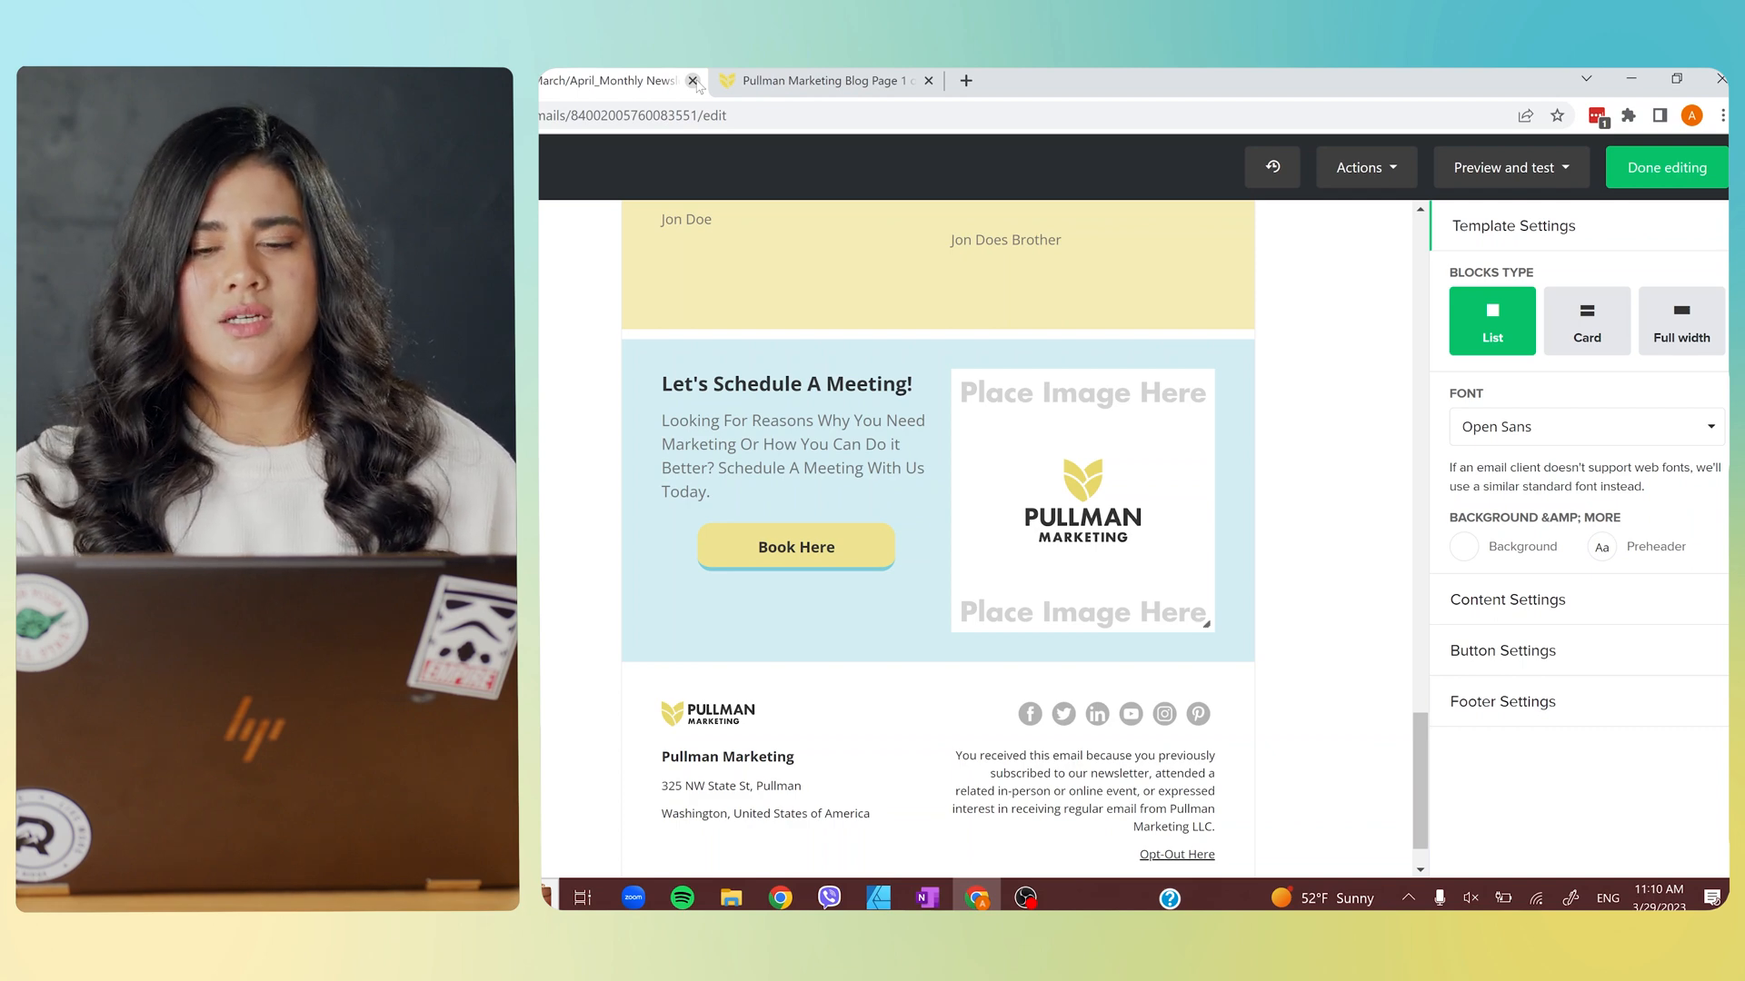
pyautogui.click(586, 693)
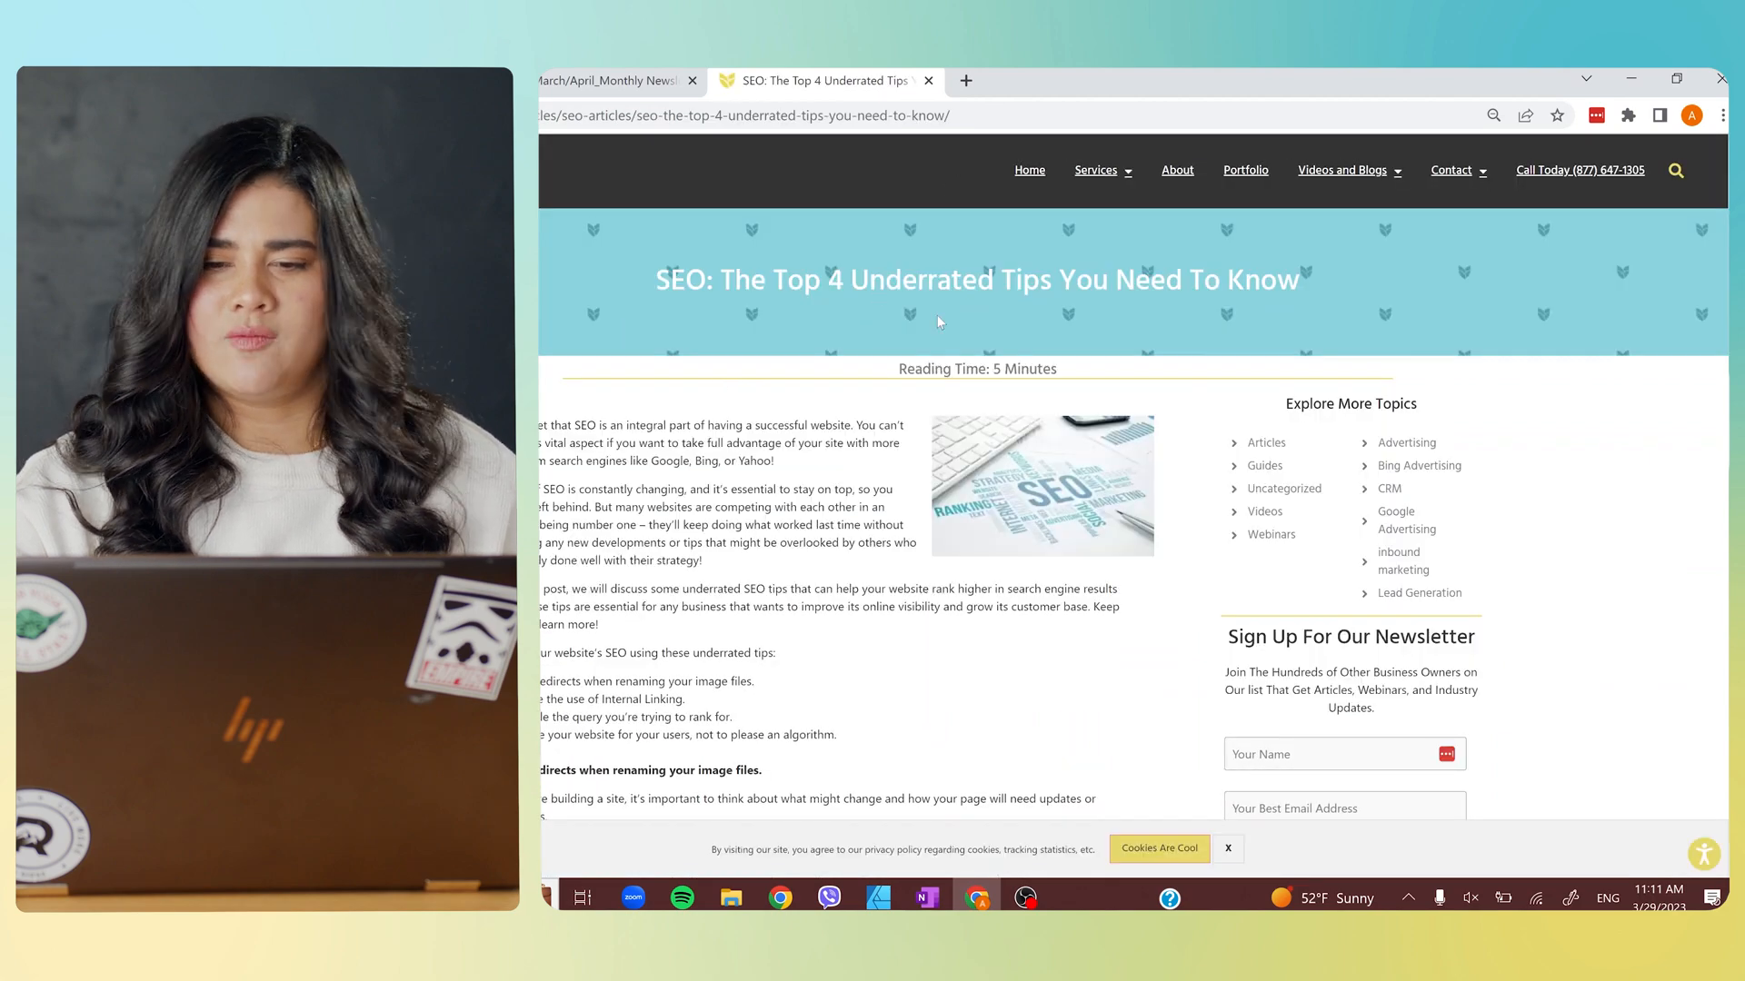
pyautogui.click(721, 117)
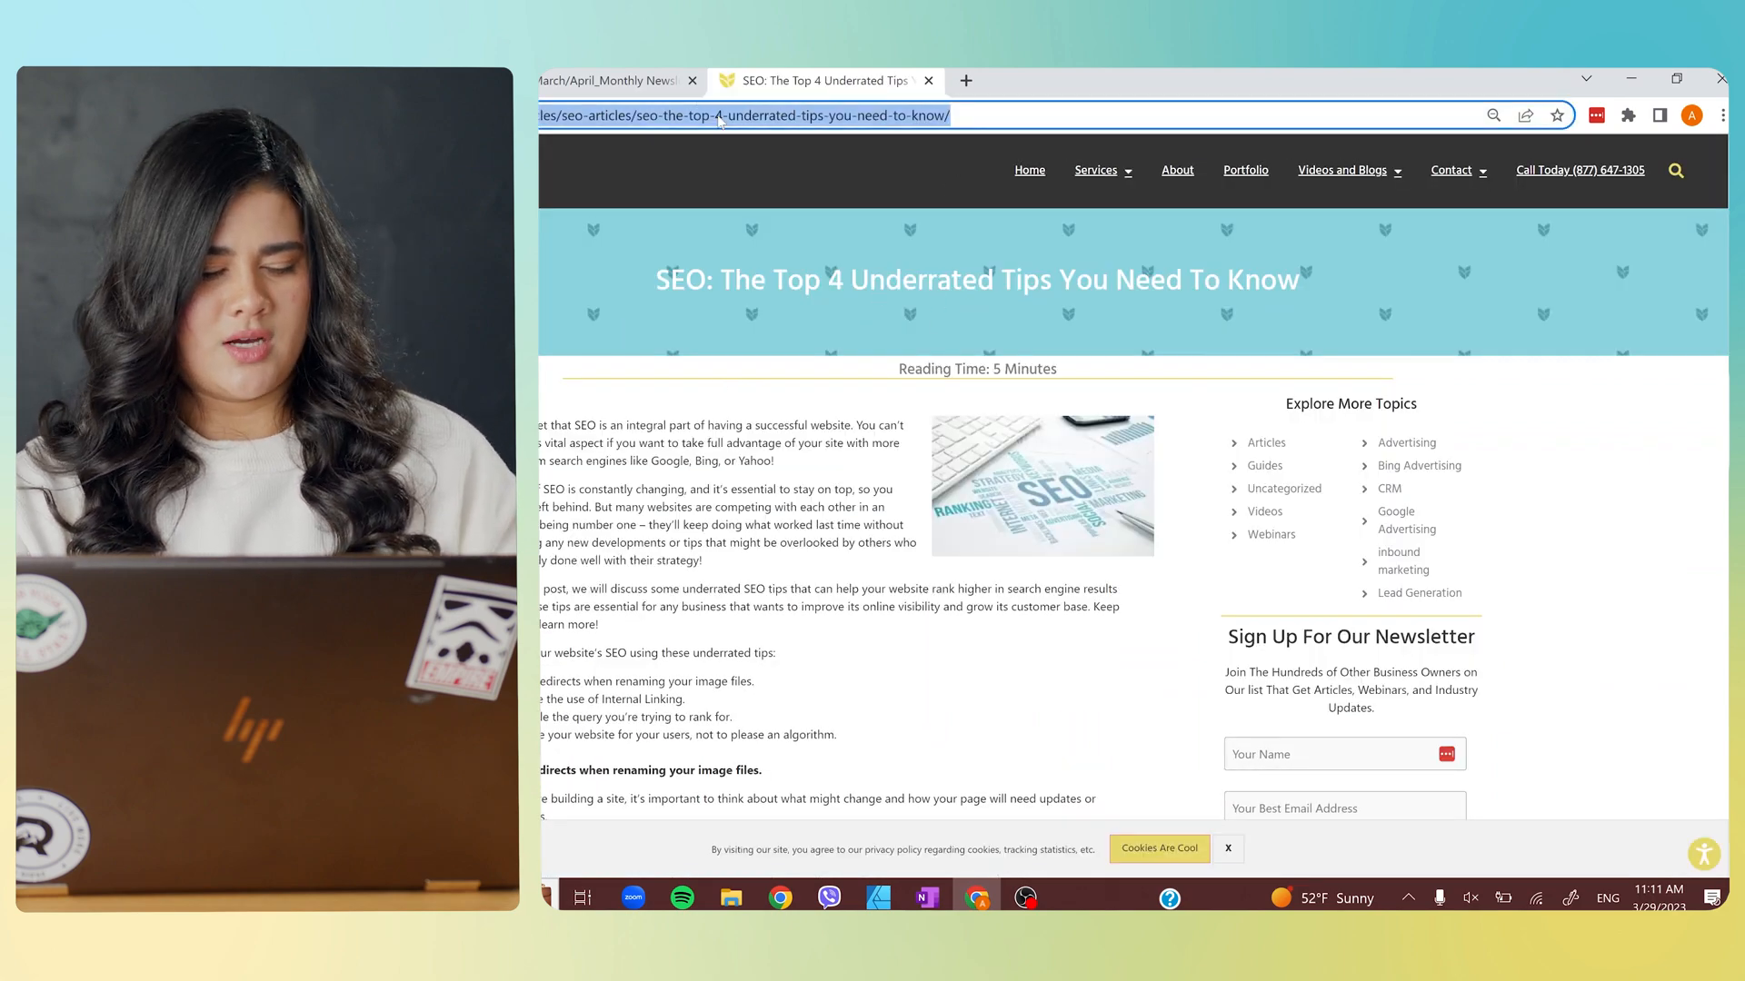
pyautogui.click(649, 80)
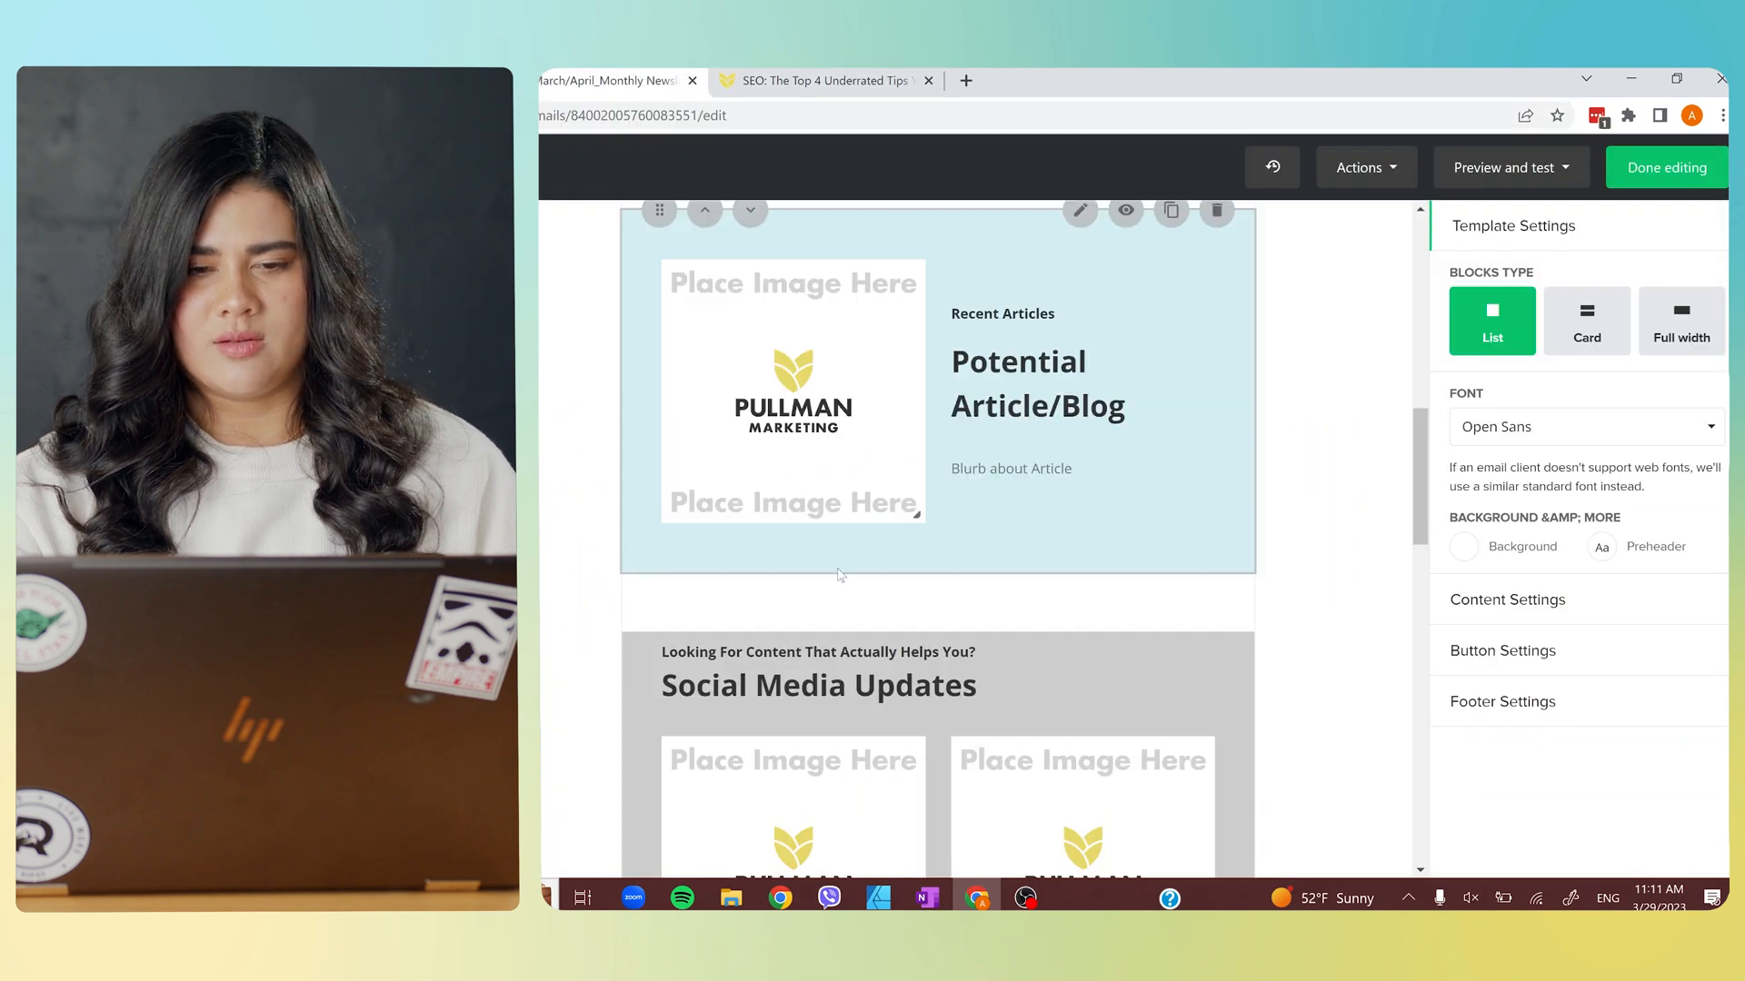
# Link the Potential Article/Blog heading in the Recent Articles block to the copied SEO article address.
pyautogui.click(932, 460)
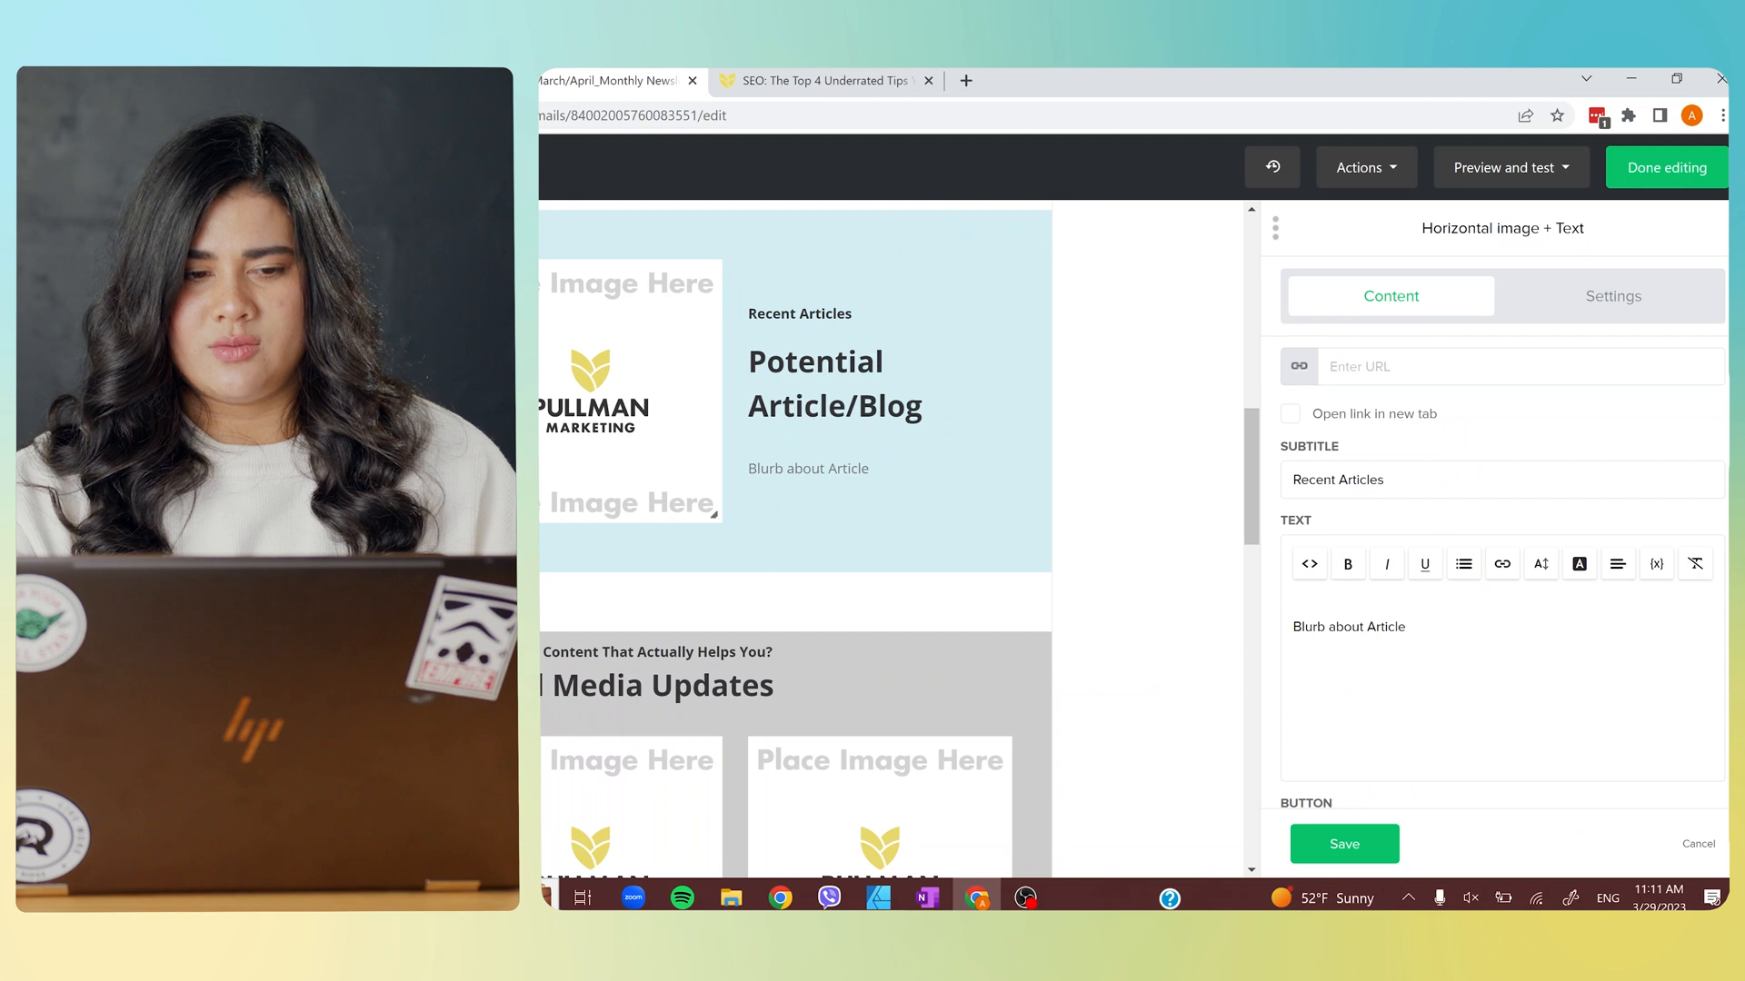
pyautogui.click(1356, 368)
pyautogui.hotkey('ctrl', 'v')
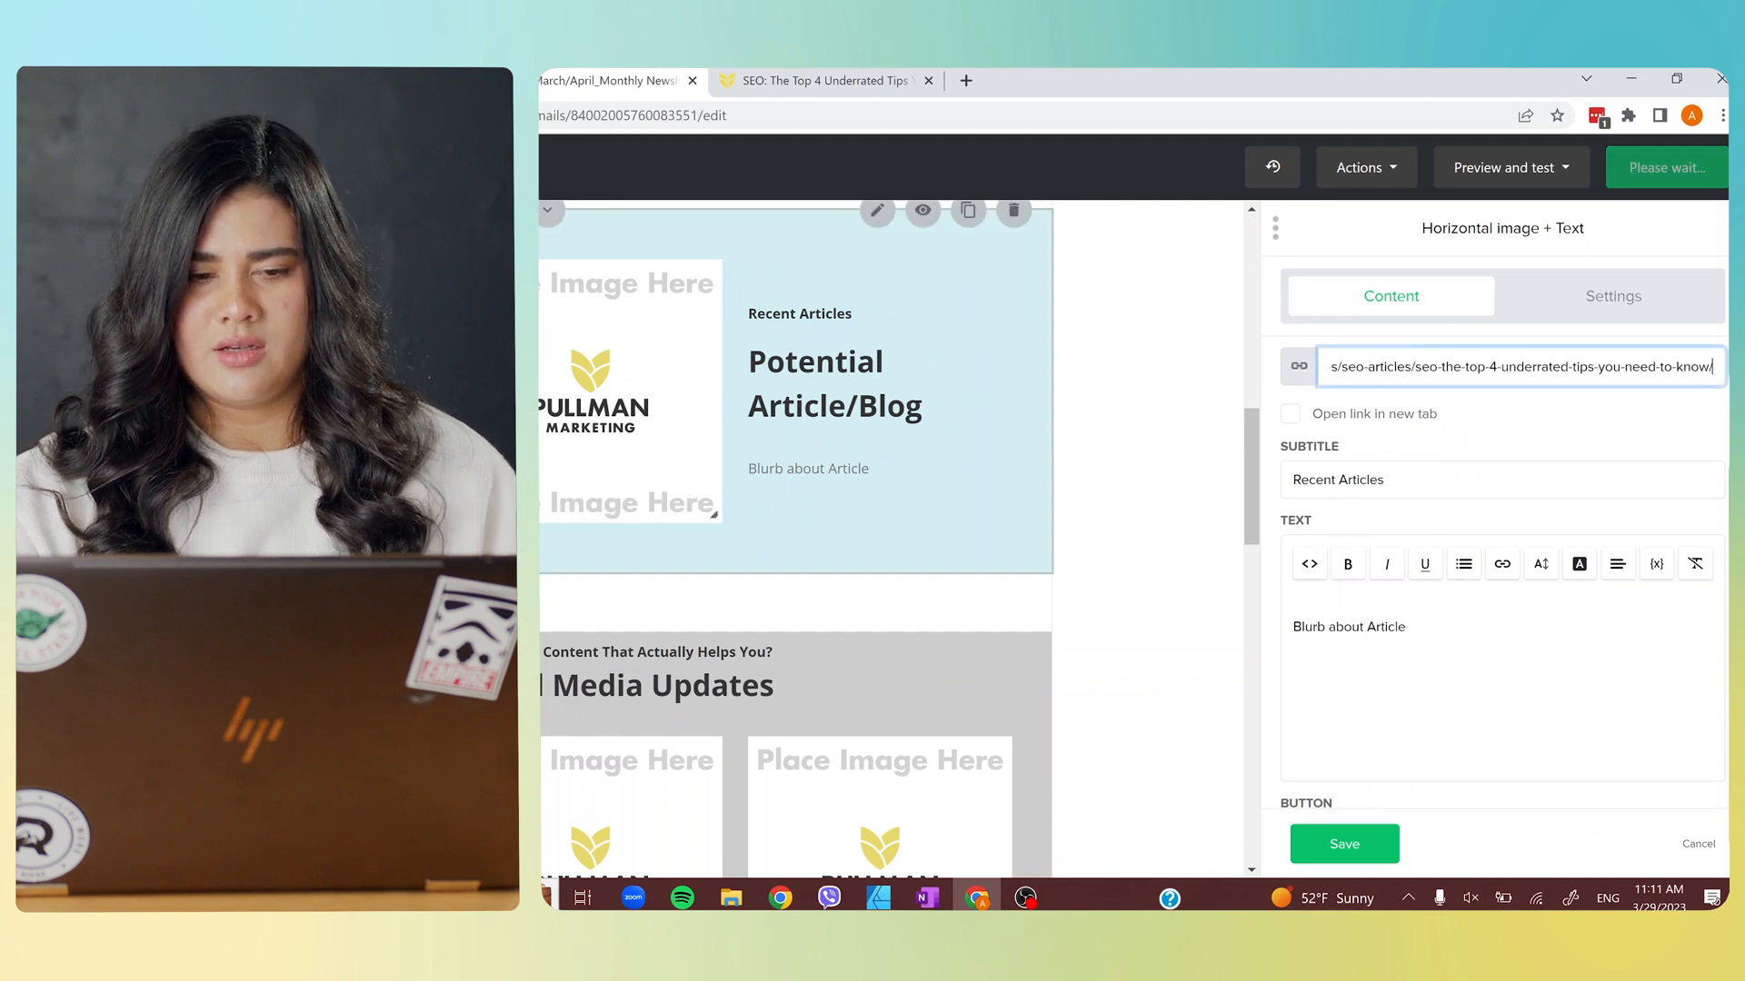
pyautogui.scroll(4, 1337, 496)
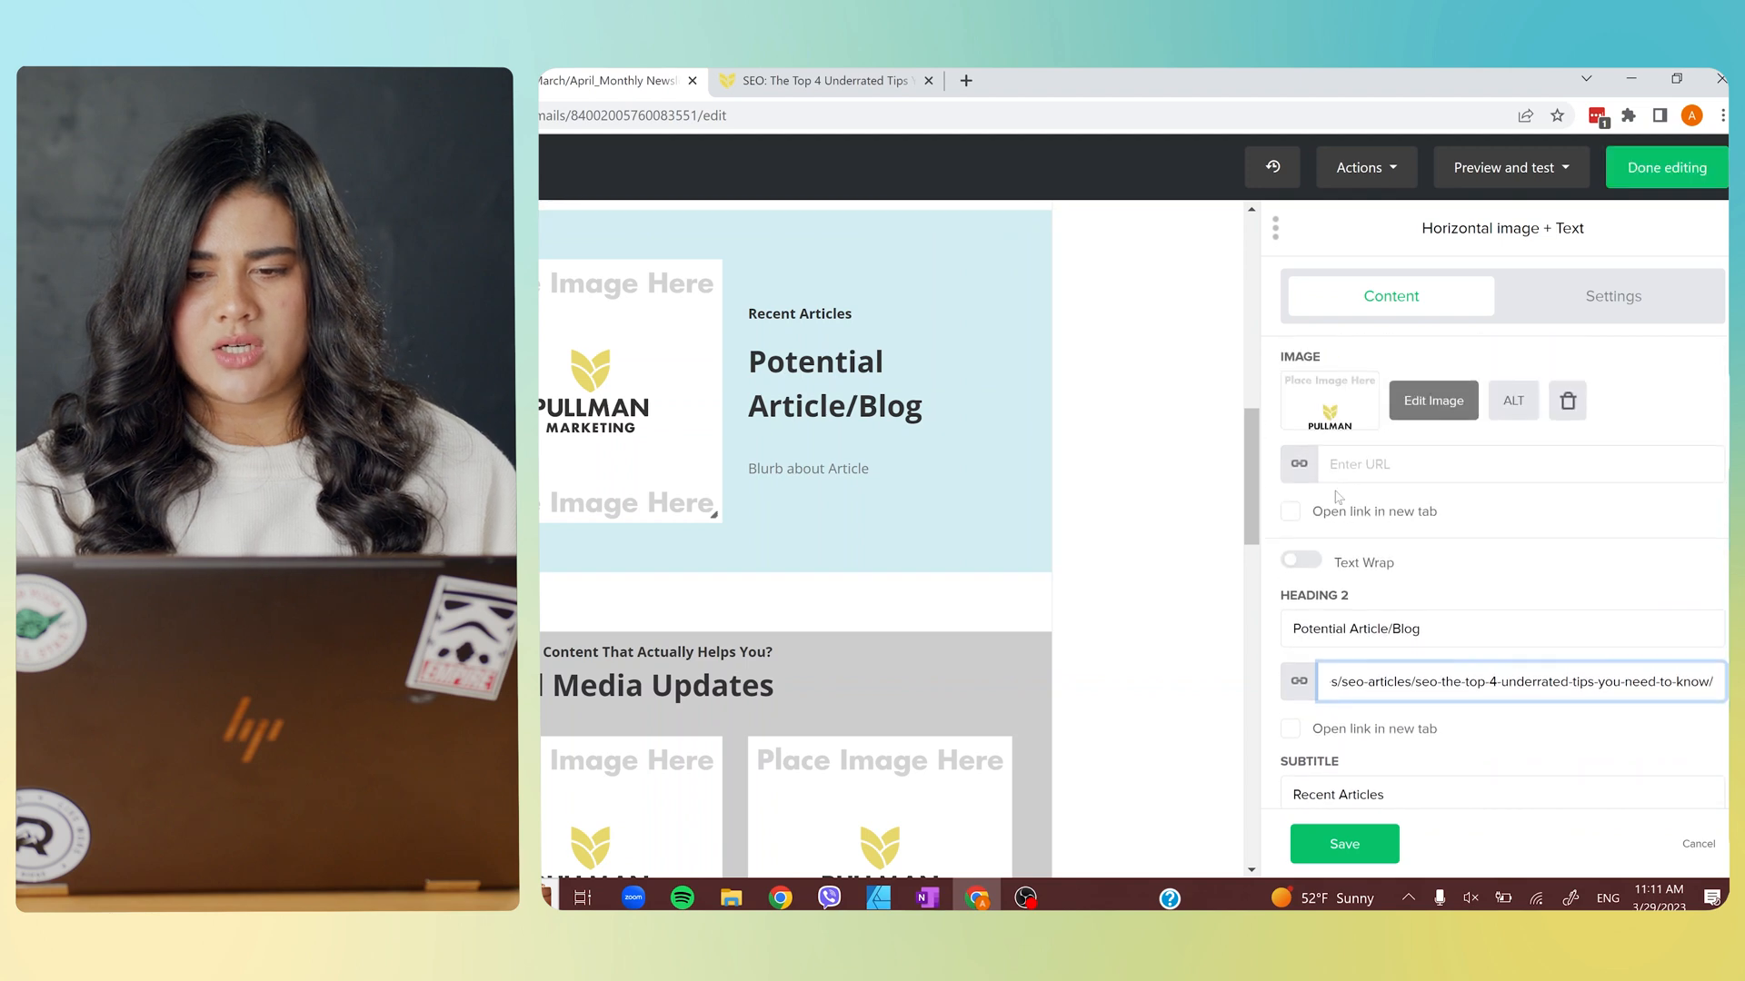
# Link the Recent Articles block's image to the copied SEO article address and remove the link from its heading.
pyautogui.click(1334, 464)
pyautogui.write('https://pullmanmarketing.com/articles/seo-articles/seo-the-top-4-underrated-tips-you-need-to-know/')
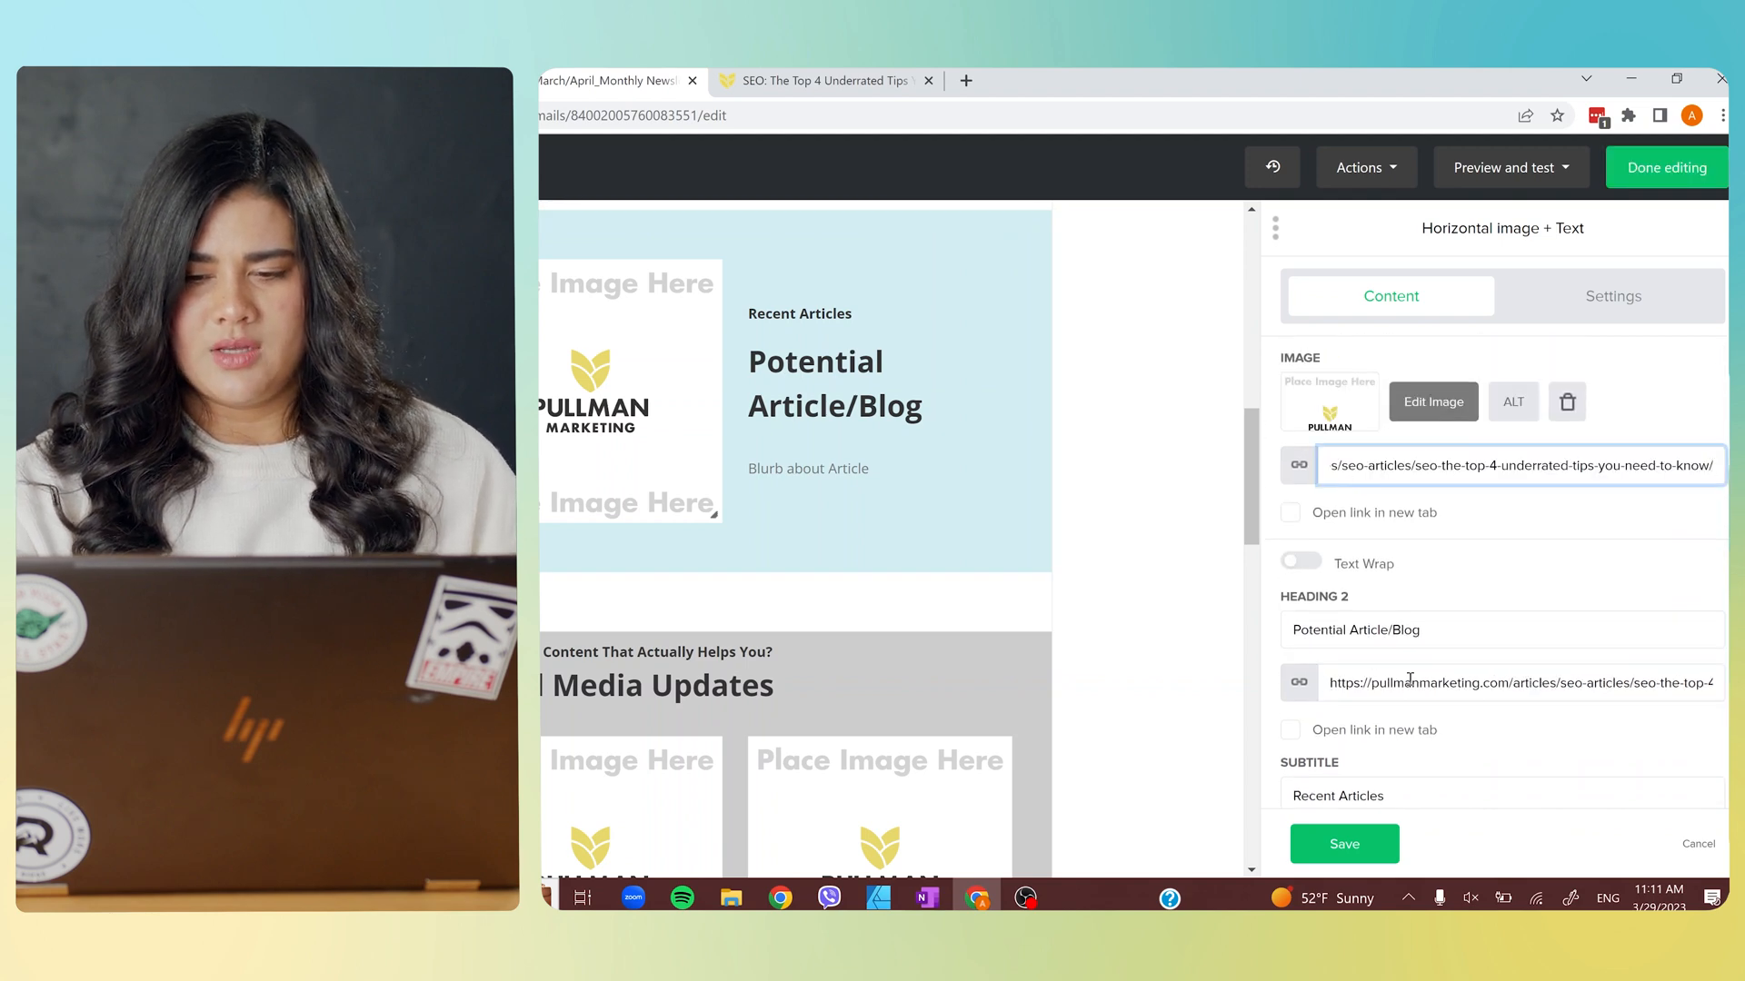
pyautogui.click(1467, 683)
pyautogui.tripleClick(1467, 684)
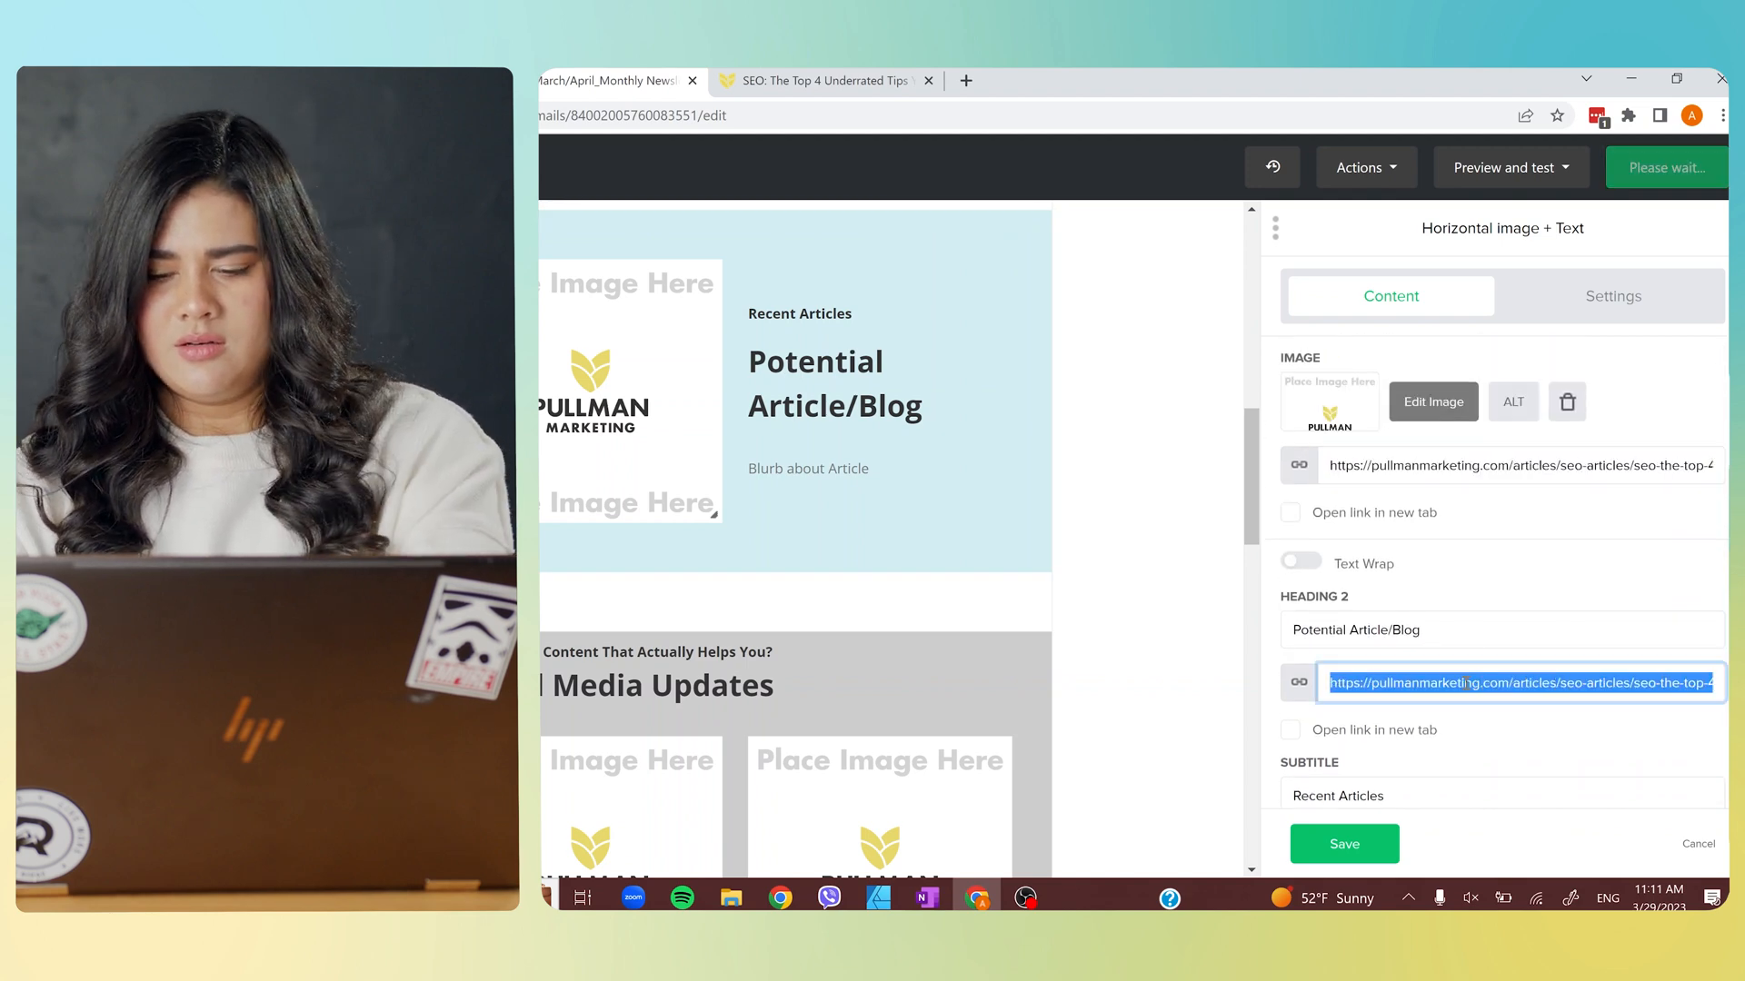
pyautogui.press('BackSpace')
# Change the article block's heading to "SEO: The Top 4 Underrated Tips You need To Know".
pyautogui.moveTo(1422, 630); pyautogui.dragTo(1289, 613)
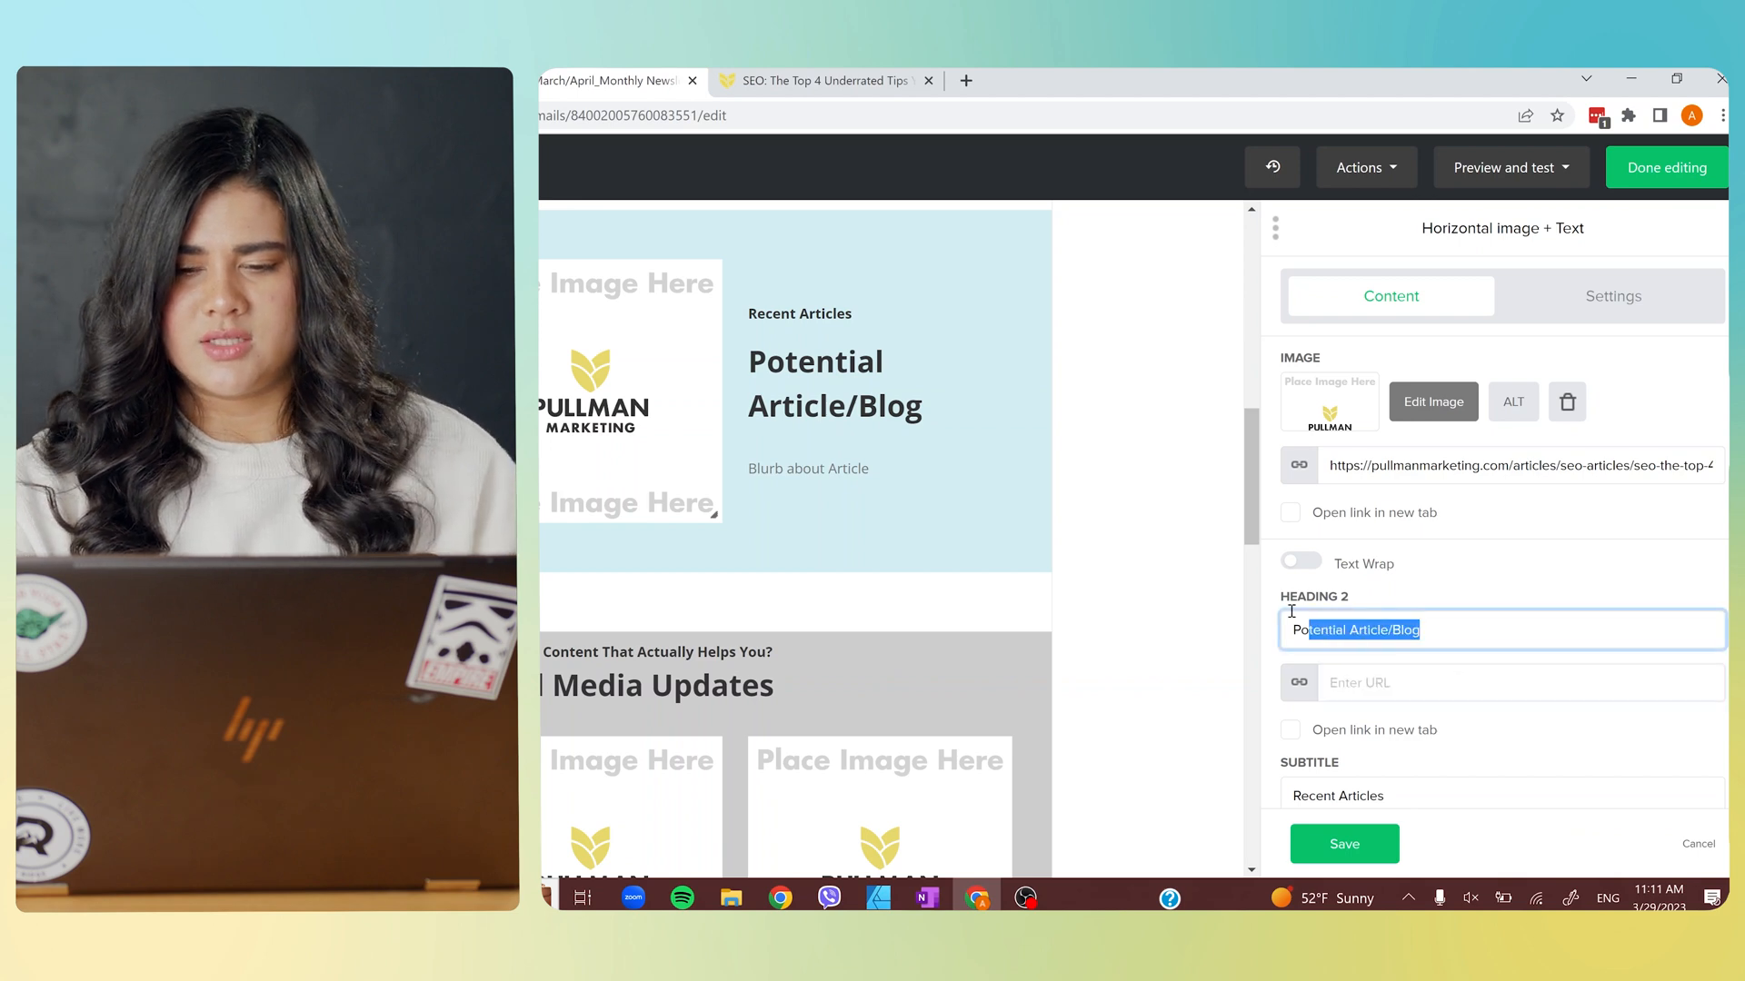
pyautogui.write('SEO')
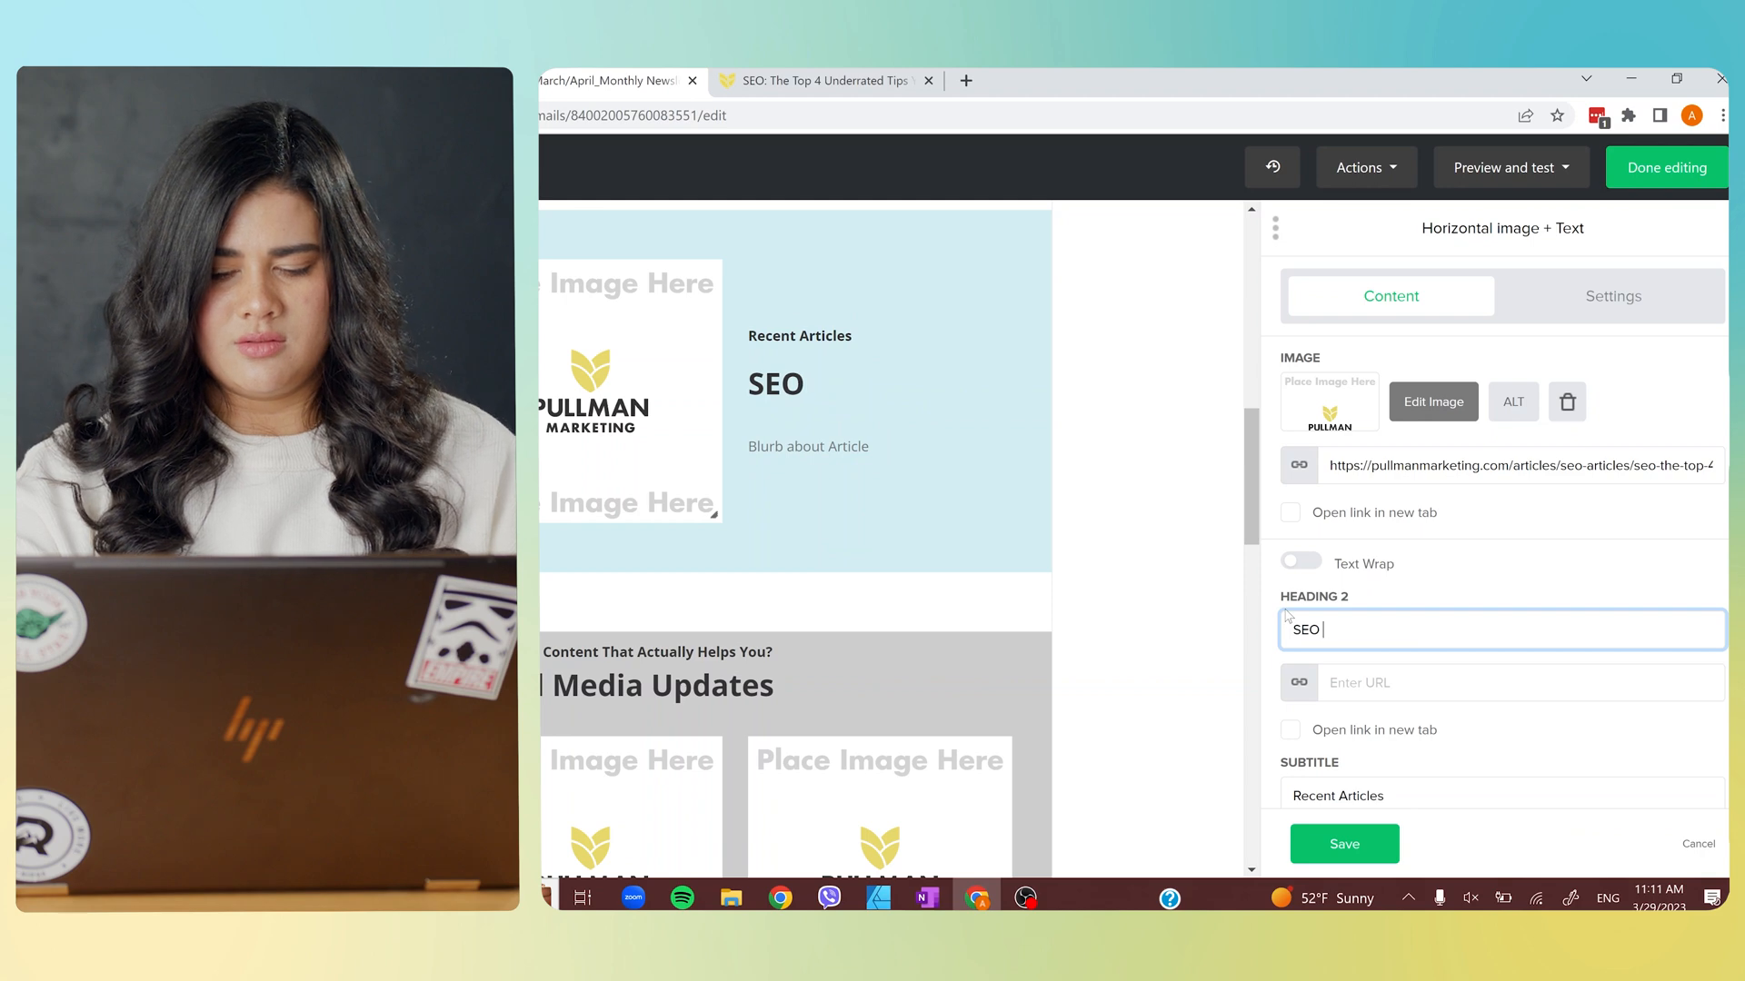
pyautogui.write('P  The Top')
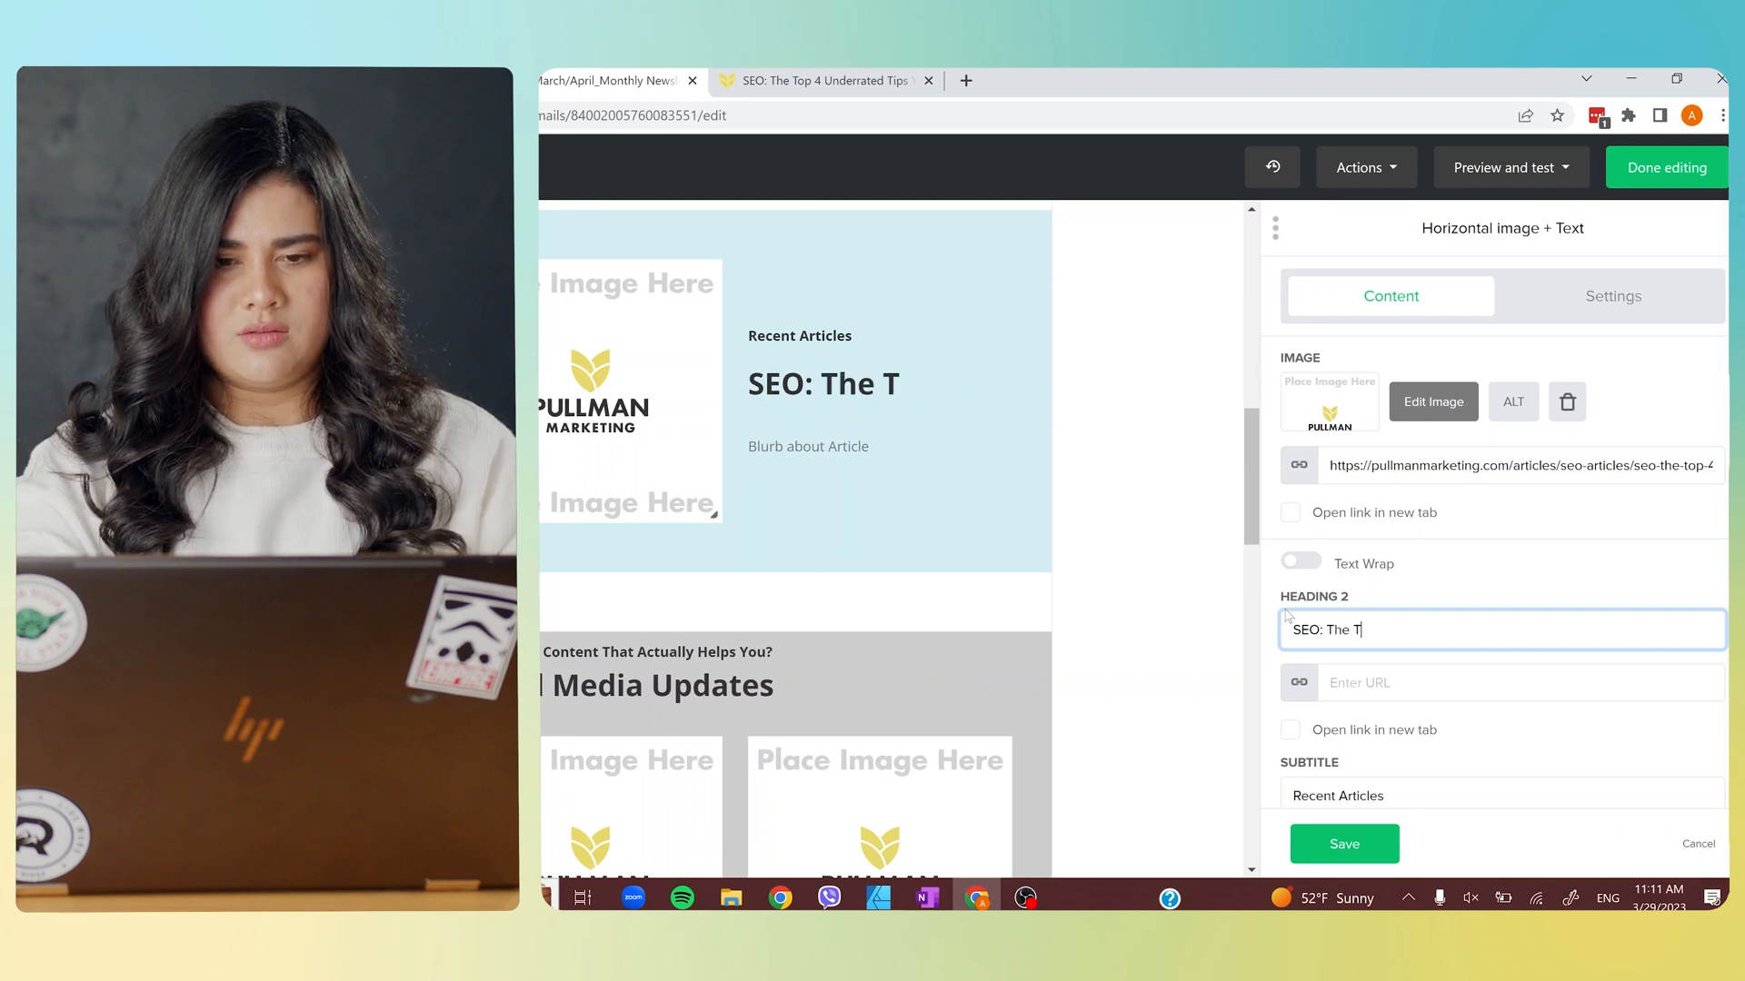
pyautogui.write('4 Underrated Tips You need To Know')
pyautogui.scroll(3, 1453, 454)
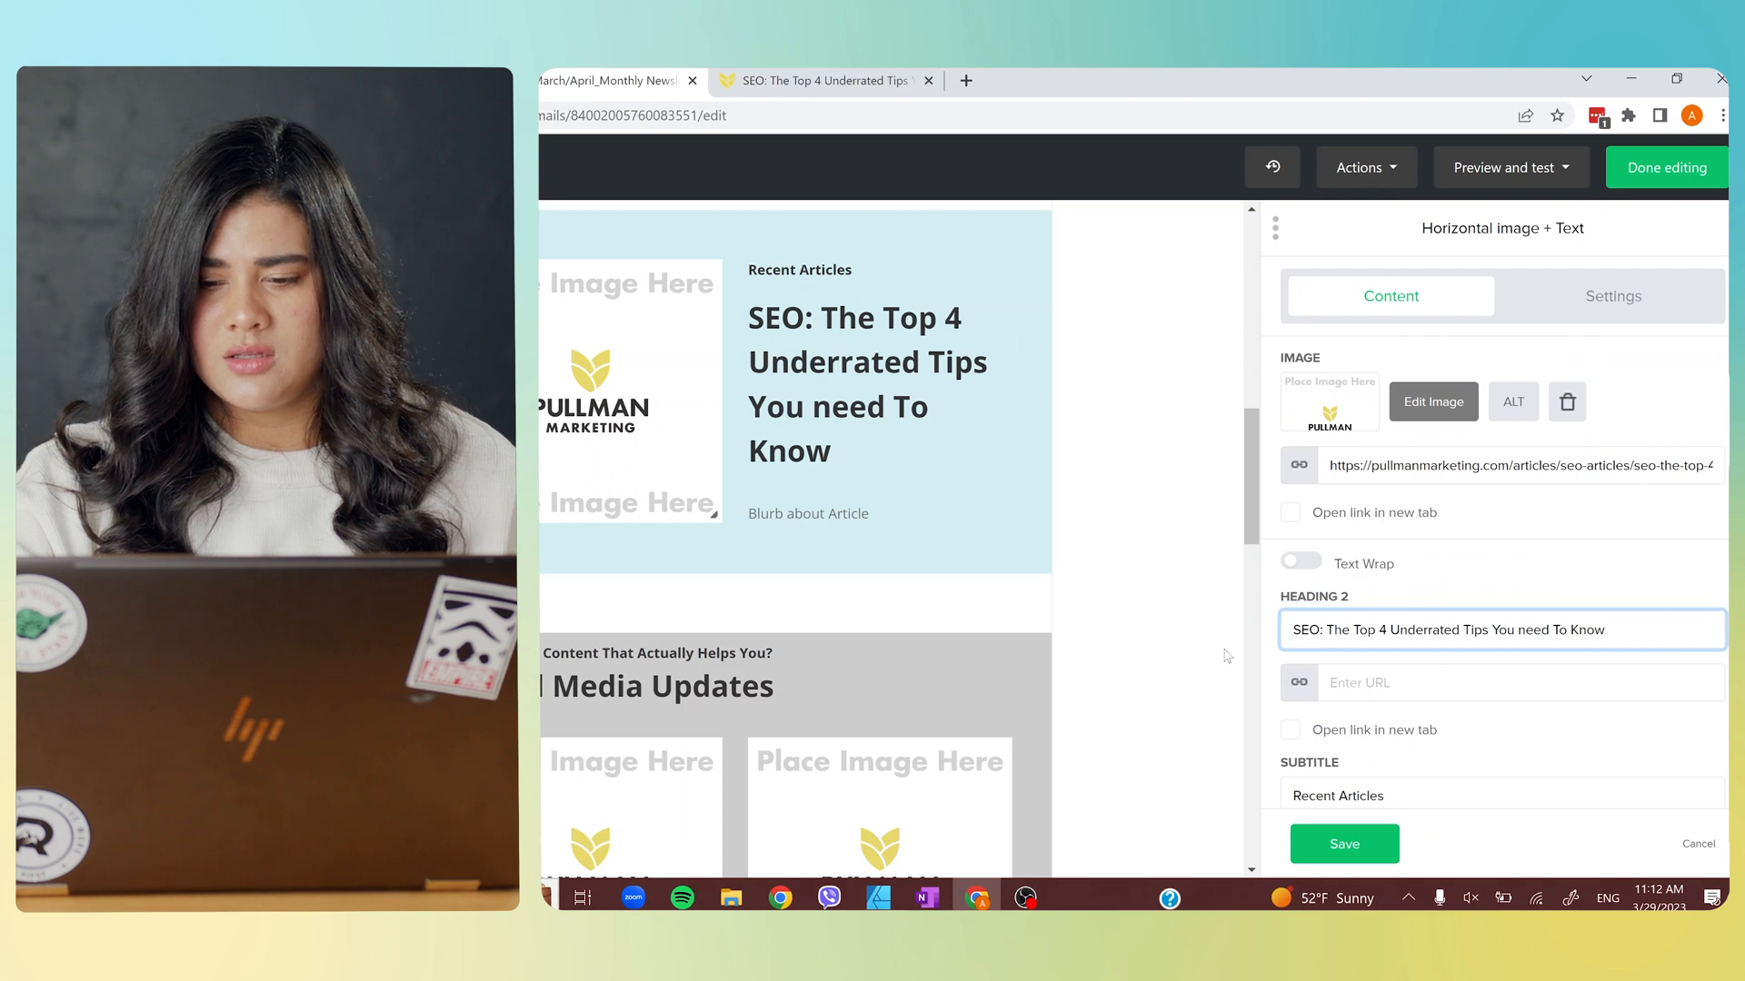
# Replace the article block's subtitle with "Looking For A Quick Read?".
pyautogui.scroll(-3, 1475, 649)
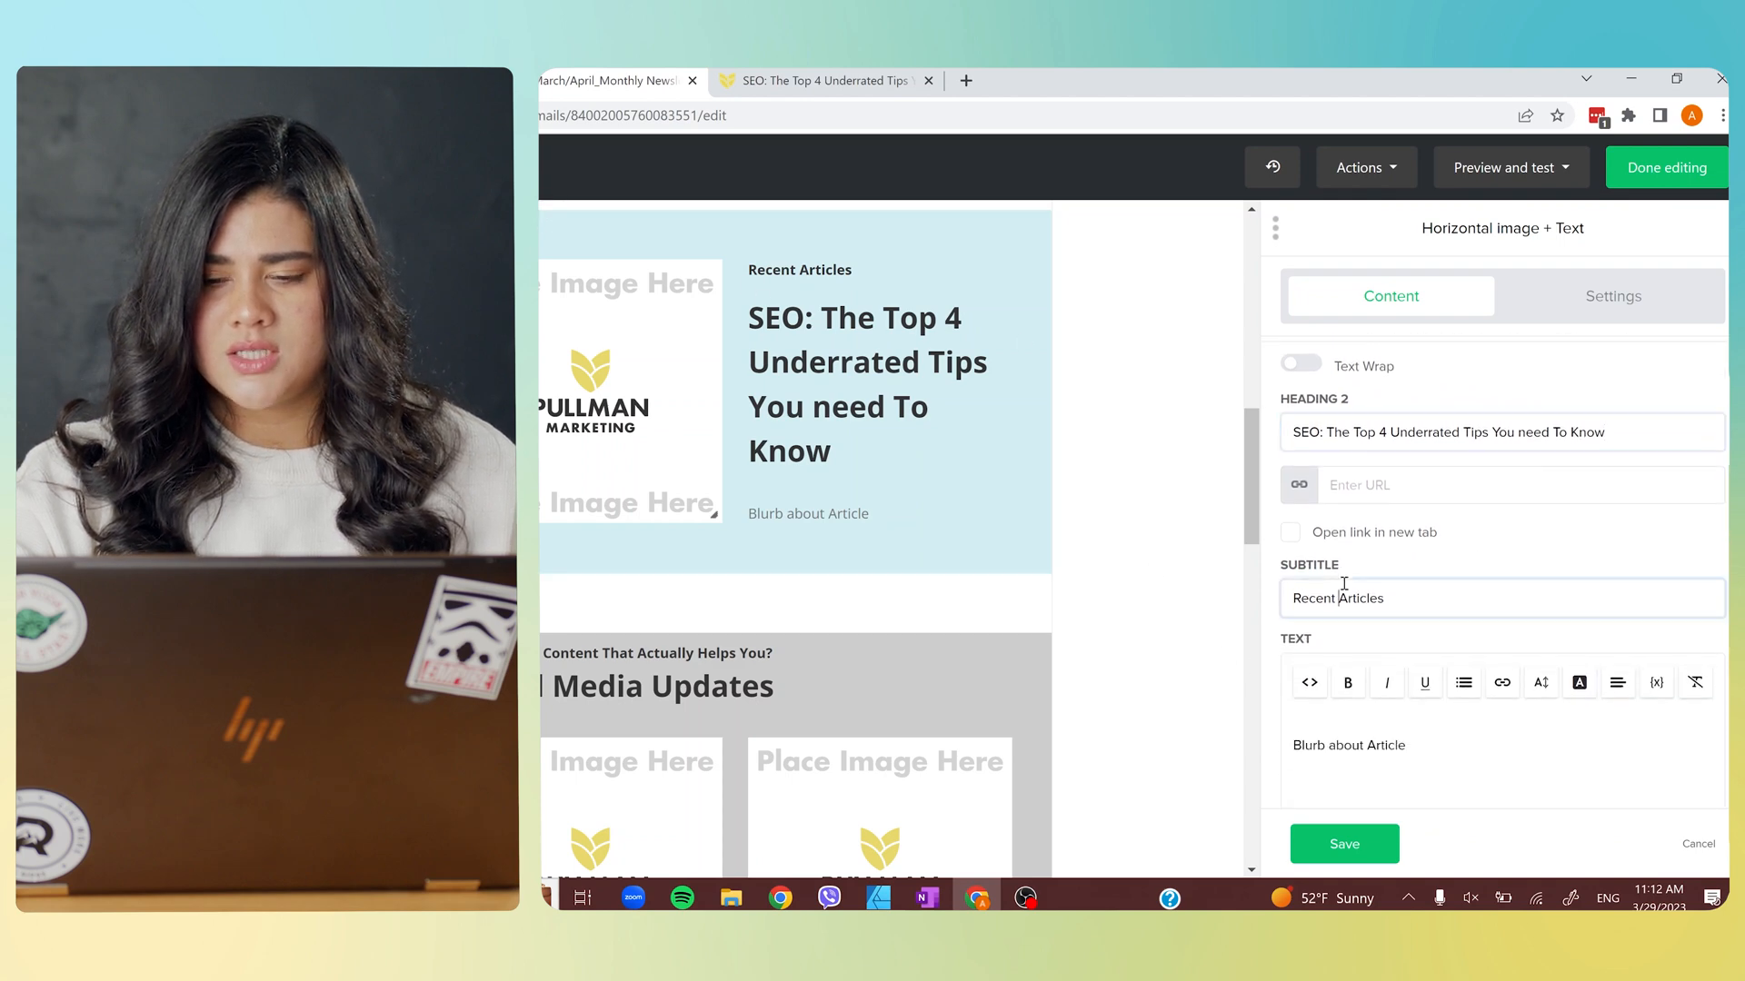
pyautogui.doubleClick(1344, 586)
pyautogui.tripleClick(1344, 586)
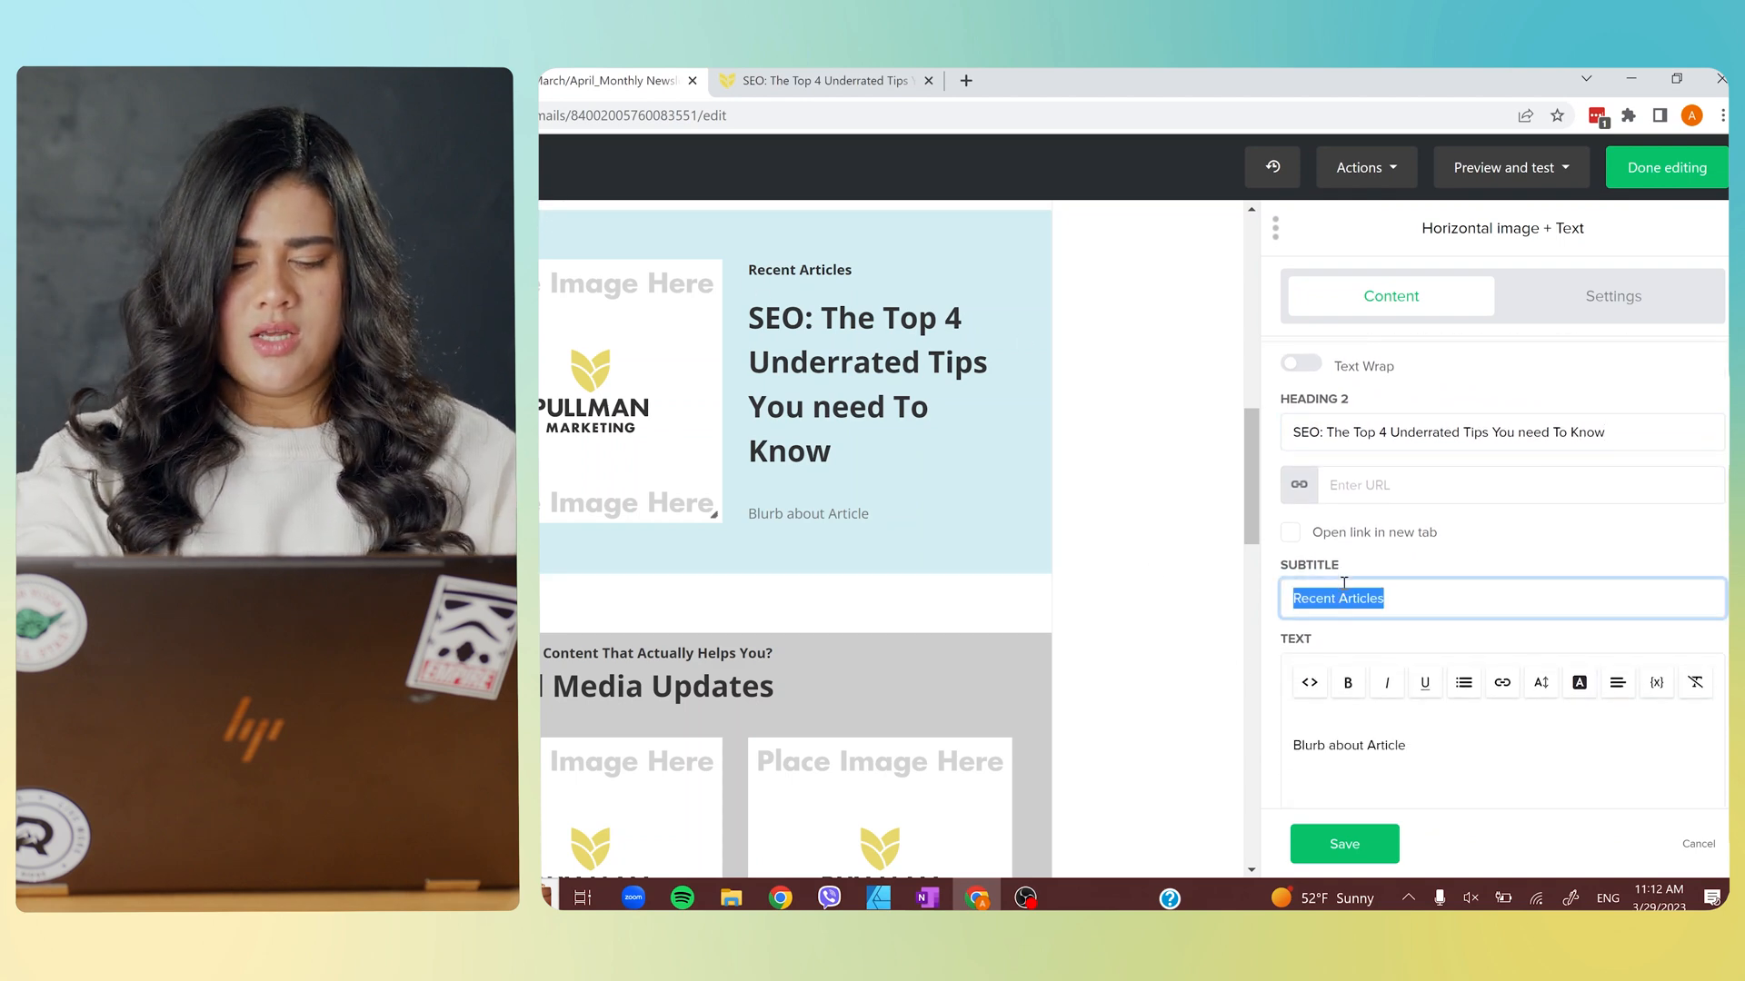
pyautogui.write('Looking ')
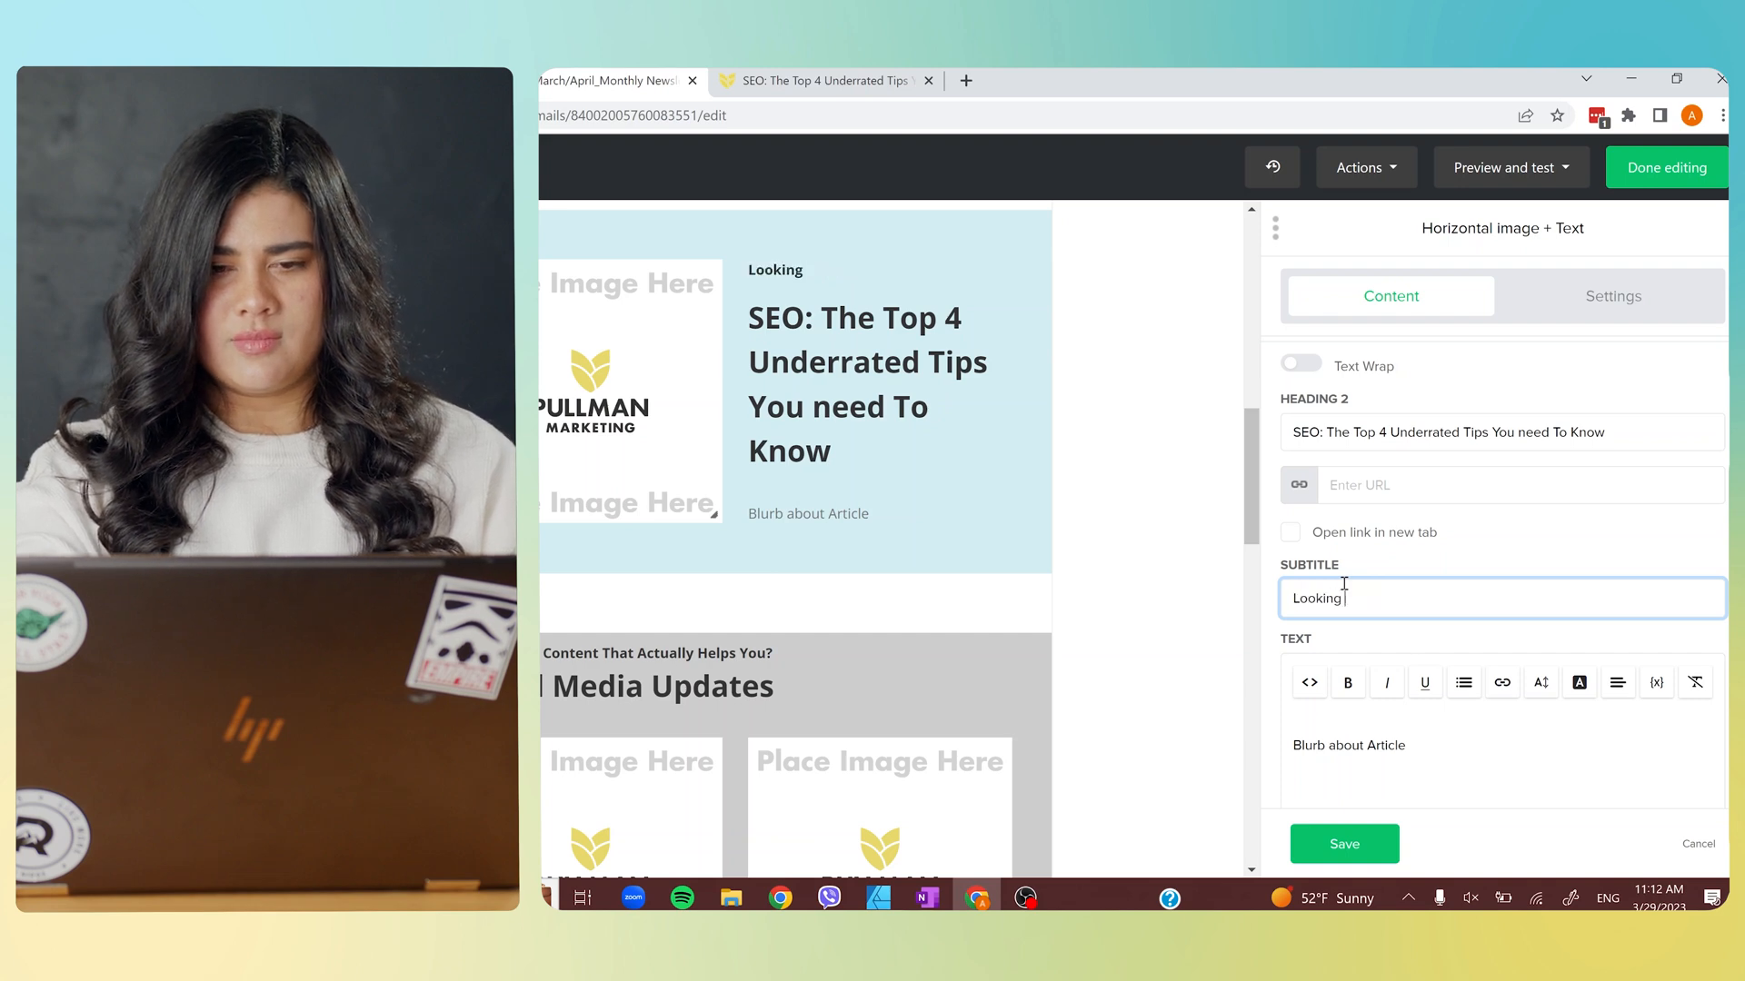
pyautogui.write('Fro')
pyautogui.press('BackSpace')
pyautogui.write('or ')
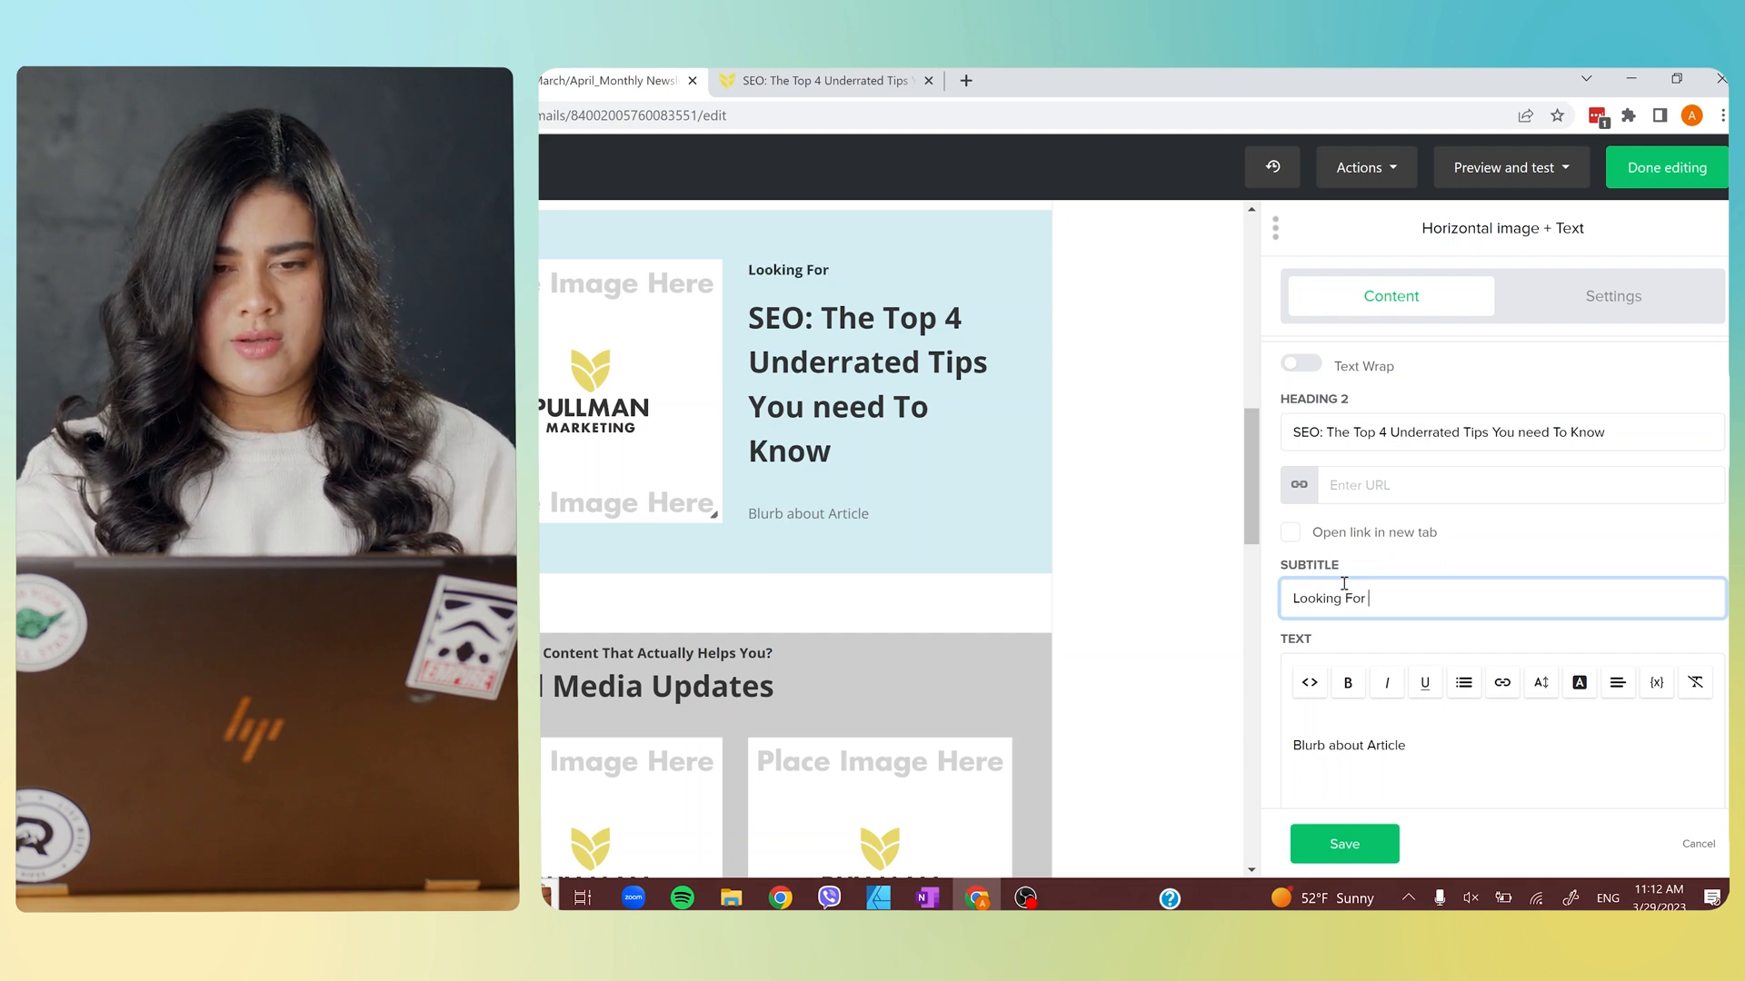
pyautogui.write('A Quick Read?')
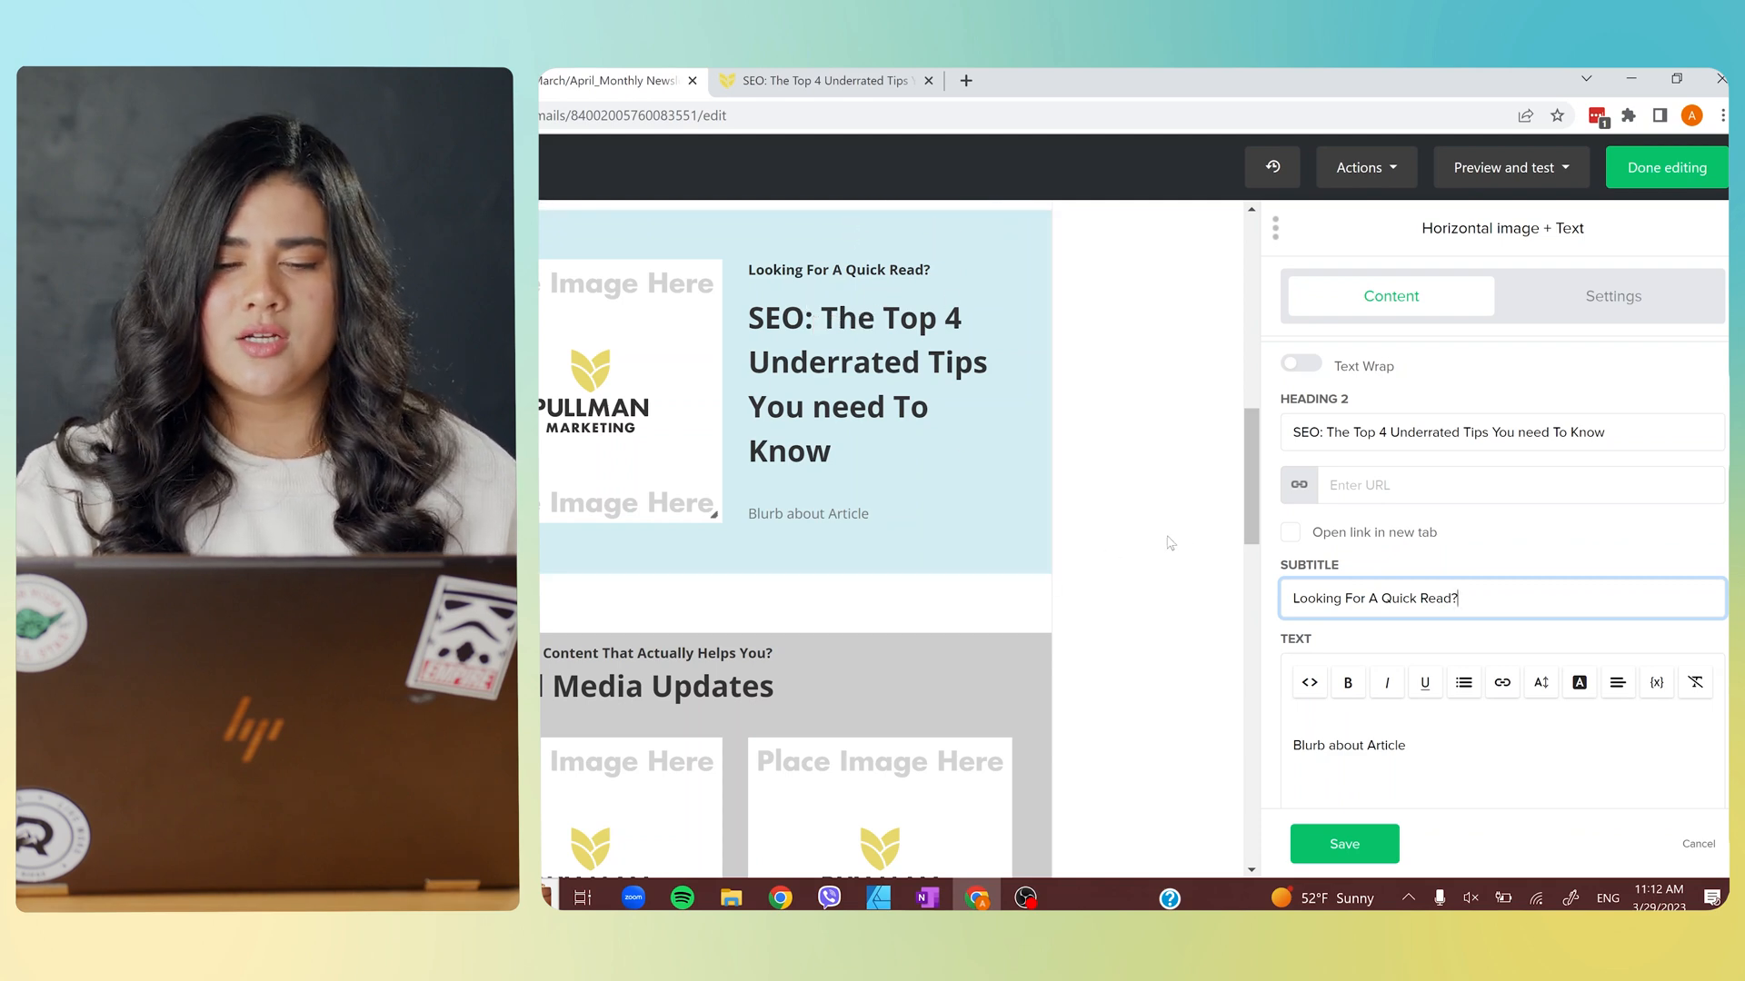
# From the SEO article's conclusion, copy the sentence "These are just a few of the many underrated SEO tips that can help your website rank higher.".
pyautogui.click(717, 86)
pyautogui.click(607, 347)
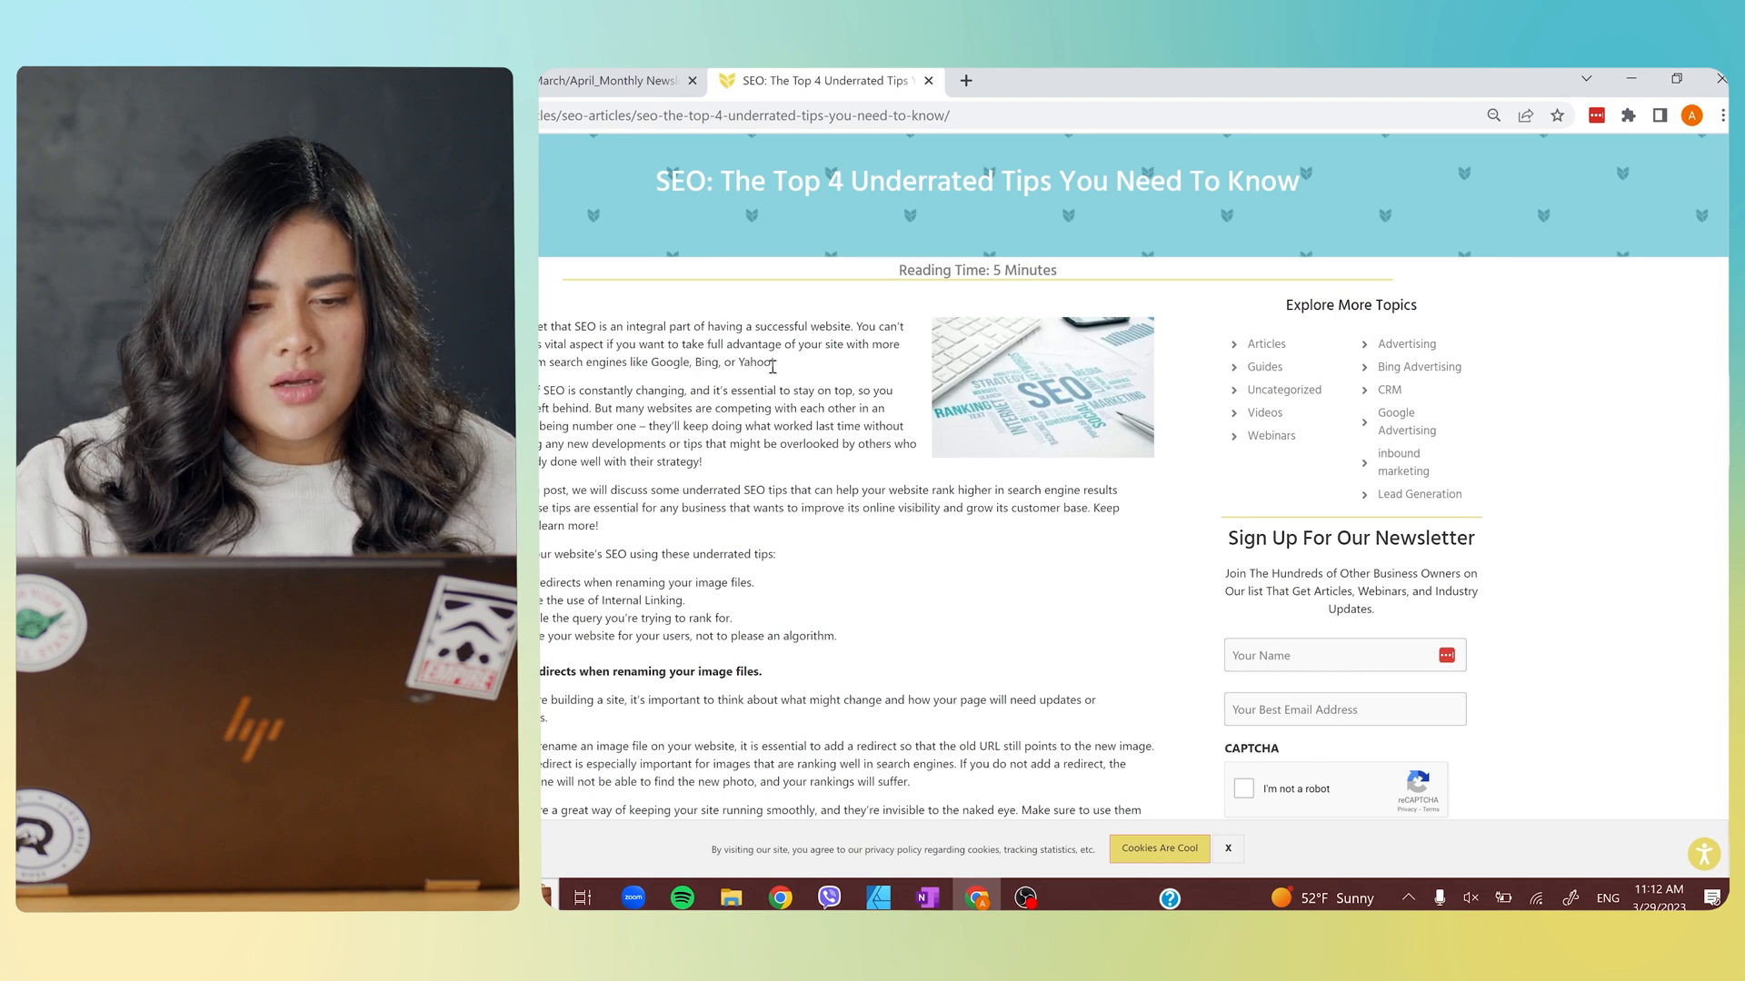
pyautogui.scroll(-1, 712, 485)
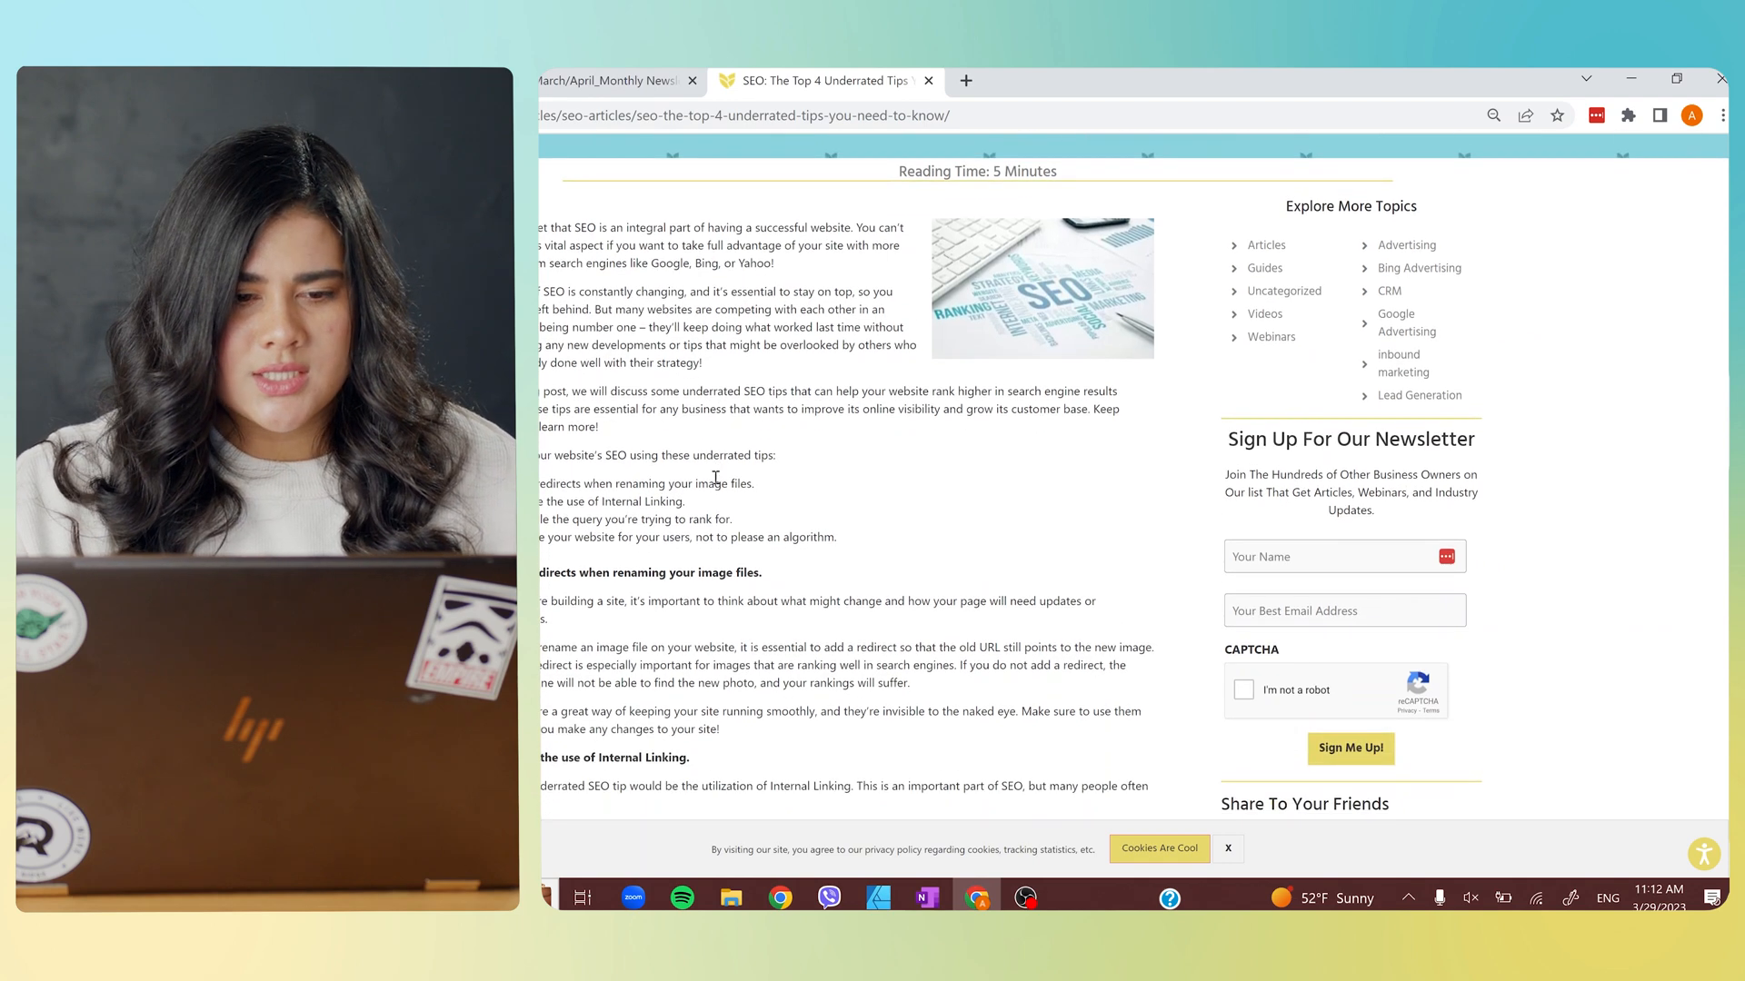
pyautogui.scroll(-1, 636, 418)
pyautogui.scroll(-12, 608, 434)
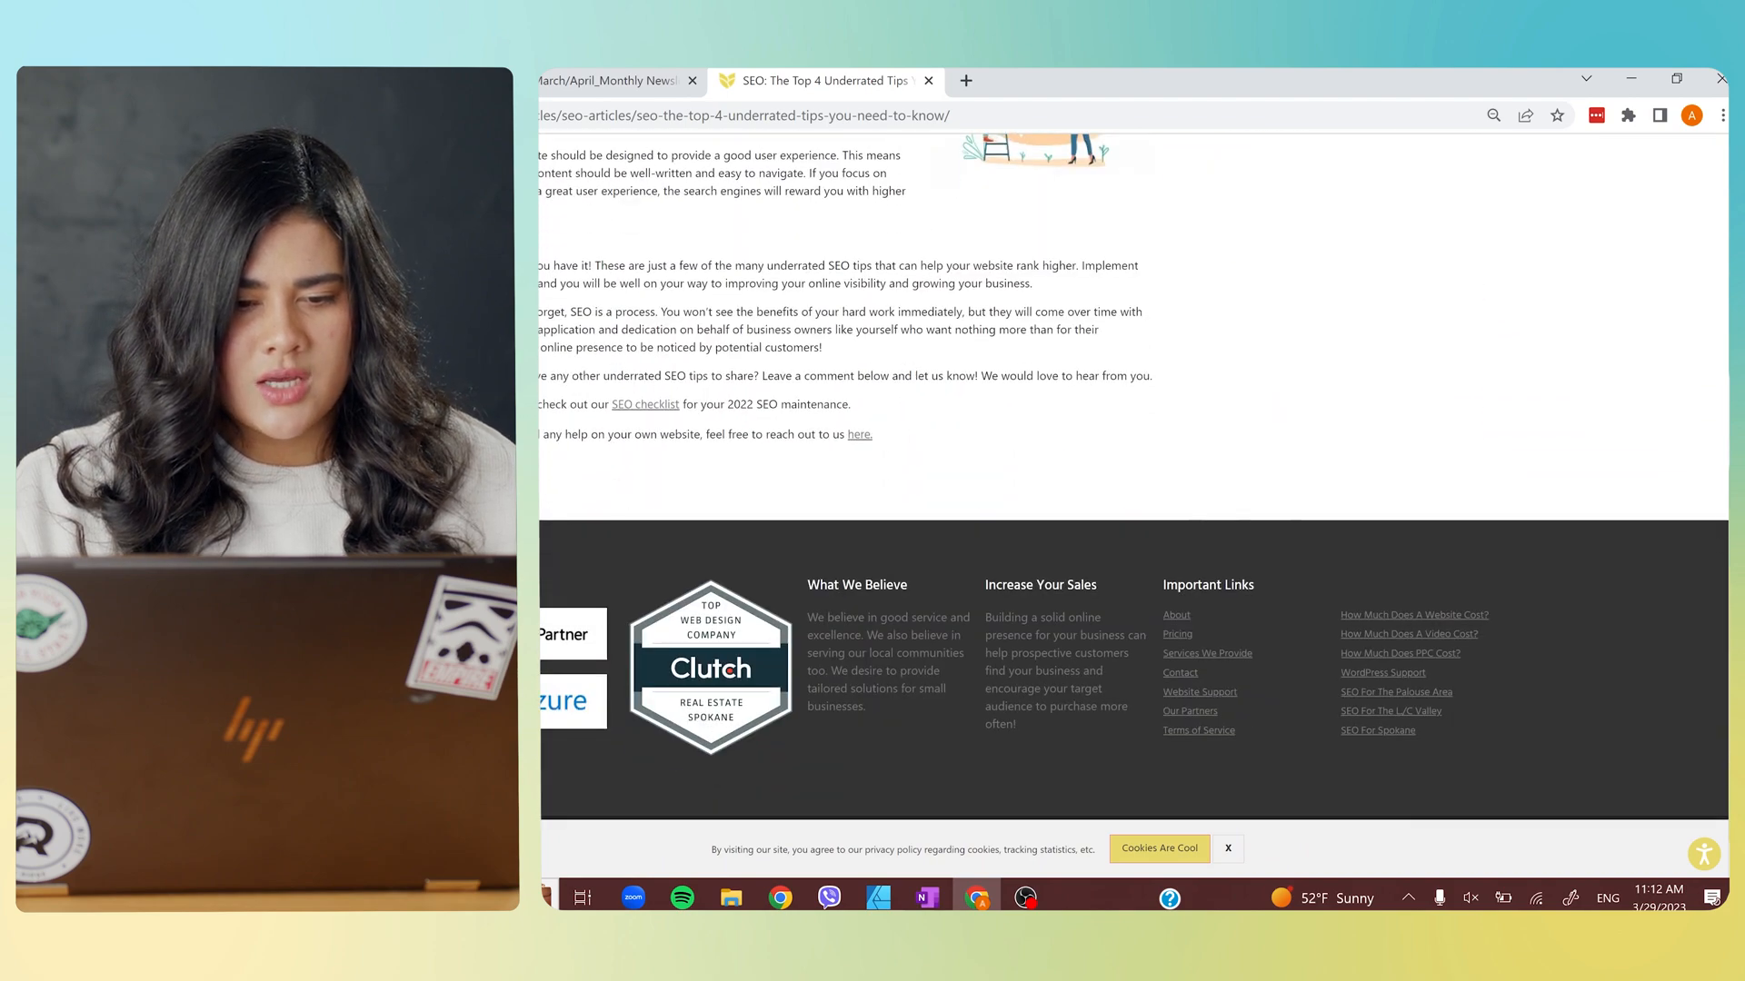
pyautogui.moveTo(595, 265); pyautogui.dragTo(1081, 261)
pyautogui.hotkey('ctrl', 'c')
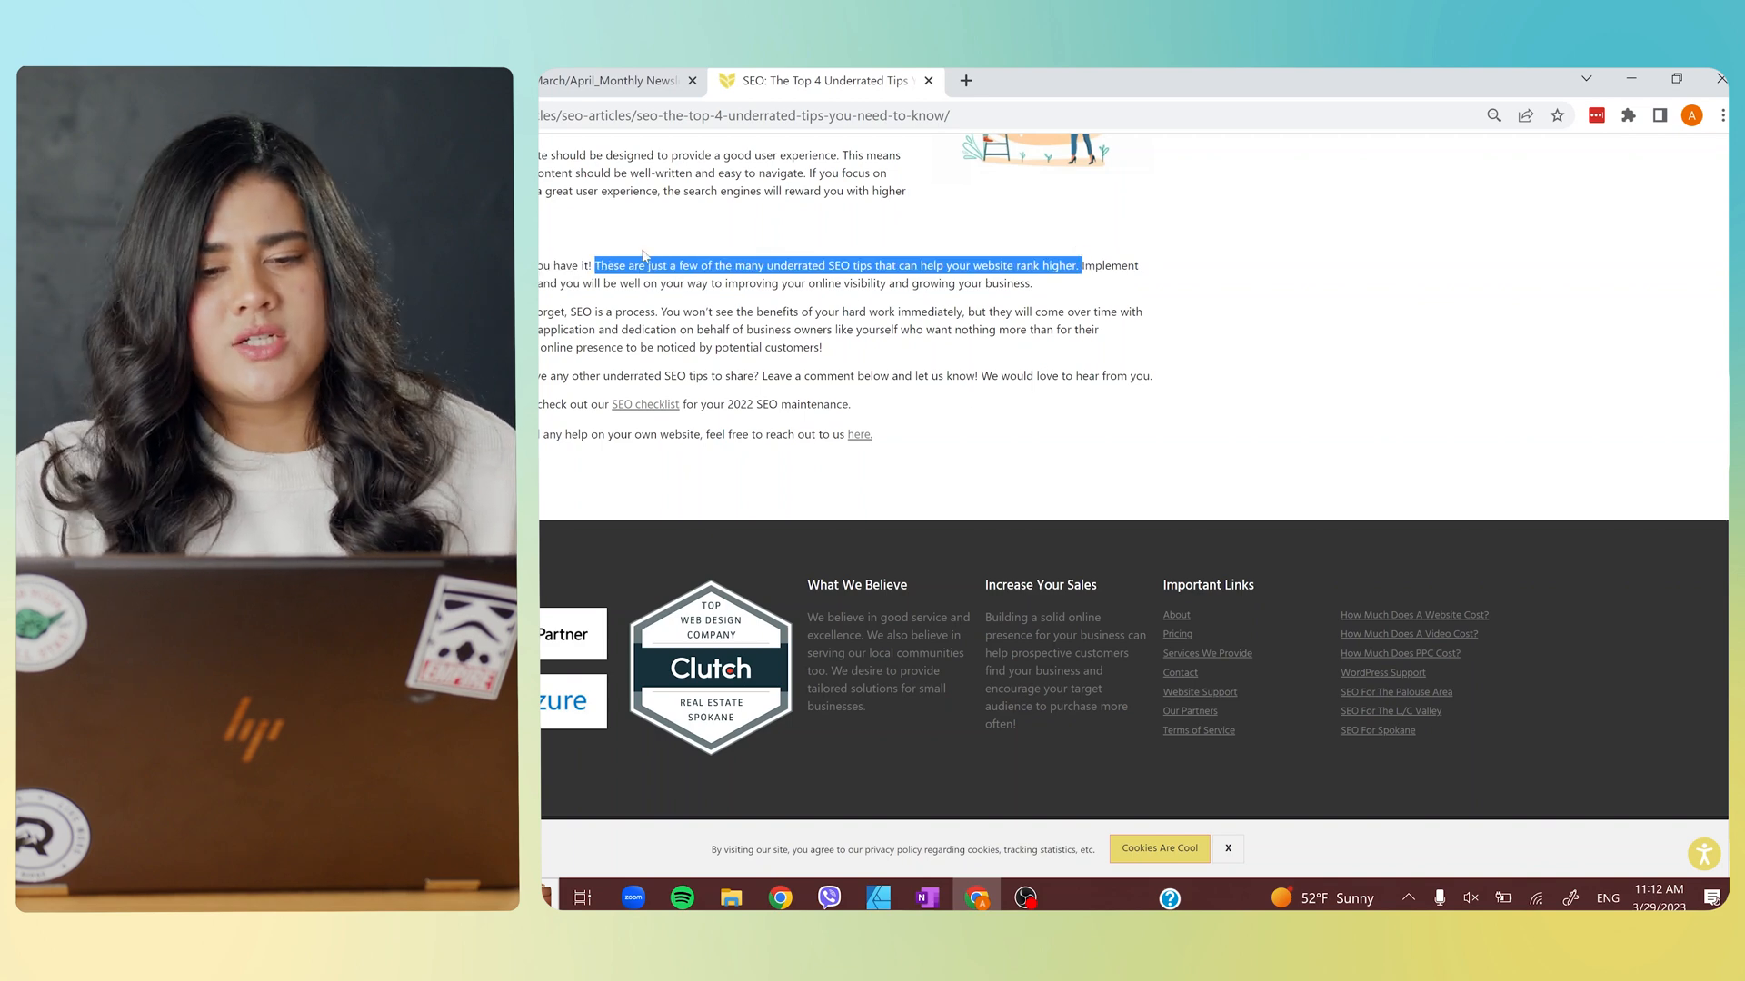
# Replace the "Blurb about Article" placeholder with the copied sentence and remove the blank line above it.
pyautogui.click(578, 83)
pyautogui.click(1442, 791)
pyautogui.hotkey('ctrl', 'a')
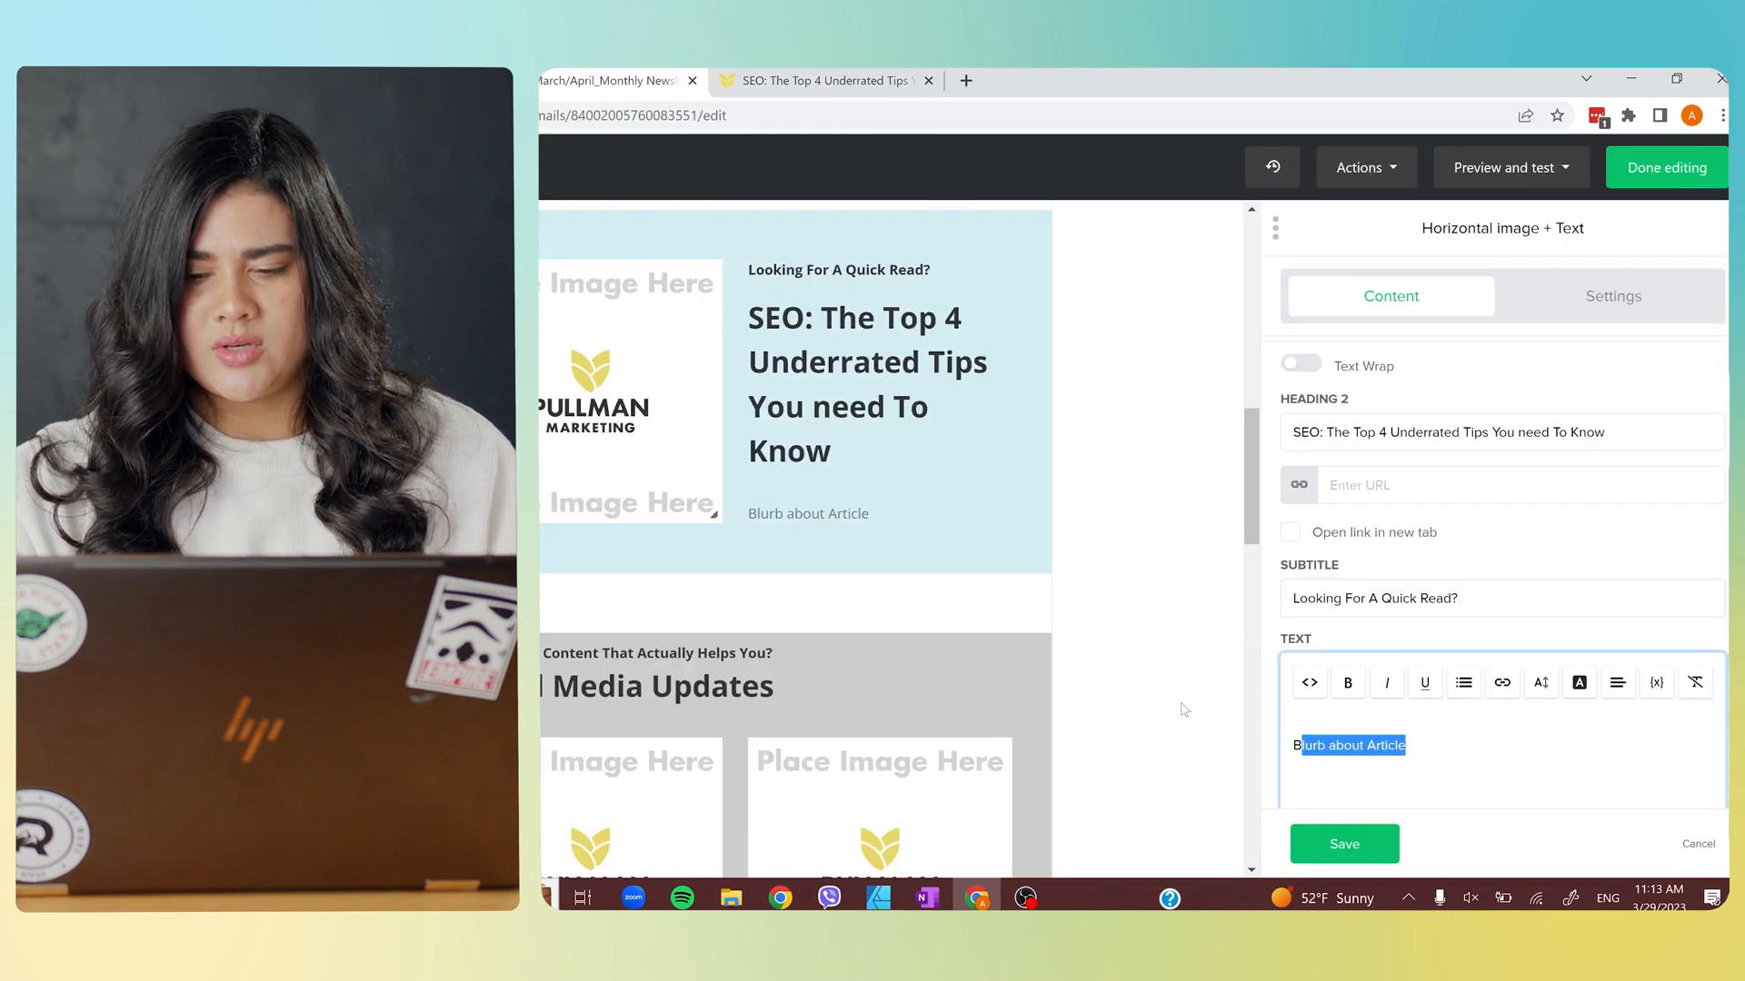
pyautogui.hotkey('ctrl', 'v')
pyautogui.scroll(-1, 1317, 812)
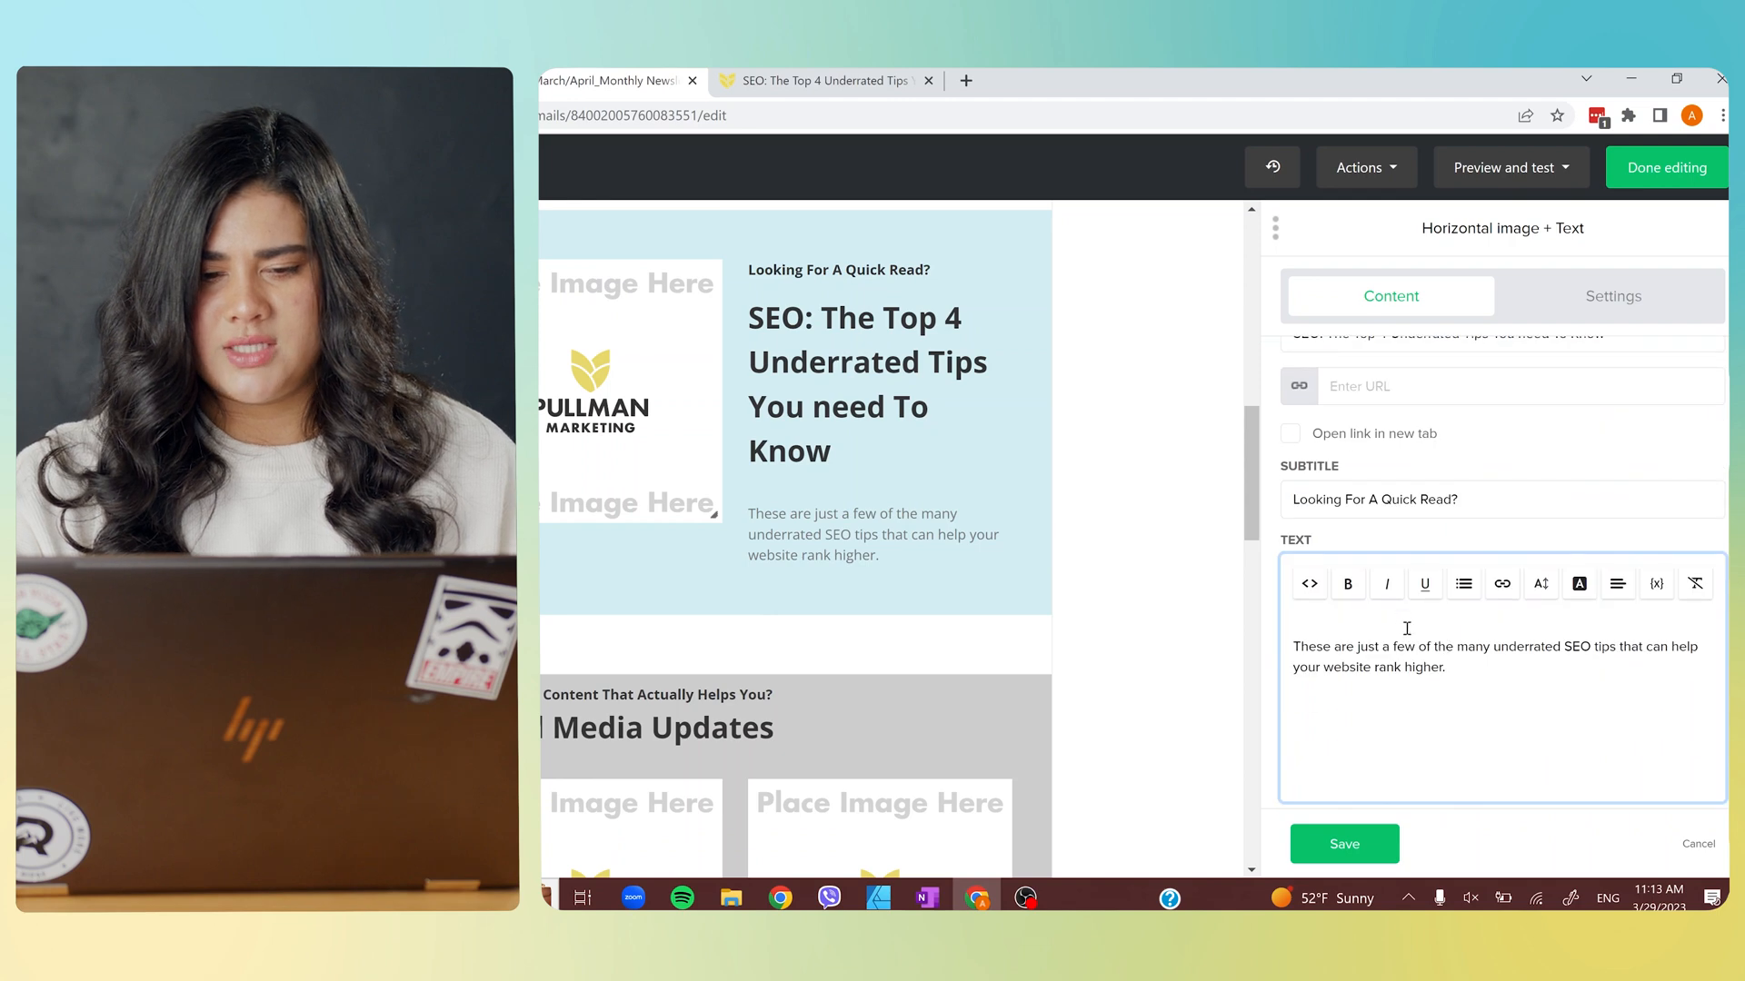
pyautogui.click(1294, 646)
pyautogui.press('BackSpace')
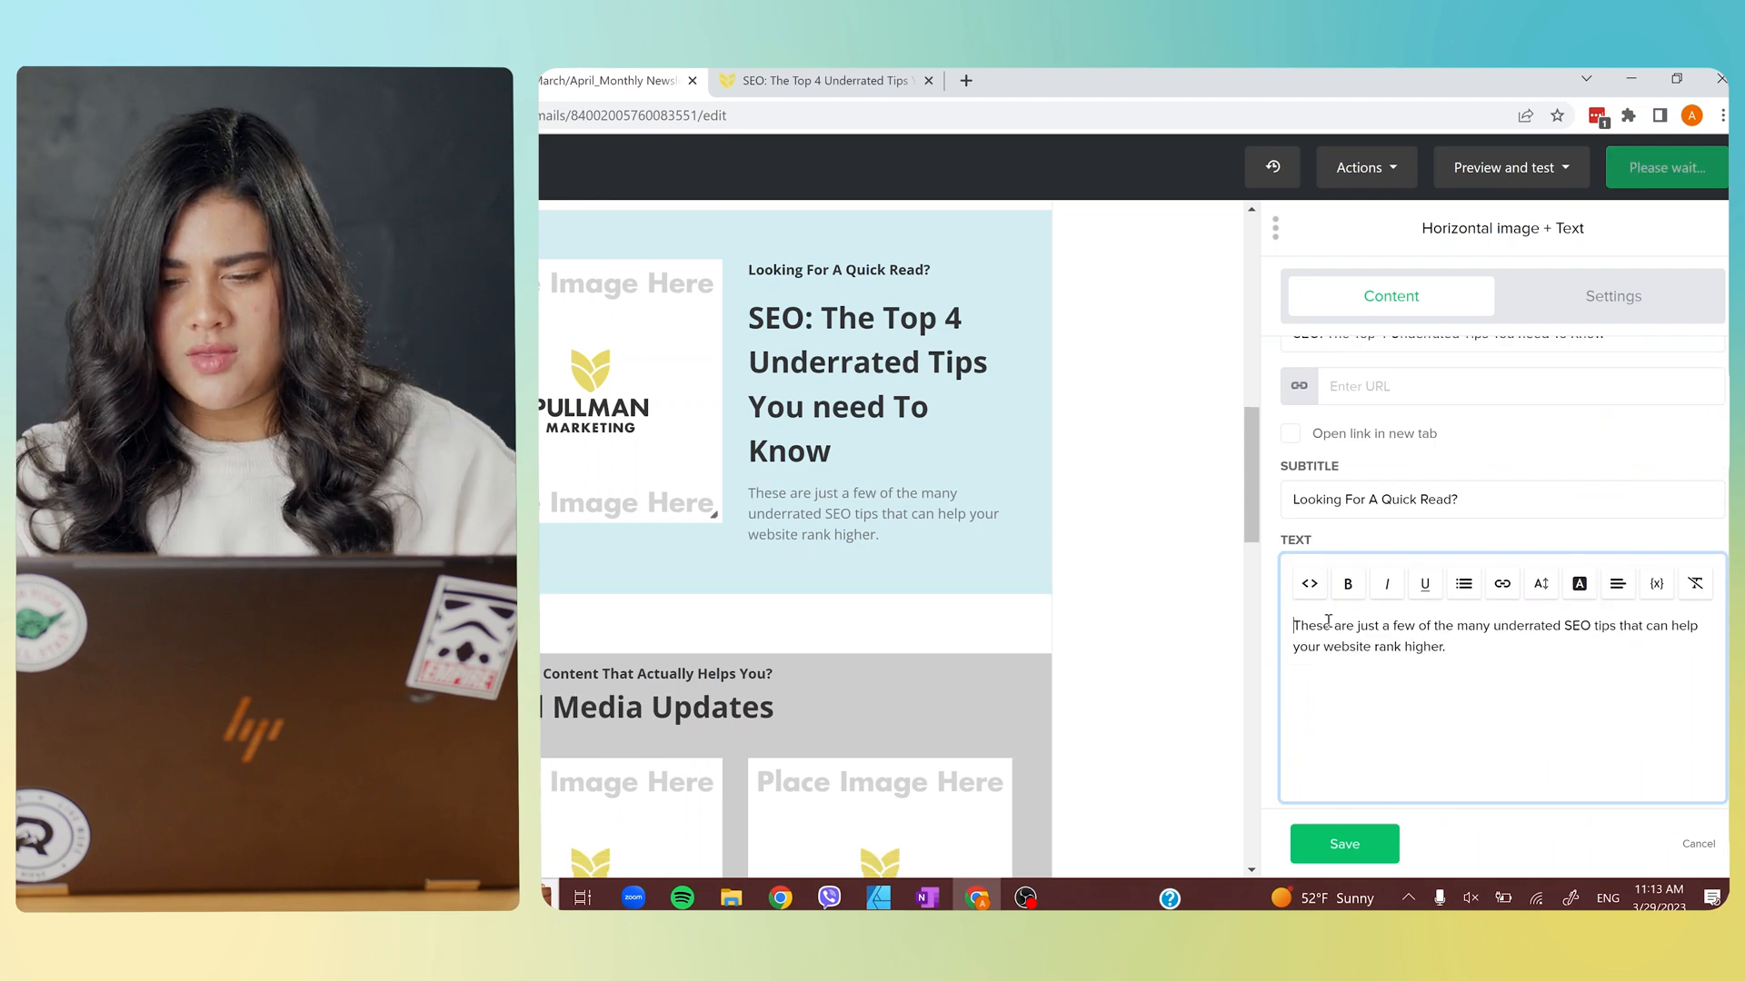
# Reword the start of the article blurb to "Here are just a few of the many underrated SEO tips".
pyautogui.moveTo(1341, 625); pyautogui.dragTo(1323, 625)
pyautogui.write('Here')
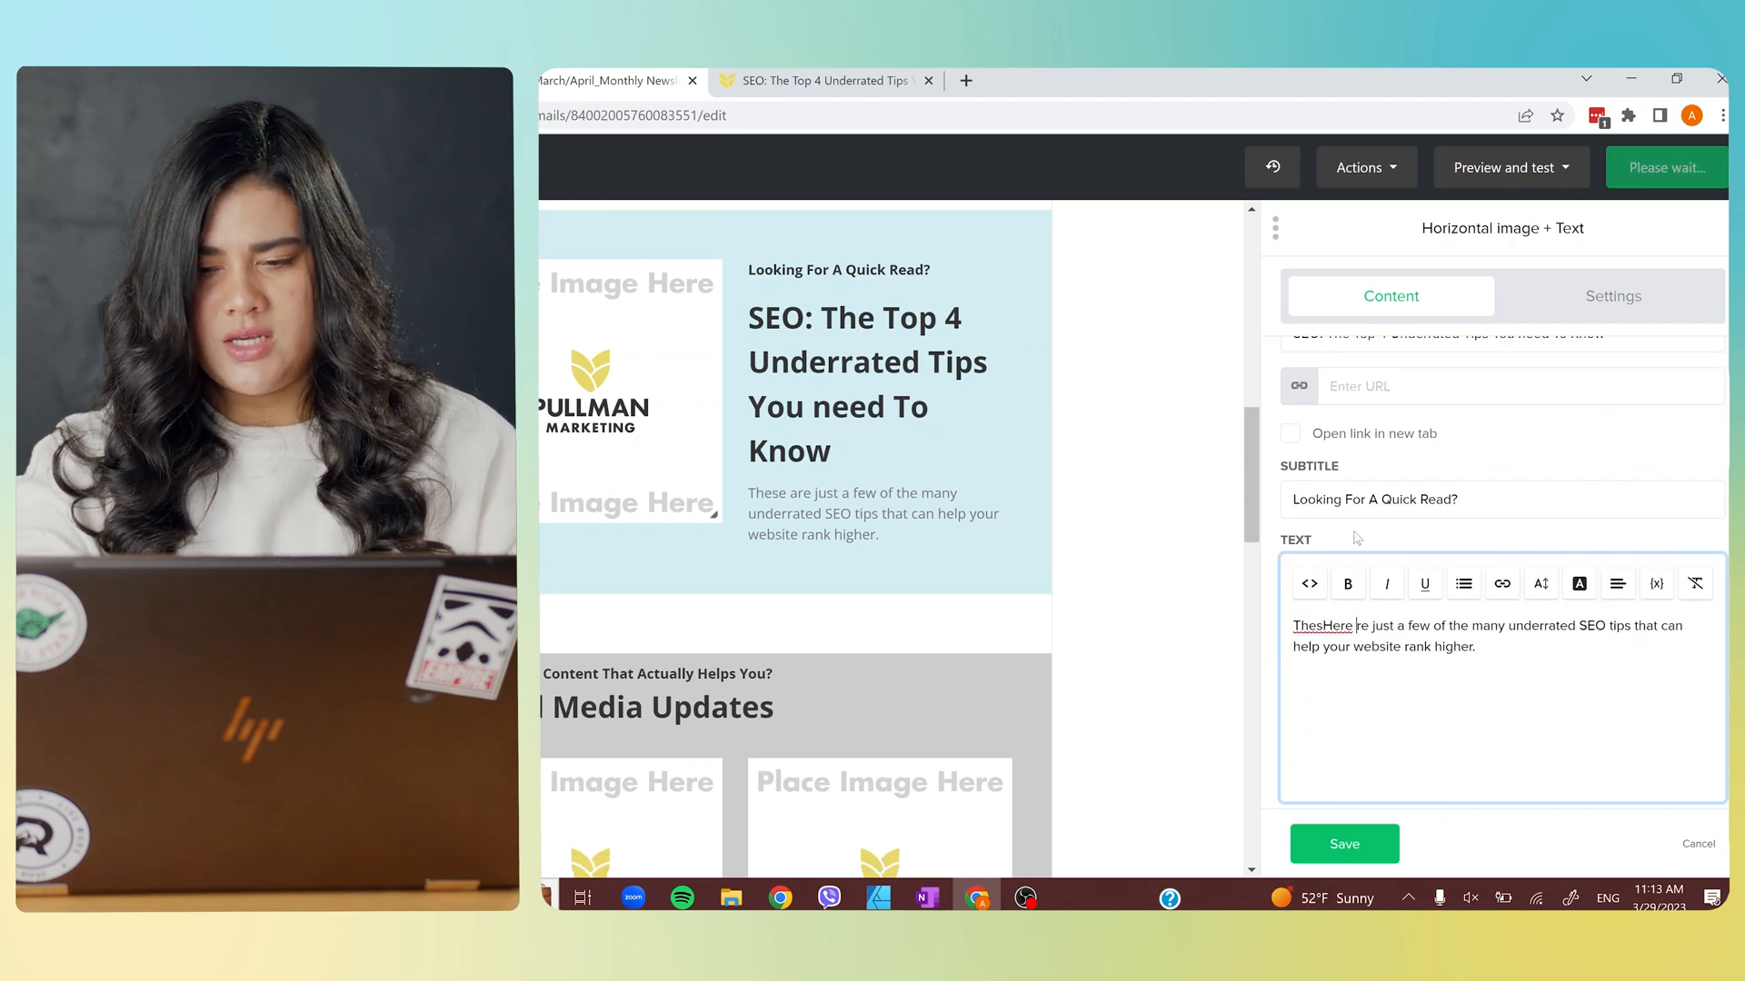
pyautogui.press('BackSpace')
pyautogui.press('BackSpace')
pyautogui.press('BackSpace')
pyautogui.press('BackSpace')
pyautogui.press('BackSpace')
pyautogui.press('BackSpace')
pyautogui.press('BackSpace')
pyautogui.press('BackSpace')
pyautogui.press('BackSpace')
pyautogui.write('He')
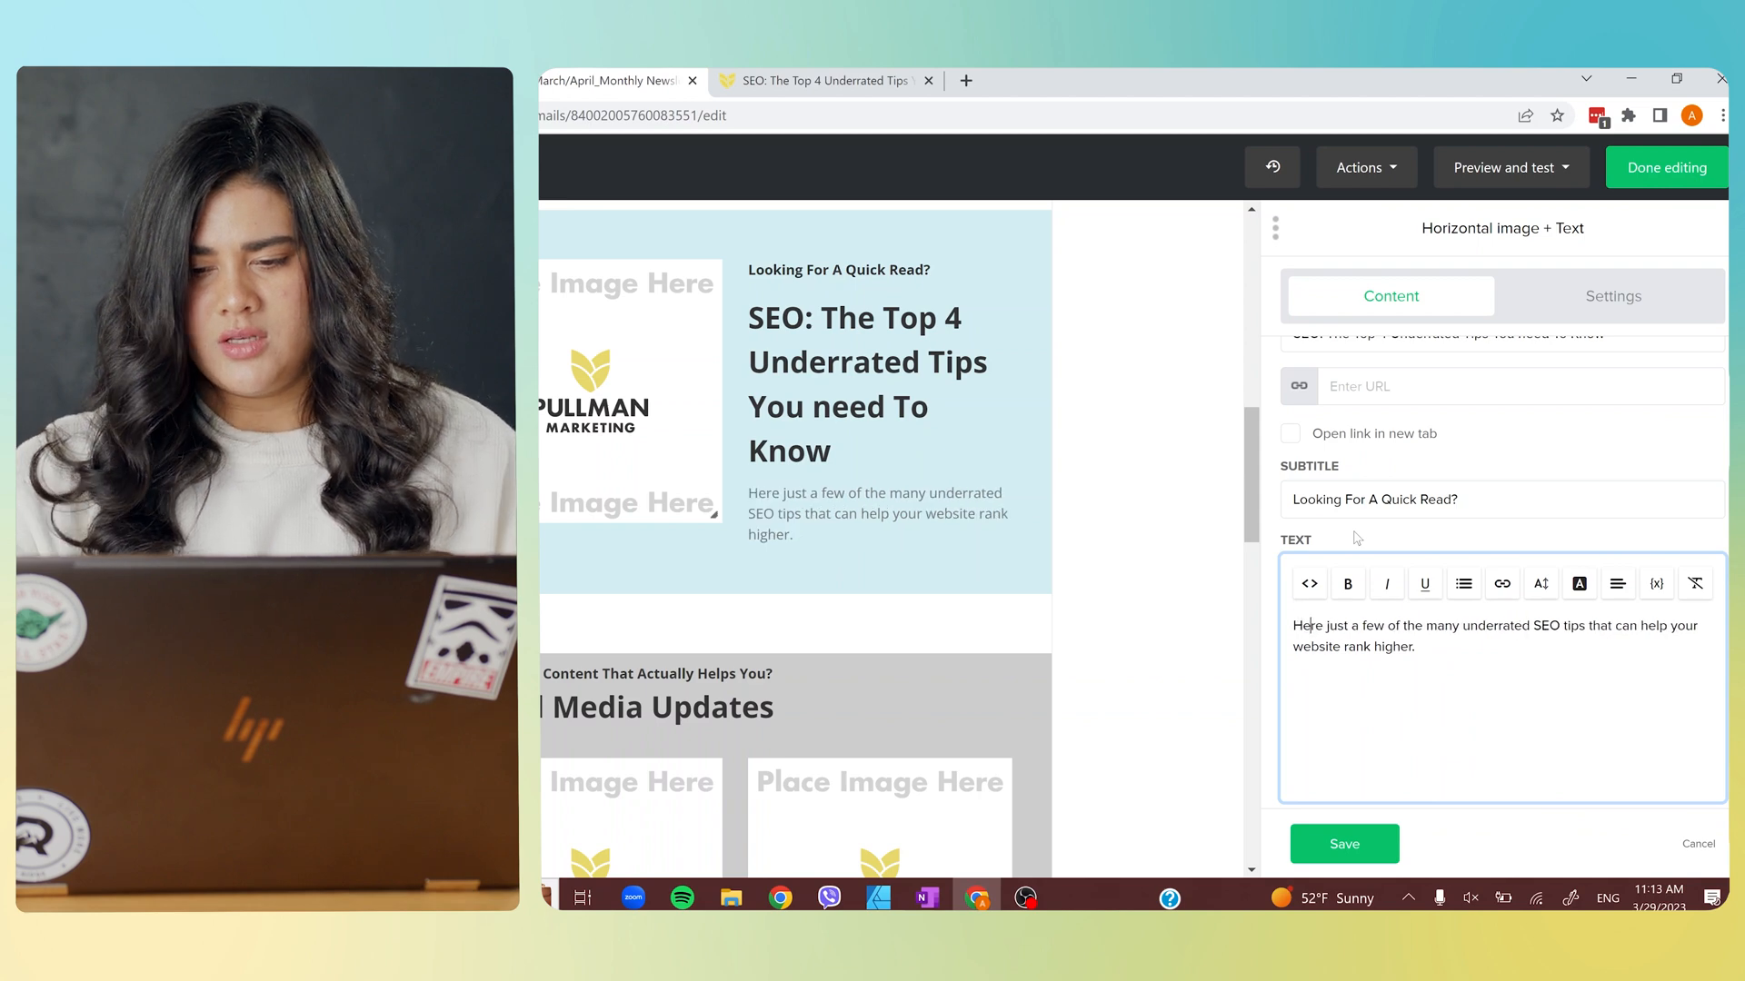
pyautogui.click(1326, 625)
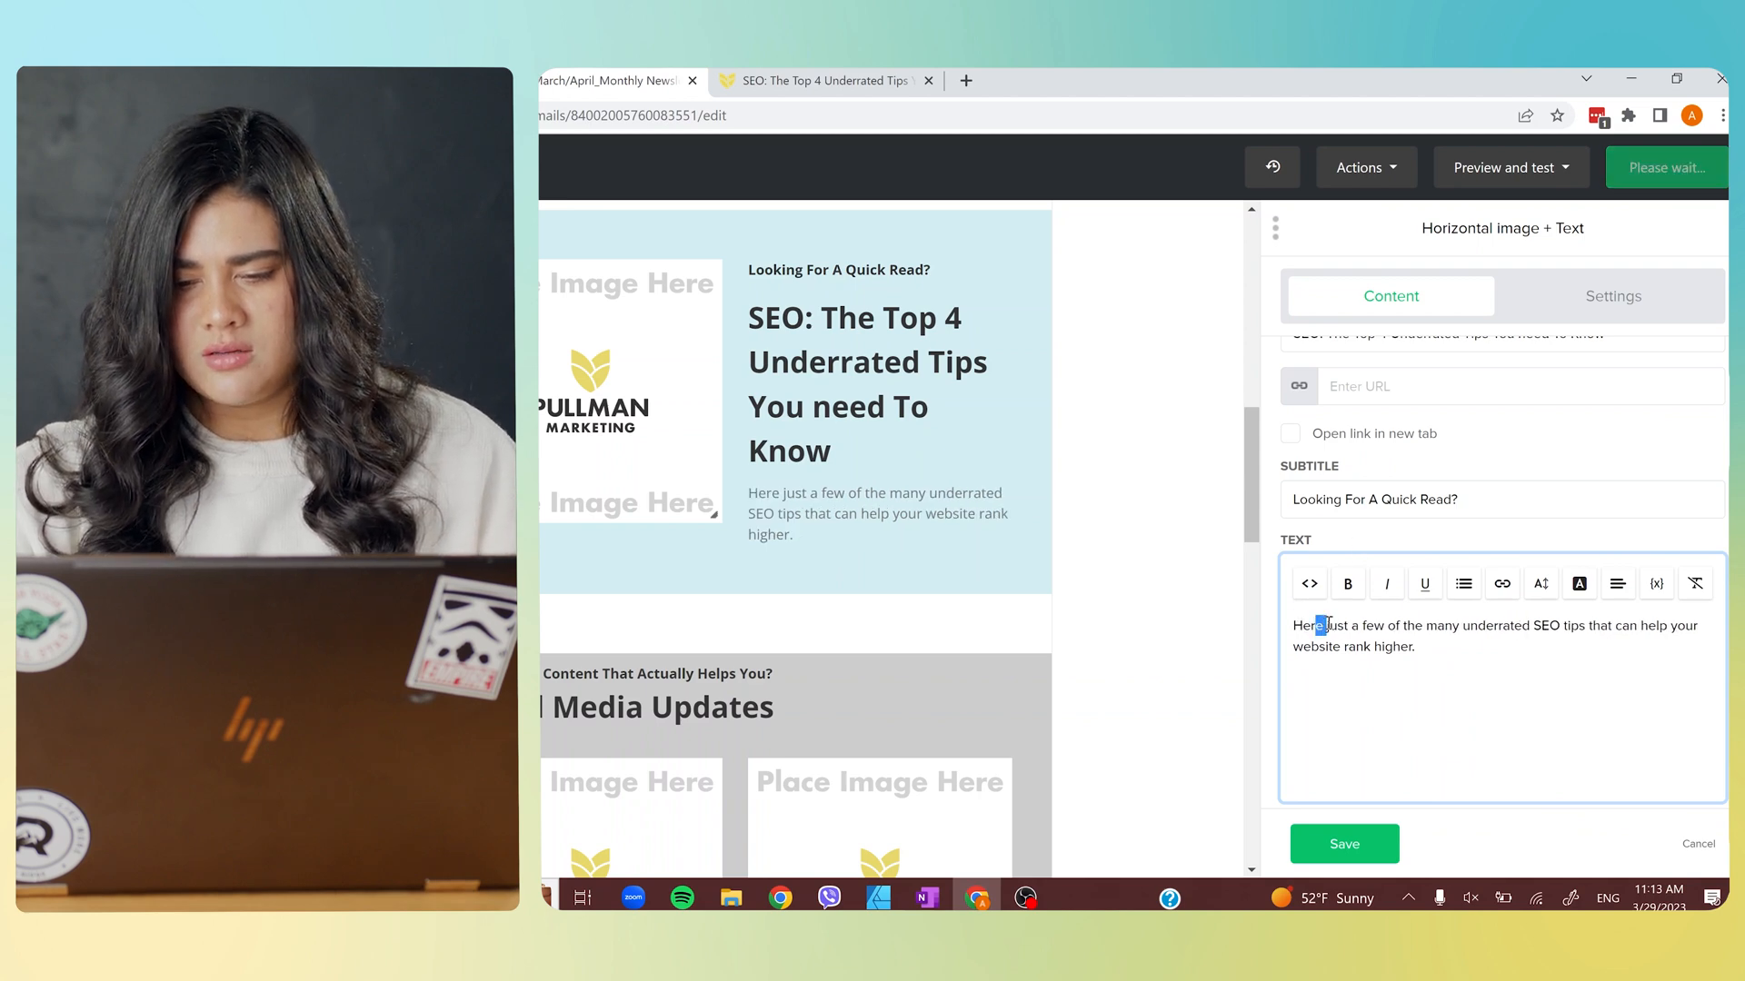
pyautogui.write('are')
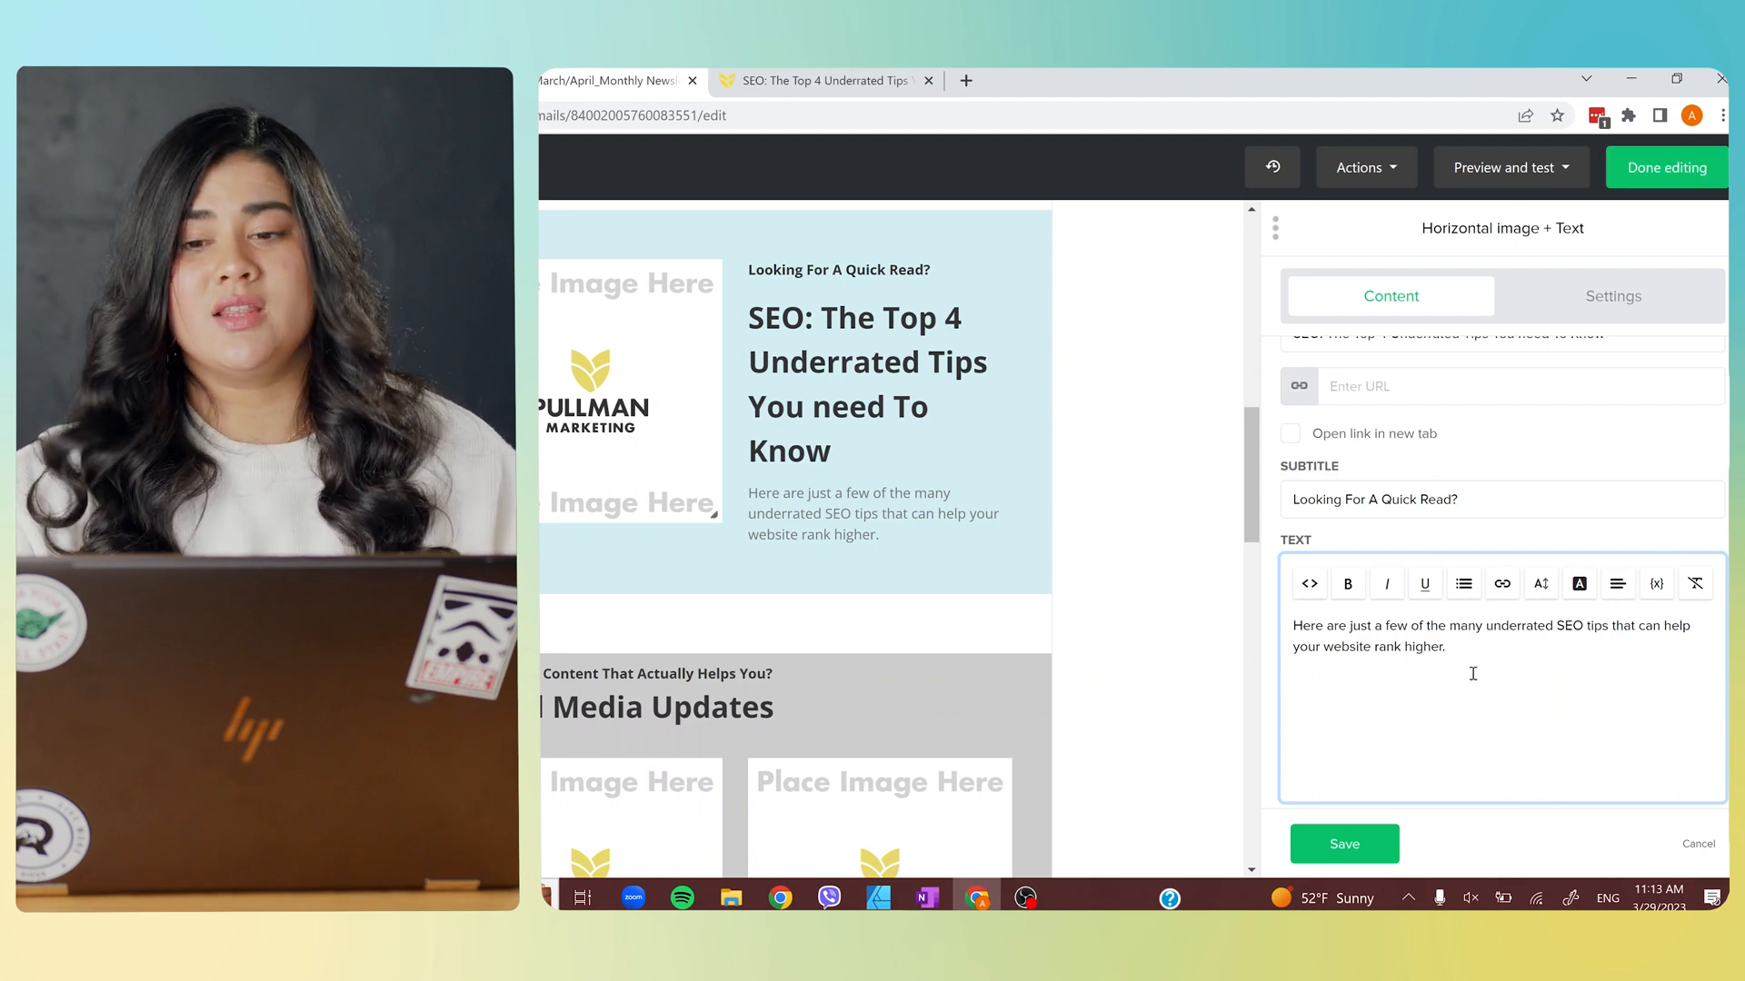
# Underline the SEO article block's Heading 2 and reduce its font size to 27.
pyautogui.click(1570, 311)
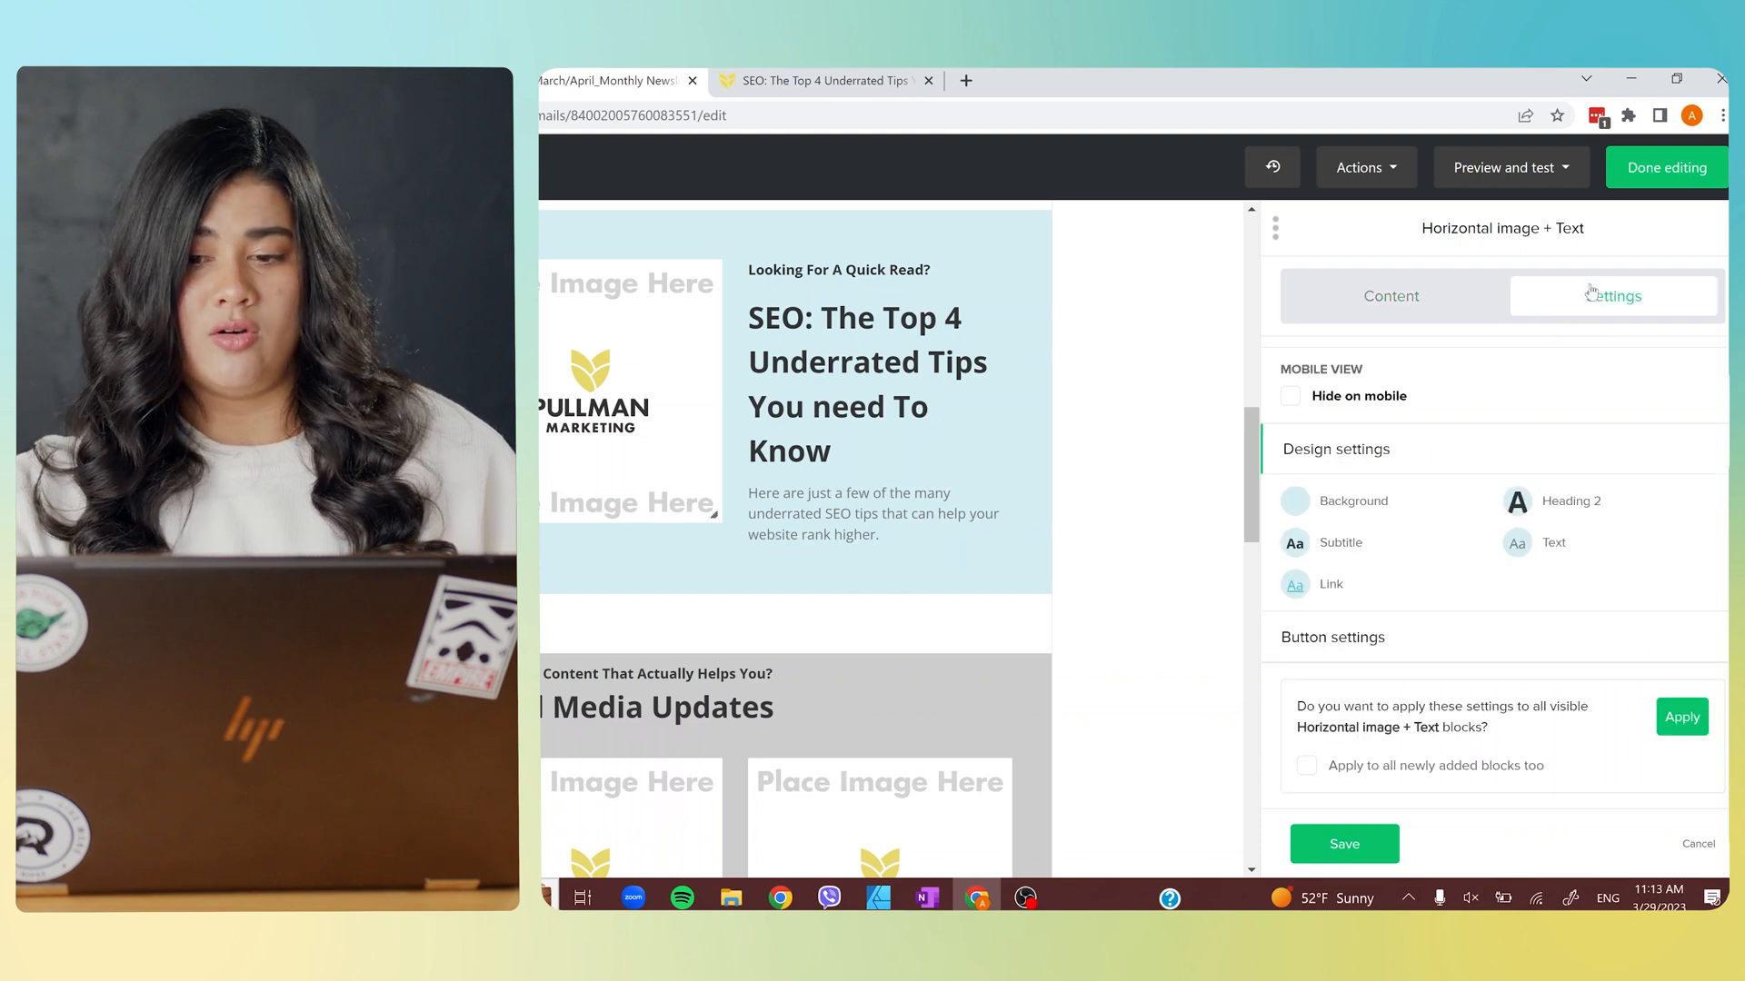
pyautogui.click(1516, 505)
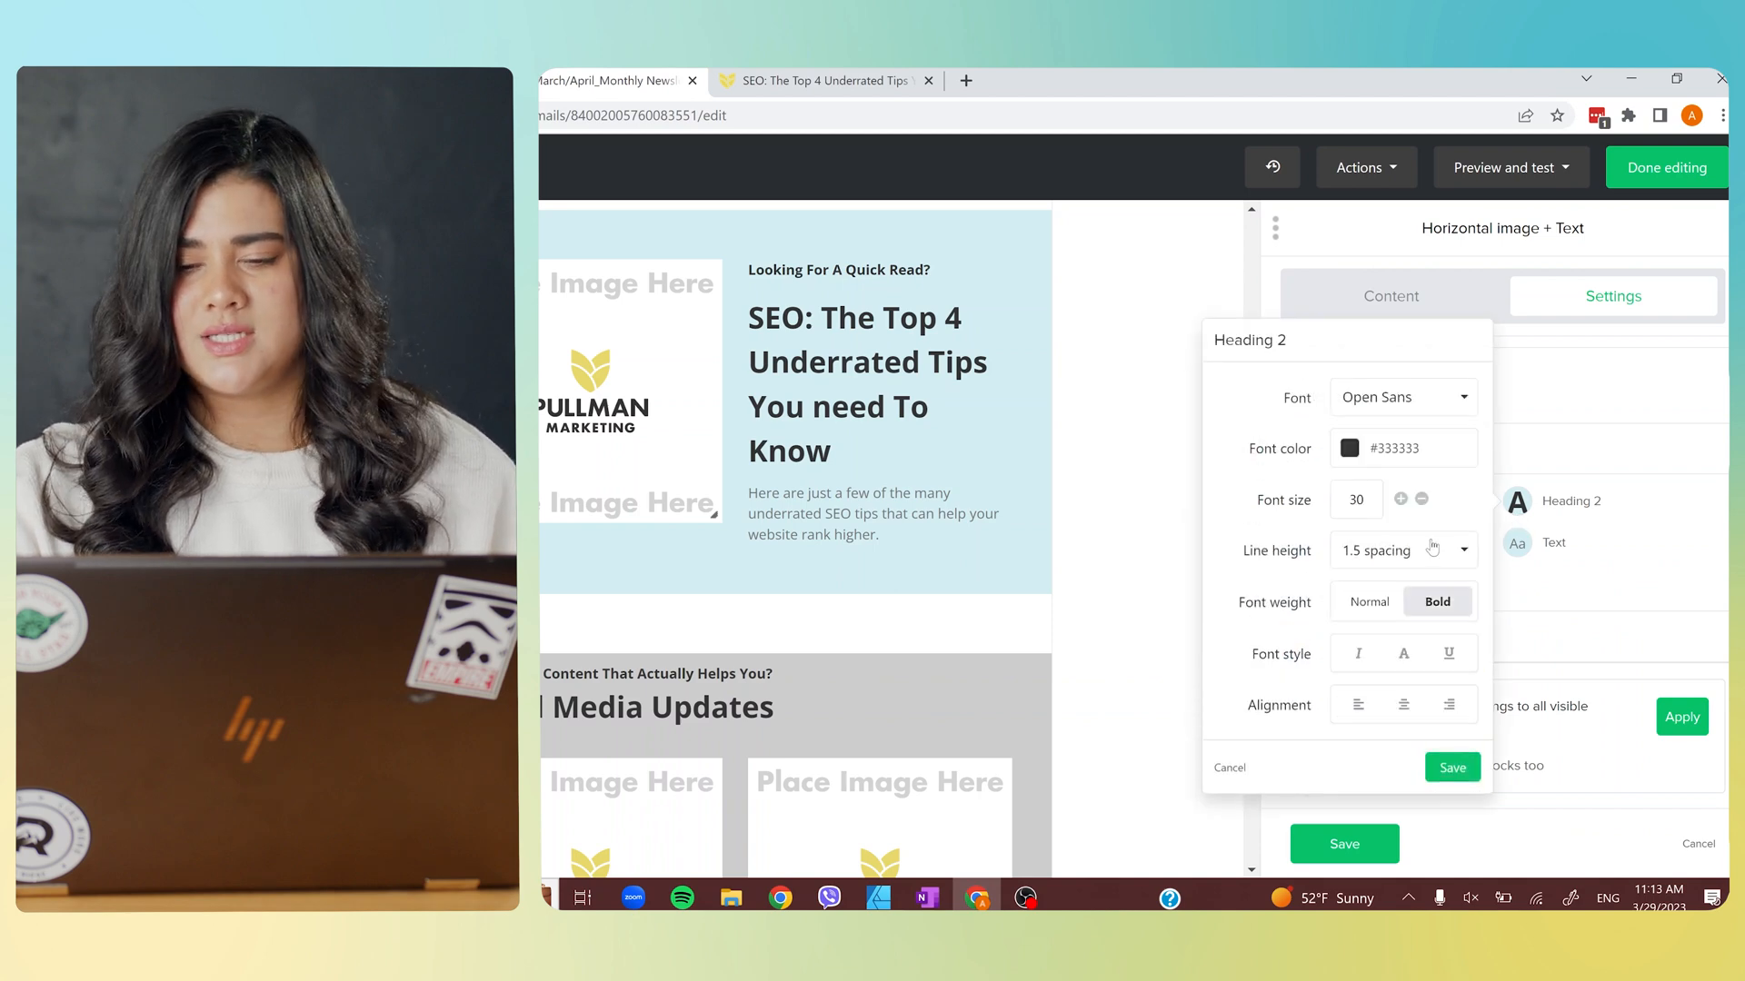
pyautogui.click(1448, 656)
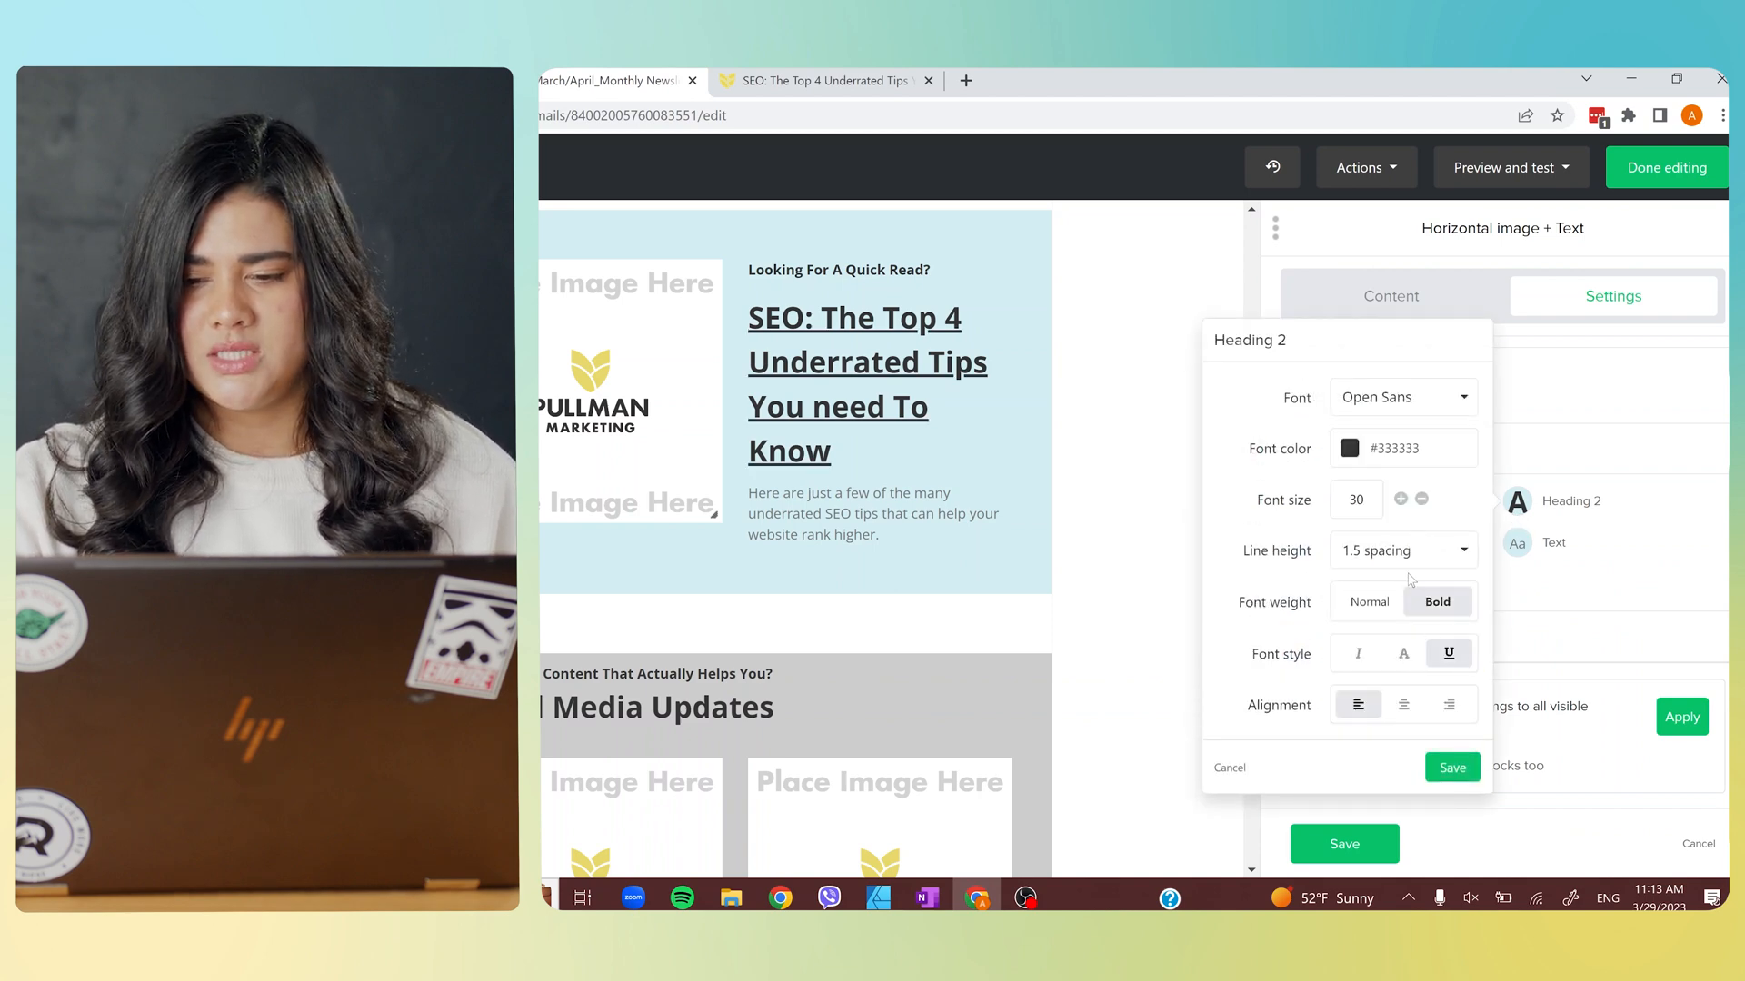
pyautogui.click(1421, 500)
pyautogui.click(1422, 500)
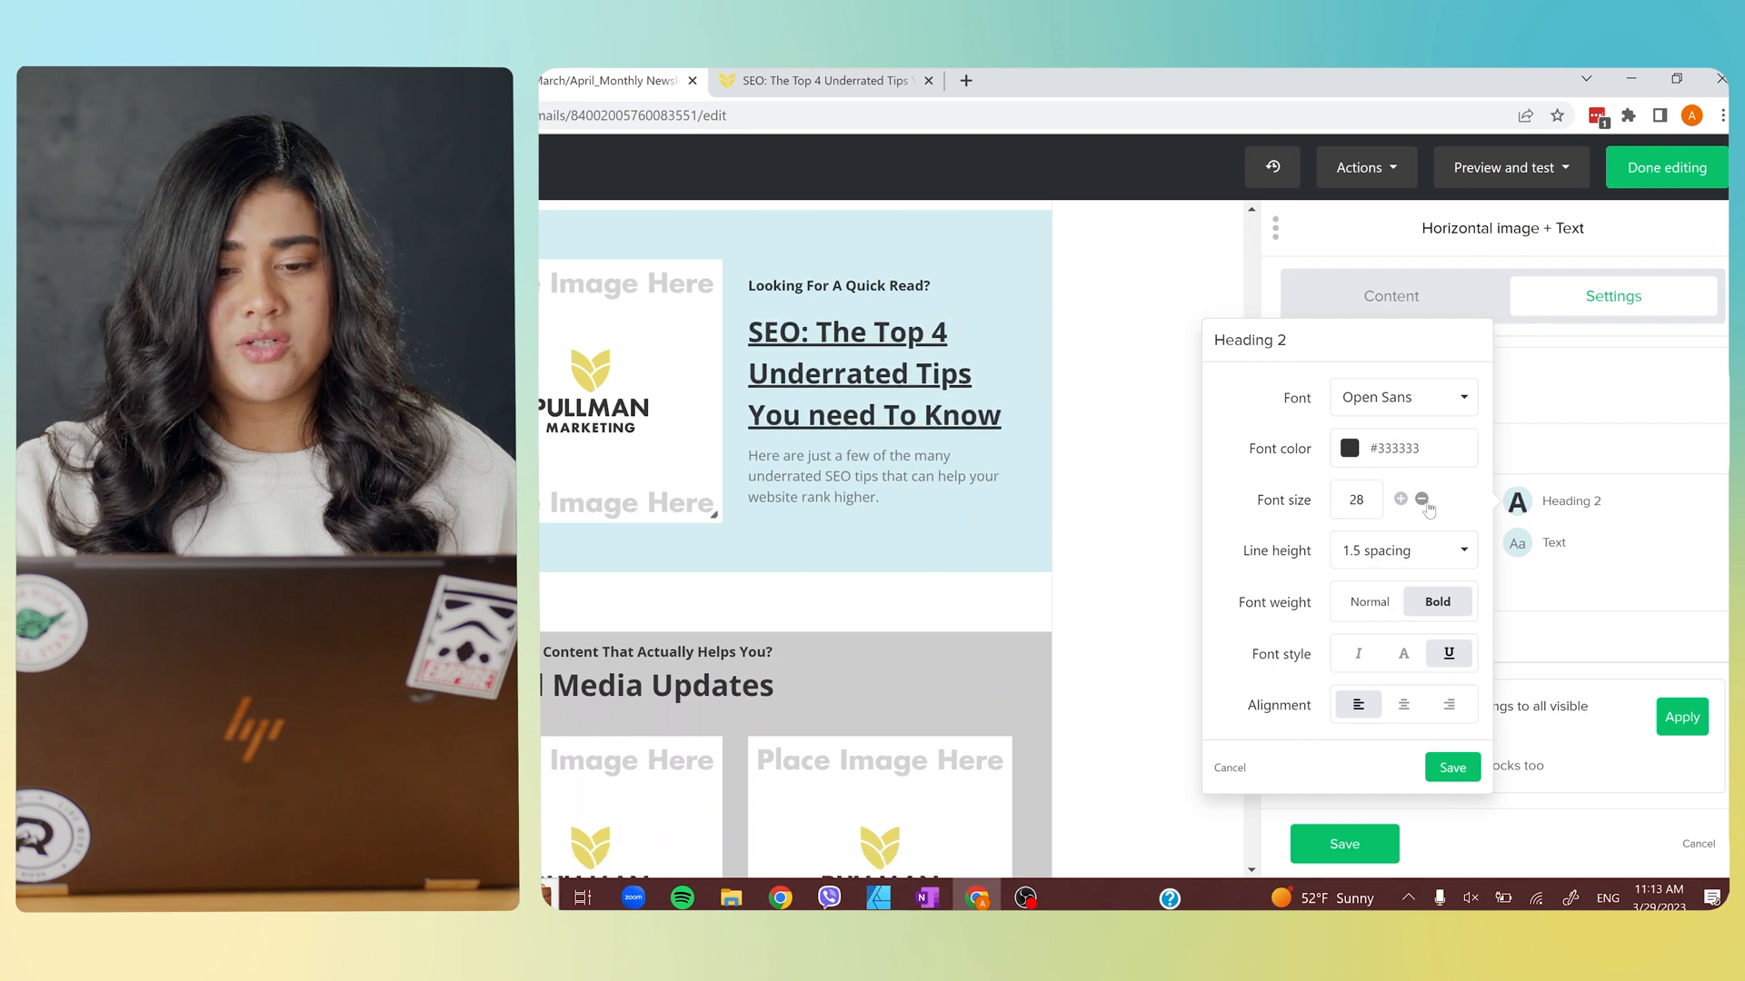
pyautogui.click(1422, 500)
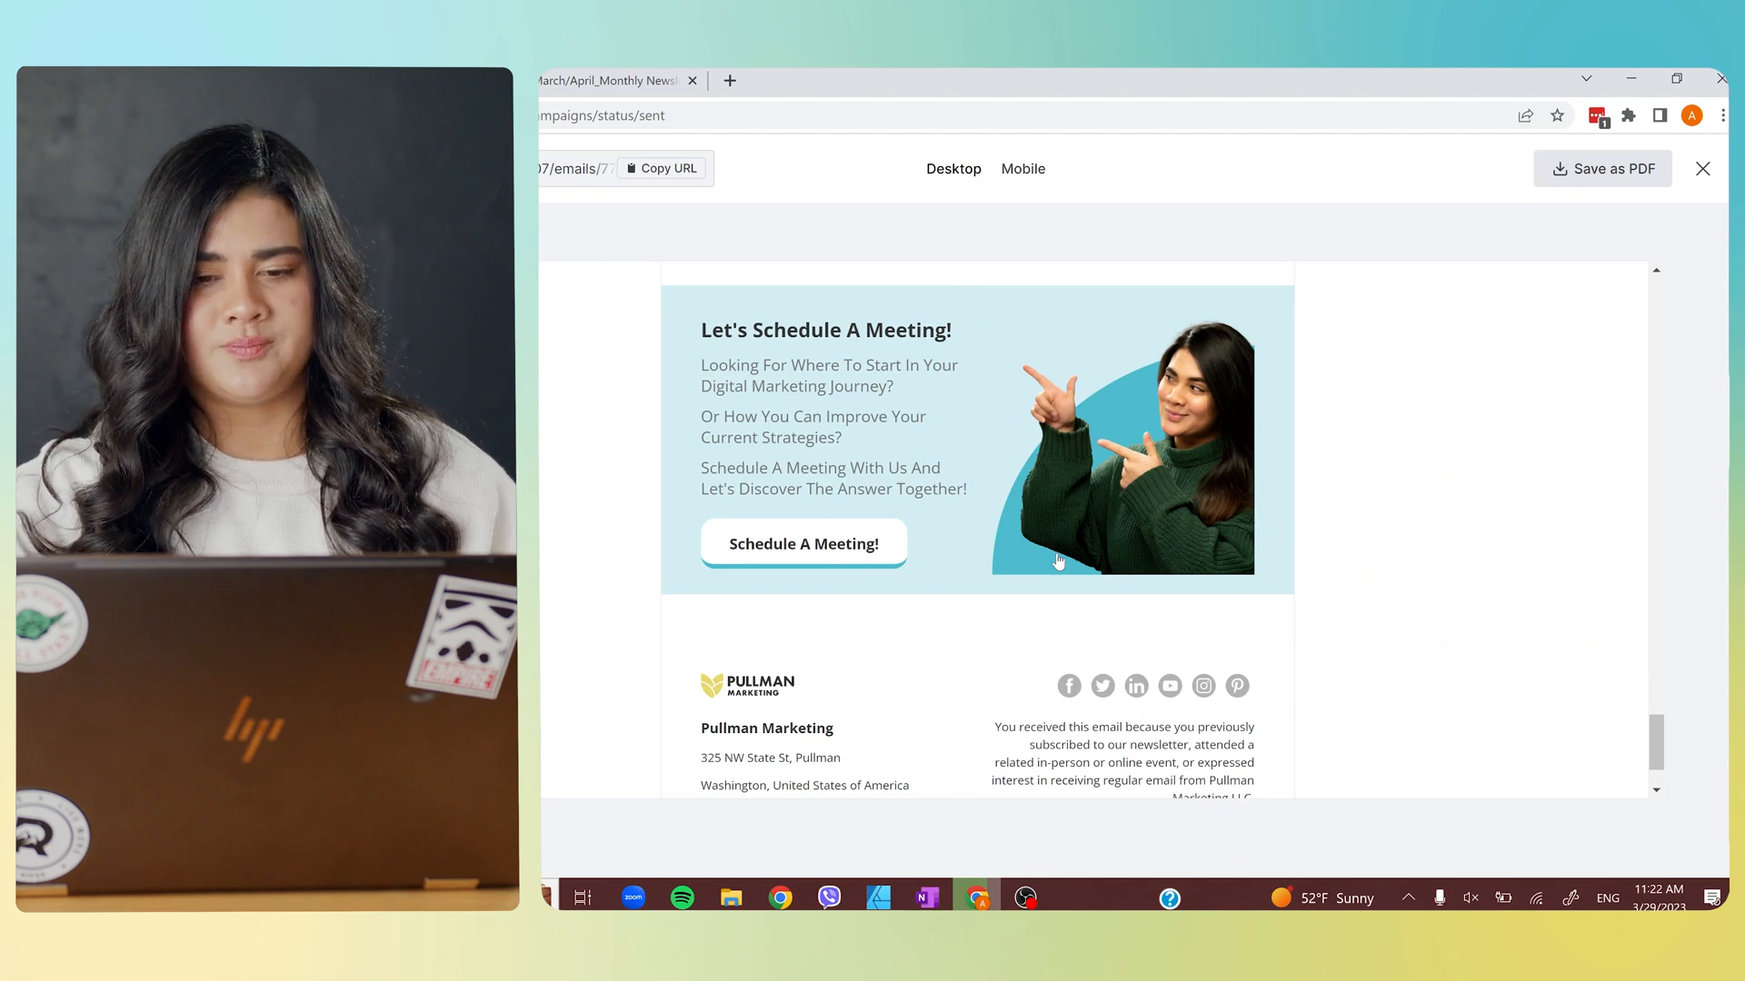
# Add a "Read More!" button beneath the blurb in the SEO article block.
pyautogui.scroll(10, 1058, 561)
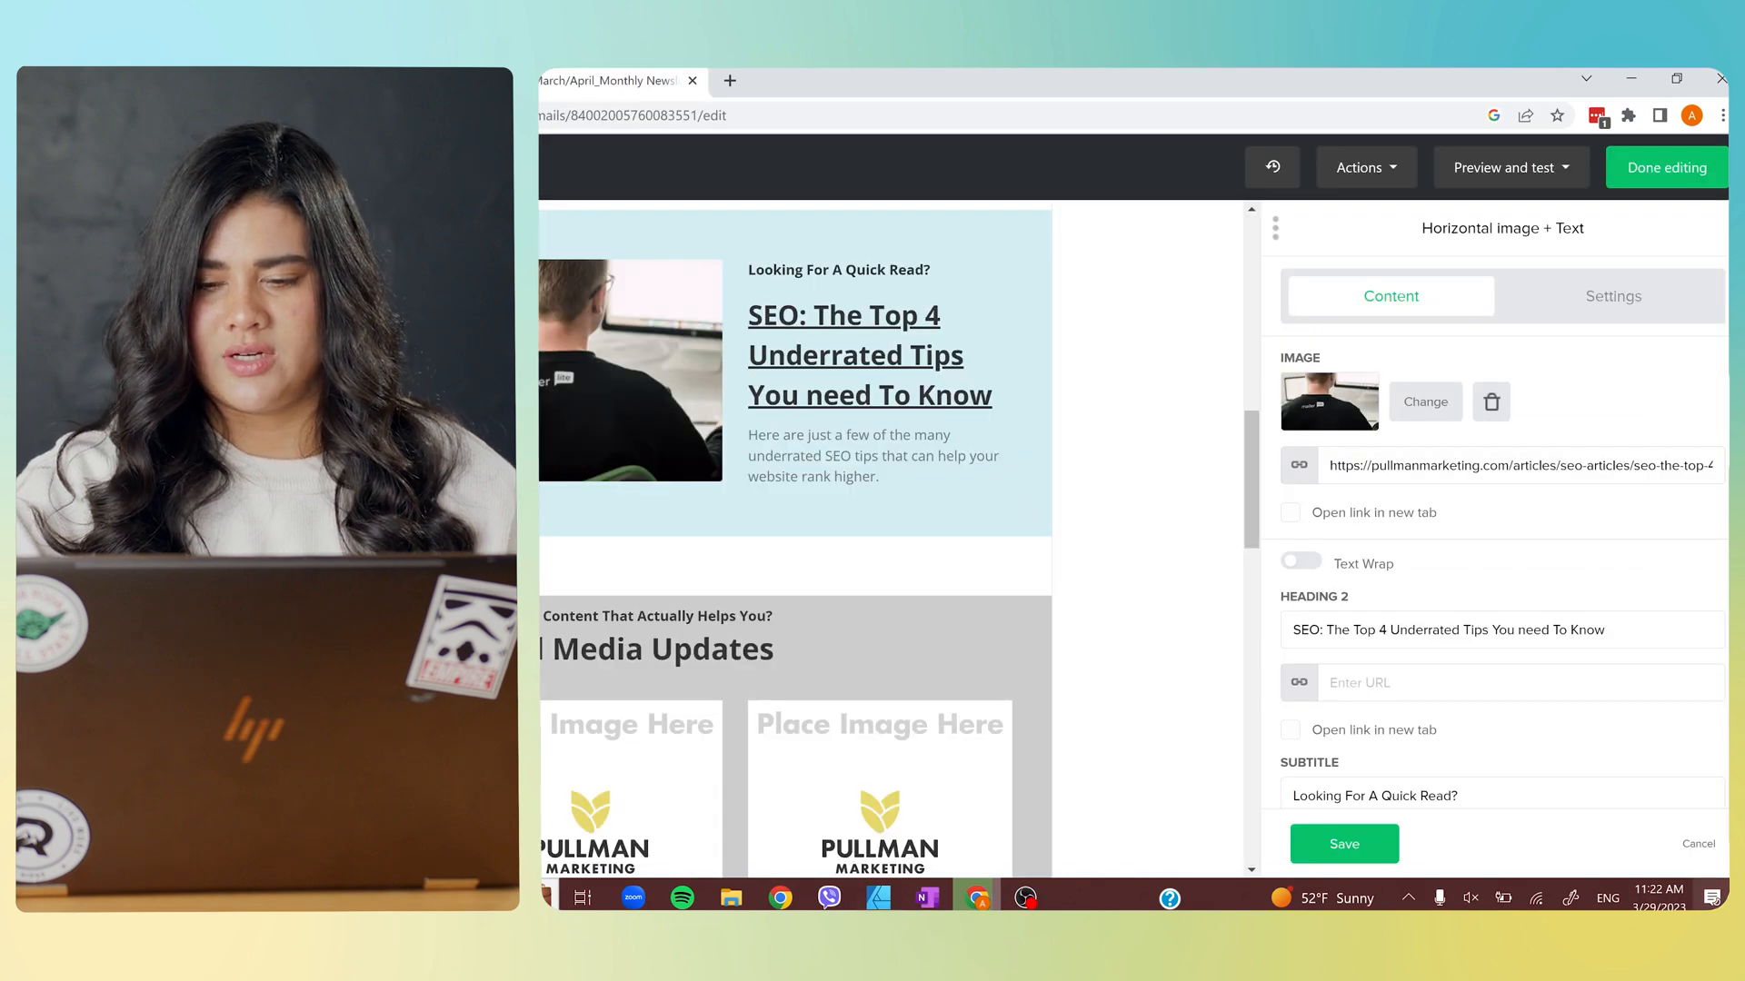
pyautogui.scroll(-6, 1351, 675)
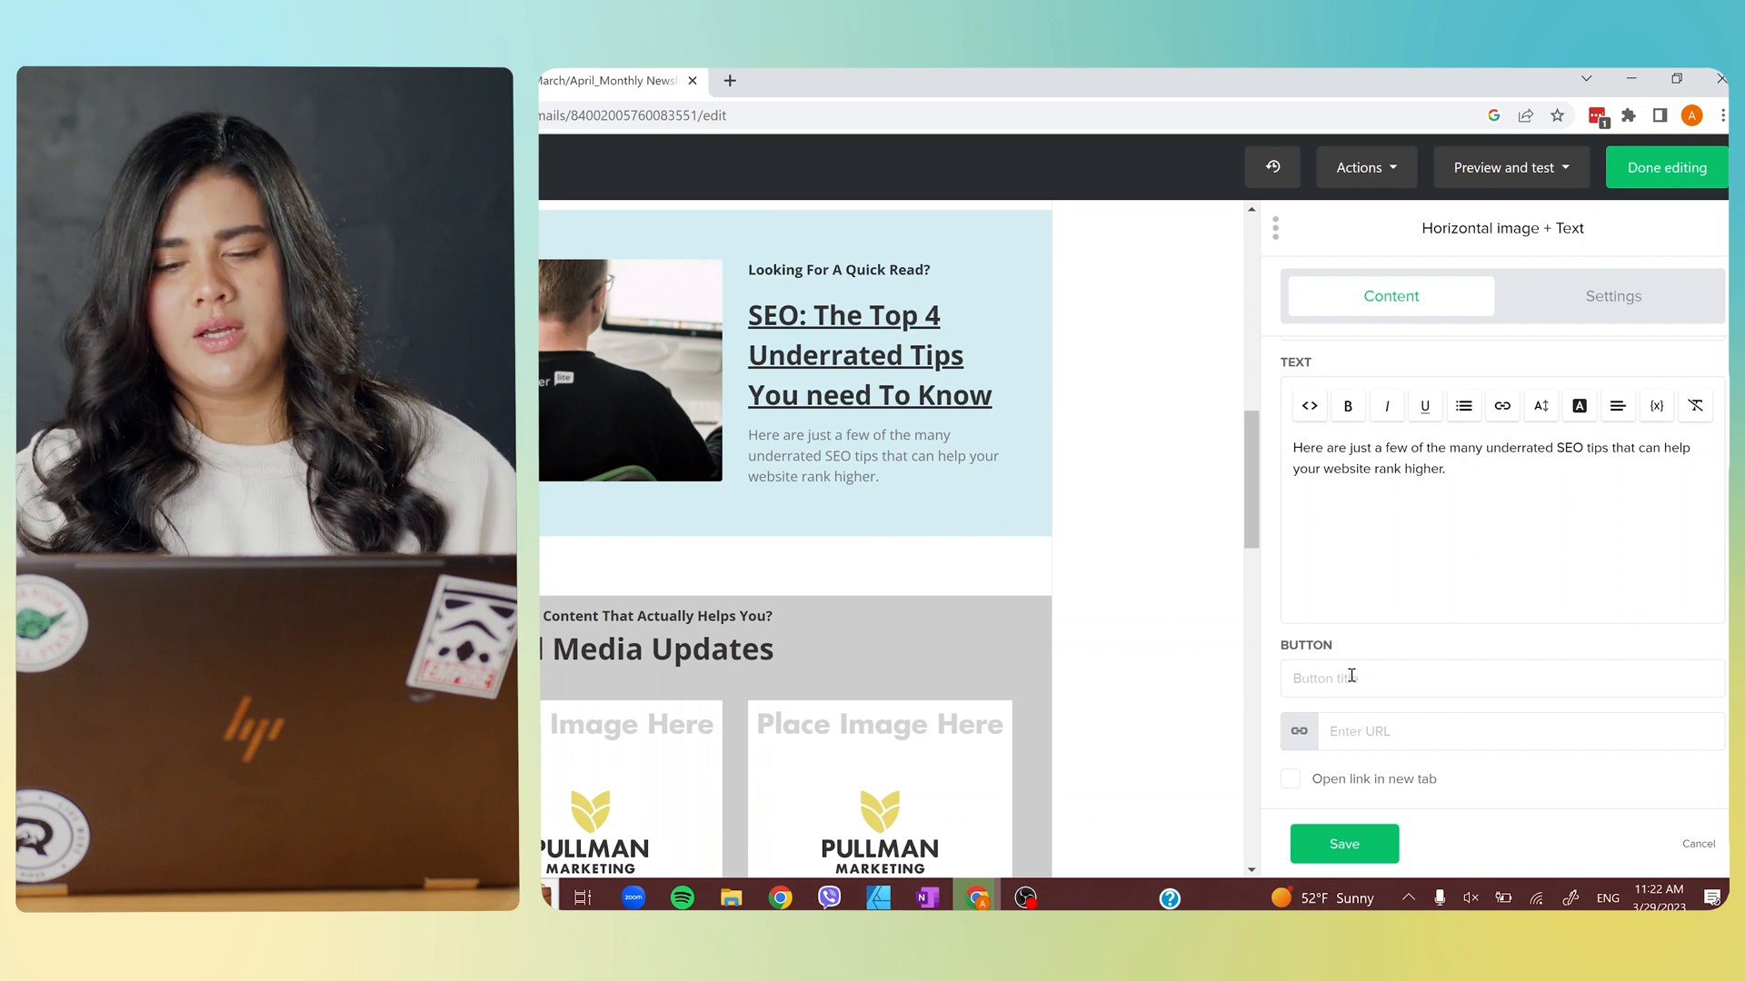
pyautogui.scroll(5, 1351, 675)
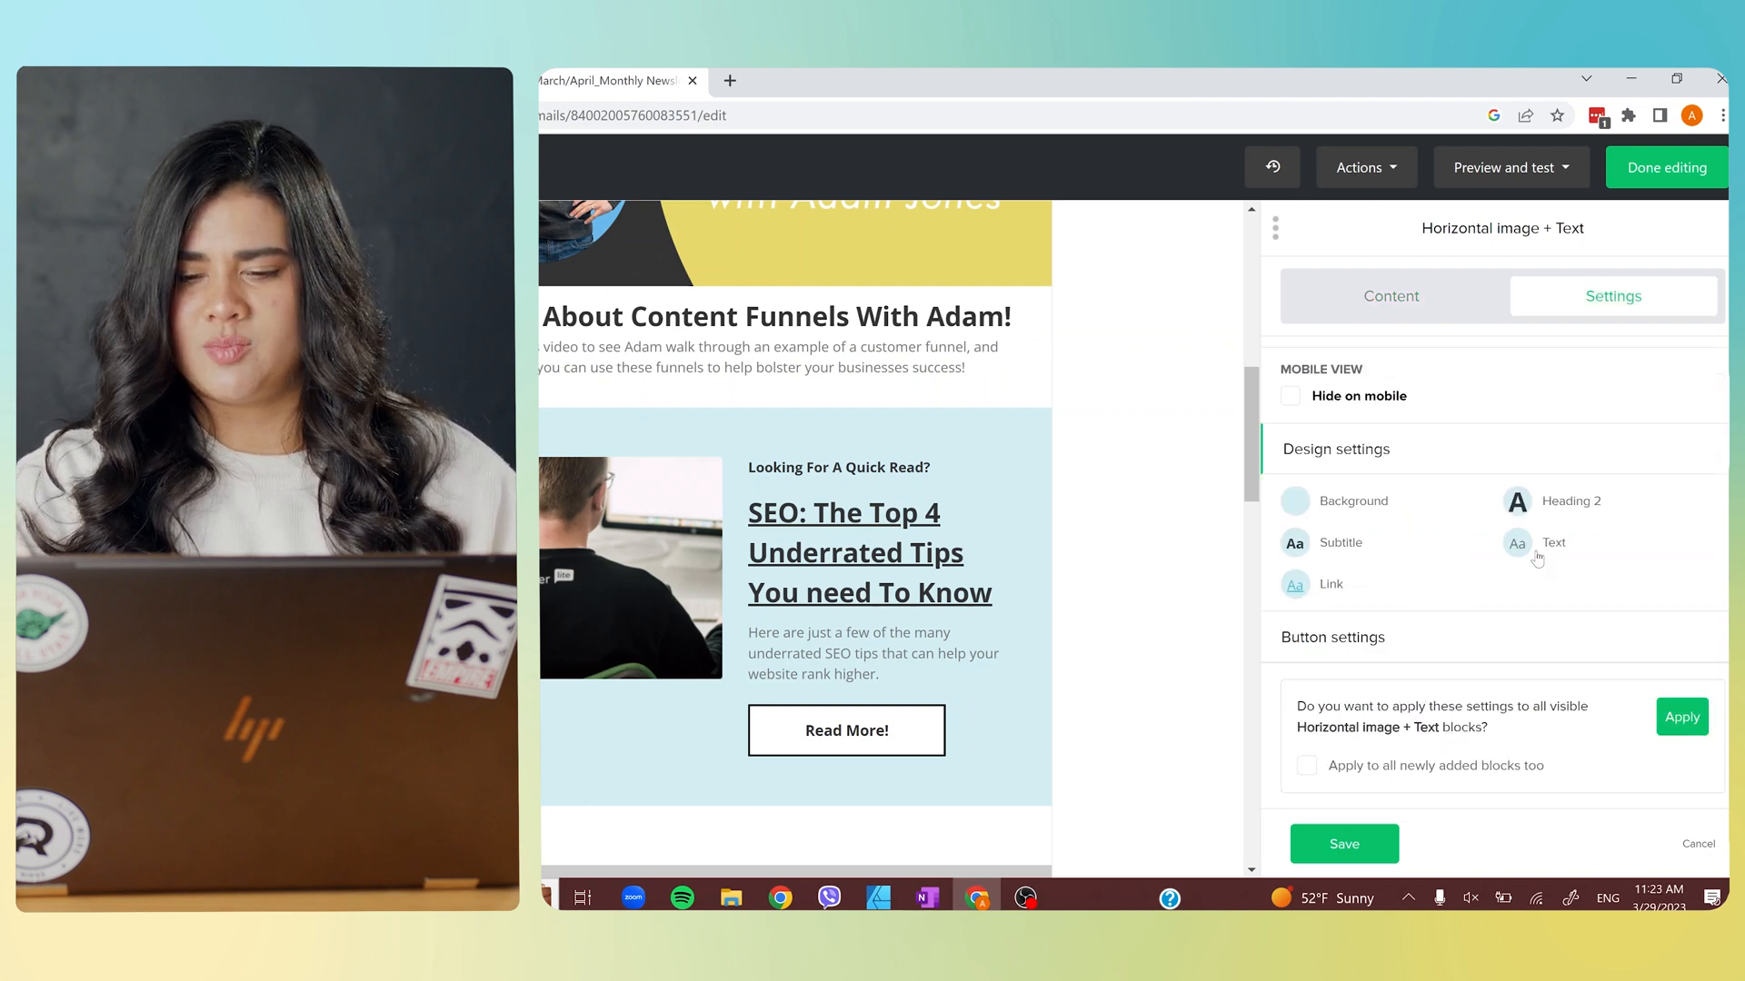
# Give the "Read More!" button in the SEO article block the bottom-border style with border color #409cff.
pyautogui.click(1348, 635)
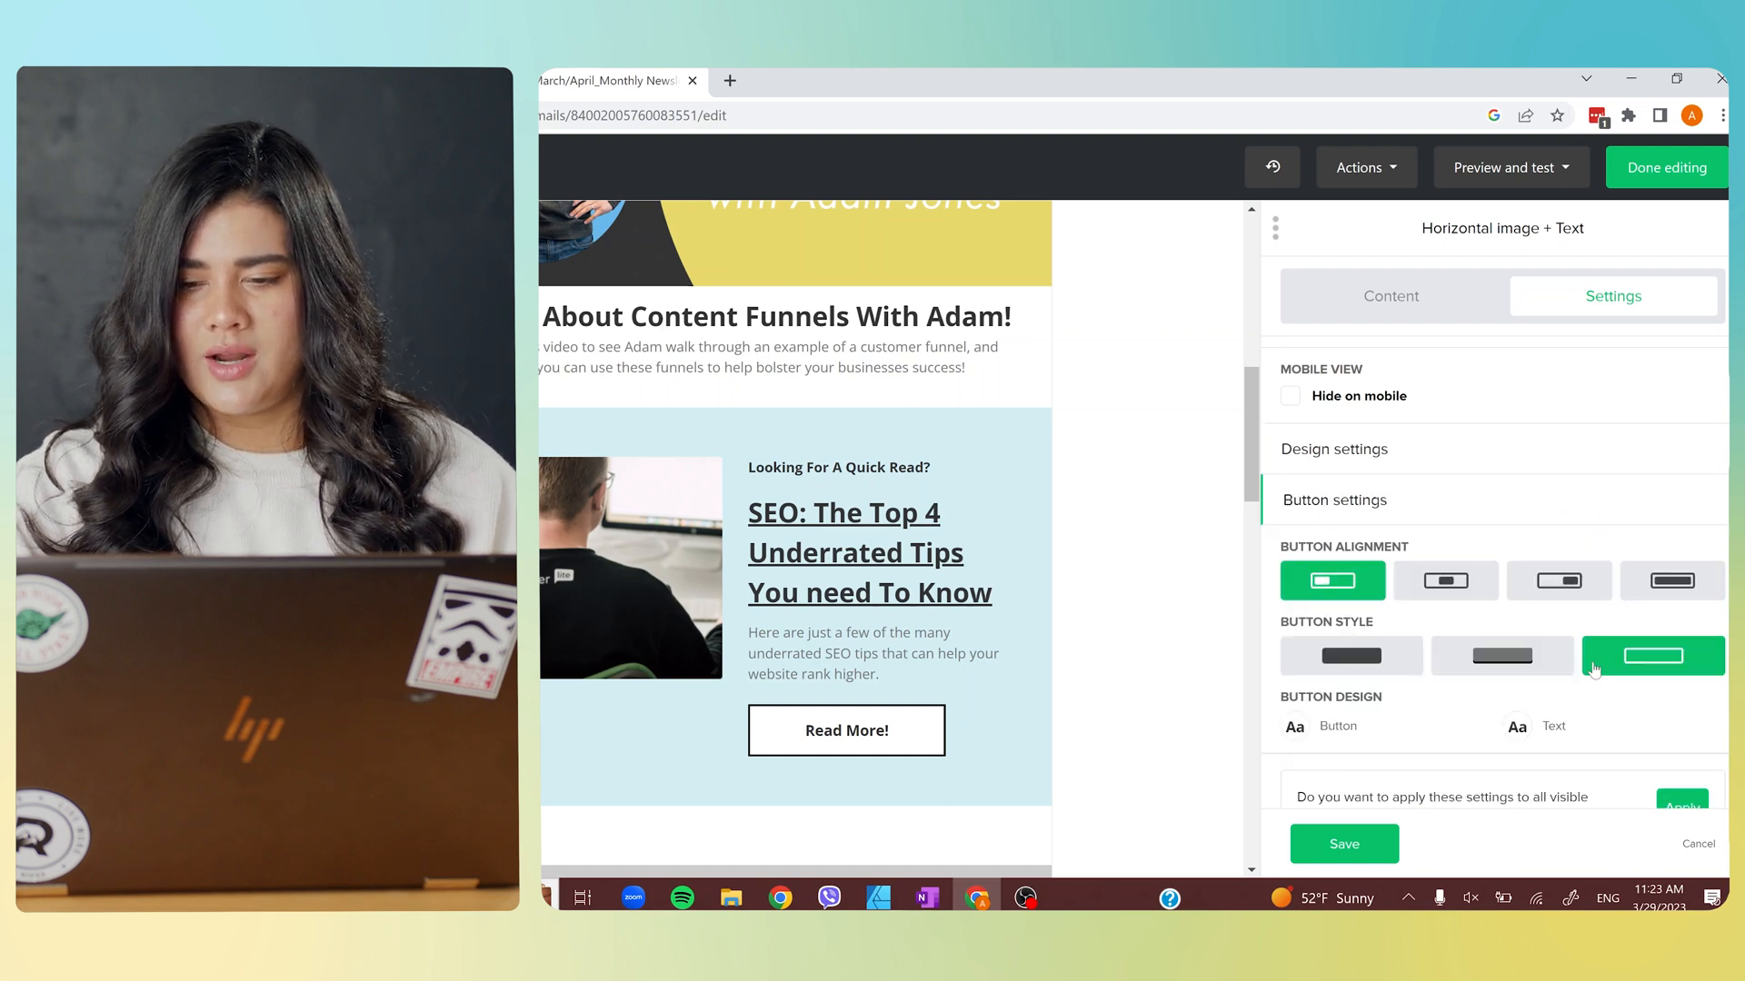
pyautogui.click(1490, 656)
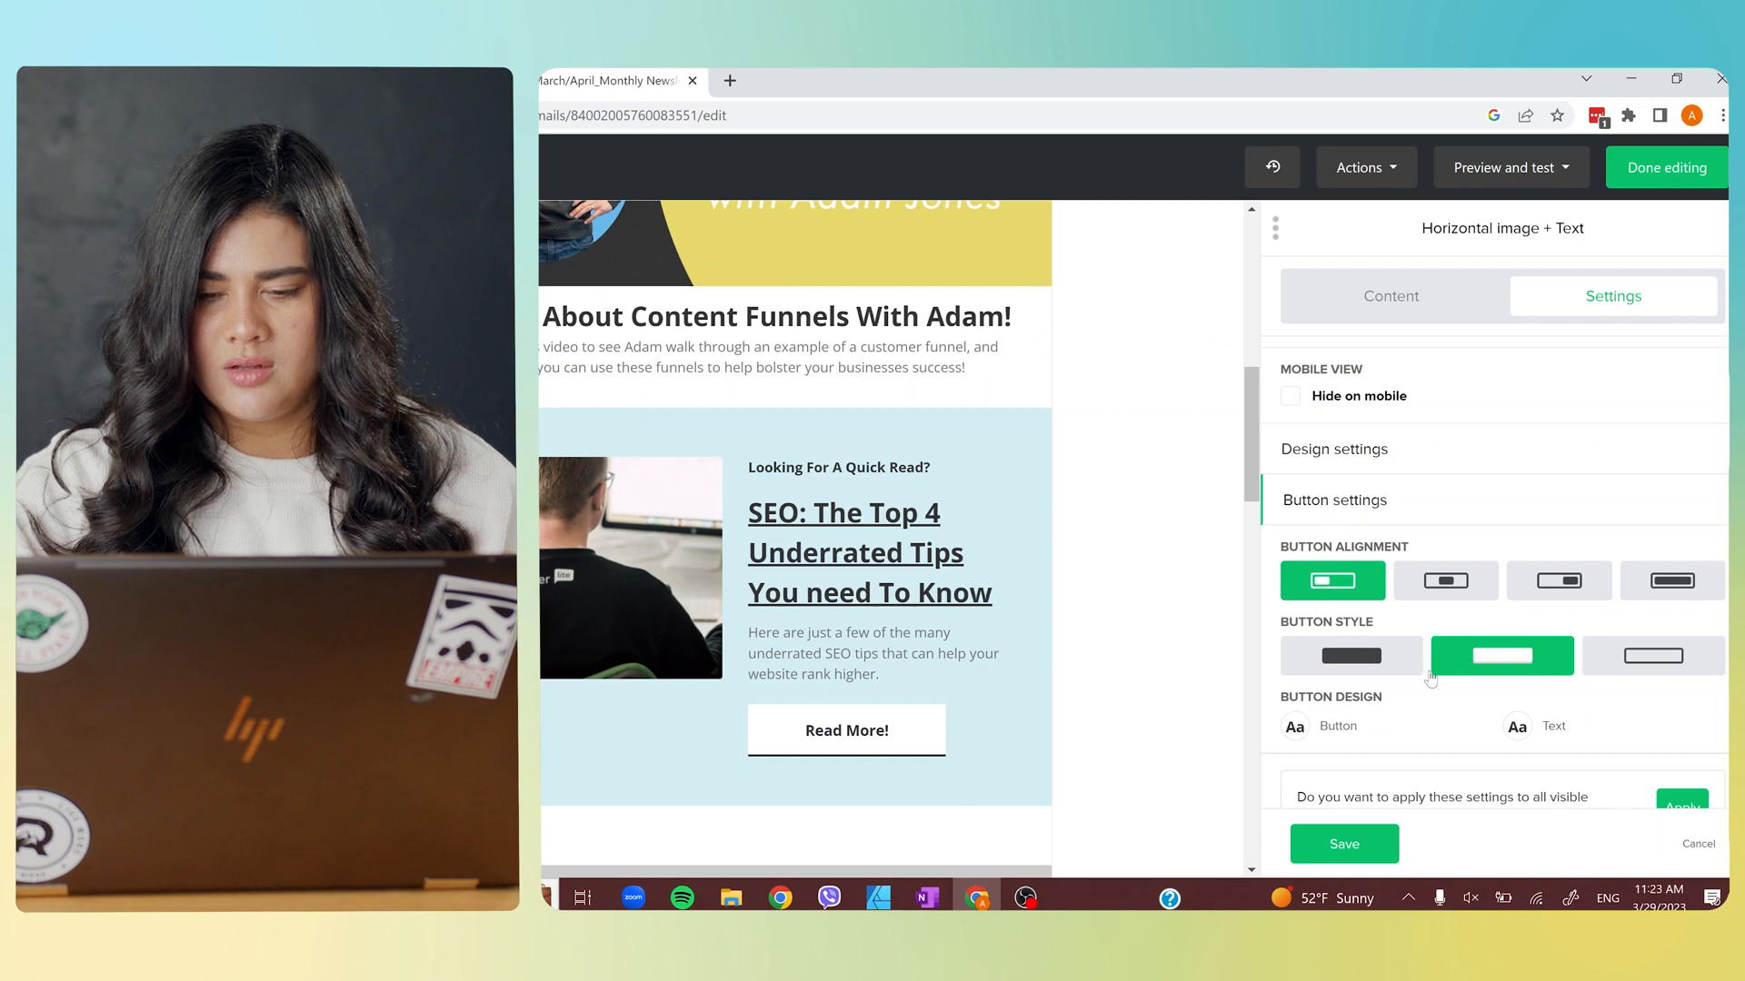
pyautogui.click(1295, 726)
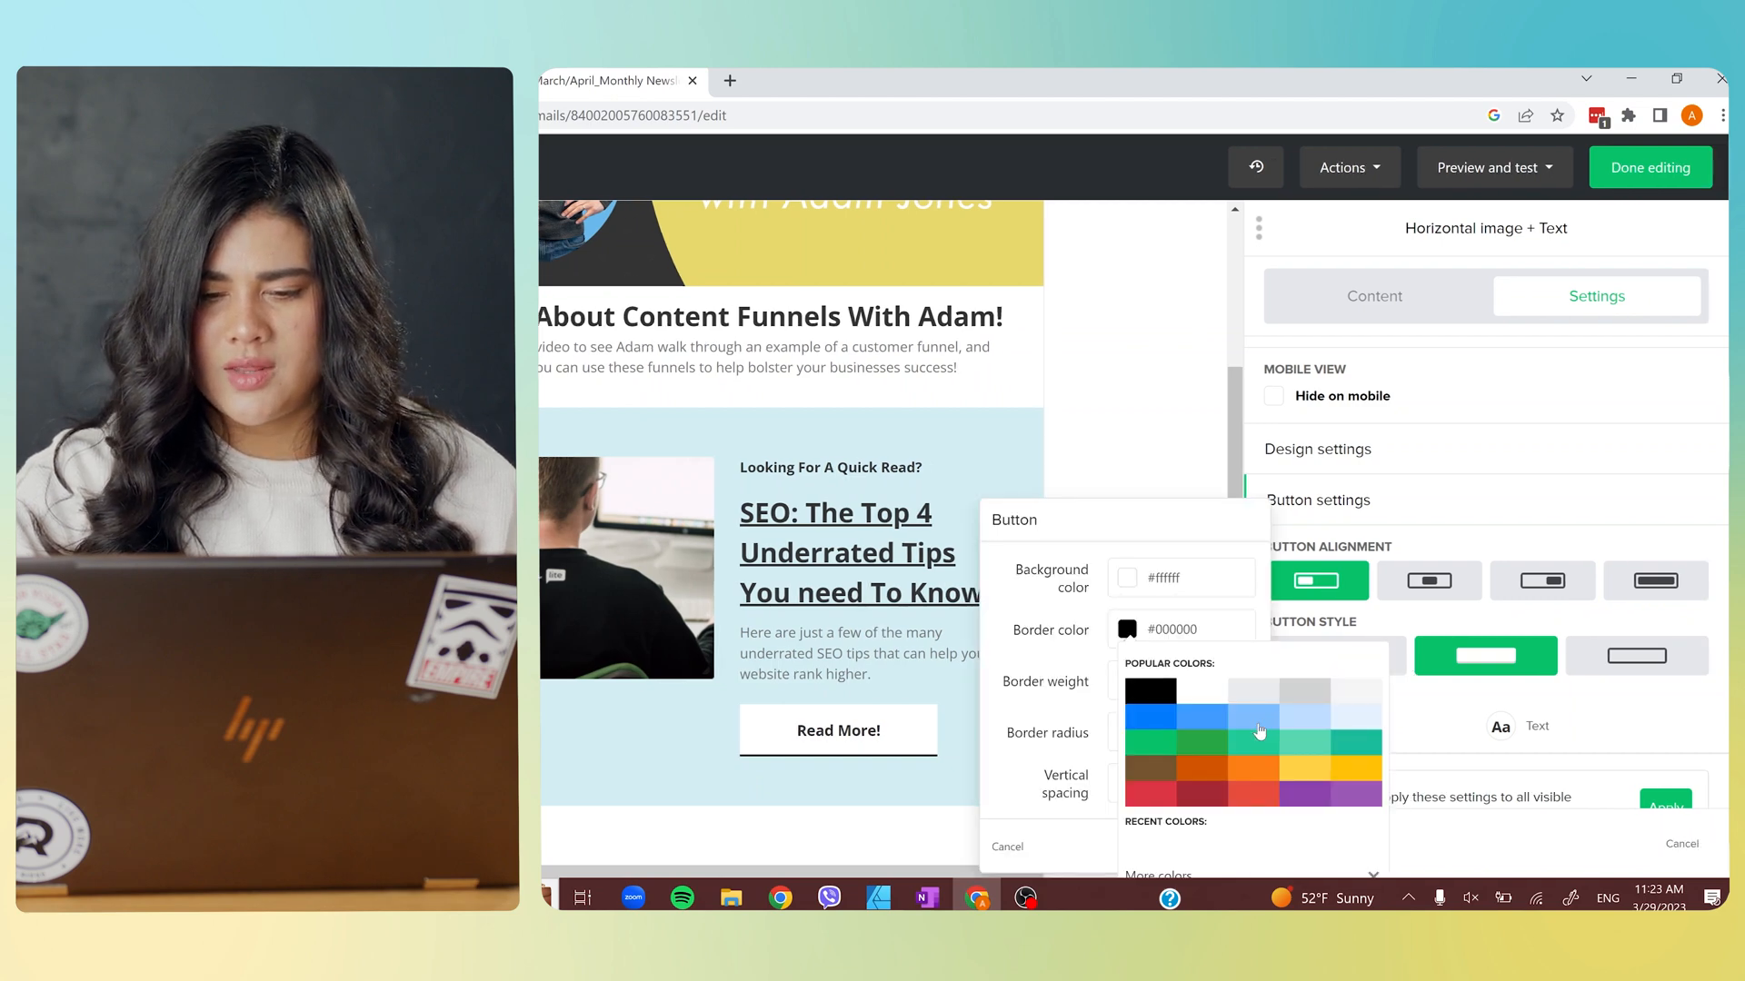
pyautogui.click(1258, 730)
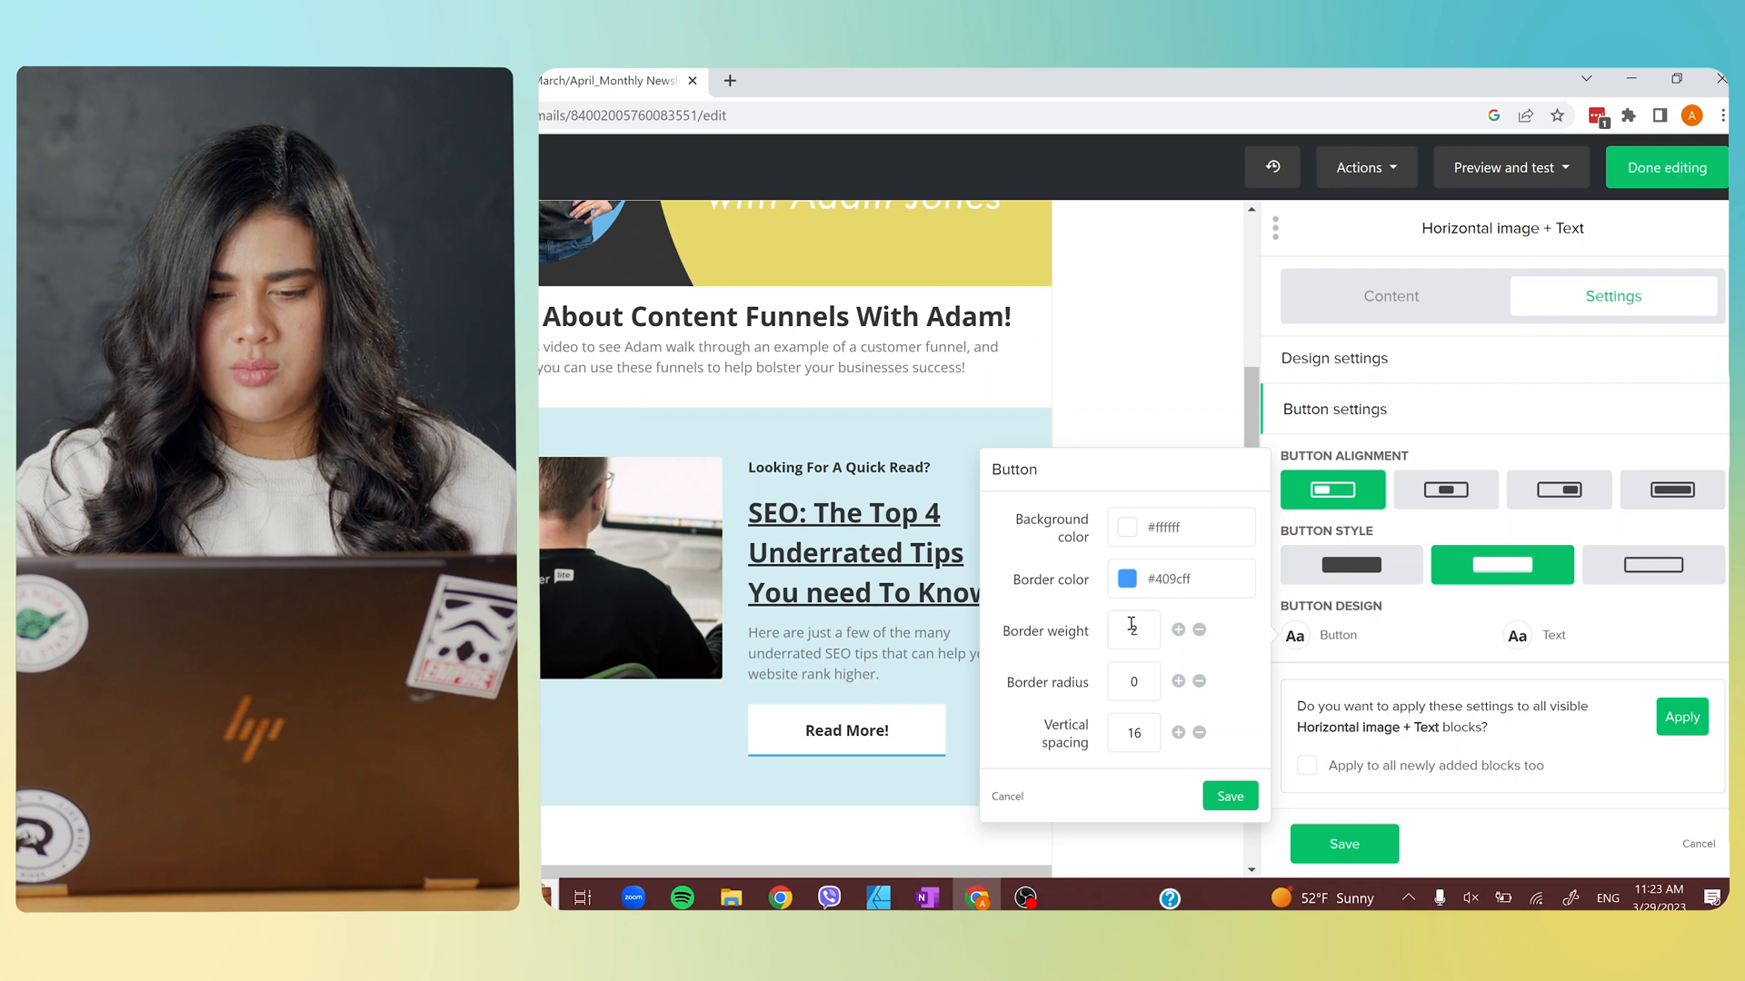
# Set the "Read More!" button's border weight to 4.
pyautogui.click(1178, 631)
pyautogui.click(1179, 630)
pyautogui.click(1179, 631)
pyautogui.click(1178, 631)
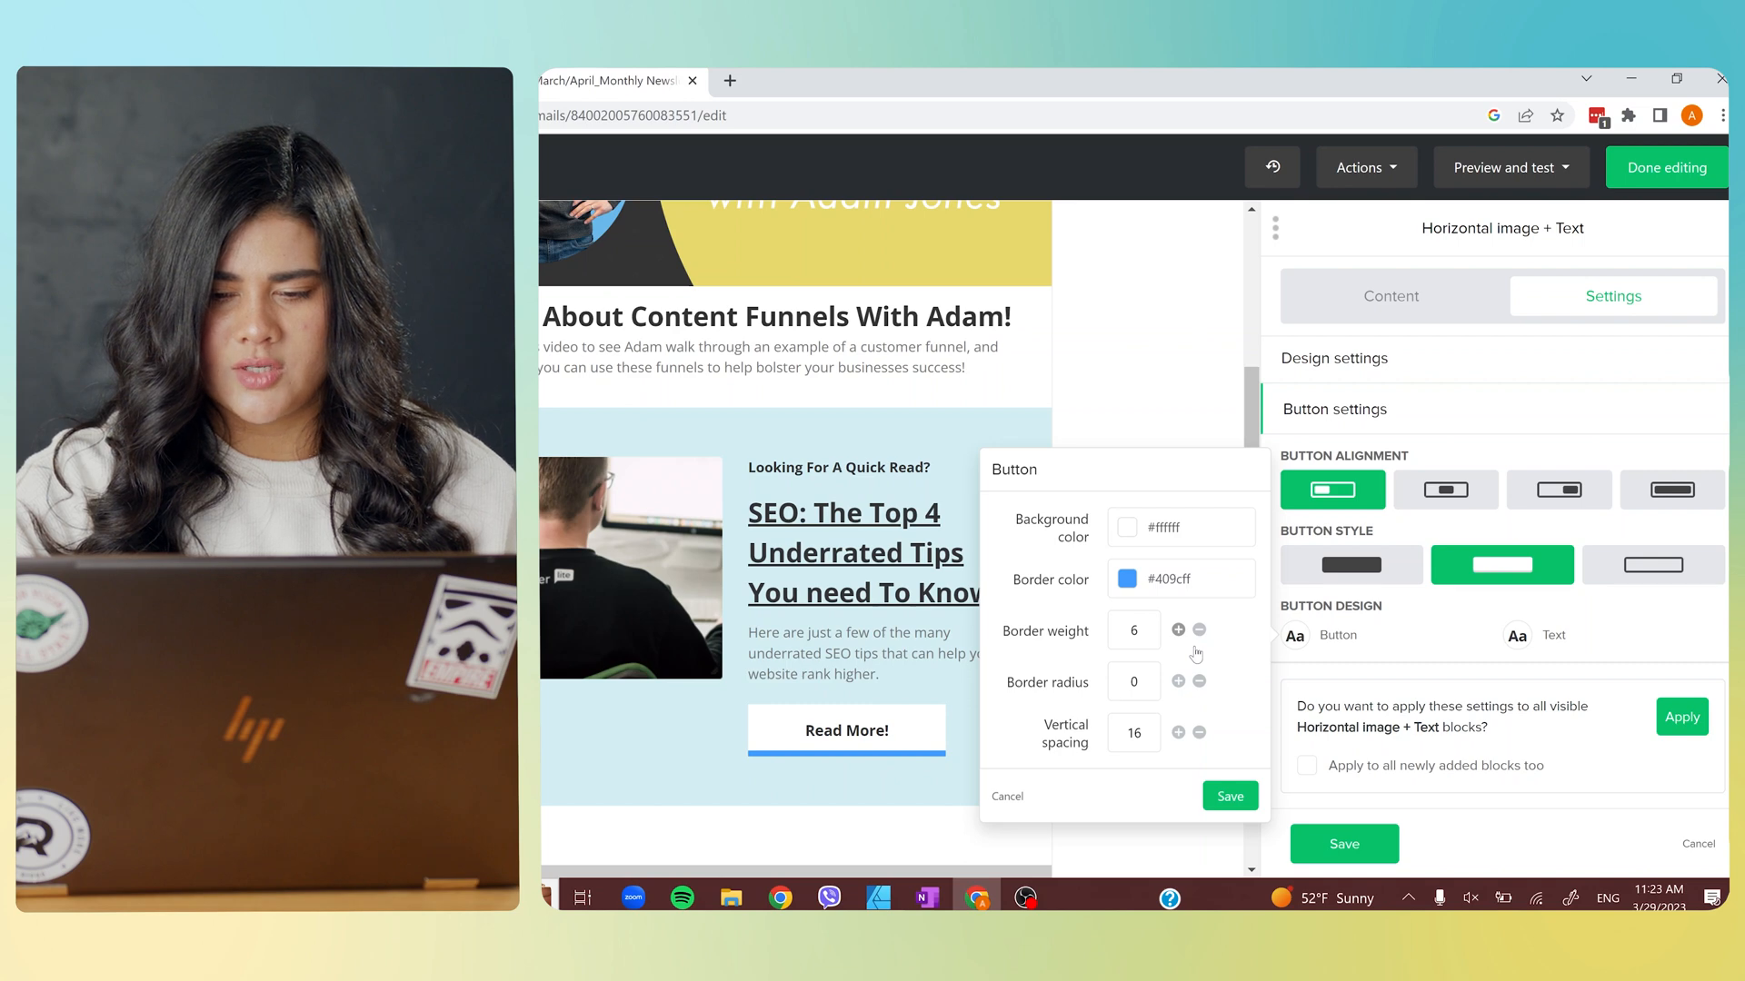
pyautogui.click(1200, 630)
pyautogui.click(1199, 630)
# Set the "Read More!" button's border radius to 13 and vertical spacing to 15, and save the button design.
pyautogui.click(1178, 681)
pyautogui.click(1178, 681)
pyautogui.click(1179, 681)
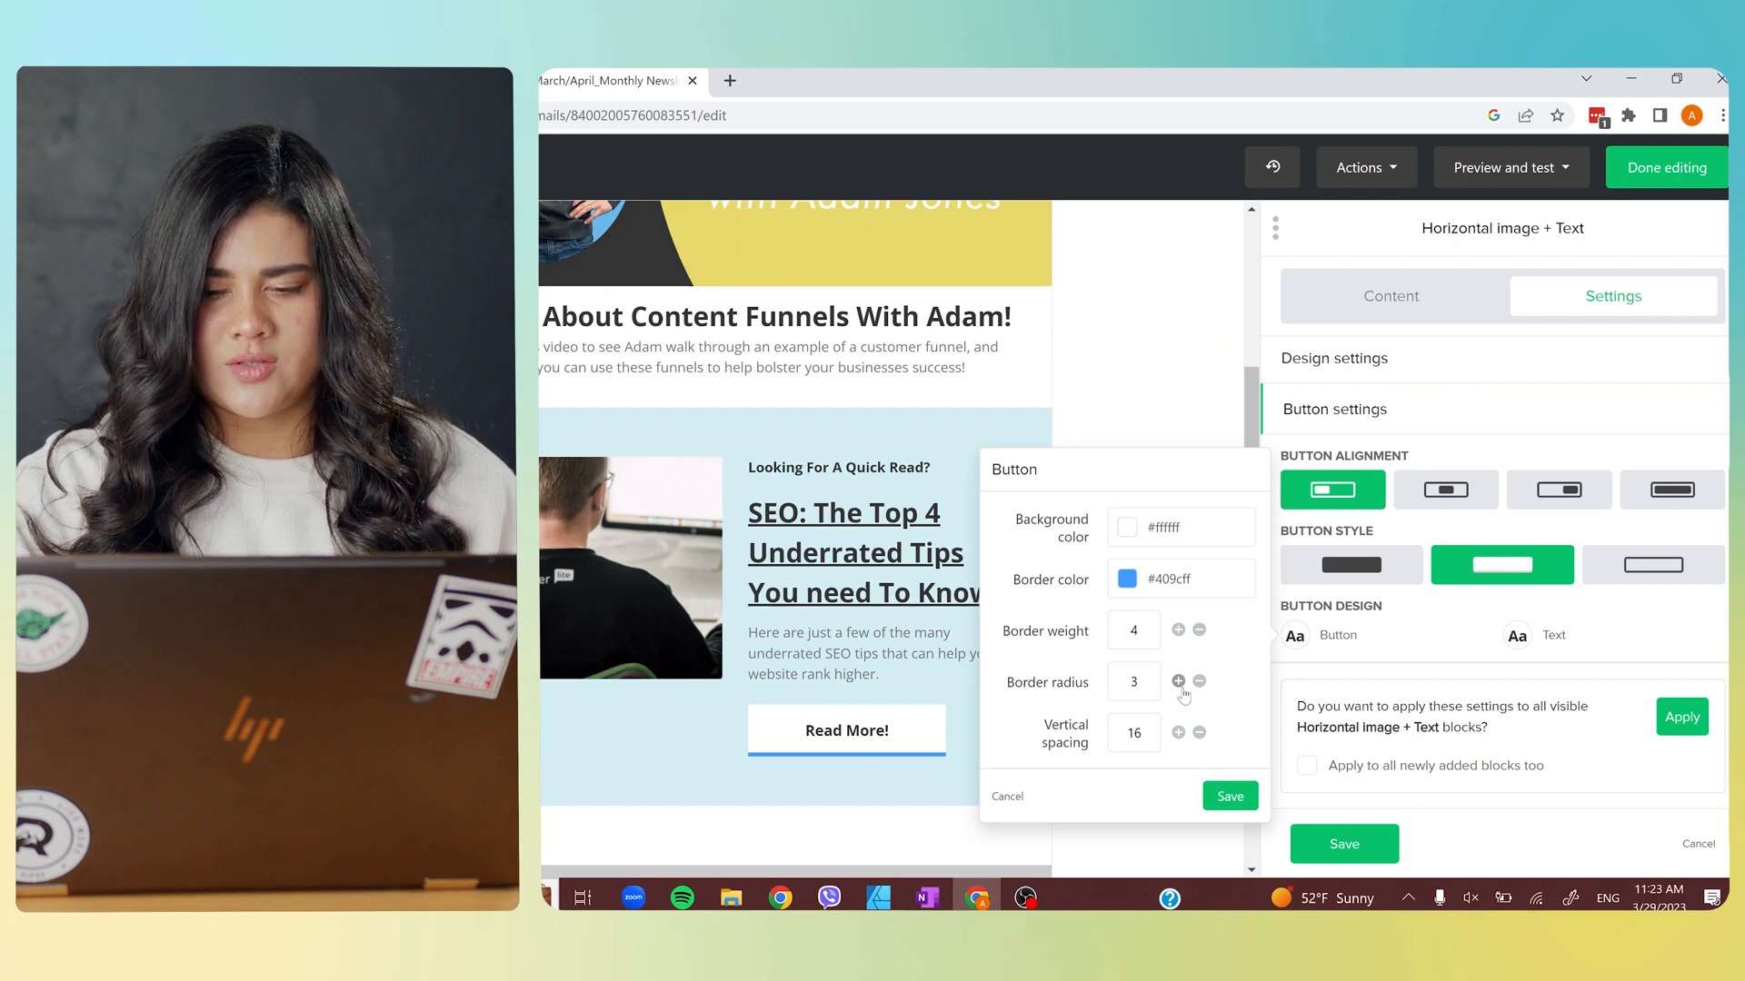
pyautogui.click(1178, 681)
pyautogui.click(1200, 732)
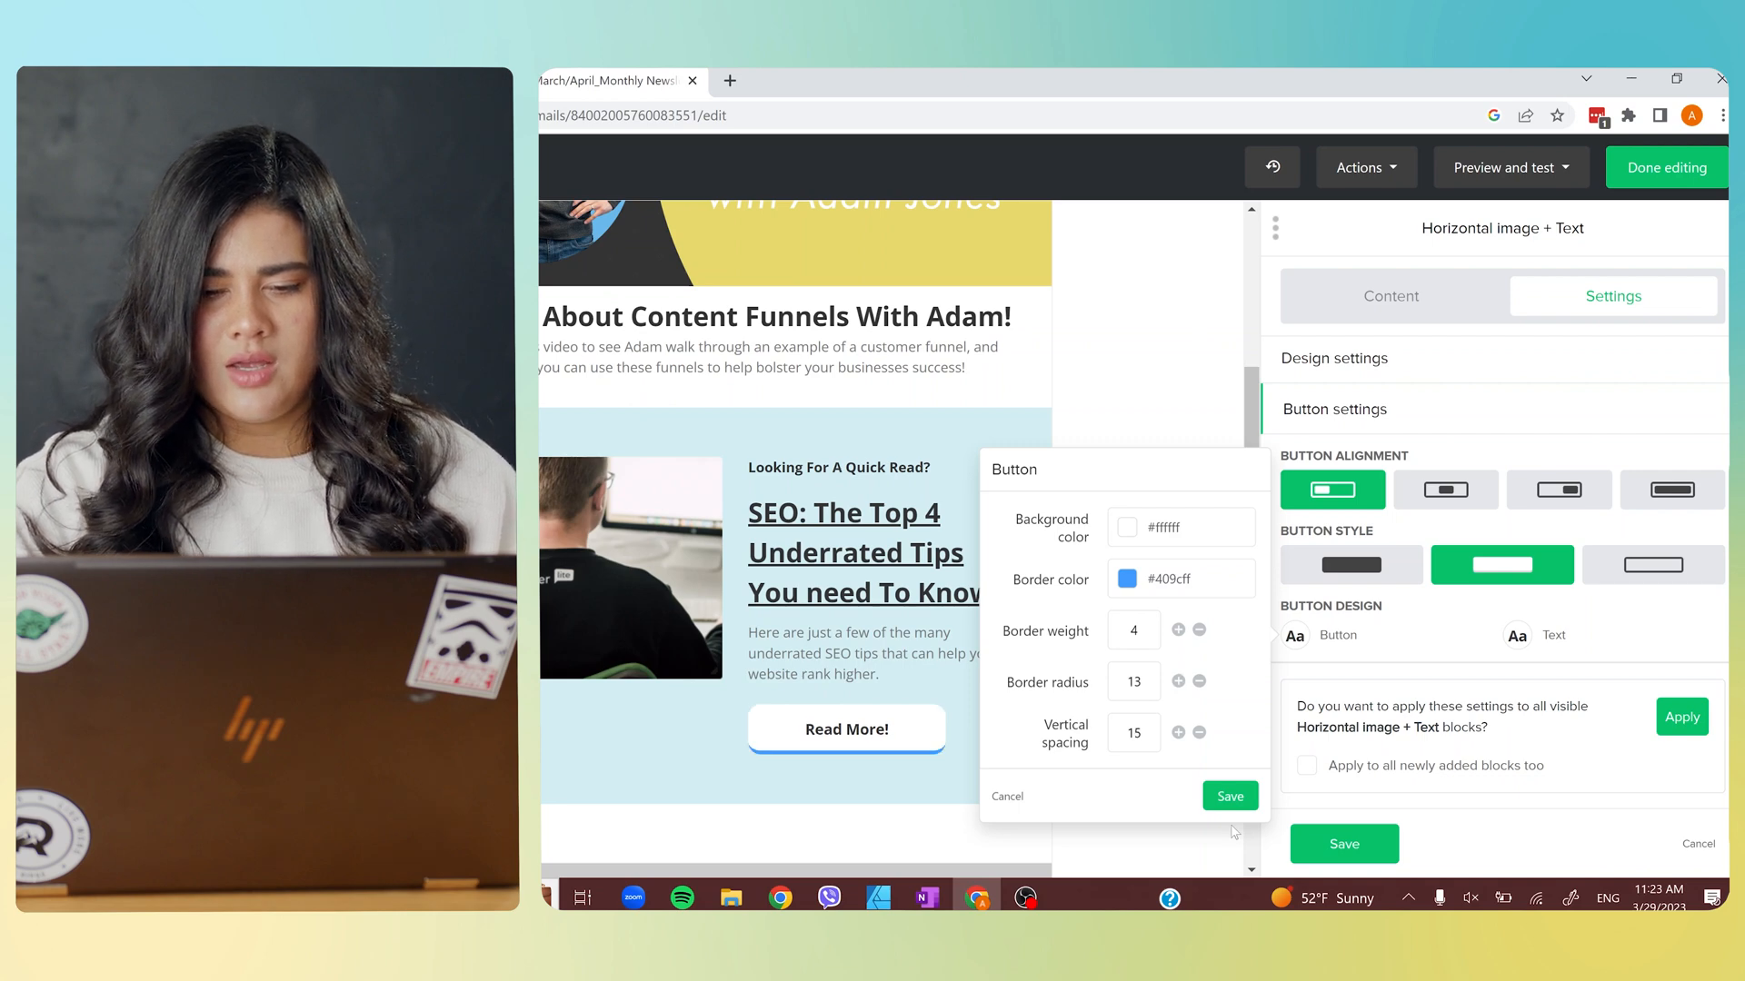
pyautogui.click(1235, 797)
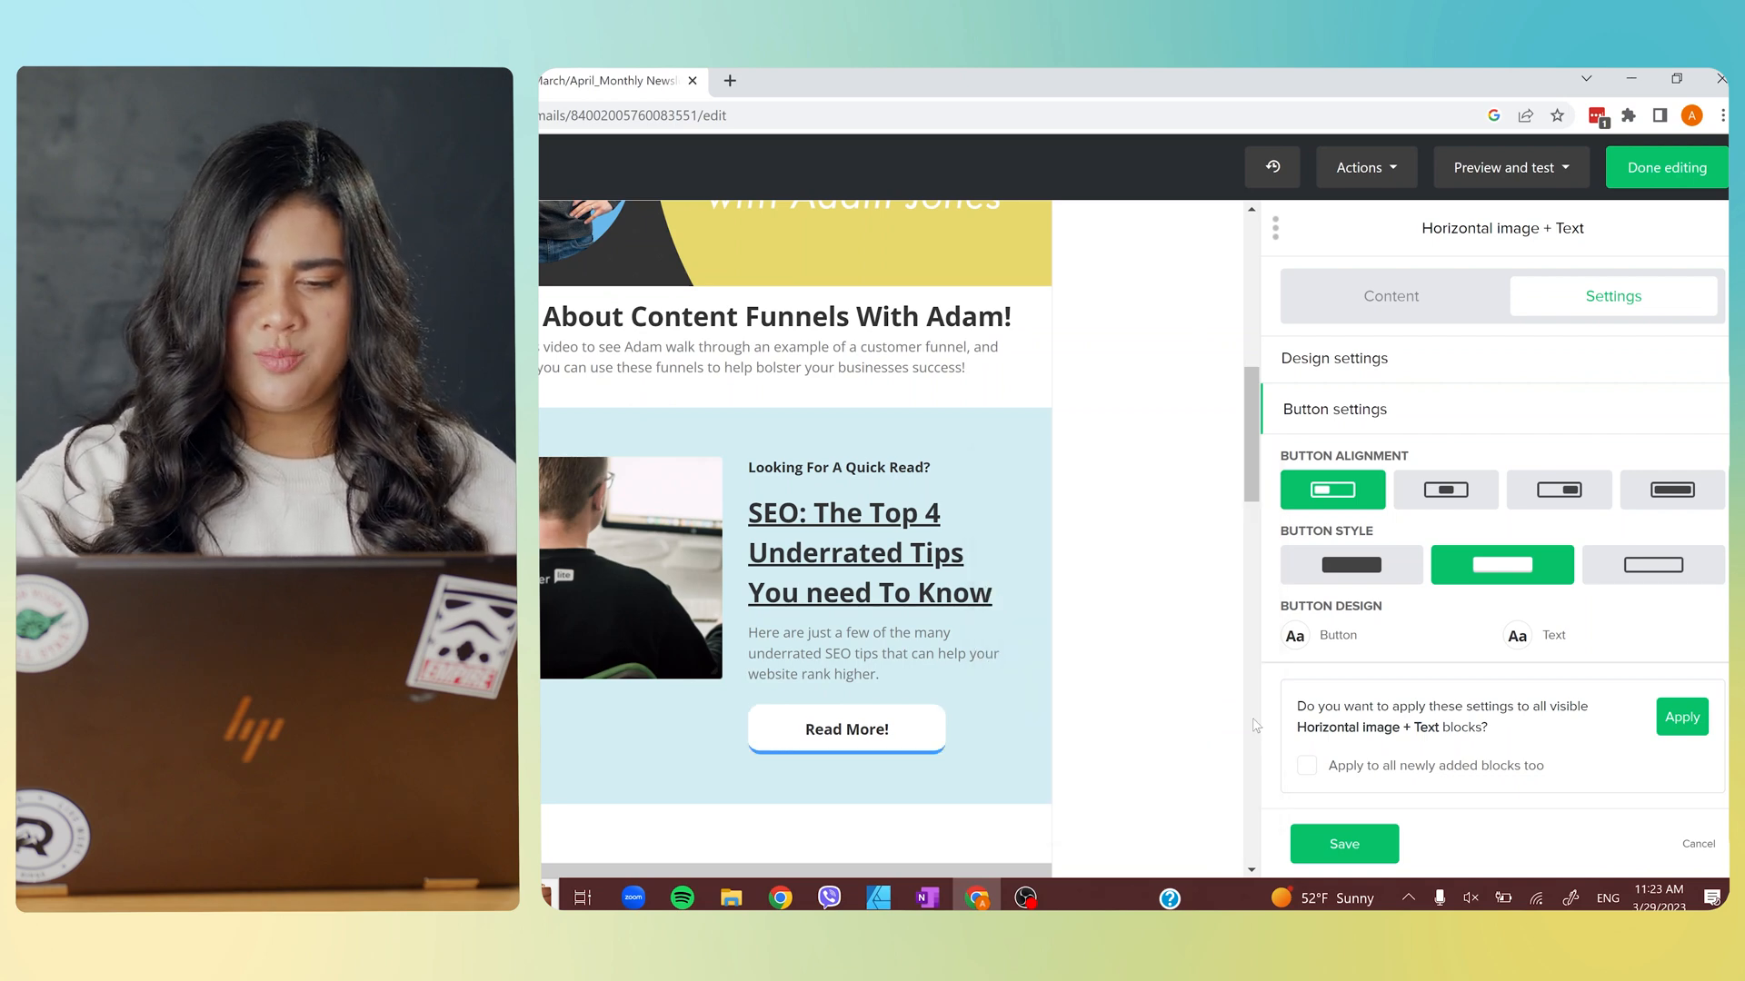
pyautogui.click(1122, 820)
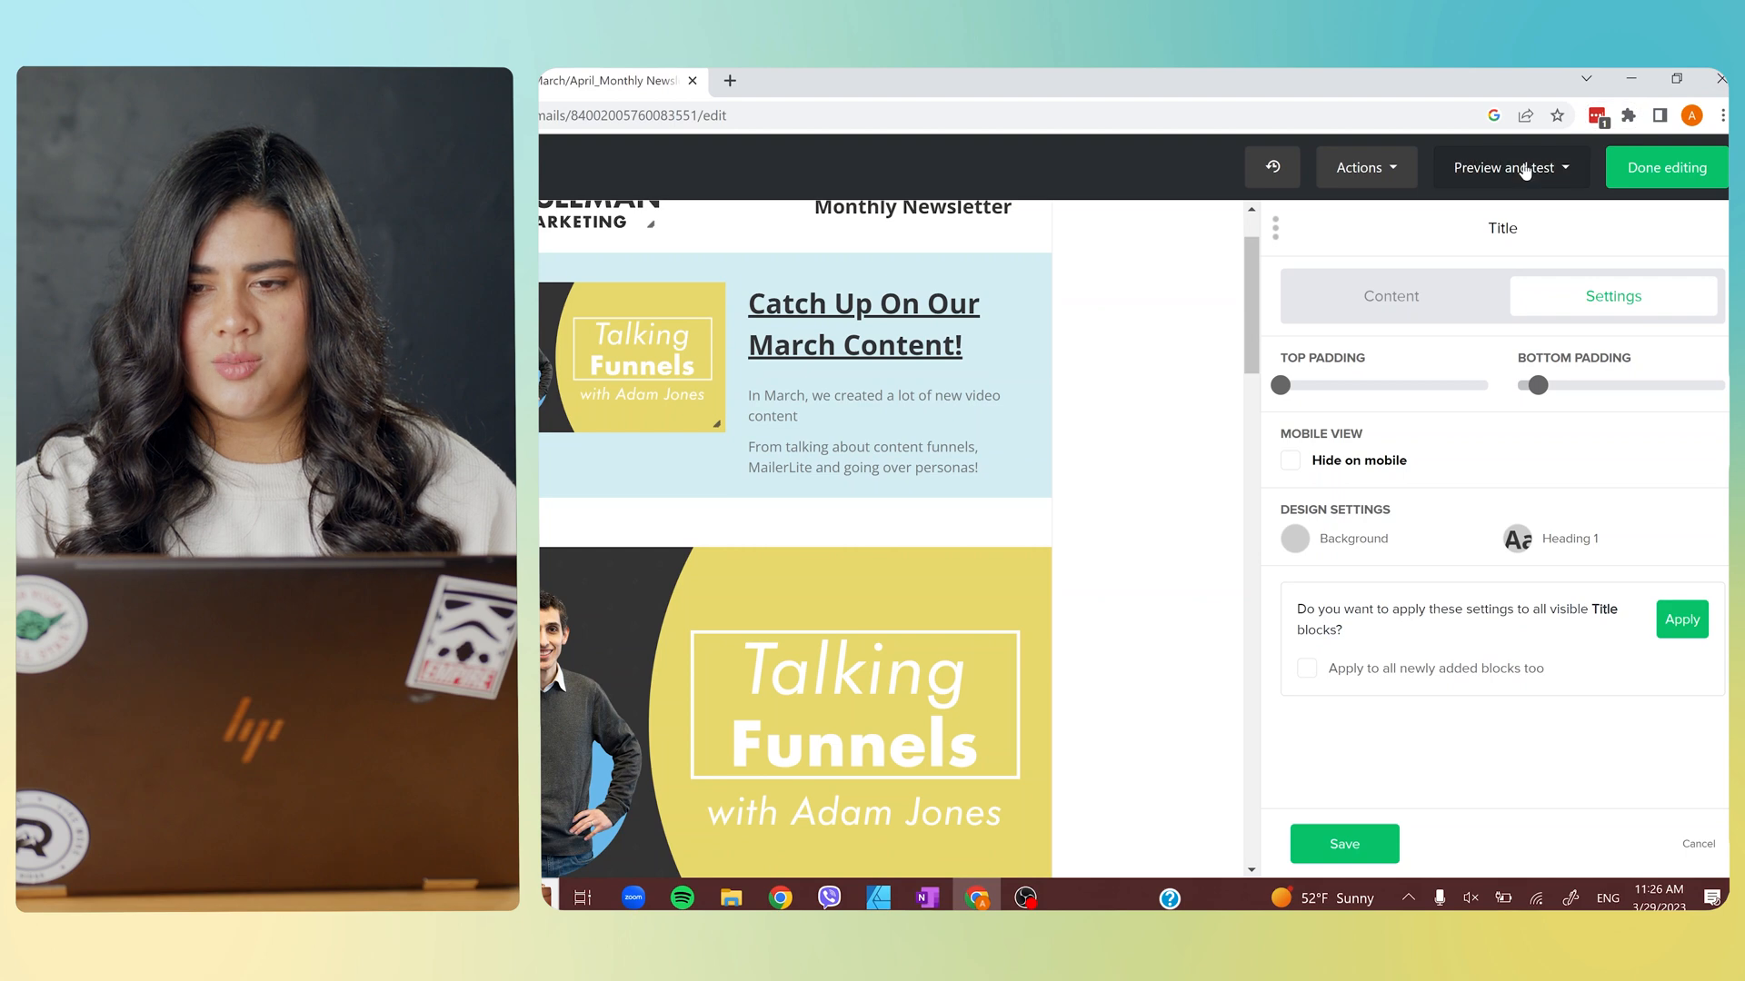
# Preview the newsletter in desktop view and check its layout from the header down to the testimonials.
pyautogui.click(1504, 167)
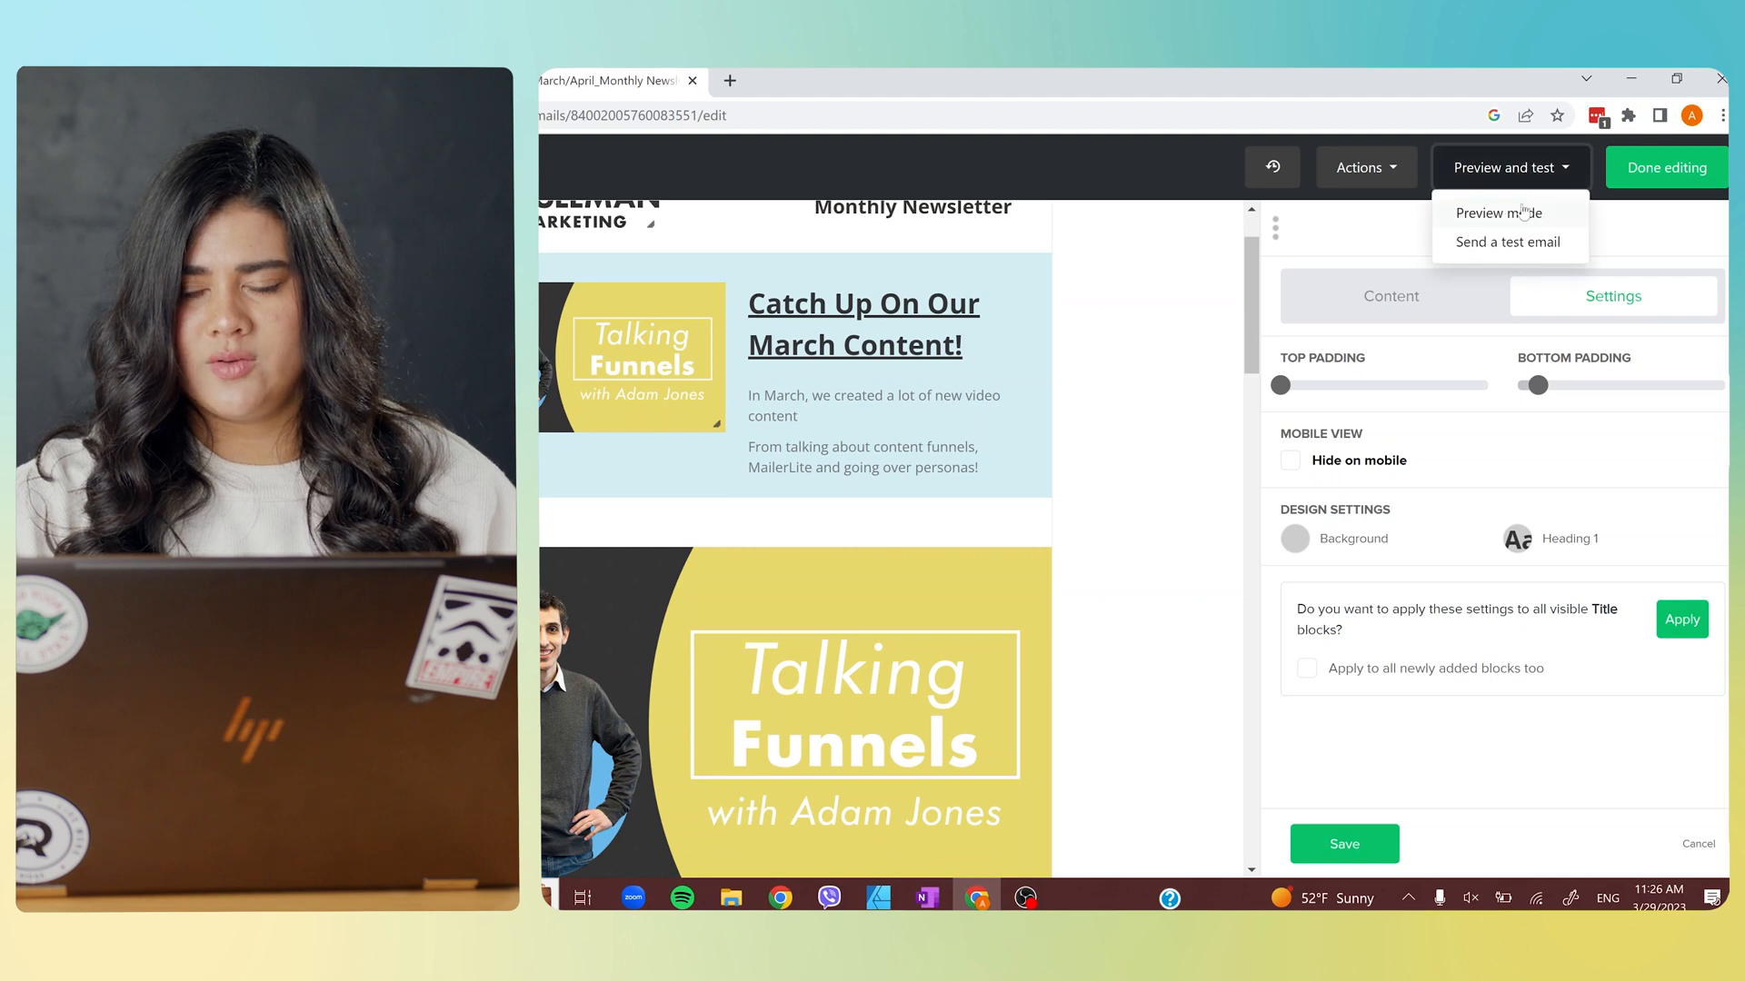
pyautogui.click(1504, 215)
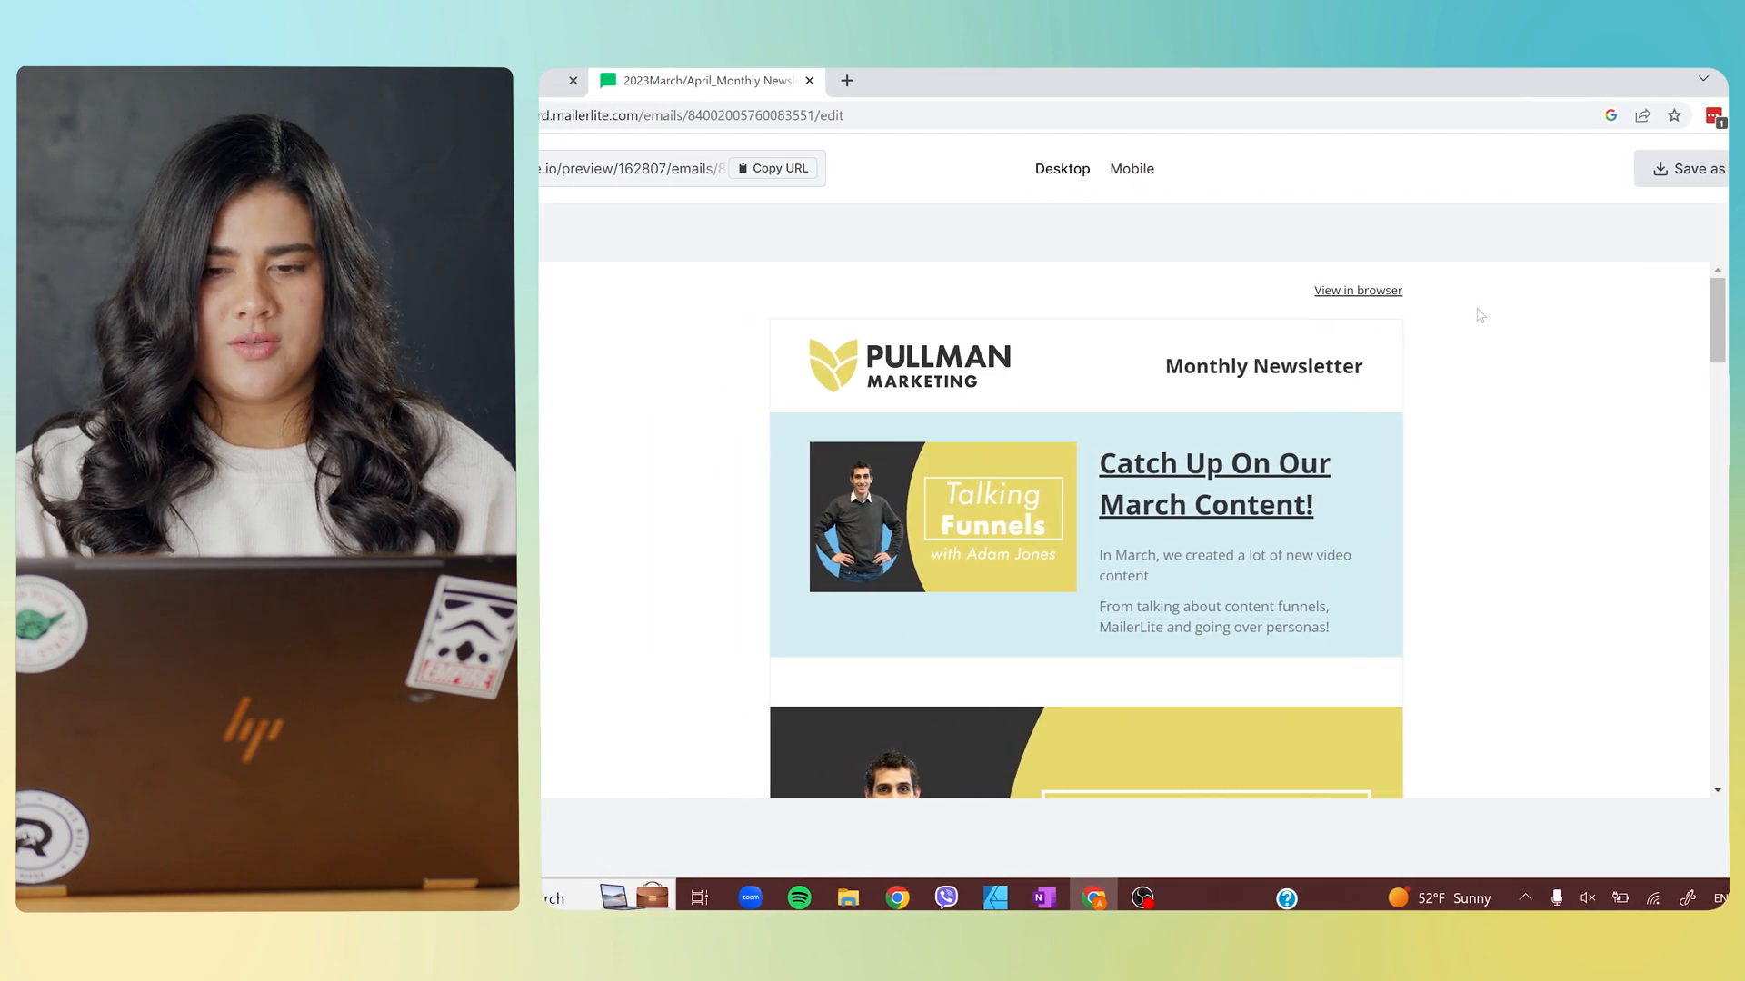
pyautogui.scroll(-1, 1488, 336)
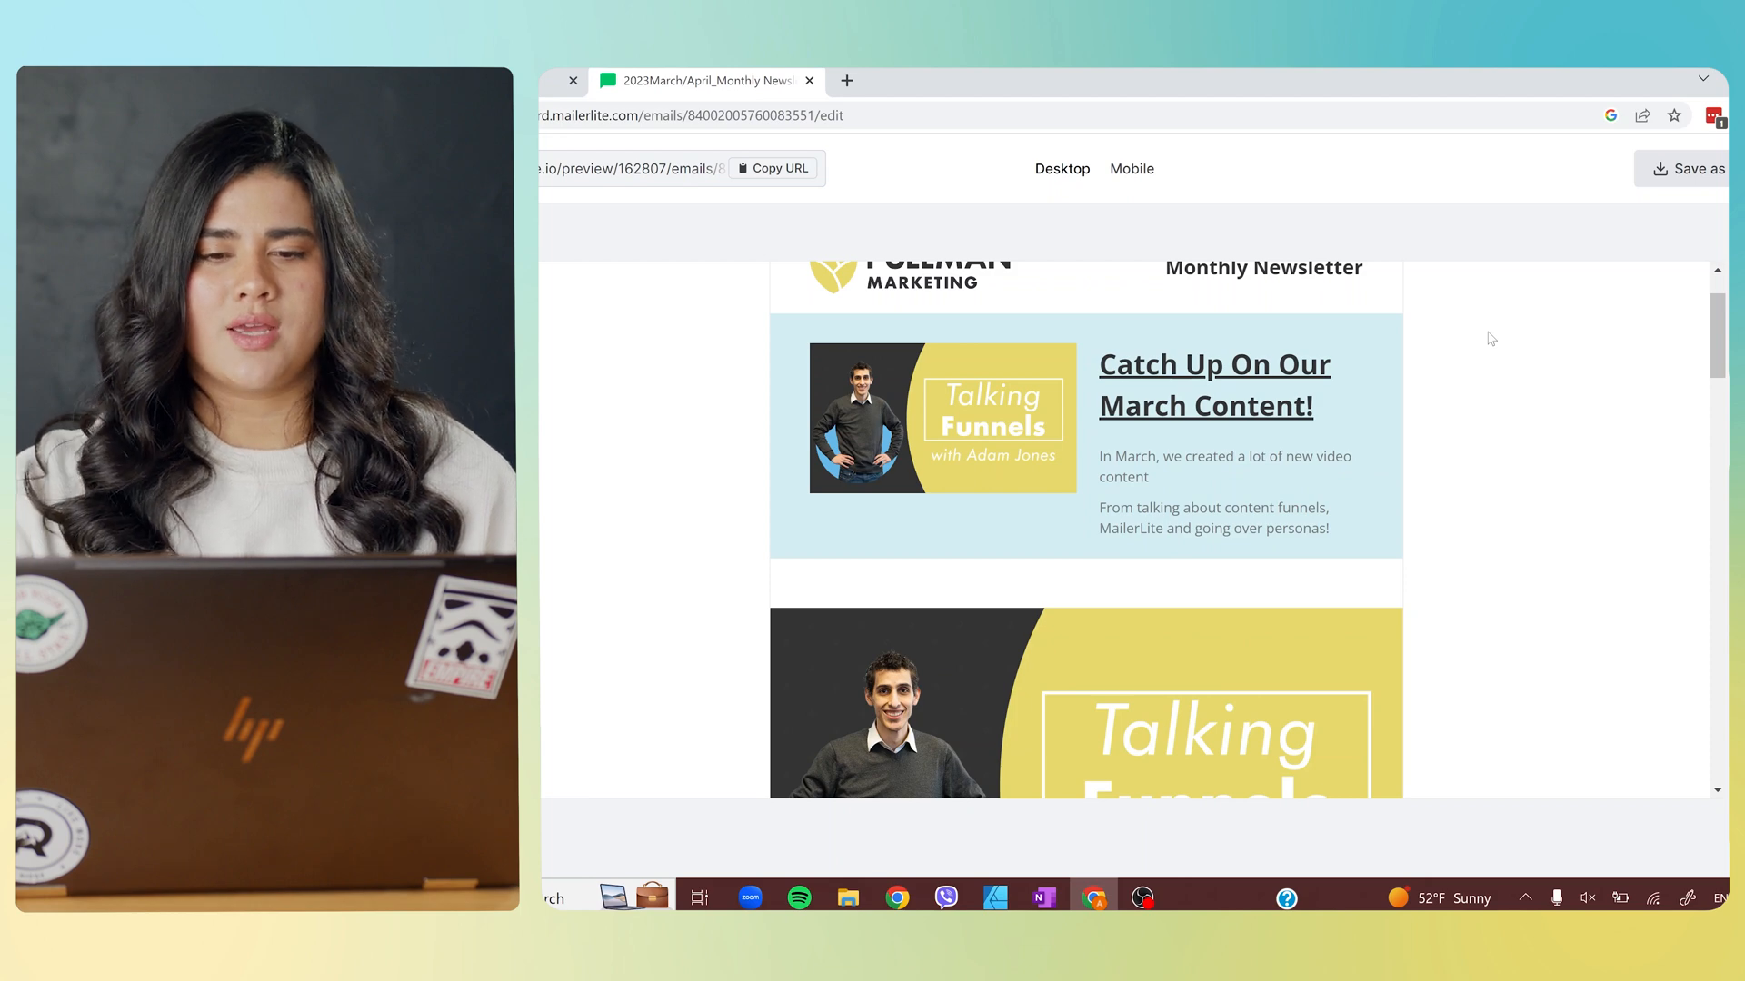
pyautogui.scroll(-5, 1503, 300)
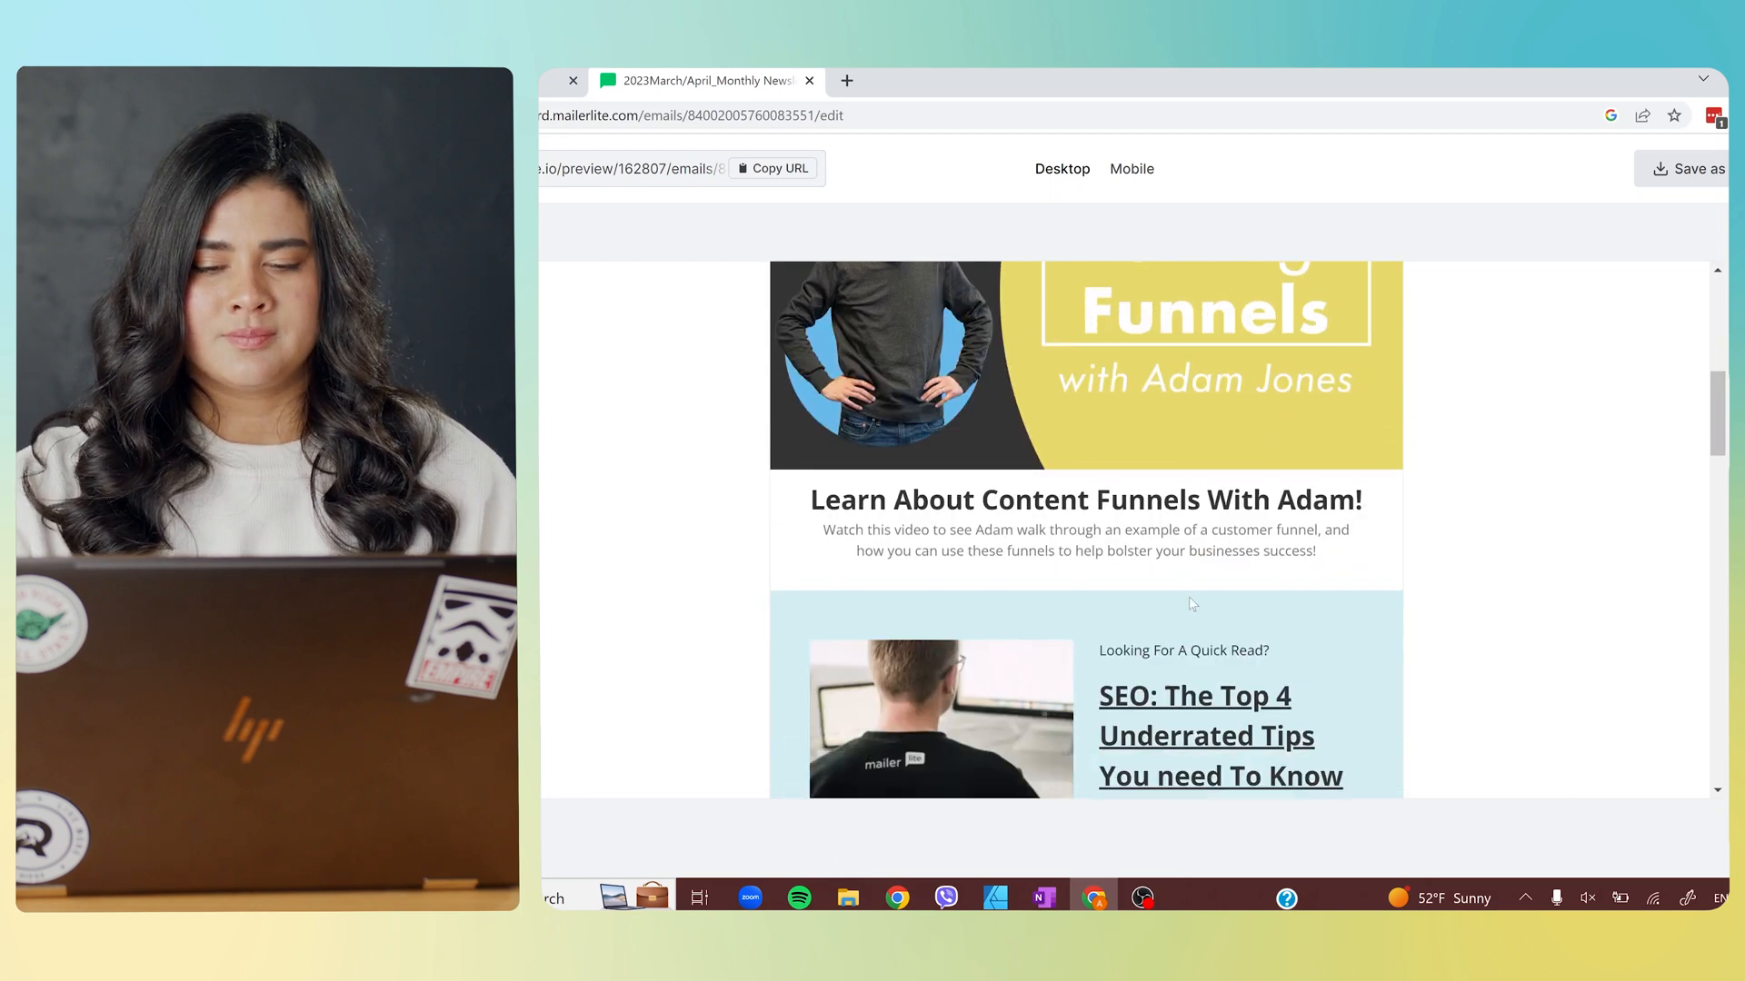
pyautogui.scroll(-5, 1190, 602)
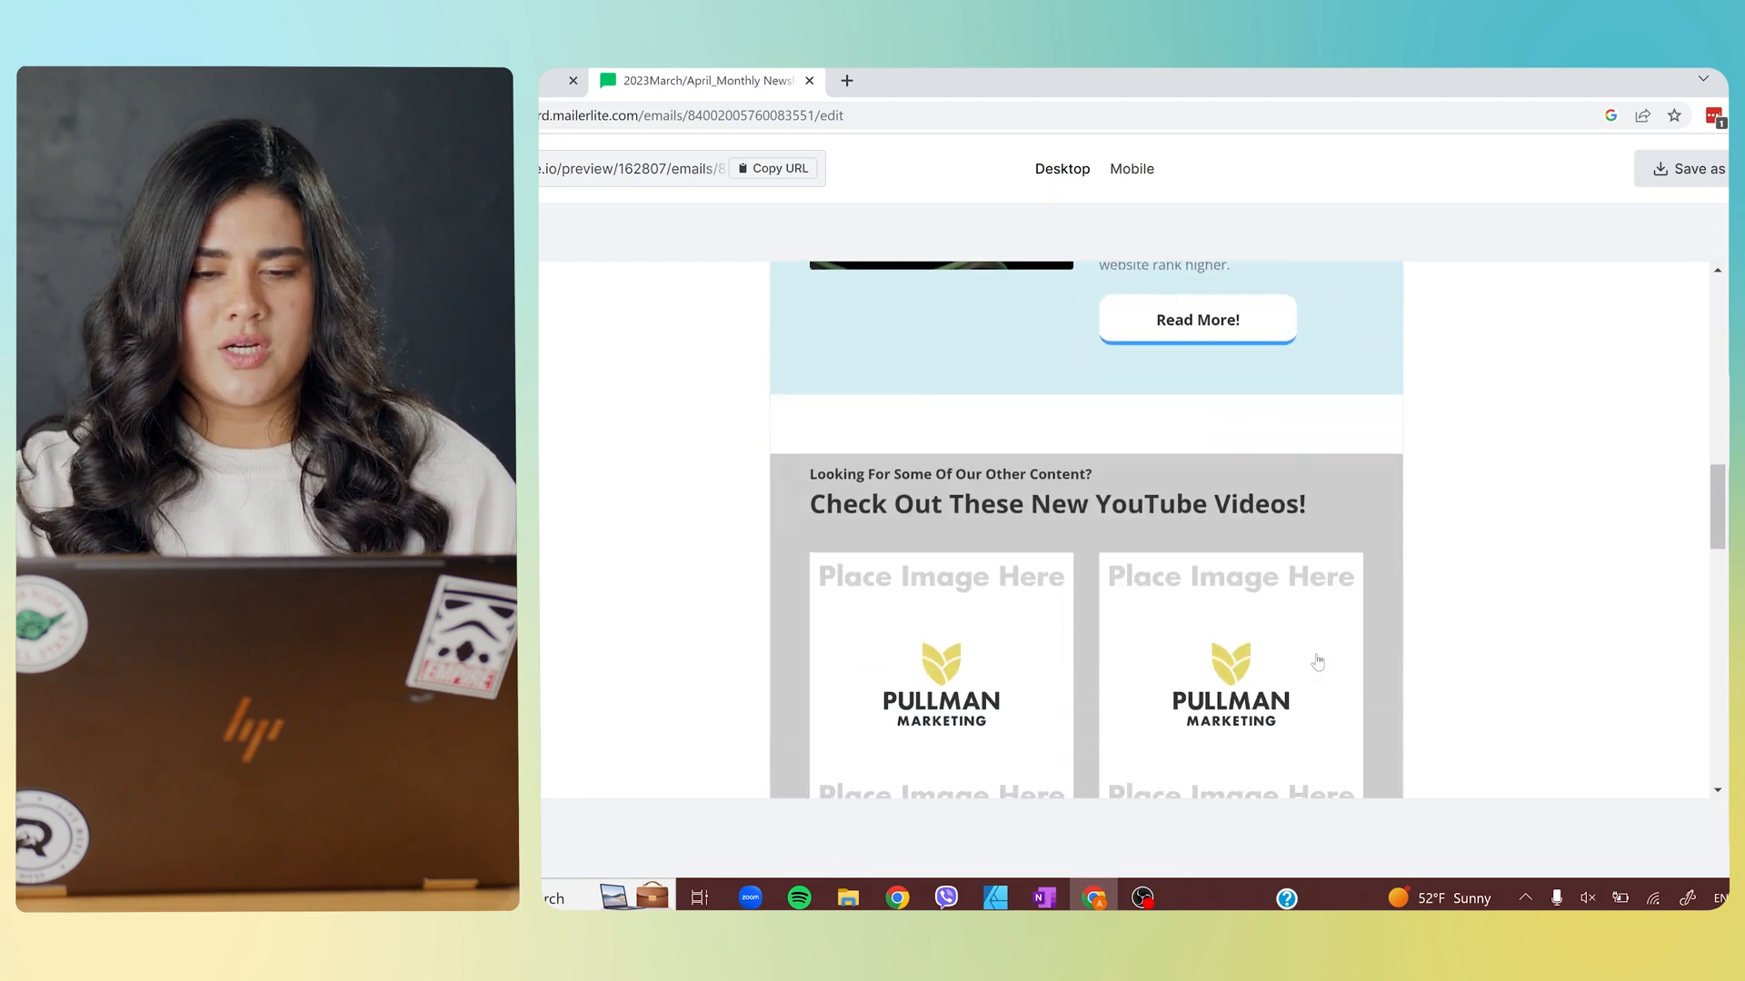
pyautogui.scroll(-5, 1317, 662)
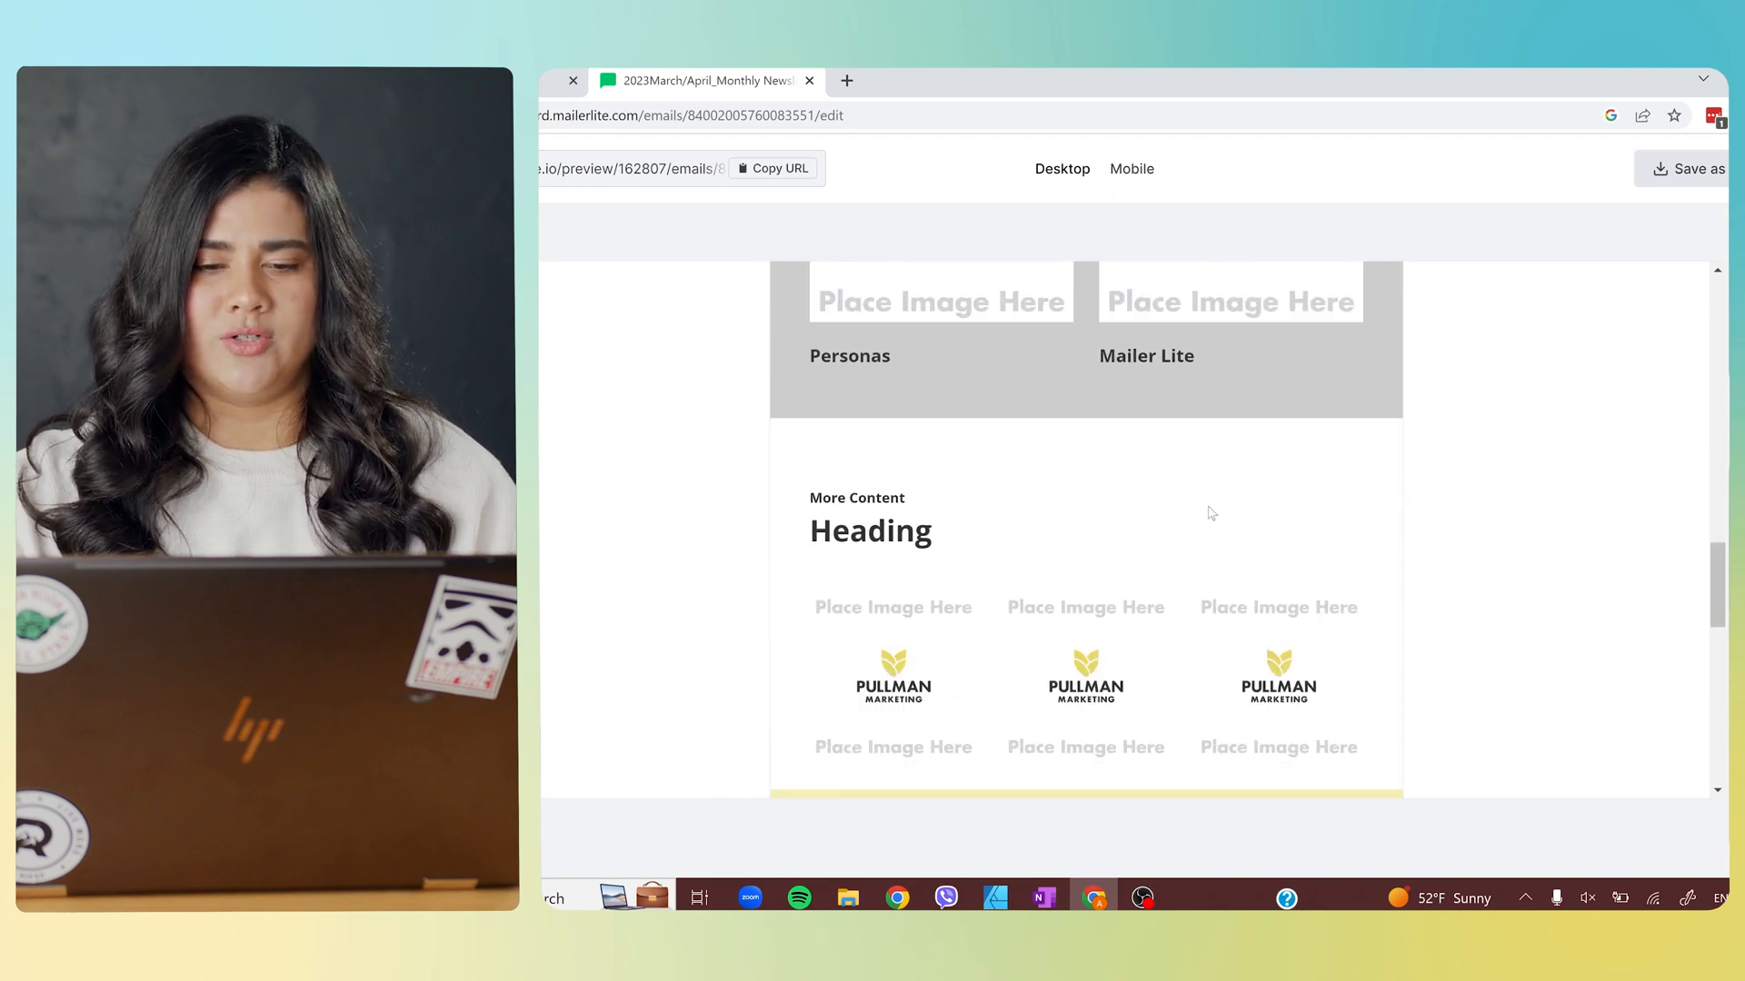
pyautogui.scroll(-4, 1211, 514)
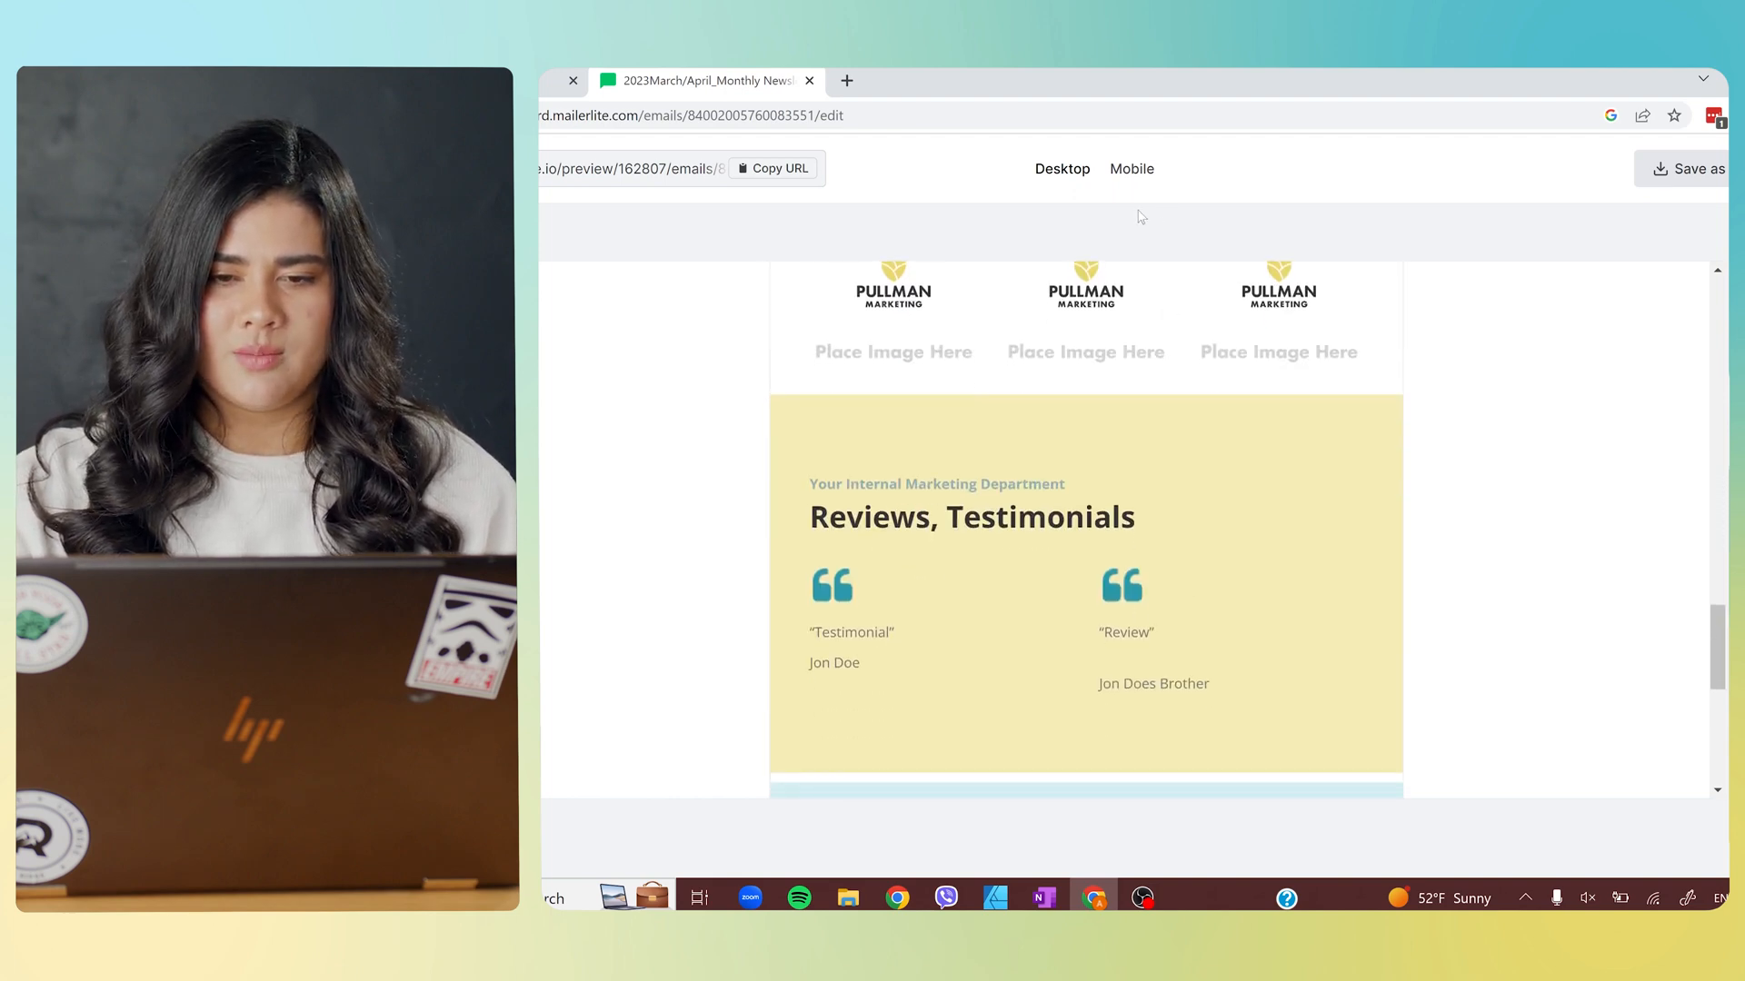
# Examine the newsletter's mobile preview, checking how the video, SEO article and YouTube blocks stack and how the headings wrap.
pyautogui.click(1131, 169)
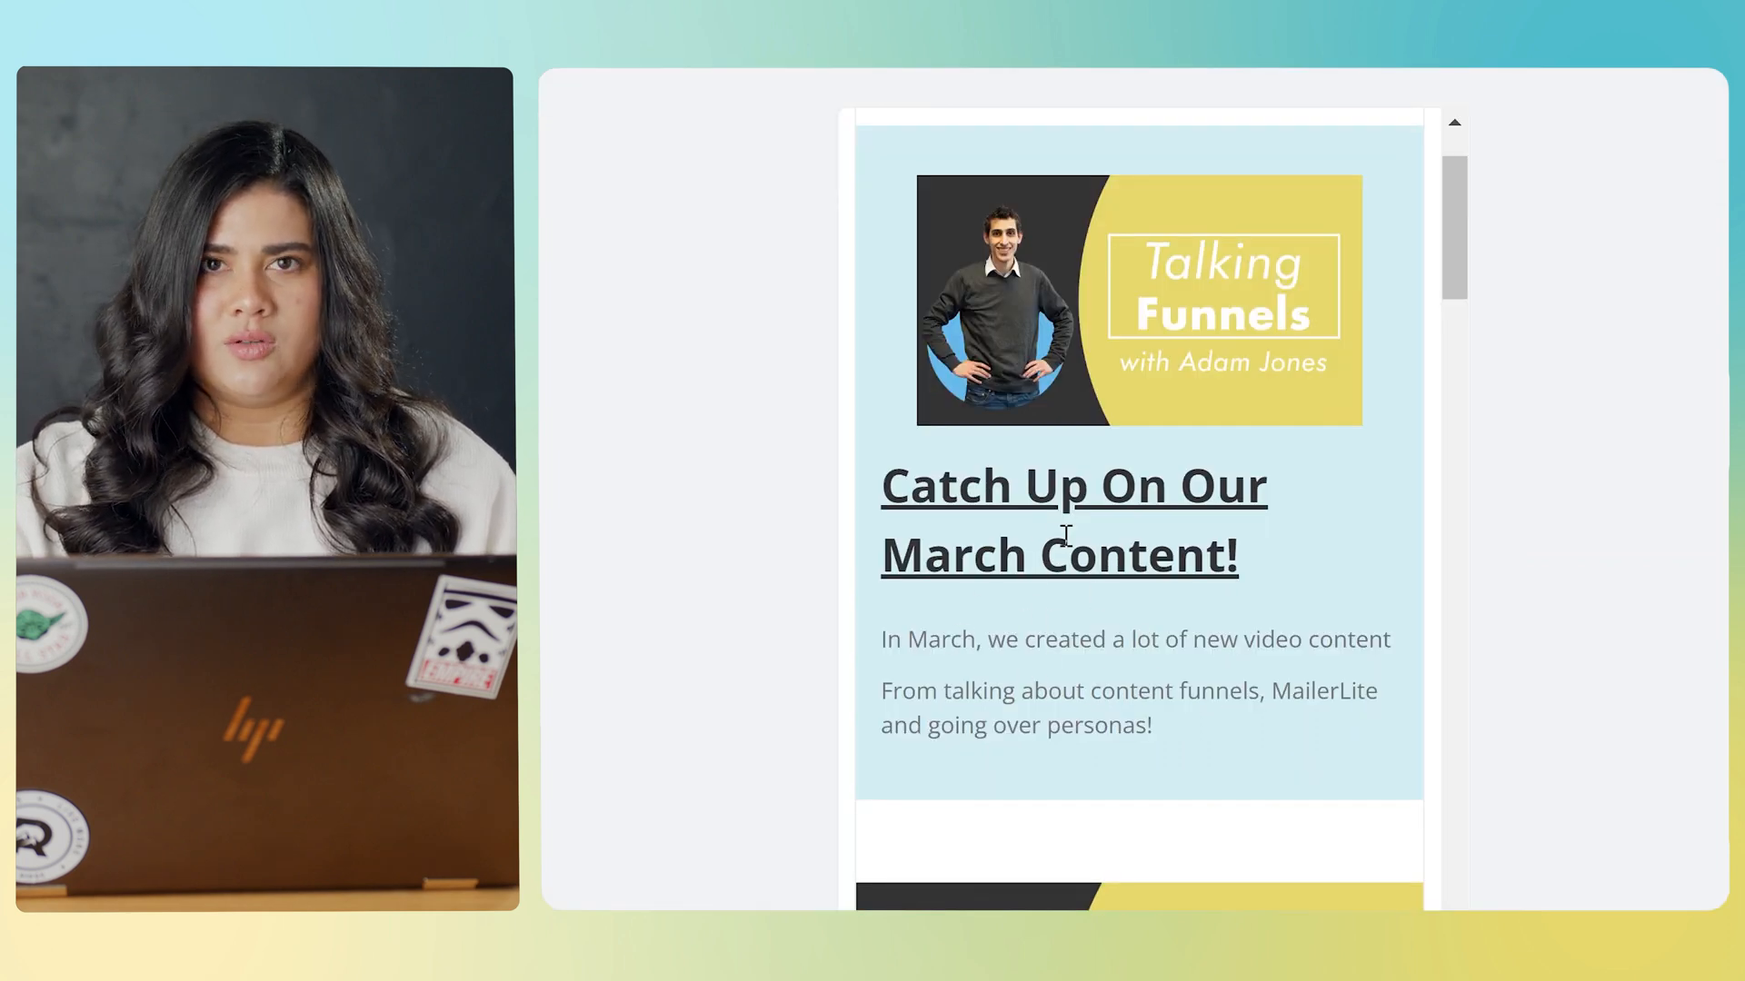
pyautogui.scroll(-5, 1004, 736)
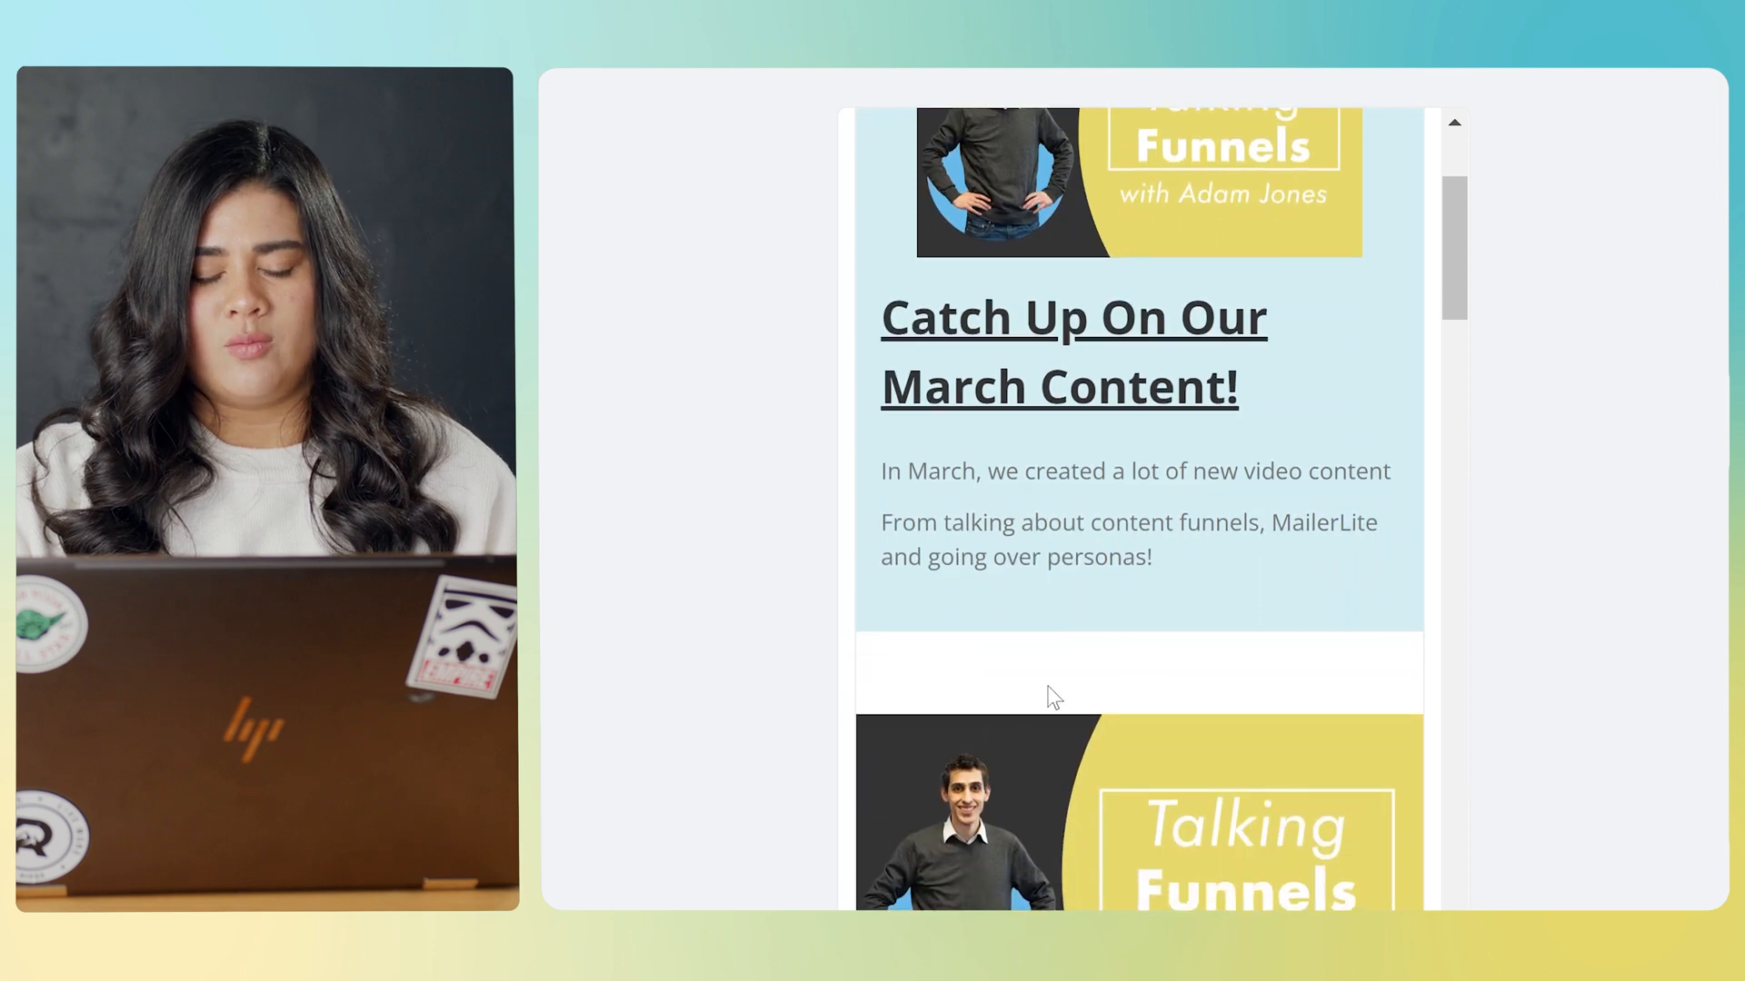
pyautogui.scroll(-2, 1090, 767)
pyautogui.scroll(4, 1141, 557)
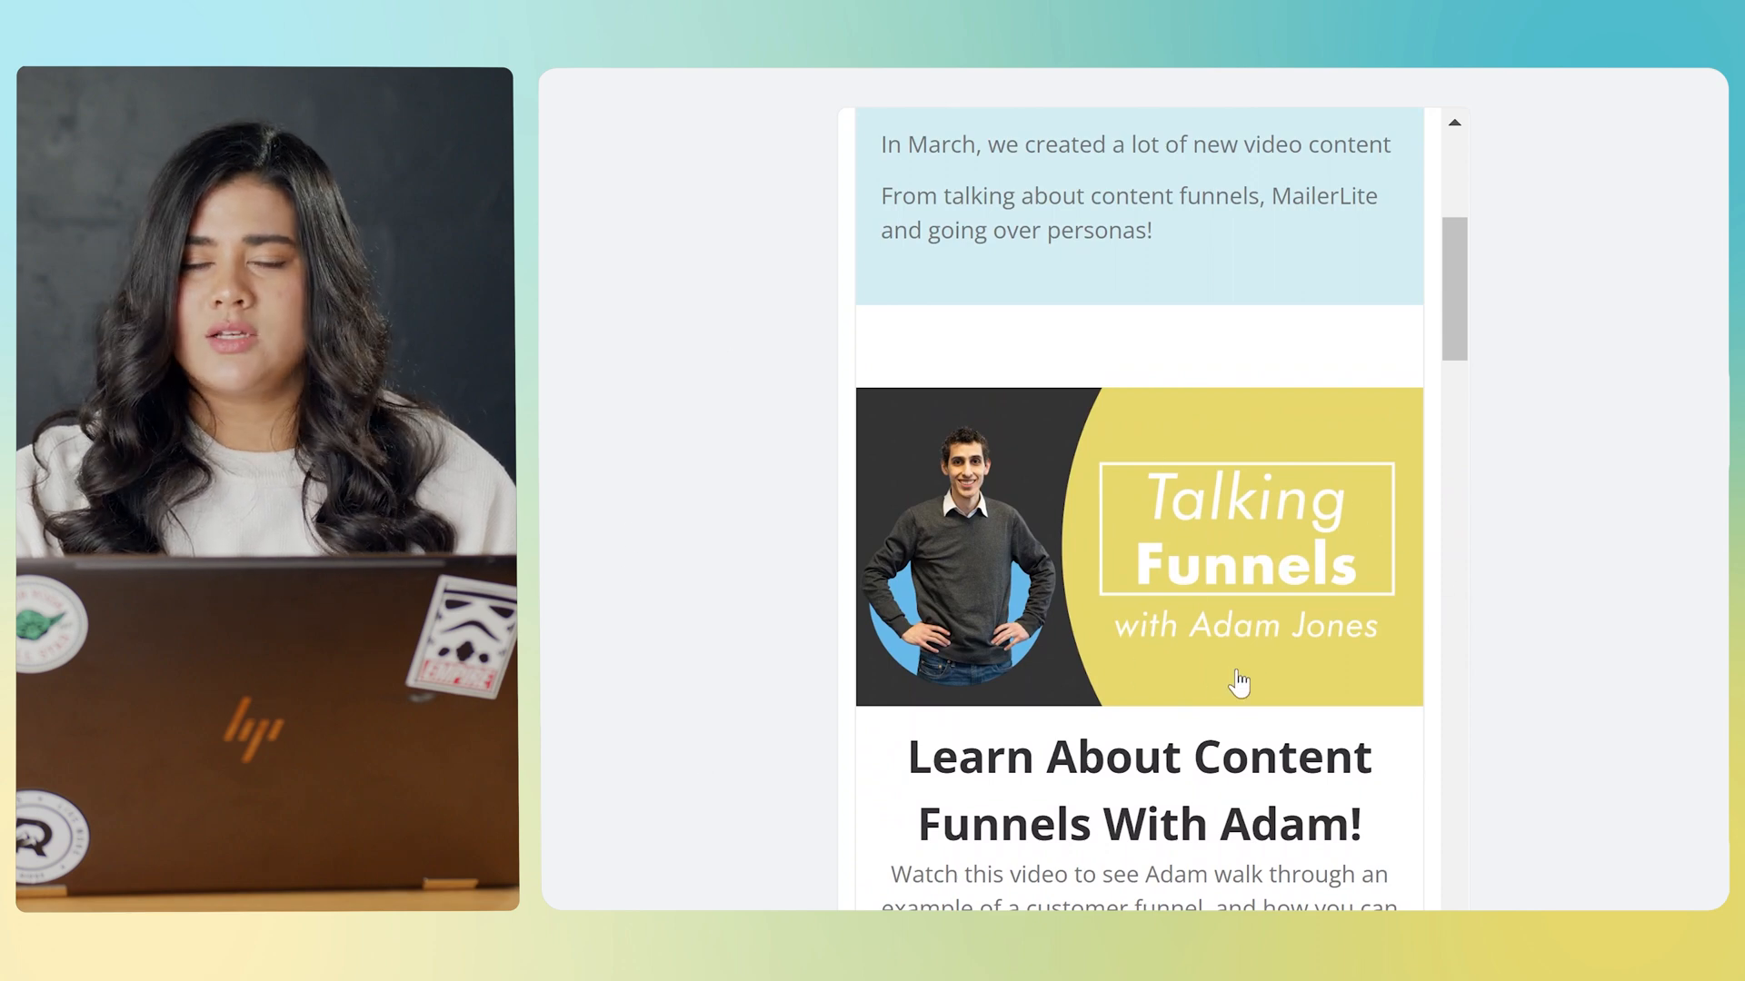
pyautogui.scroll(-3, 1476, 634)
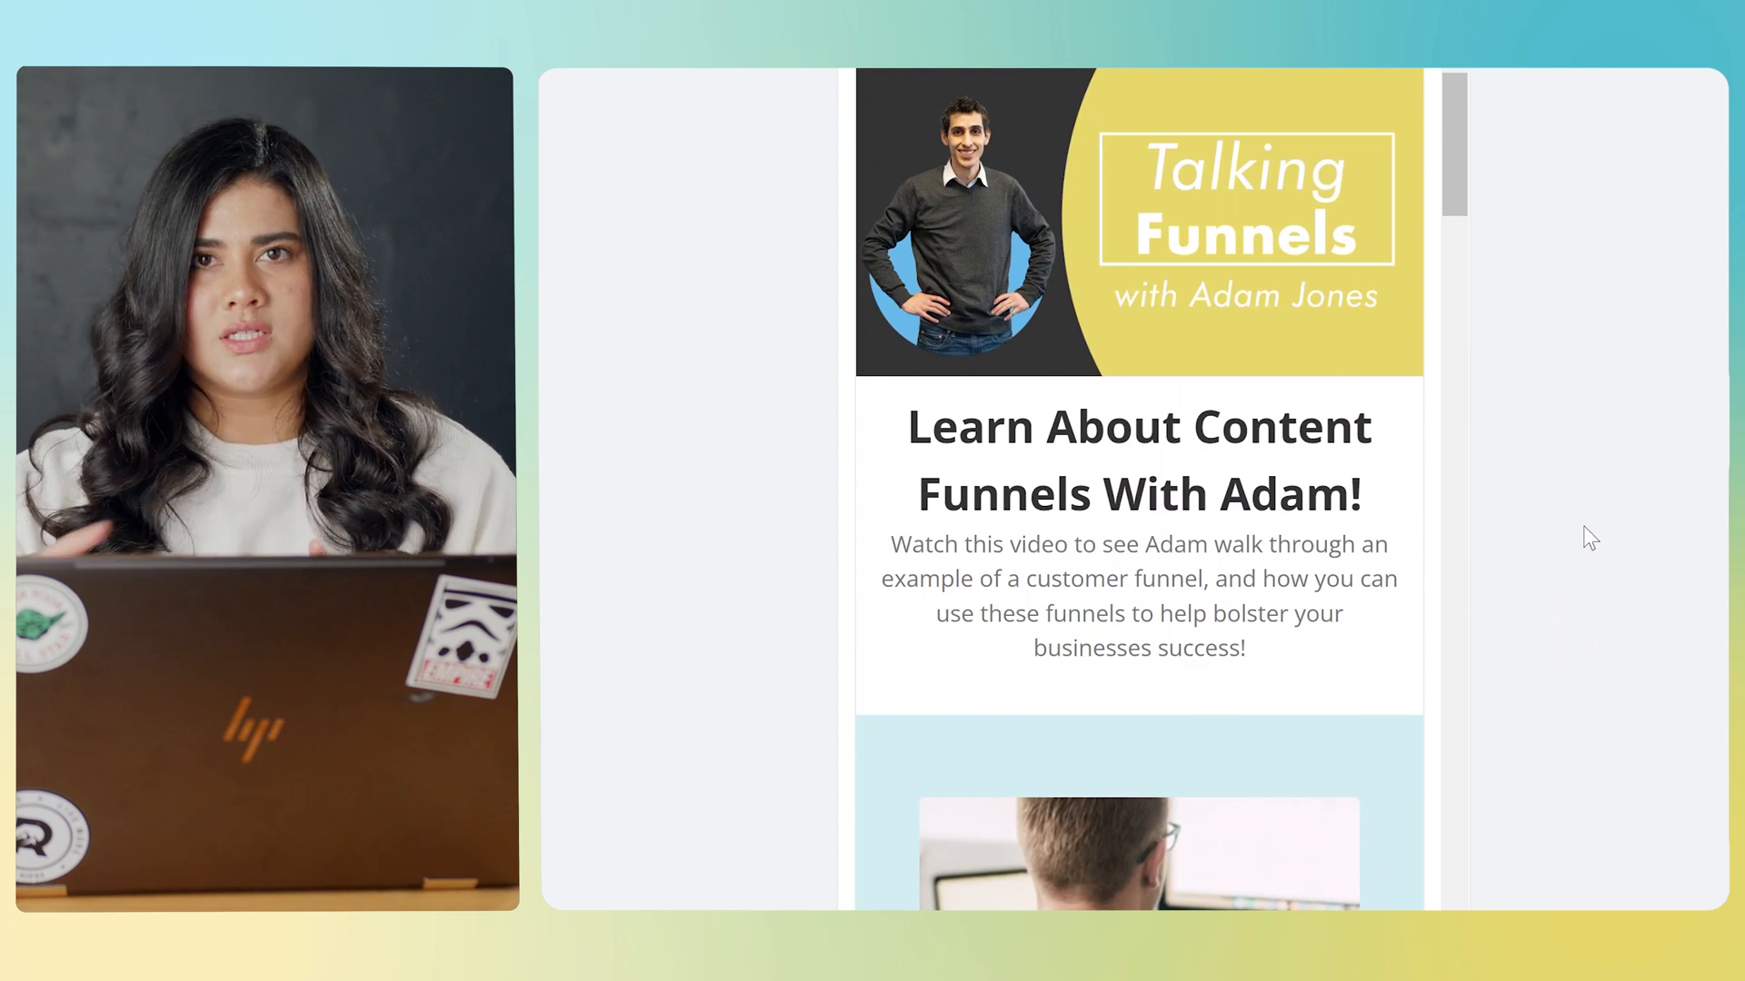
pyautogui.scroll(-5, 1285, 723)
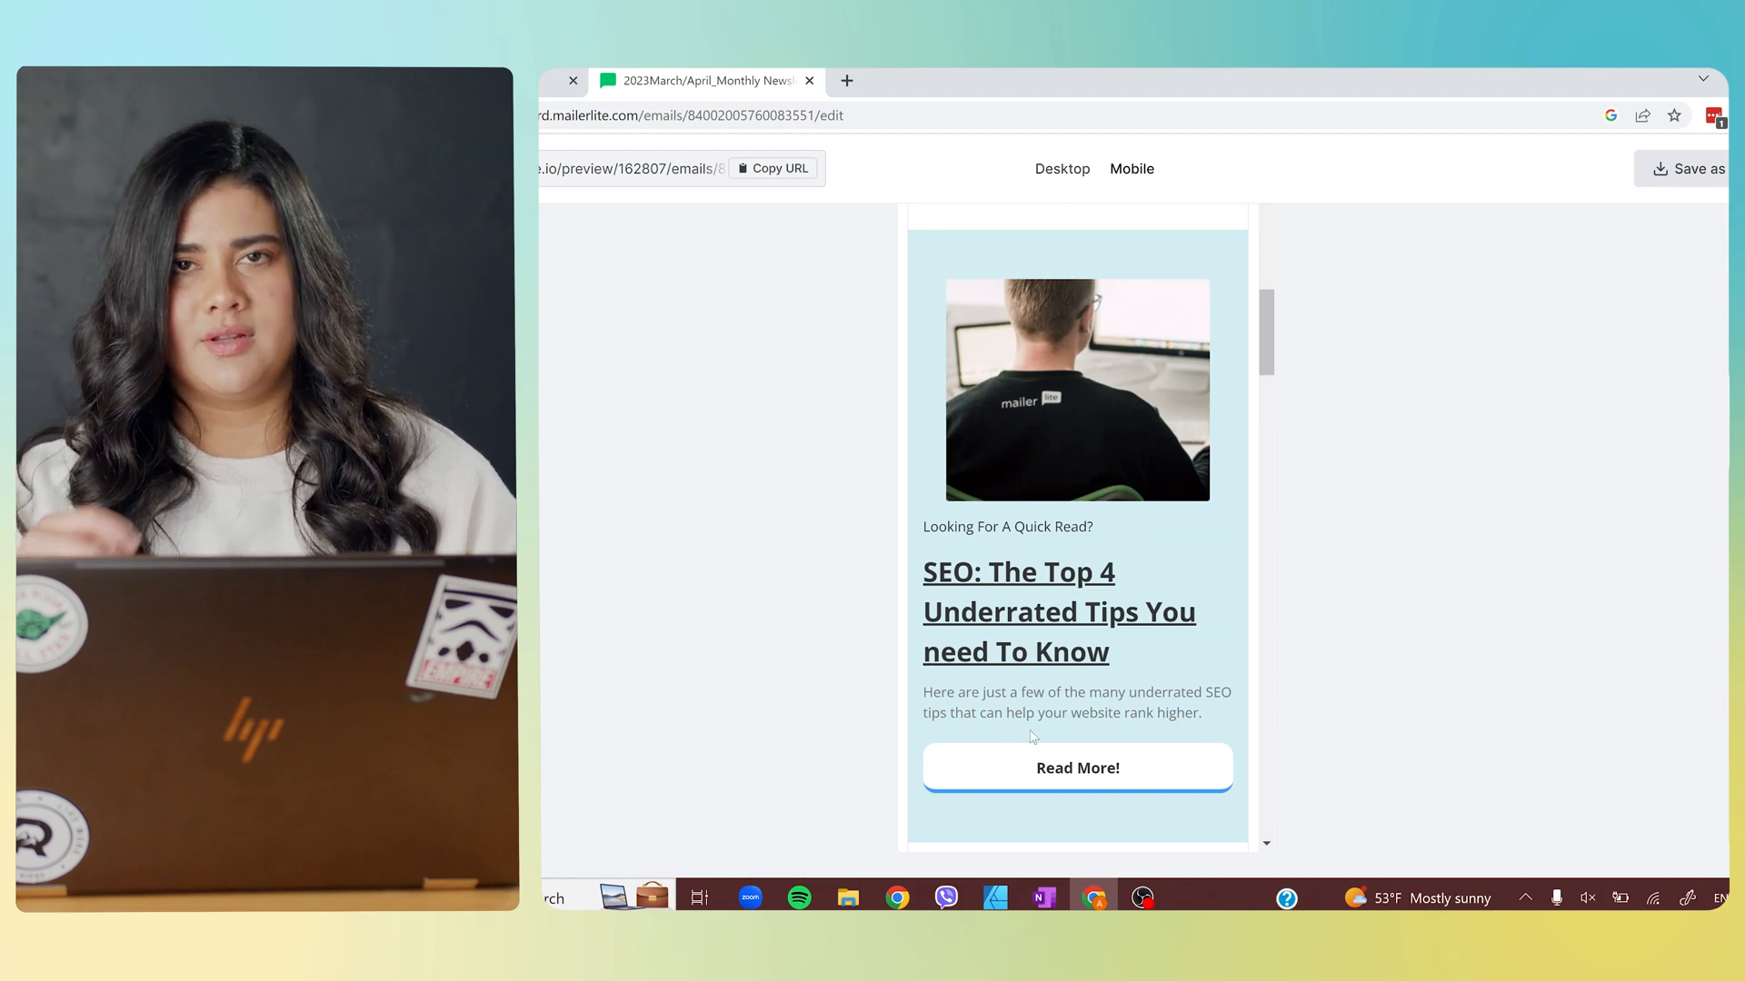
pyautogui.scroll(-2, 1027, 717)
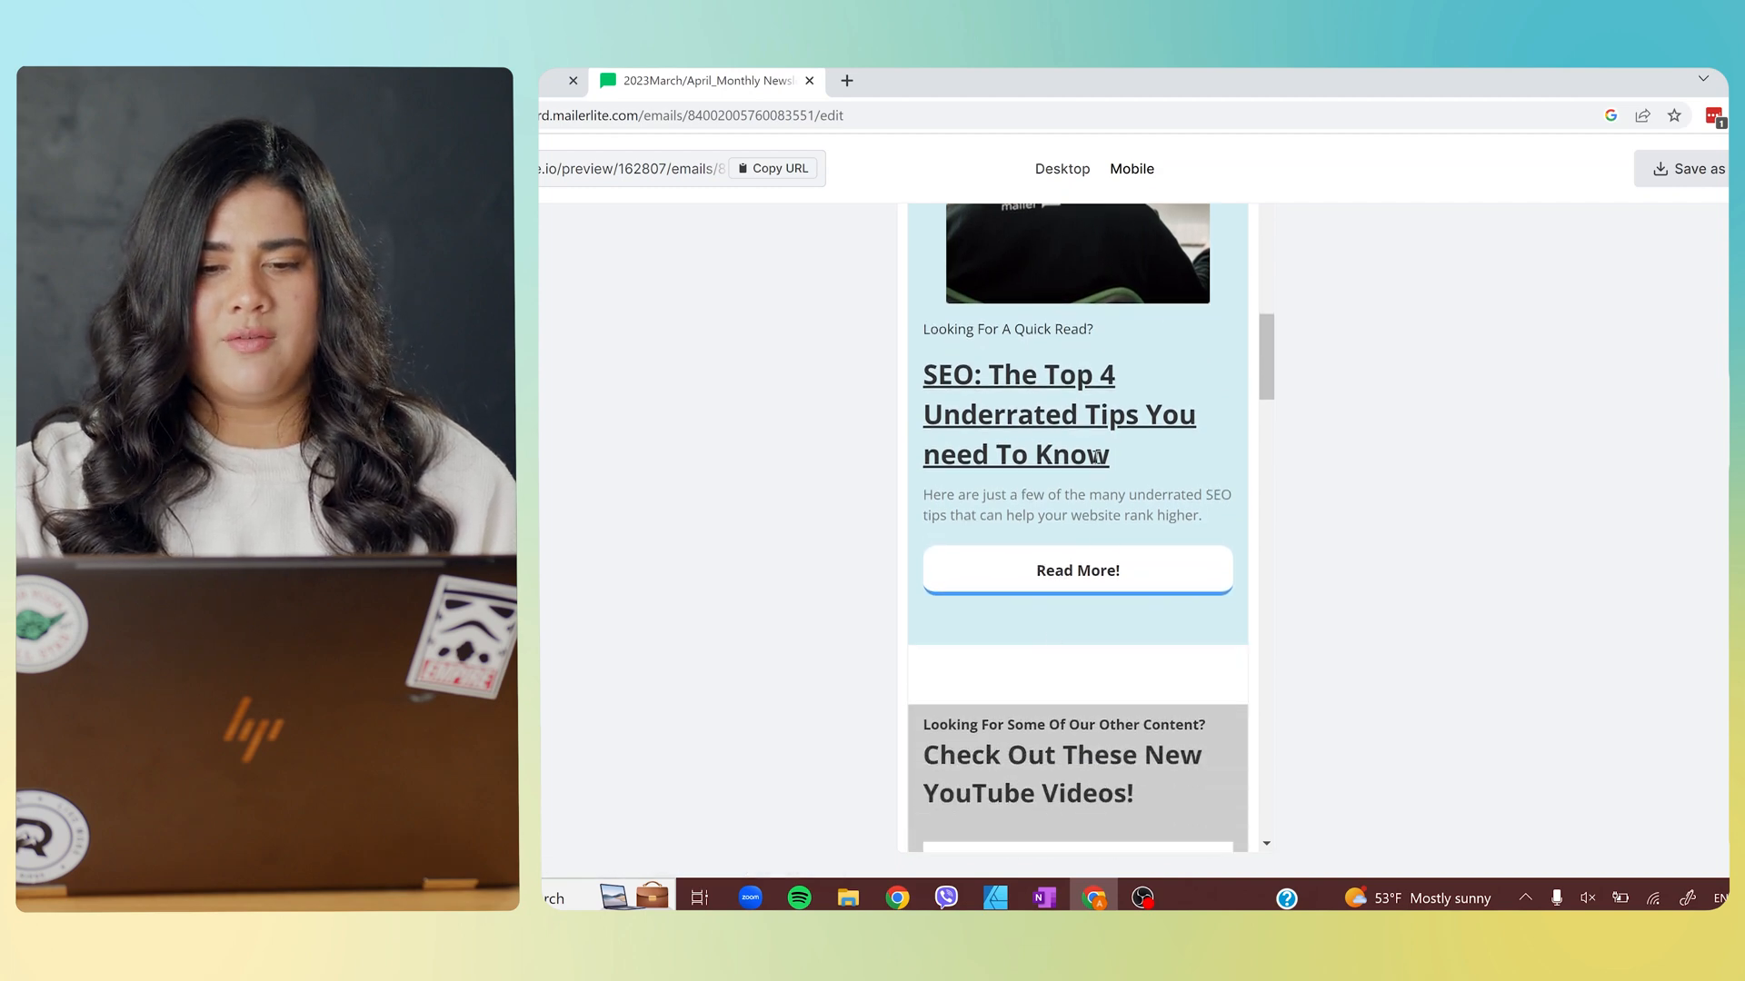
pyautogui.moveTo(1045, 443); pyautogui.dragTo(925, 354)
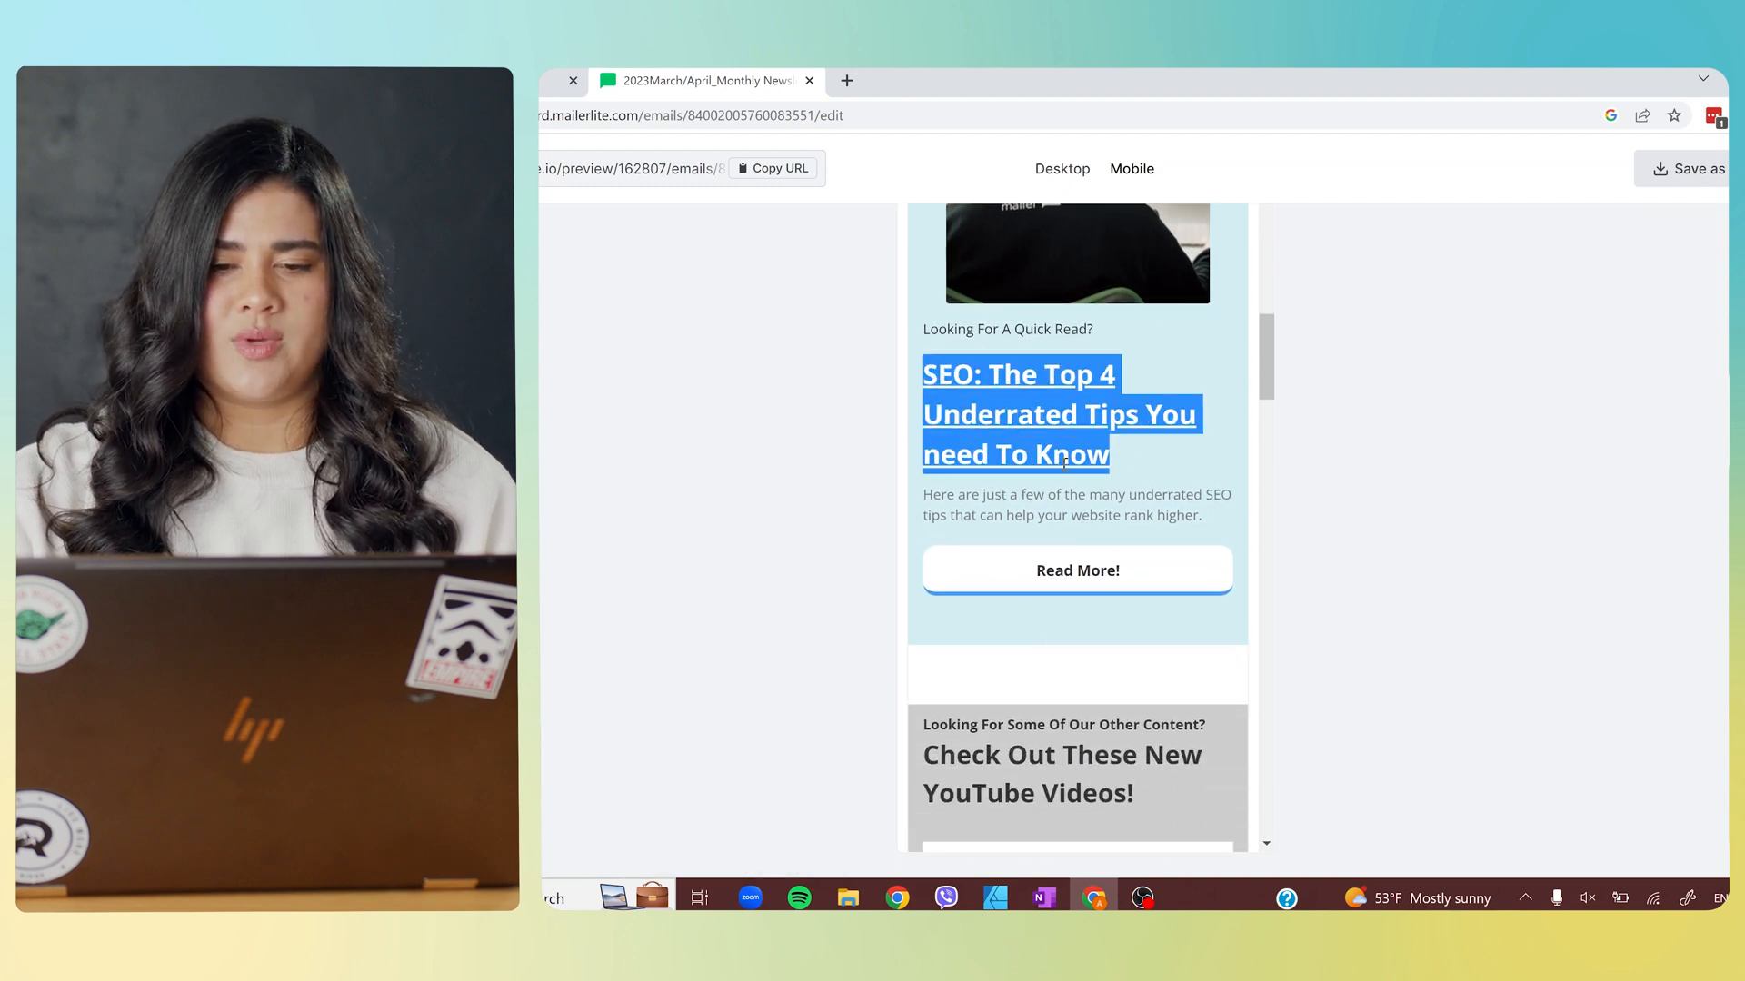
pyautogui.click(1122, 471)
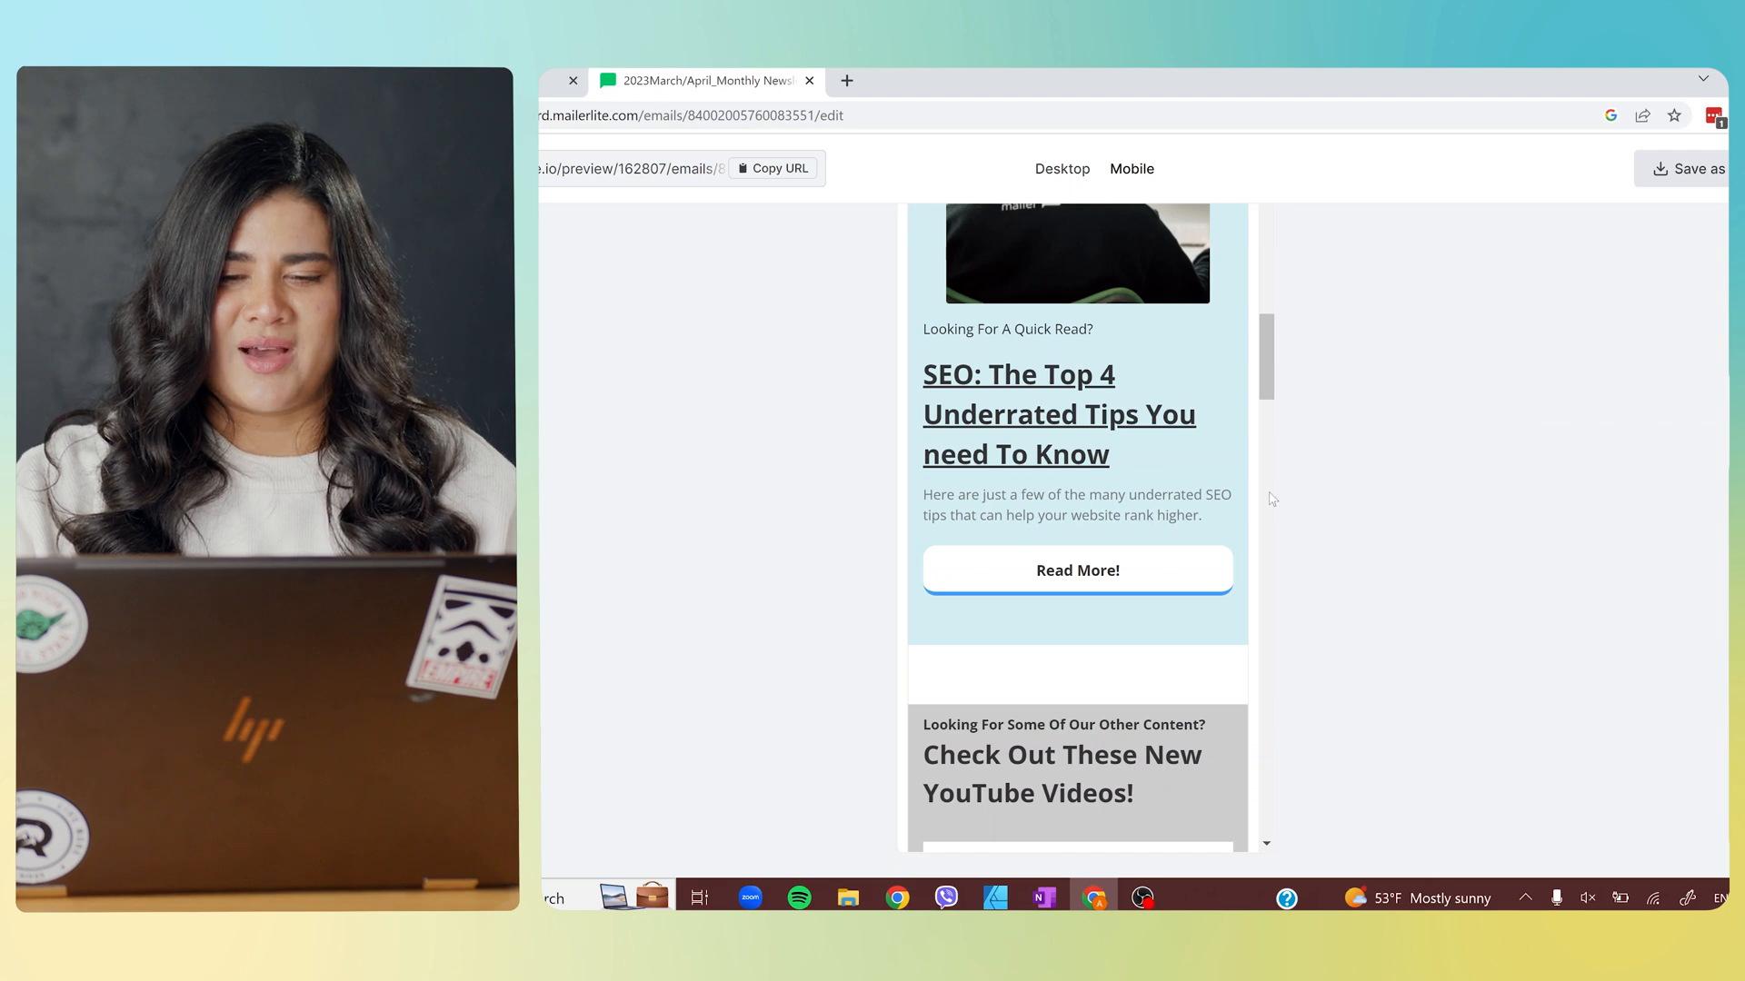
pyautogui.scroll(-2, 1181, 406)
pyautogui.scroll(-2, 1181, 409)
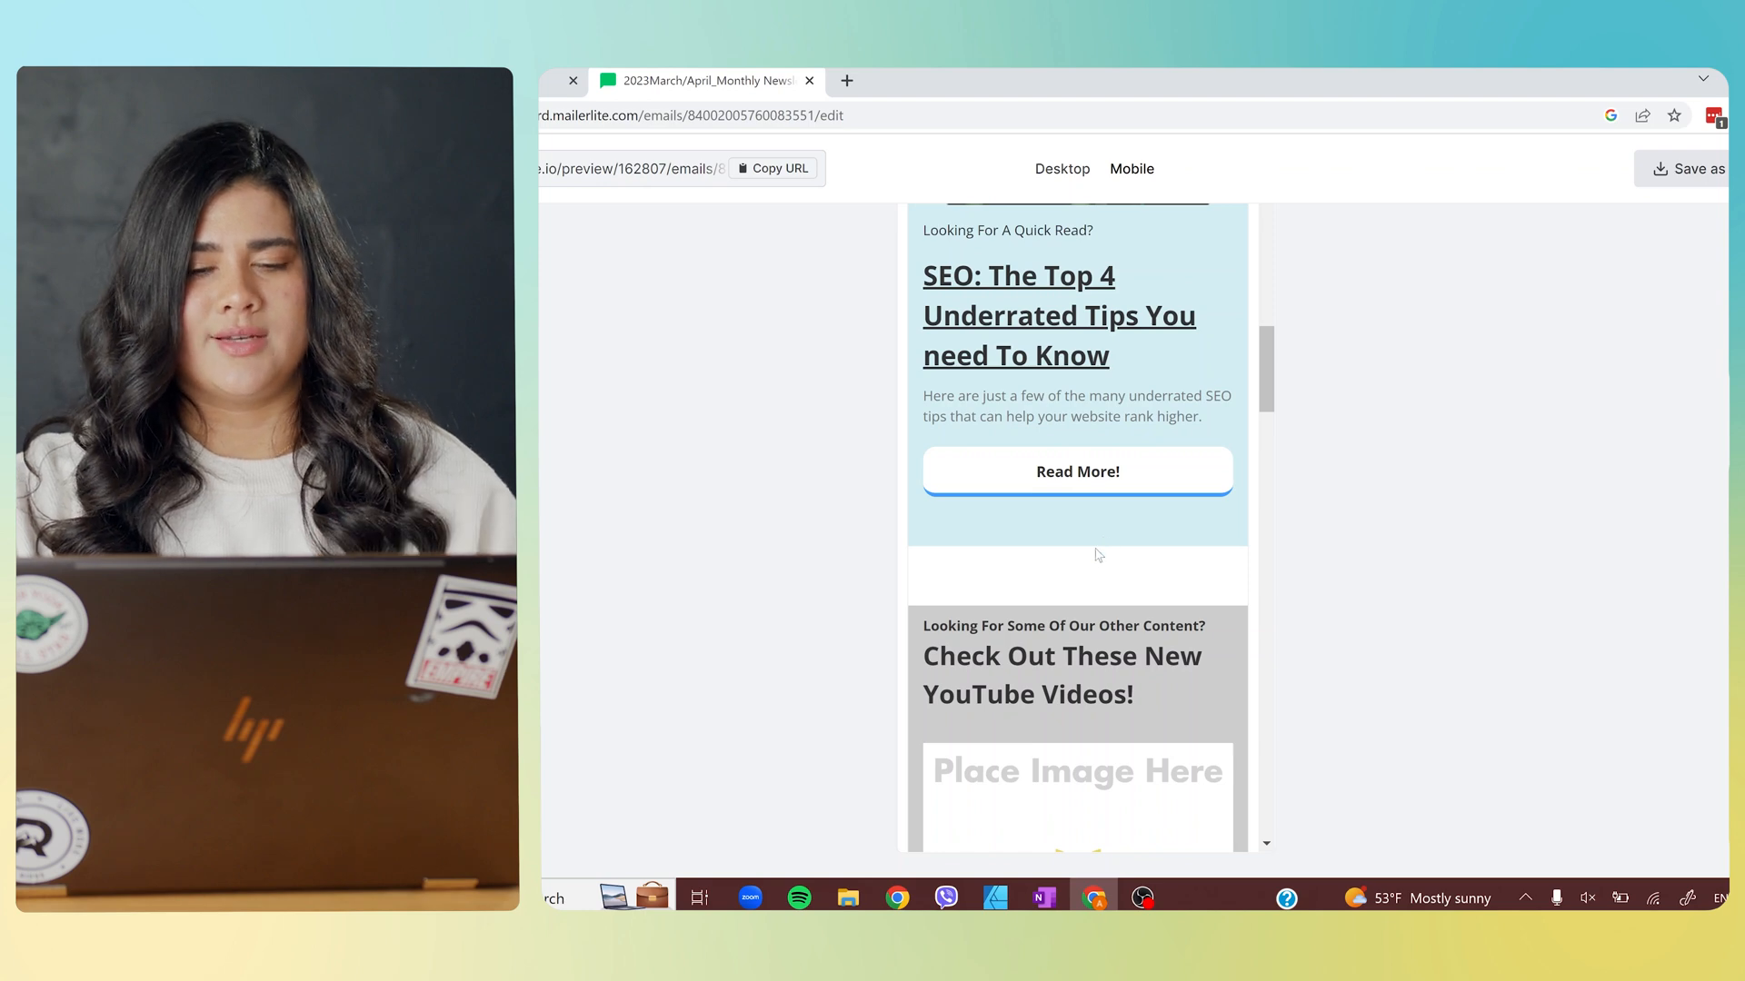
pyautogui.scroll(-2, 1116, 545)
pyautogui.scroll(-1, 1123, 529)
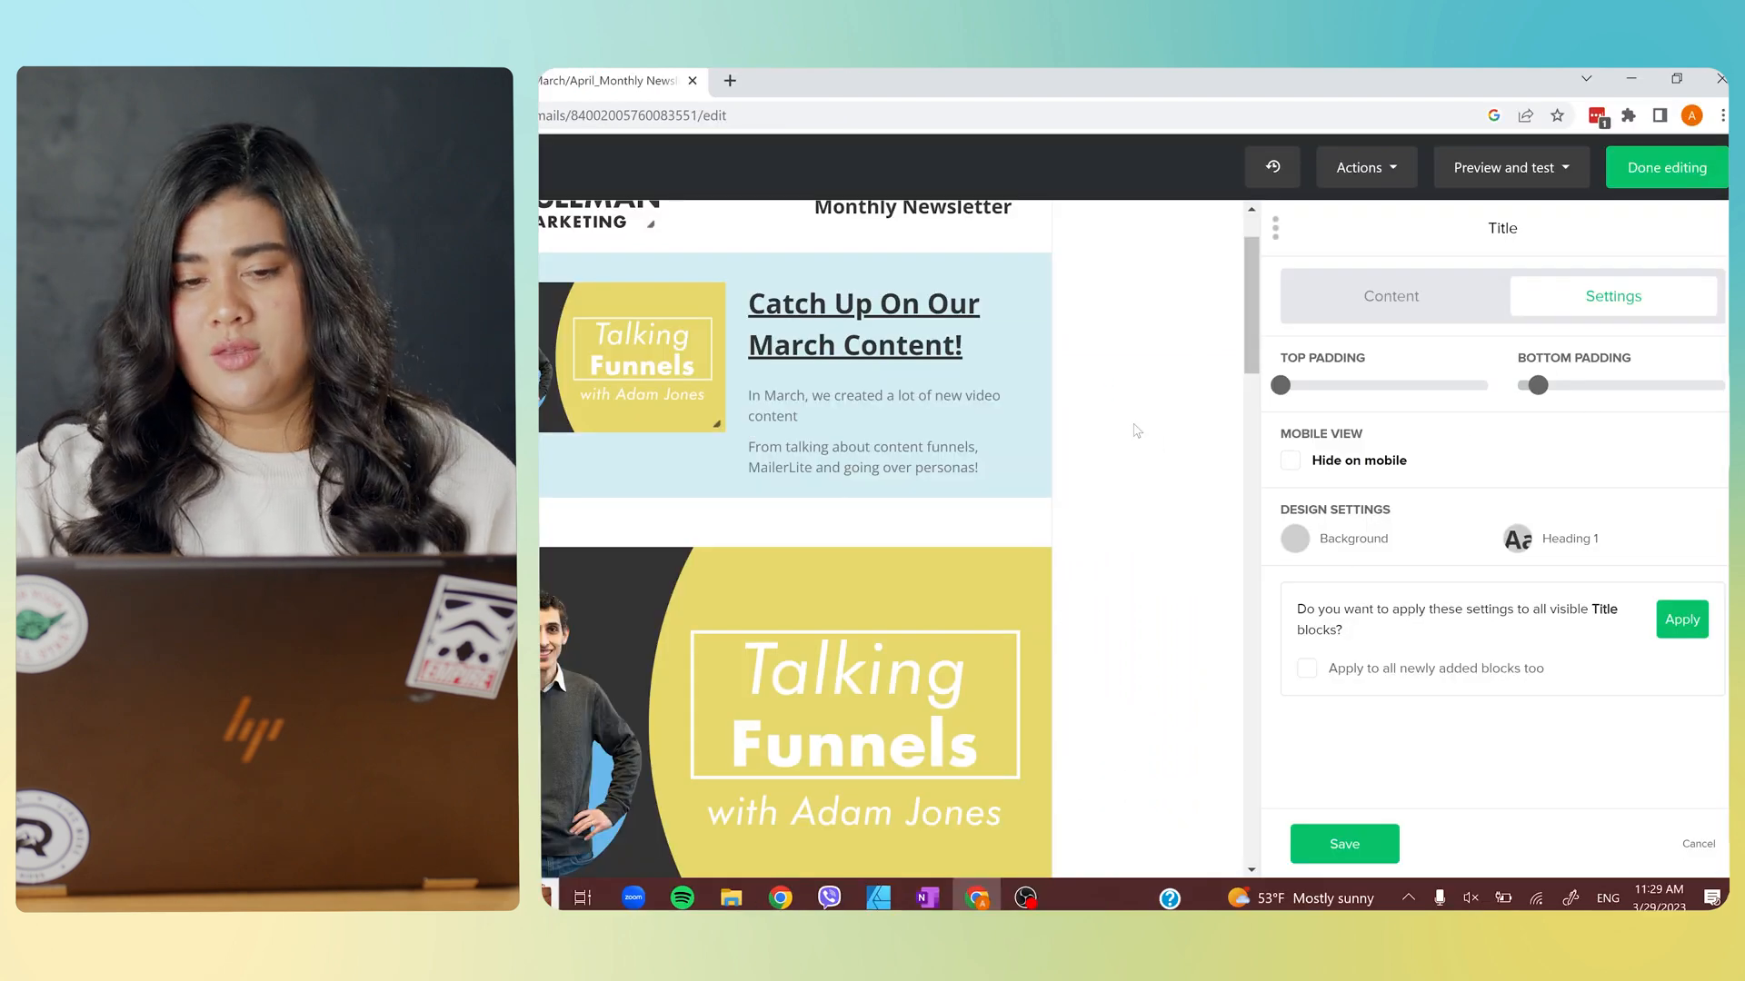
# Set the three-image products block below "Heading" to be hidden on mobile.
pyautogui.scroll(-4, 1002, 537)
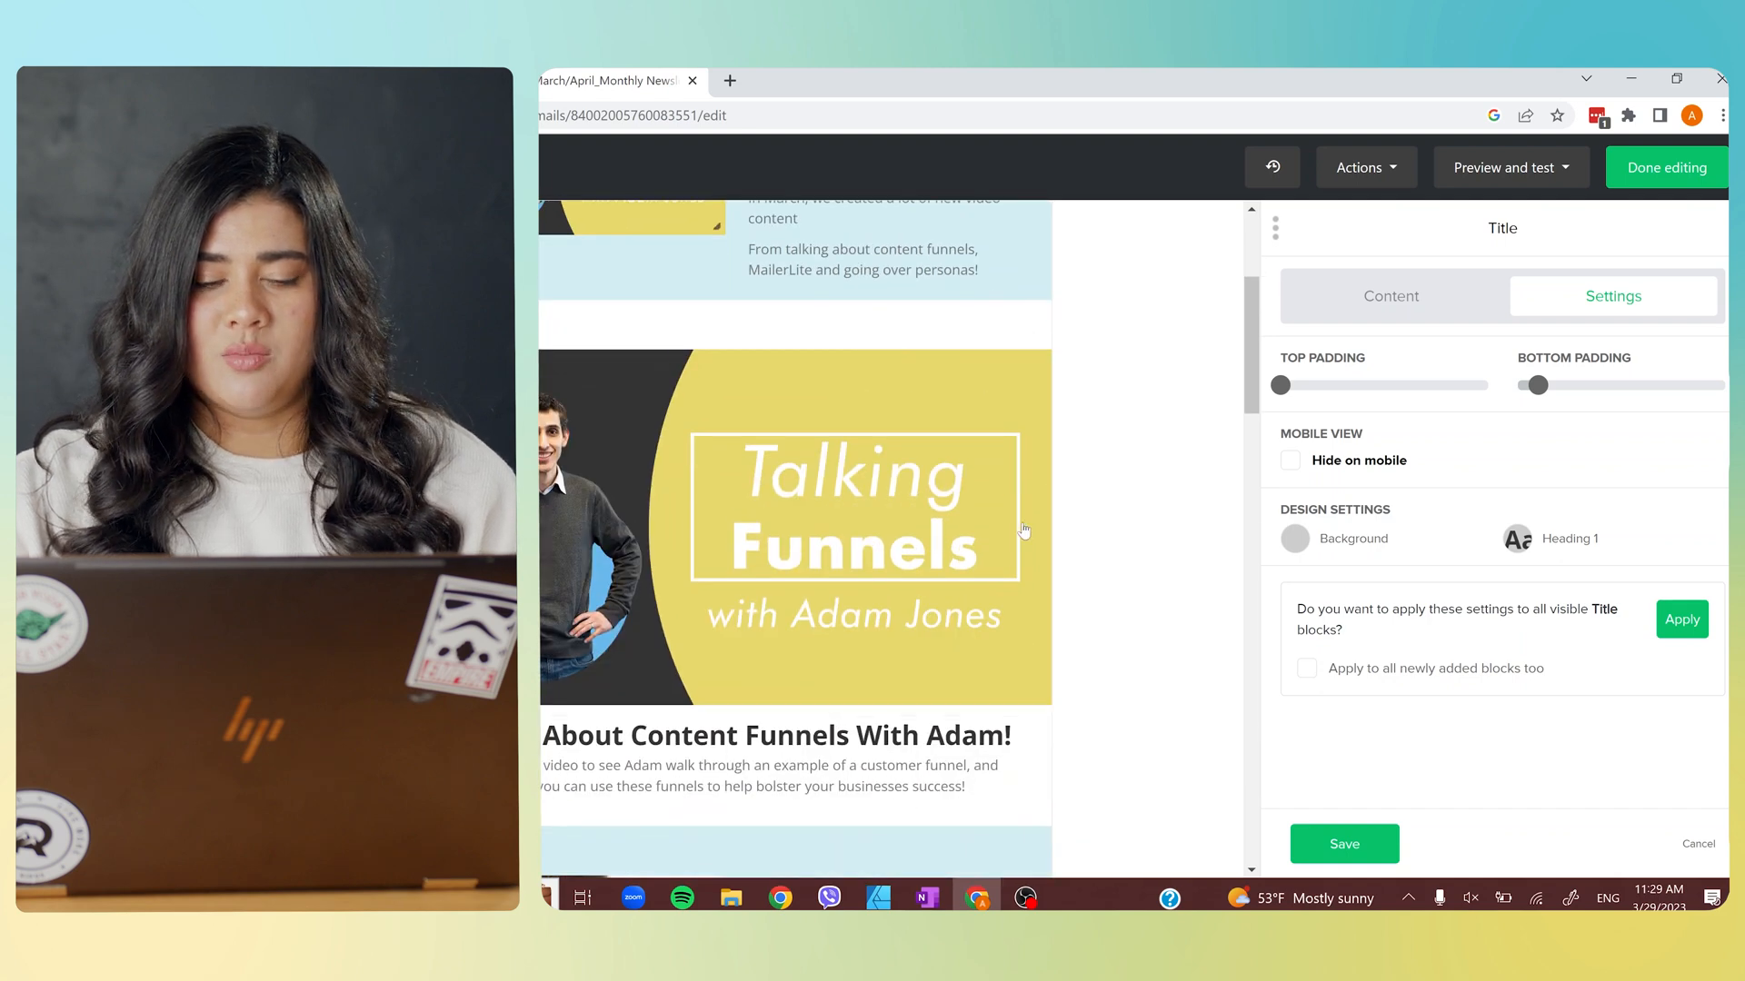
pyautogui.scroll(-14, 1002, 537)
pyautogui.scroll(-10, 873, 692)
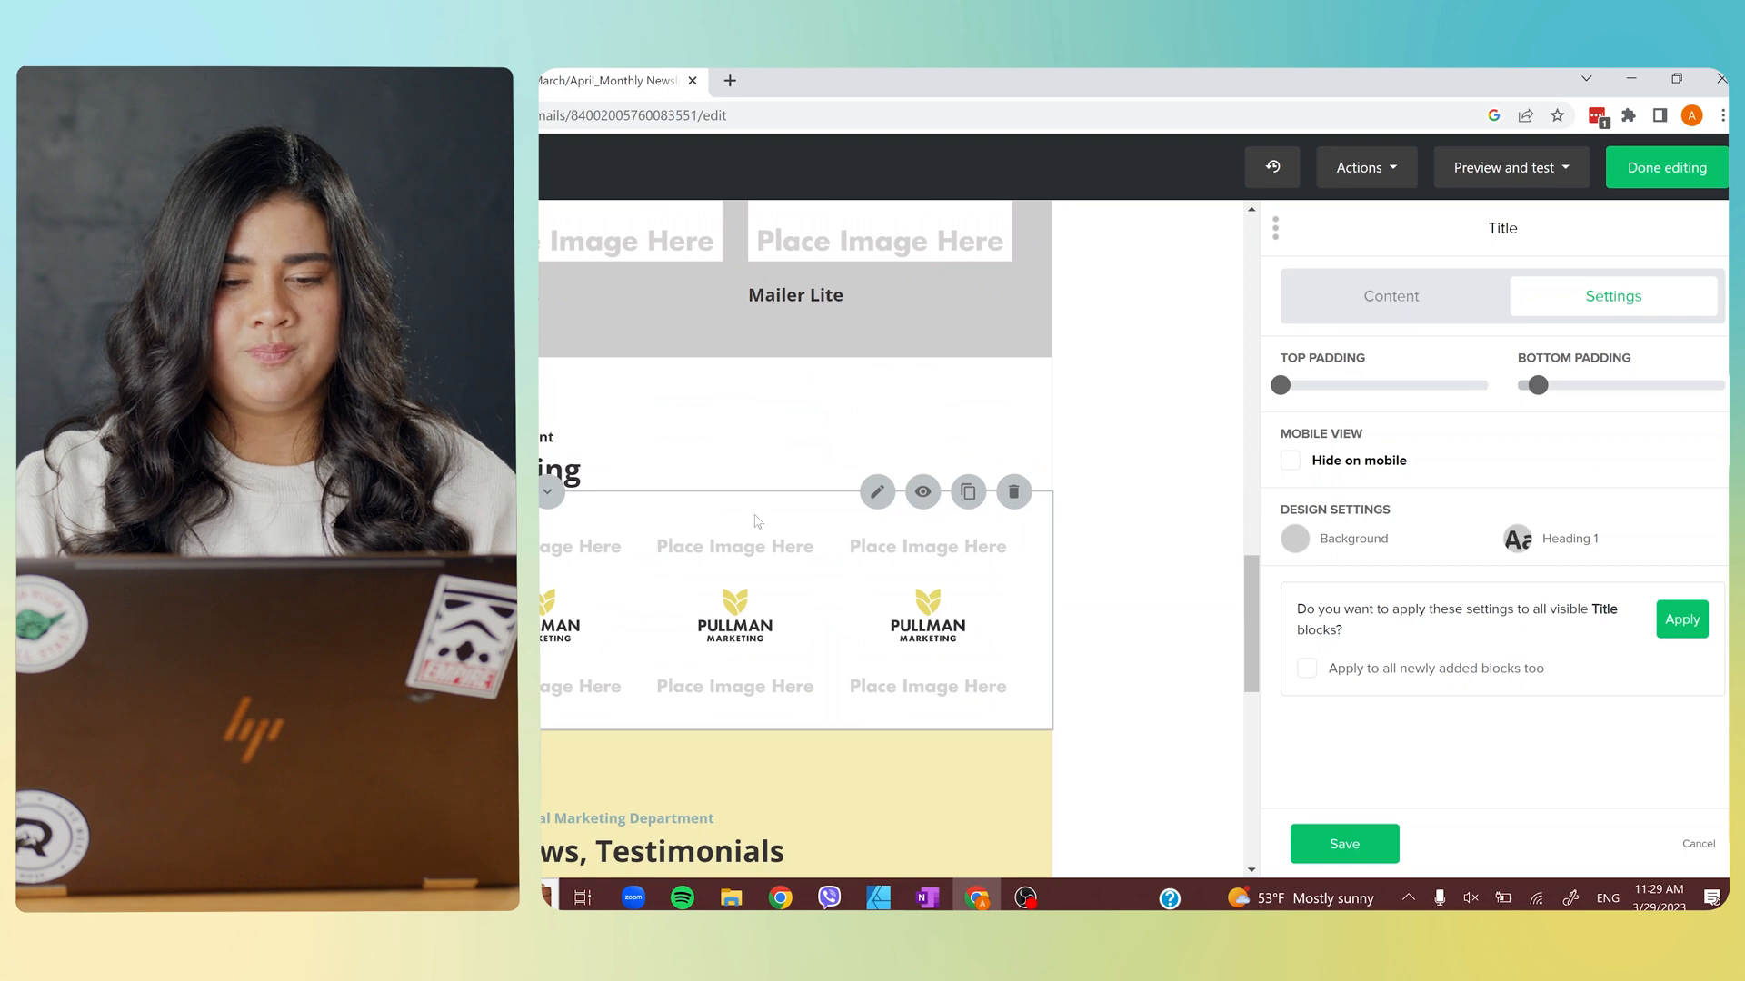
pyautogui.click(584, 654)
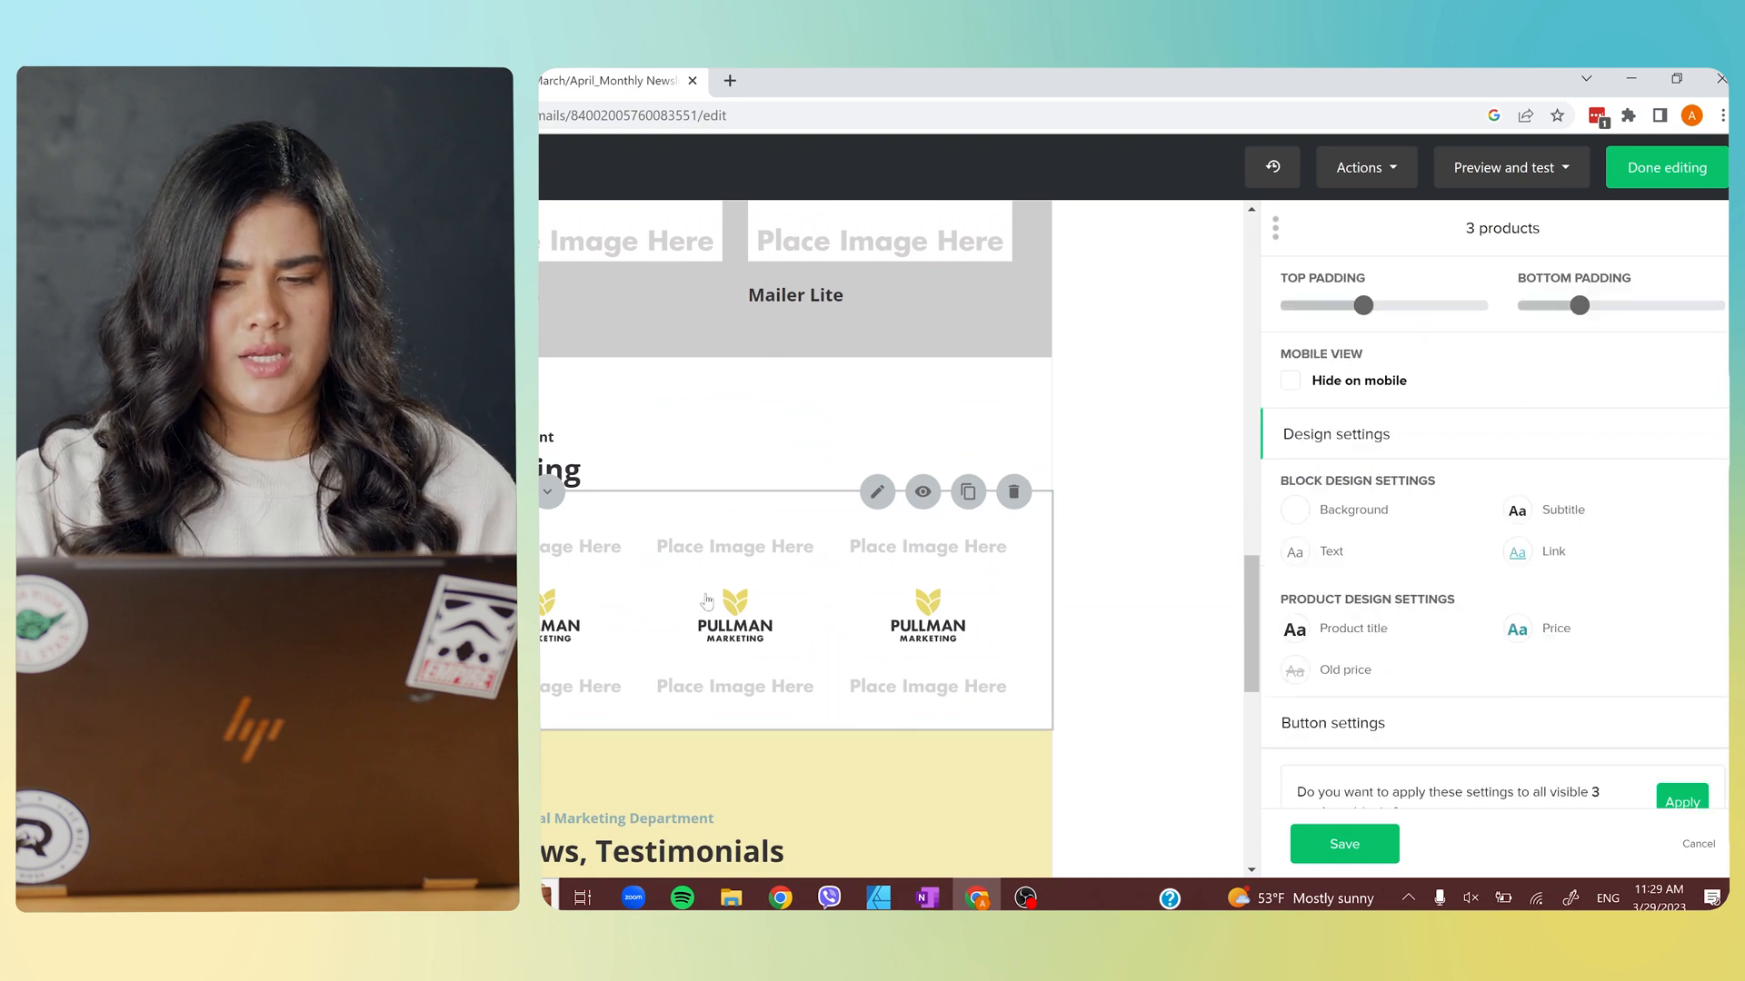
pyautogui.click(1291, 381)
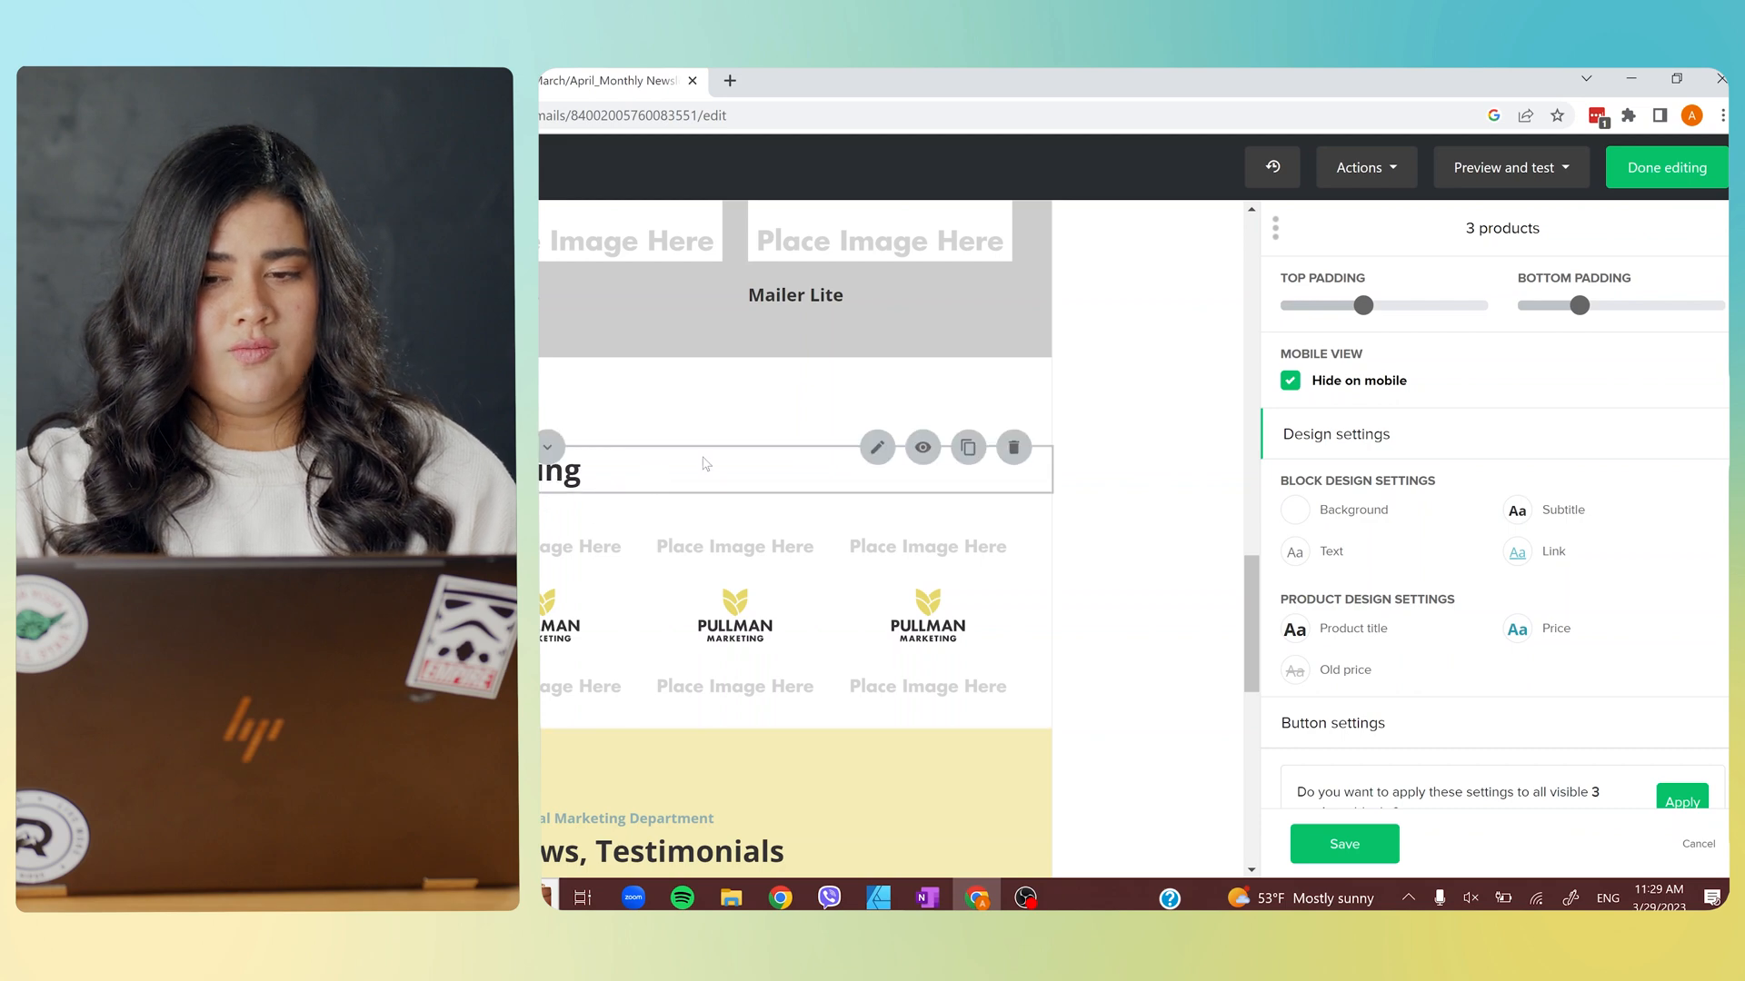
# Hide the "Heading" title block and the "More Content" subtitle block on mobile, and save the block settings.
pyautogui.click(705, 465)
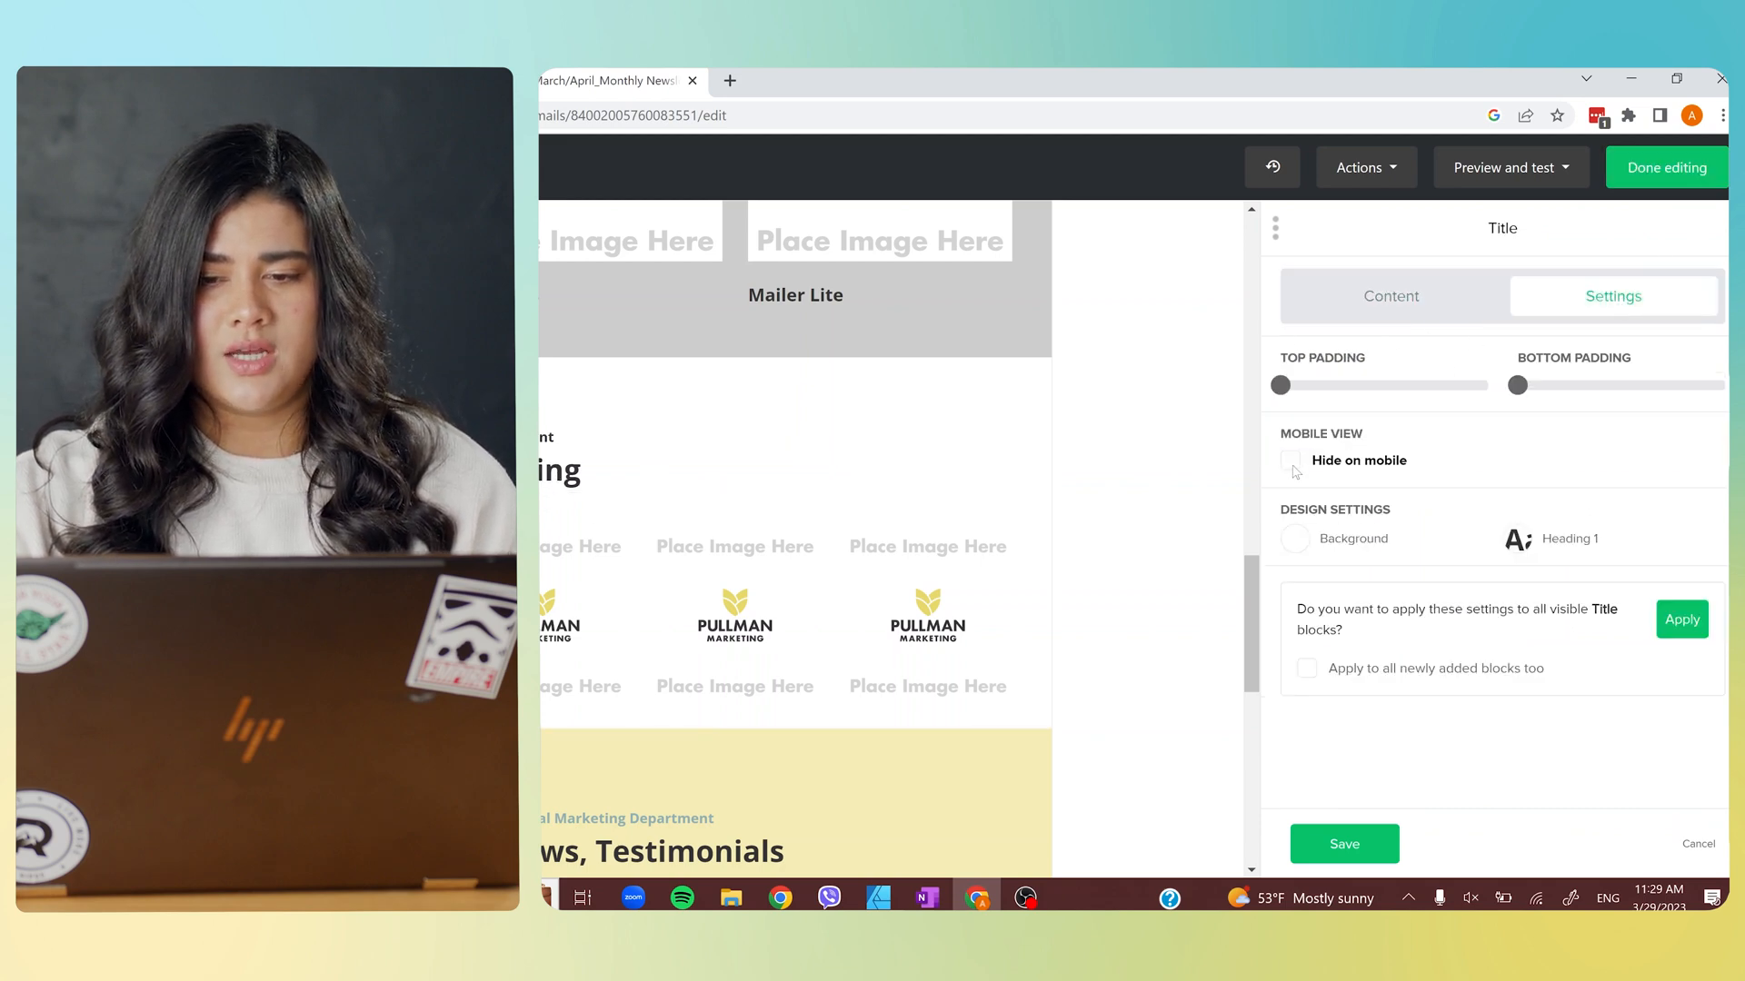
pyautogui.click(689, 428)
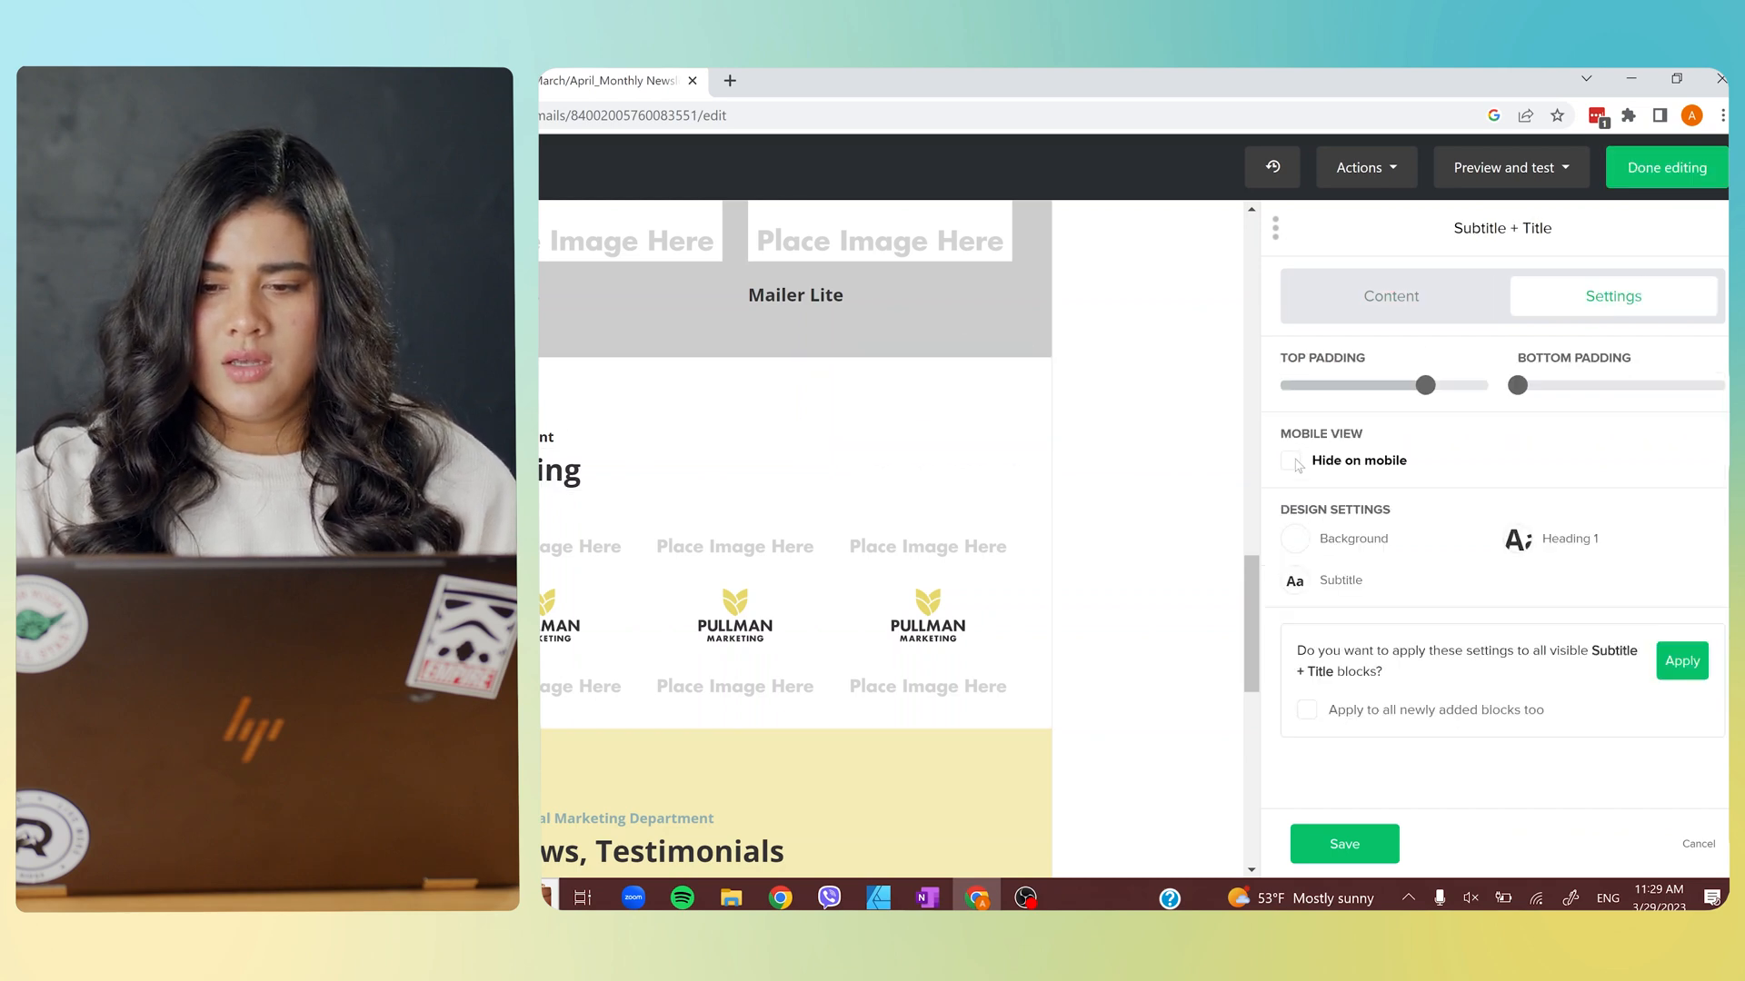
pyautogui.click(1350, 857)
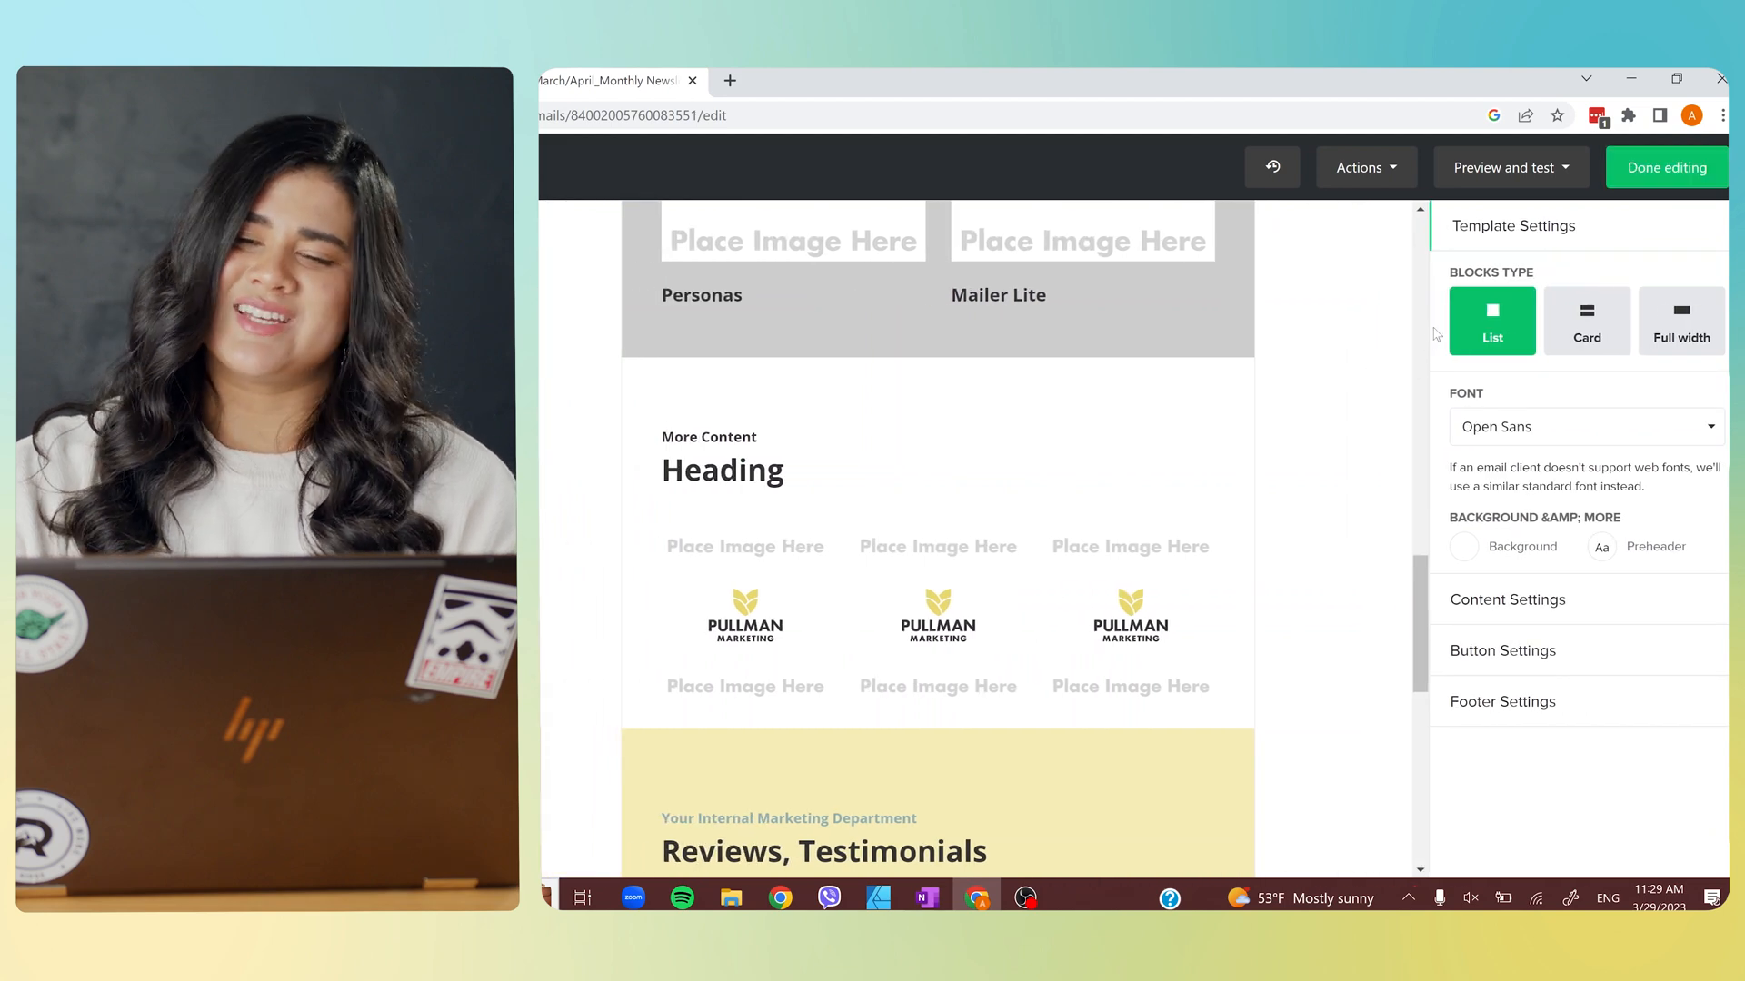
# Examine the mobile preview from the header down to the testimonials, checking whether the blocks set to hide on mobile are left out.
pyautogui.click(1465, 165)
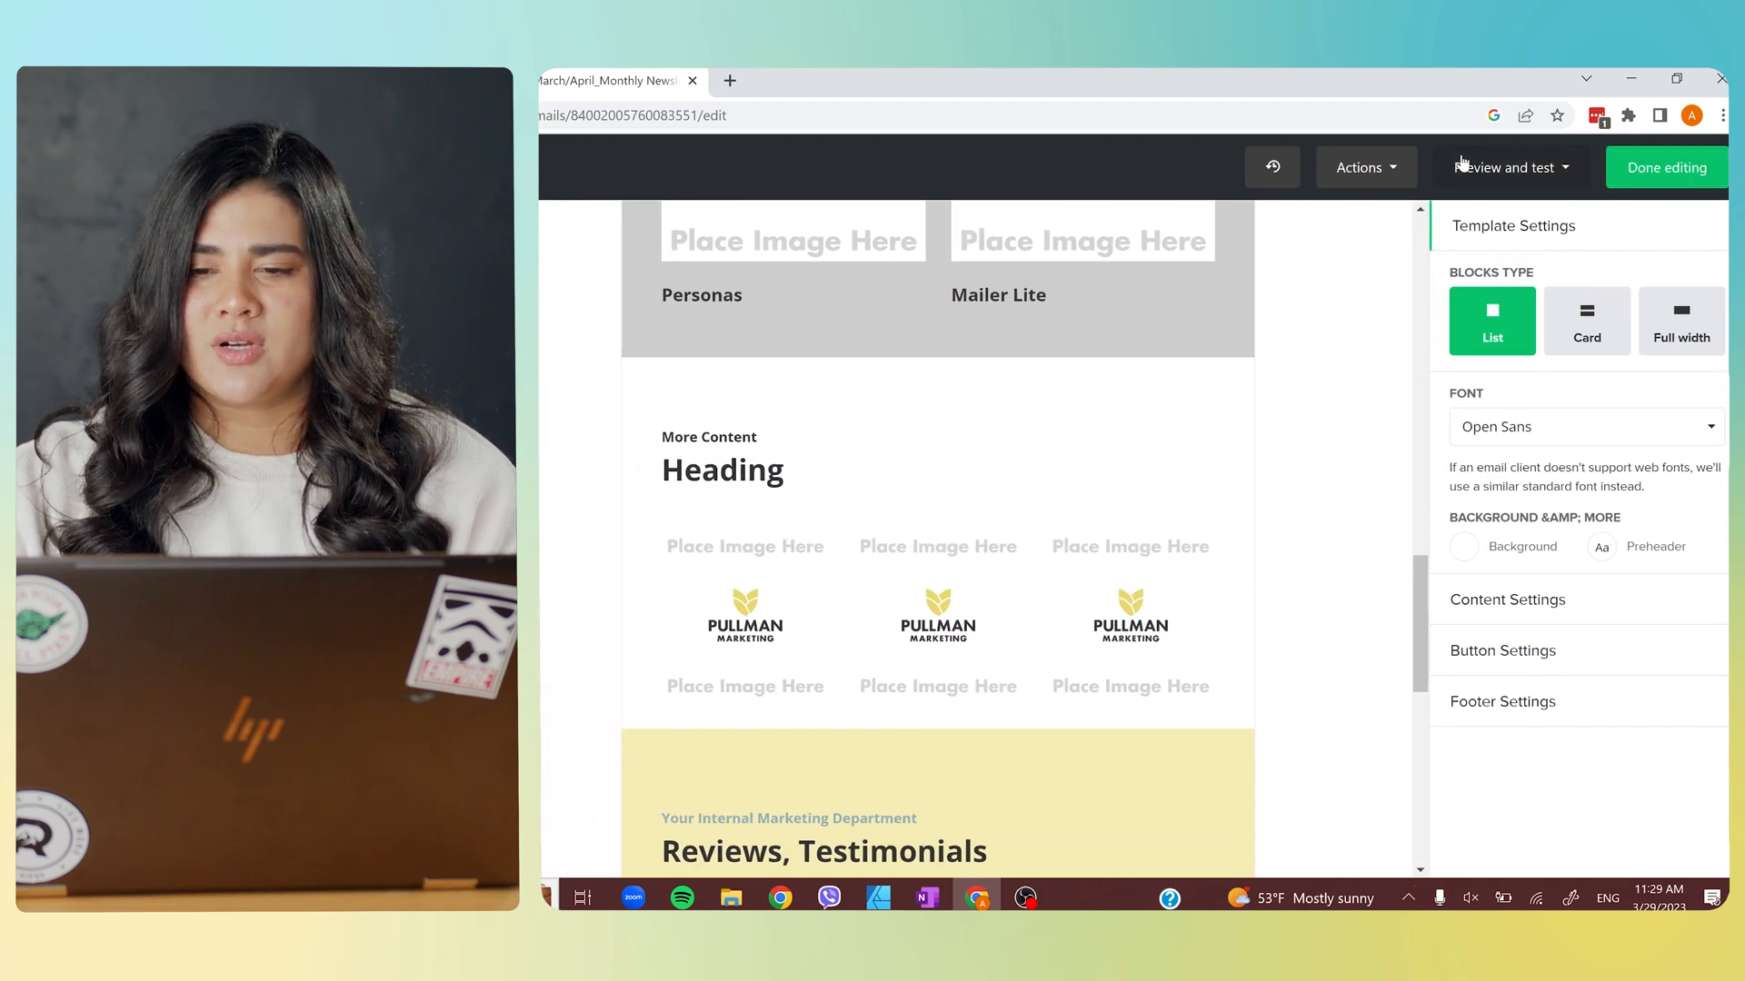
pyautogui.click(1504, 216)
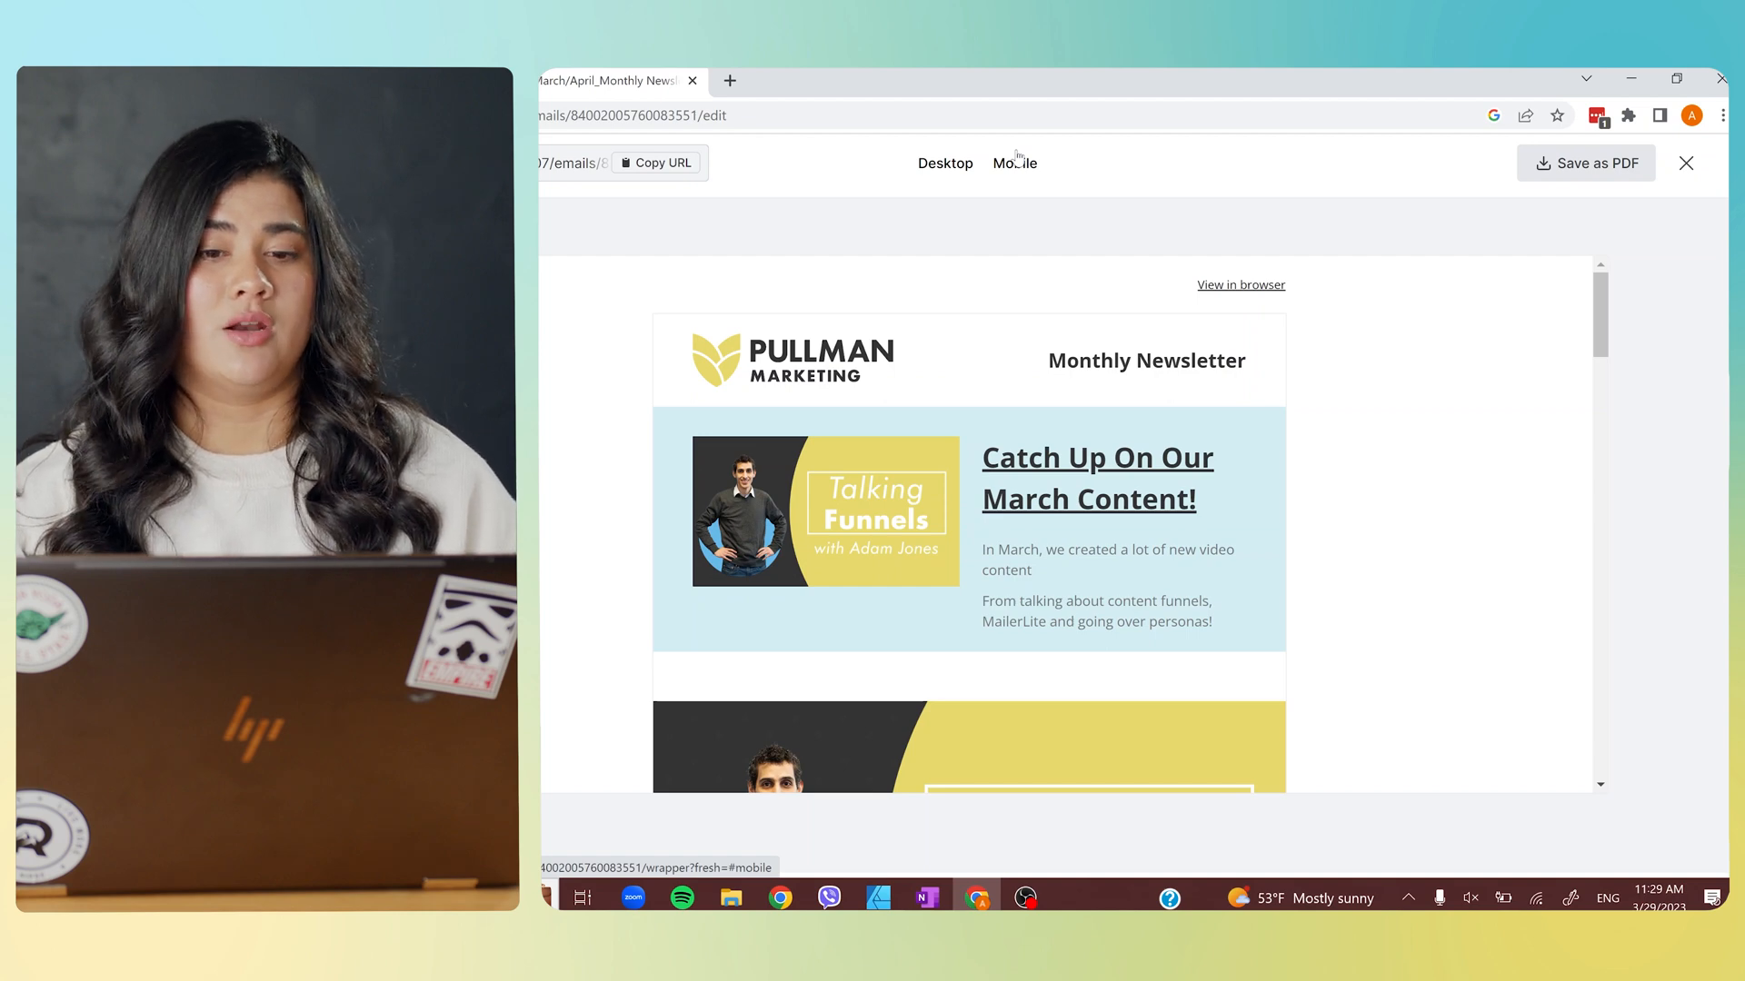
pyautogui.click(1031, 167)
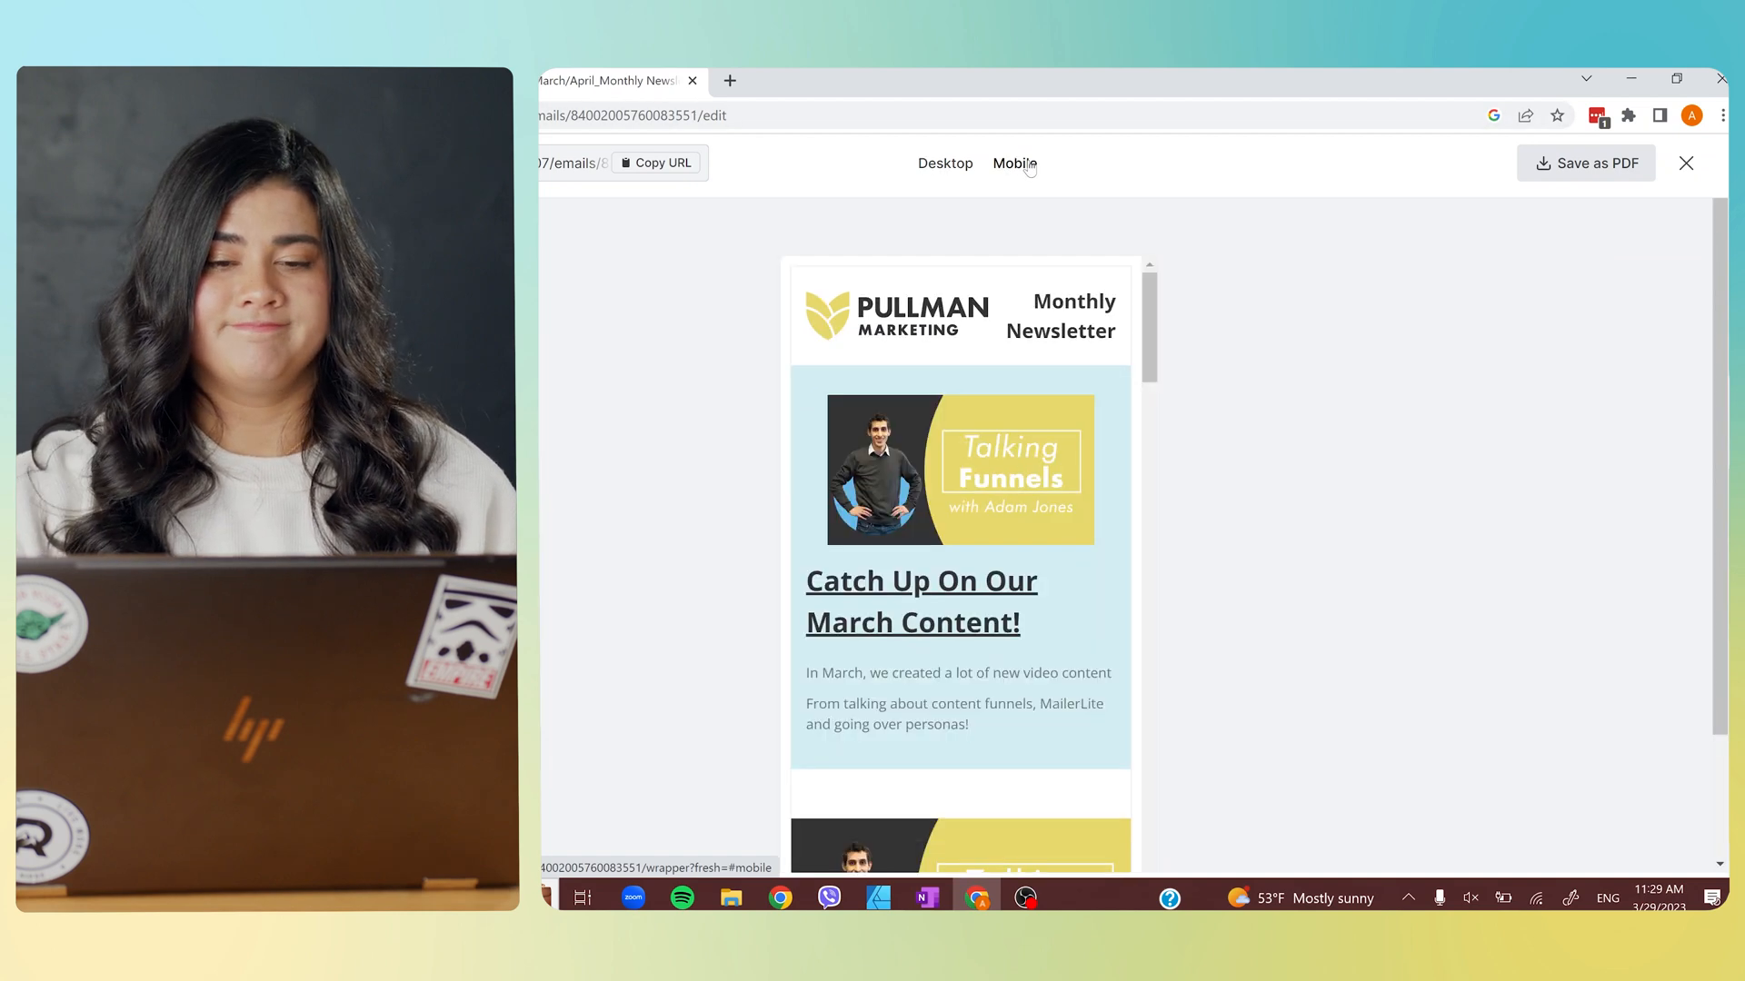
pyautogui.scroll(-3, 662, 712)
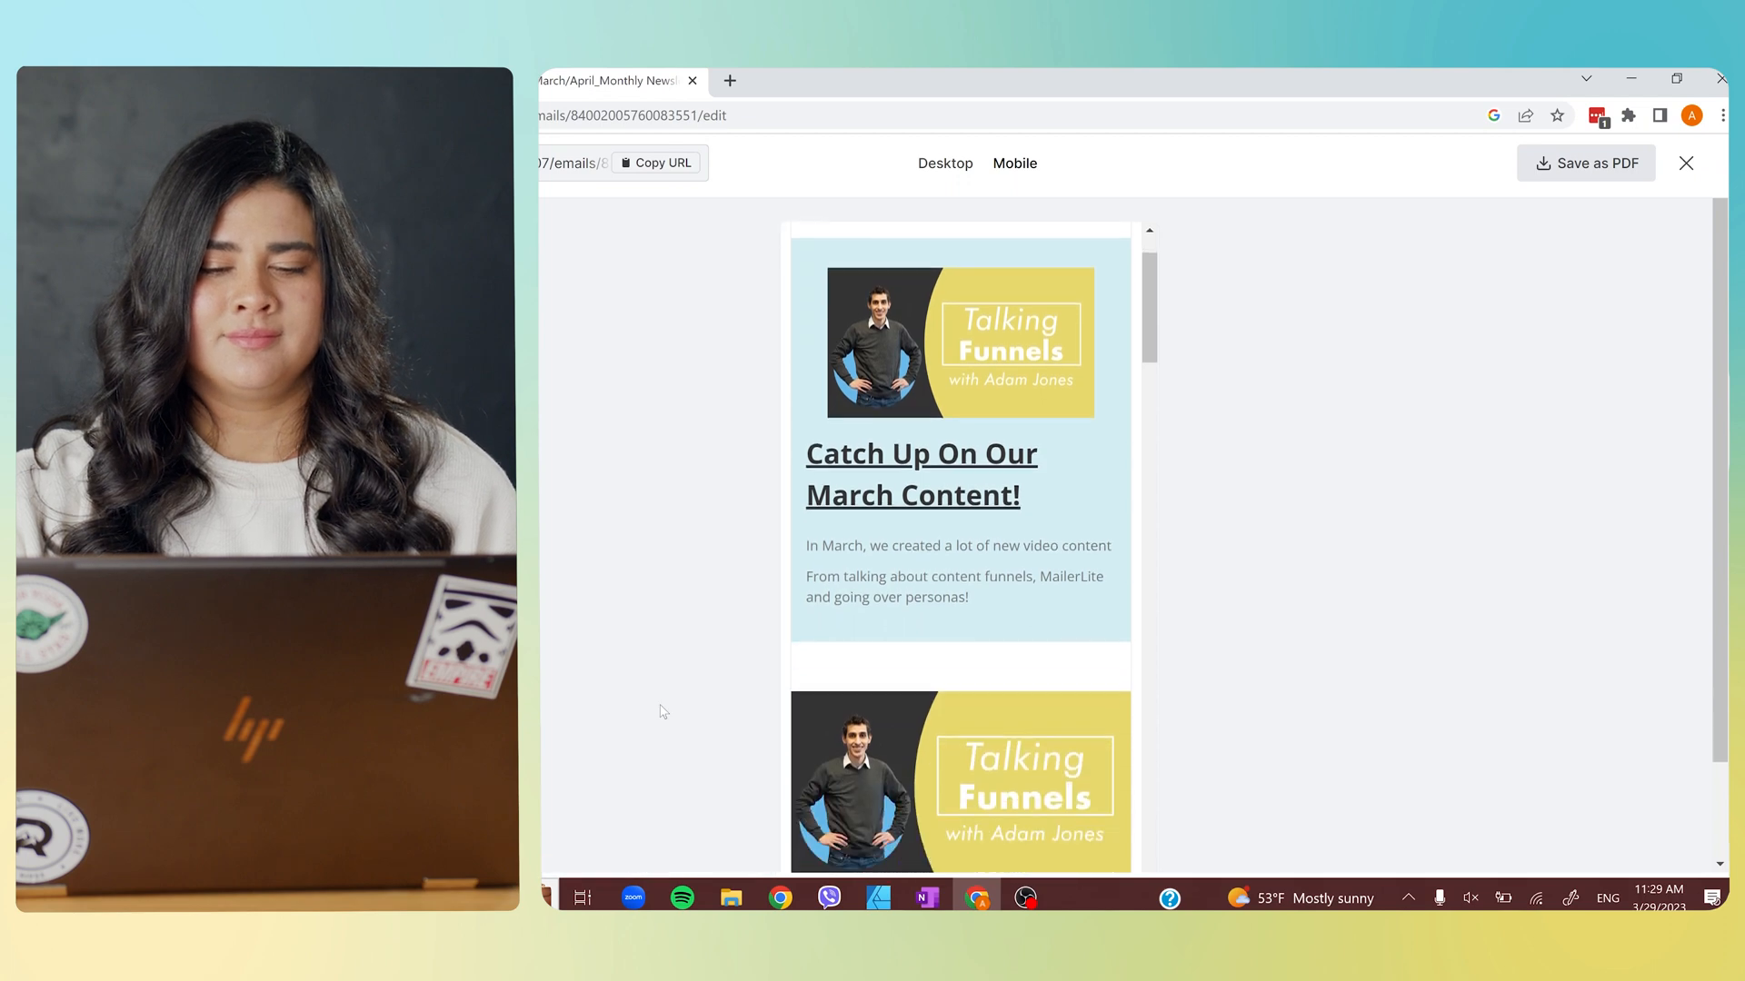
pyautogui.scroll(-10, 1009, 515)
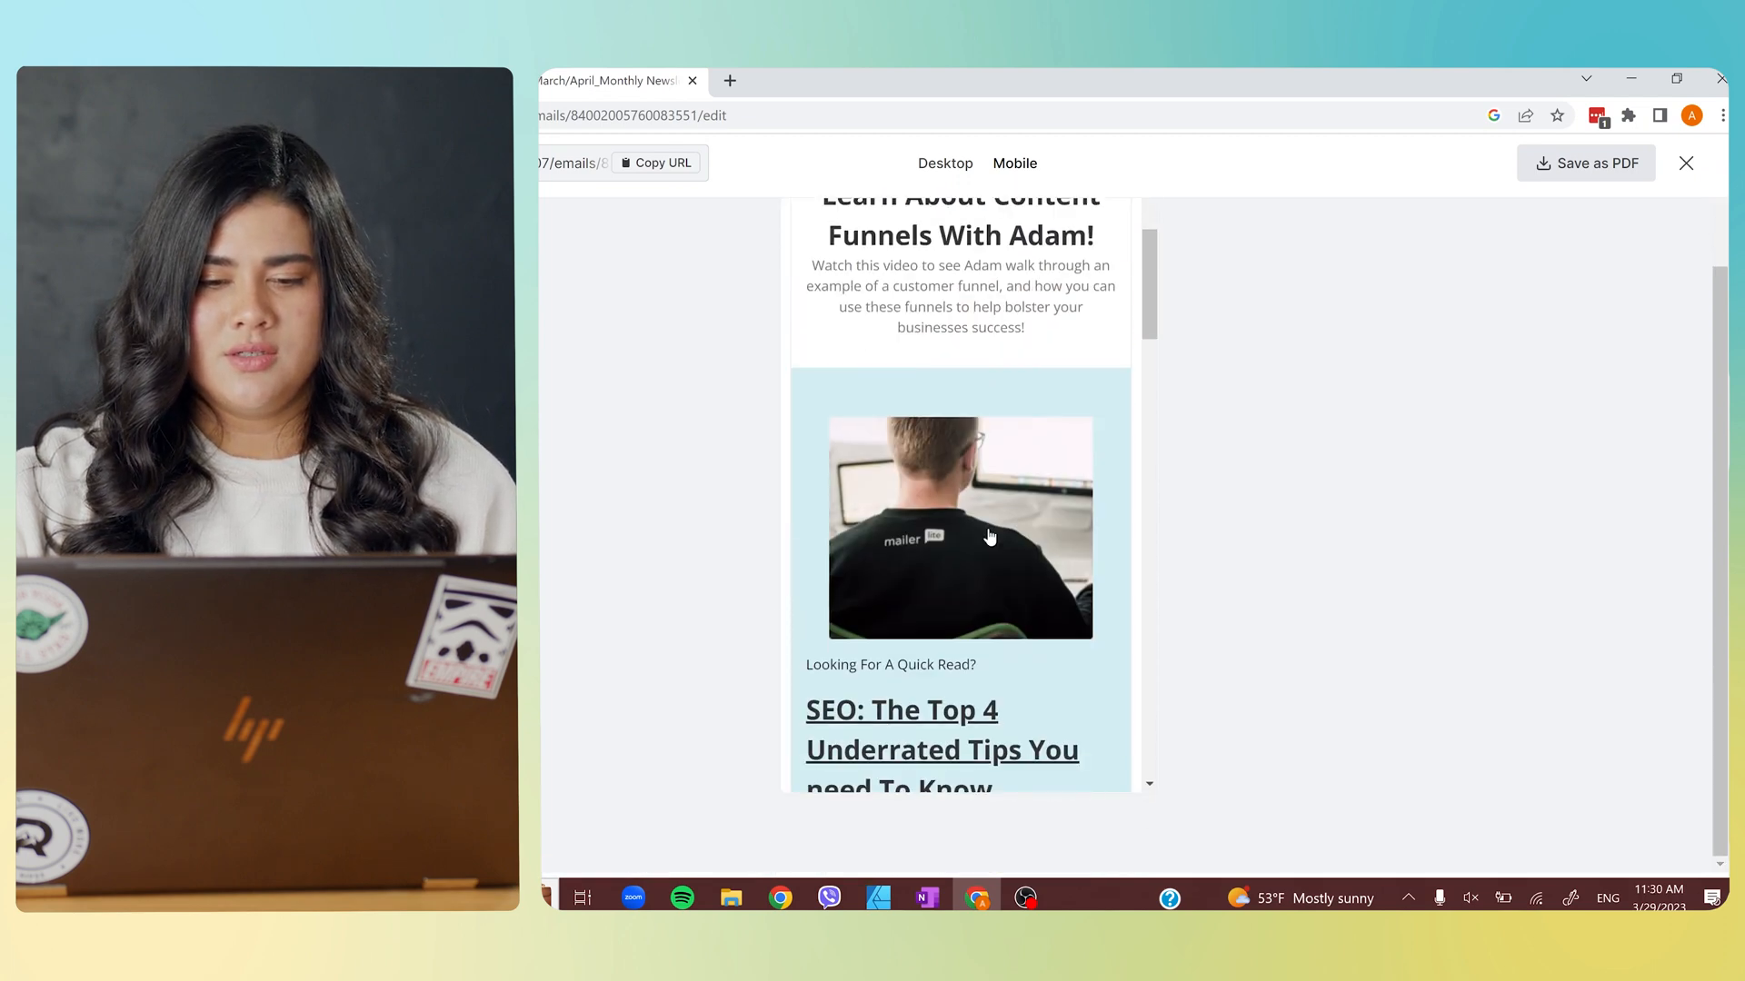
pyautogui.scroll(-10, 973, 515)
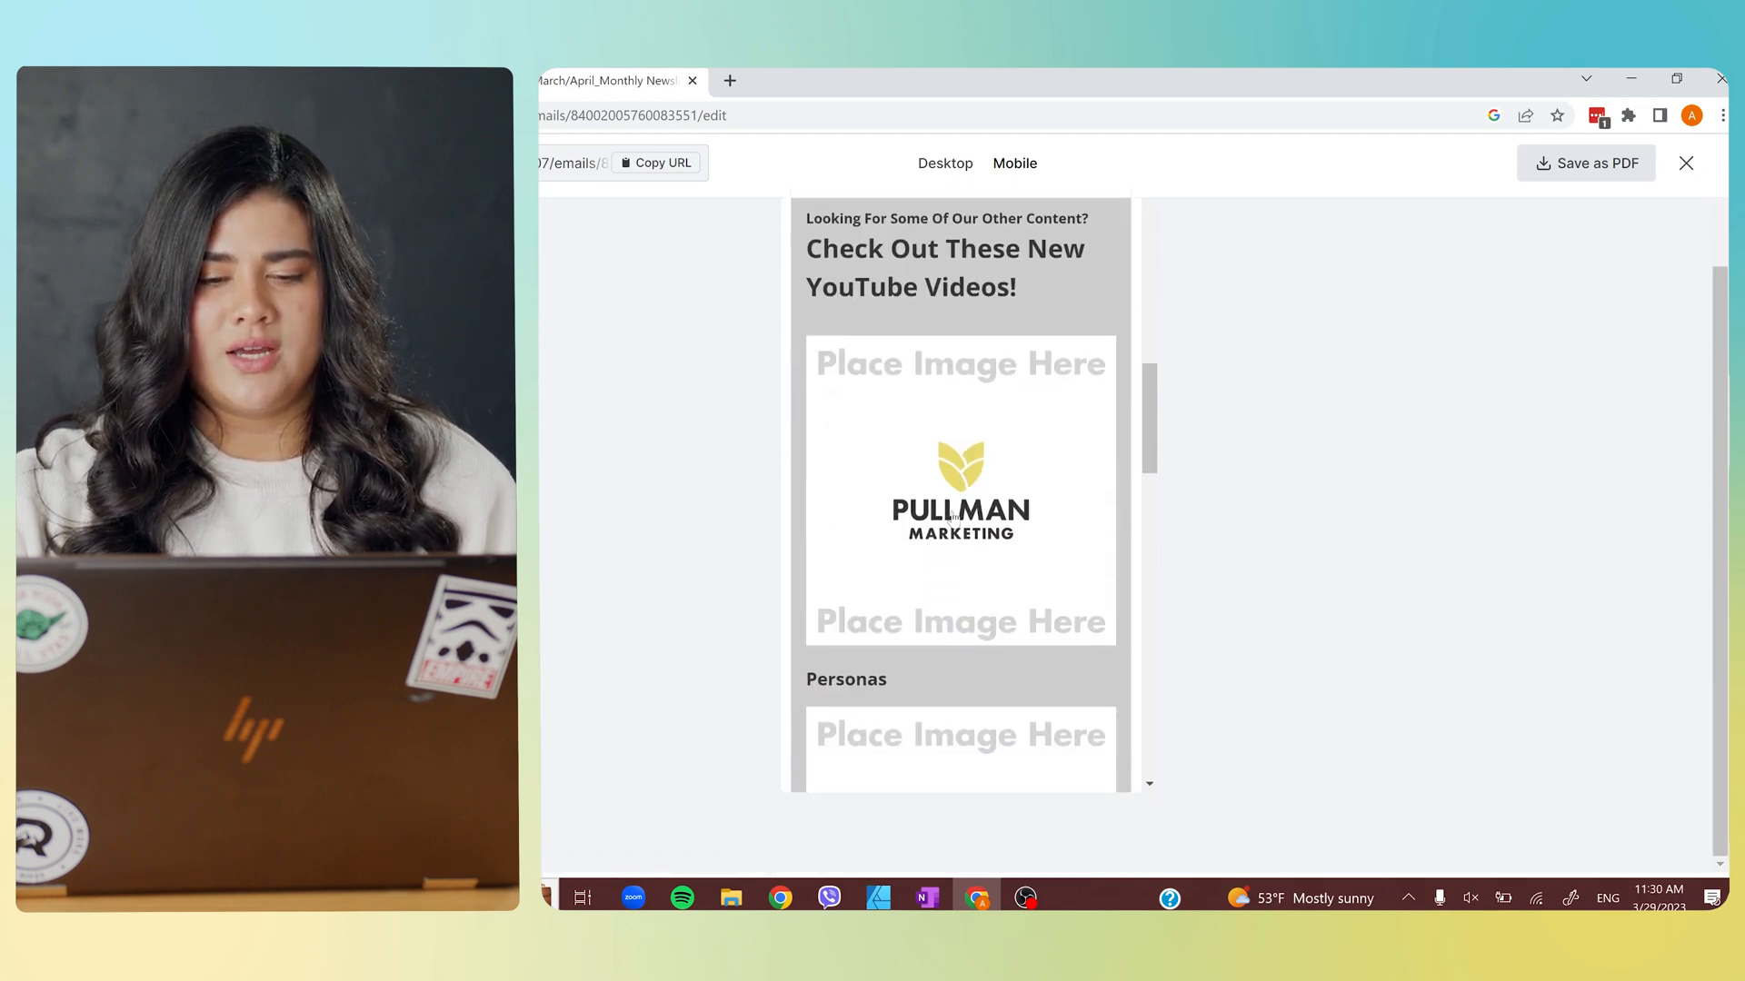
pyautogui.scroll(-7, 959, 512)
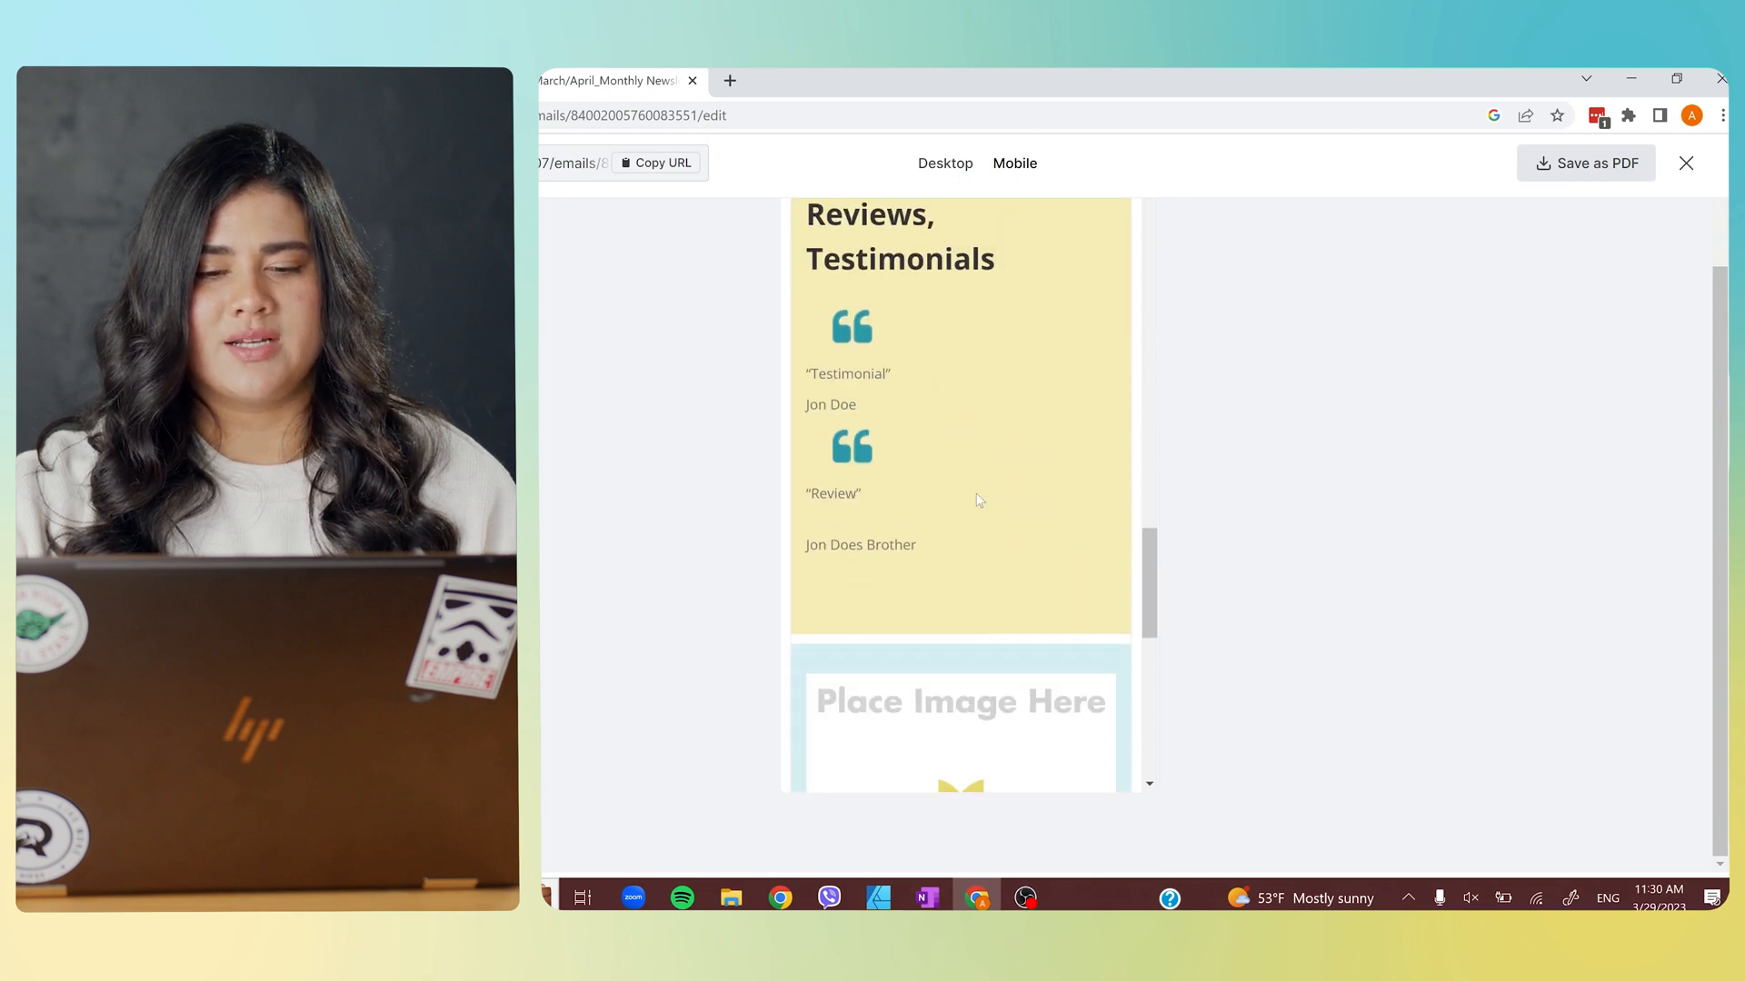
pyautogui.scroll(4, 936, 581)
pyautogui.scroll(-2, 910, 660)
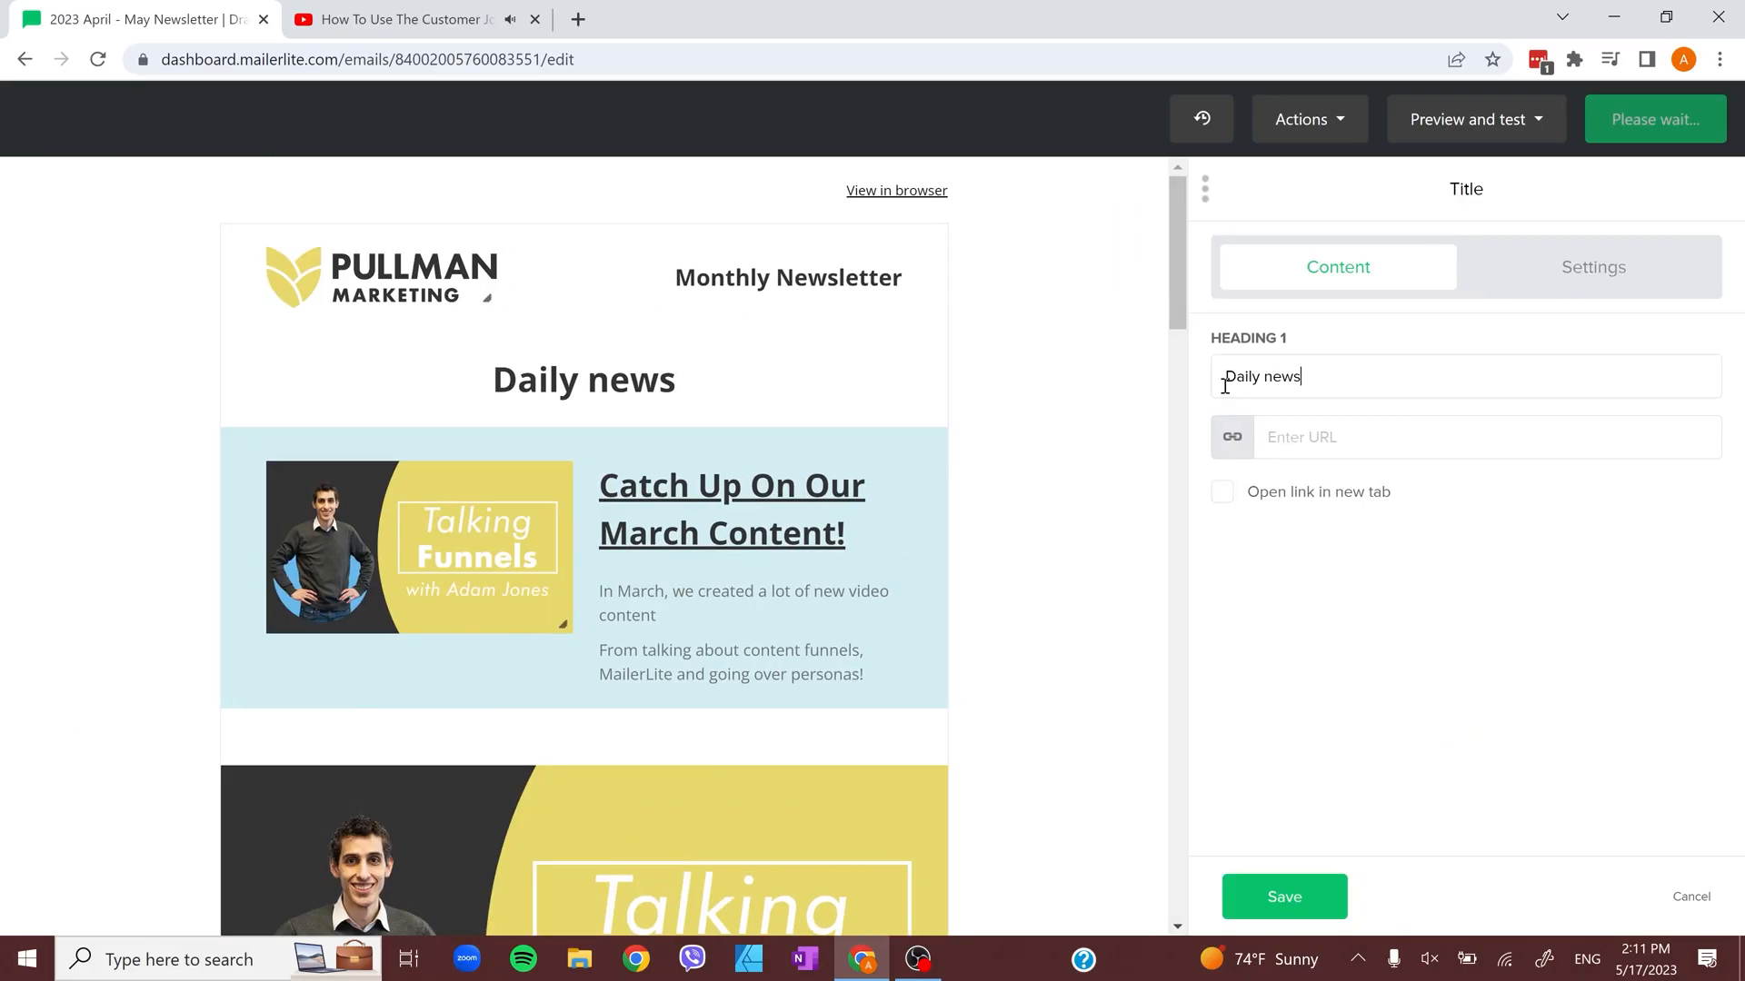
# Change the title block below the header to "Hey, it's been a while", make its heading smaller and left-aligned, and save it.
pyautogui.write('Hey, I')
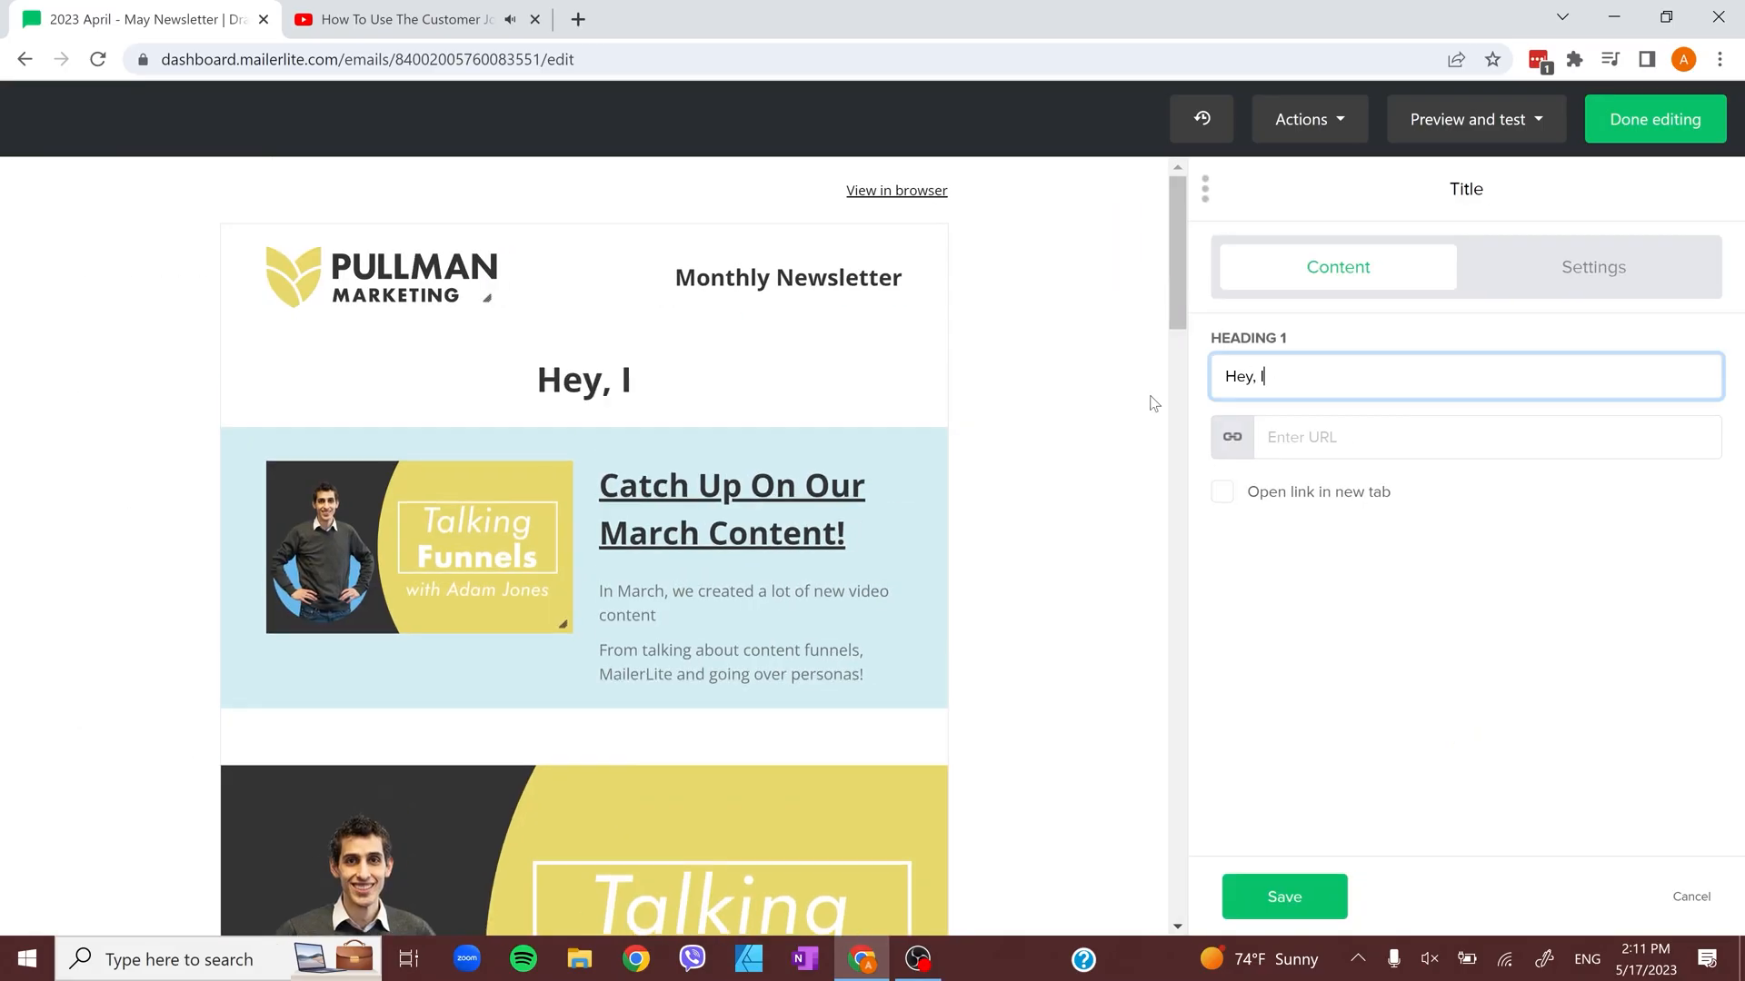
pyautogui.press('BackSpace')
pyautogui.press('BackSpace')
pyautogui.click(1592, 267)
pyautogui.click(1483, 548)
pyautogui.click(1297, 793)
pyautogui.click(1409, 864)
pyautogui.moveTo(1277, 370); pyautogui.dragTo(1252, 373)
pyautogui.click(1284, 897)
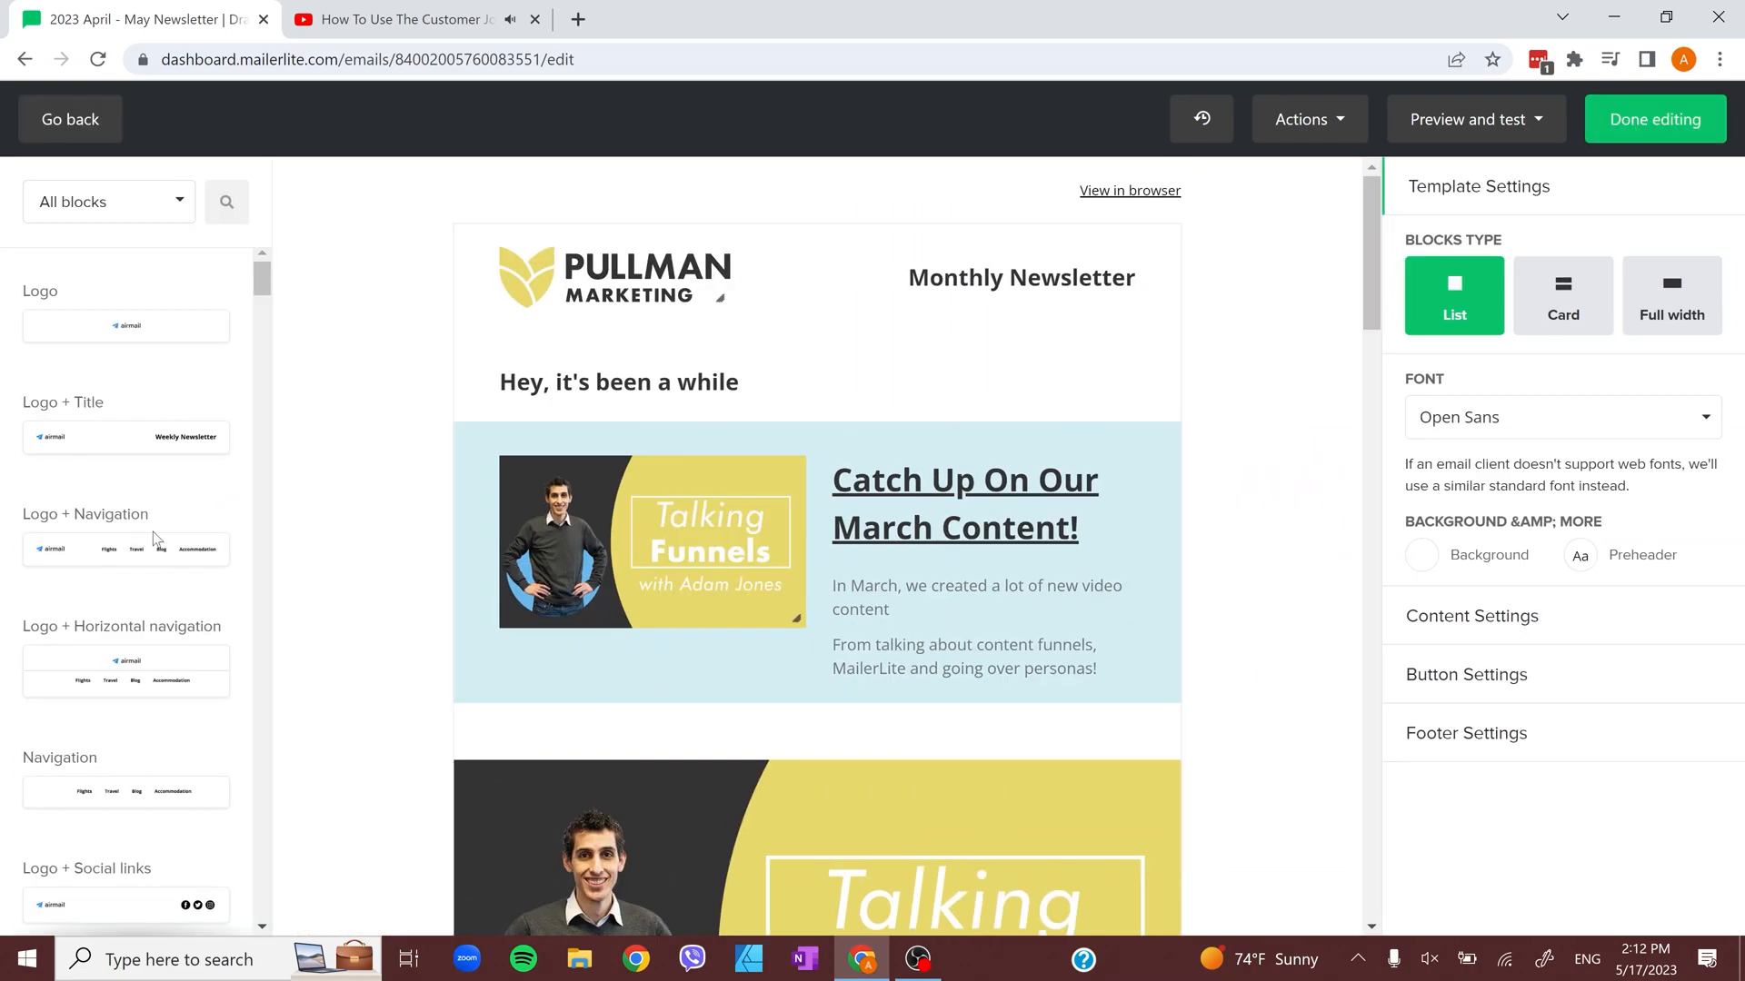
# Insert a "Daily news" block with two side-by-side articles below the "Hey, it's been a while" title.
pyautogui.scroll(-20, 93, 724)
pyautogui.scroll(-7, 92, 724)
pyautogui.scroll(7, 93, 724)
pyautogui.moveTo(93, 724); pyautogui.dragTo(663, 445)
# Change the greeting title to "Hey, it's been a while..." and save the block.
pyautogui.click(619, 381)
pyautogui.write('...')
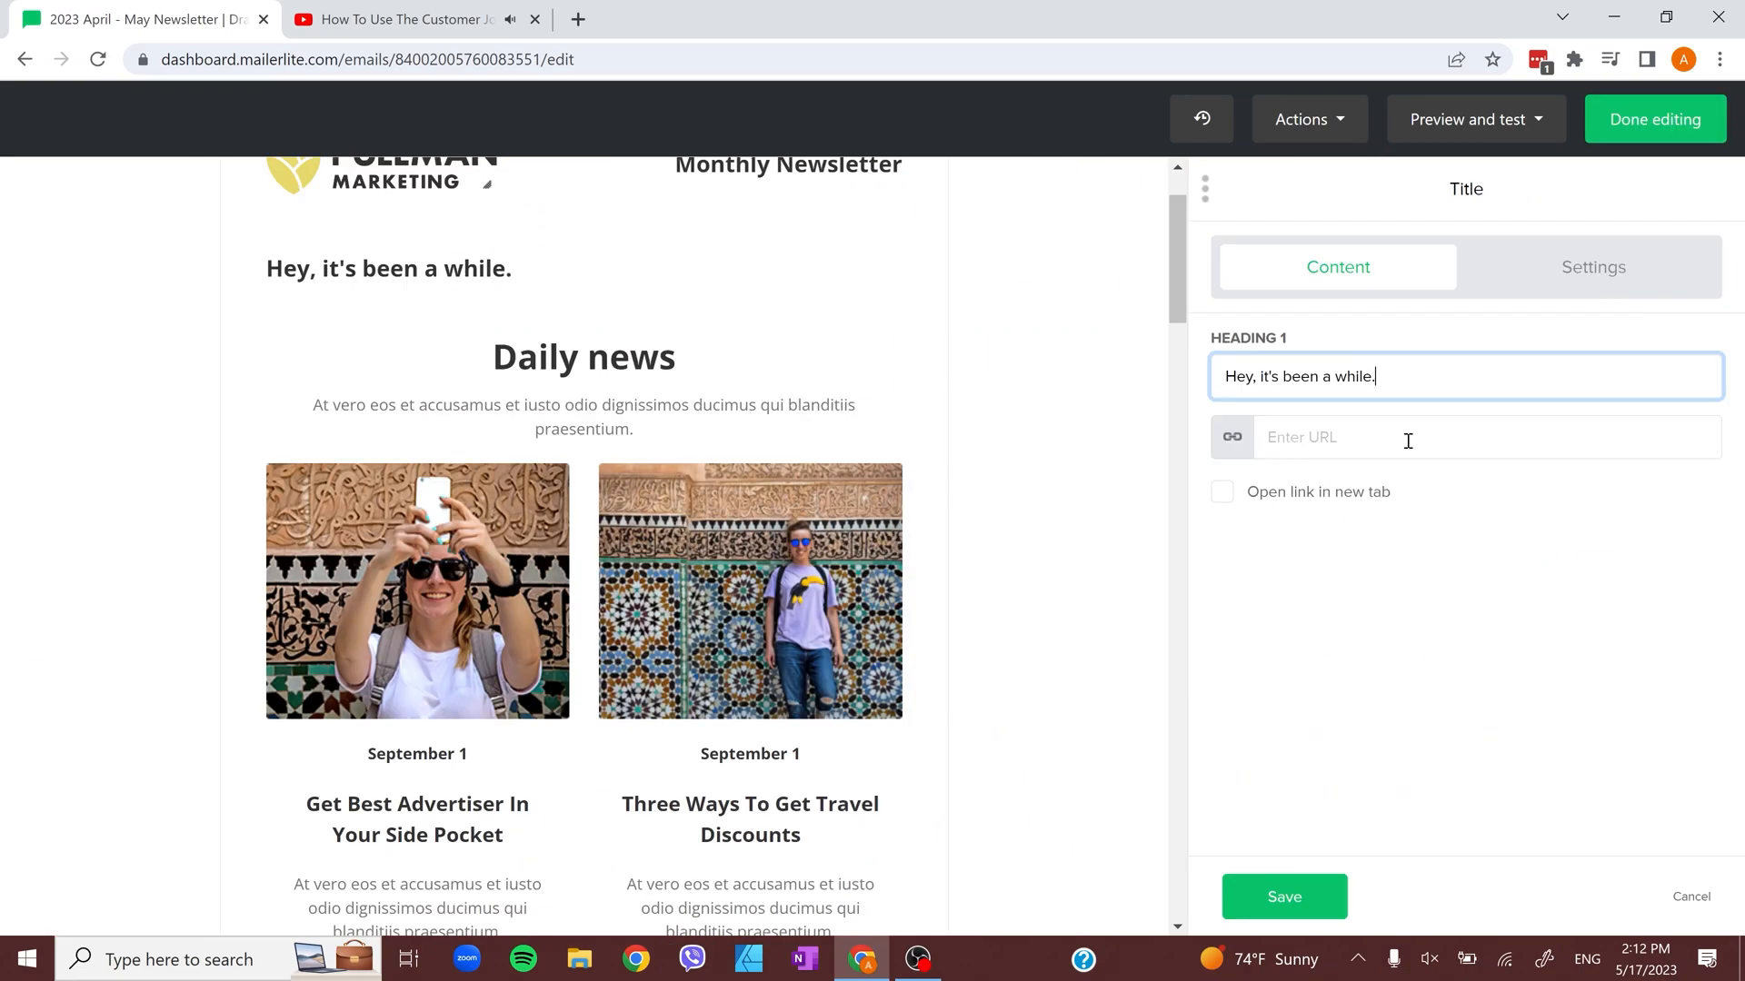
pyautogui.click(1284, 897)
# Title the articles block "Catch Up On Our Latest Video Content!" and write two intro paragraphs about recording new videos for ourselves, clients and Business Blend.
pyautogui.click(817, 354)
pyautogui.write('Catch Up On Our Latest Video Content!')
pyautogui.scroll(-2, 596, 545)
pyautogui.scroll(3, 597, 546)
pyautogui.moveTo(1546, 653); pyautogui.dragTo(1119, 671)
pyautogui.write('Over the past couple of months we ')
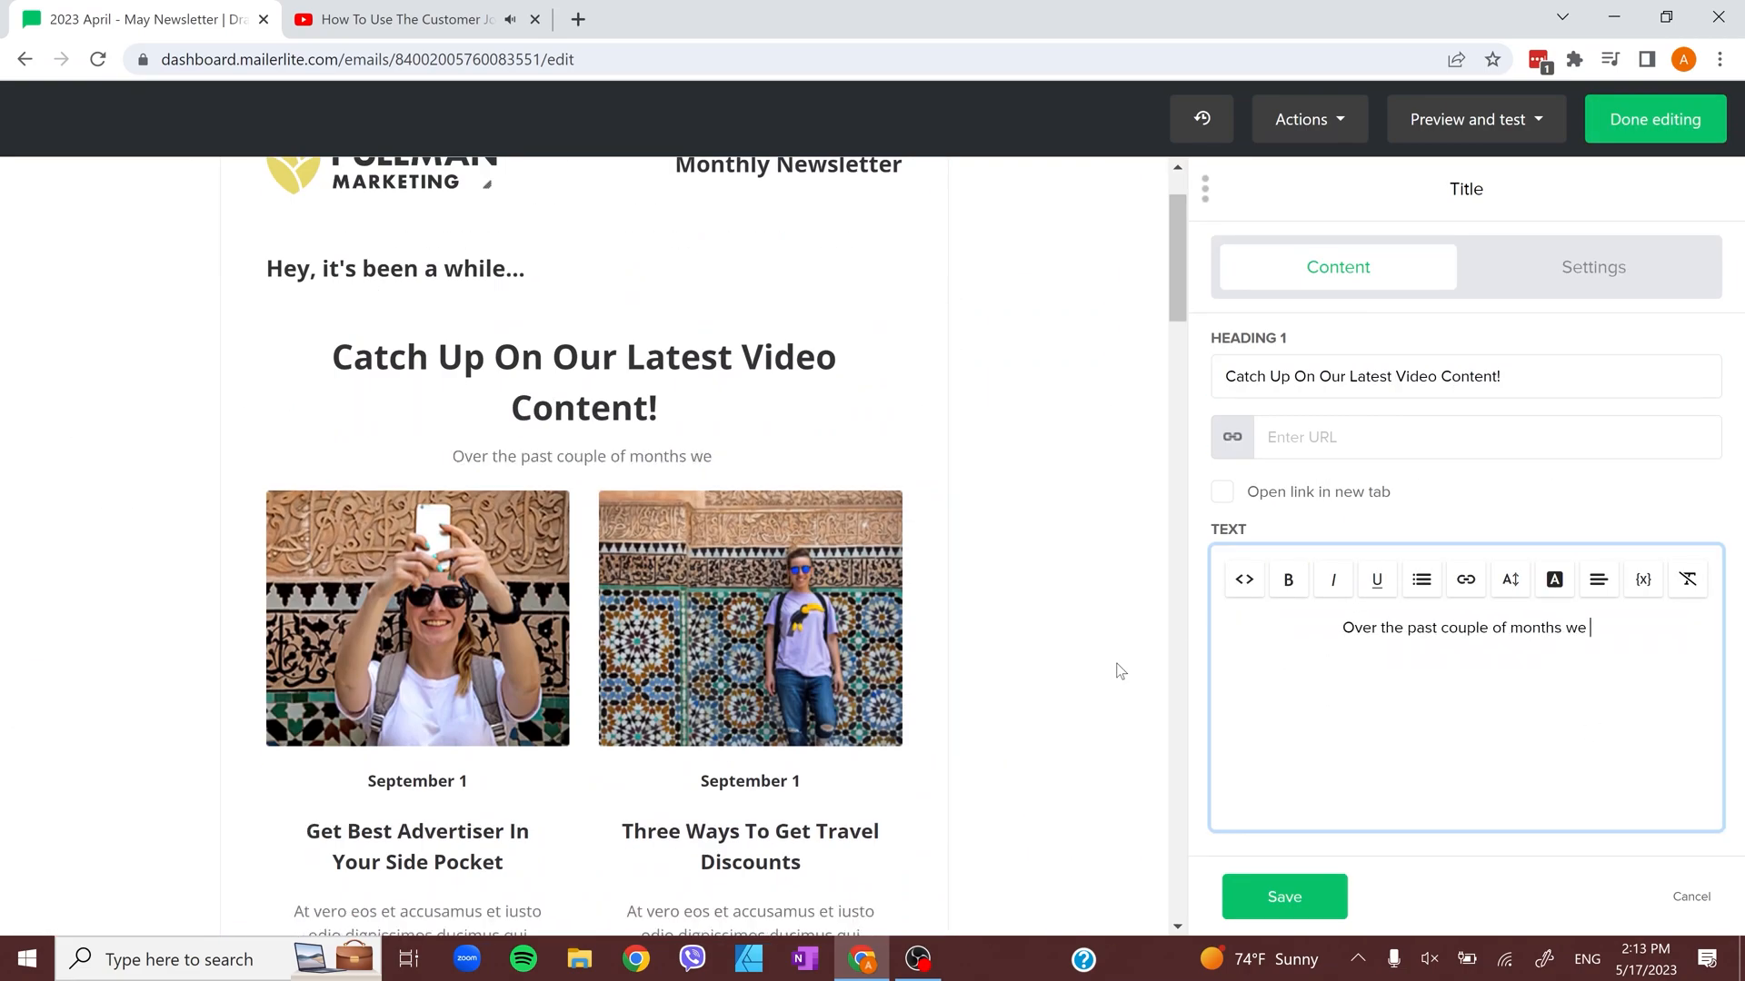
pyautogui.write('have been working on recording new video content for ourselves, for our clients and for Business Blend!')
pyautogui.press('Return')
pyautogui.write("We've had a lot of fun recording t")
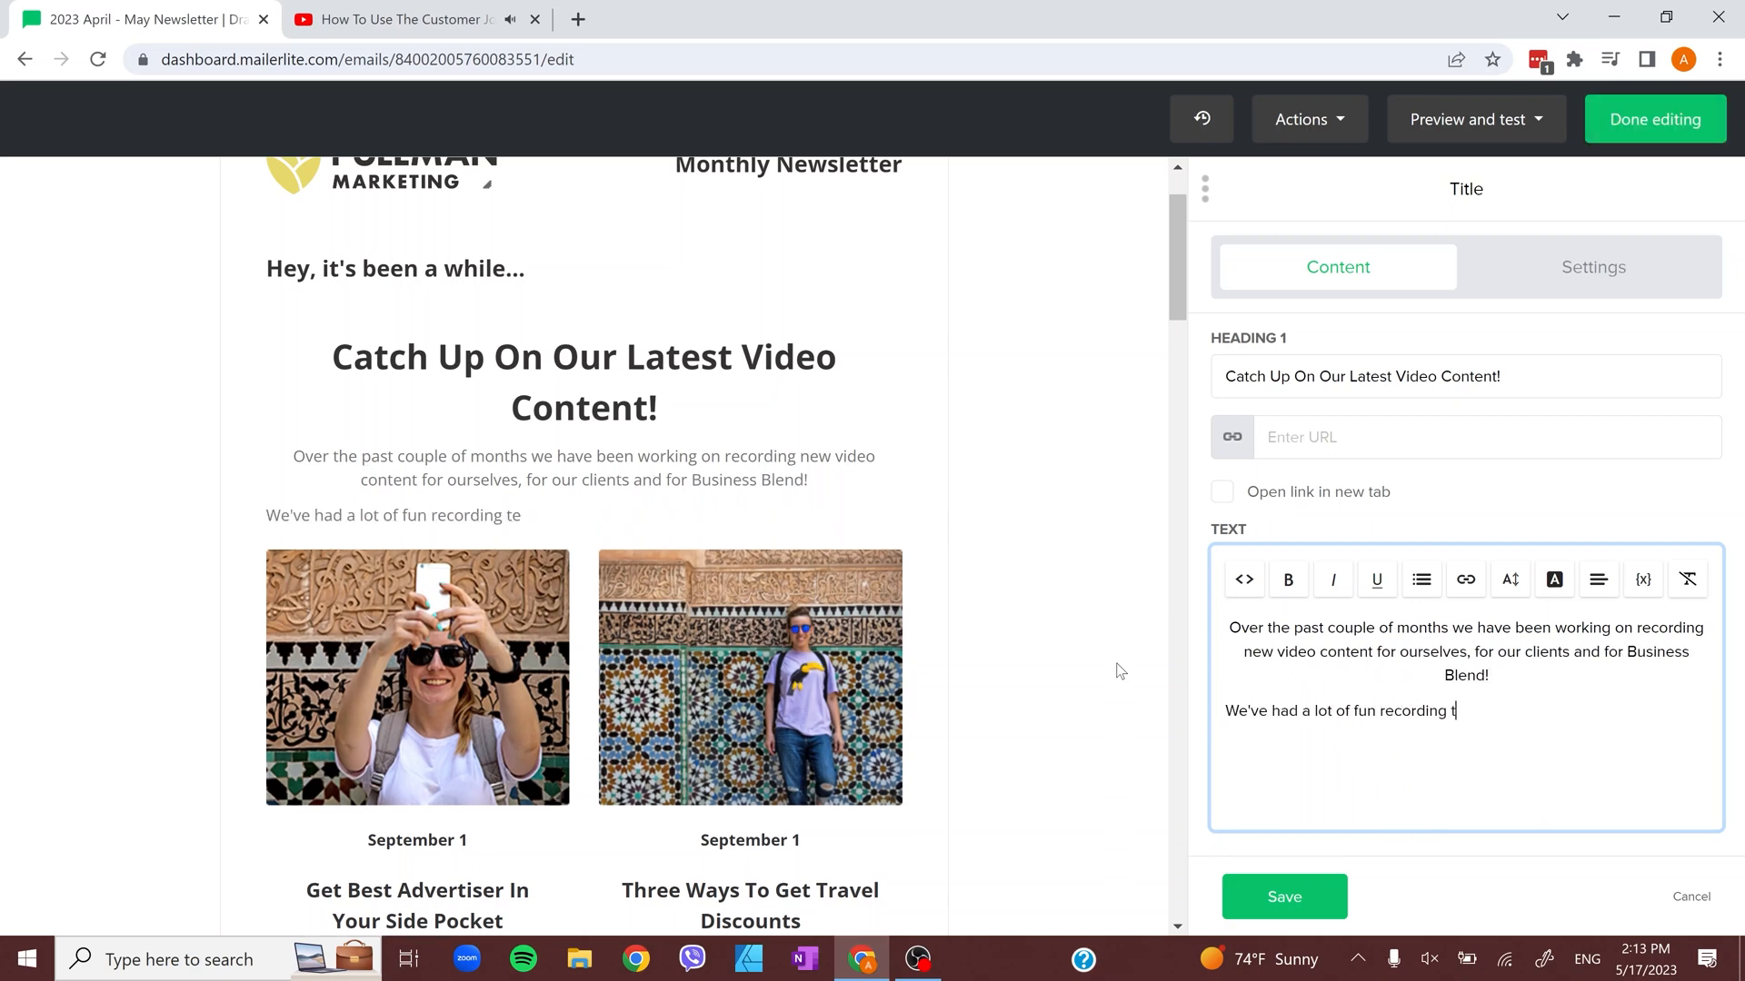
pyautogui.write("hese videos and can't wait for you to see them too!")
# Duplicate the "Hey, it's been a while..." title block and retitle the copy "Let's take a bit to catch up -".
pyautogui.click(581, 269)
pyautogui.click(895, 210)
pyautogui.moveTo(1418, 376); pyautogui.dragTo(1130, 376)
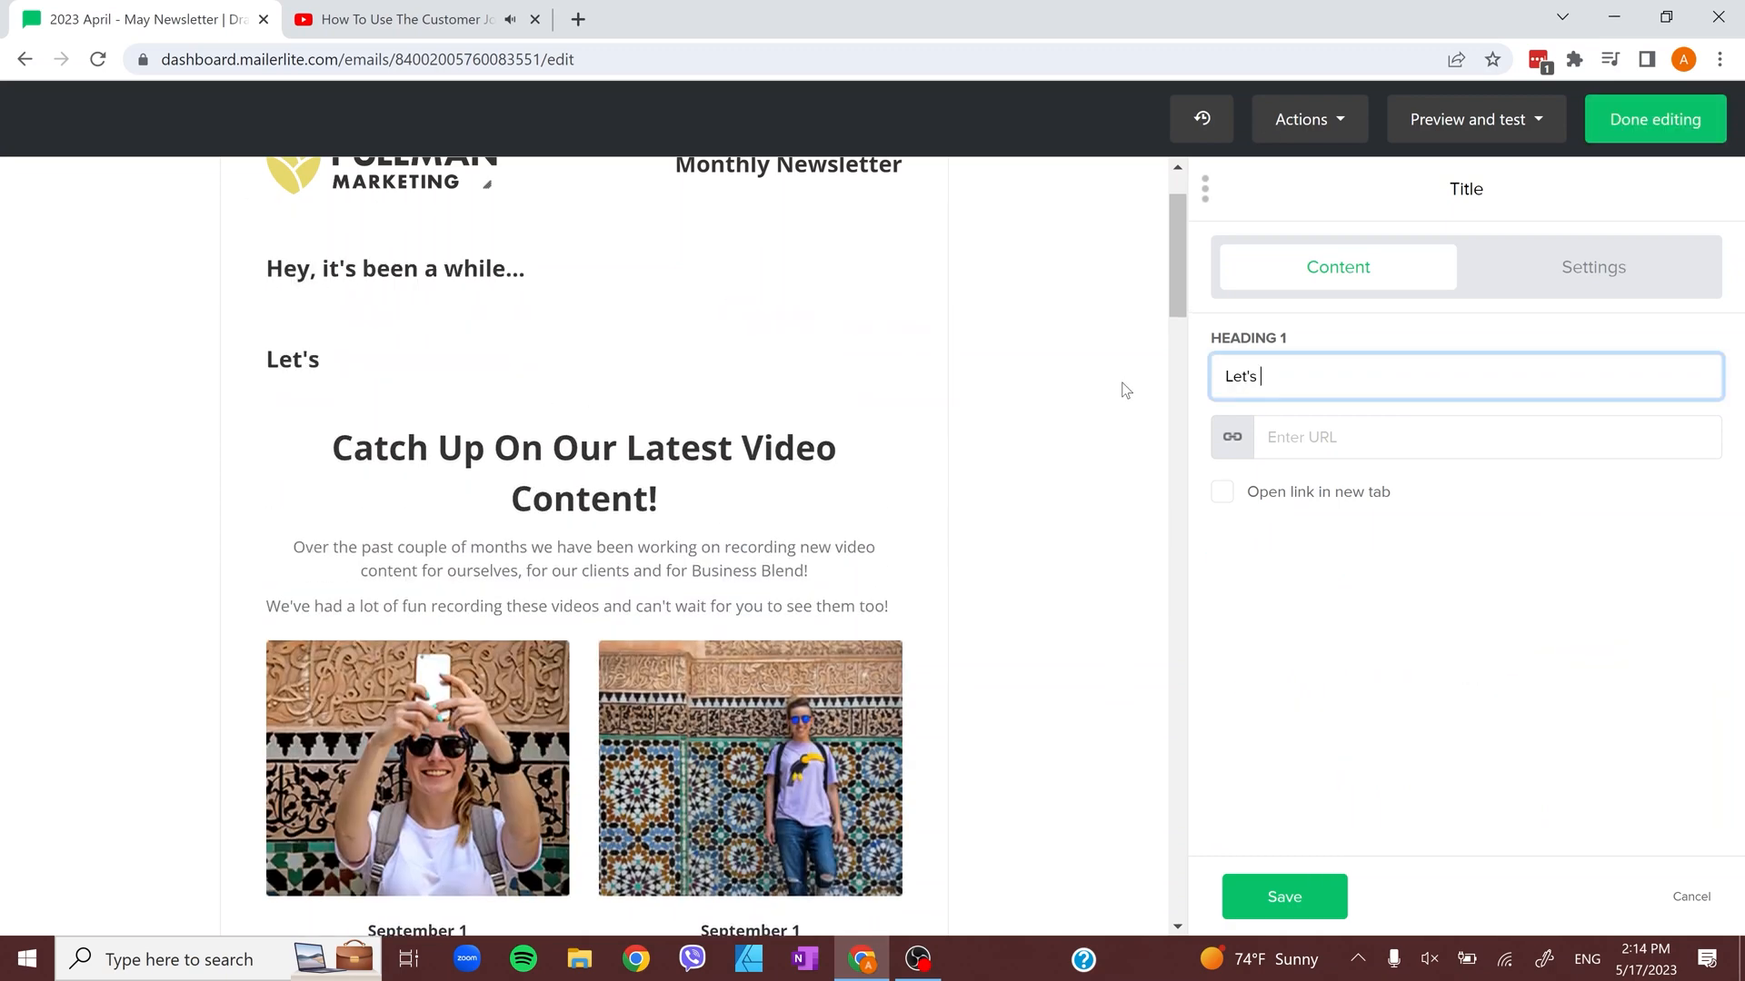
# Reword the articles block's heading as "Check Out Our Latest Video Content!".
pyautogui.click(583, 472)
pyautogui.write('Check Out')
pyautogui.moveTo(1310, 376); pyautogui.dragTo(1210, 370)
# Tighten the spacing between the two greeting titles, setting the bottom padding to 10.
pyautogui.click(900, 346)
pyautogui.click(1592, 267)
pyautogui.click(582, 269)
pyautogui.moveTo(1531, 370); pyautogui.dragTo(1464, 385)
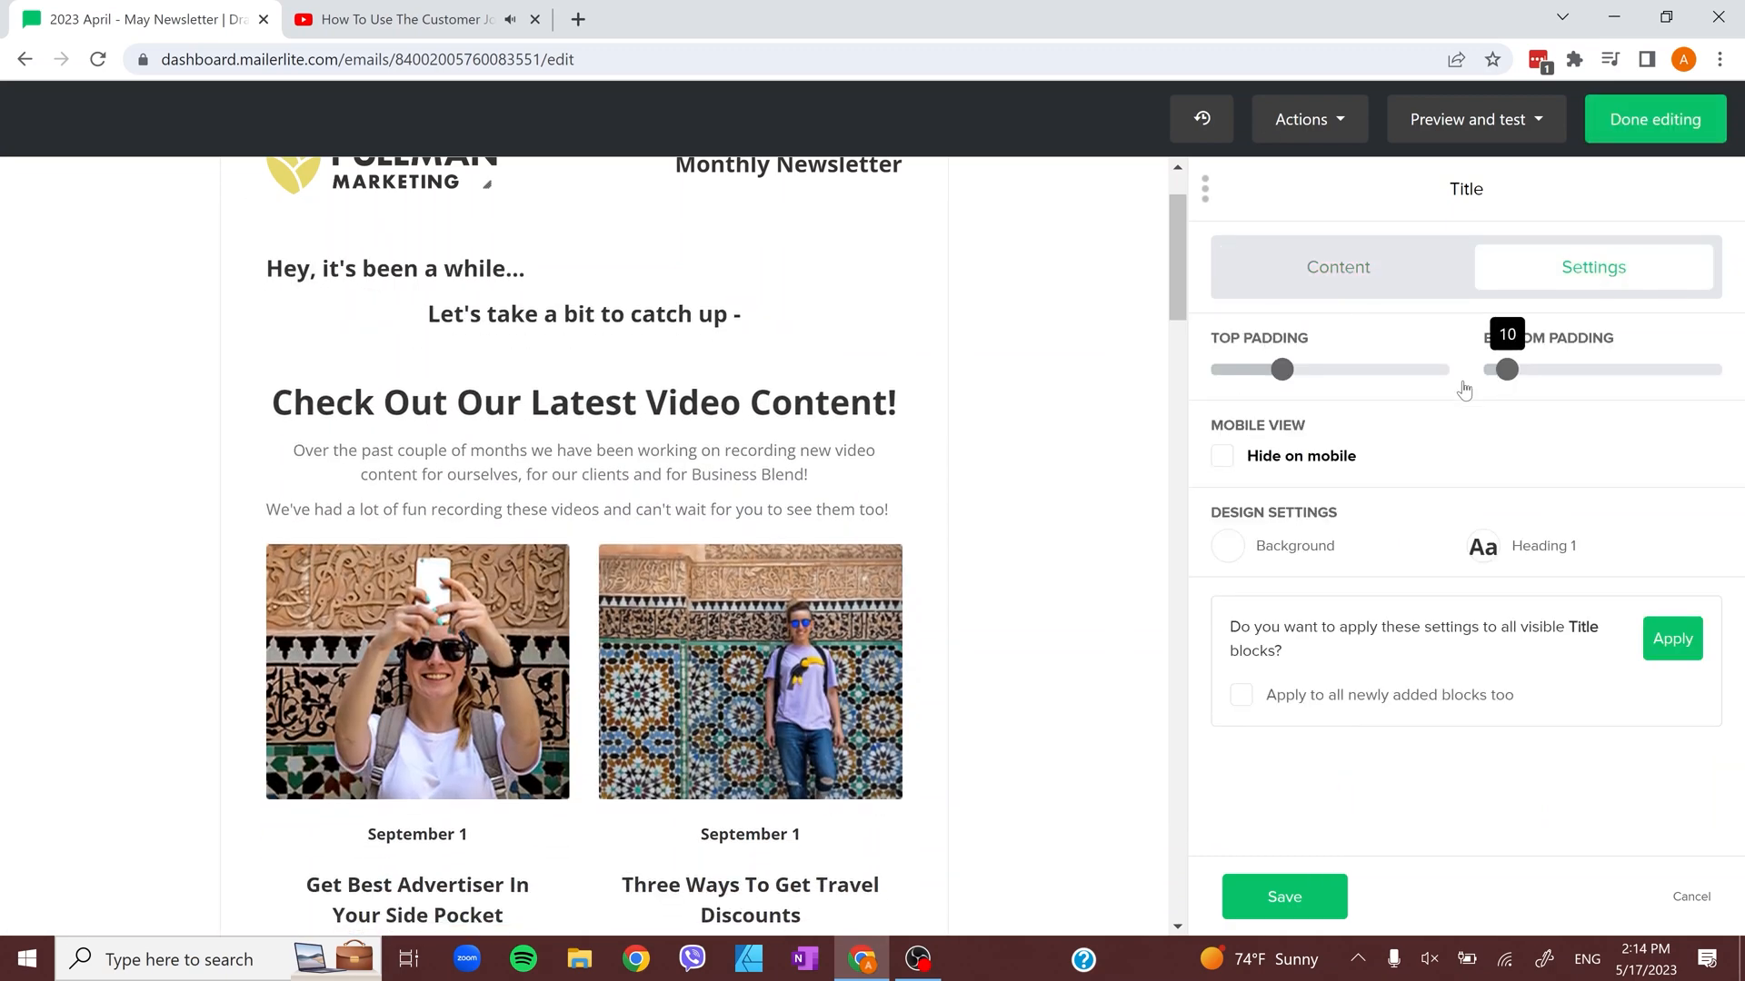
# Write the Affinity & Procreate article's description about the many design platforms and how to know which one meets a designer's needs.
pyautogui.click(417, 409)
pyautogui.scroll(-4, 581, 455)
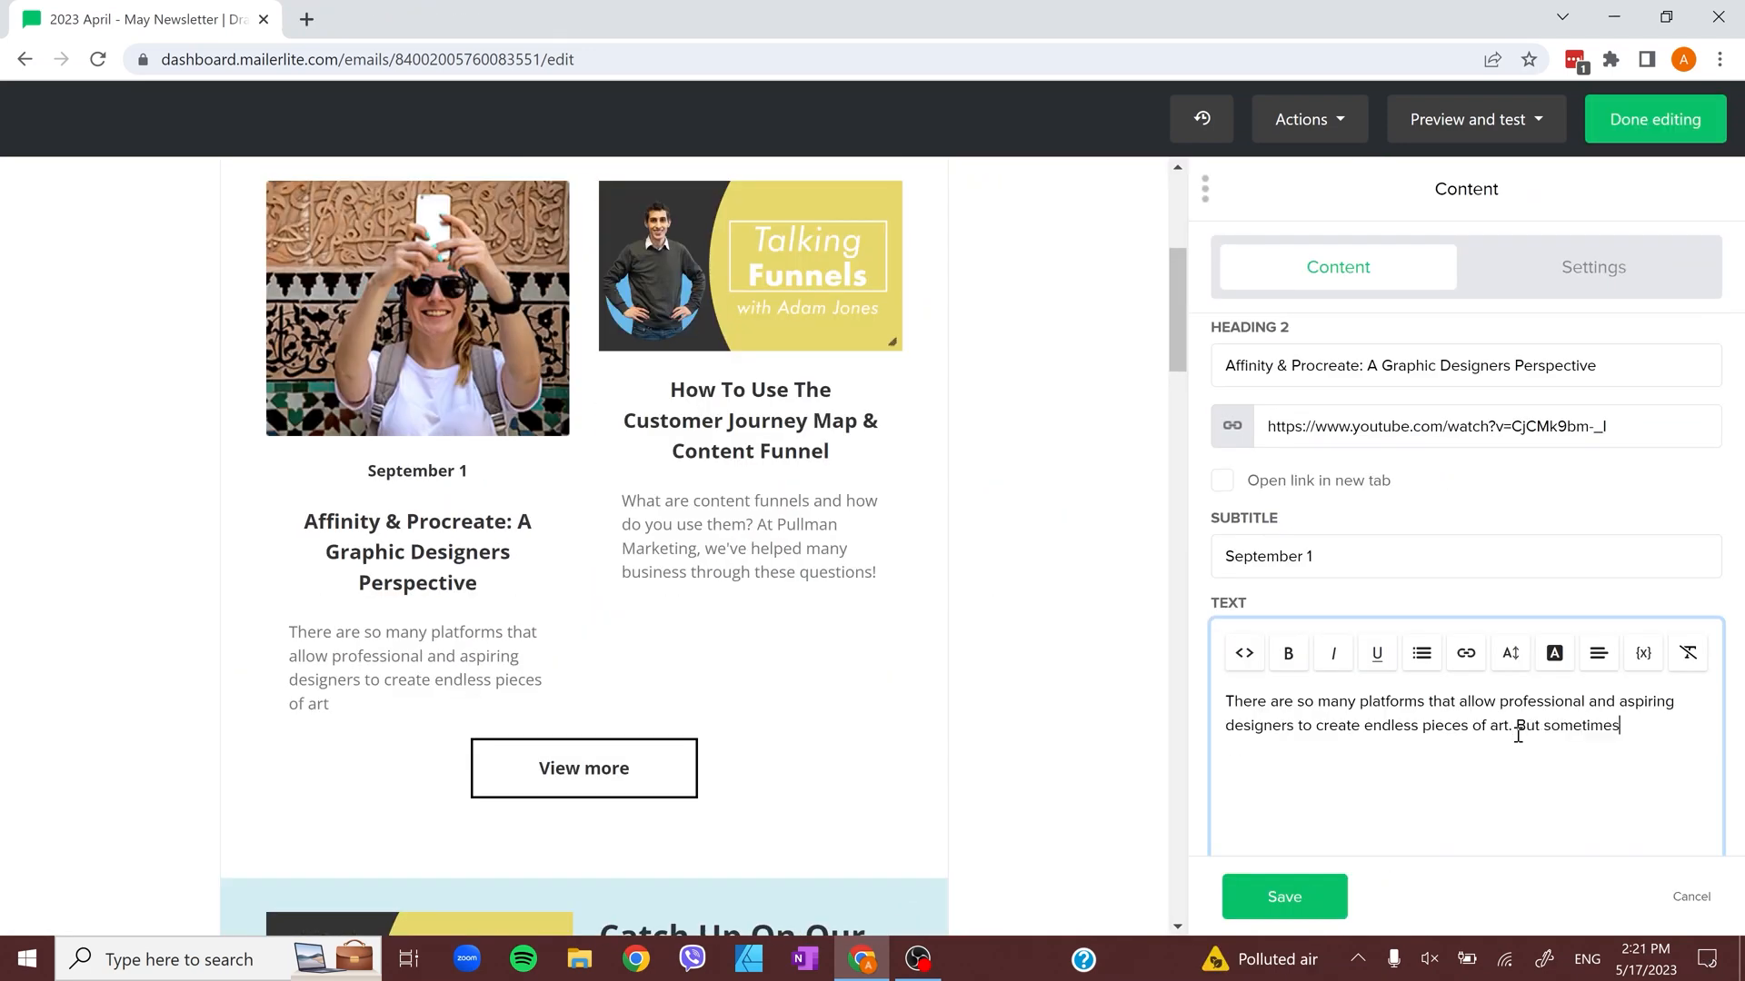
pyautogui.write('know which')
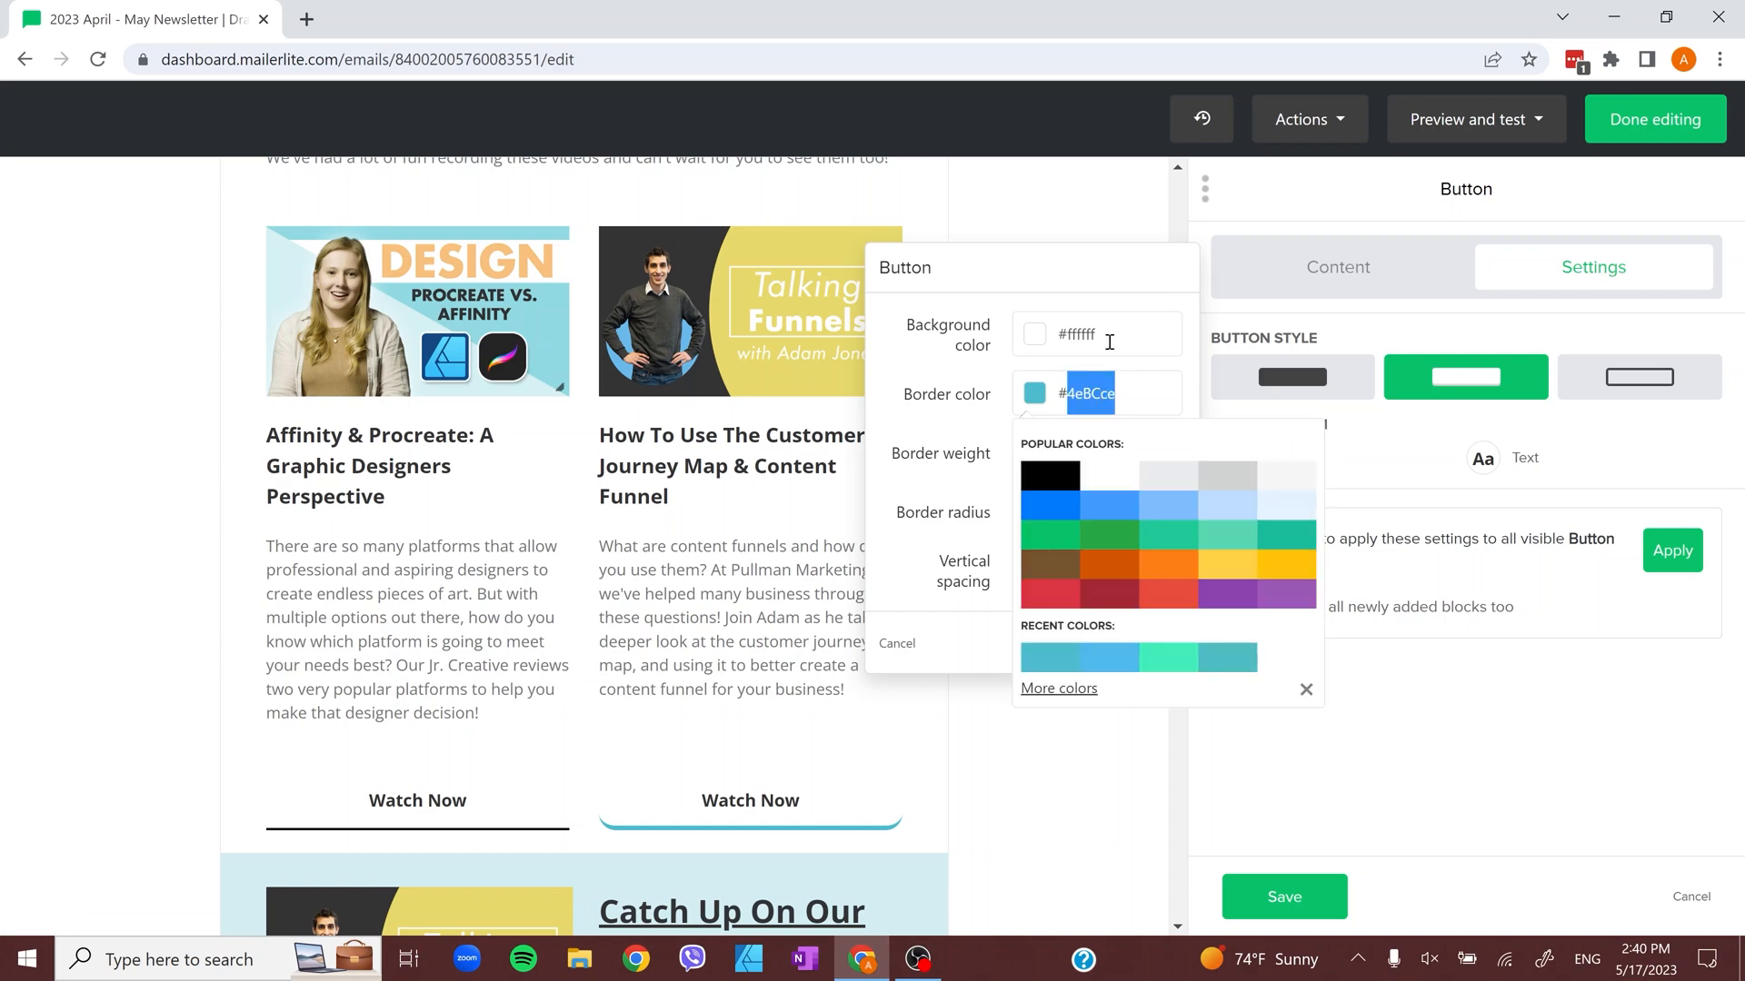
# Style the Watch Now buttons with a #ffffff background, #4ebcce border, border weight 4, border radius 15 and vertical spacing 15.
pyautogui.press('super+shift+c')
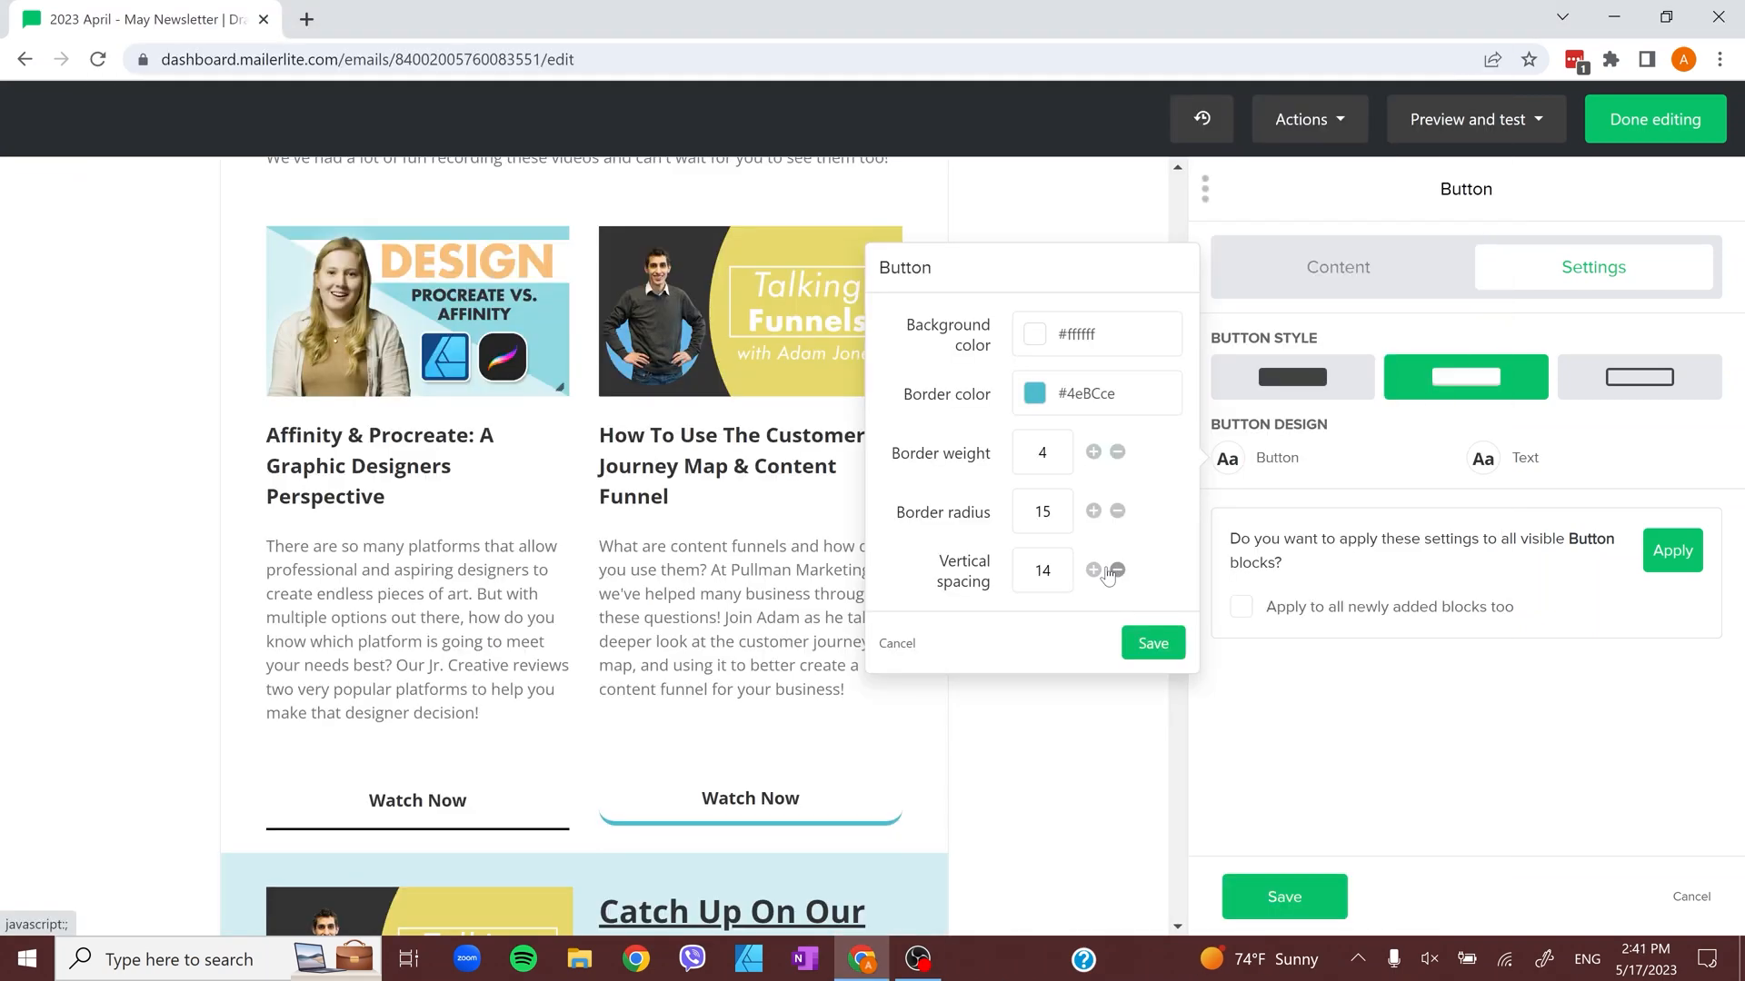
pyautogui.click(1045, 399)
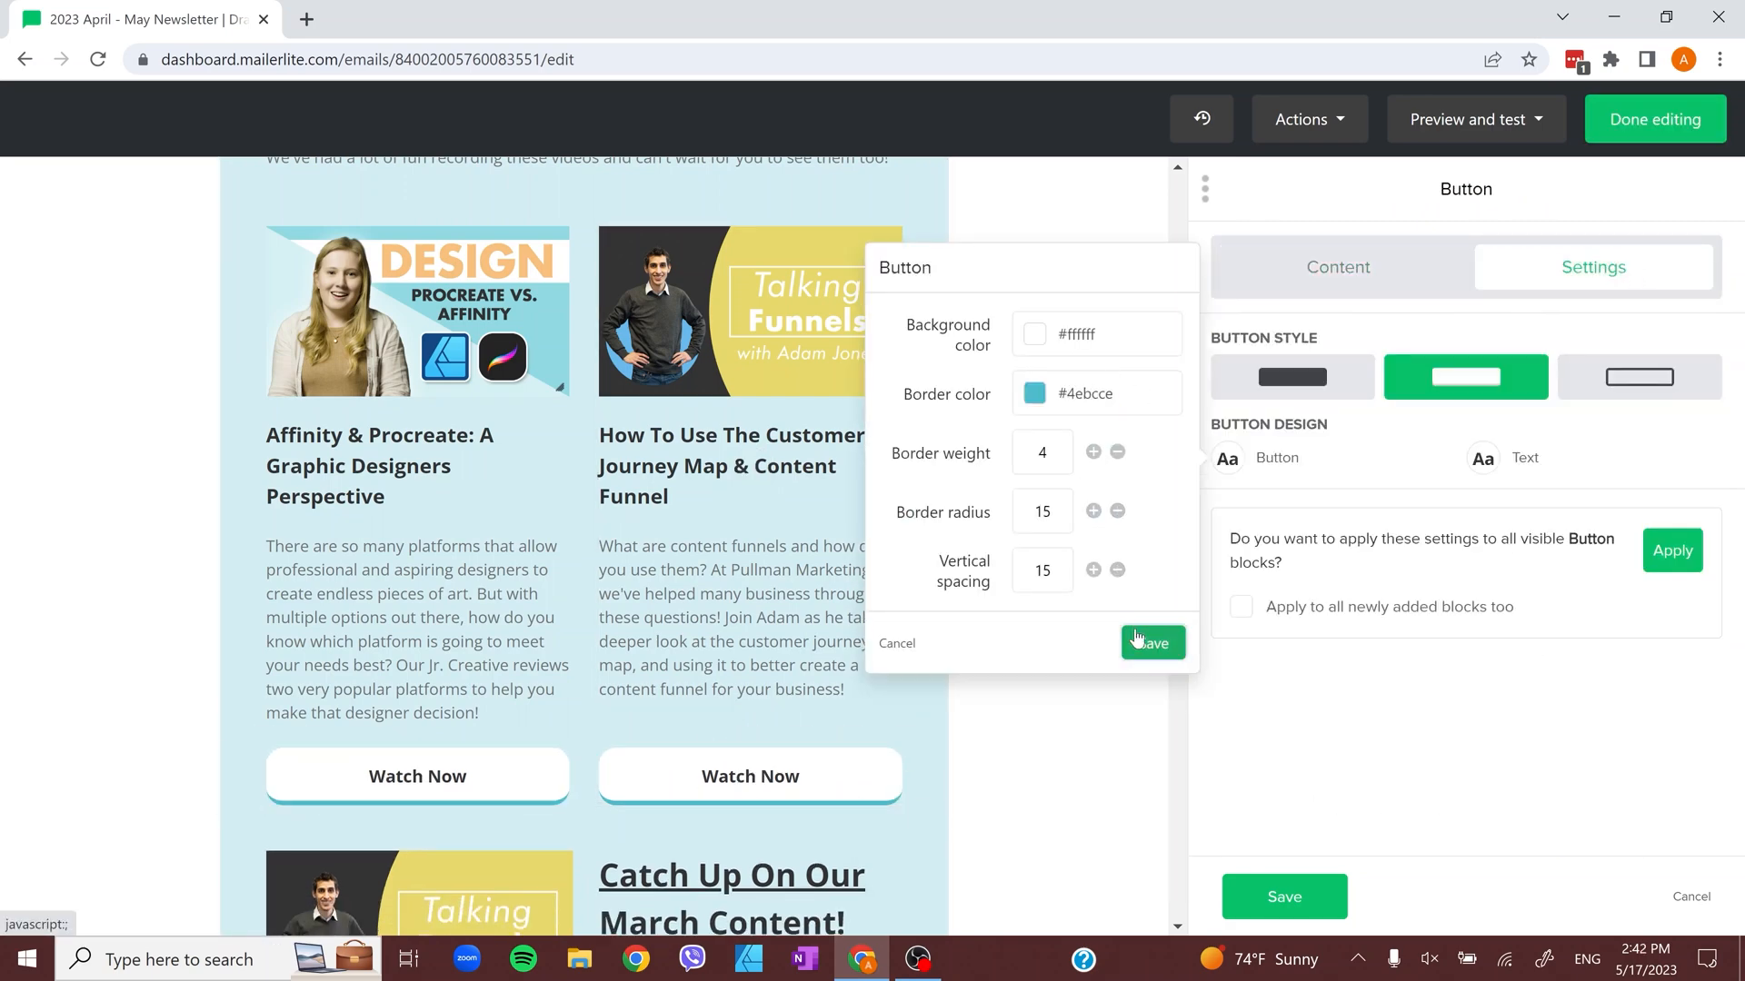
pyautogui.click(1150, 643)
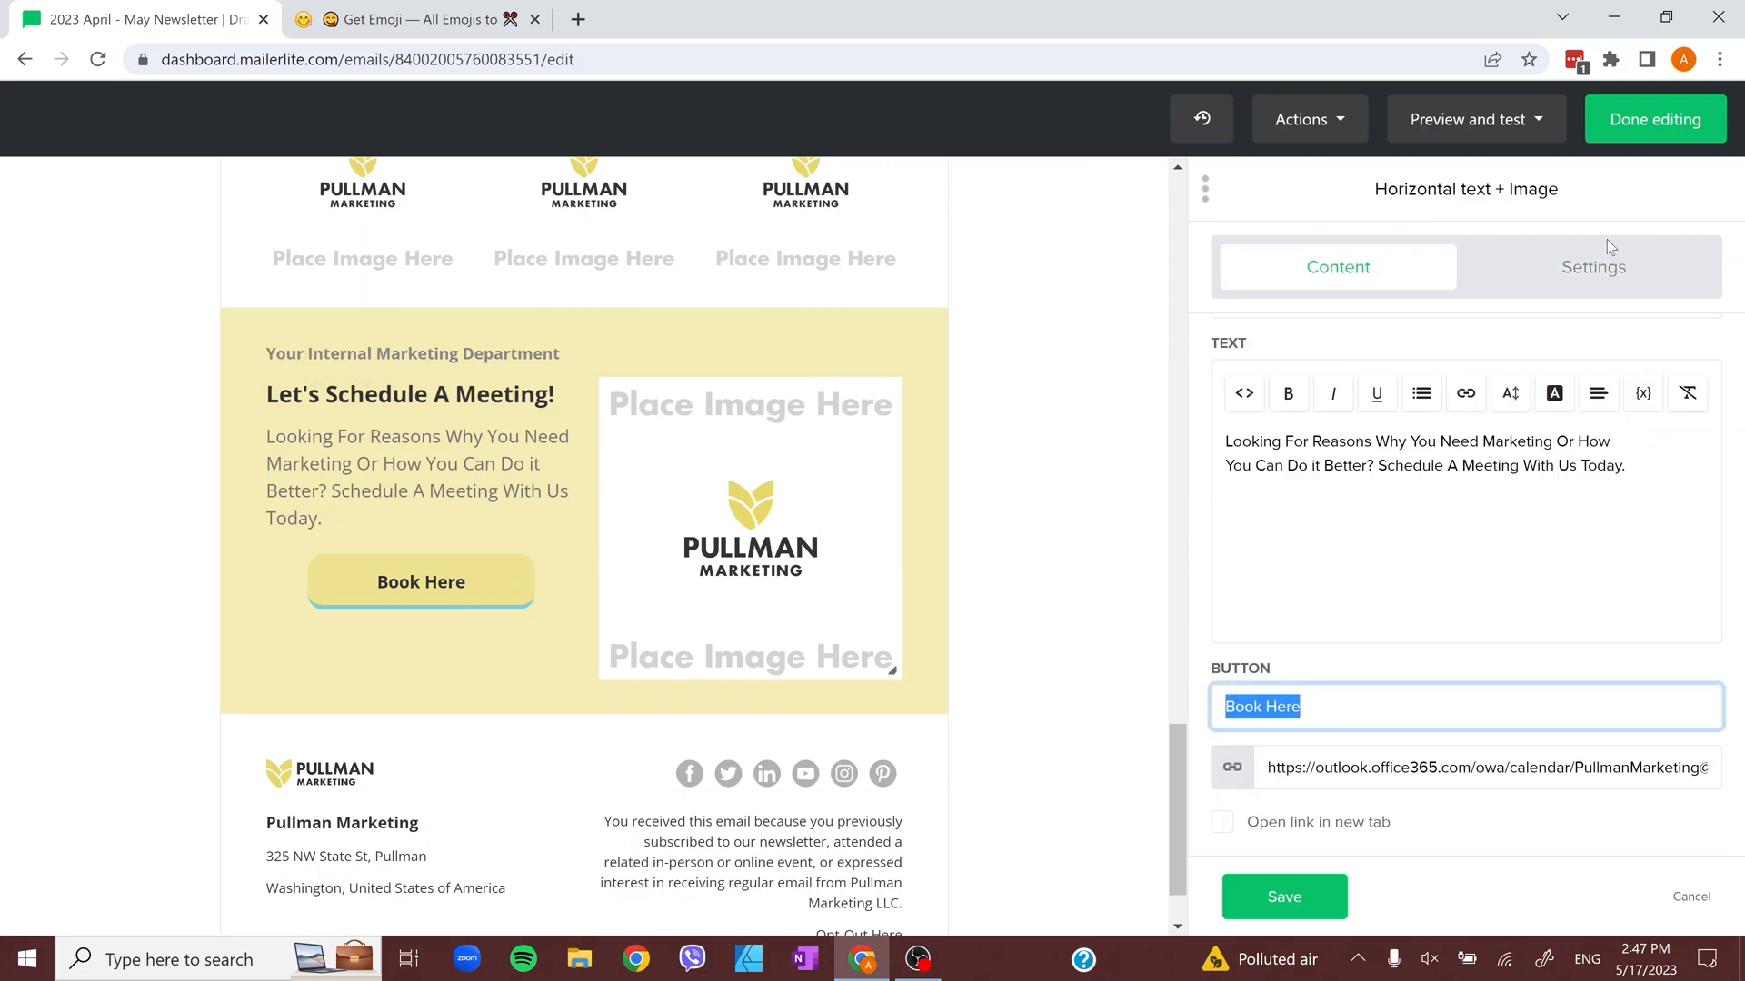
# Reword the "Let's Schedule A Meeting!" text as two questions and an invitation, and give its Book Here button a white background and yellow border.
pyautogui.click(1561, 441)
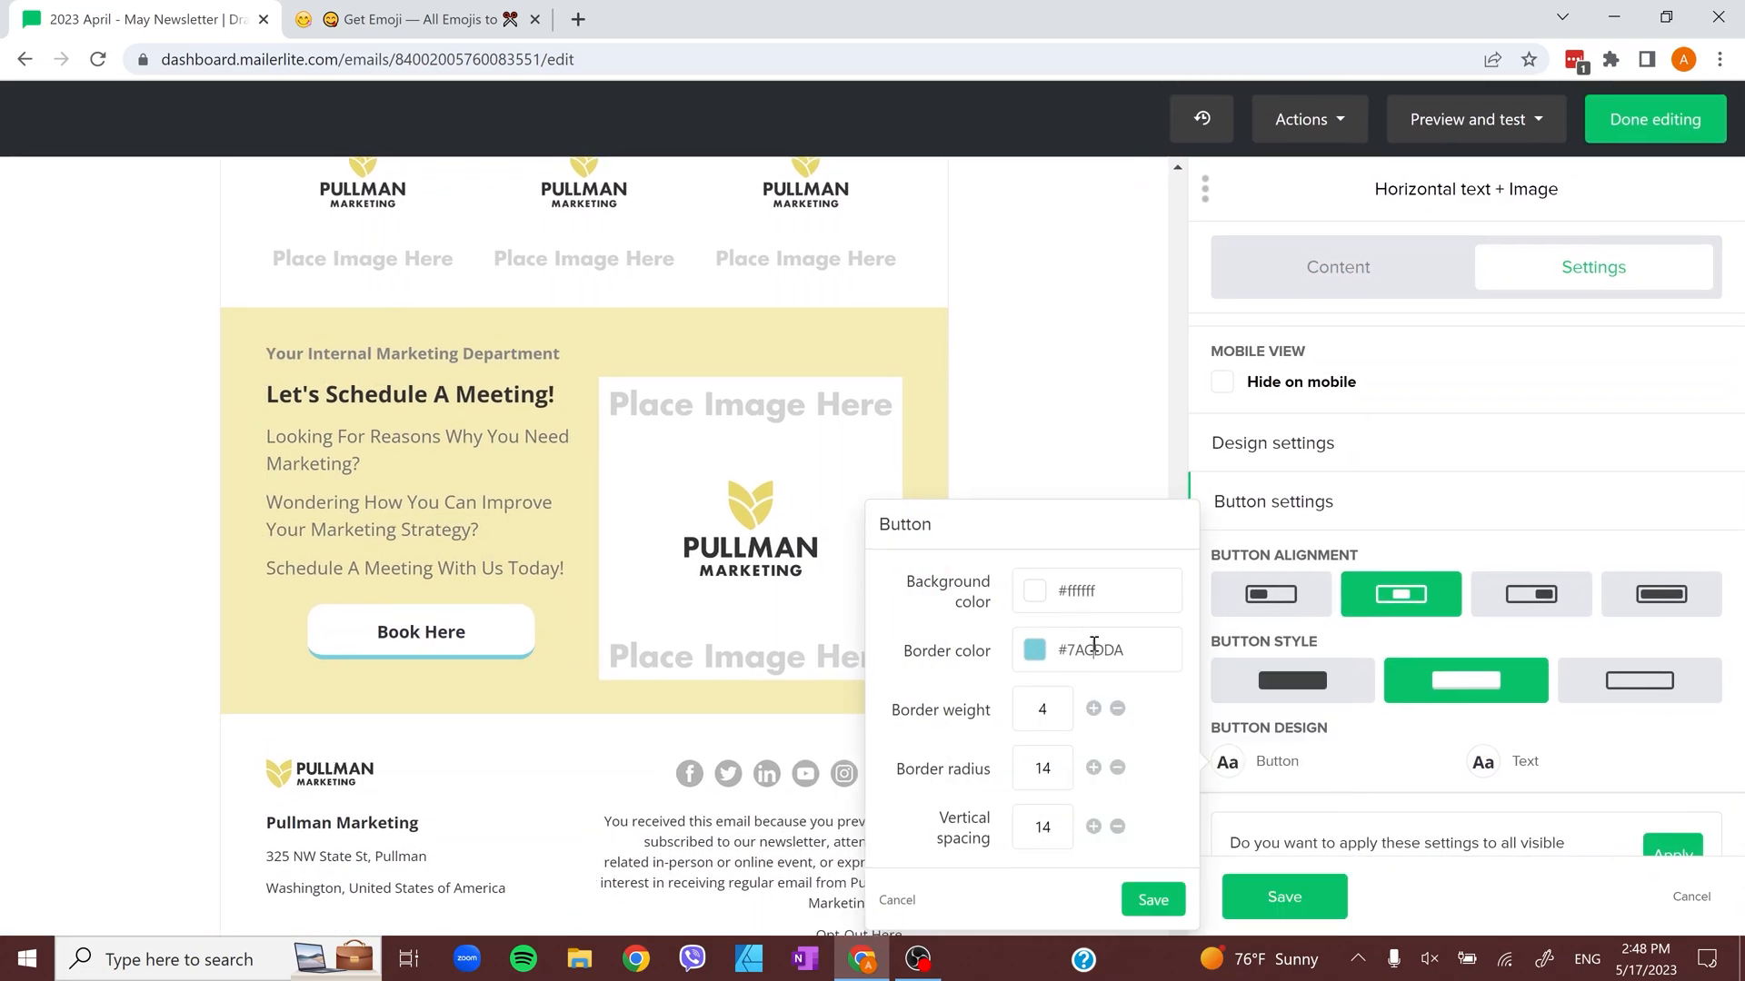
pyautogui.click(1063, 651)
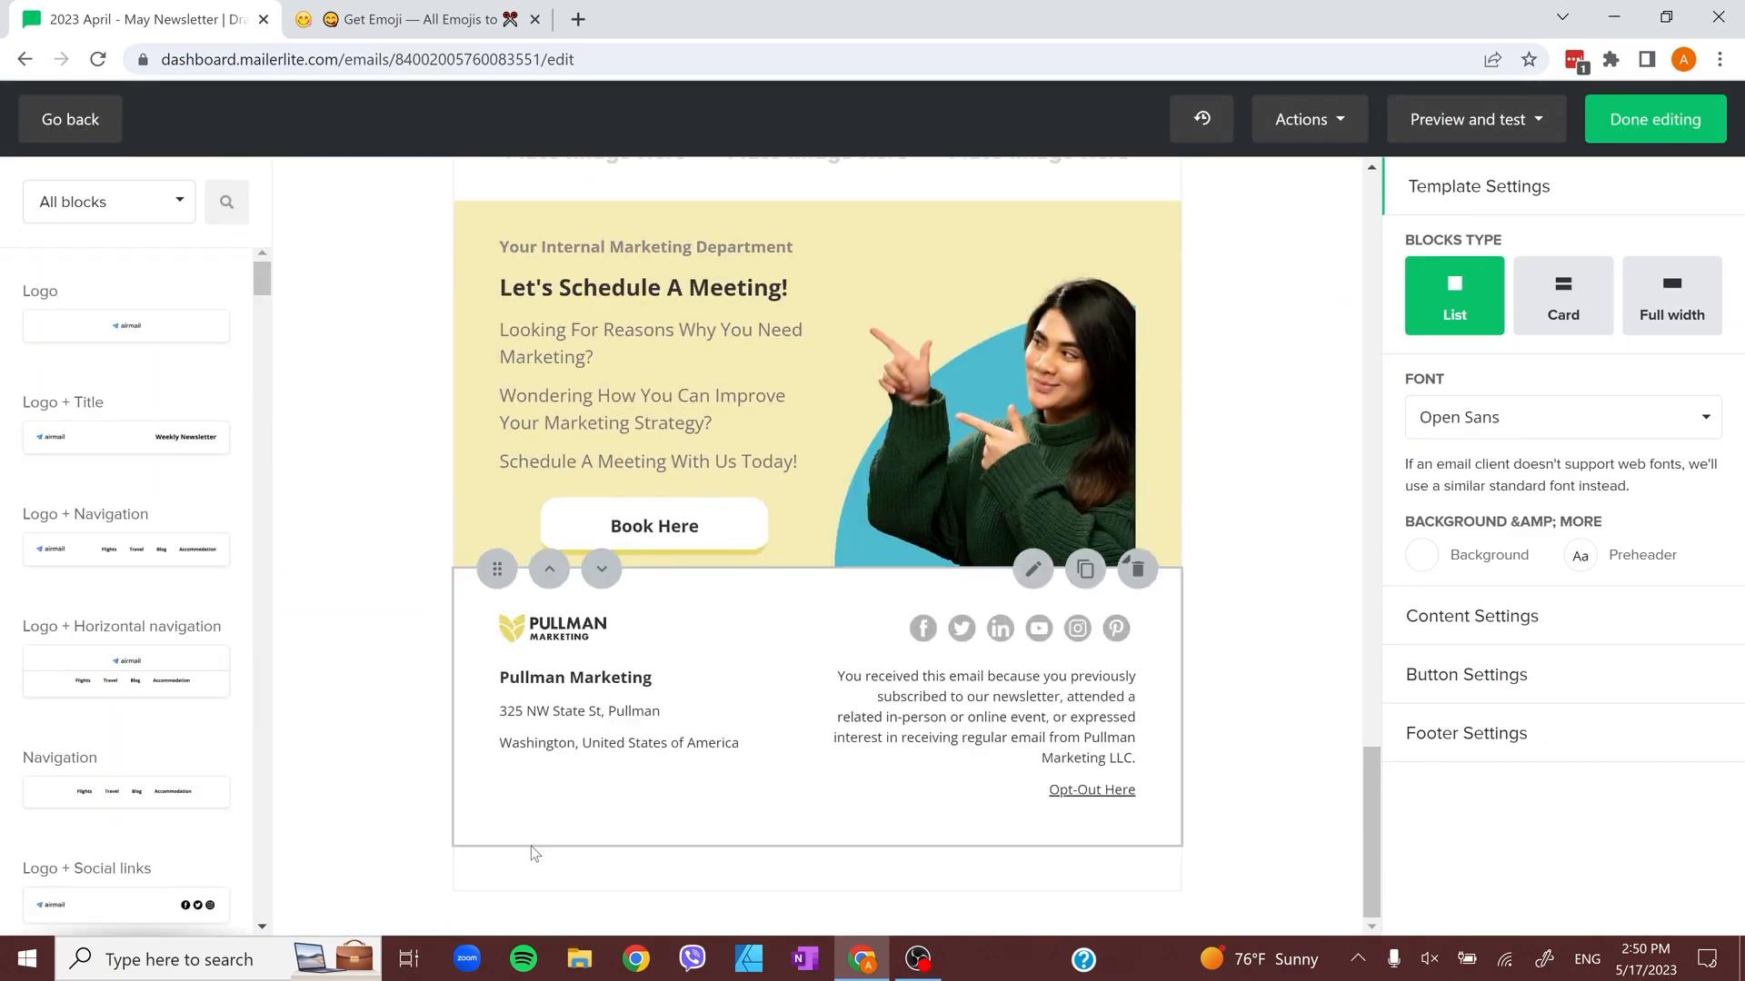
# Replace the No Hassle Ad Plan placeholder text in the marketing services block with "Affordable Advertising and Return On Your Investment".
pyautogui.scroll(8, 818, 545)
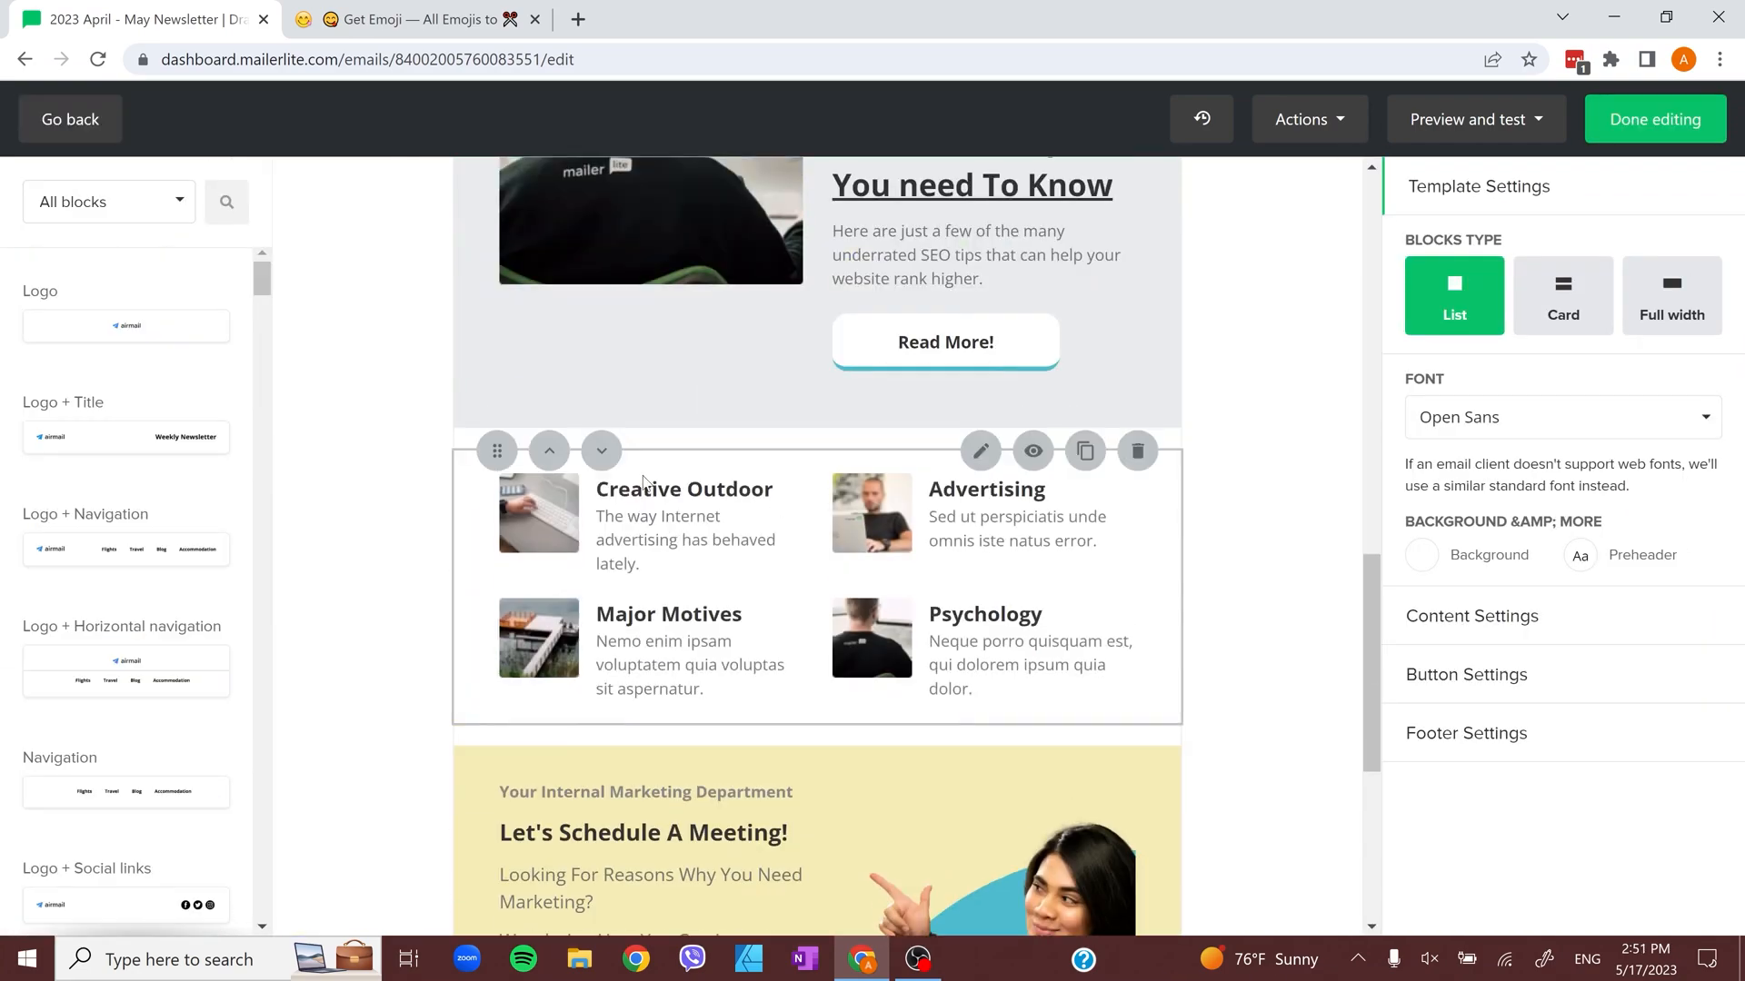
pyautogui.scroll(-5, 145, 807)
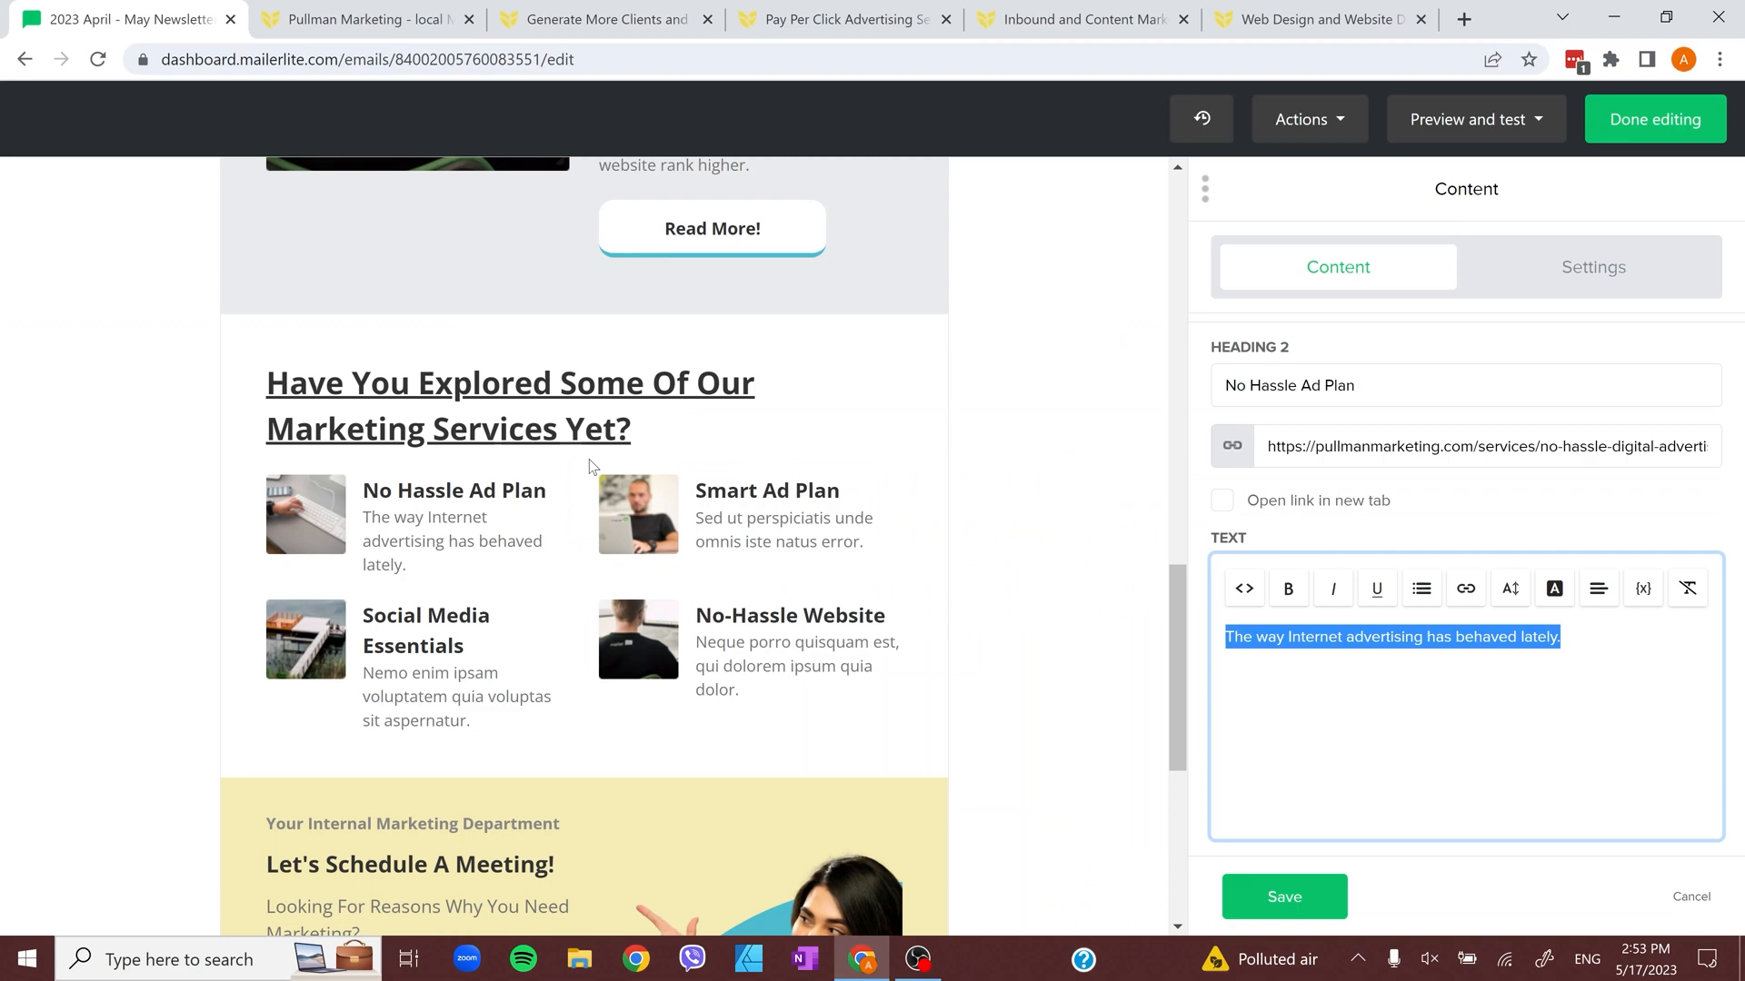
pyautogui.hotkey('ctrl', 'v')
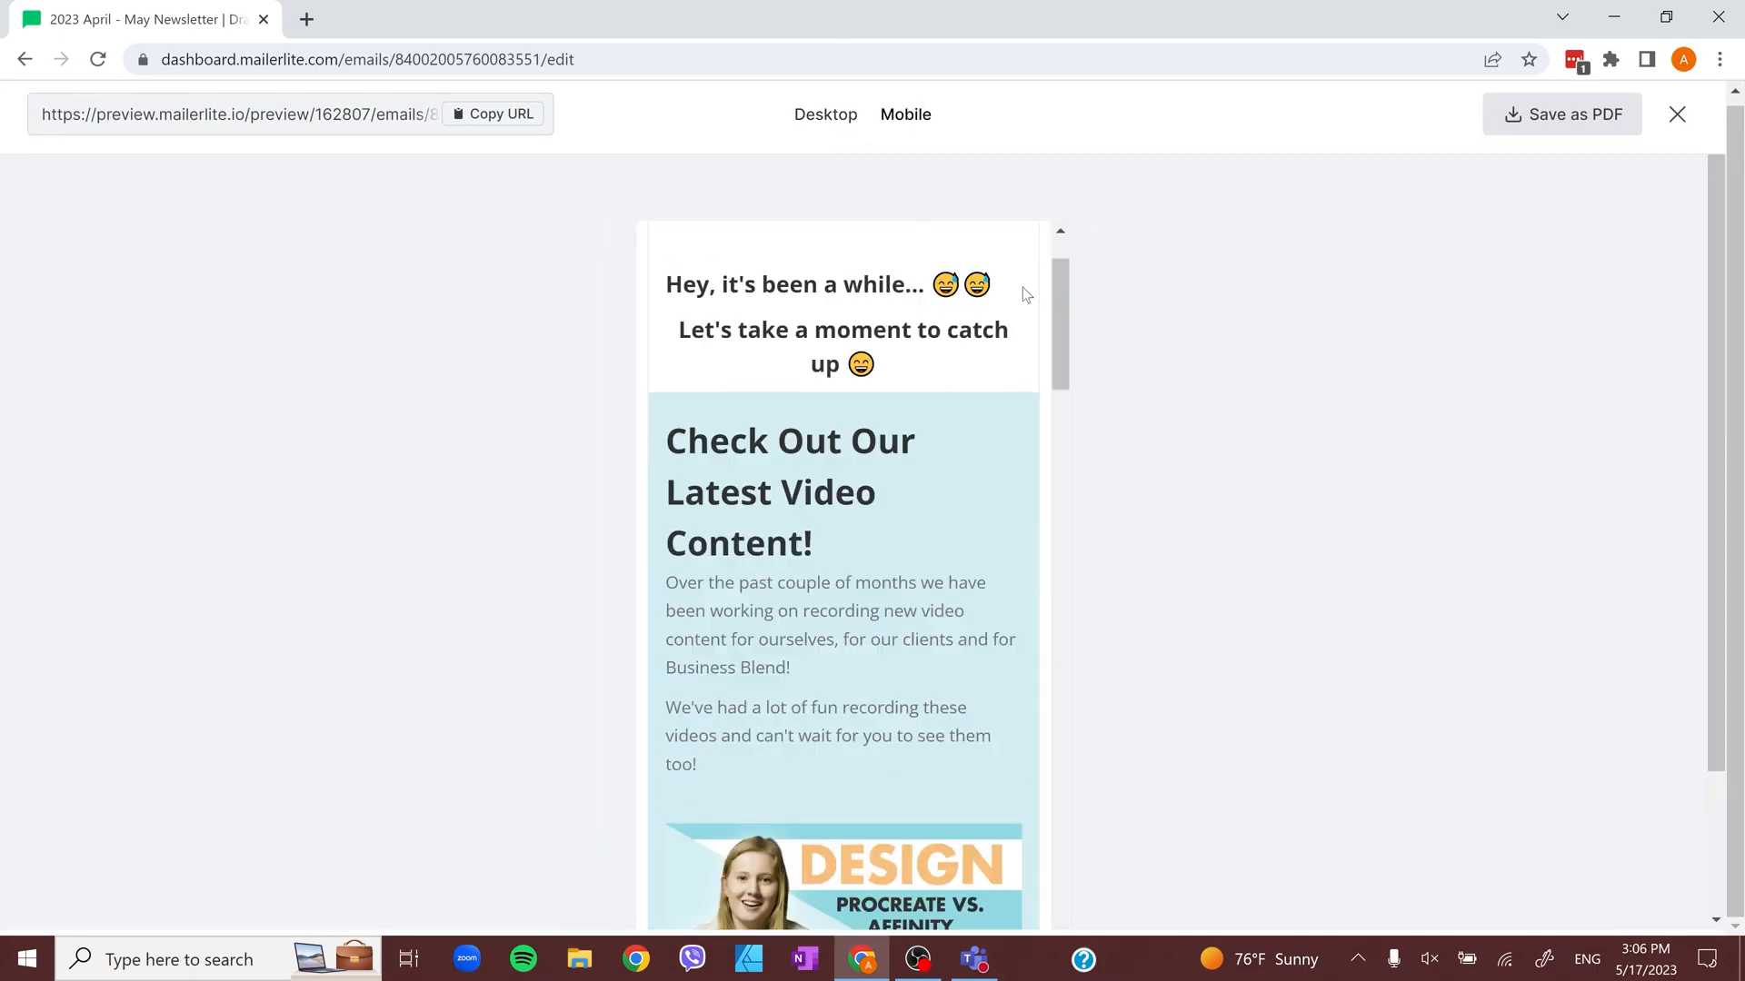
# Check the newsletter's mobile preview, examining how the greeting, video articles and marketing services blocks stack.
pyautogui.scroll(-15, 927, 576)
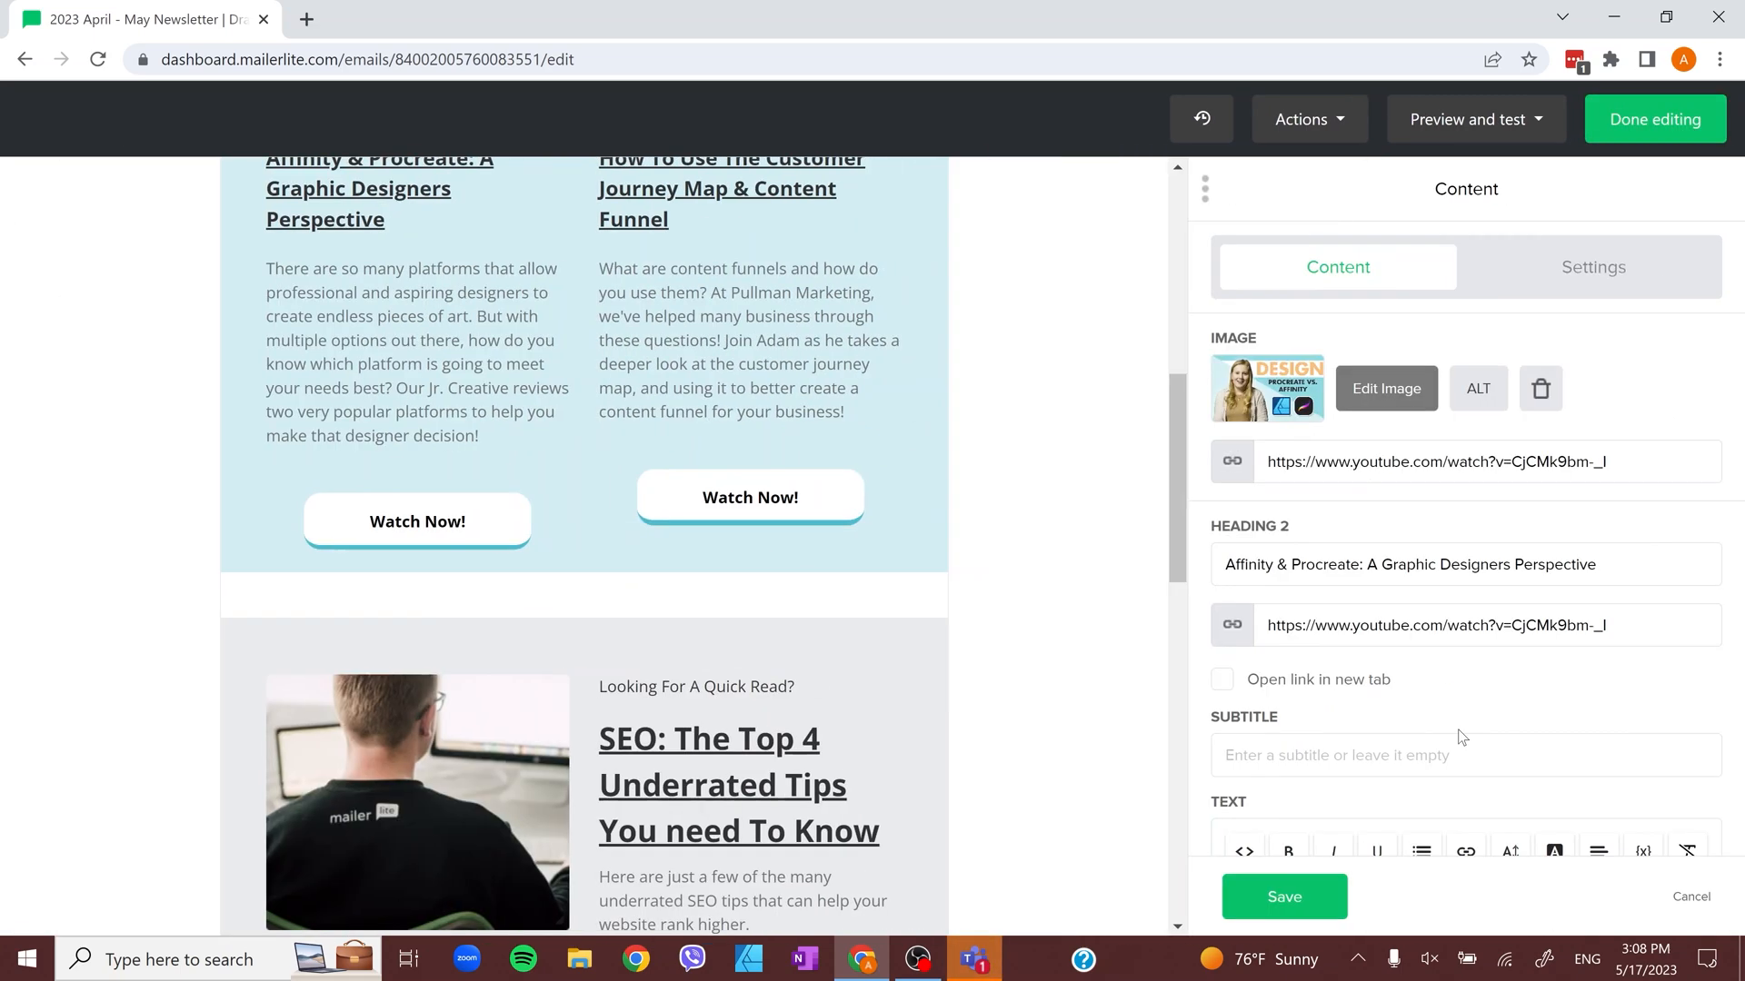
pyautogui.moveTo(1600, 513); pyautogui.dragTo(1513, 512)
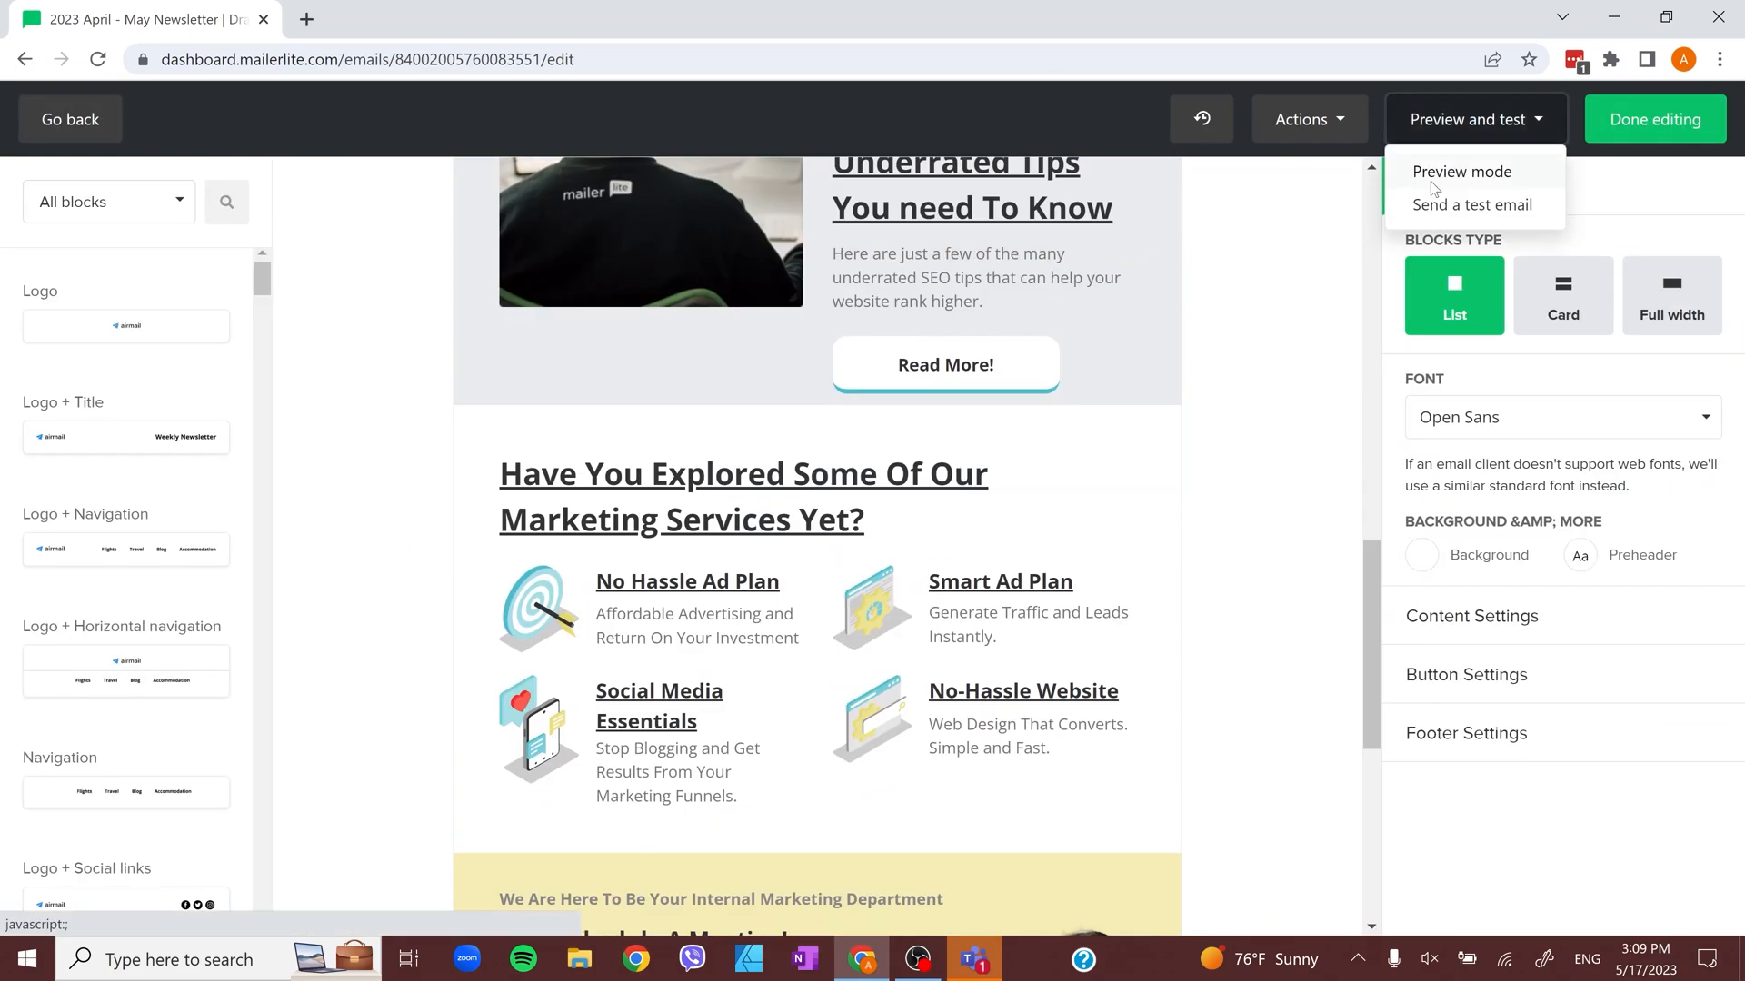
pyautogui.click(1434, 172)
pyautogui.scroll(-20, 843, 545)
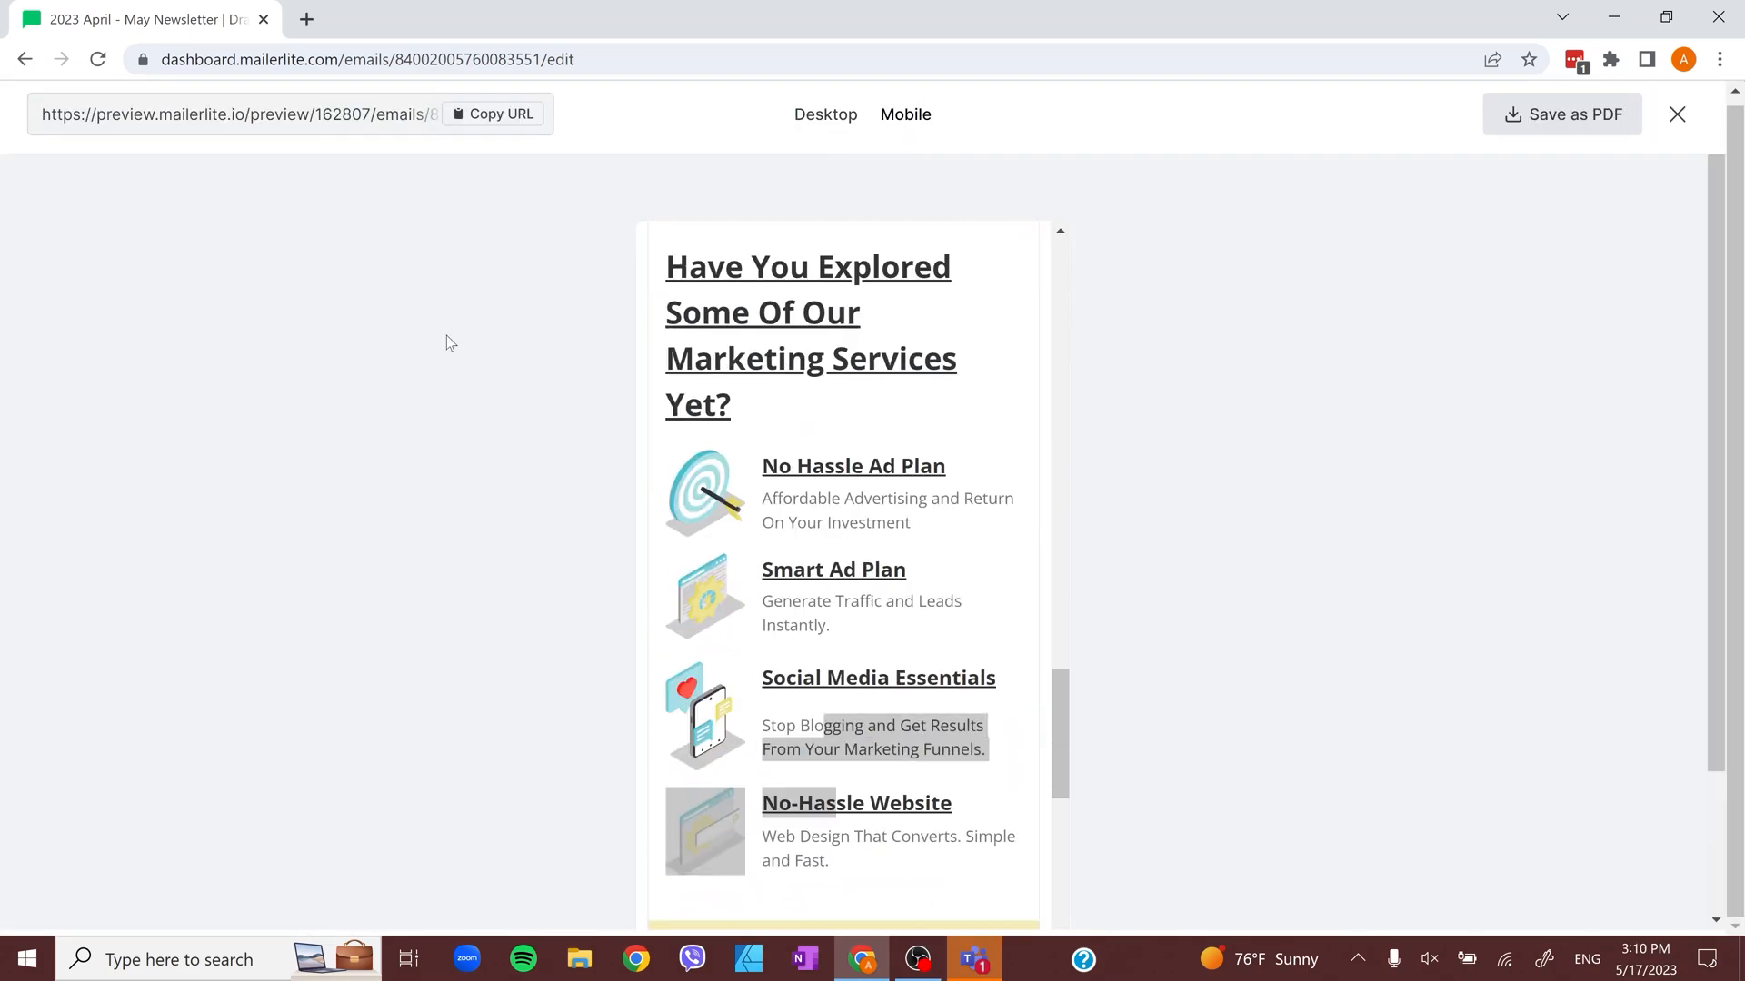
pyautogui.scroll(5, 843, 686)
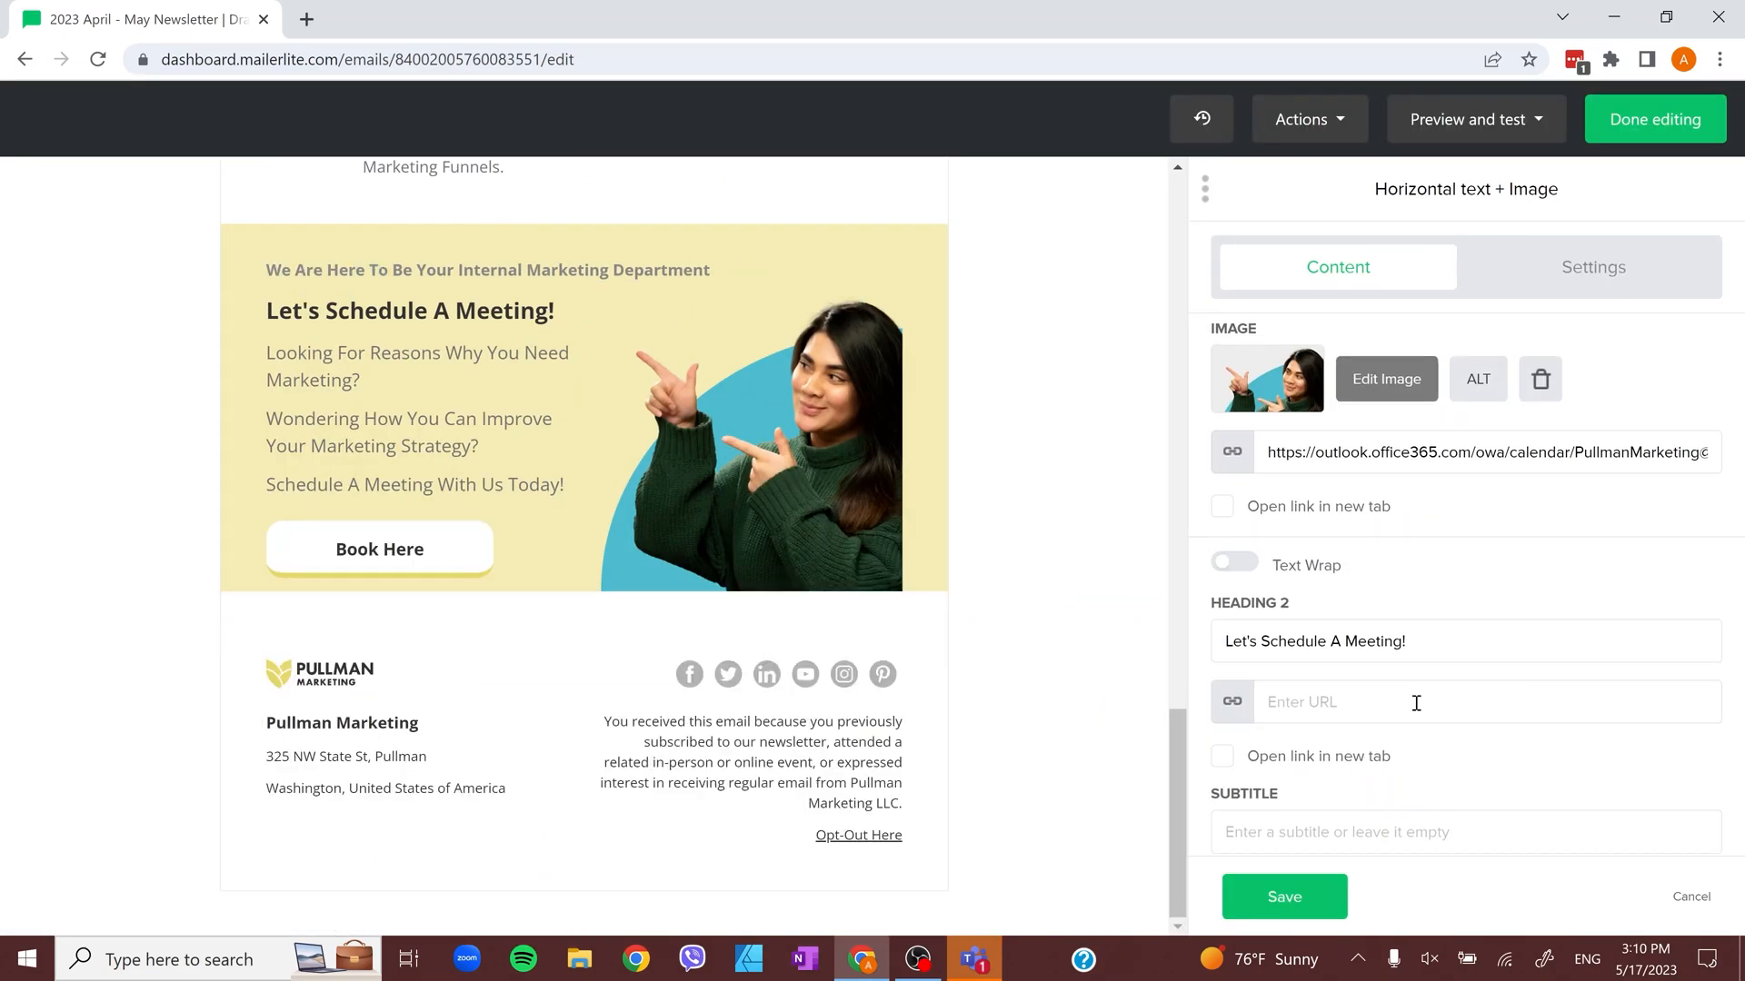